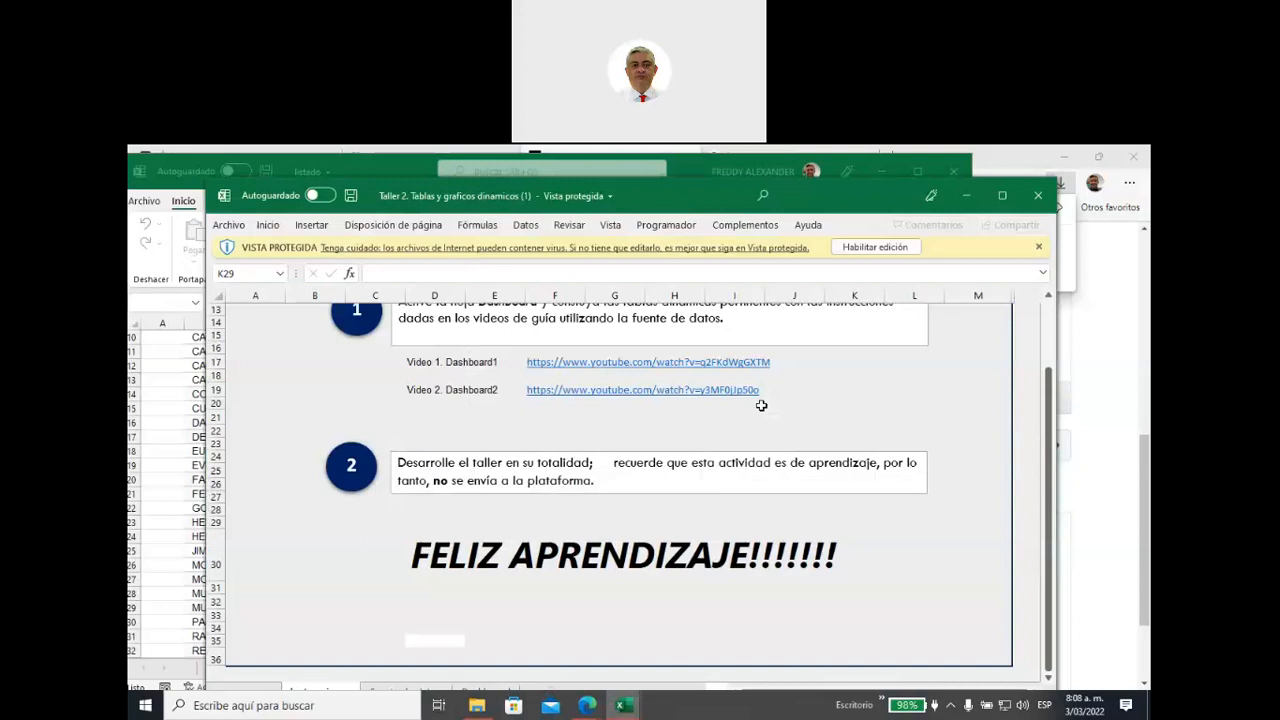
# Enable editing of the protected workbook and read the workshop objective on the Instrucciones sheet
pyautogui.click(860, 249)
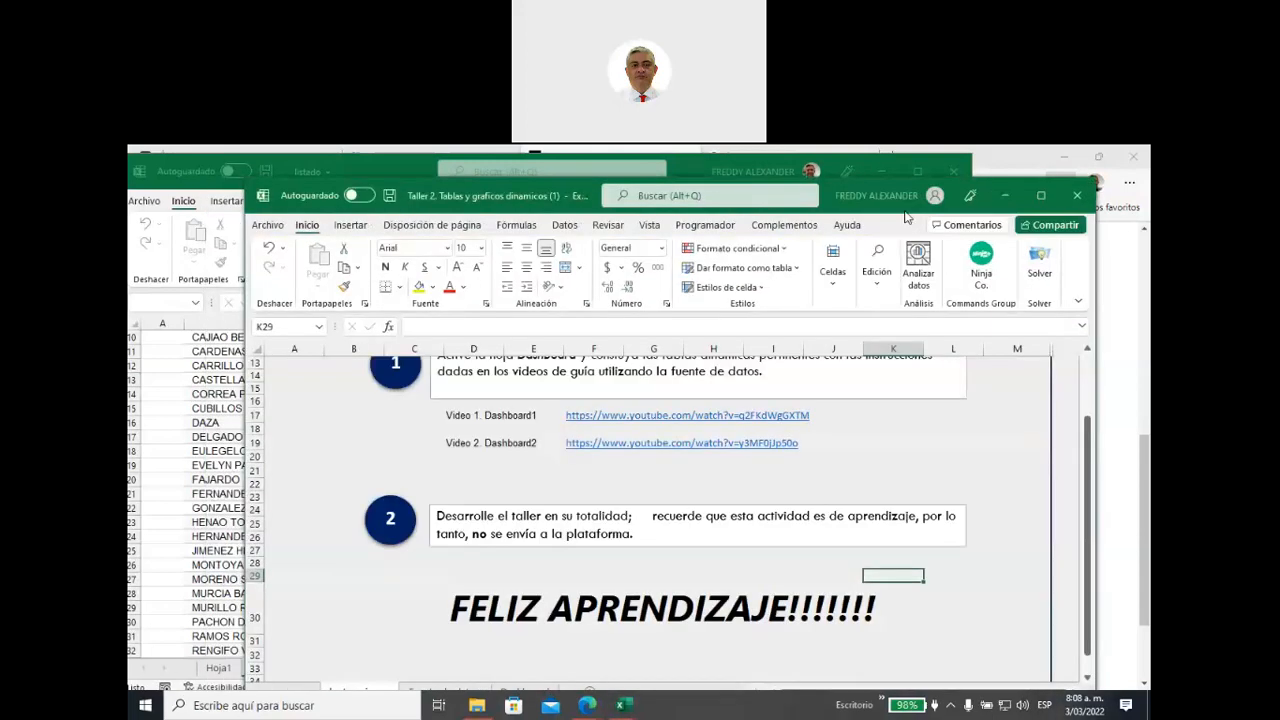
pyautogui.scroll(4, 608, 457)
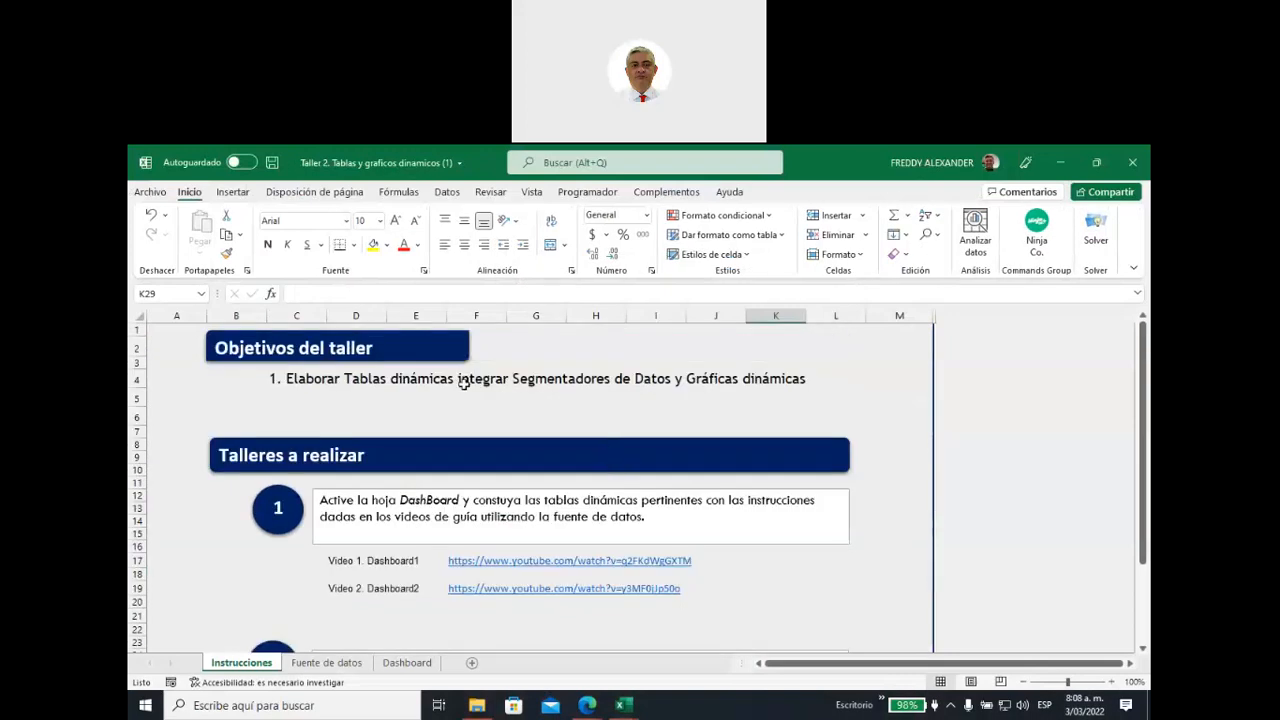
pyautogui.scroll(-1, 463, 384)
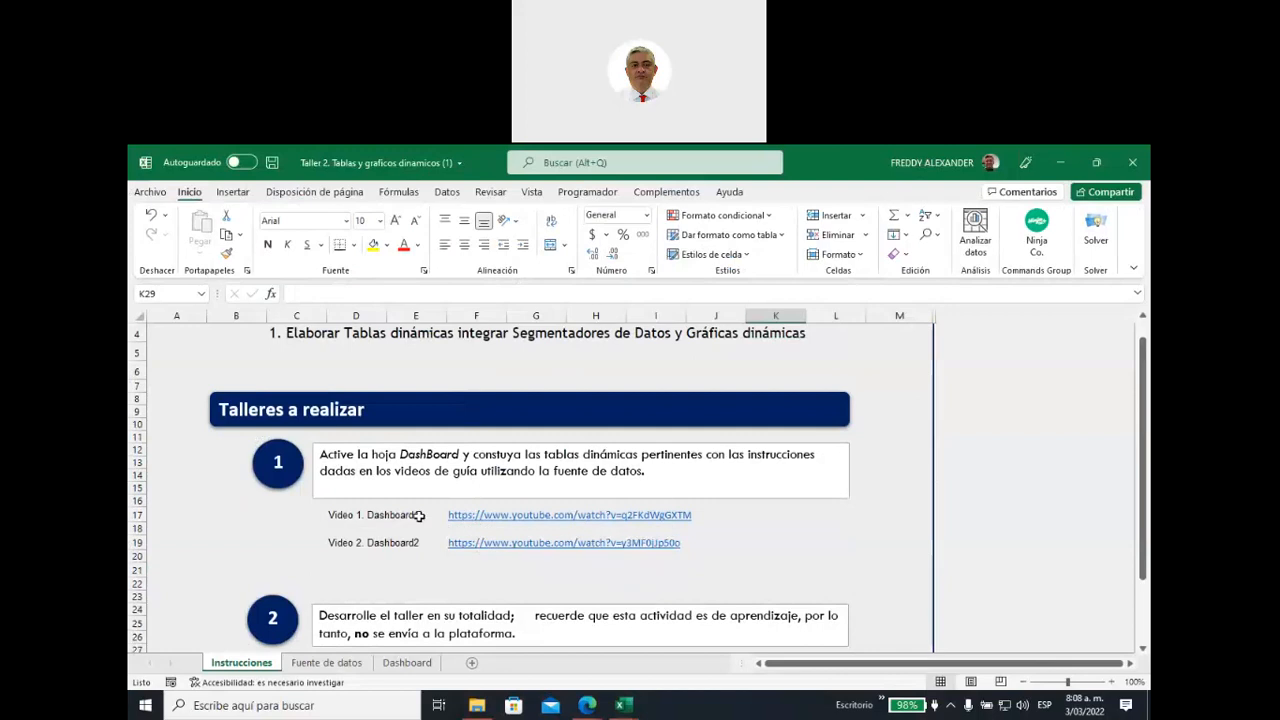
# Examine the two workshop tasks and the Dashboard1 and Dashboard2 video entries on the Instrucciones sheet
pyautogui.moveTo(386, 515); pyautogui.dragTo(415, 543)
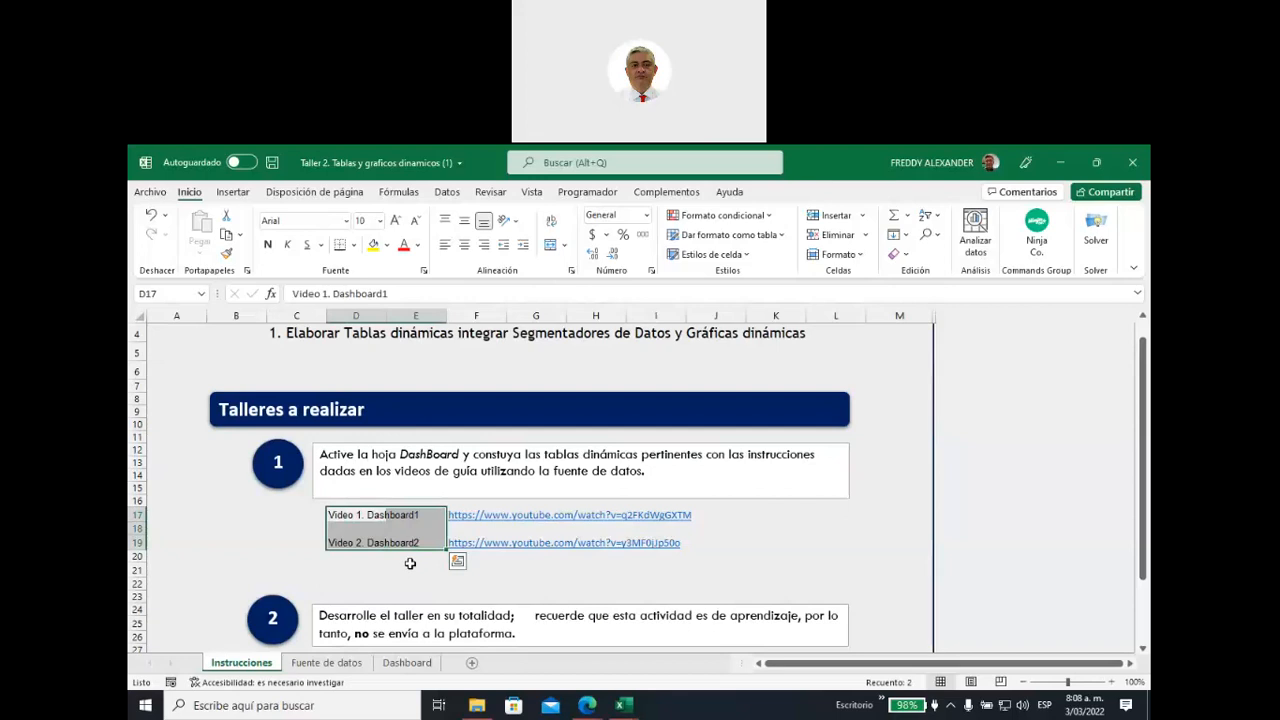
pyautogui.scroll(-1, 232, 534)
pyautogui.scroll(-1, 232, 534)
pyautogui.scroll(1, 232, 530)
pyautogui.scroll(1, 261, 522)
pyautogui.scroll(-2, 520, 505)
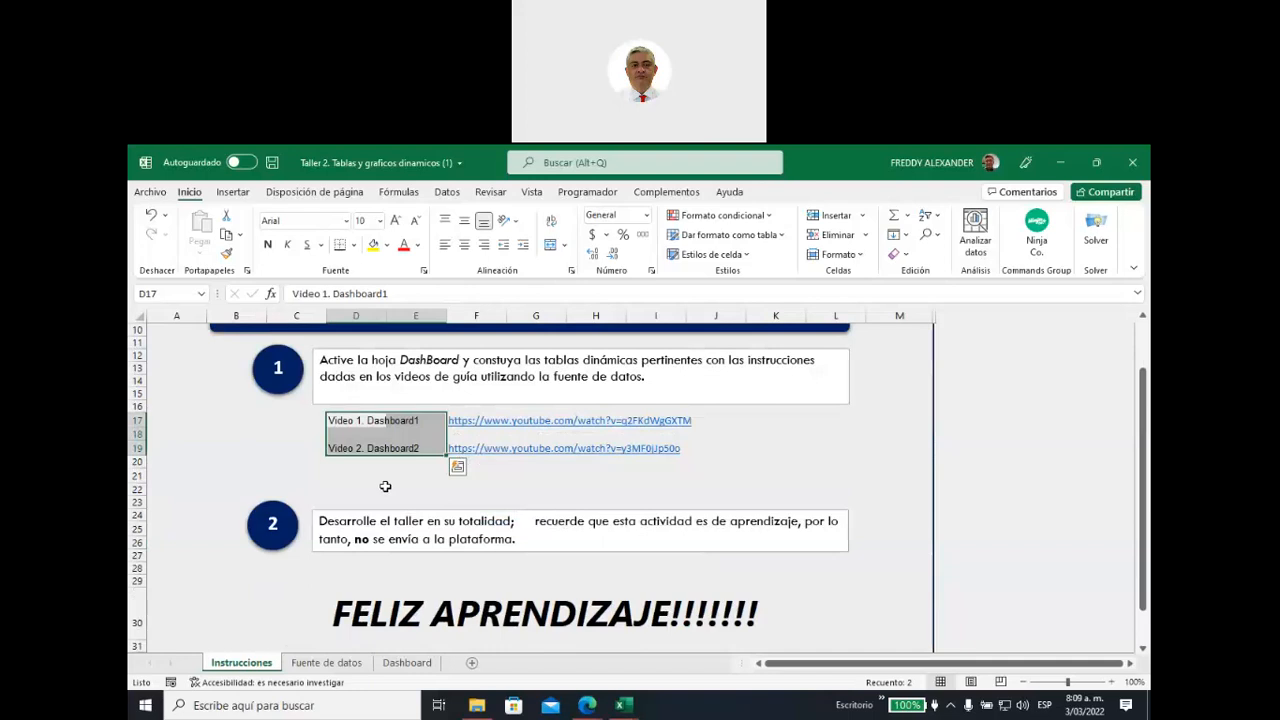
pyautogui.scroll(-5, 385, 486)
pyautogui.scroll(6, 385, 486)
pyautogui.scroll(2, 385, 486)
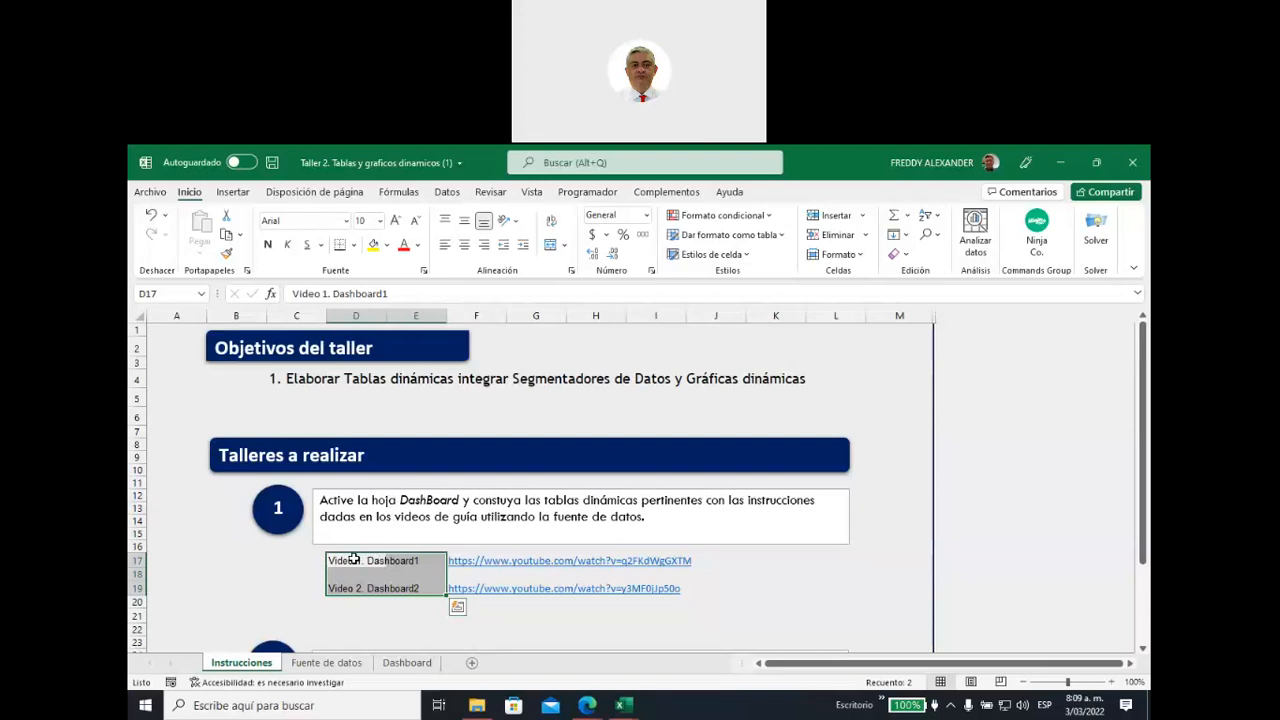
# Look over the Fuente de datos and Dashboard sheets, ending on Fuente de datos
pyautogui.click(327, 663)
pyautogui.scroll(-1, 512, 488)
pyautogui.scroll(1, 512, 488)
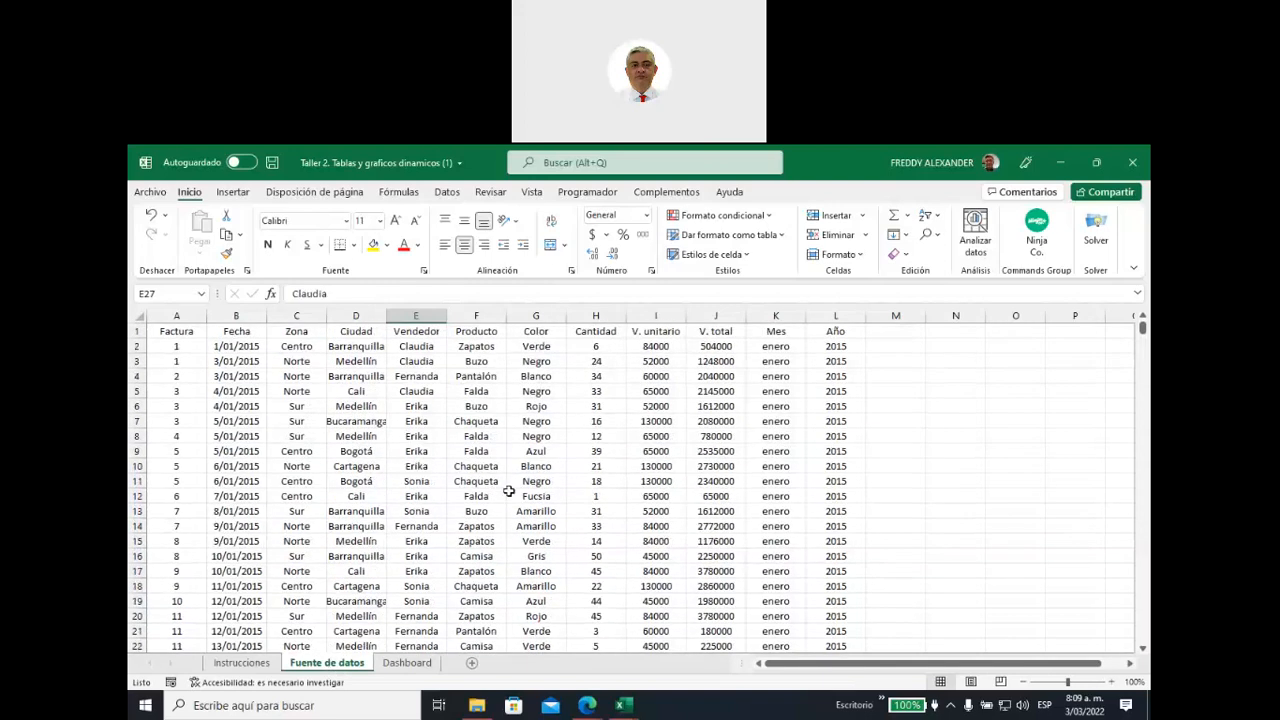
pyautogui.click(407, 663)
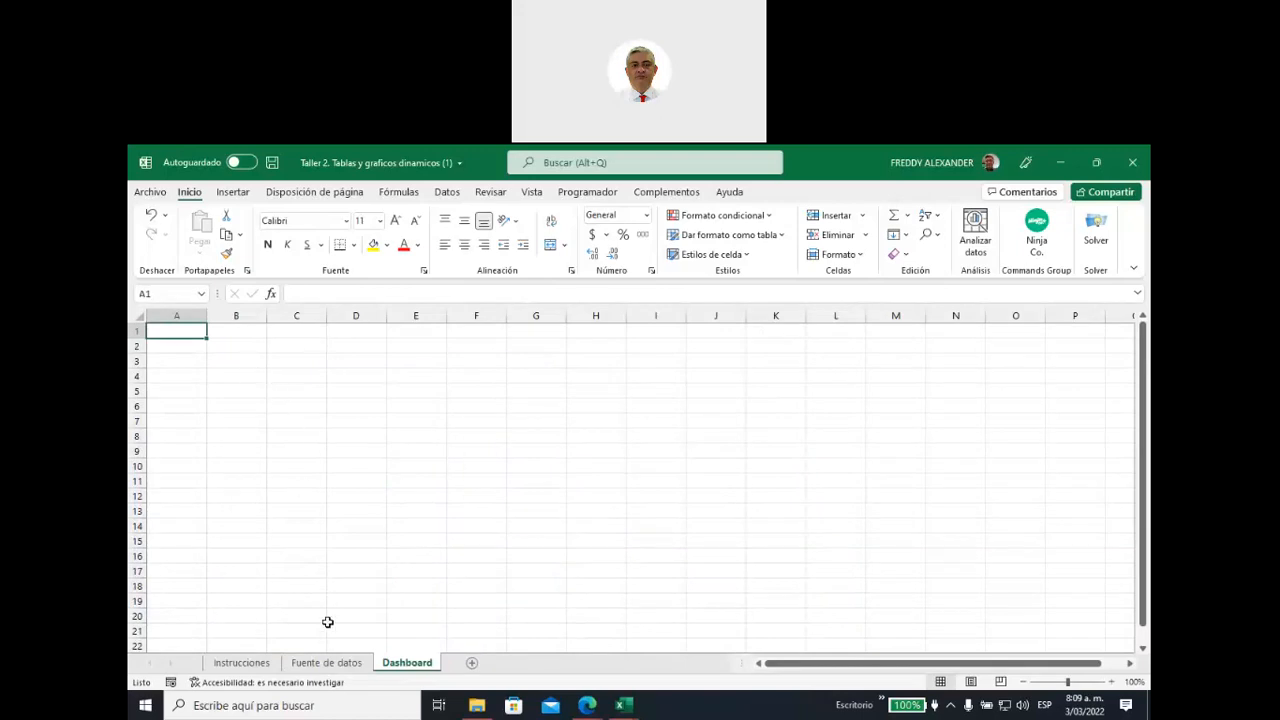
pyautogui.click(327, 662)
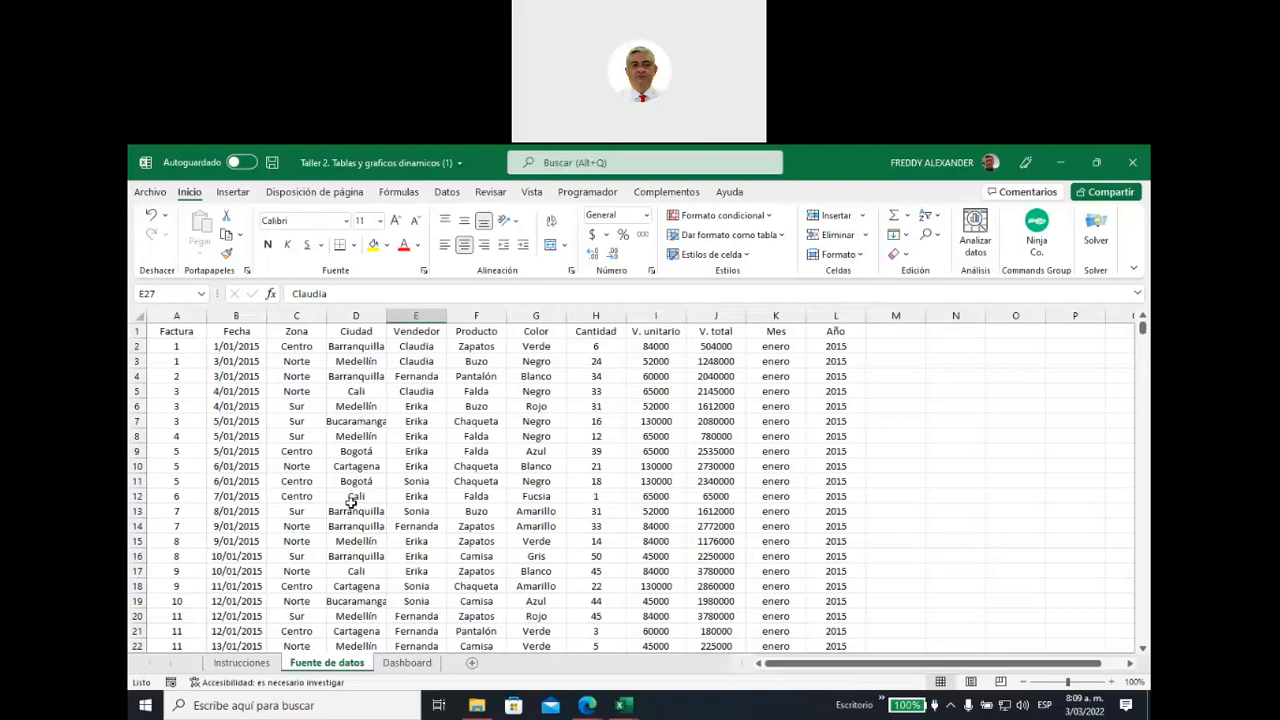
# Examine the header row from Factura to Año and the Vendedor, Producto, Color, Mes and Año columns of the source data
pyautogui.click(138, 346)
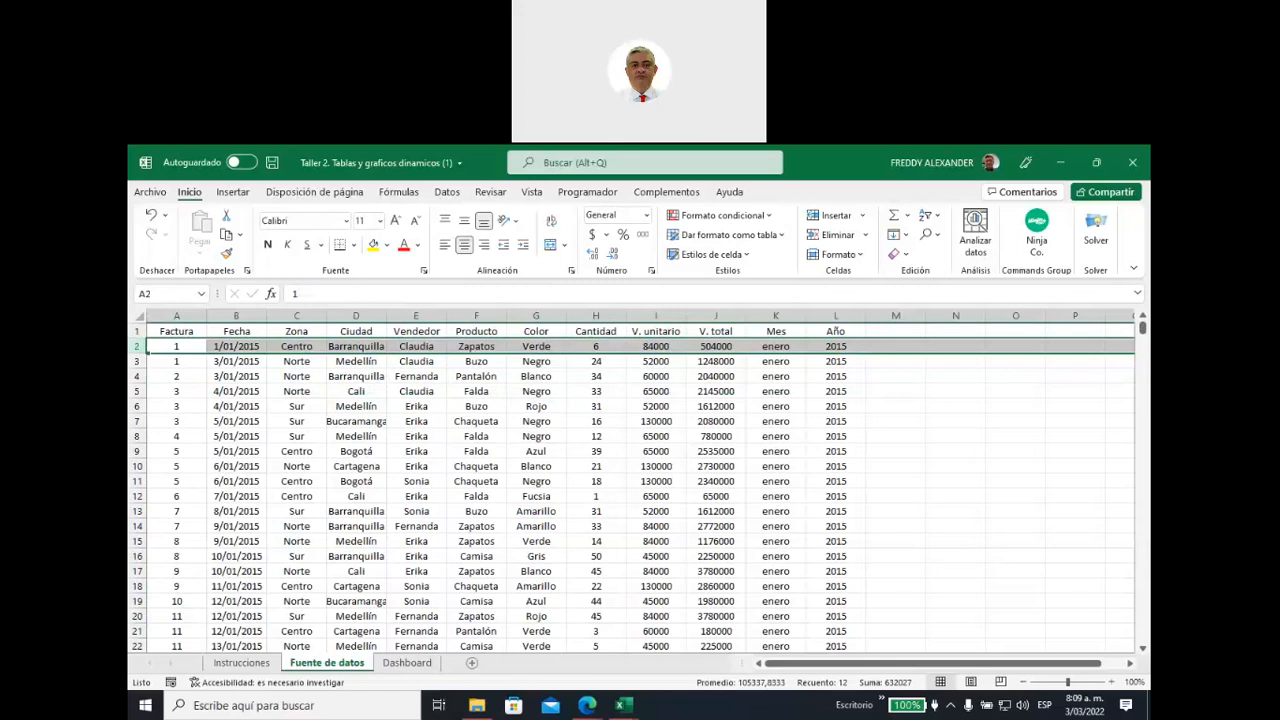
pyautogui.moveTo(163, 331); pyautogui.dragTo(846, 331)
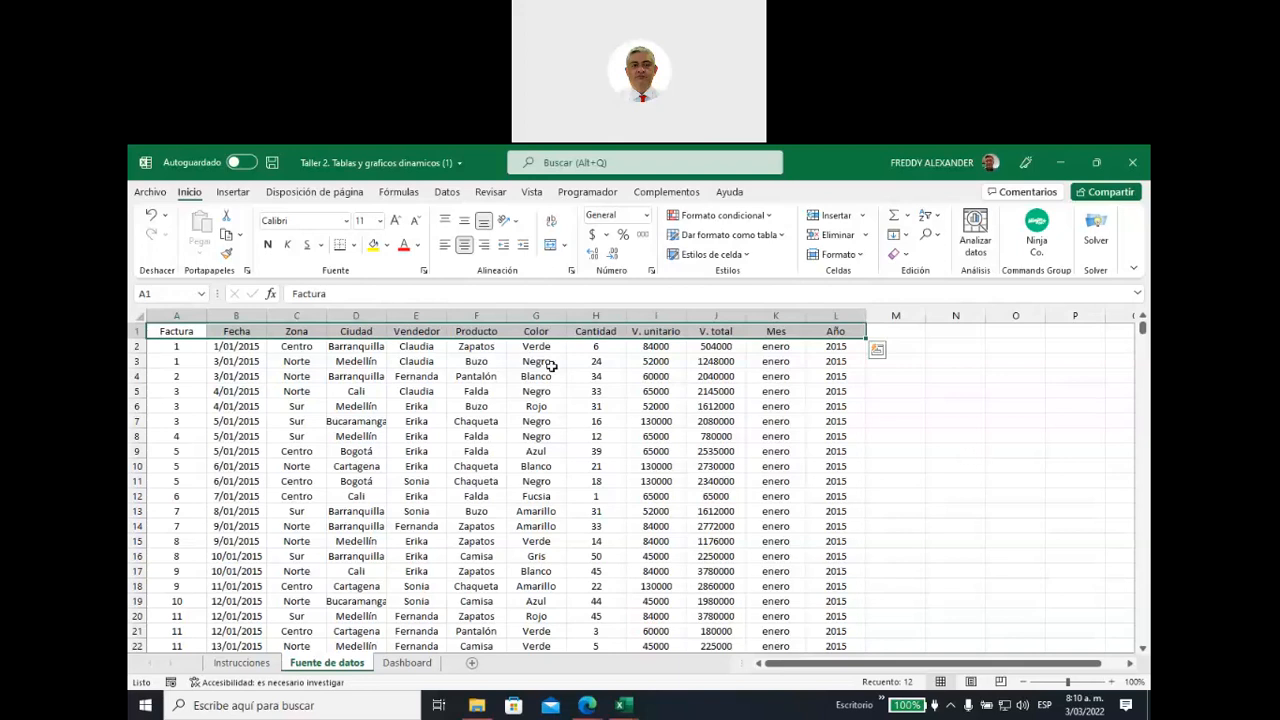
pyautogui.click(420, 331)
pyautogui.hotkey('ctrl', 'shift', 'Down')
pyautogui.click(474, 316)
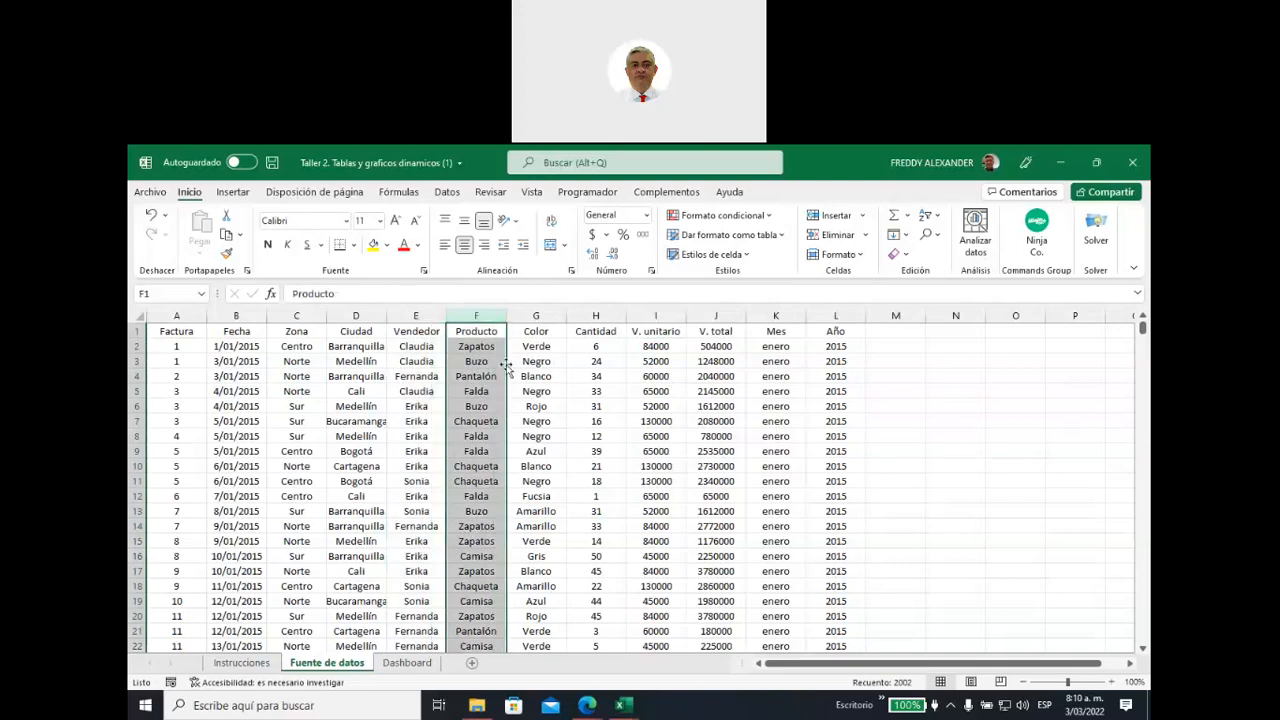
pyautogui.click(531, 316)
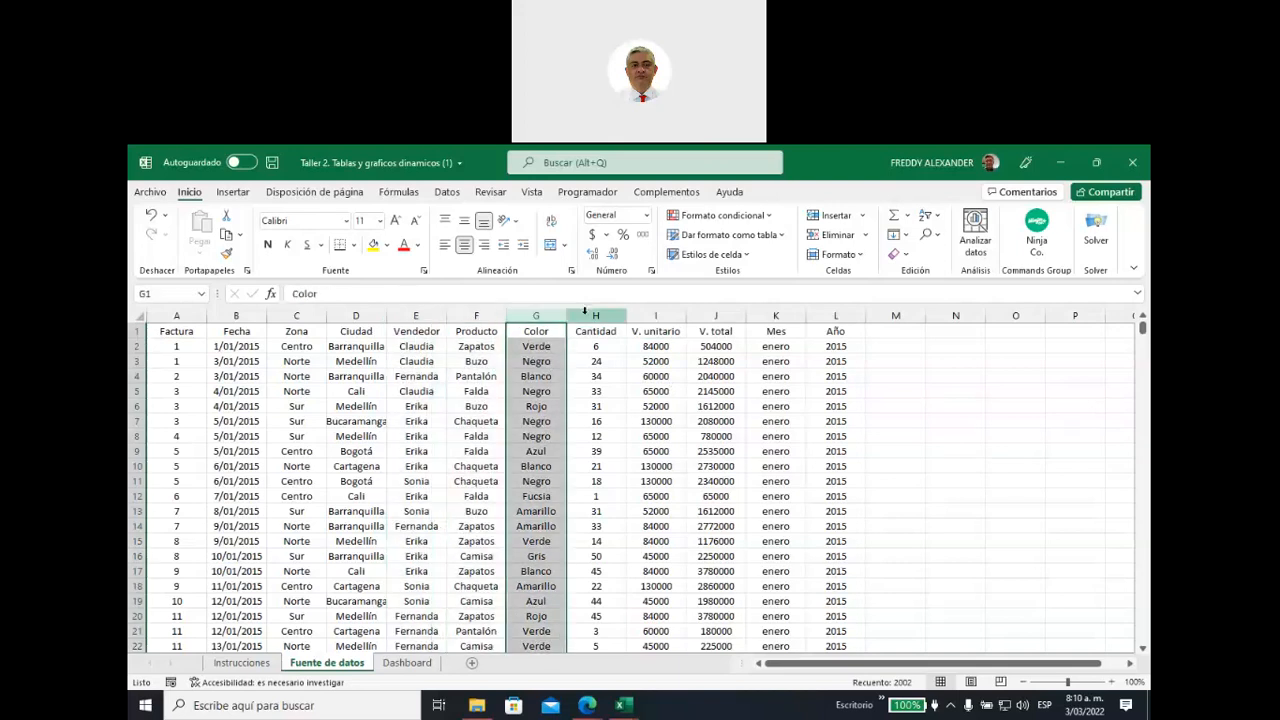
pyautogui.moveTo(657, 318); pyautogui.dragTo(836, 317)
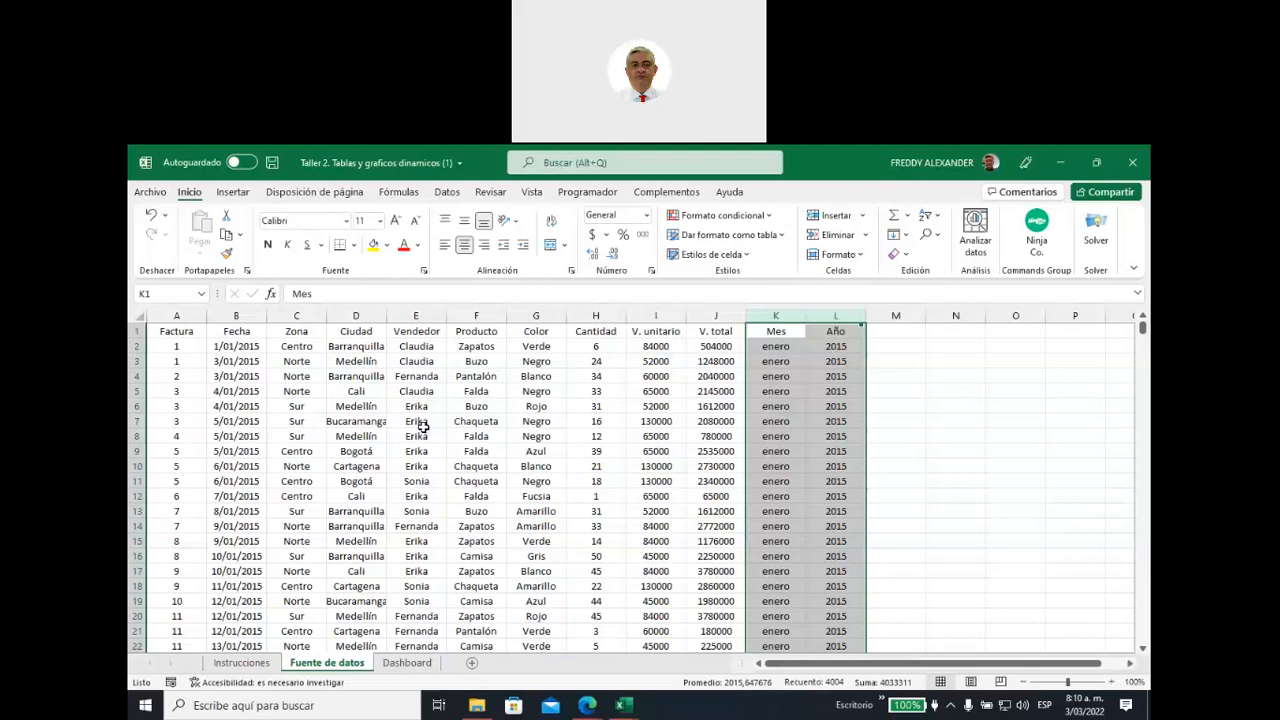
pyautogui.click(660, 347)
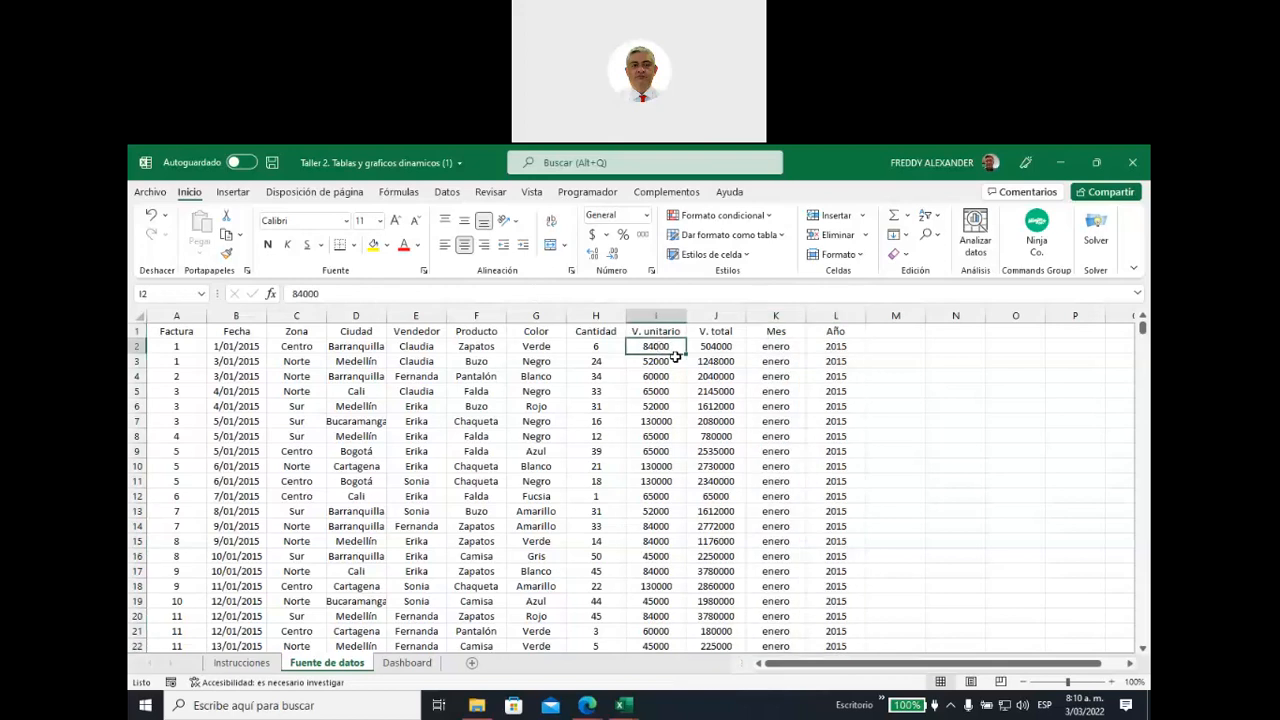
pyautogui.click(180, 333)
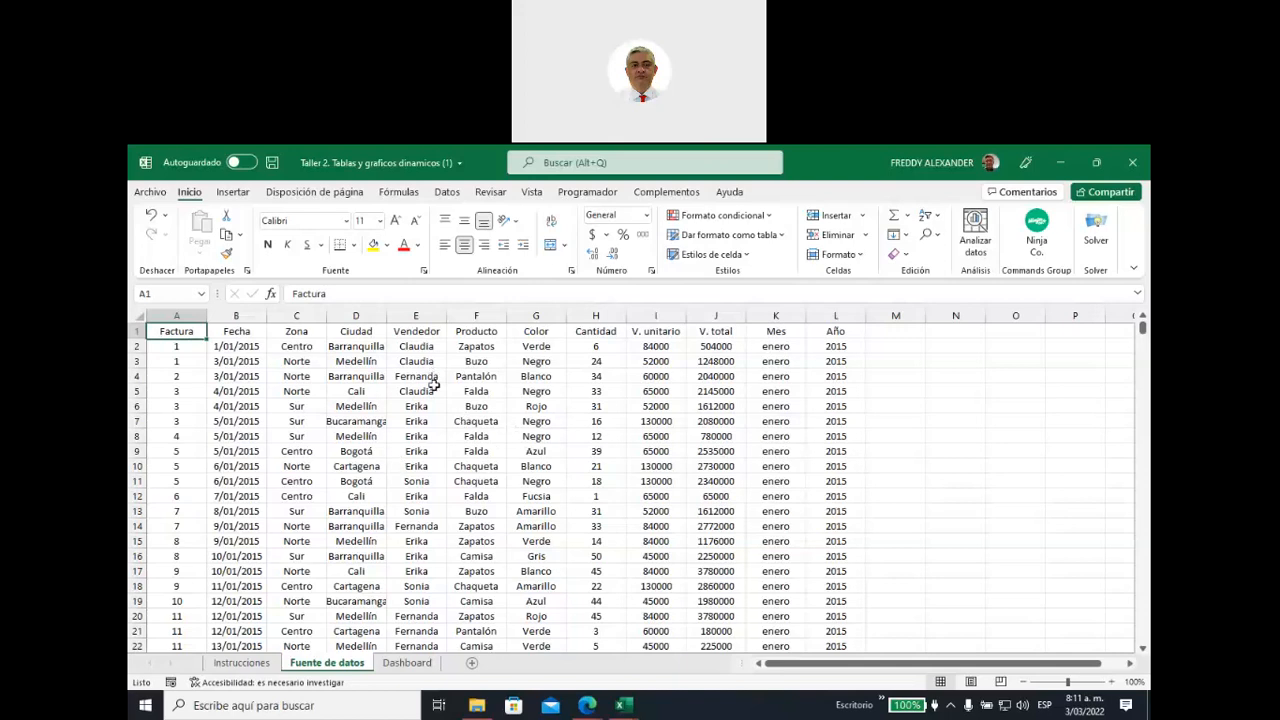
# Look through the 2015 sales records on the Fuente de datos sheet, including the Cantidad values in rows 229 to 246
pyautogui.scroll(-9, 430, 390)
pyautogui.scroll(-8, 430, 413)
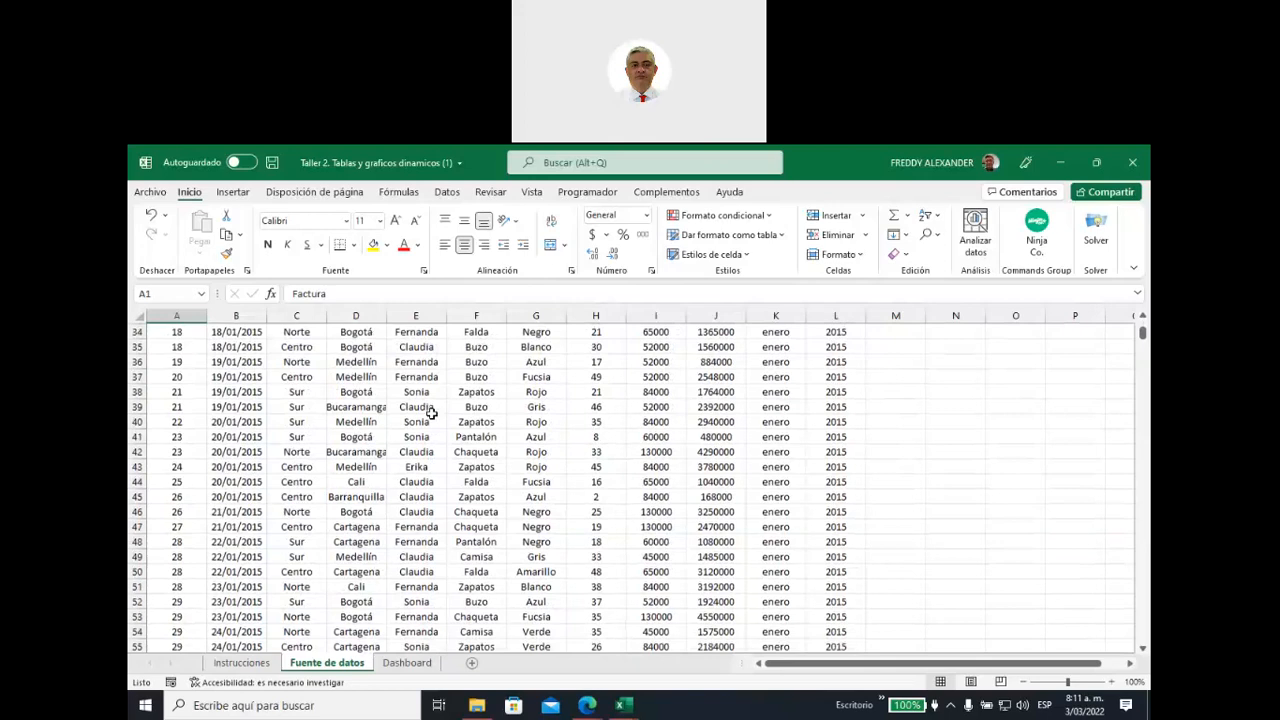
pyautogui.scroll(-14, 430, 413)
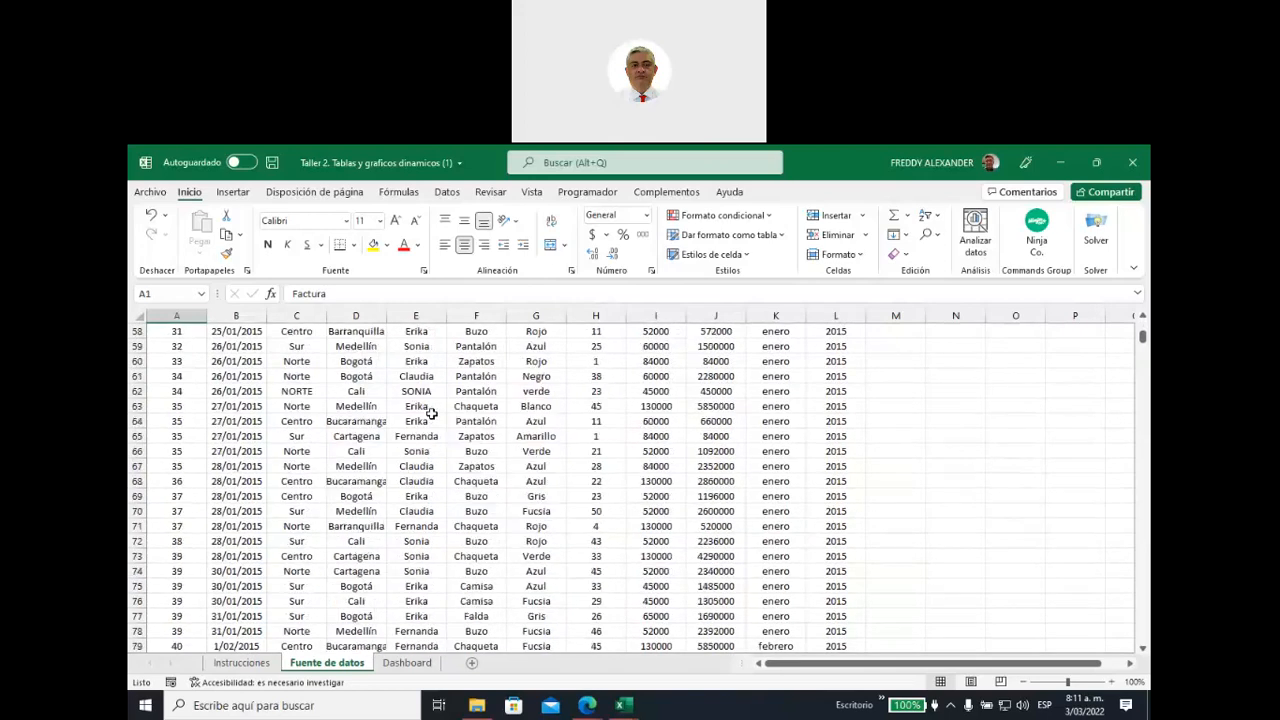
pyautogui.scroll(-7, 430, 413)
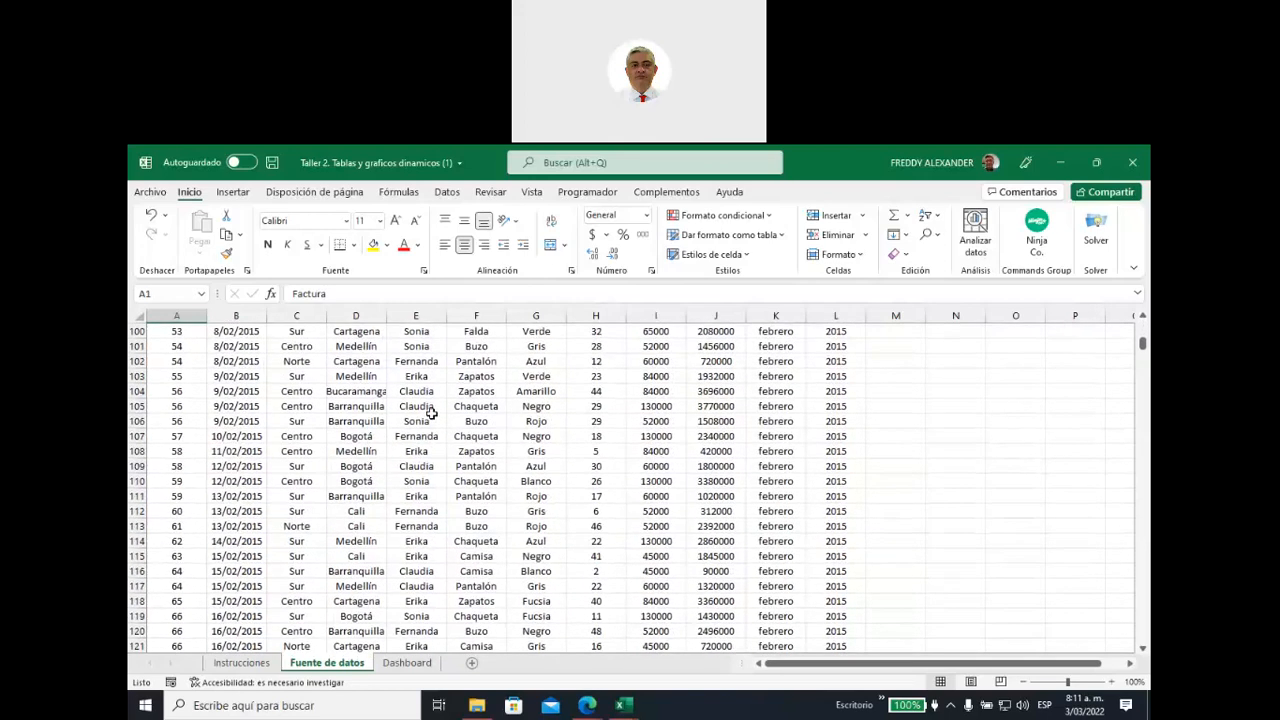
pyautogui.scroll(-13, 430, 413)
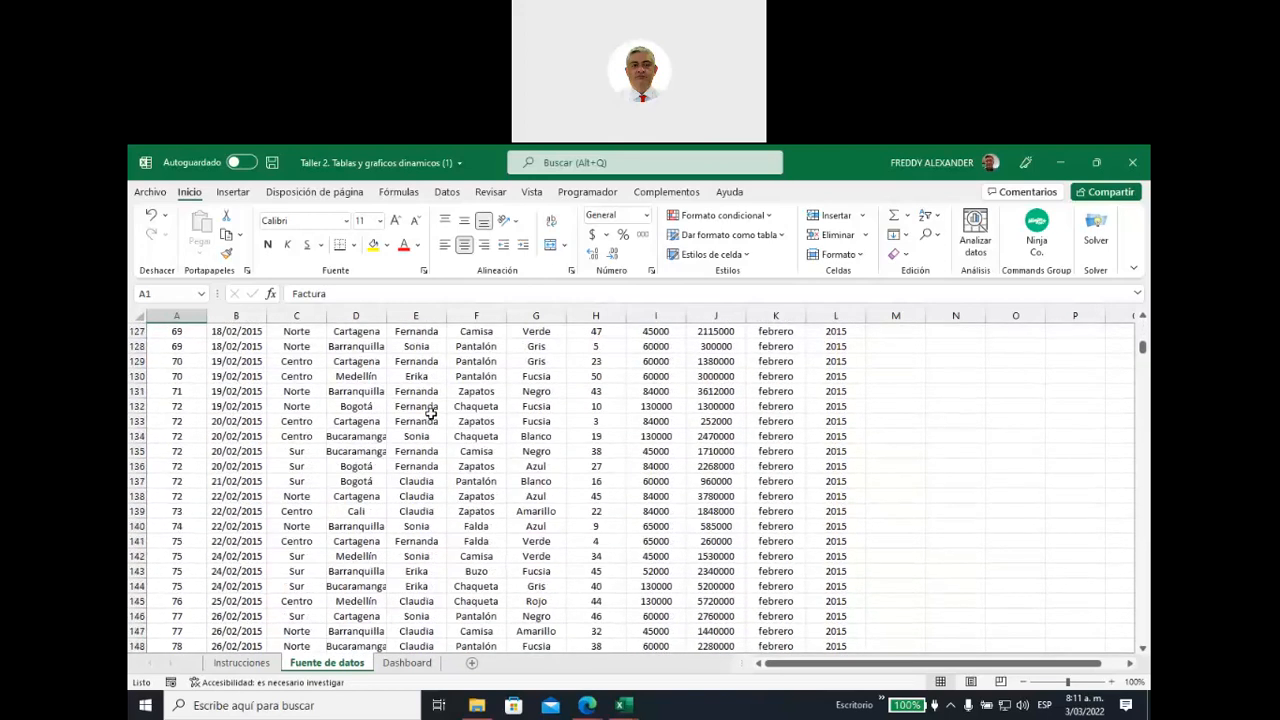
pyautogui.scroll(-5, 430, 413)
pyautogui.scroll(-4, 430, 413)
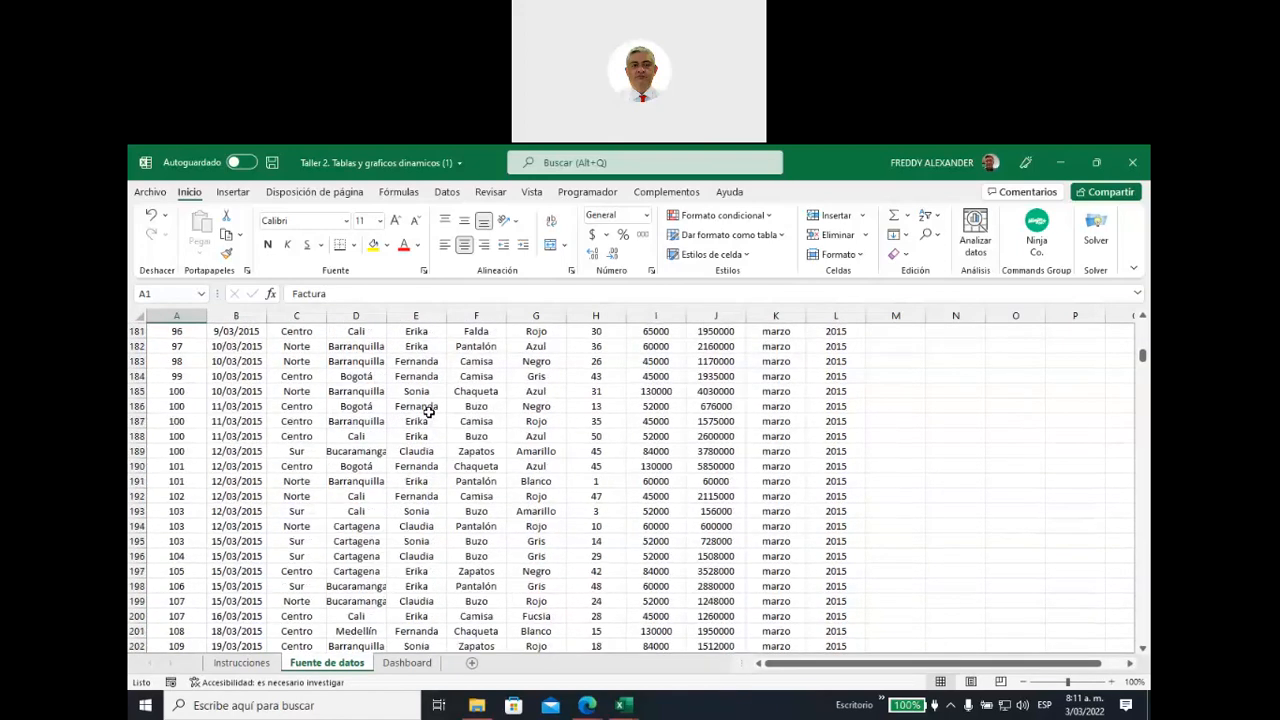
pyautogui.scroll(-20, 428, 412)
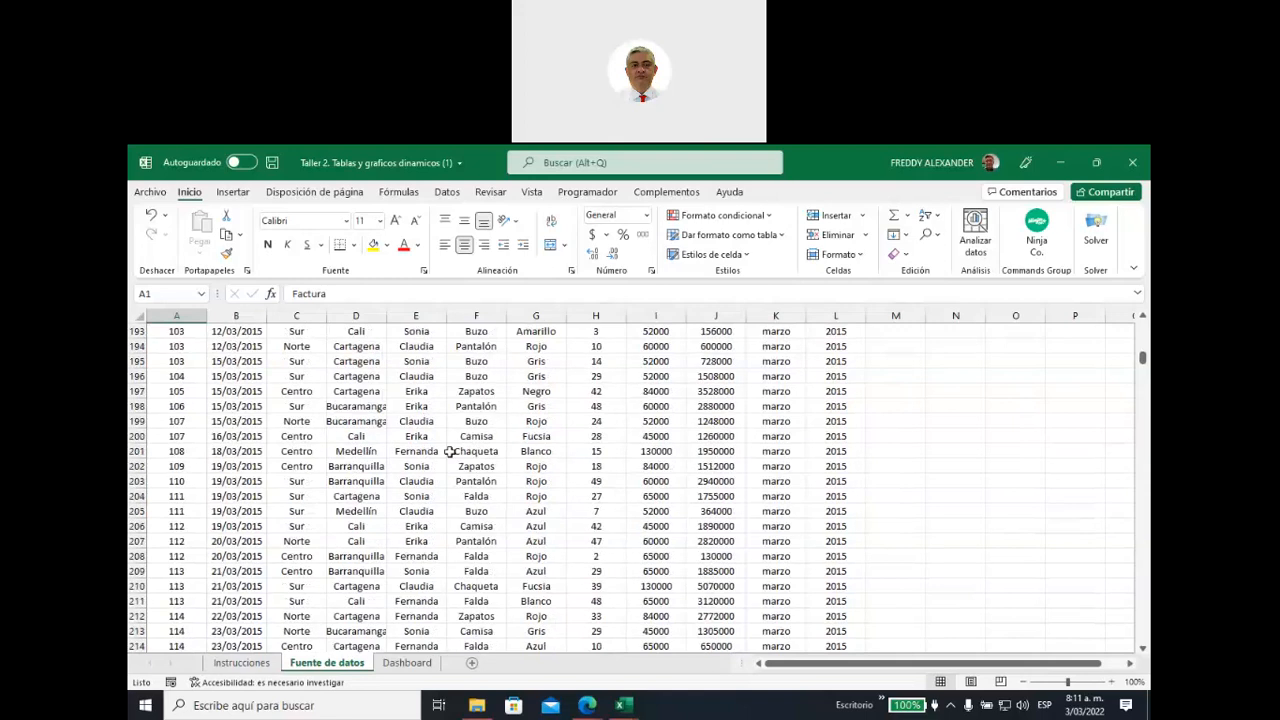
pyautogui.scroll(11, 480, 494)
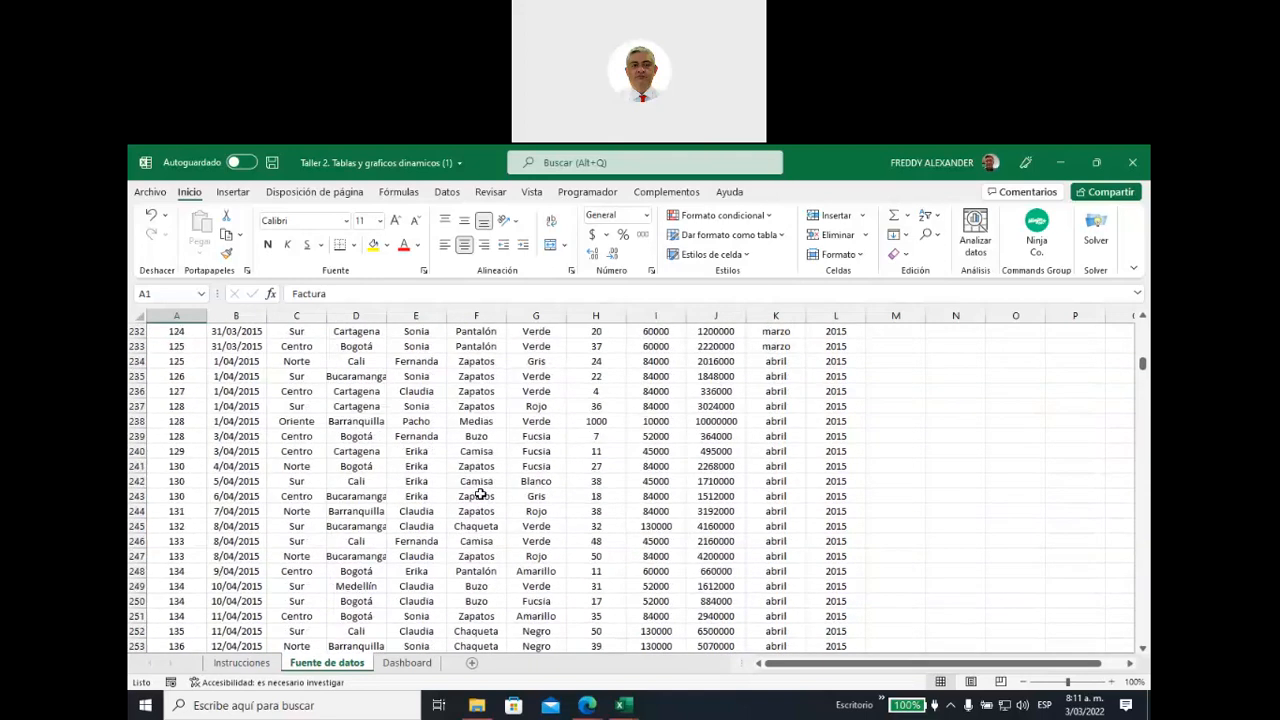
pyautogui.moveTo(595, 331); pyautogui.dragTo(596, 590)
pyautogui.scroll(-12, 472, 519)
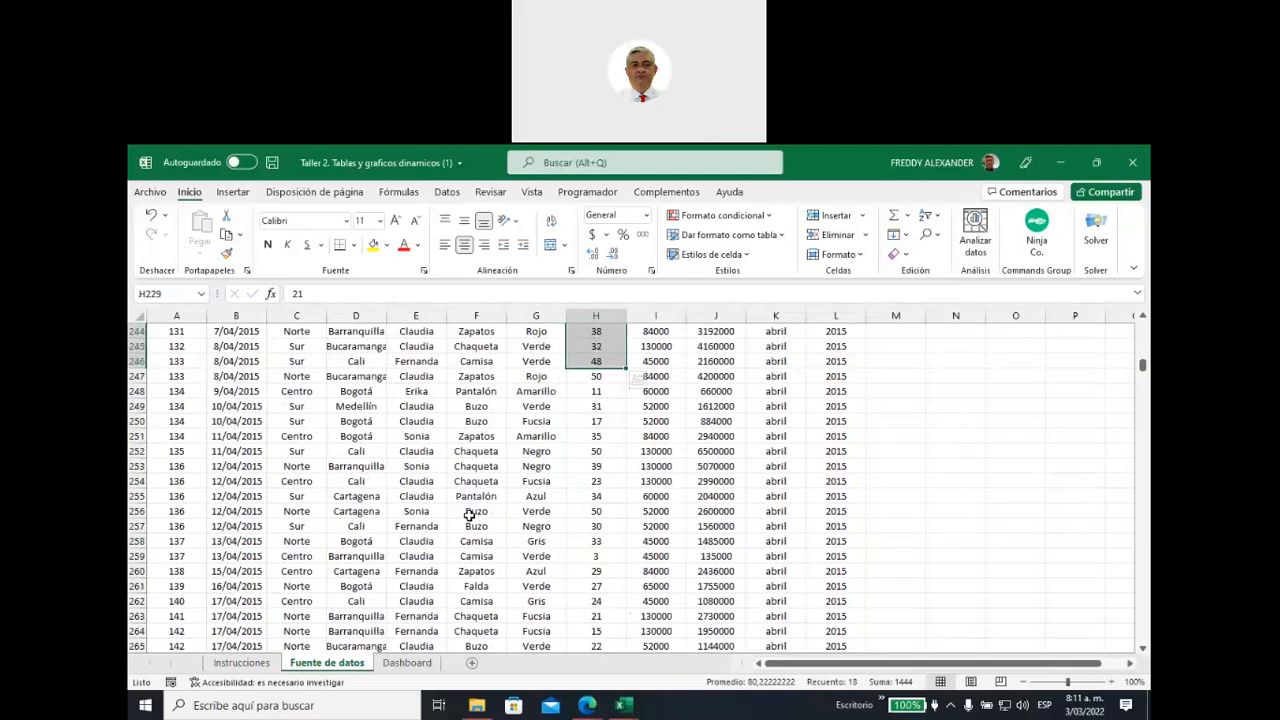
pyautogui.scroll(-18, 465, 508)
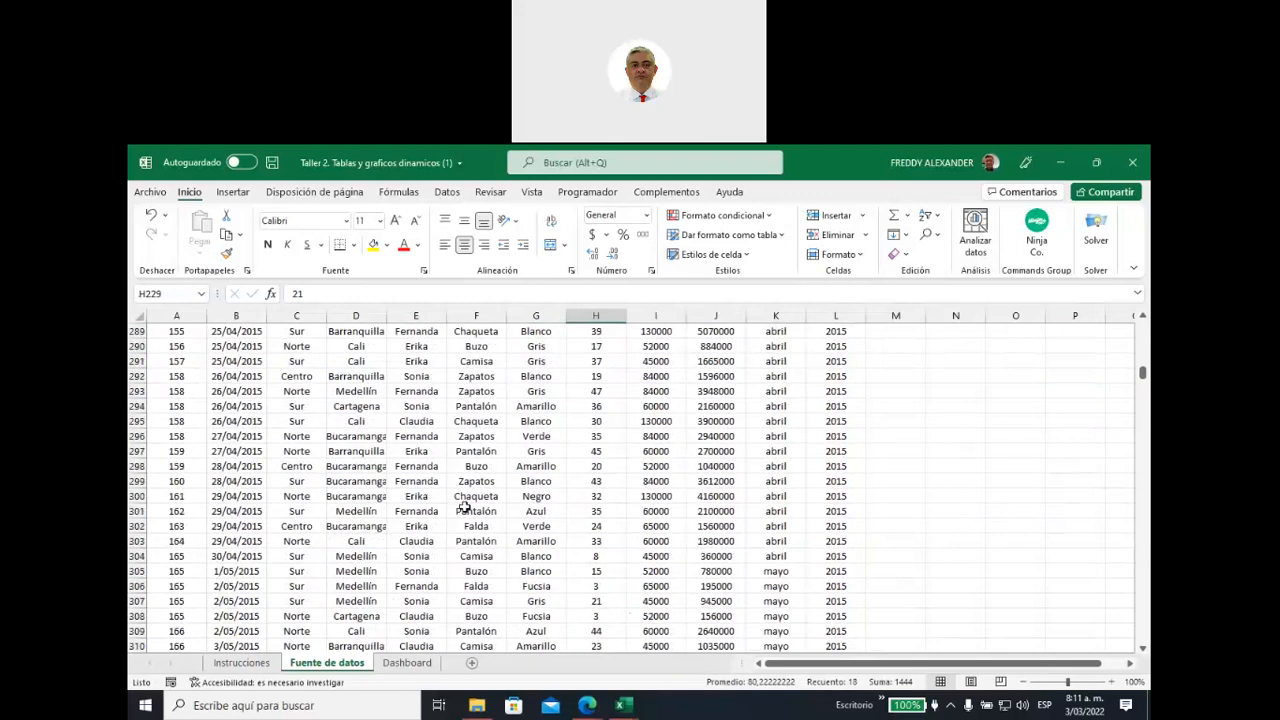
pyautogui.scroll(-16, 465, 508)
pyautogui.scroll(-14, 465, 508)
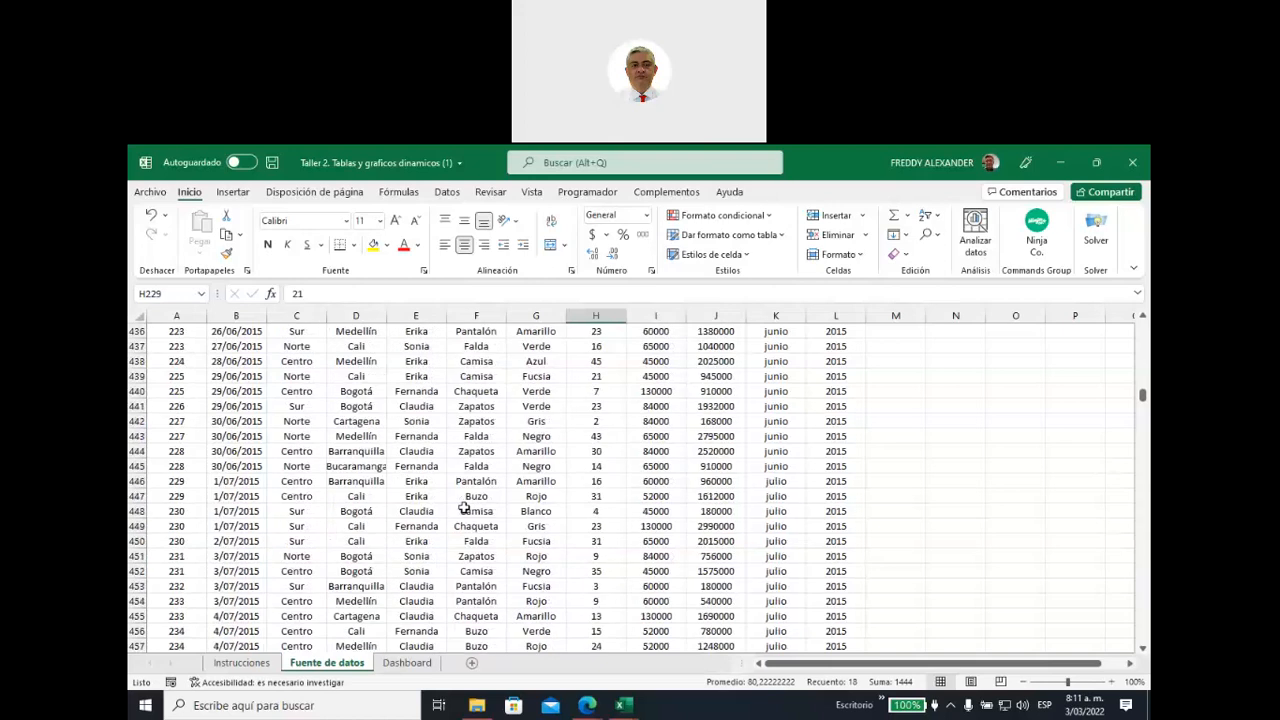
pyautogui.scroll(-20, 465, 508)
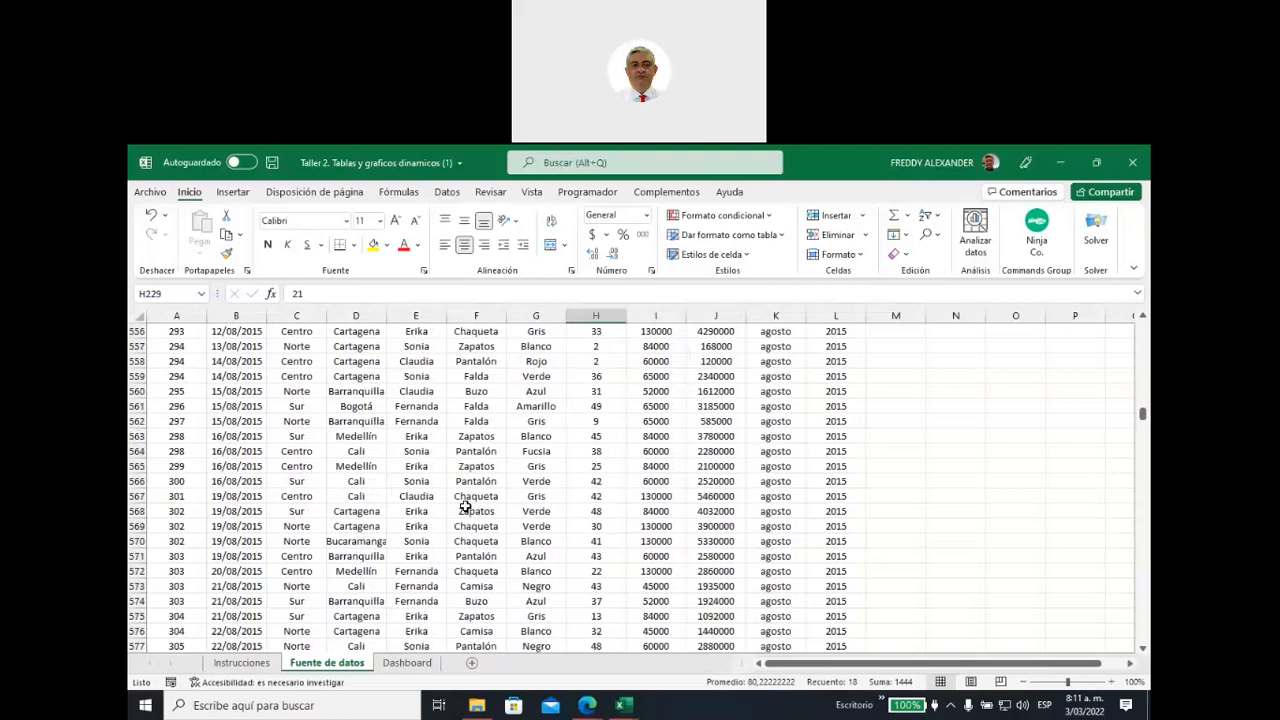
pyautogui.scroll(-4, 465, 508)
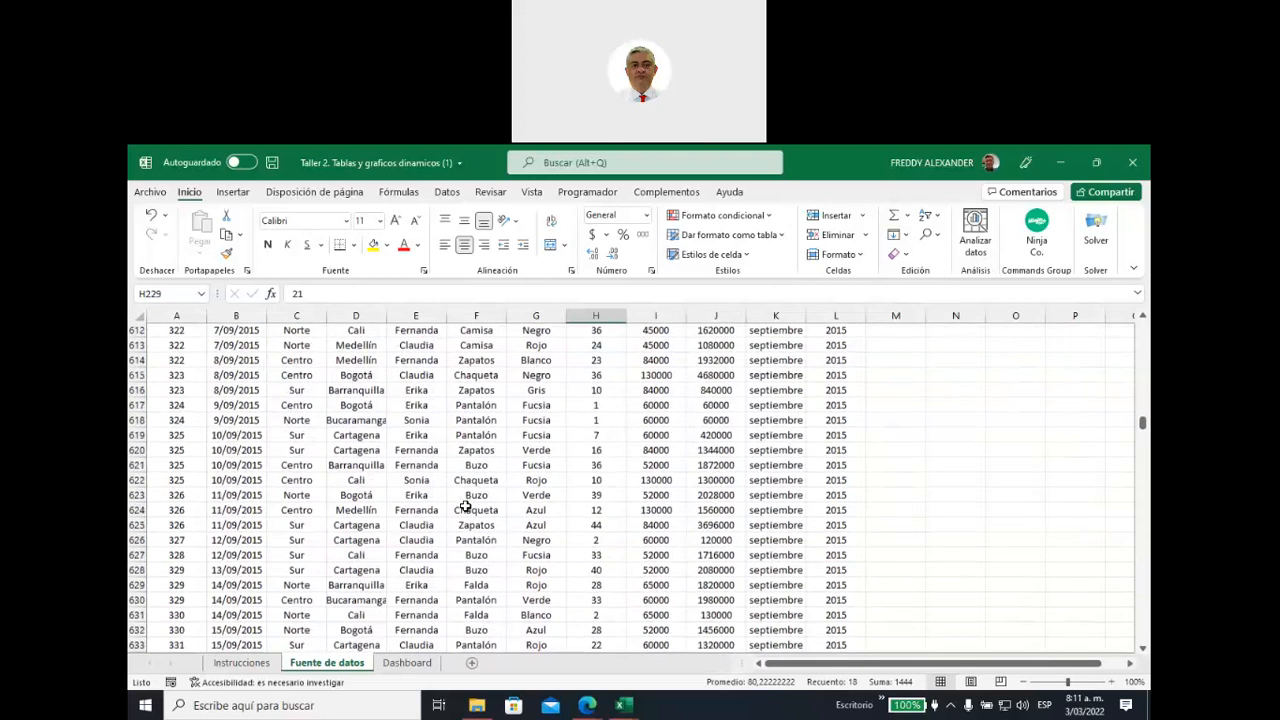
pyautogui.scroll(-16, 465, 508)
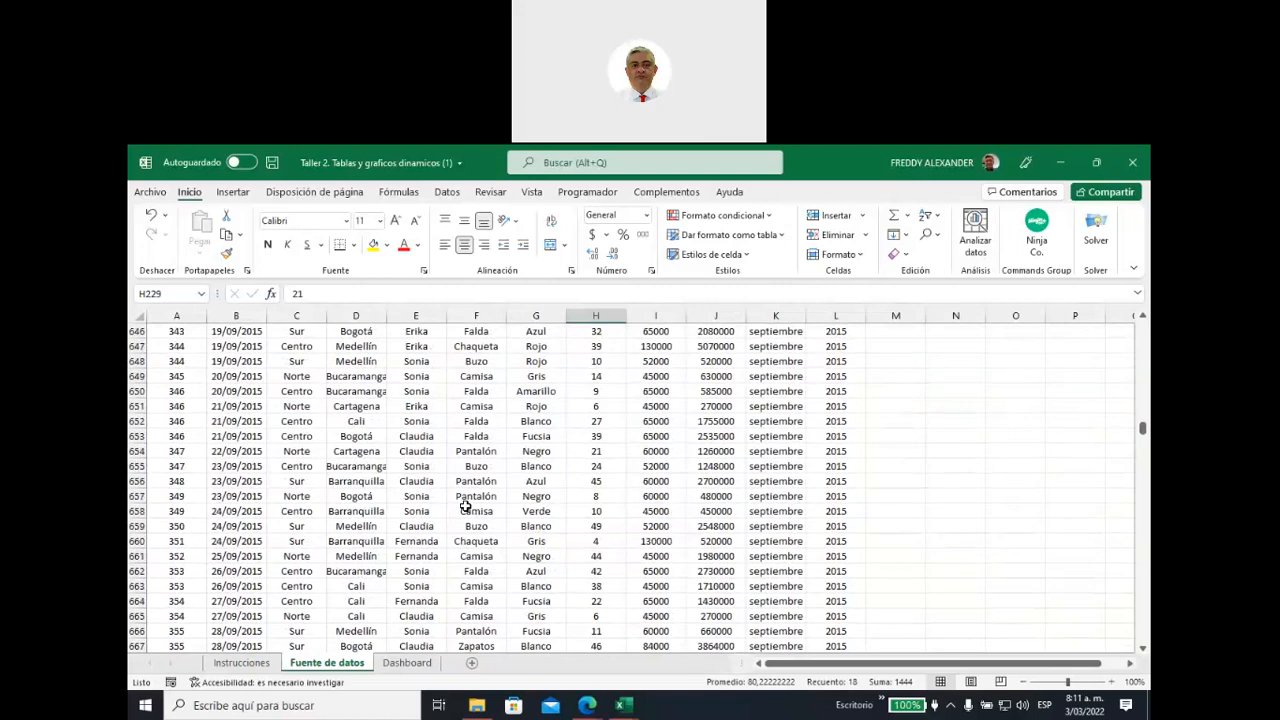
pyautogui.scroll(-20, 465, 508)
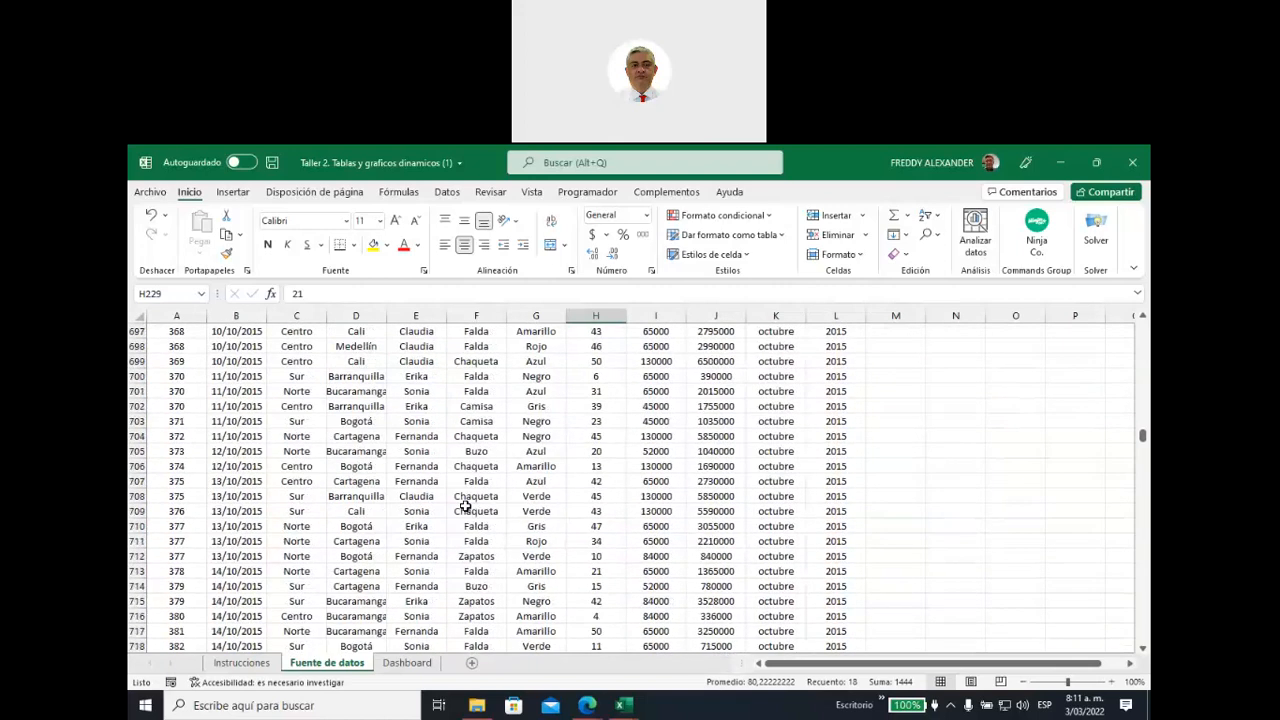
pyautogui.scroll(10, 465, 508)
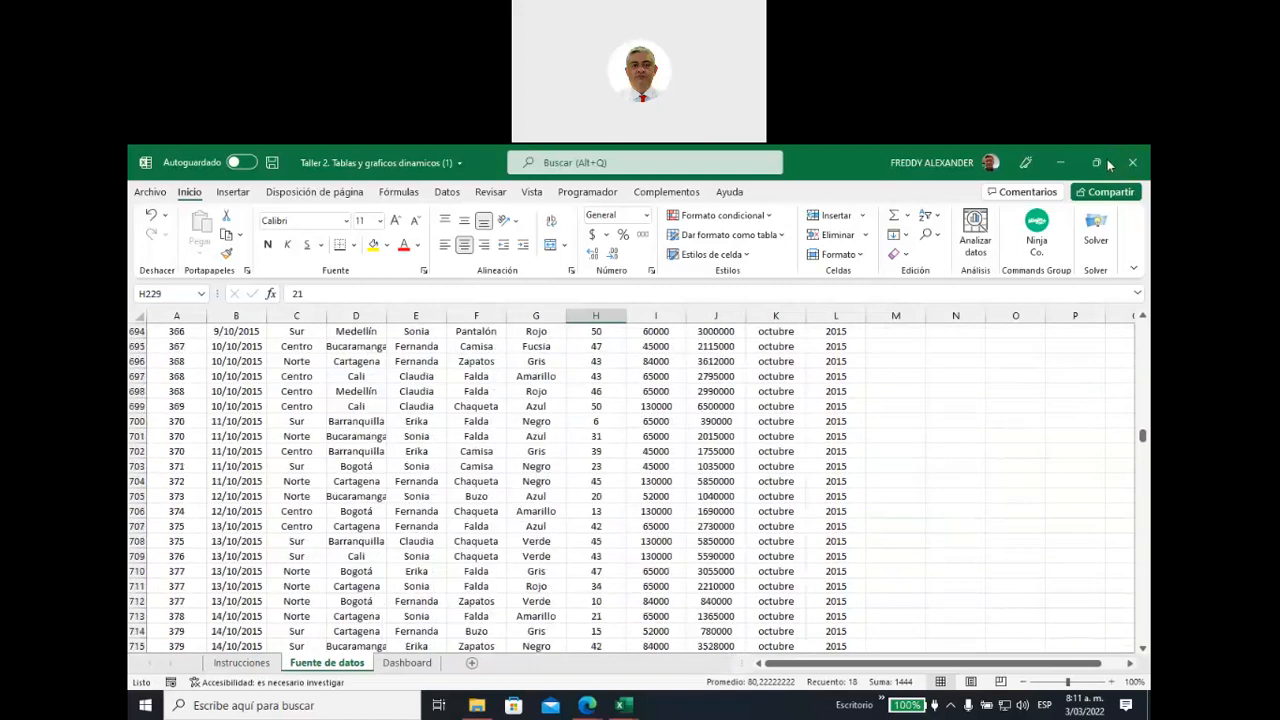
# Duplicate the Fuente de datos sheet within the workbook and place the copy between Fuente de datos and Dashboard
pyautogui.click(1144, 437)
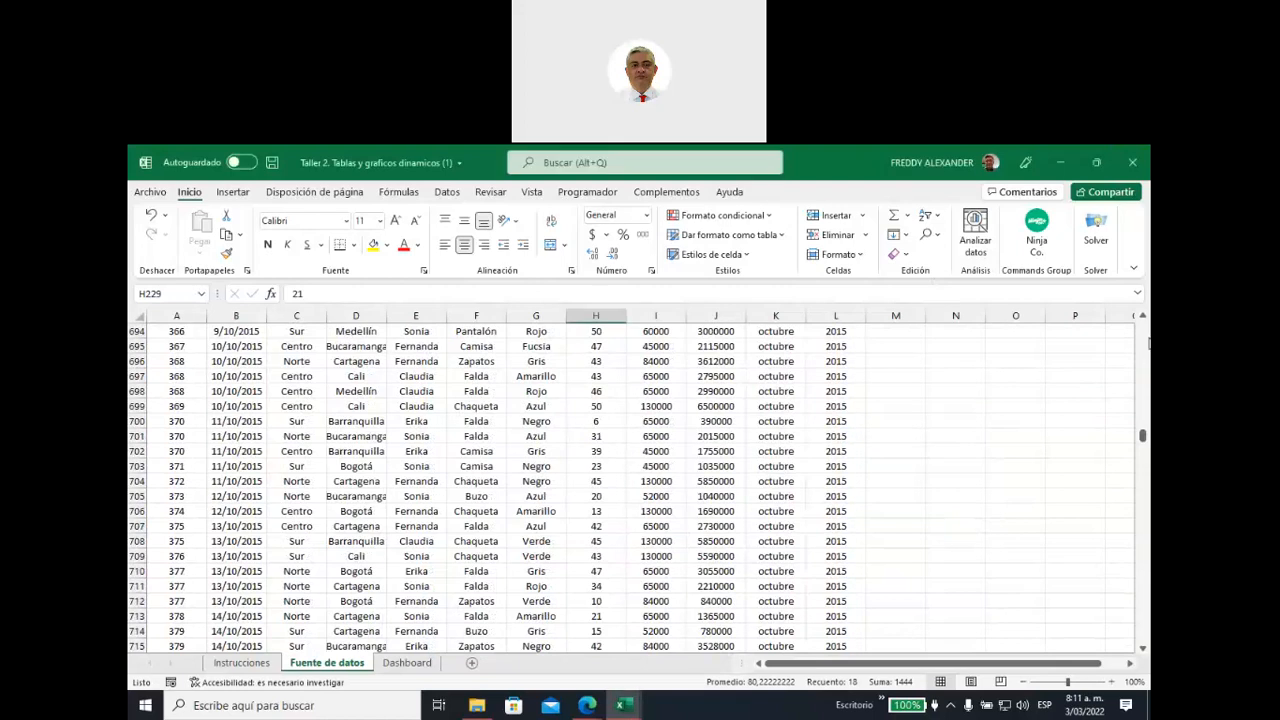
pyautogui.moveTo(1143, 437); pyautogui.dragTo(1143, 325)
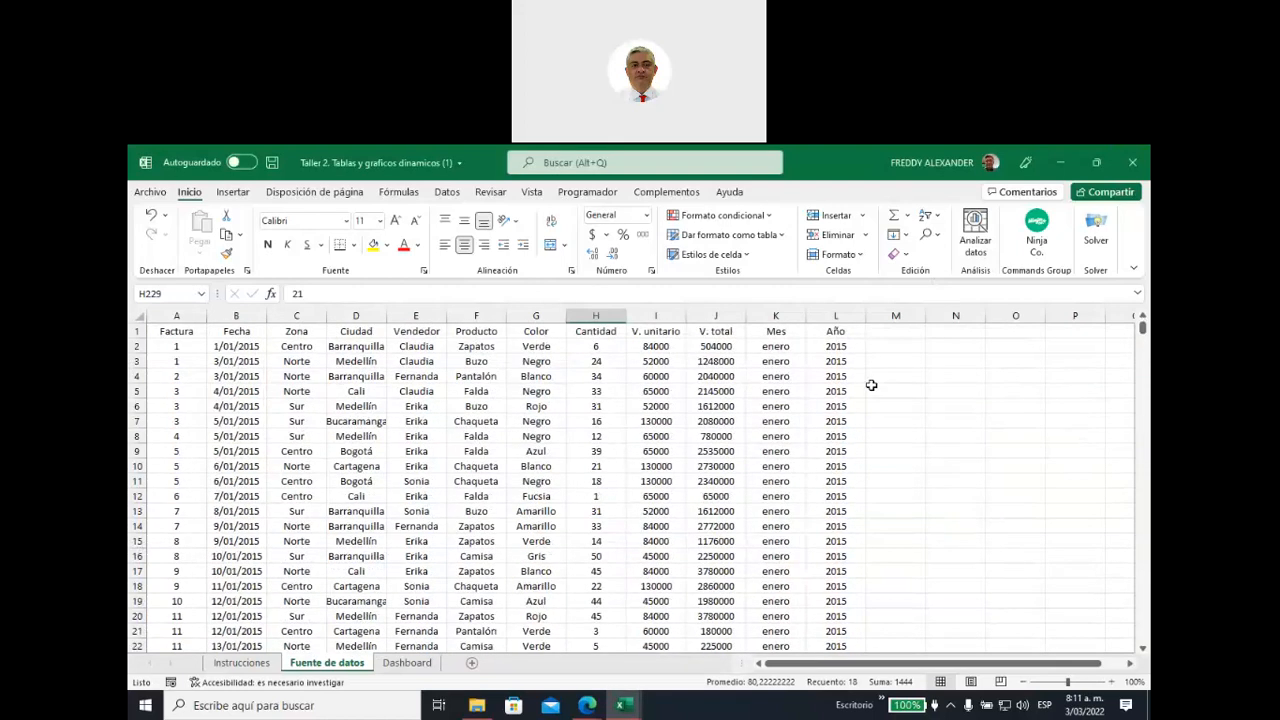
pyautogui.rightClick(331, 667)
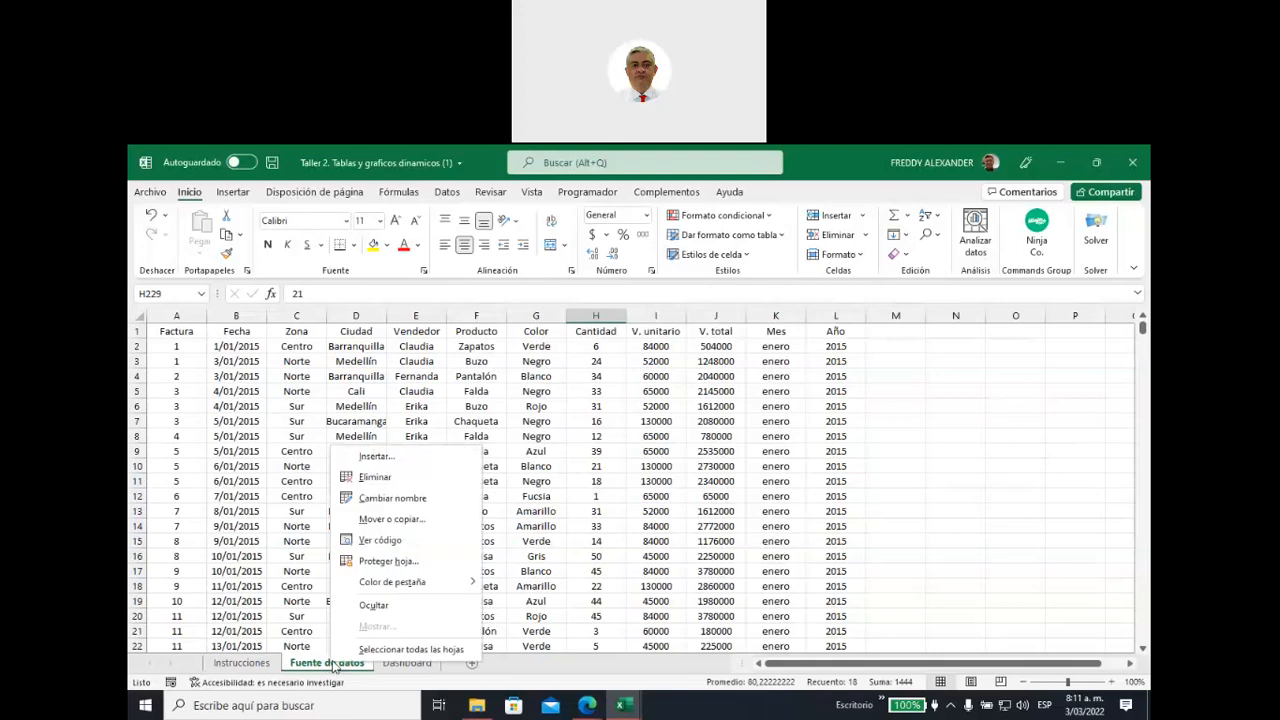
pyautogui.click(390, 518)
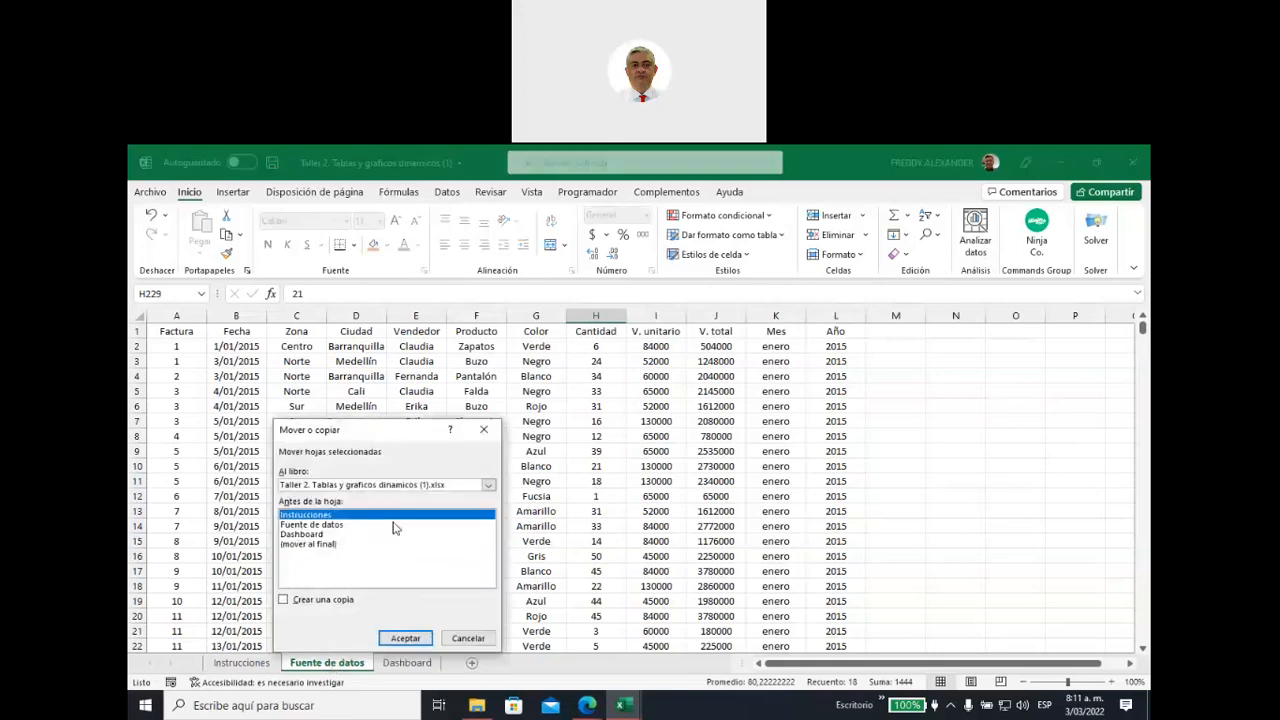
pyautogui.click(336, 525)
pyautogui.click(284, 600)
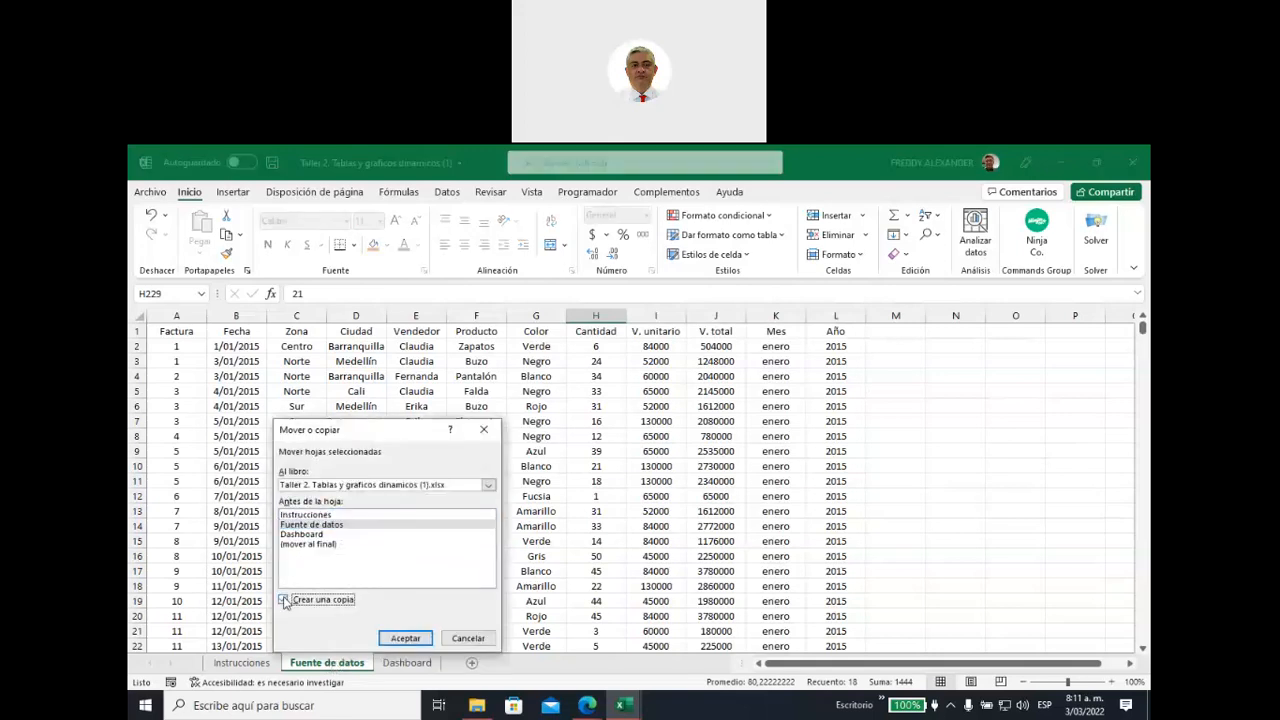
pyautogui.click(405, 639)
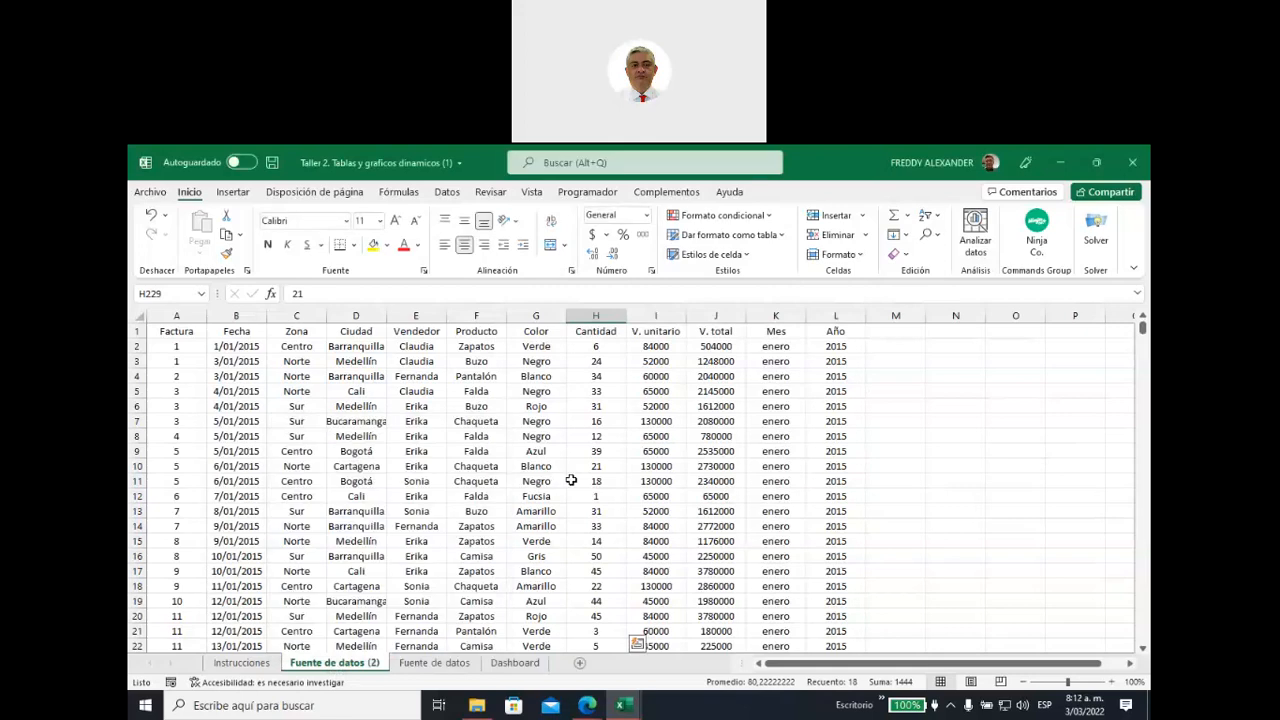
pyautogui.moveTo(320, 670); pyautogui.dragTo(480, 660)
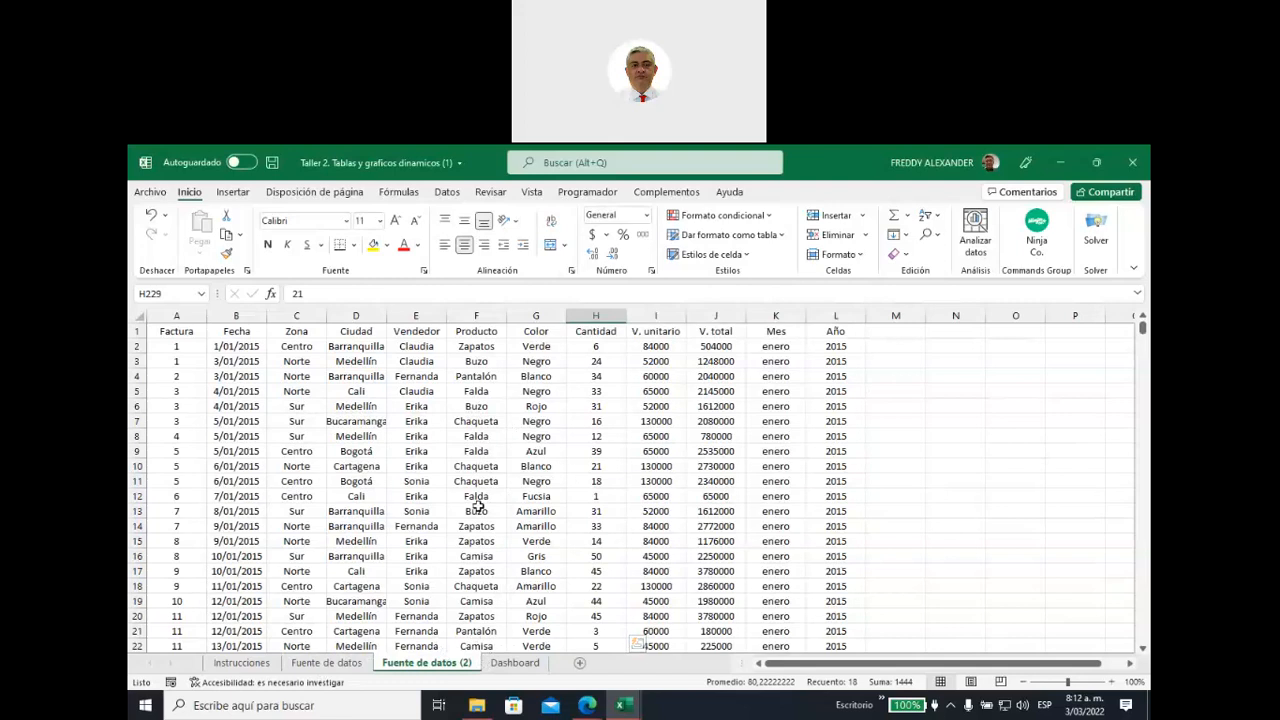
# Enter the note "CTRL + E" in cell N3 of the Fuente de datos (2) sheet
pyautogui.click(398, 377)
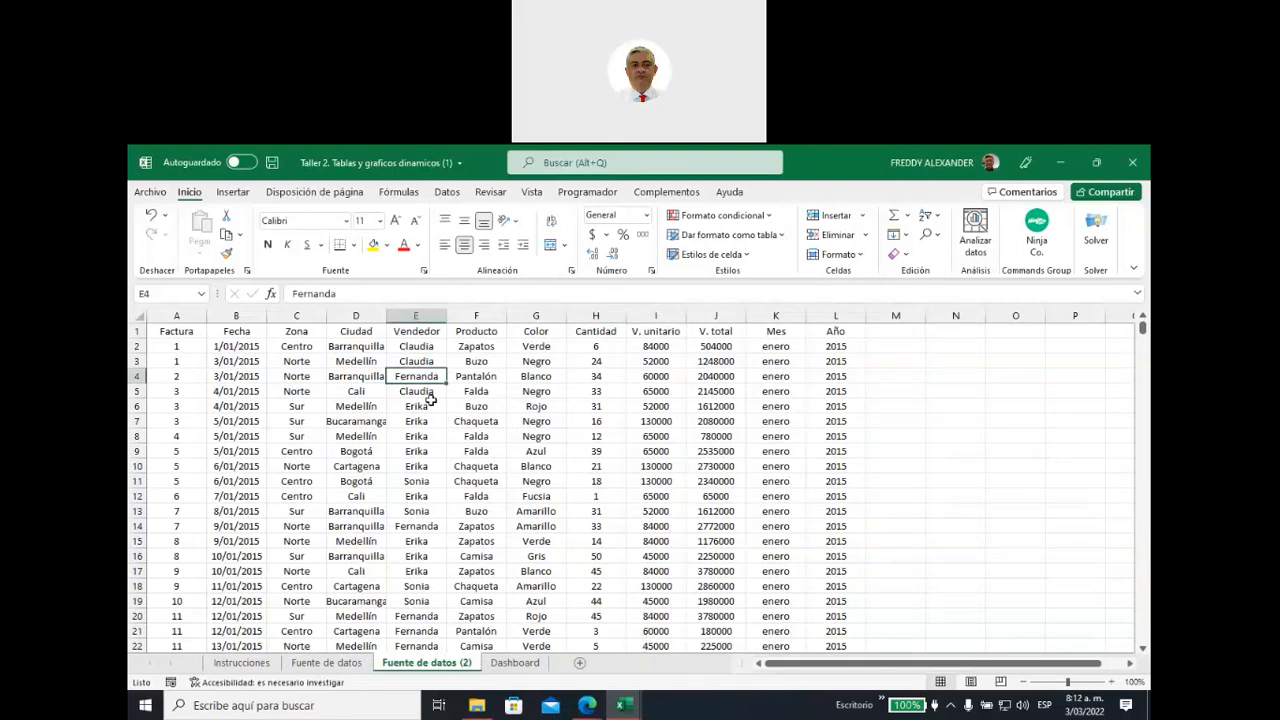
pyautogui.click(946, 368)
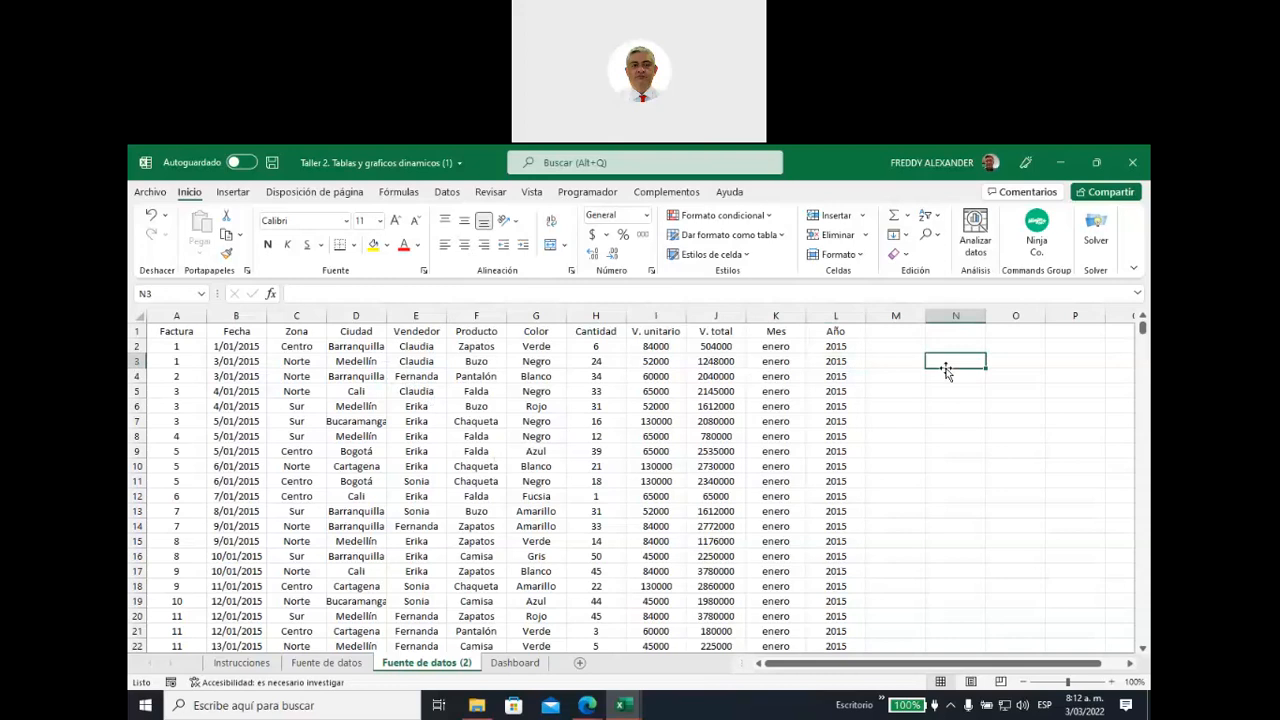
pyautogui.write('CTRL')
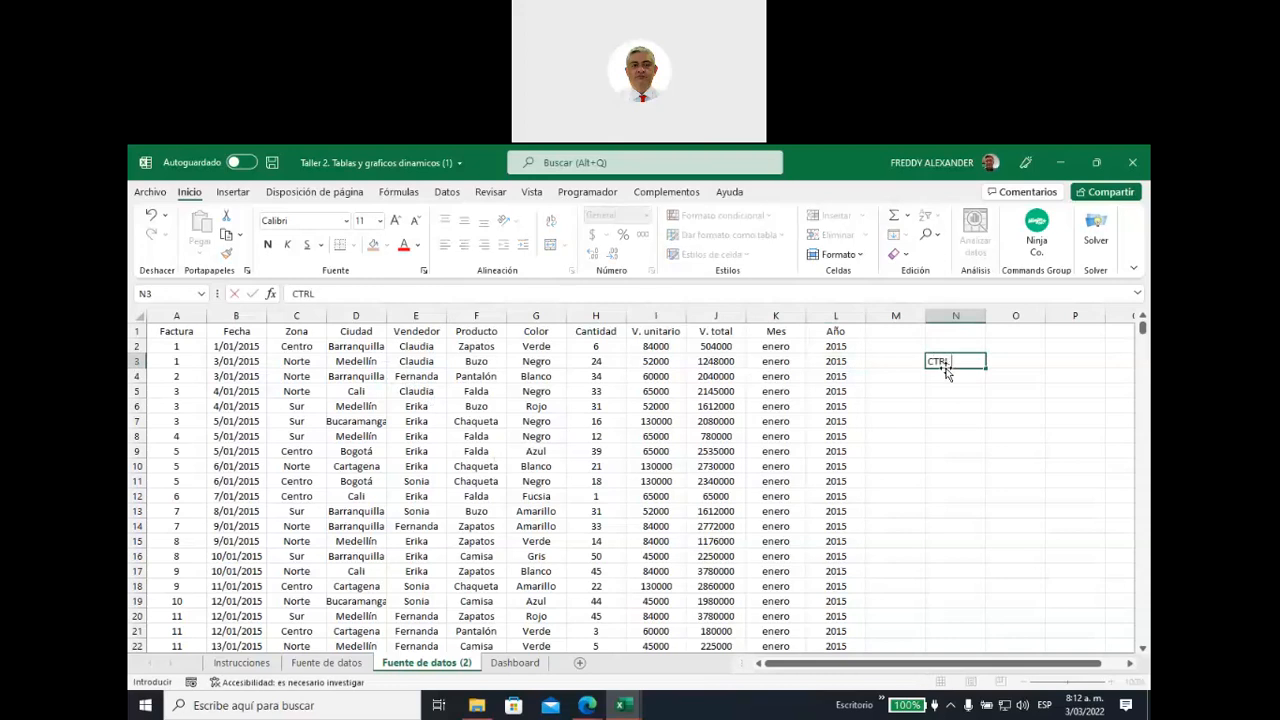
pyautogui.write('+ E')
# Select the whole data range around cell G5 at once, then return to the Factura header in A1
pyautogui.click(537, 392)
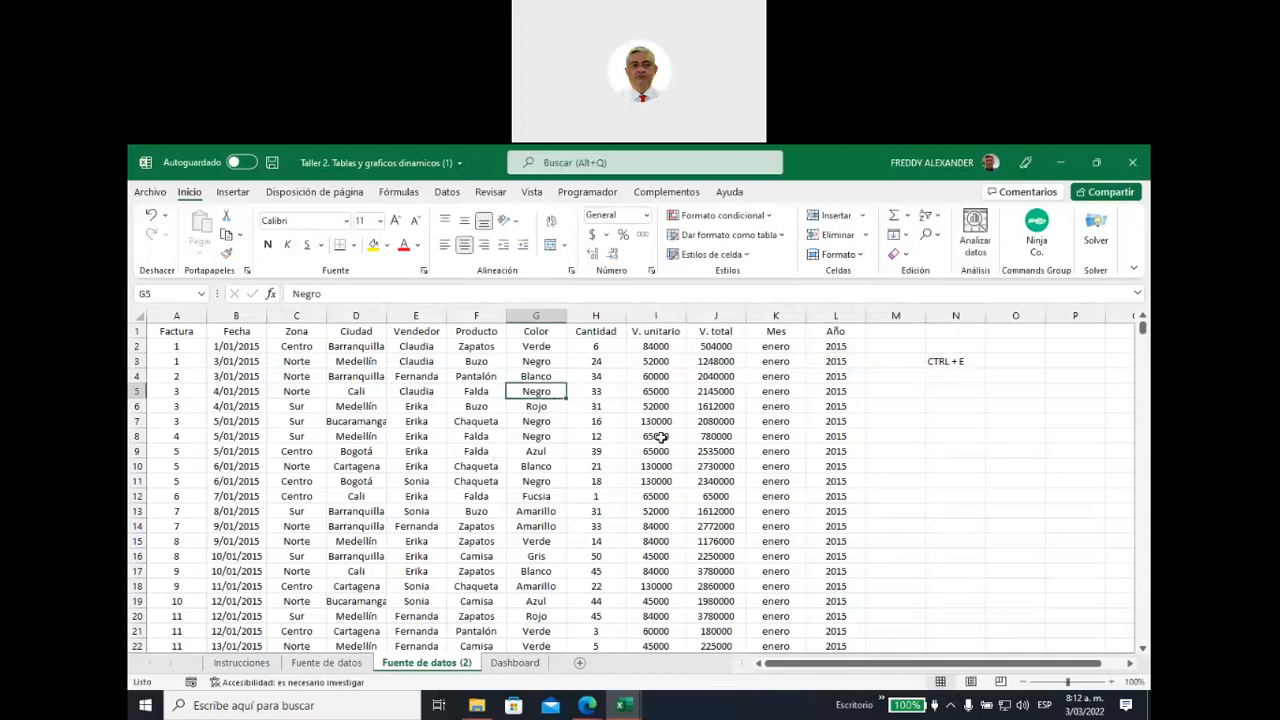
pyautogui.hotkey('ctrl', 'a')
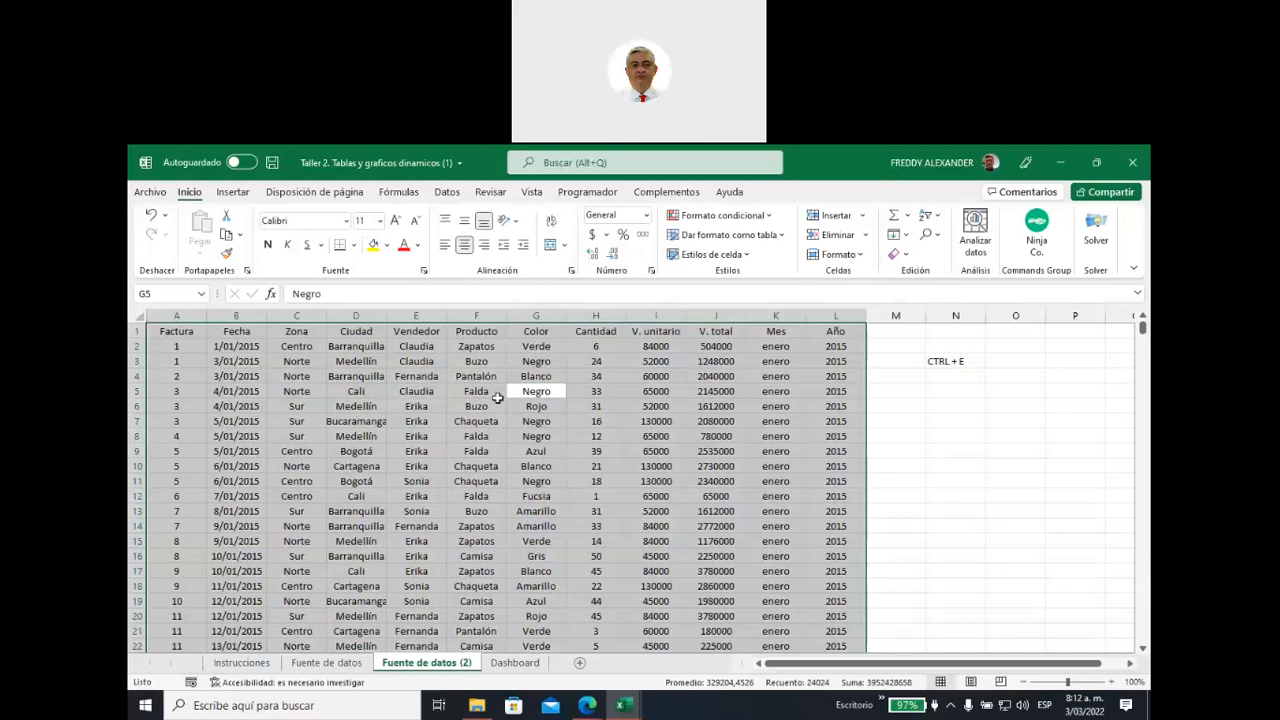
pyautogui.click(168, 330)
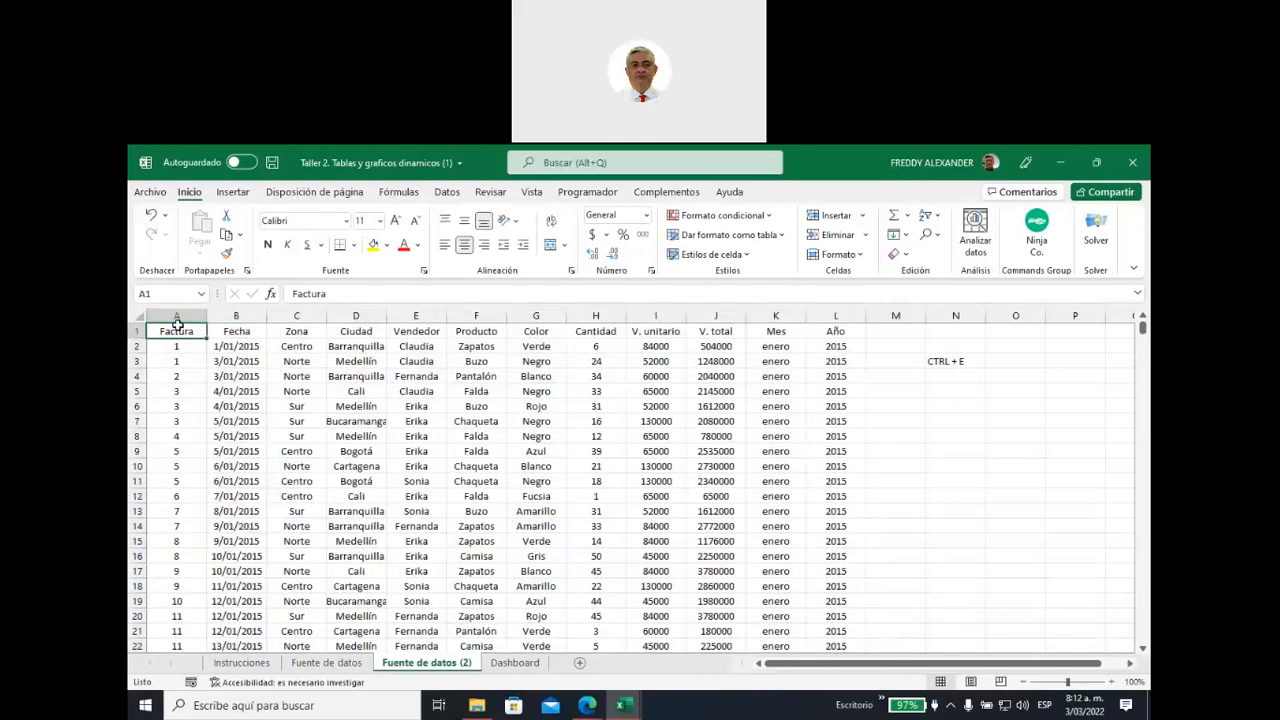
# Select the data range manually from the last Año value in L2002 back up to the Factura header in A1
pyautogui.moveTo(1143, 333); pyautogui.dragTo(1145, 685)
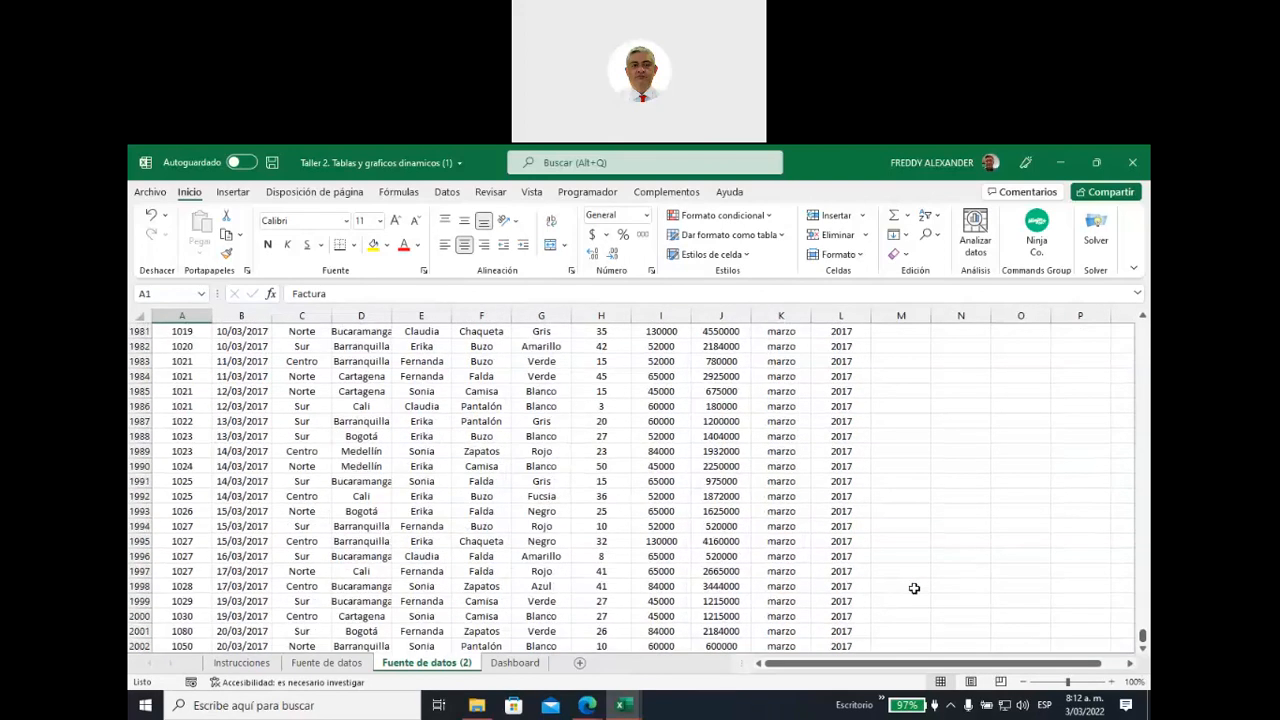
pyautogui.scroll(-5, 915, 589)
pyautogui.click(834, 422)
pyautogui.hotkey('ctrl', 'space')
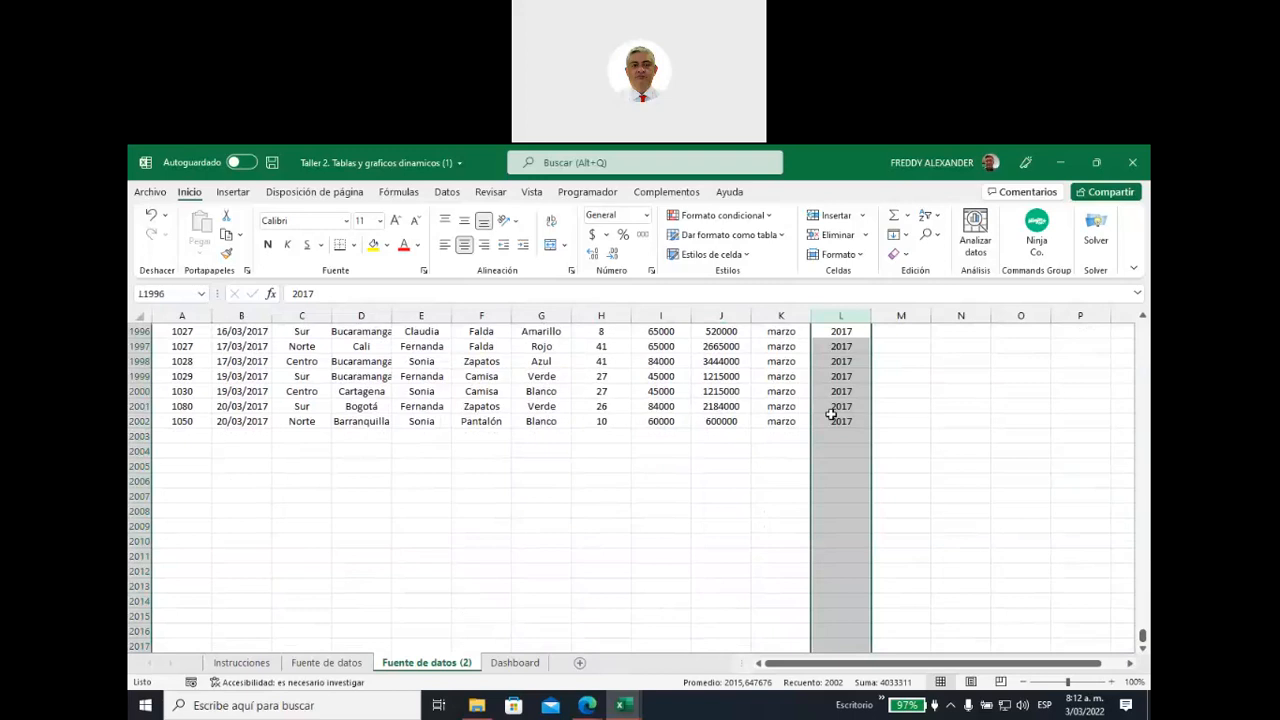
pyautogui.click(833, 419)
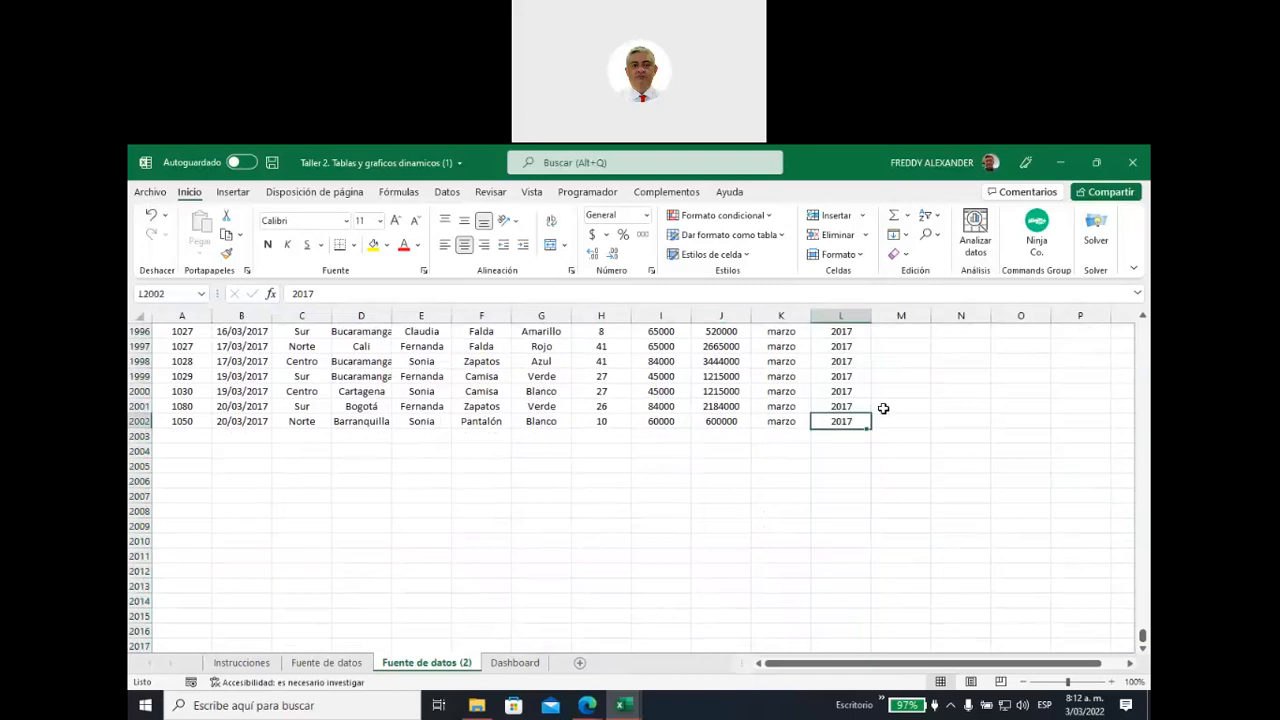
pyautogui.moveTo(844, 422); pyautogui.dragTo(192, 208)
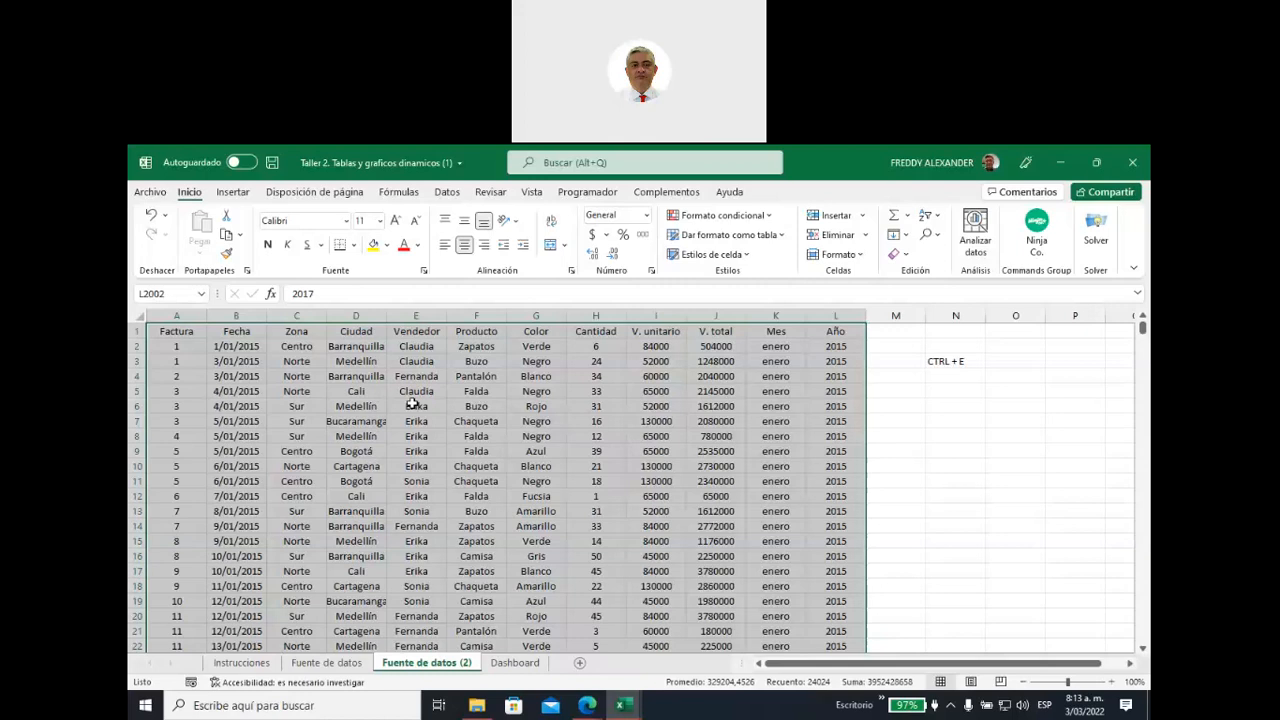
pyautogui.click(173, 293)
pyautogui.hotkey('ctrl', 'c')
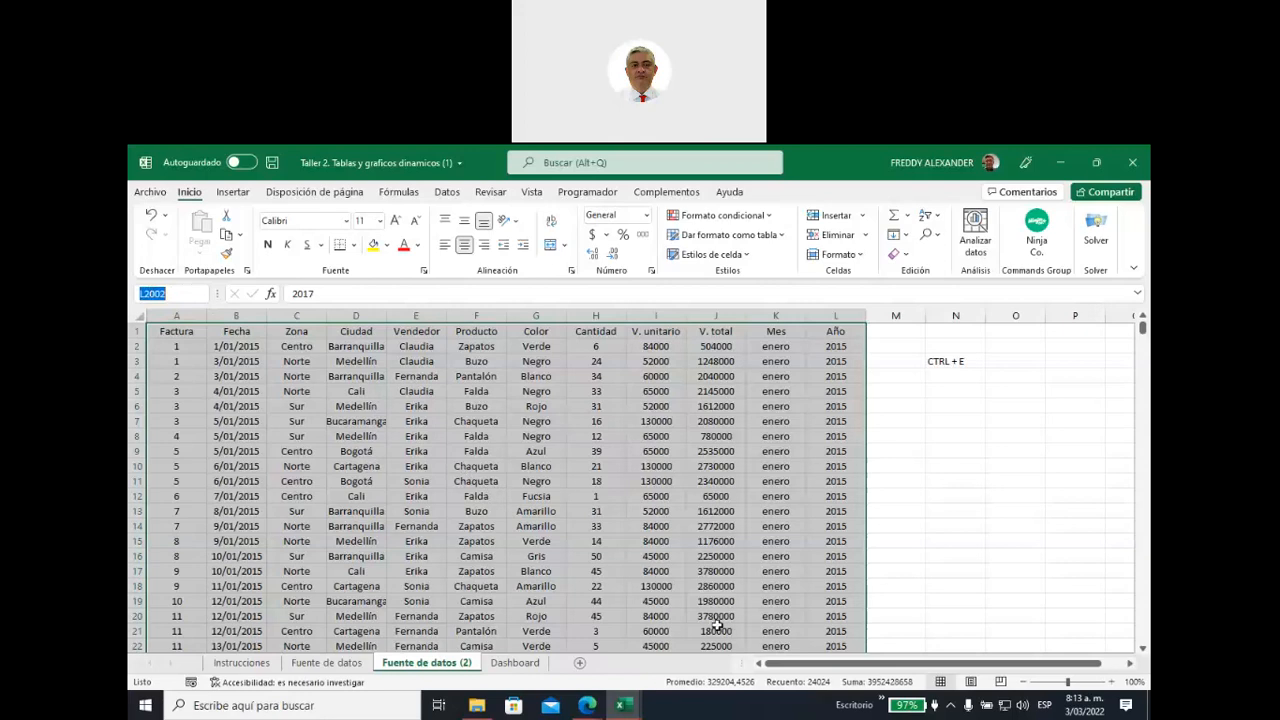
pyautogui.moveTo(826, 666); pyautogui.dragTo(1032, 668)
pyautogui.click(998, 332)
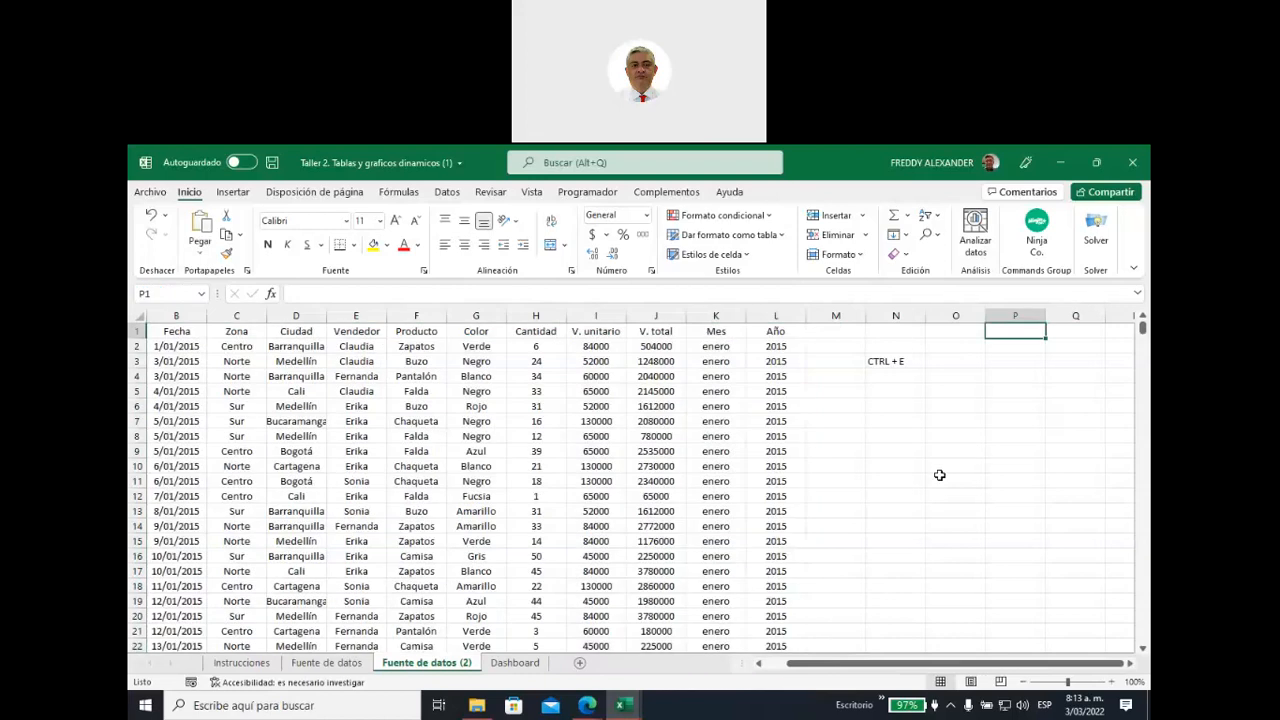
pyautogui.hotkey('ctrl', 'v')
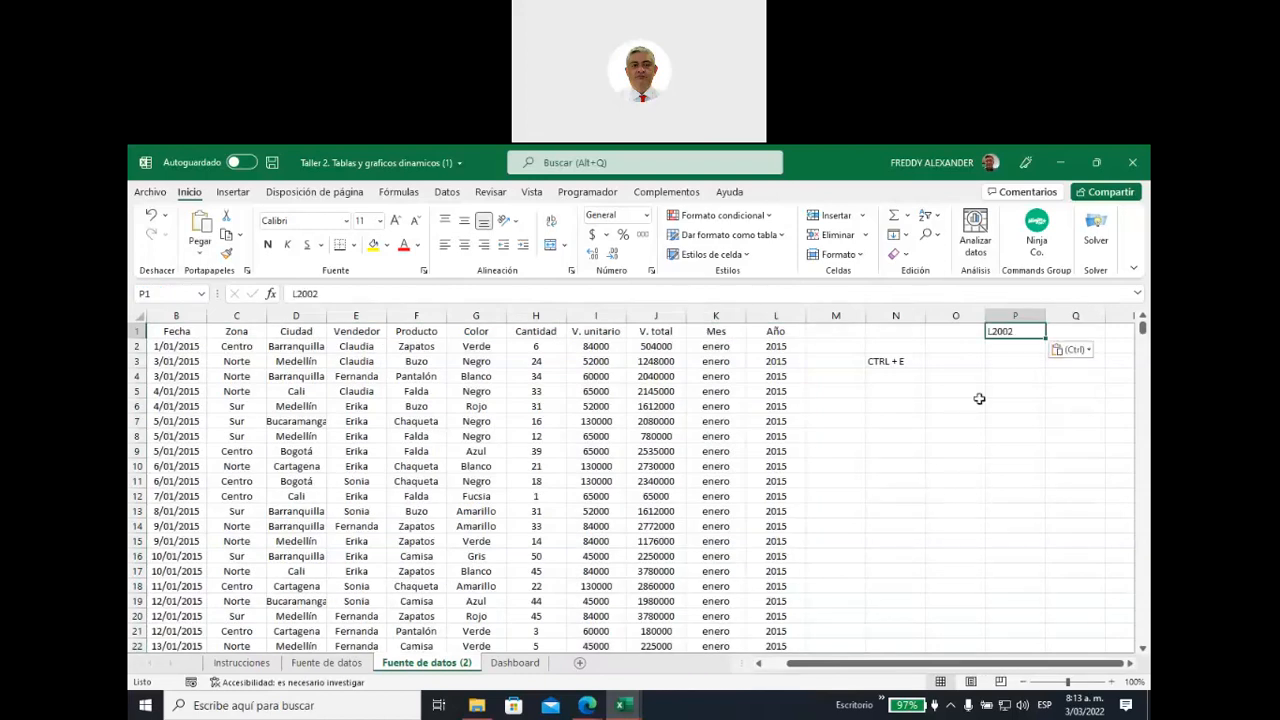
pyautogui.hotkey('ctrl', 'z')
# Copy the entire source data range on Fuente de datos (2) and paste it starting at cell P1
pyautogui.click(401, 416)
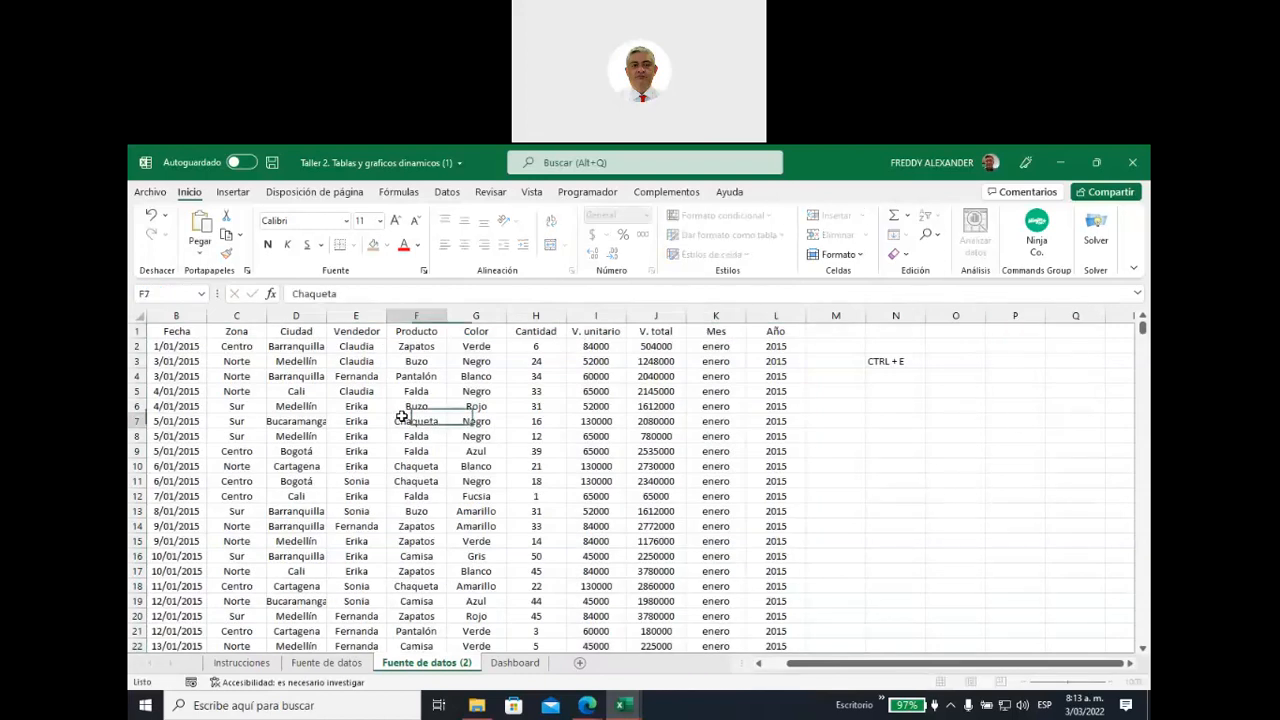
pyautogui.hotkey('ctrl', 'a')
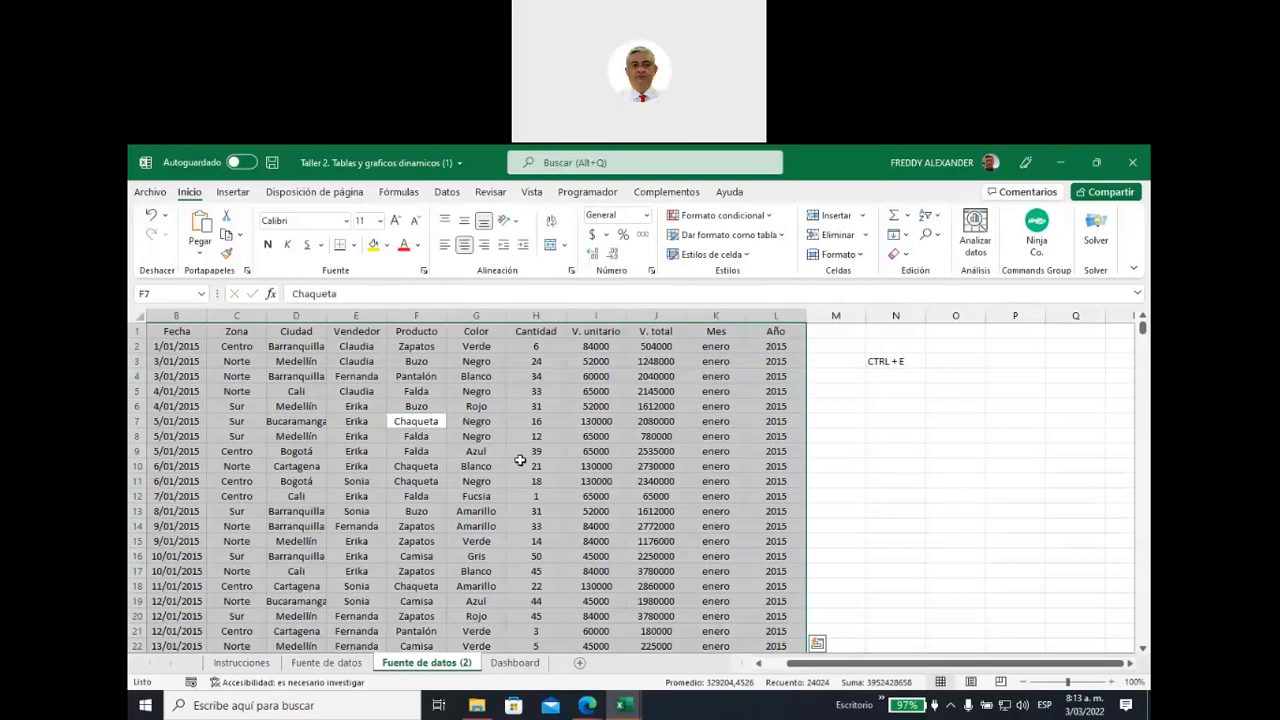
pyautogui.hotkey('ctrl', 'c')
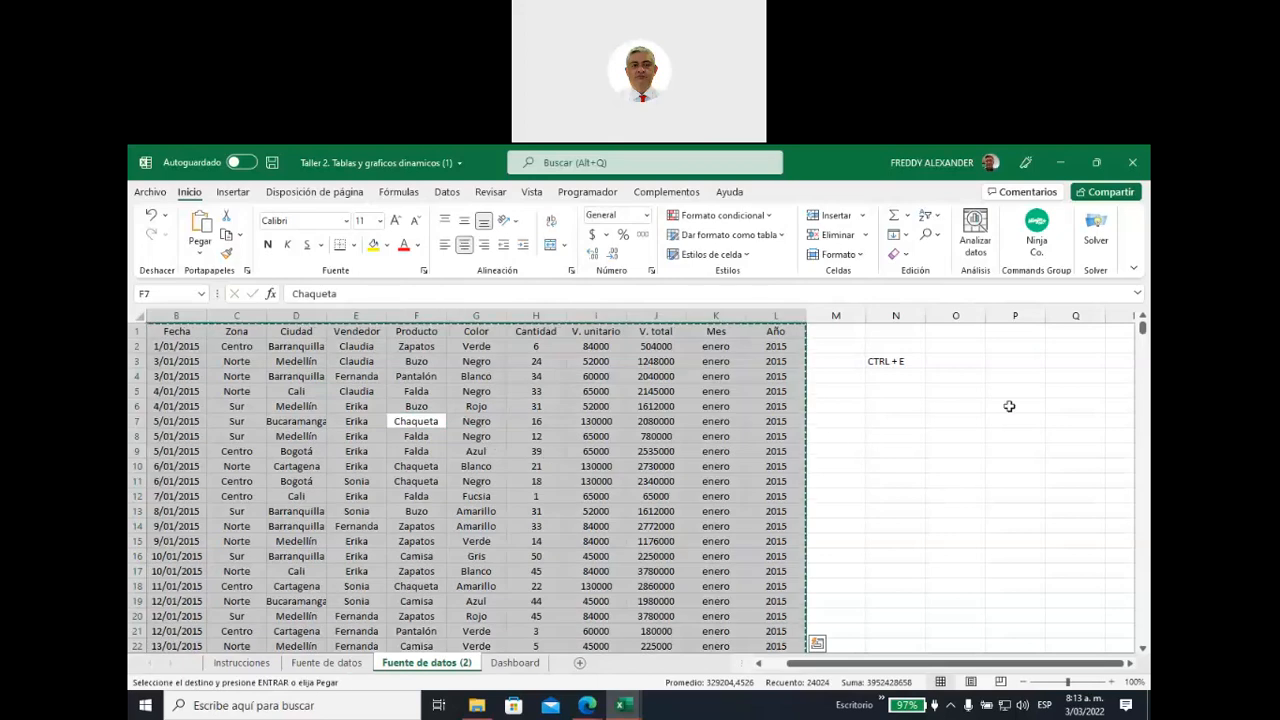
pyautogui.click(960, 331)
pyautogui.click(1015, 331)
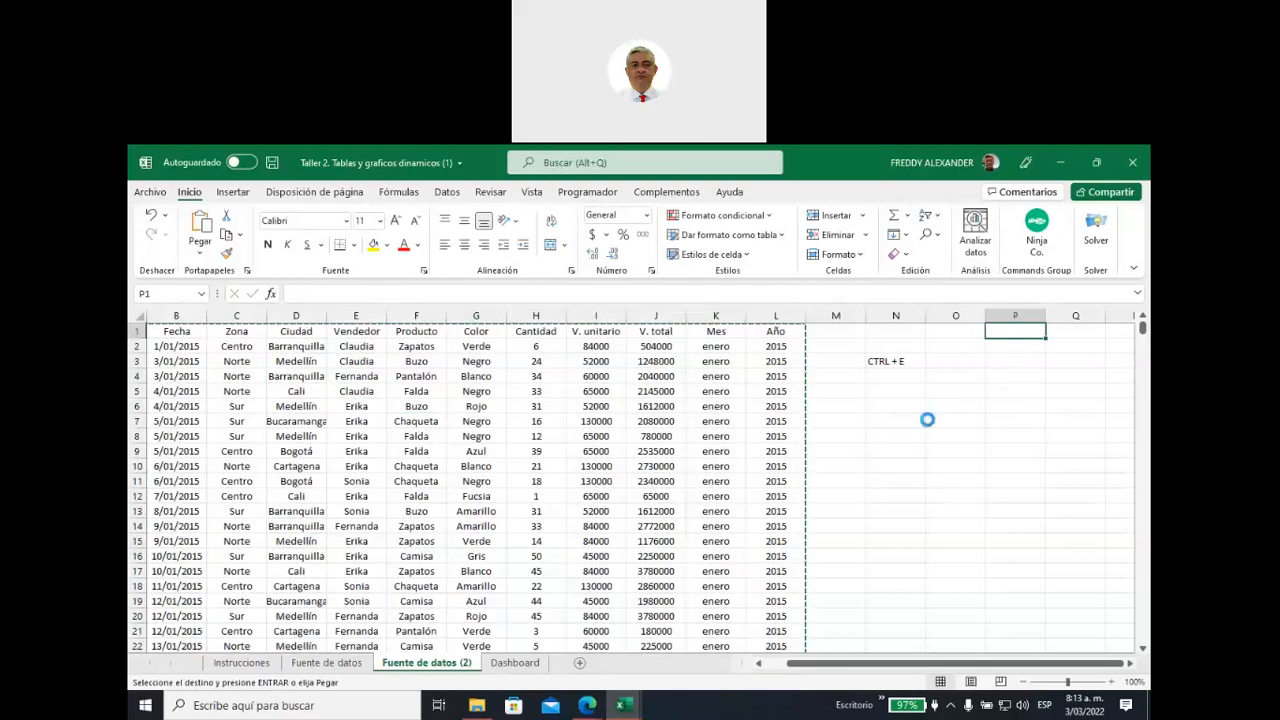
pyautogui.hotkey('ctrl', 'v')
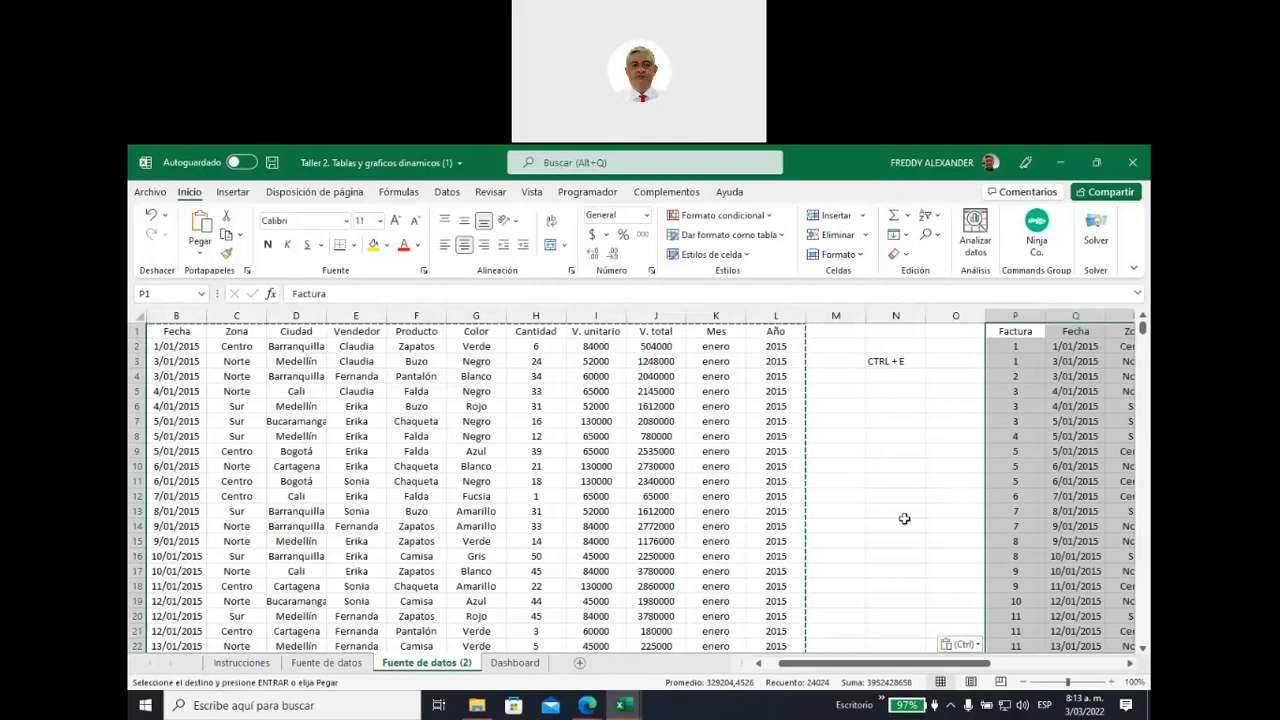
pyautogui.moveTo(840, 664); pyautogui.dragTo(568, 650)
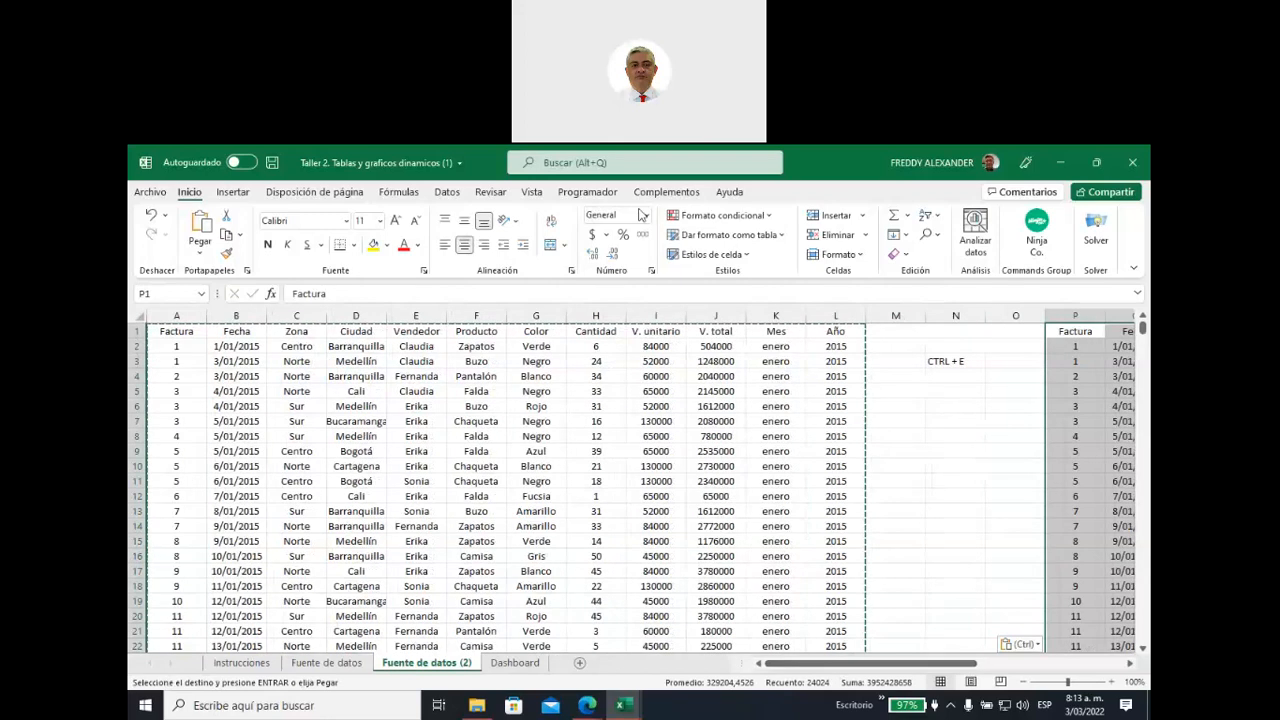
# Switch to Microsoft Edge and search the web for "metodos abreviados en excel" in a new tab
pyautogui.click(645, 162)
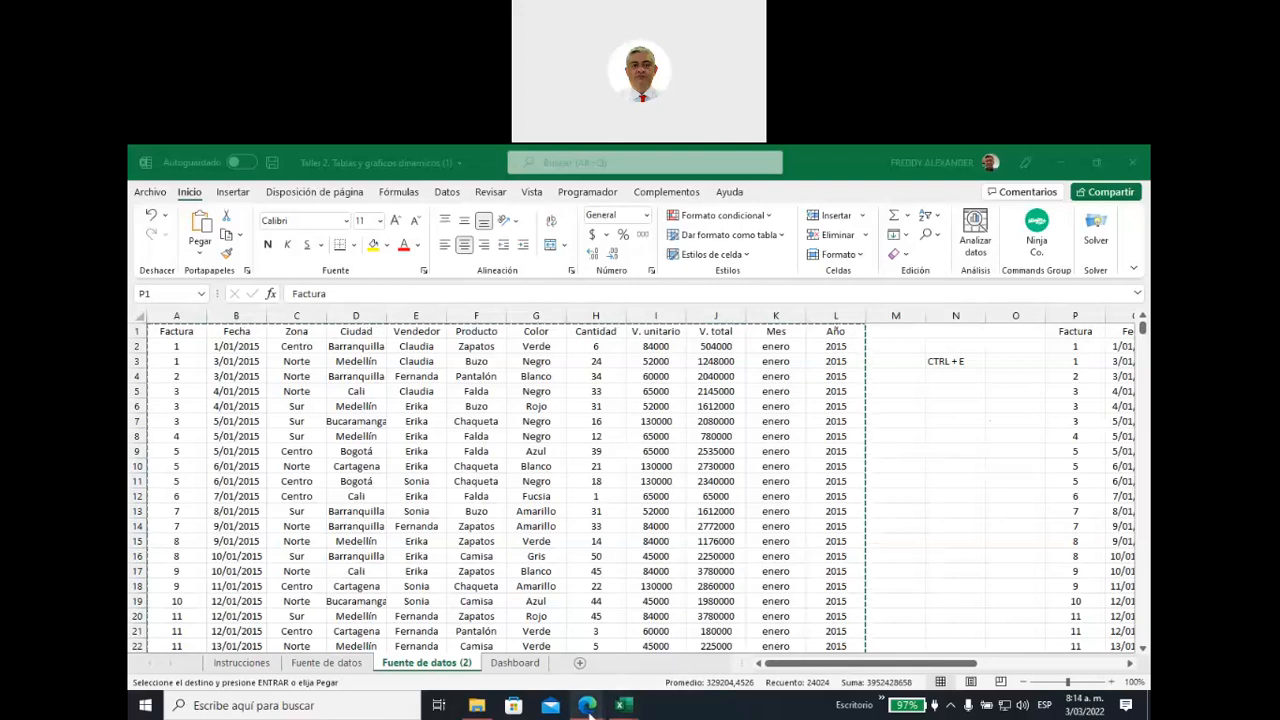
pyautogui.moveTo(587, 705)
pyautogui.click(530, 676)
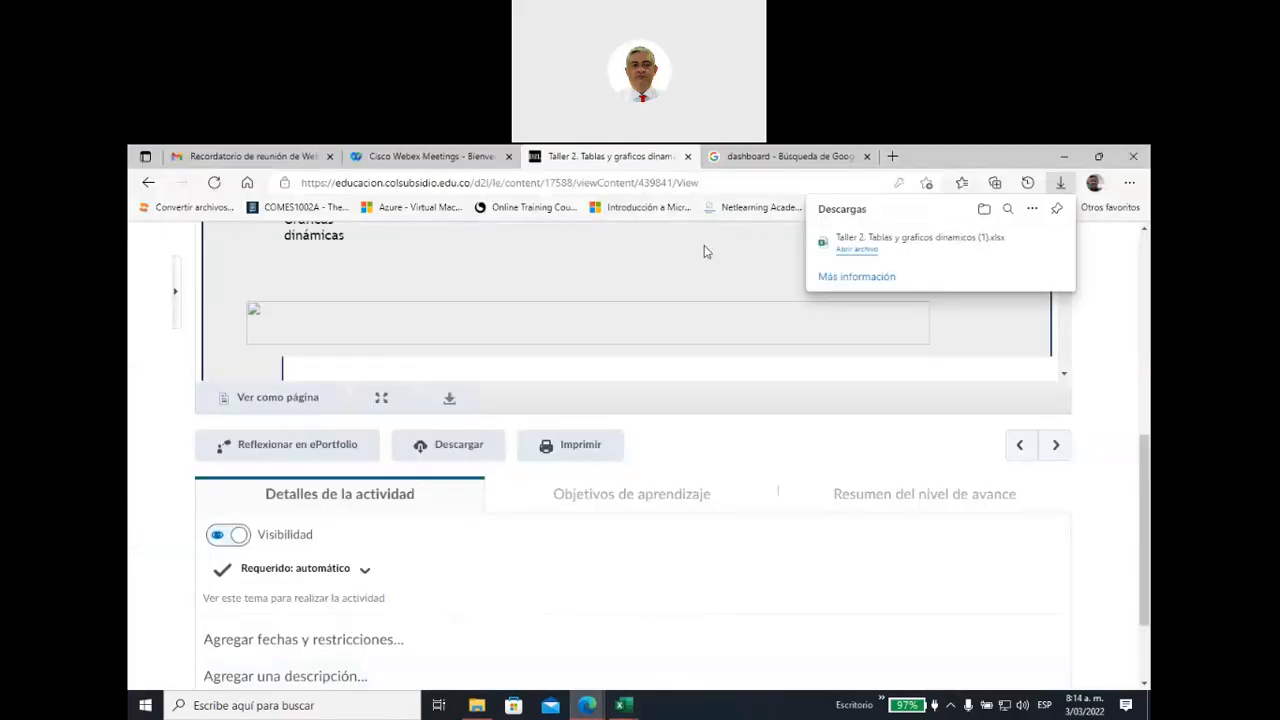
pyautogui.click(832, 158)
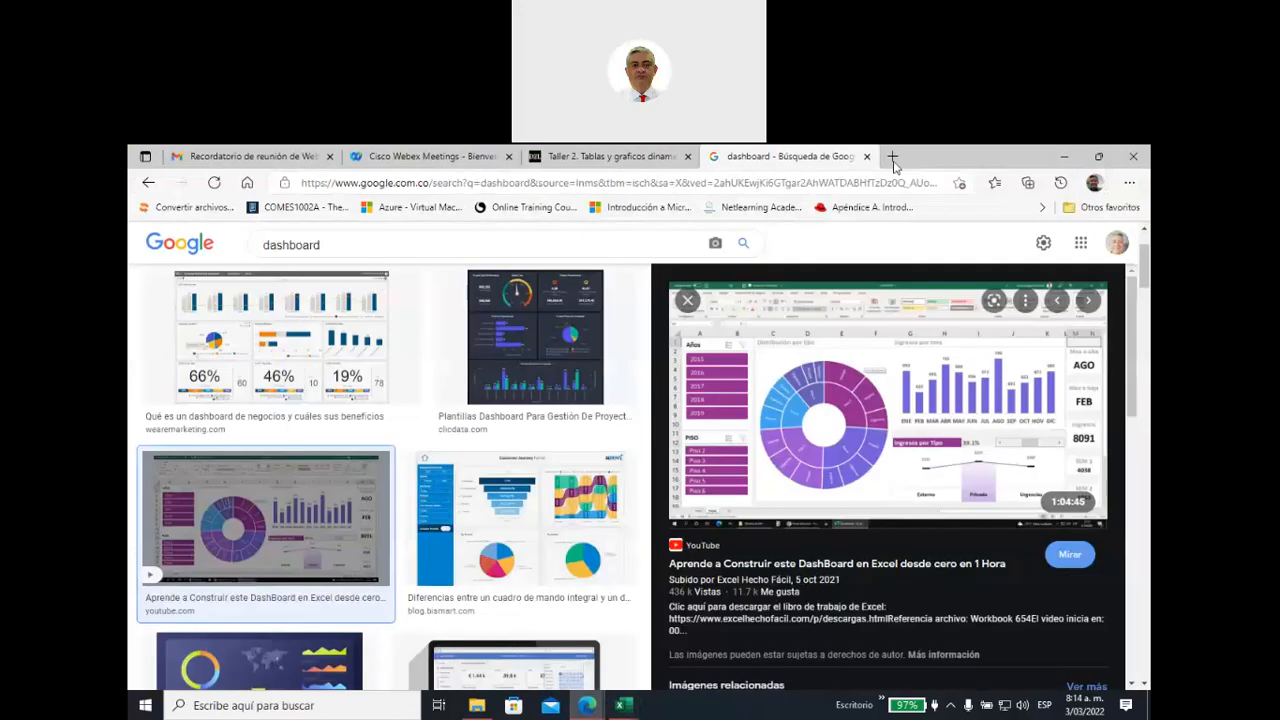
pyautogui.click(892, 156)
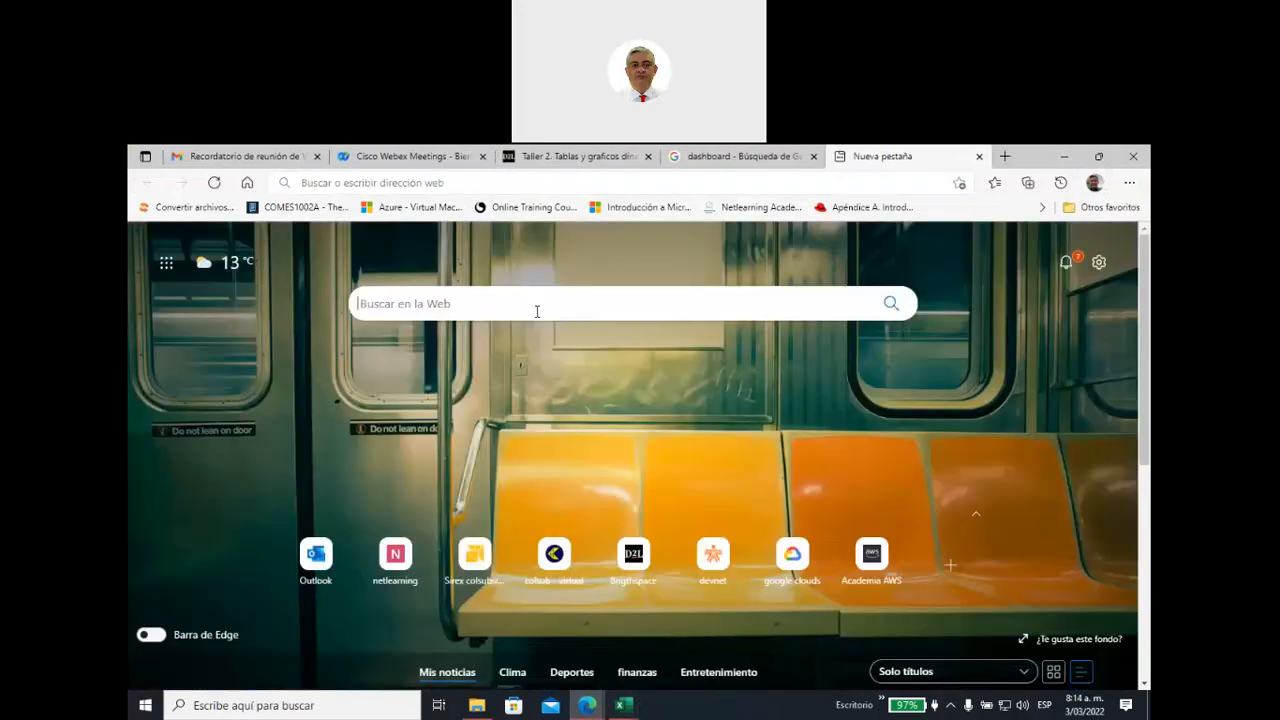
pyautogui.write('metodos abreviados en excel')
pyautogui.press('Return')
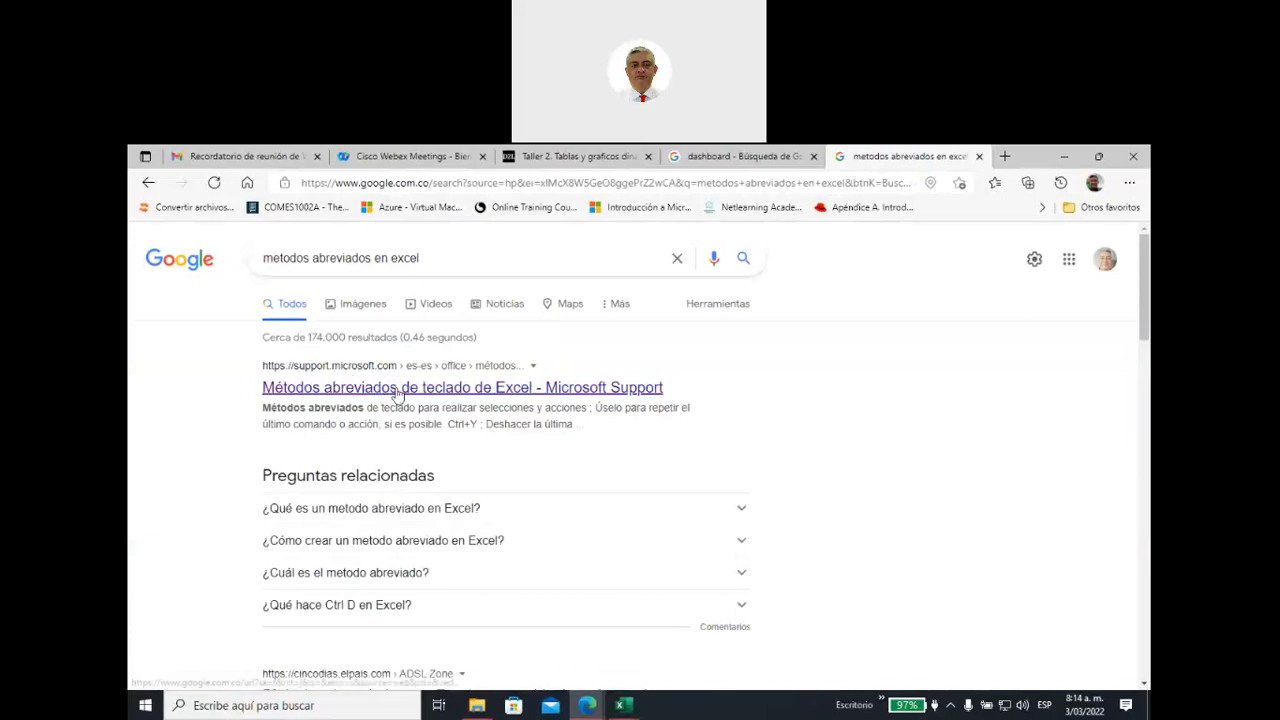
# Open the Microsoft Support article on Excel keyboard shortcuts, highlight its web address and examine the introductory and Windows notes
pyautogui.click(397, 390)
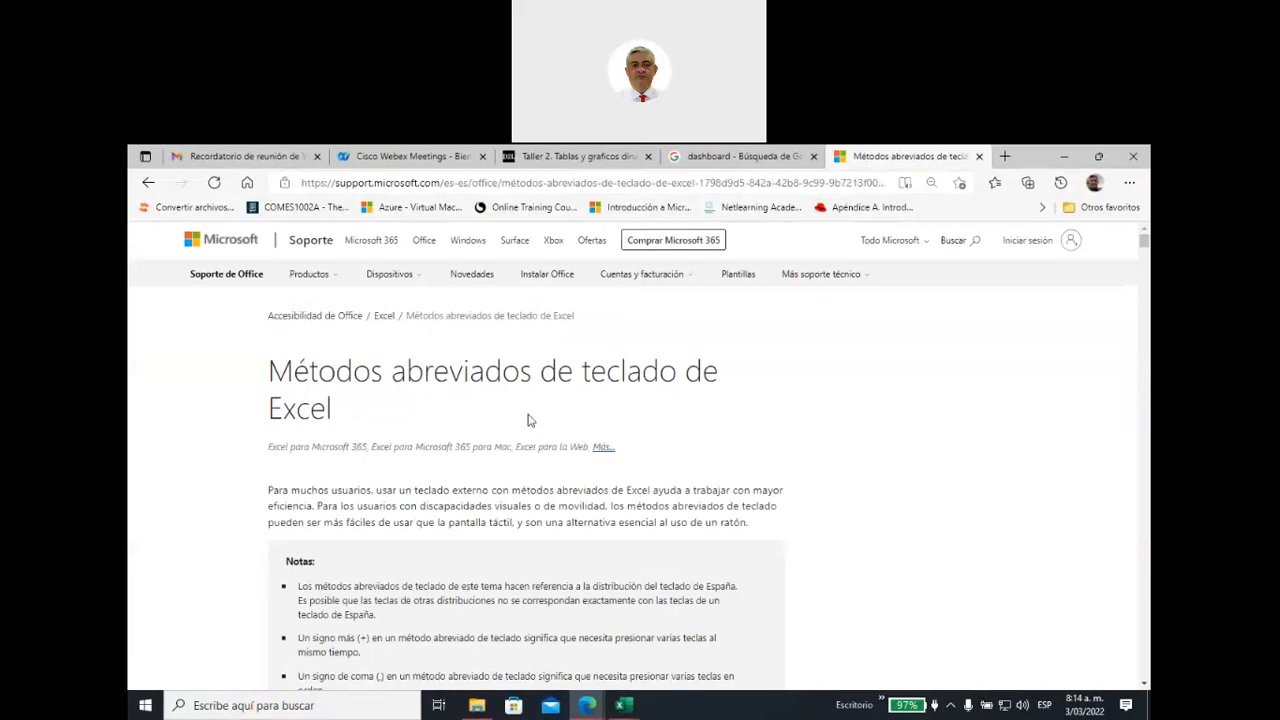
pyautogui.click(517, 182)
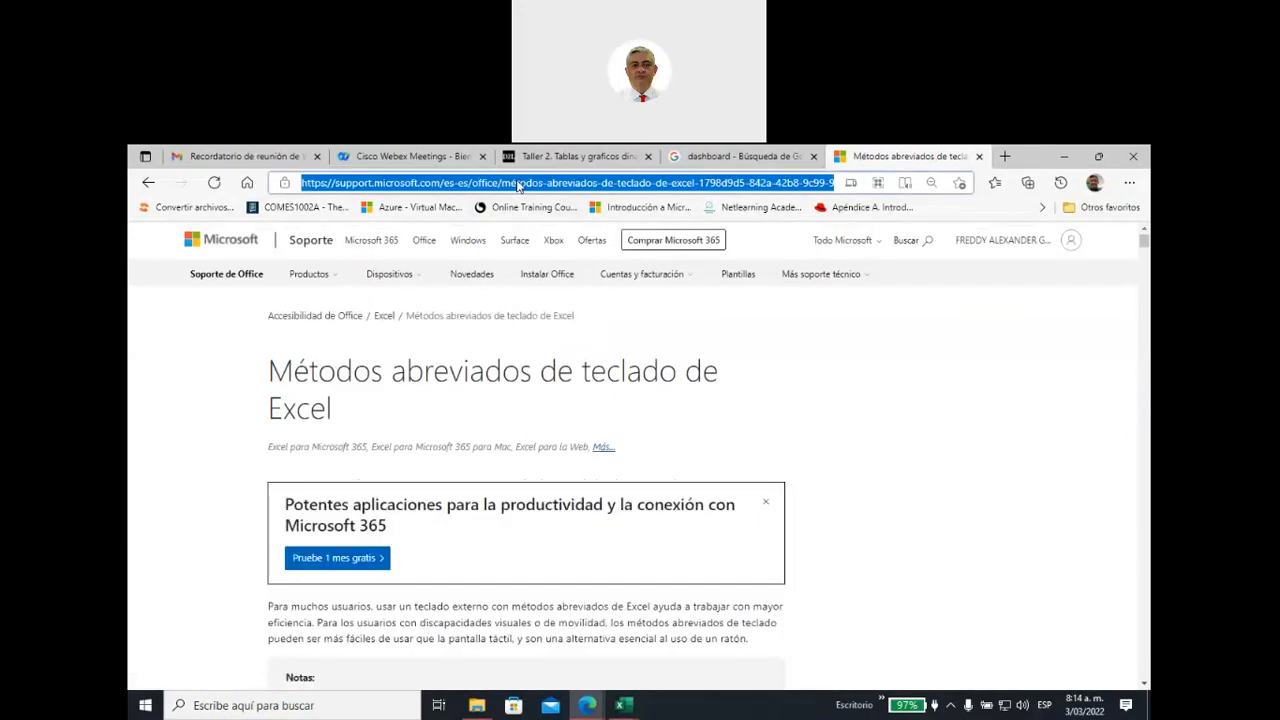
pyautogui.click(982, 534)
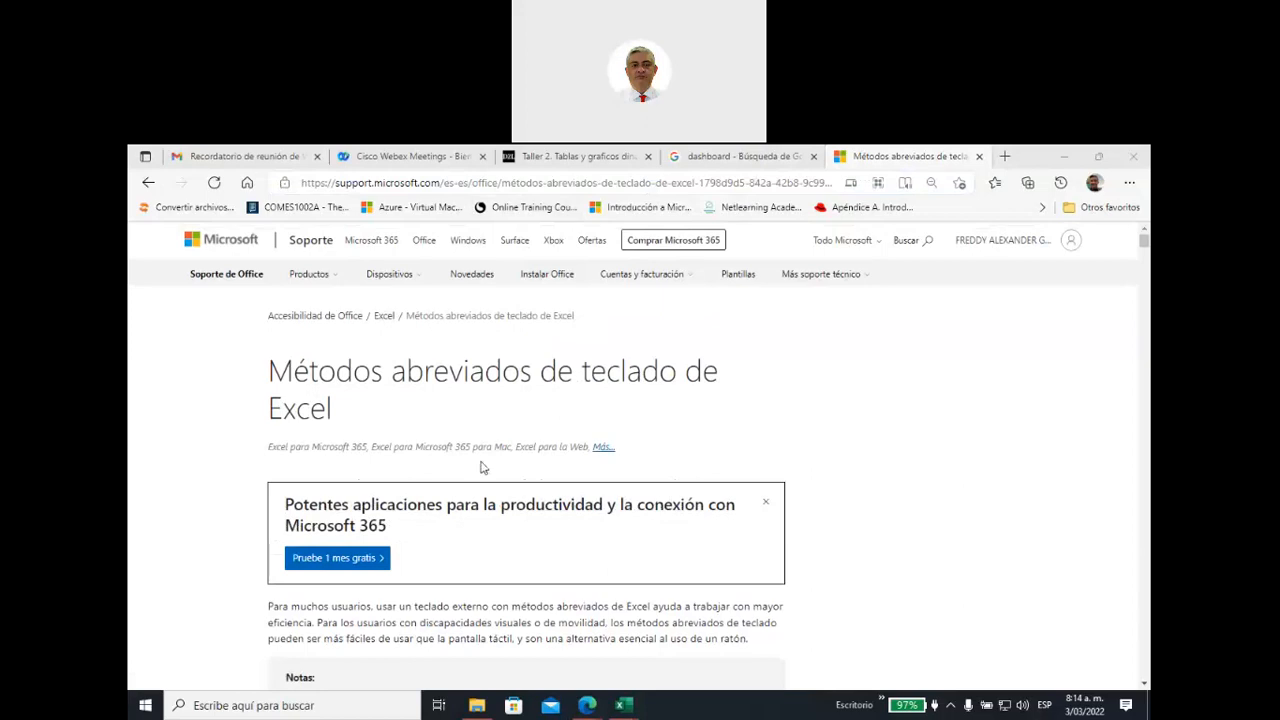
pyautogui.scroll(-3, 426, 468)
pyautogui.scroll(-2, 426, 468)
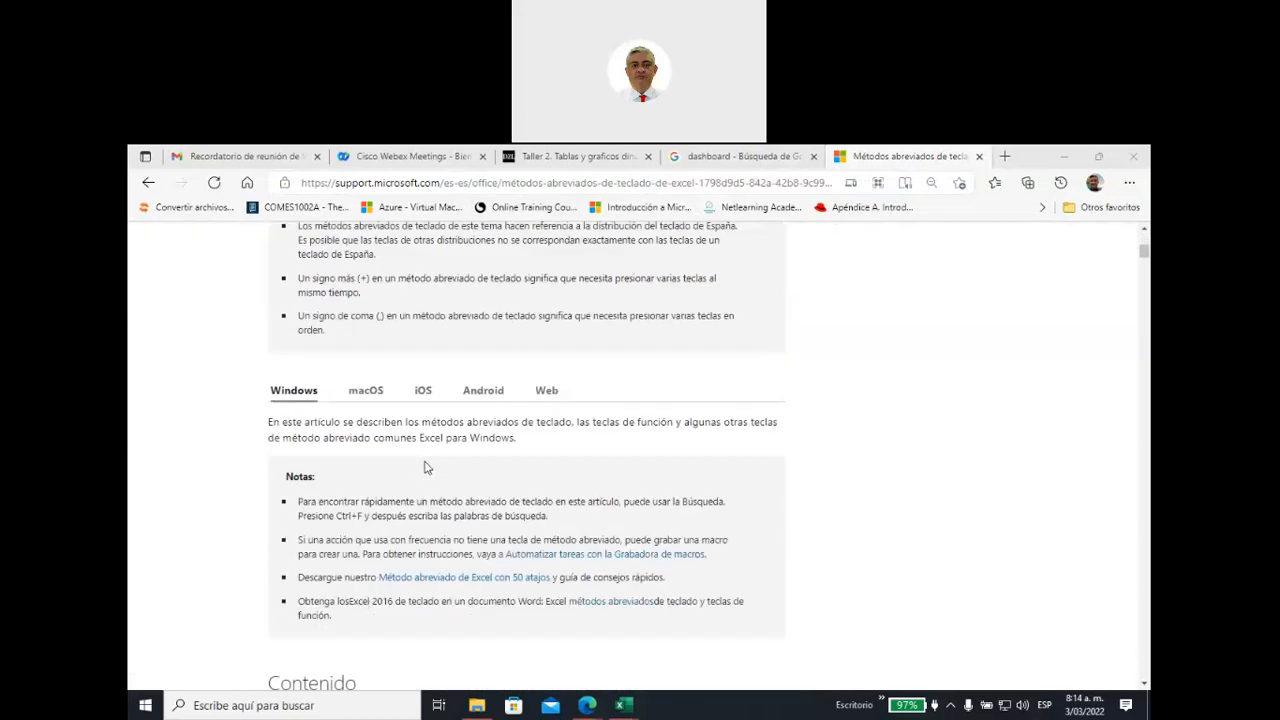
# Open the section on frequently used keyboard shortcuts from the article's Contenido list
pyautogui.scroll(1, 422, 500)
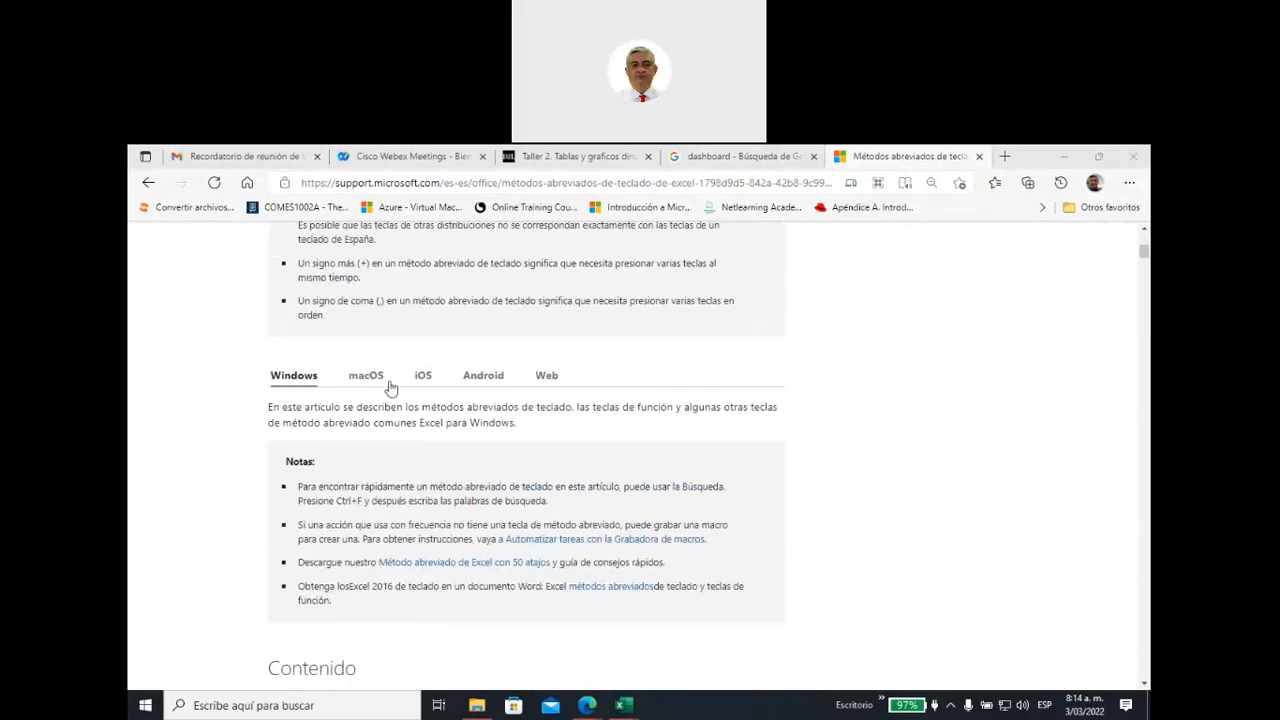
pyautogui.scroll(-4, 455, 447)
pyautogui.scroll(1, 453, 448)
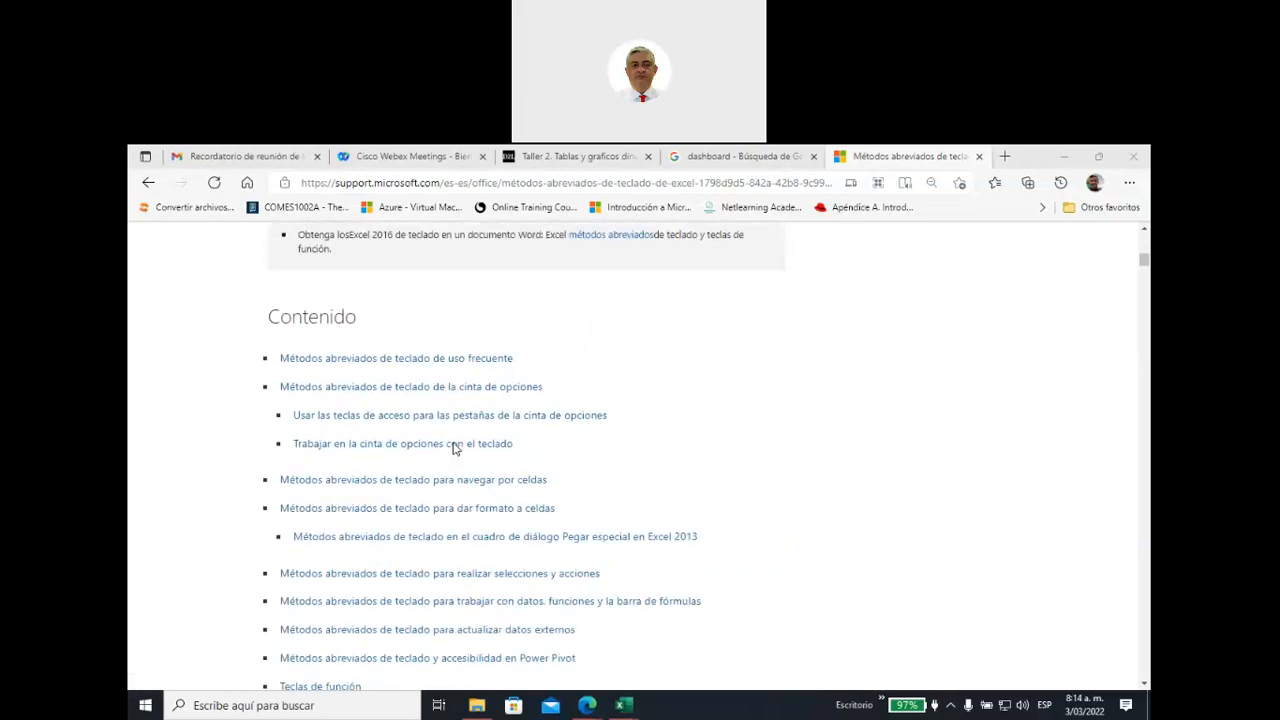
pyautogui.click(451, 361)
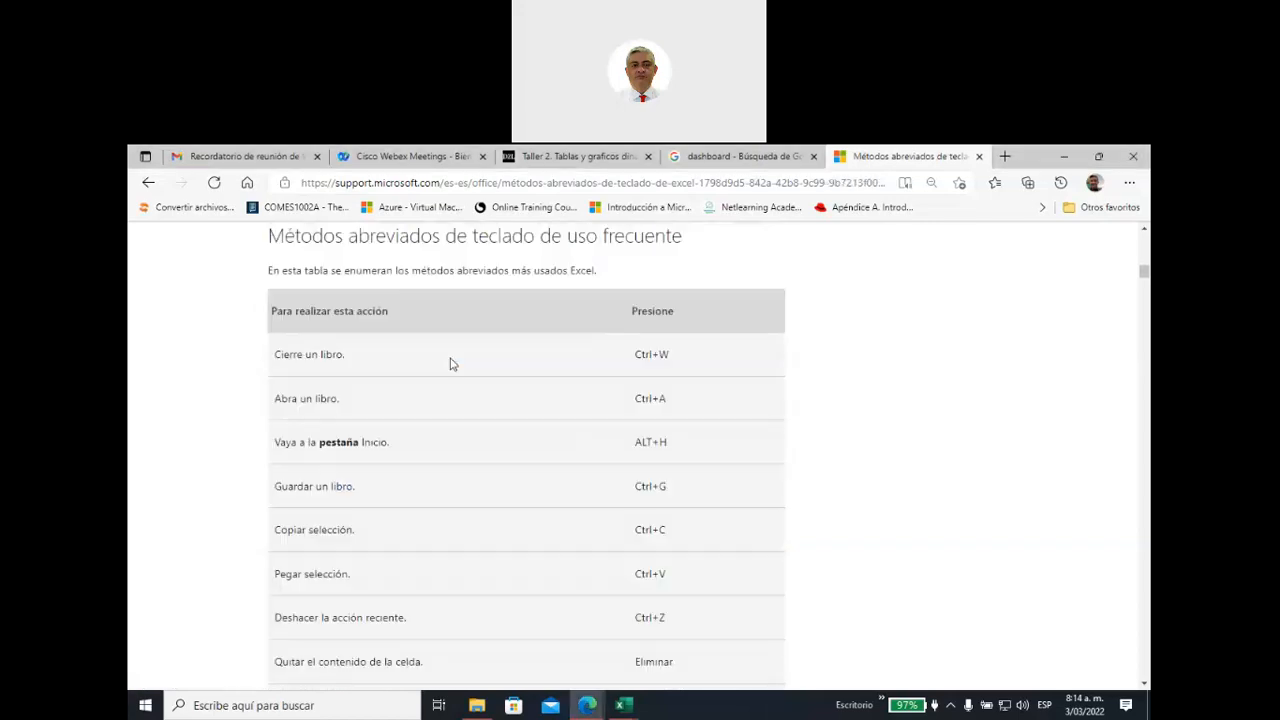
# Highlight in turn the listed shortcuts for closing and saving a workbook, copying, pasting and undoing the recent action
pyautogui.moveTo(631, 358); pyautogui.dragTo(680, 357)
pyautogui.scroll(-1, 670, 436)
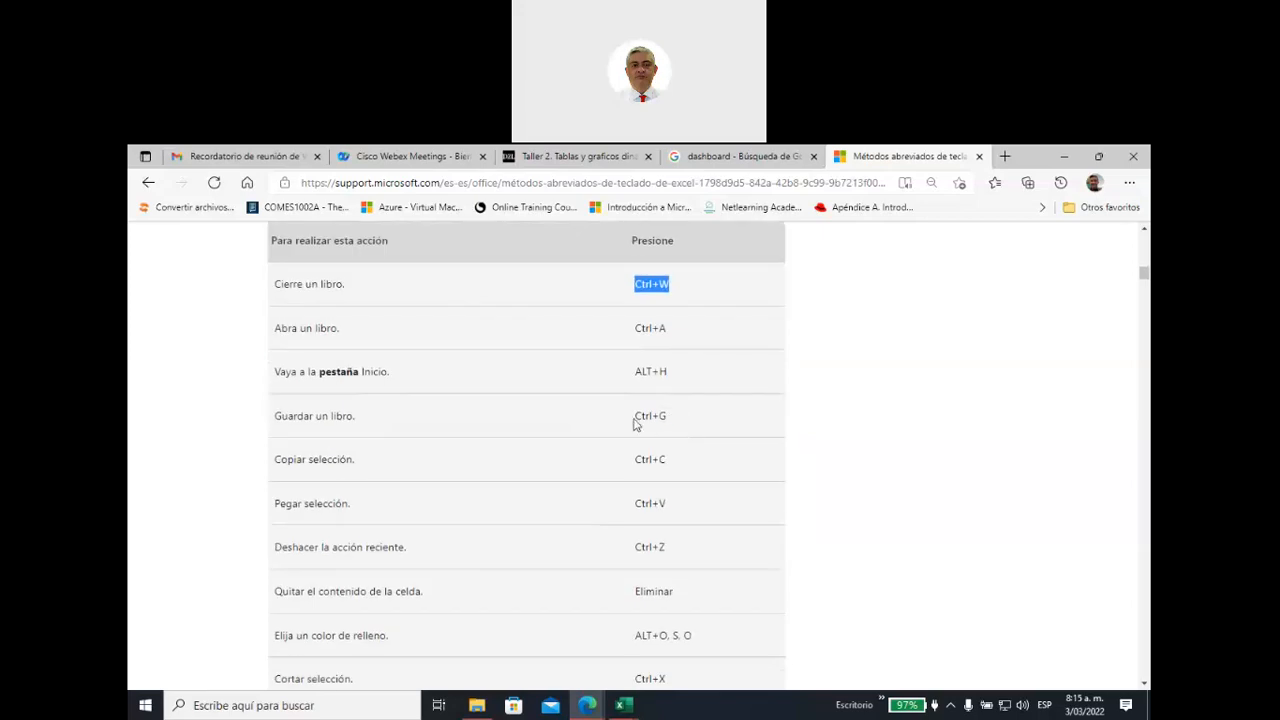
pyautogui.doubleClick(637, 416)
pyautogui.moveTo(677, 421); pyautogui.dragTo(680, 421)
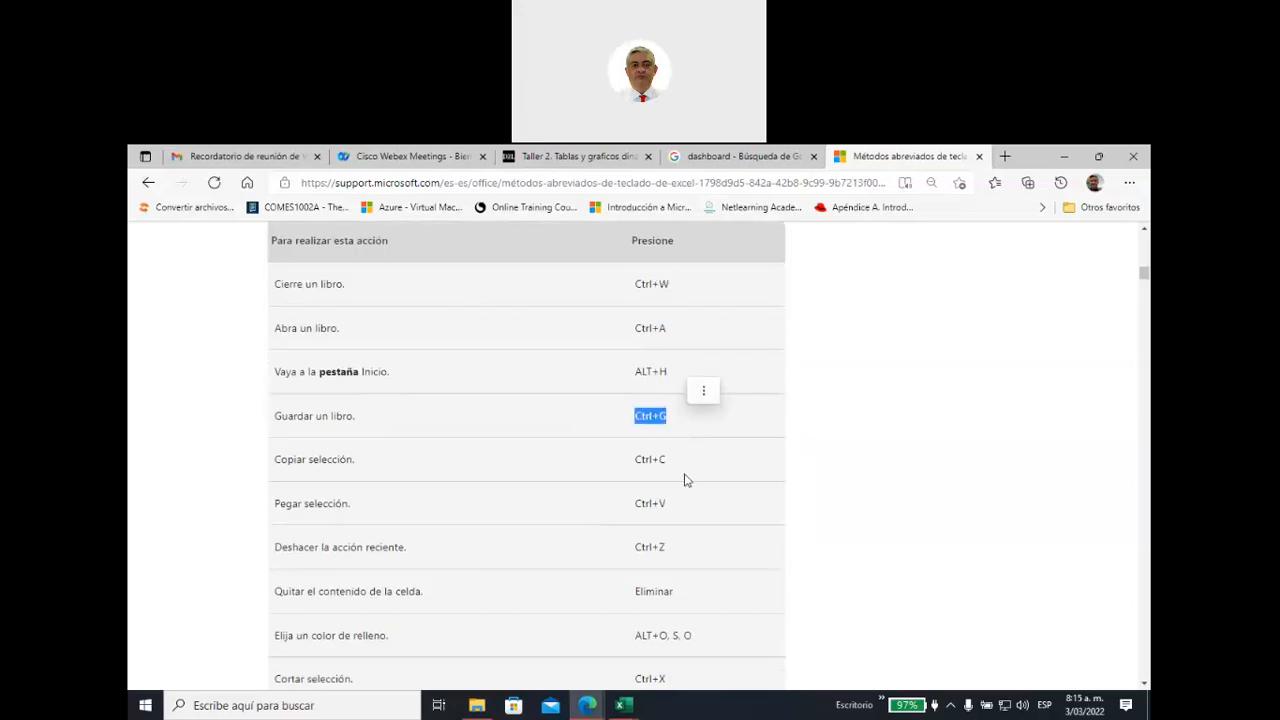
pyautogui.moveTo(636, 463); pyautogui.dragTo(675, 465)
pyautogui.click(680, 508)
pyautogui.moveTo(635, 504); pyautogui.dragTo(667, 505)
pyautogui.moveTo(638, 549); pyautogui.dragTo(701, 550)
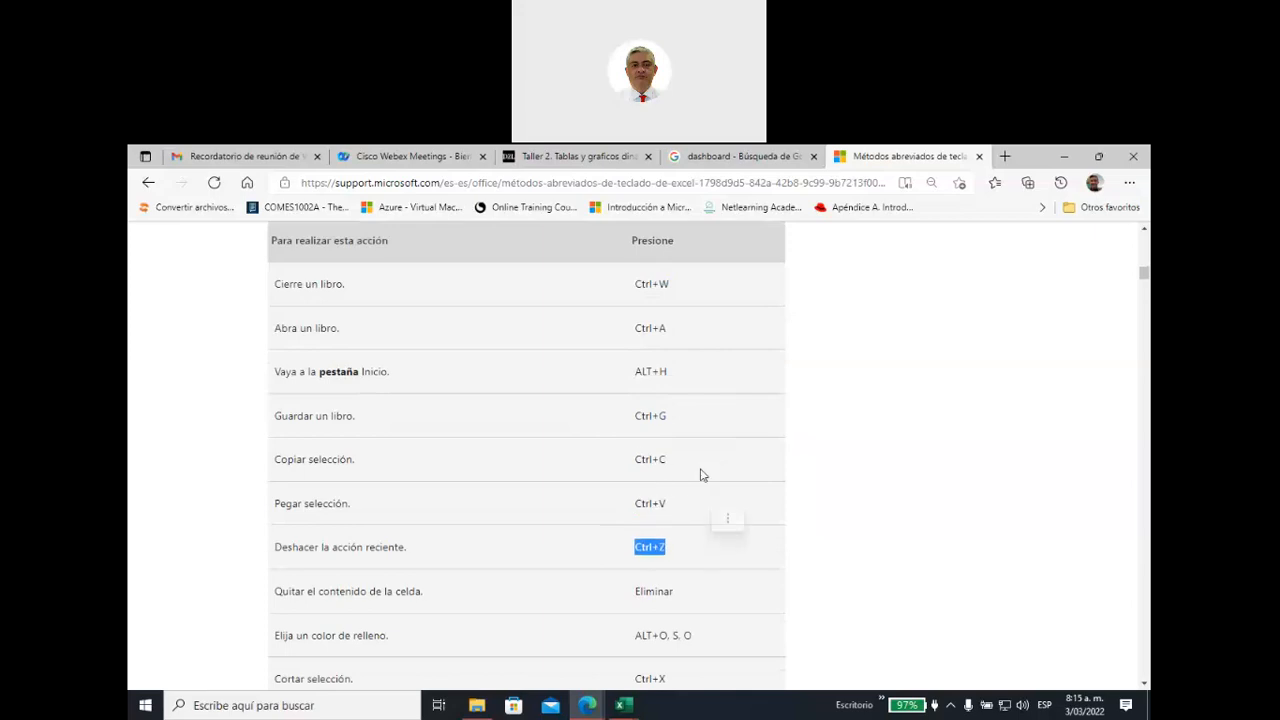
# Examine the rest of the frequently used shortcuts table and return to the article's Contenido list
pyautogui.scroll(-4, 701, 473)
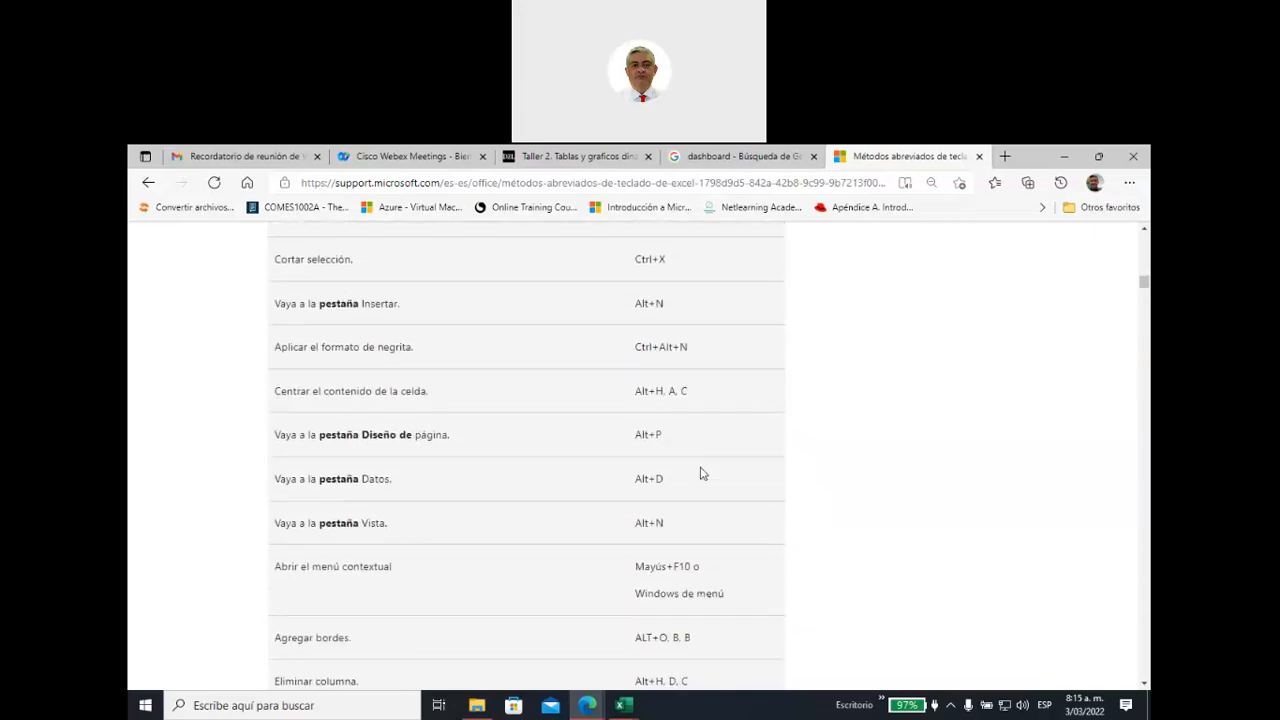
pyautogui.scroll(-3, 701, 473)
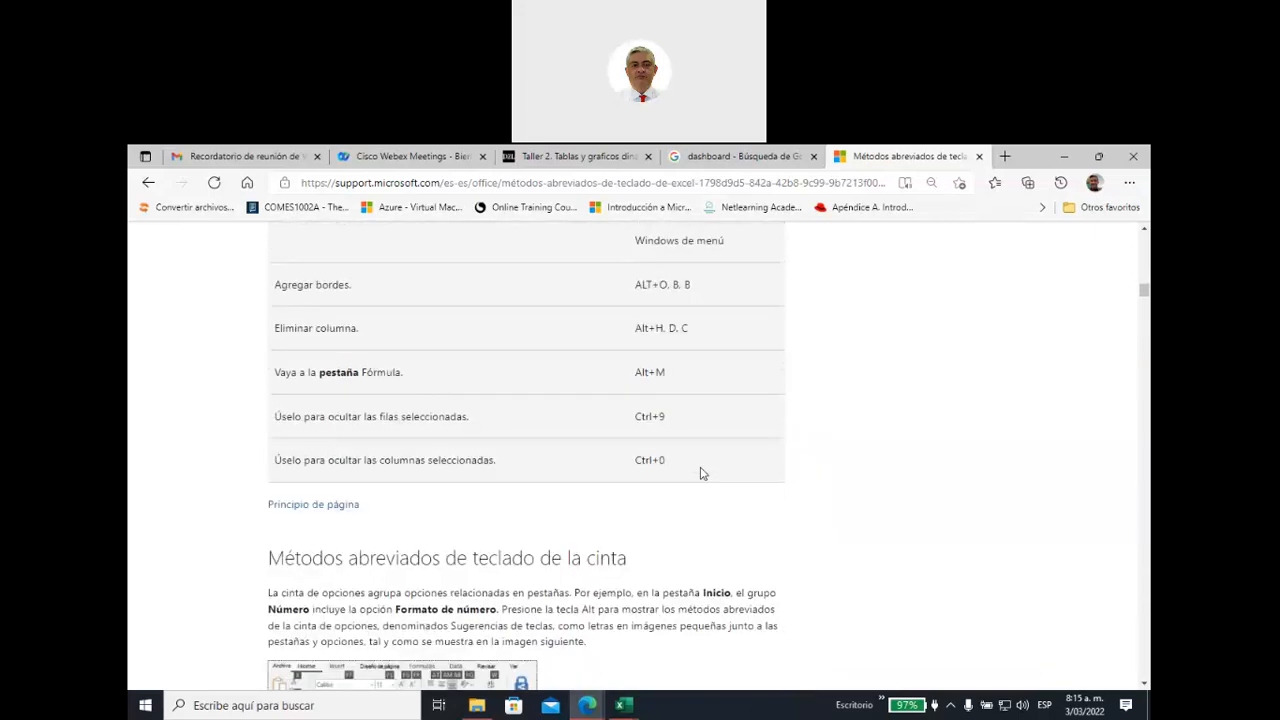
pyautogui.scroll(1, 701, 473)
pyautogui.scroll(-1, 700, 471)
pyautogui.scroll(-1, 698, 469)
pyautogui.scroll(8, 696, 469)
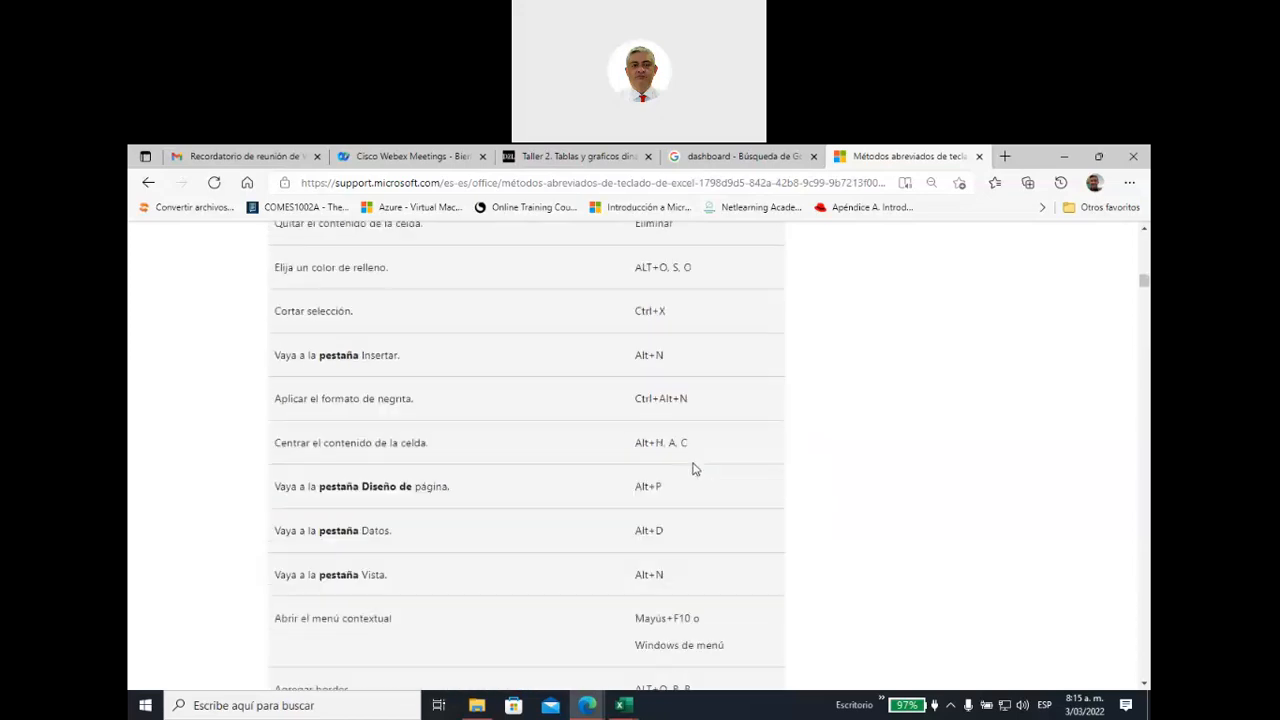
pyautogui.scroll(8, 695, 469)
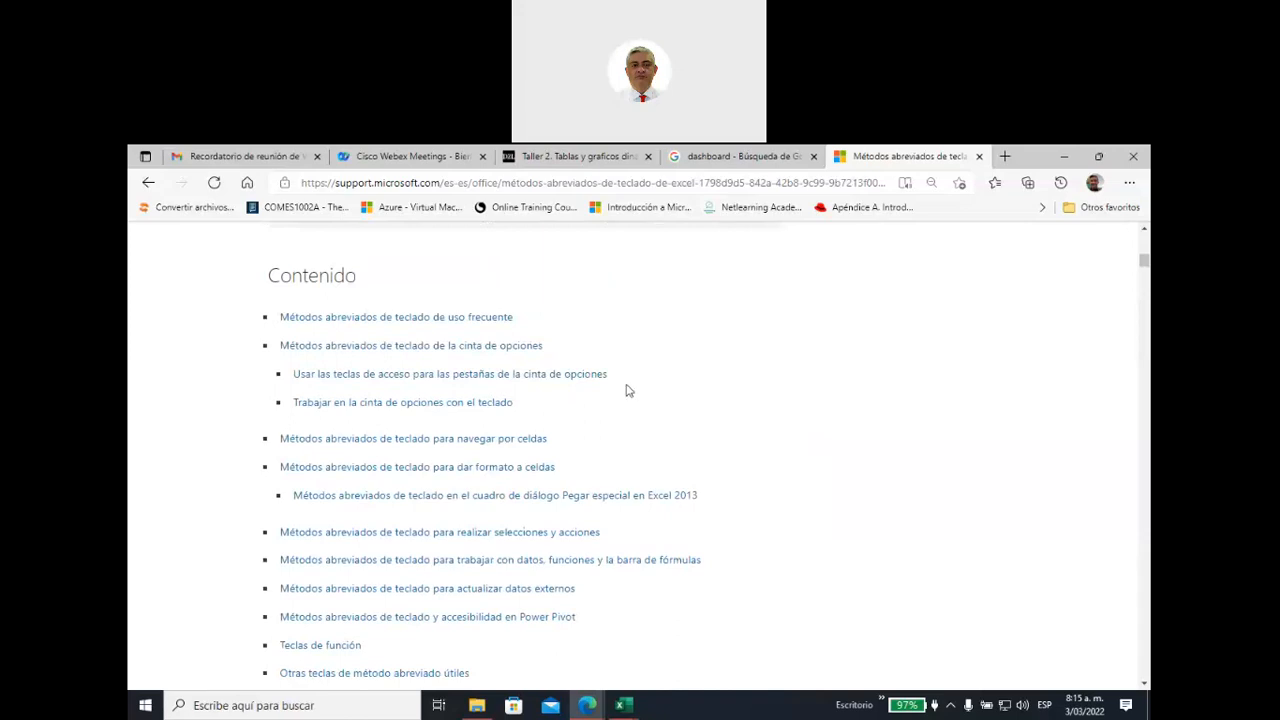
# Open the cell navigation shortcuts section and highlight the entries for moving up, moving down and reaching the edge of the data area
pyautogui.click(432, 442)
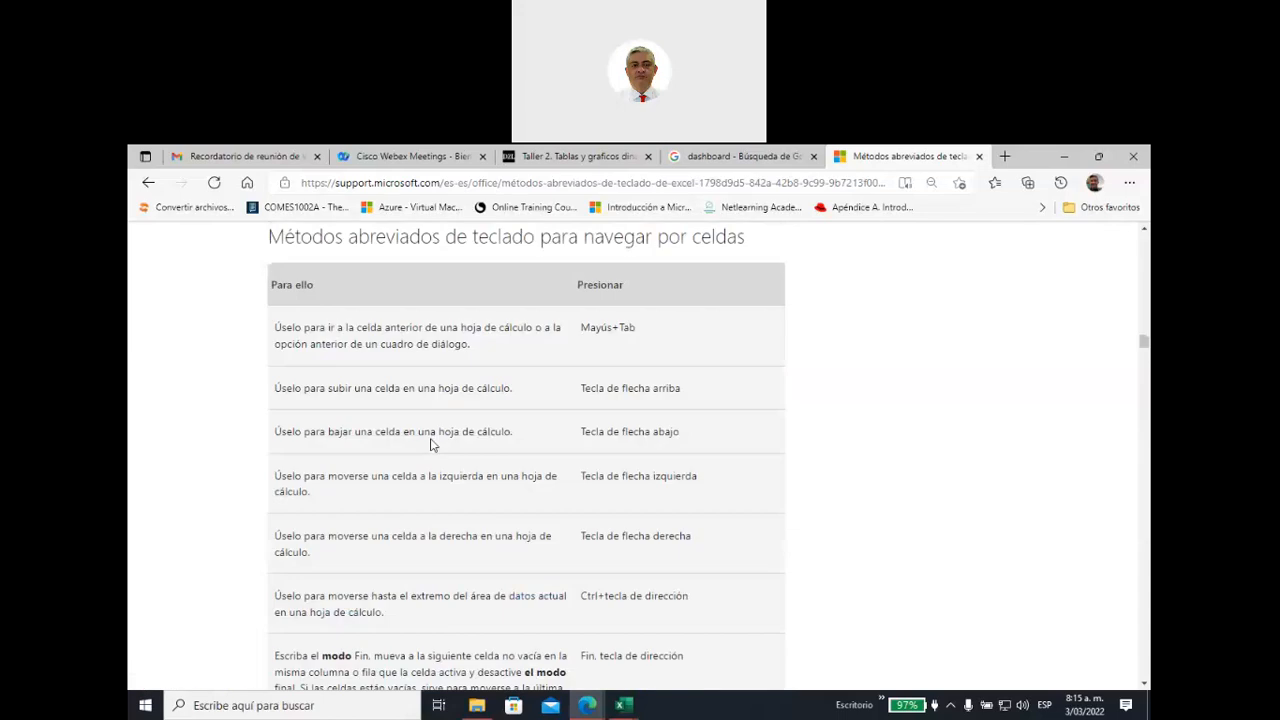
pyautogui.scroll(-1, 674, 353)
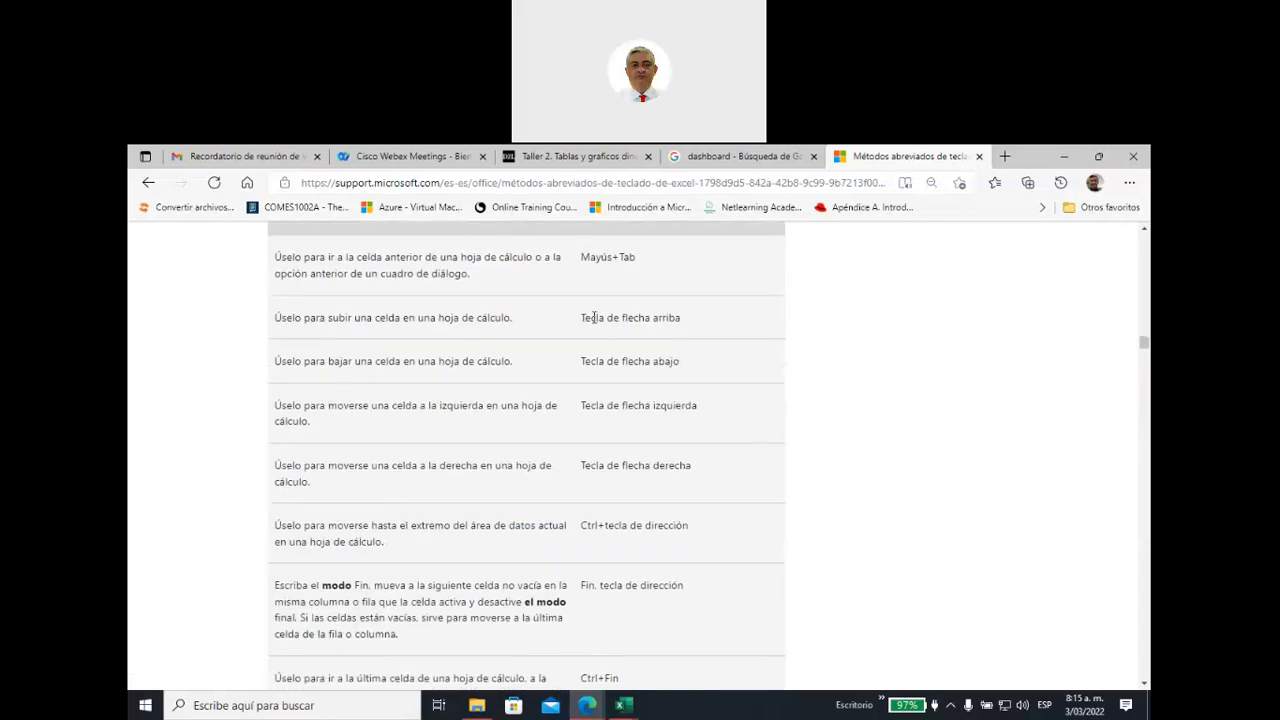
pyautogui.moveTo(579, 320); pyautogui.dragTo(686, 332)
pyautogui.moveTo(580, 364); pyautogui.dragTo(681, 366)
pyautogui.scroll(-1, 612, 448)
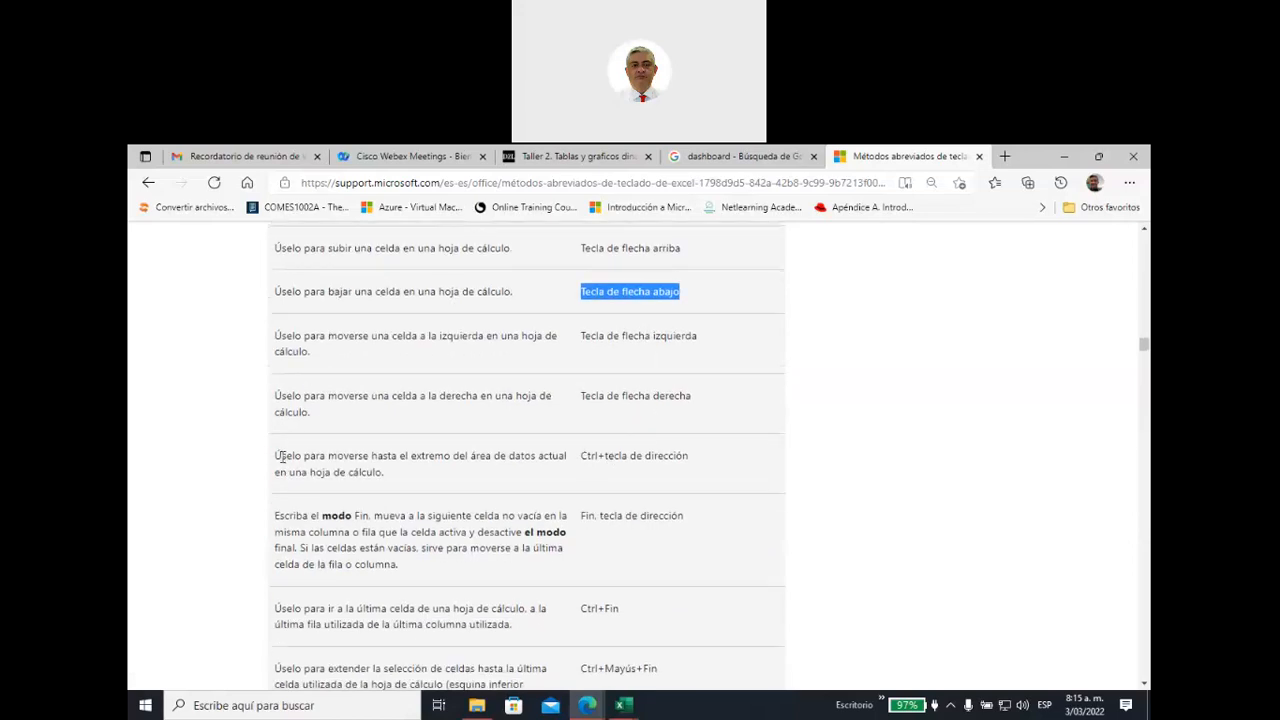
pyautogui.moveTo(277, 457); pyautogui.dragTo(400, 478)
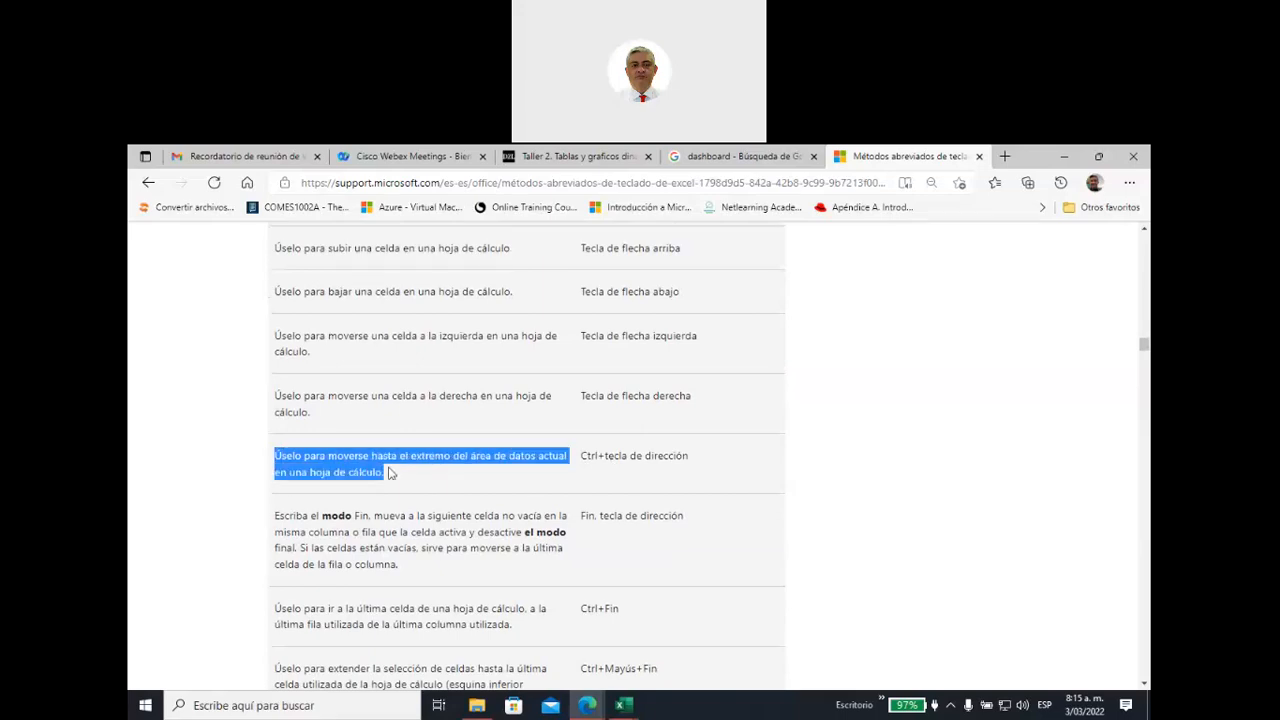
pyautogui.click(586, 460)
pyautogui.moveTo(586, 460); pyautogui.dragTo(690, 458)
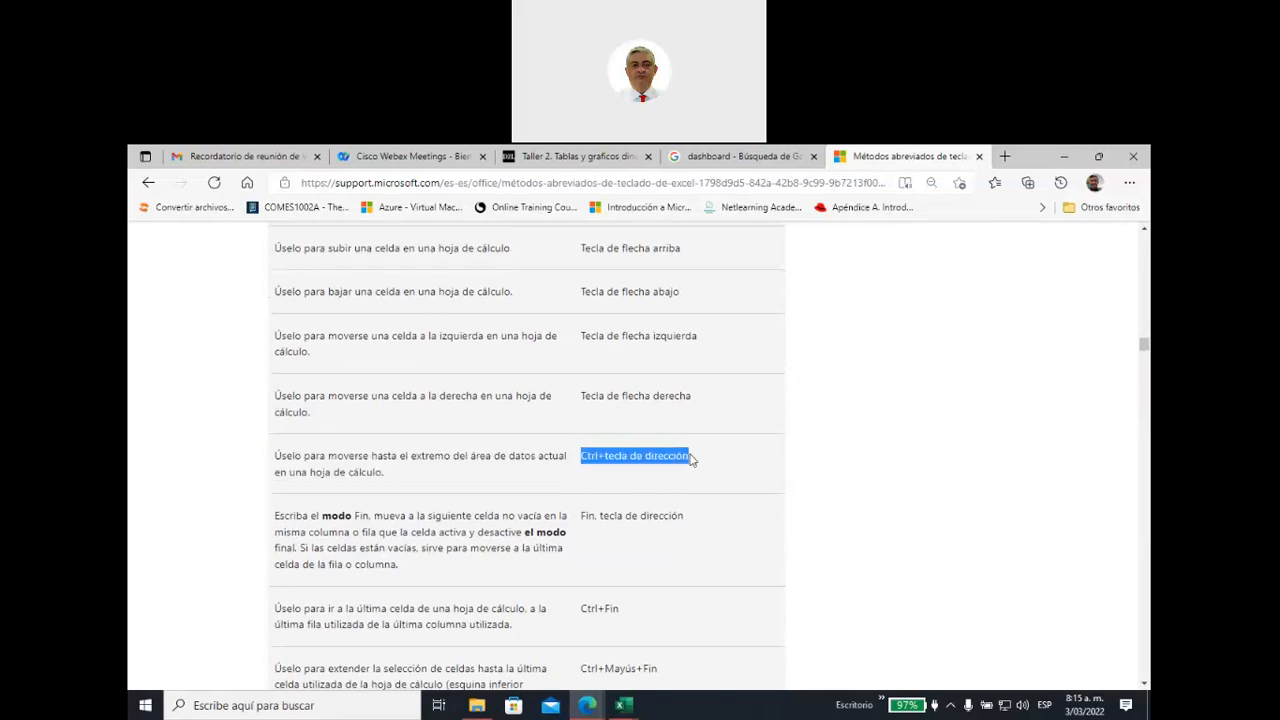
# Switch to the Taller 2 workbook in Excel and jump along the data edges from A1 to A2002, back to A1, to L1 and to L2002
pyautogui.click(622, 705)
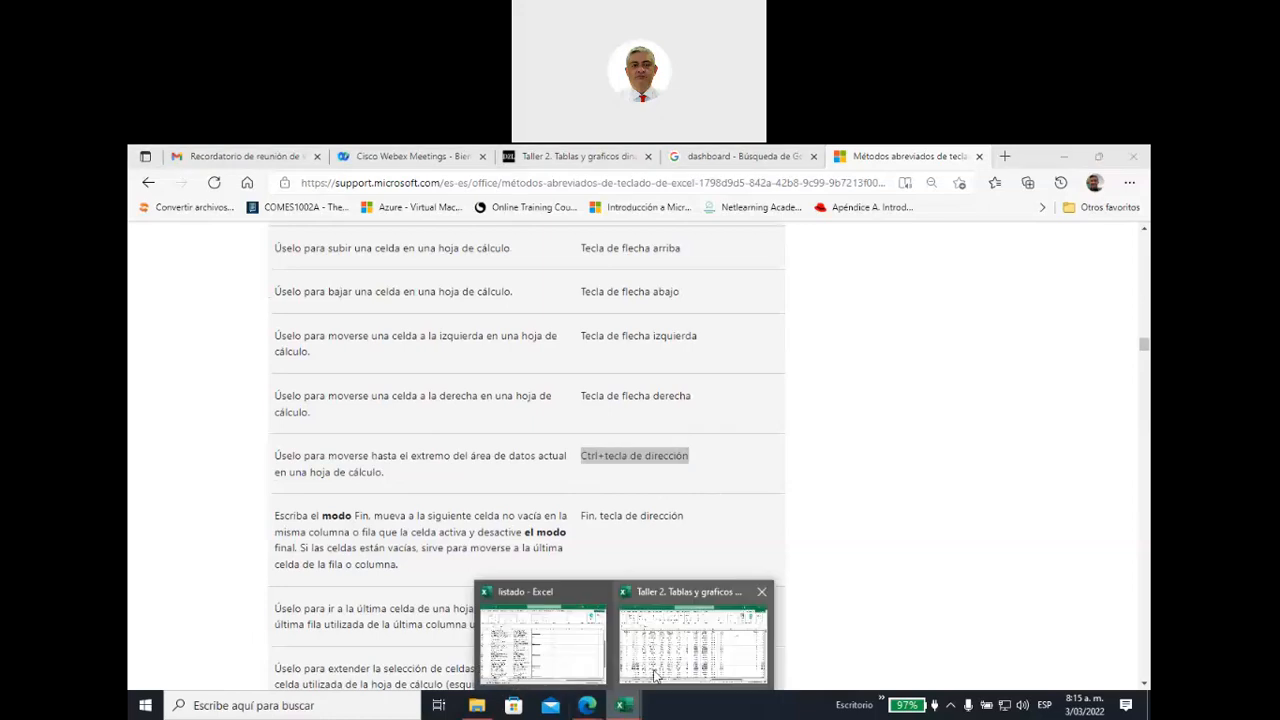
pyautogui.click(655, 676)
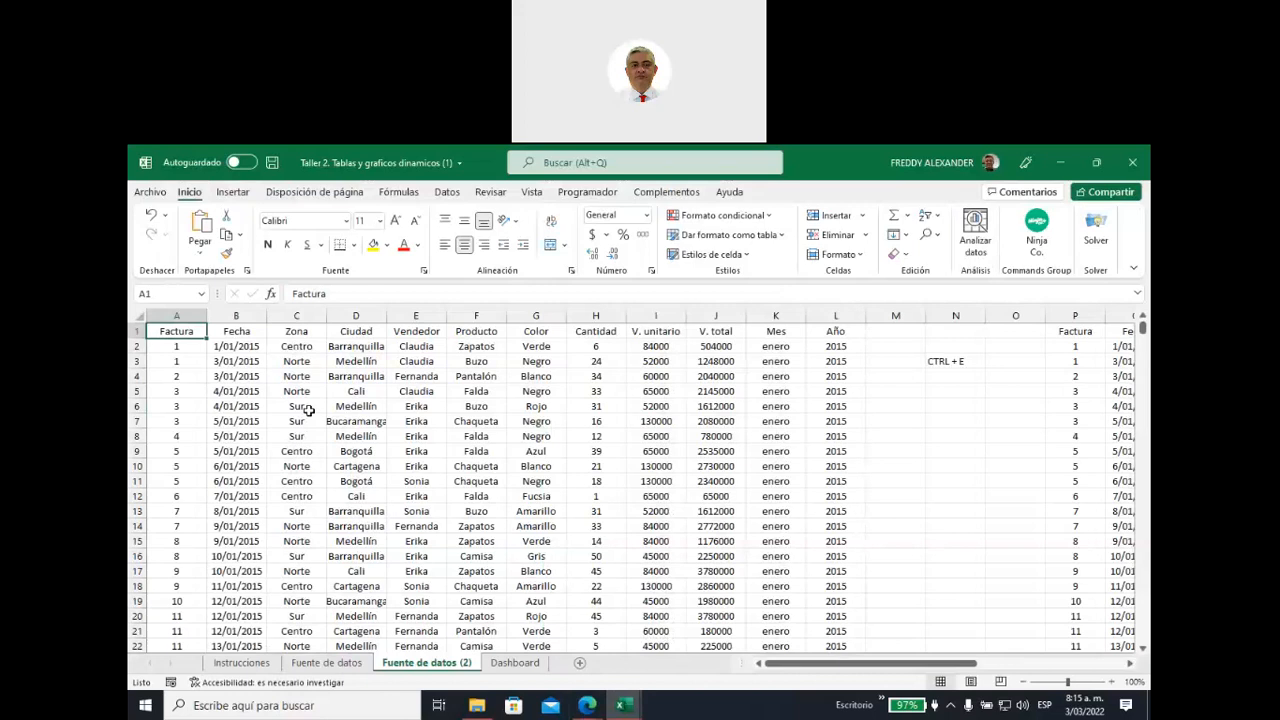
pyautogui.hotkey('ctrl', 'Down')
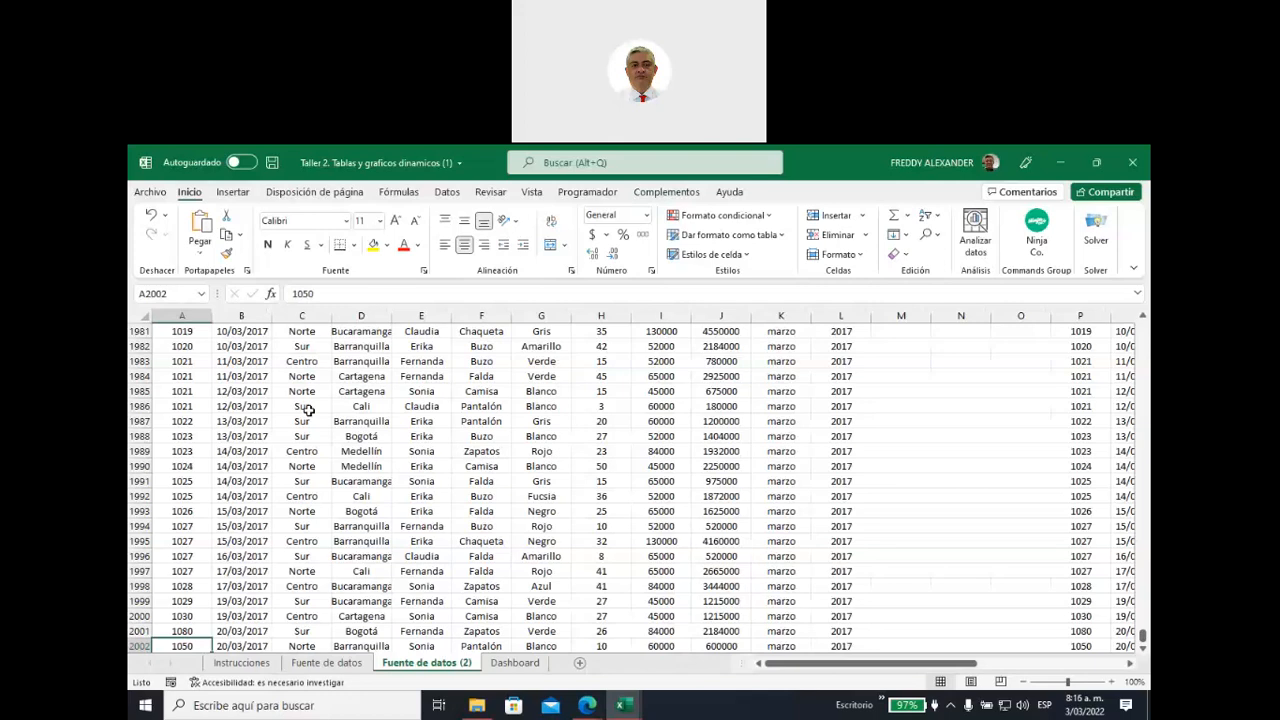
pyautogui.hotkey('ctrl', 'Up')
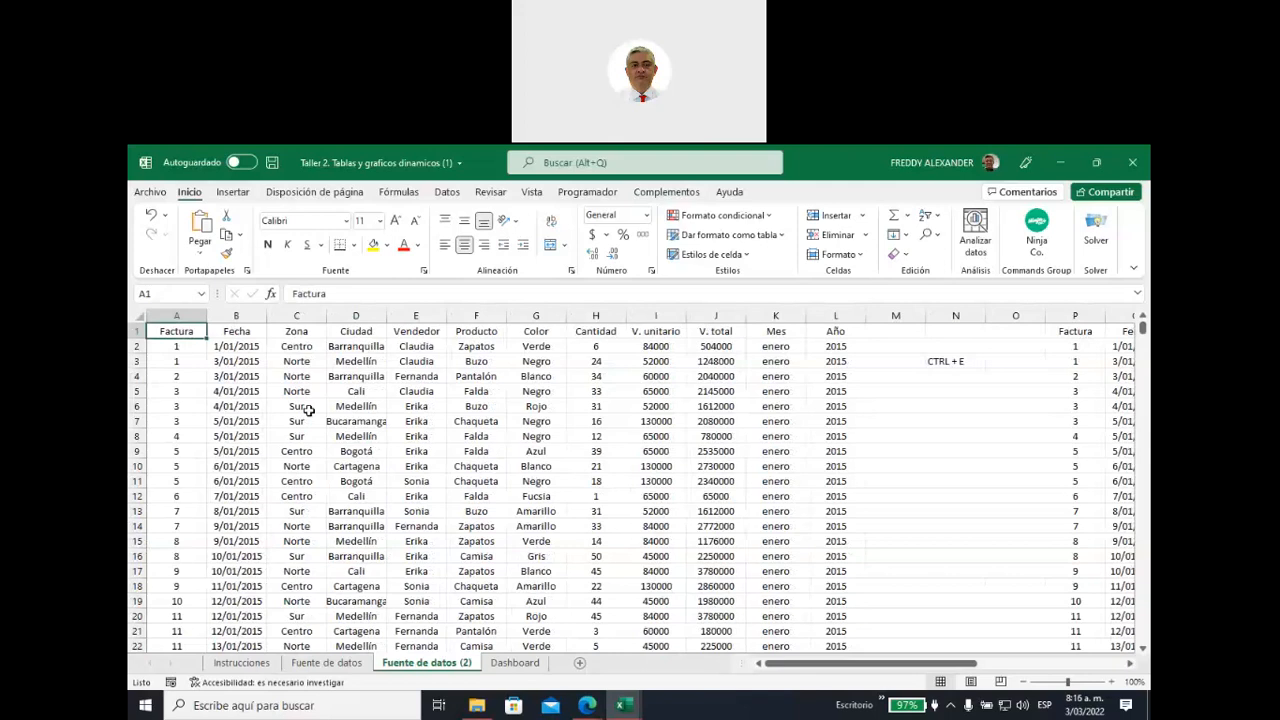
pyautogui.hotkey('ctrl', 'Right')
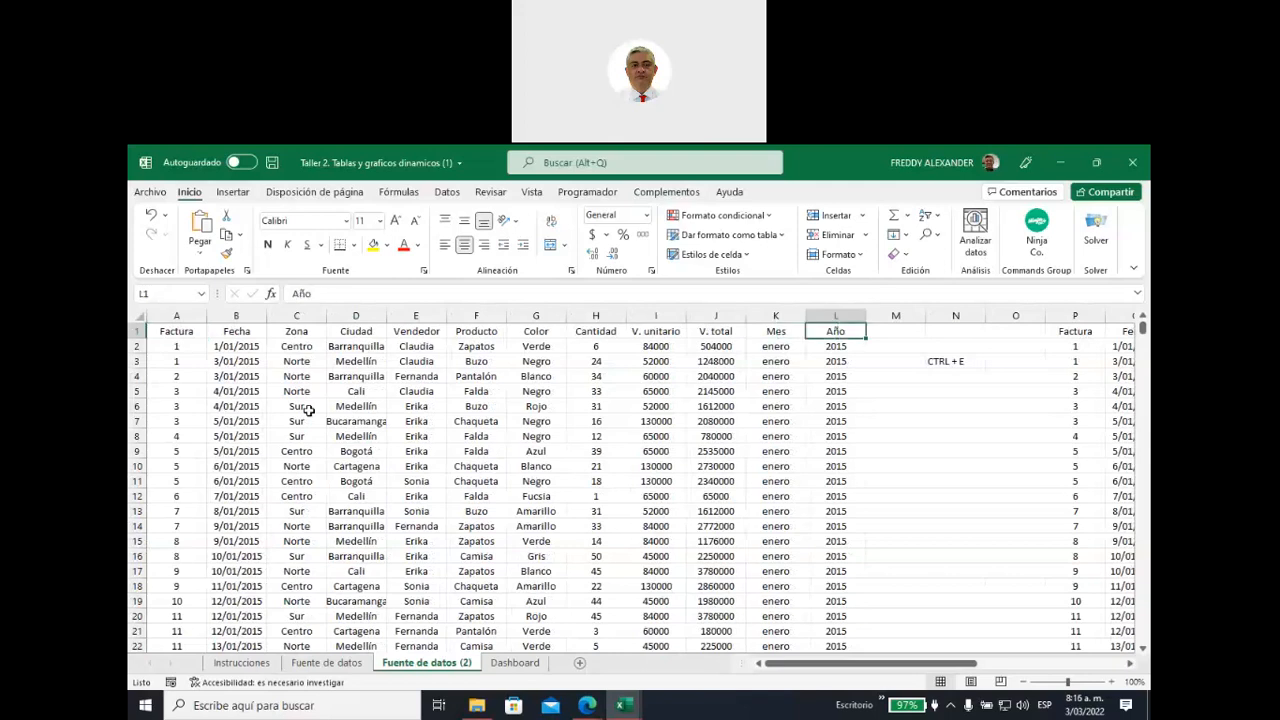
pyautogui.hotkey('ctrl', 'Down')
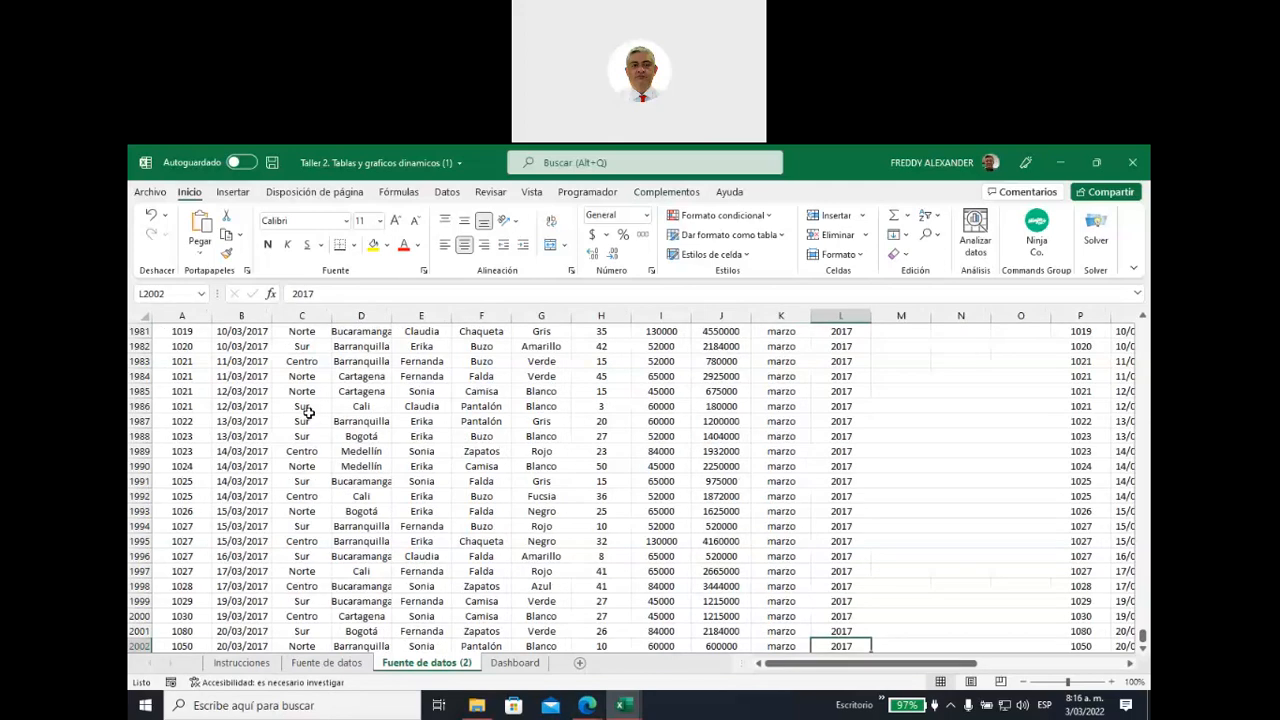
pyautogui.scroll(-2, 310, 440)
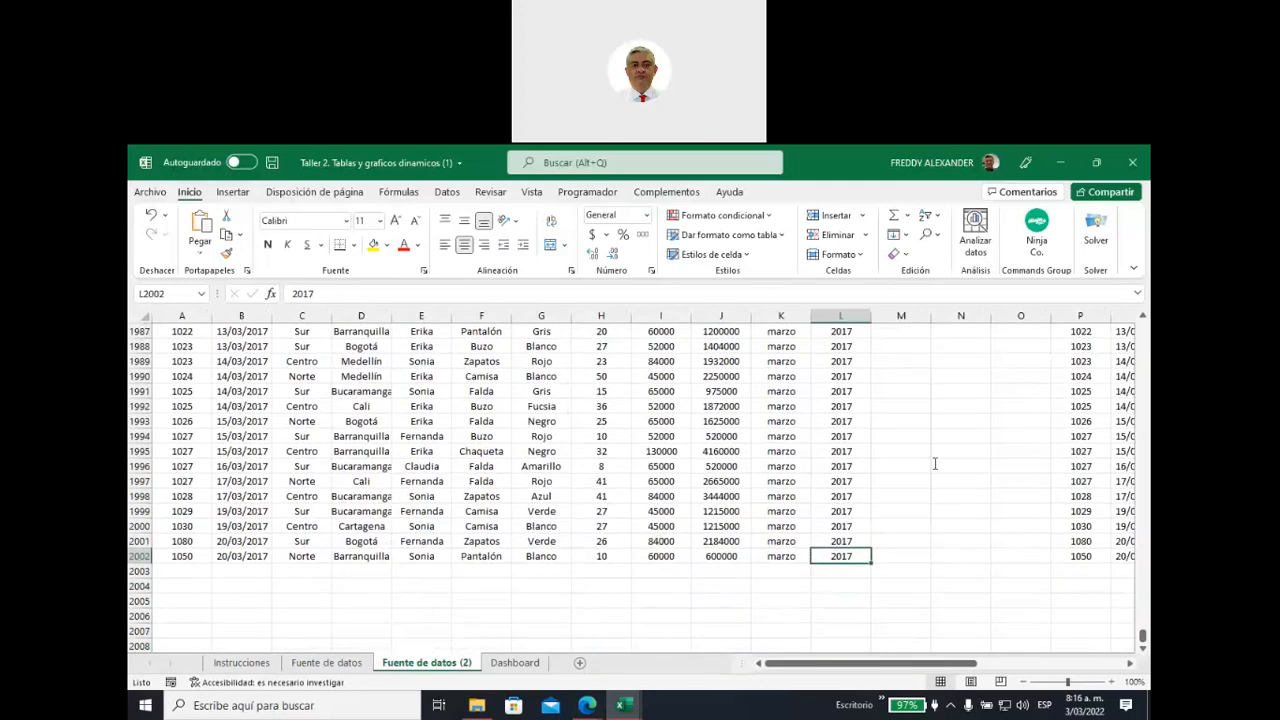
pyautogui.click(923, 403)
# Switch to the shortcuts article in Microsoft Edge, highlight "abreviados" in its title and review its notes and Contenido list
pyautogui.moveTo(593, 705)
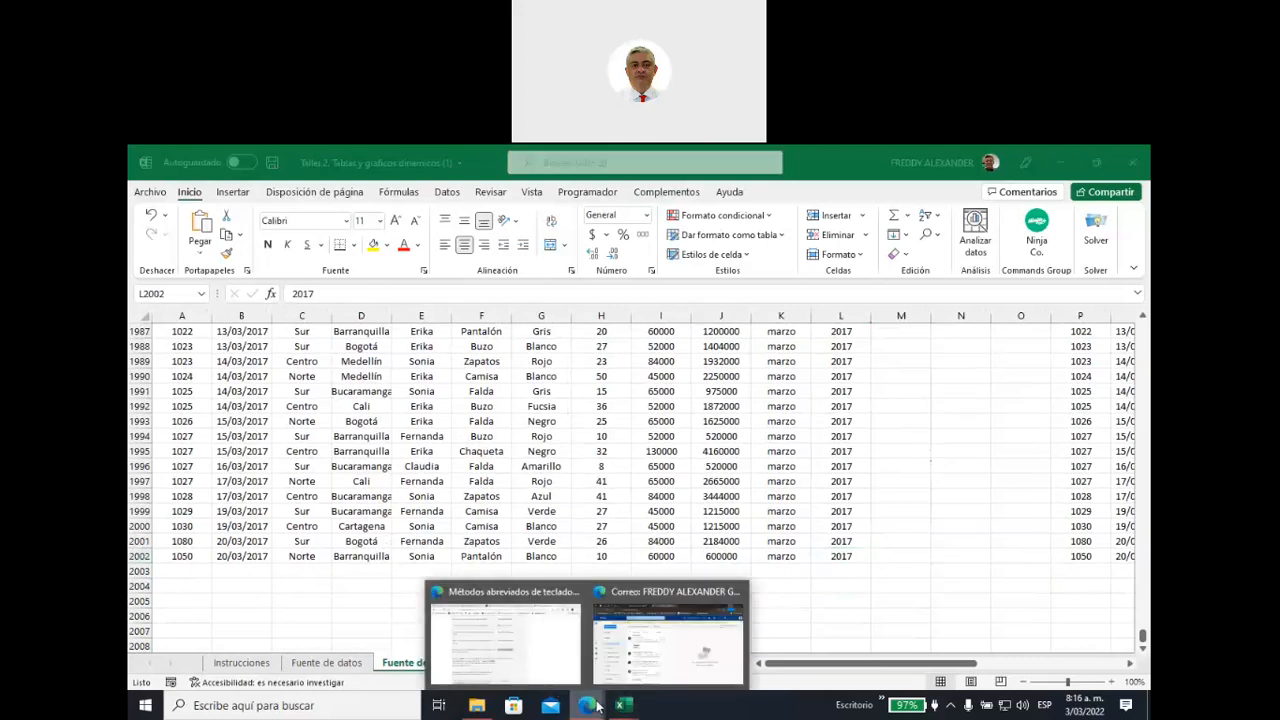
pyautogui.click(527, 660)
pyautogui.scroll(2, 575, 521)
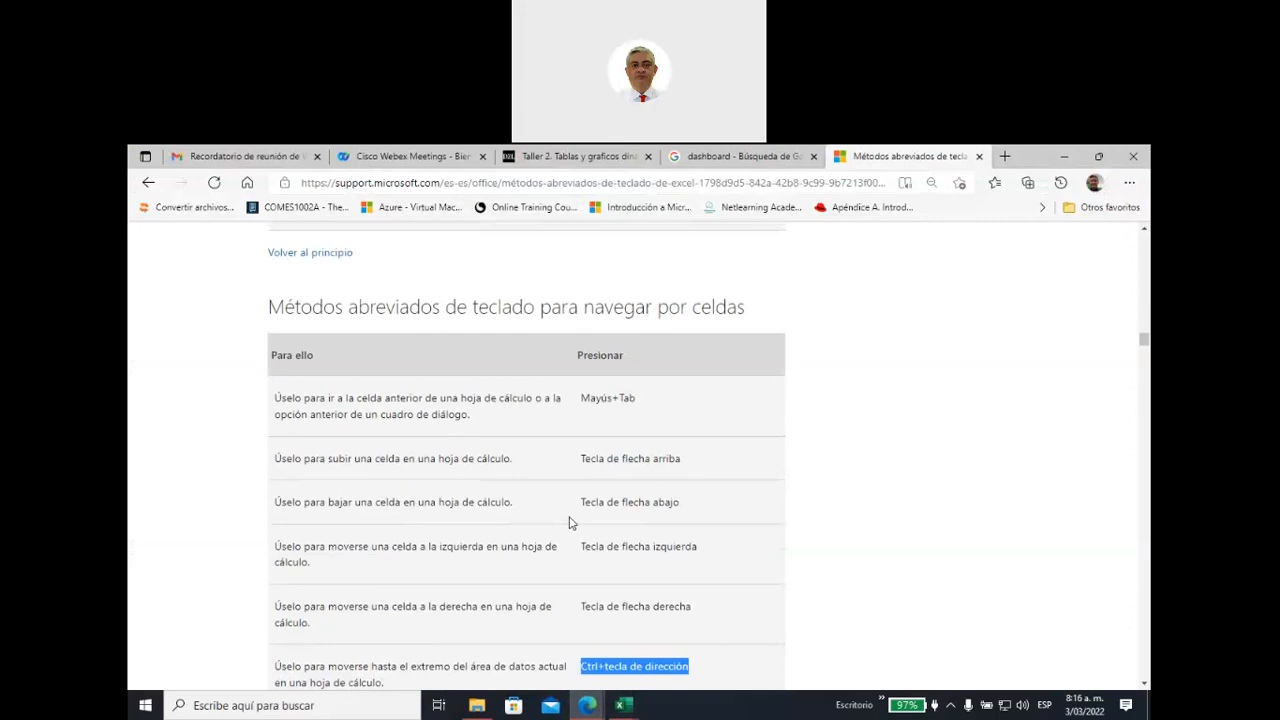
pyautogui.scroll(10, 570, 522)
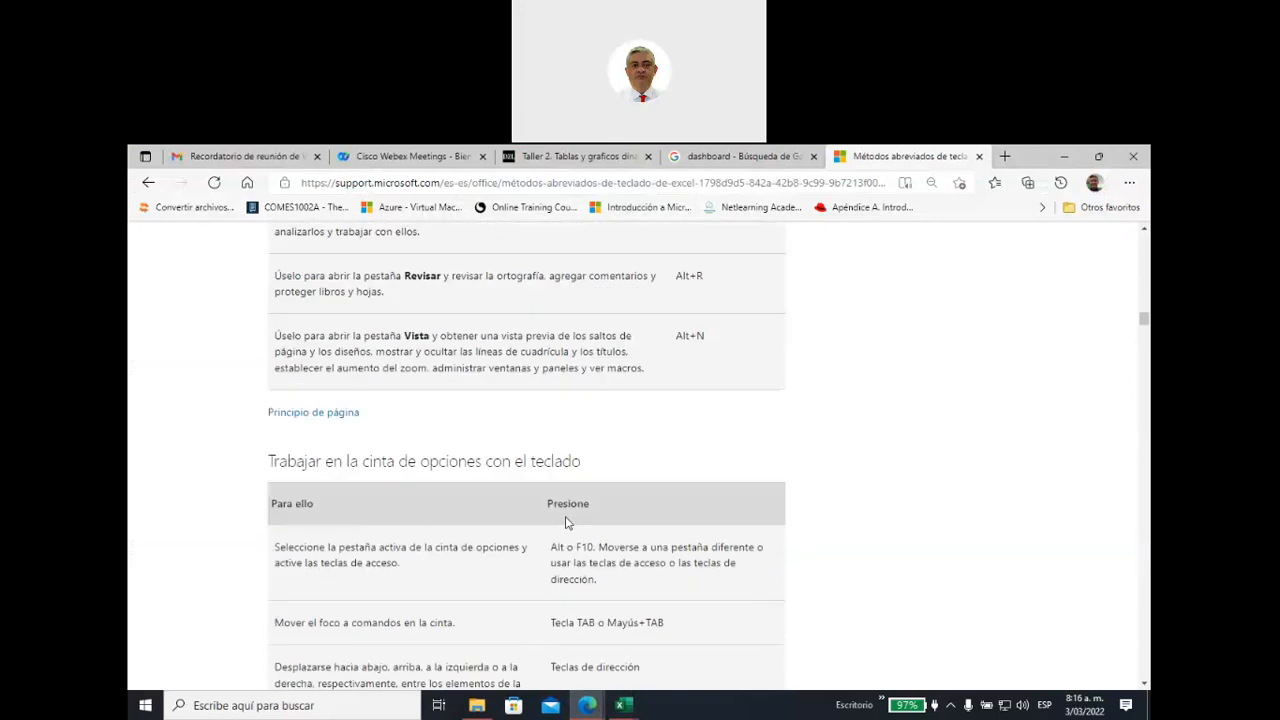
pyautogui.scroll(15, 564, 523)
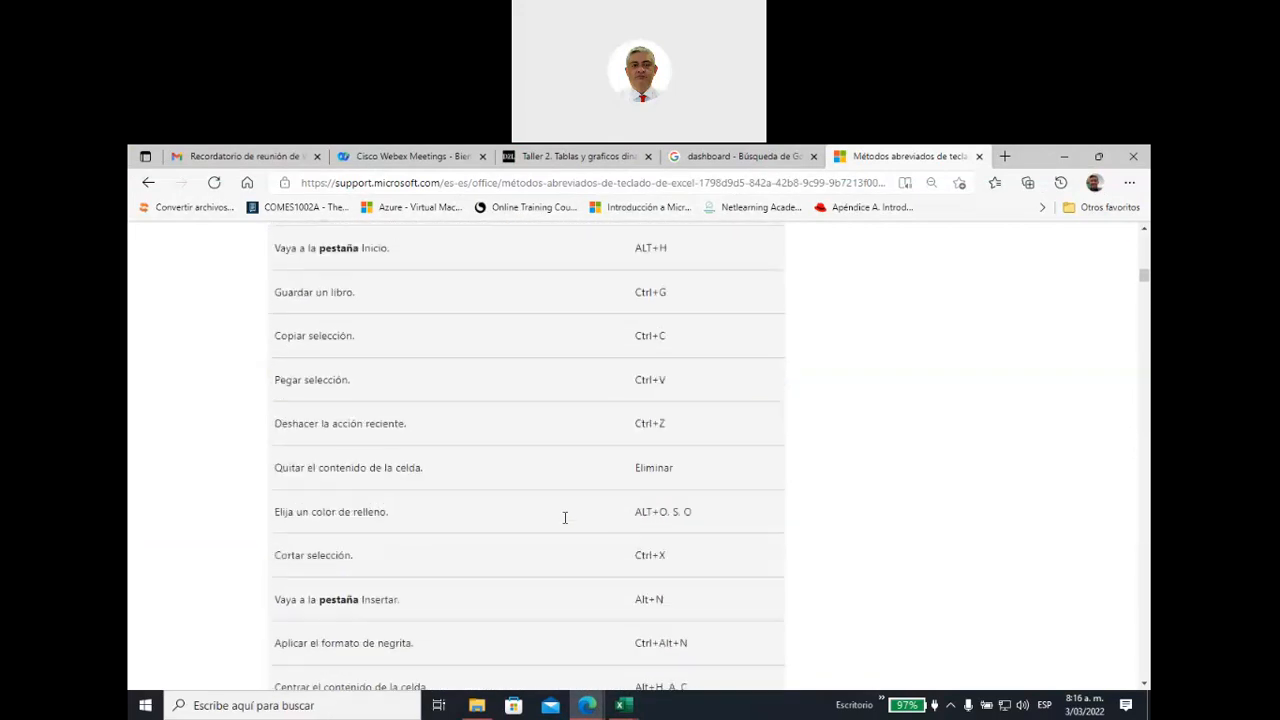
pyautogui.scroll(10, 564, 523)
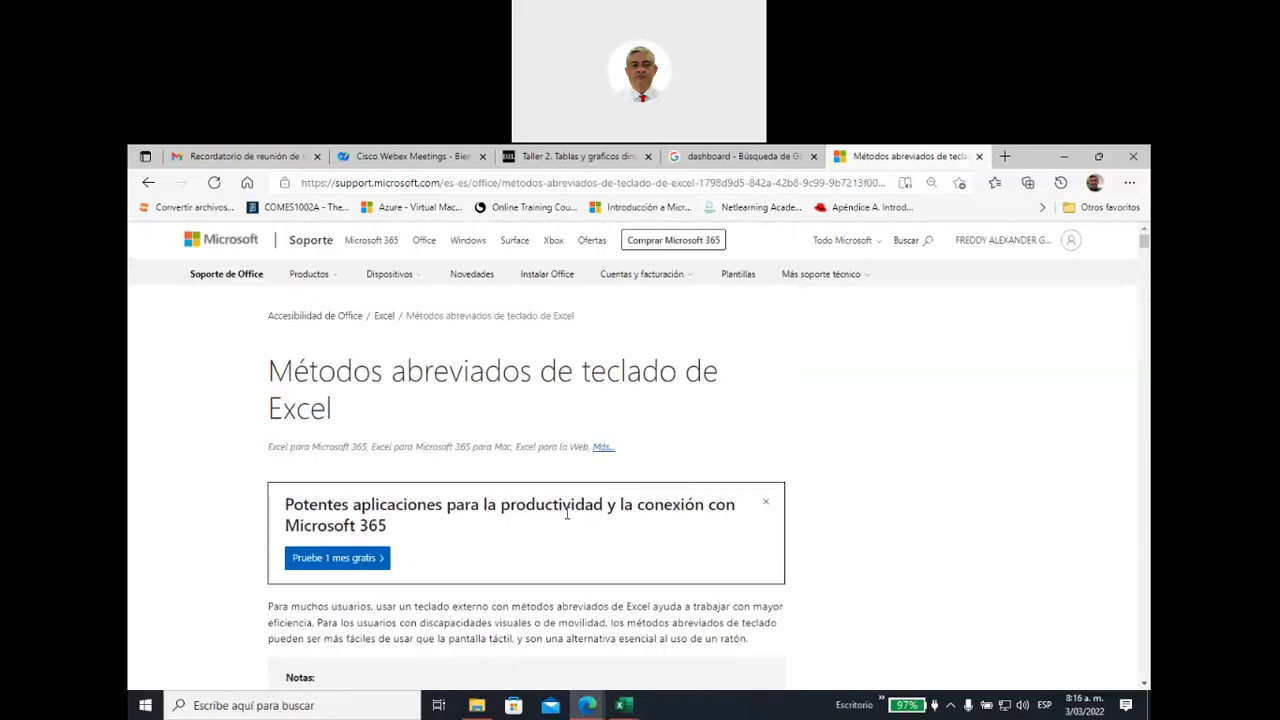
pyautogui.moveTo(391, 372); pyautogui.dragTo(542, 372)
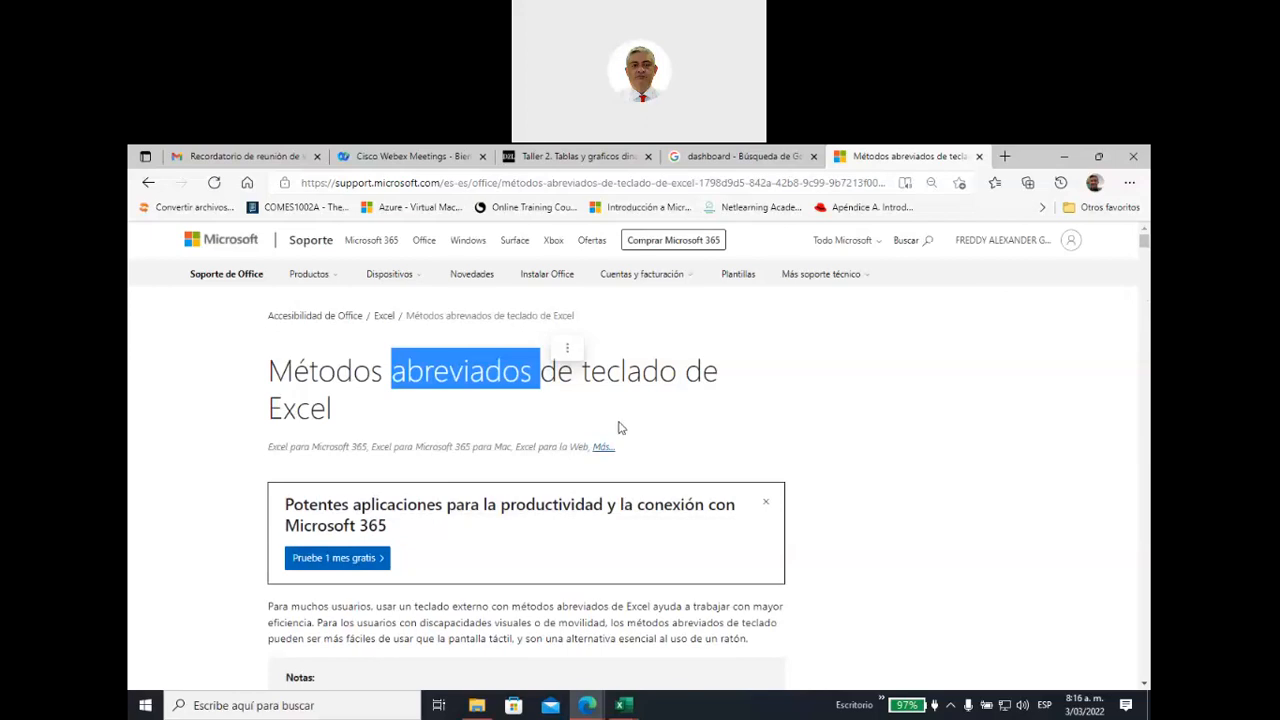
pyautogui.scroll(-4, 617, 433)
pyautogui.scroll(-2, 615, 434)
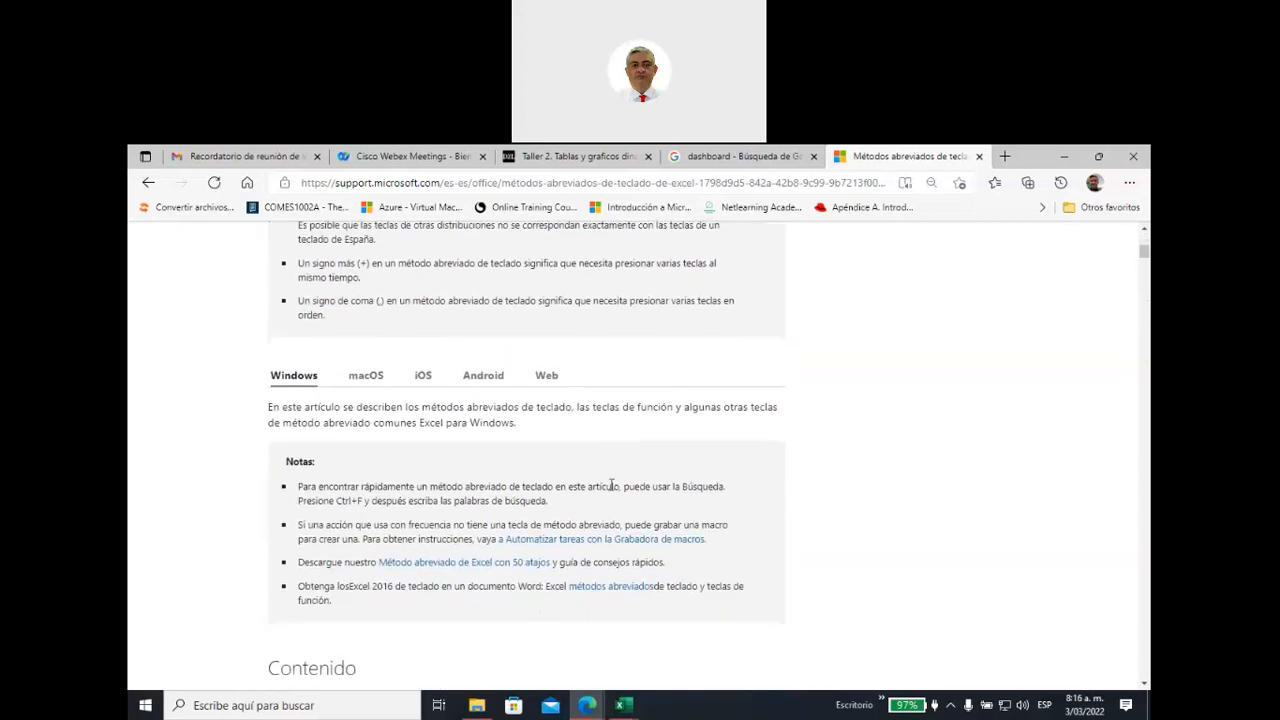
pyautogui.scroll(-3, 577, 488)
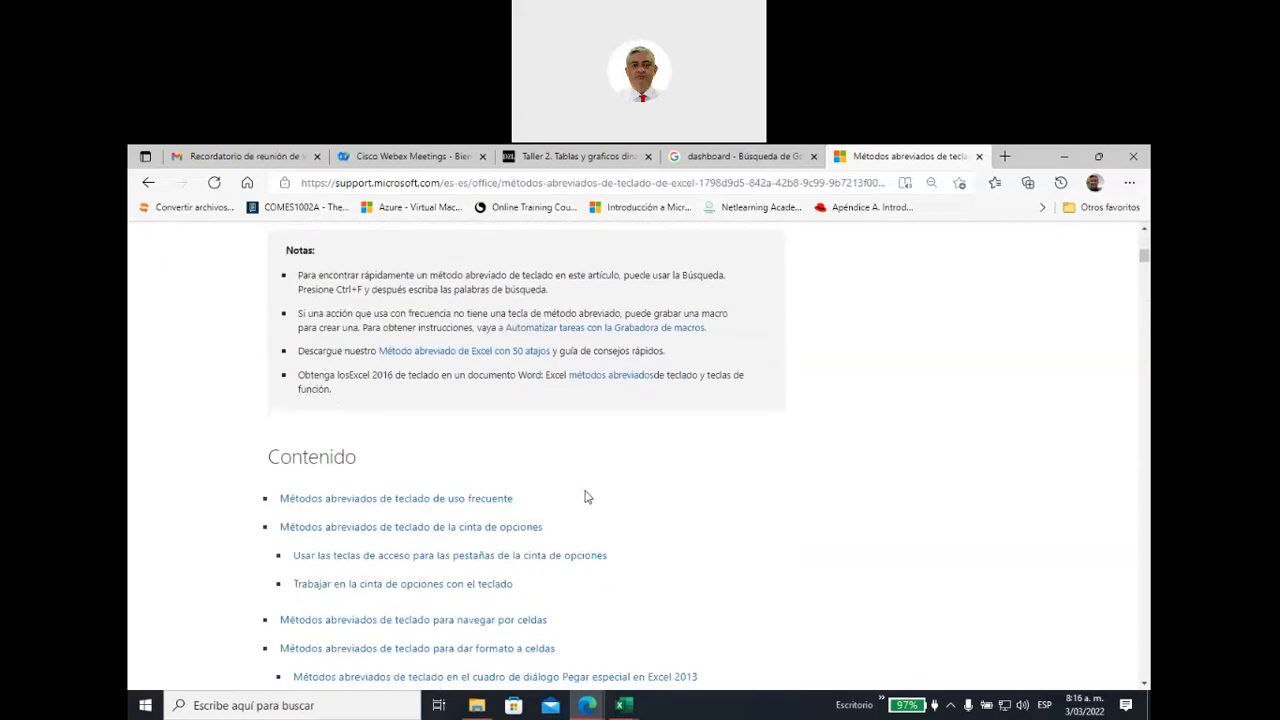
# Switch back to the Taller 2 workbook in Excel and select the data range manually from L2002 up to A1
pyautogui.click(622, 702)
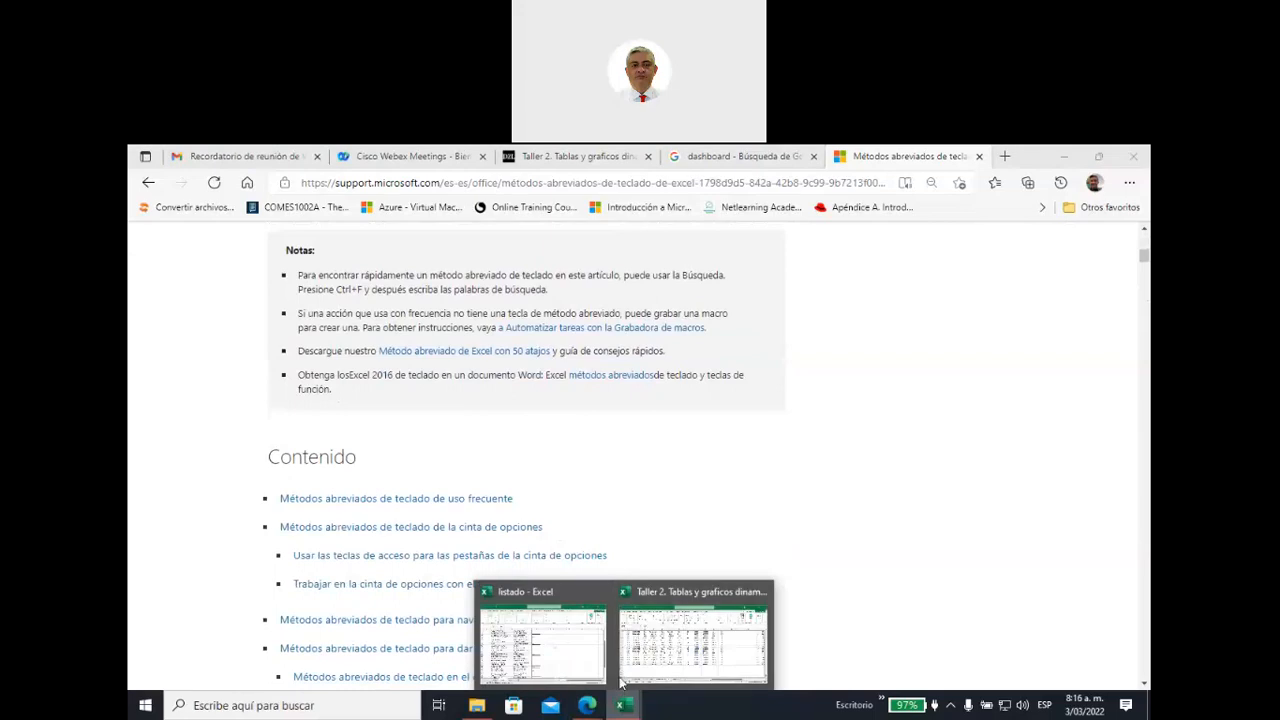
pyautogui.click(635, 676)
pyautogui.moveTo(840, 556); pyautogui.dragTo(150, 322)
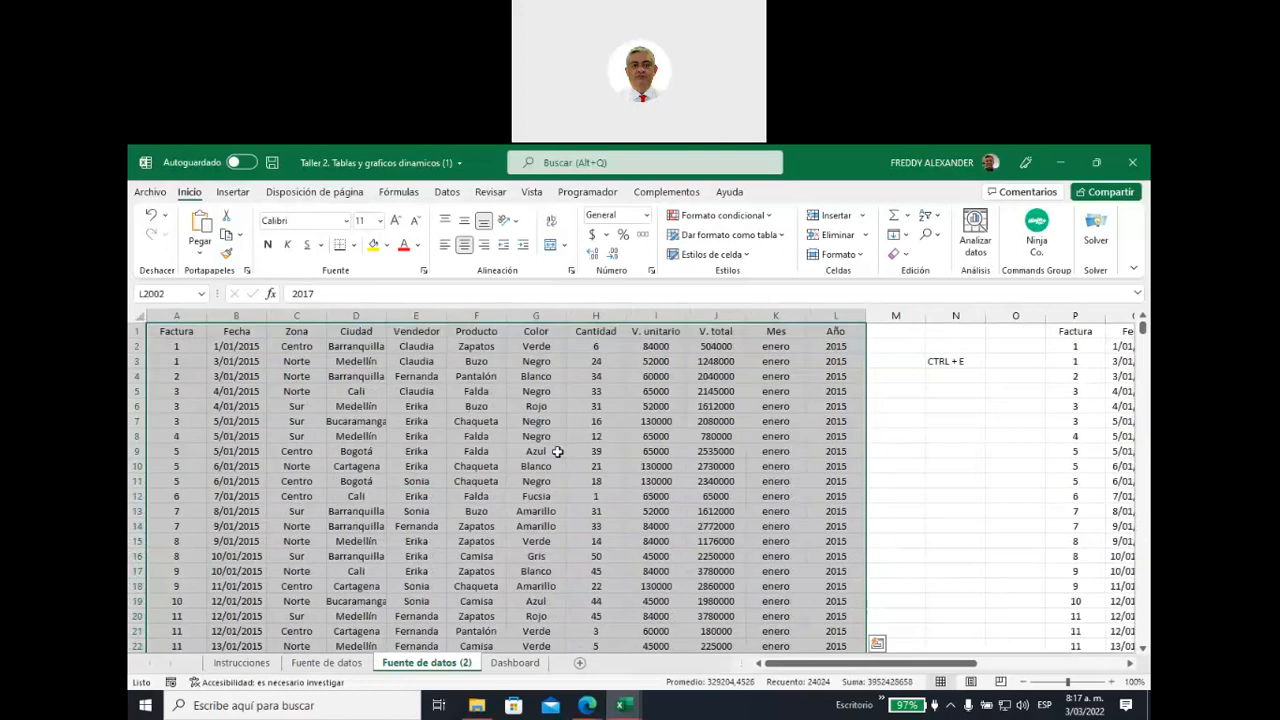
# Starting from cell F5, select the whole contiguous source data range with a single selection command
pyautogui.click(473, 392)
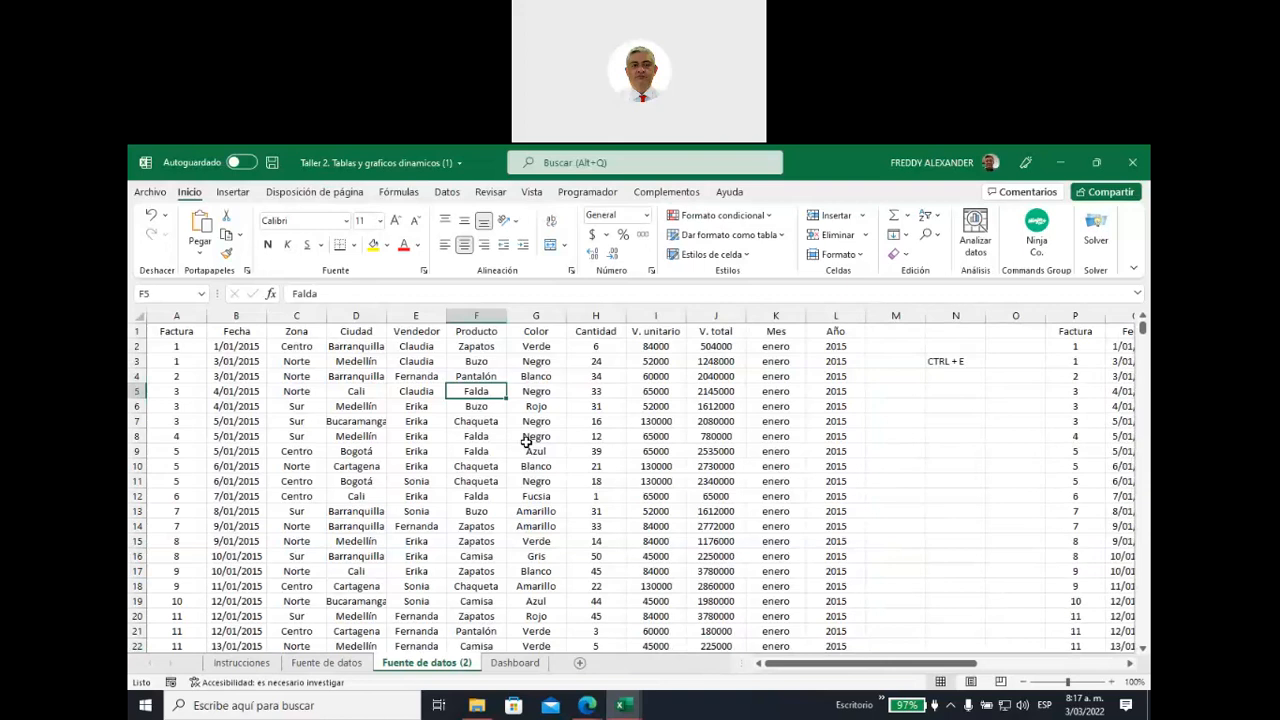
pyautogui.hotkey('ctrl', 'a')
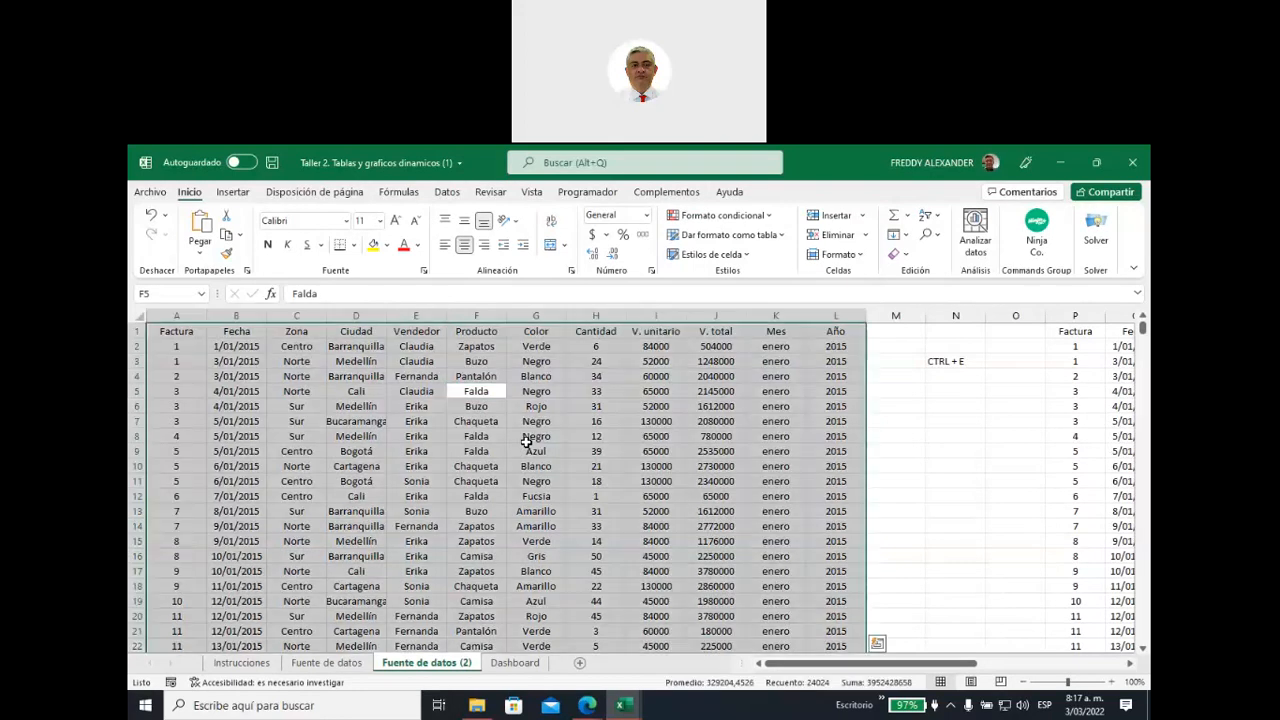
pyautogui.click(1030, 408)
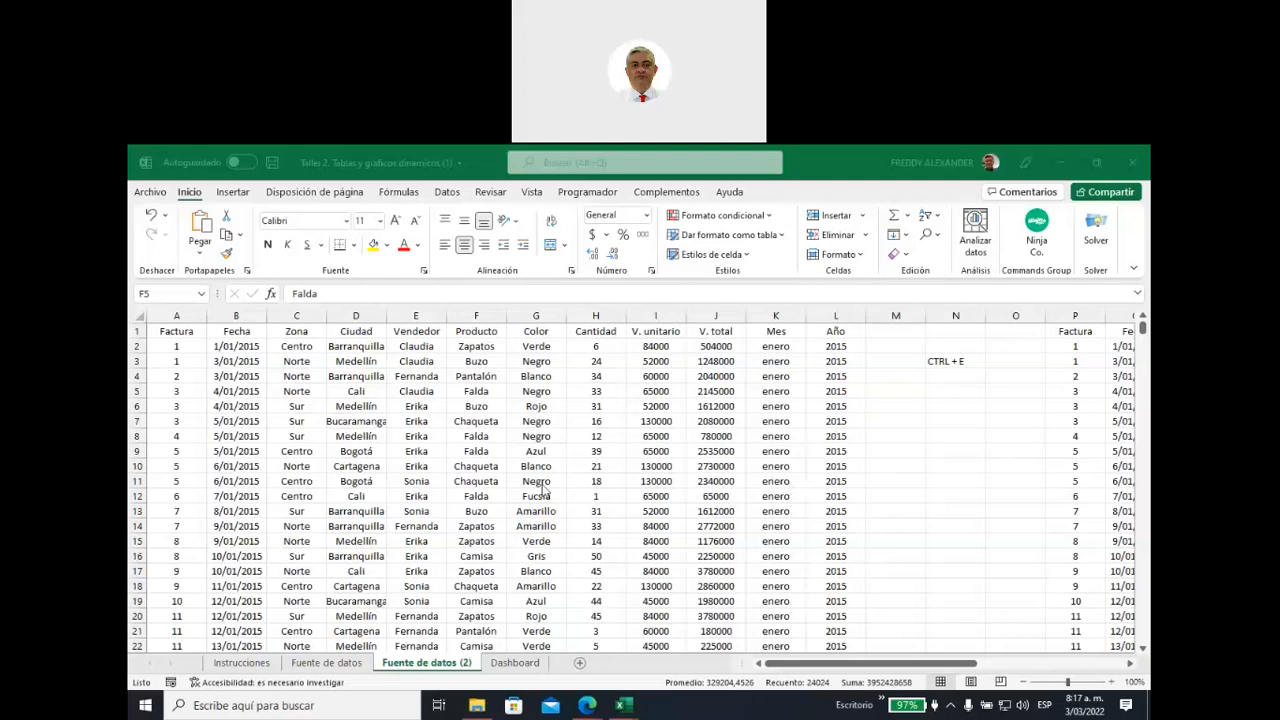
# Select the whole contiguous source data range A1:L2002 and name it ventas
pyautogui.hotkey('ctrl', 'a')
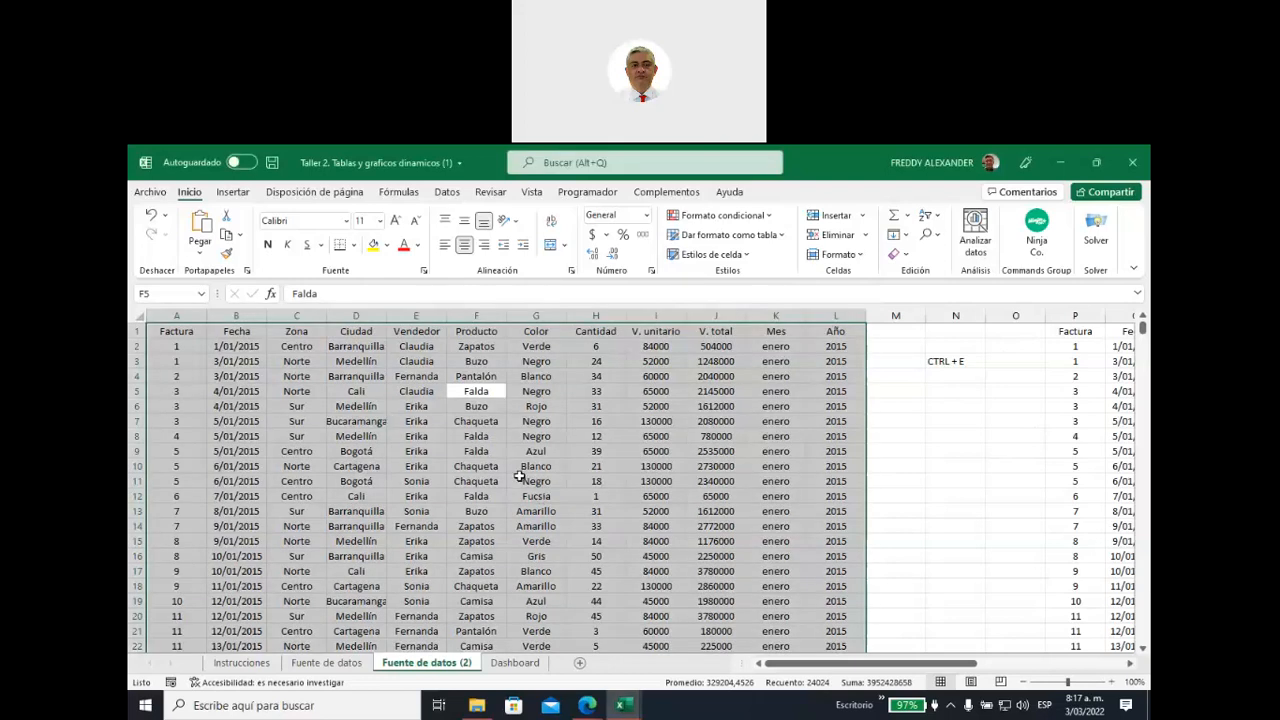
pyautogui.click(164, 296)
pyautogui.write('ventas')
pyautogui.press('Return')
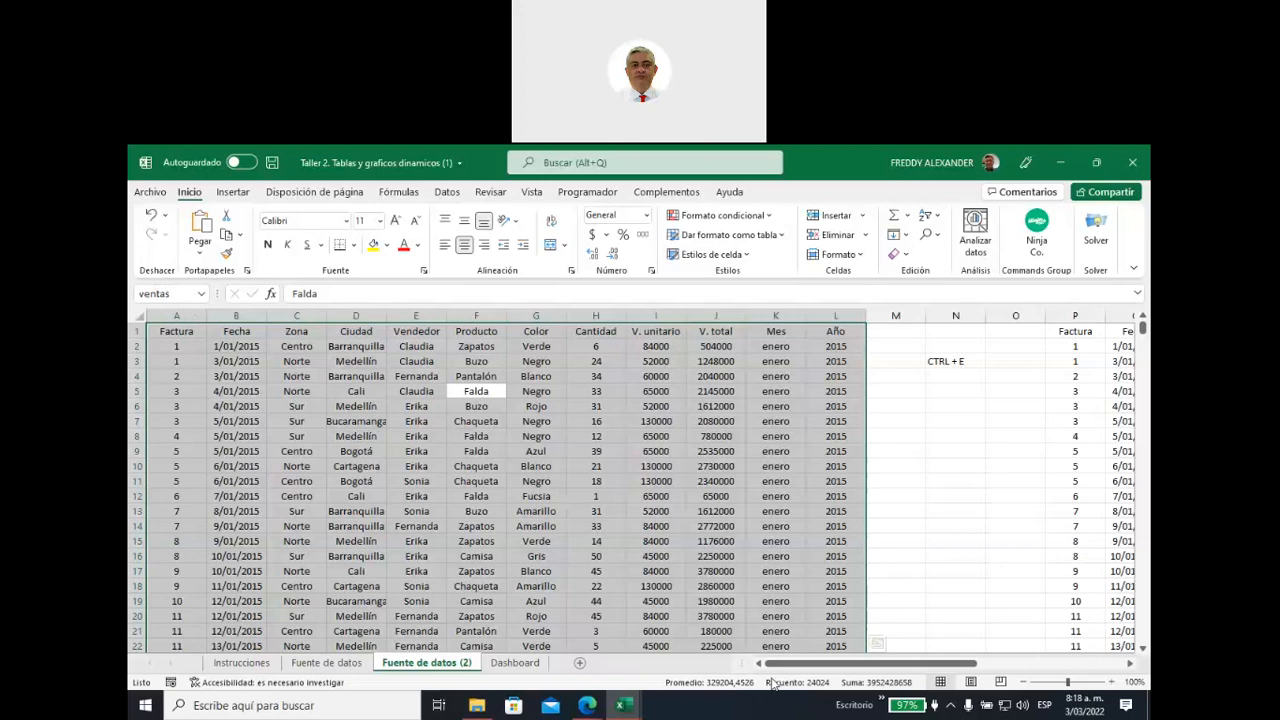
pyautogui.moveTo(777, 668); pyautogui.dragTo(958, 650)
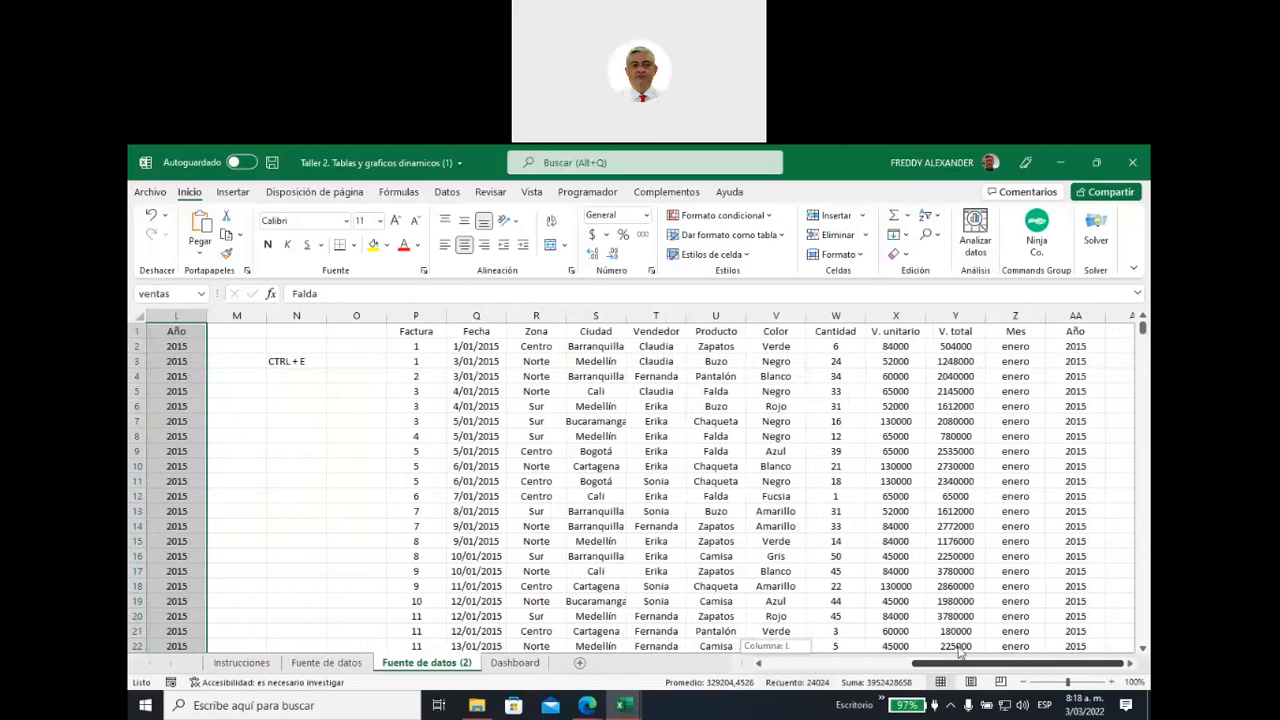
pyautogui.click(657, 391)
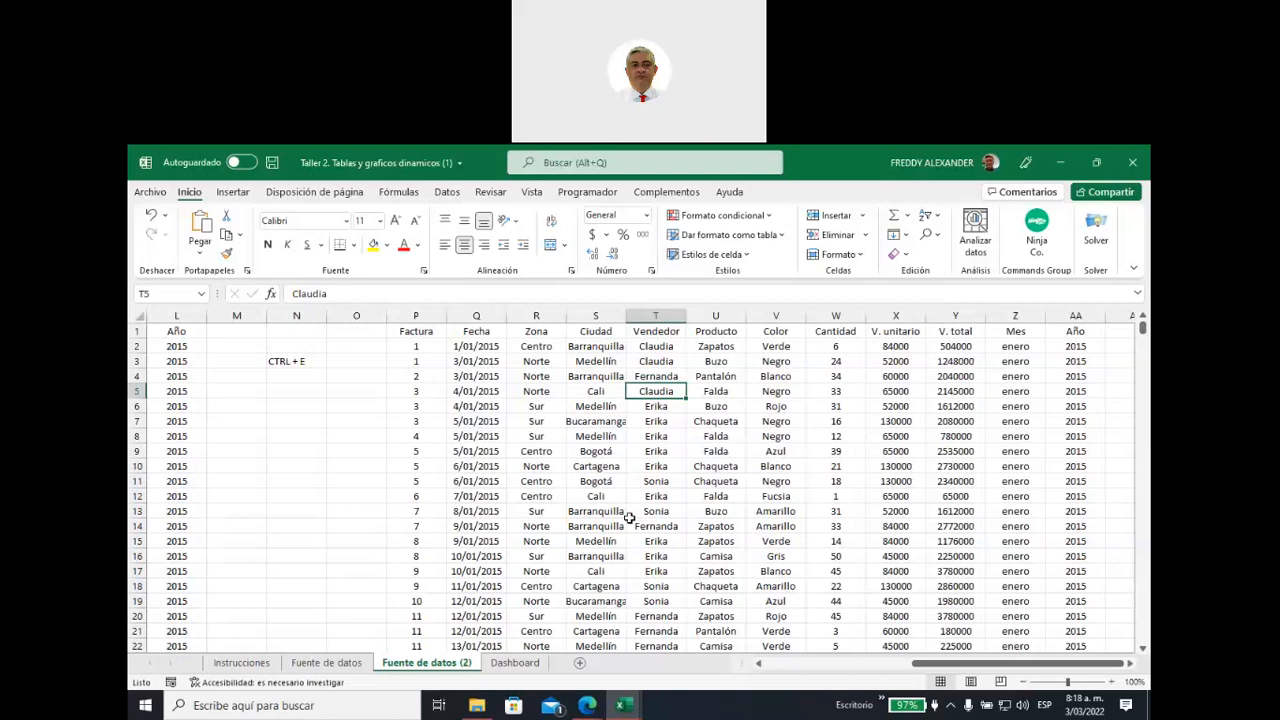
pyautogui.click(759, 664)
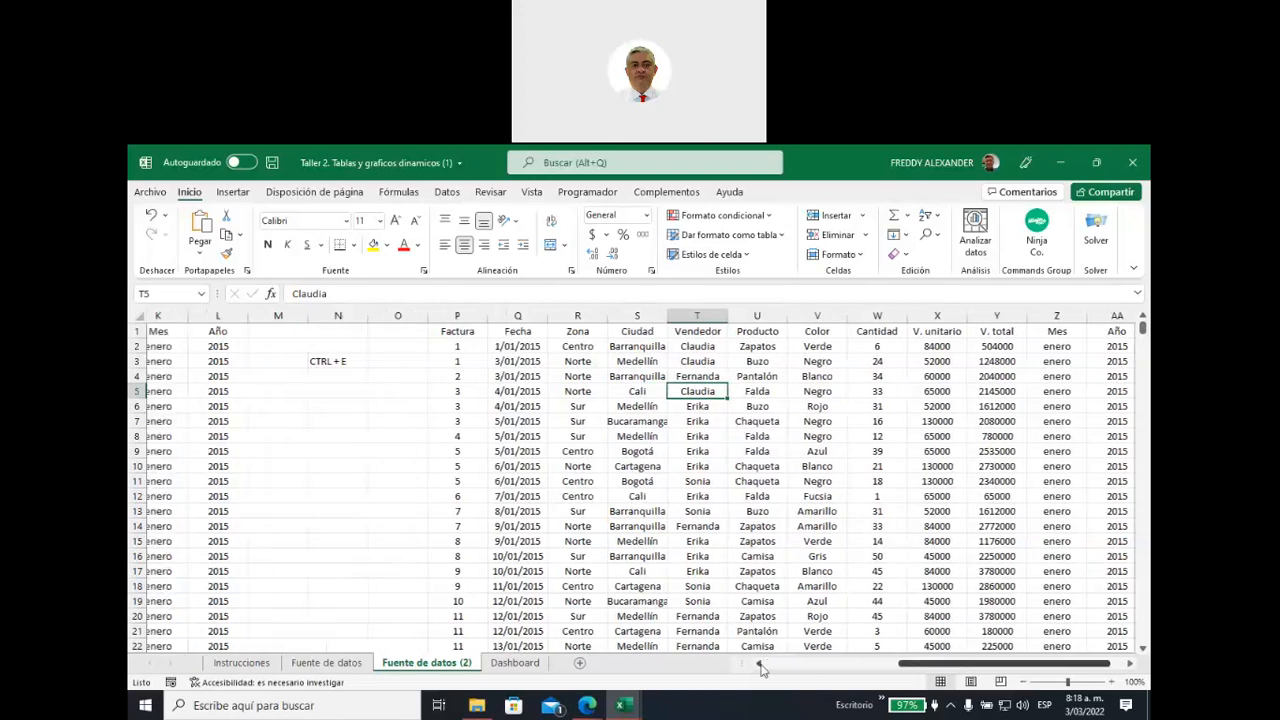
pyautogui.click(759, 664)
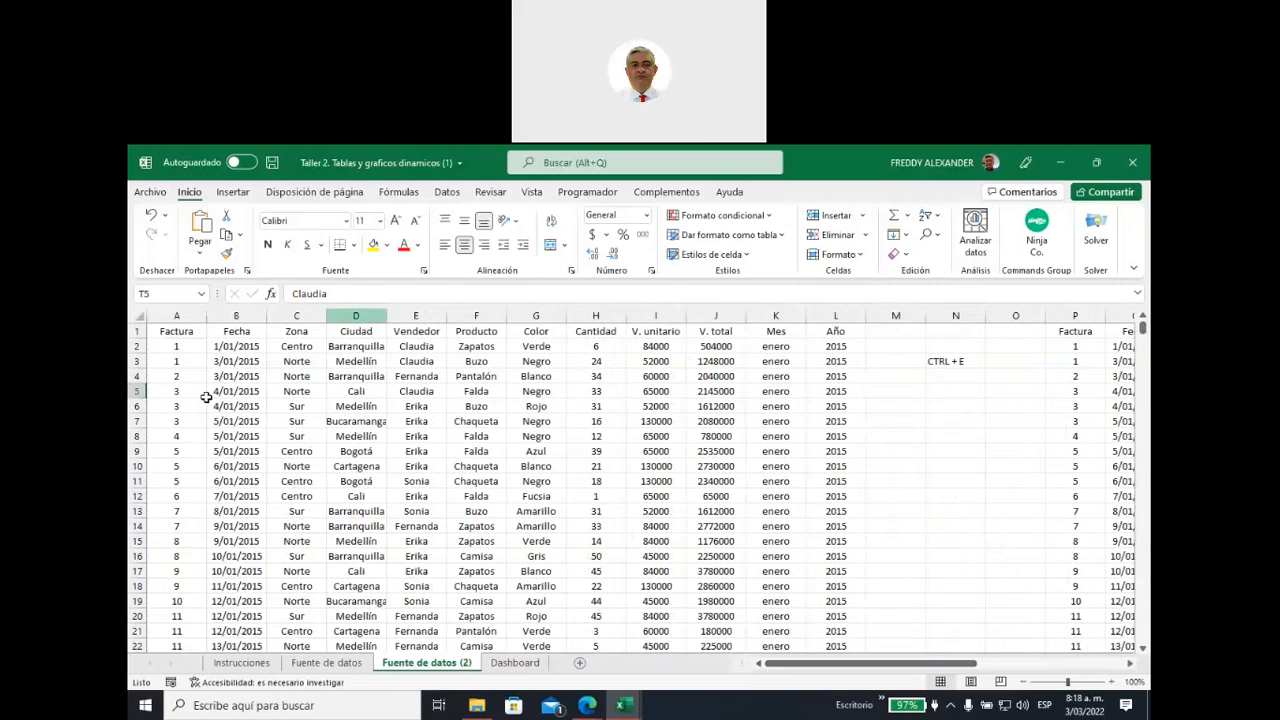
# Select the headers A1:L1 and preview fill colours for them without applying any
pyautogui.moveTo(172, 336); pyautogui.dragTo(866, 338)
pyautogui.click(386, 245)
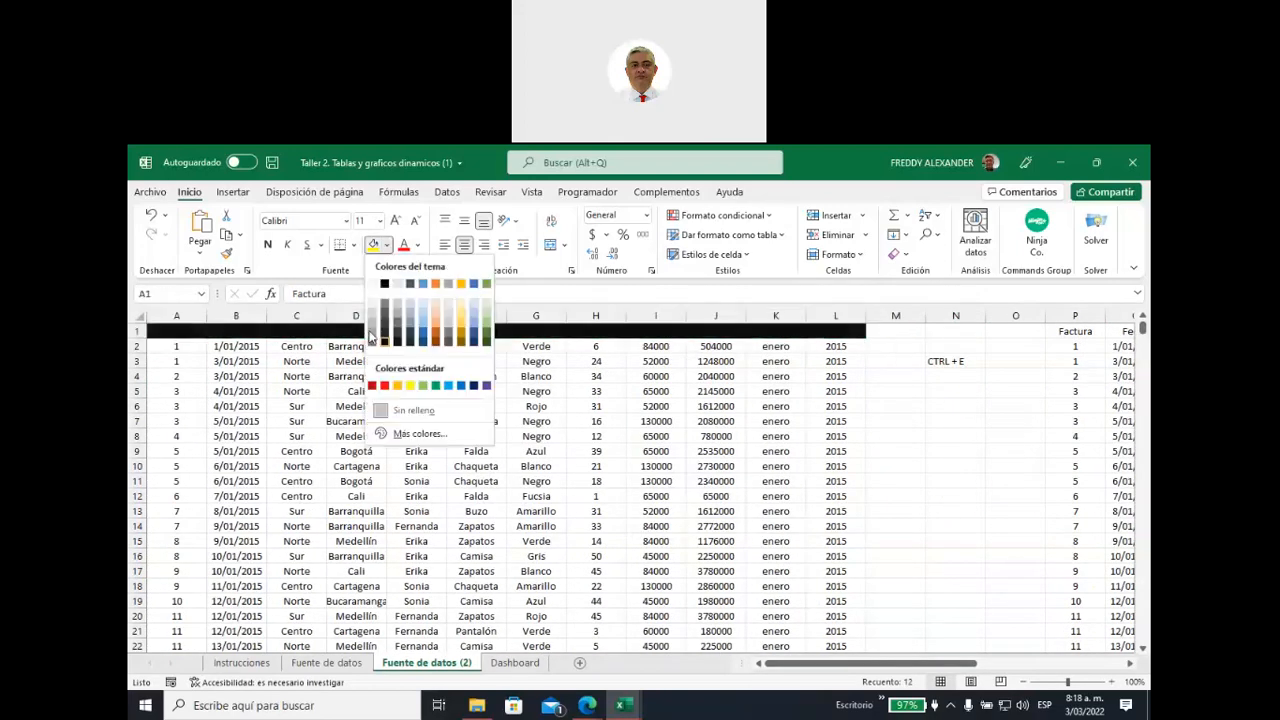
pyautogui.press('Escape')
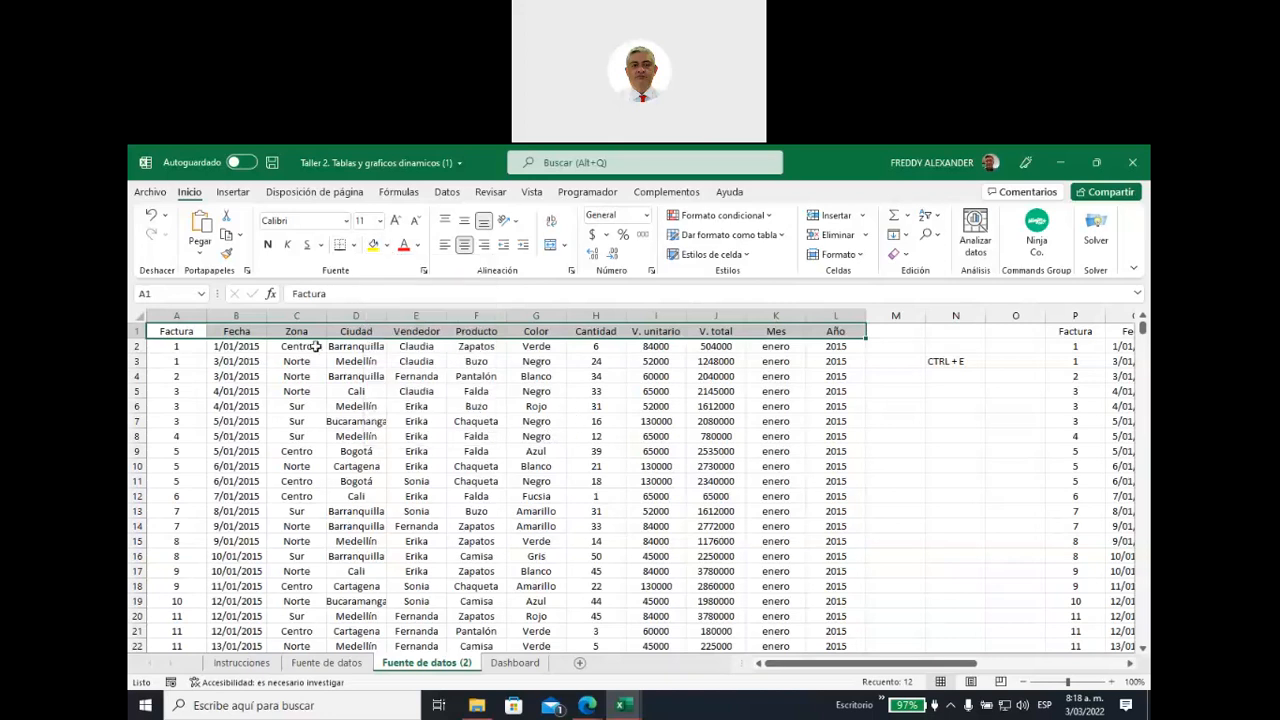
# Enter the shortcut note "CTRL + T" in cell N5, below the existing CTRL + E note
pyautogui.moveTo(803, 667); pyautogui.dragTo(960, 652)
pyautogui.click(656, 376)
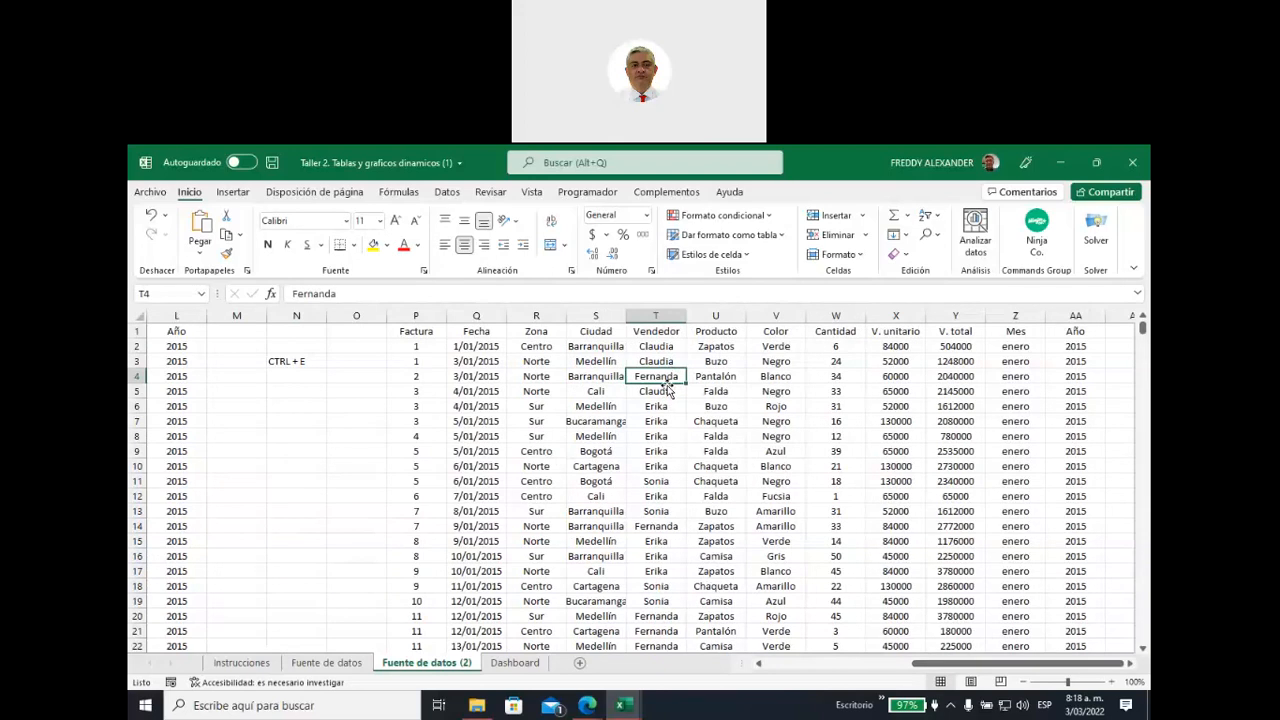
pyautogui.click(286, 391)
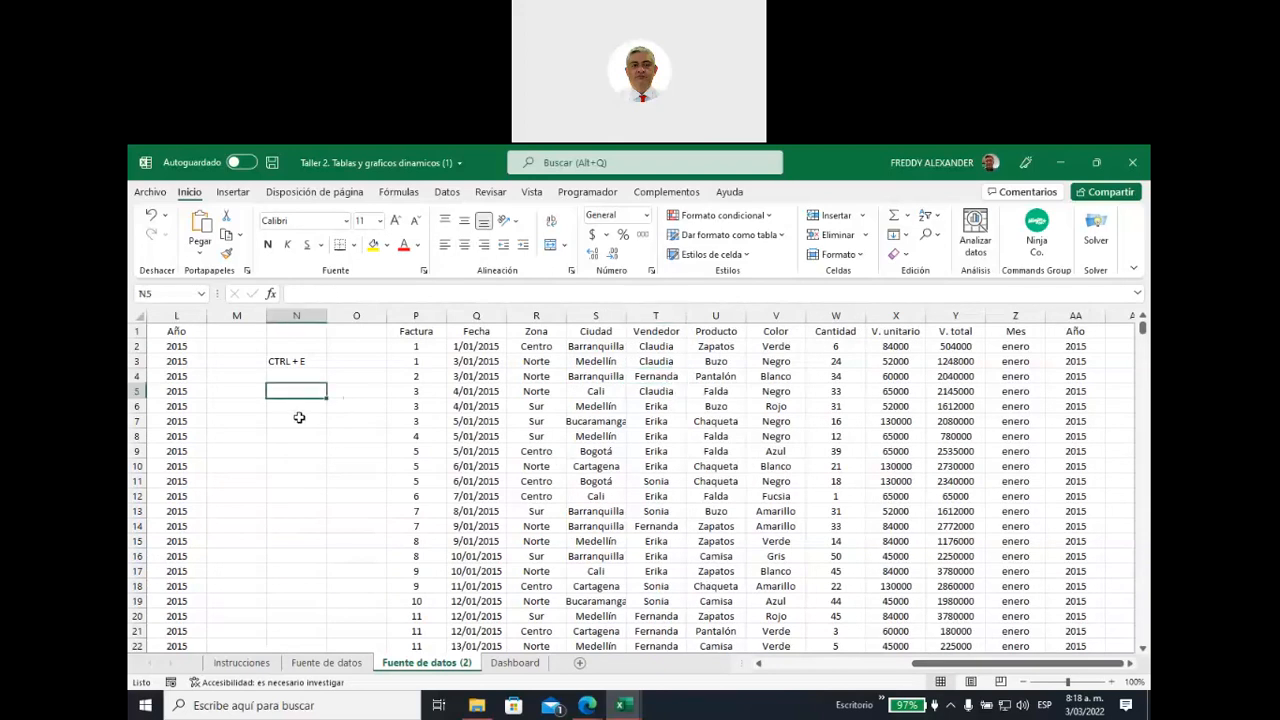
pyautogui.write('CTRL')
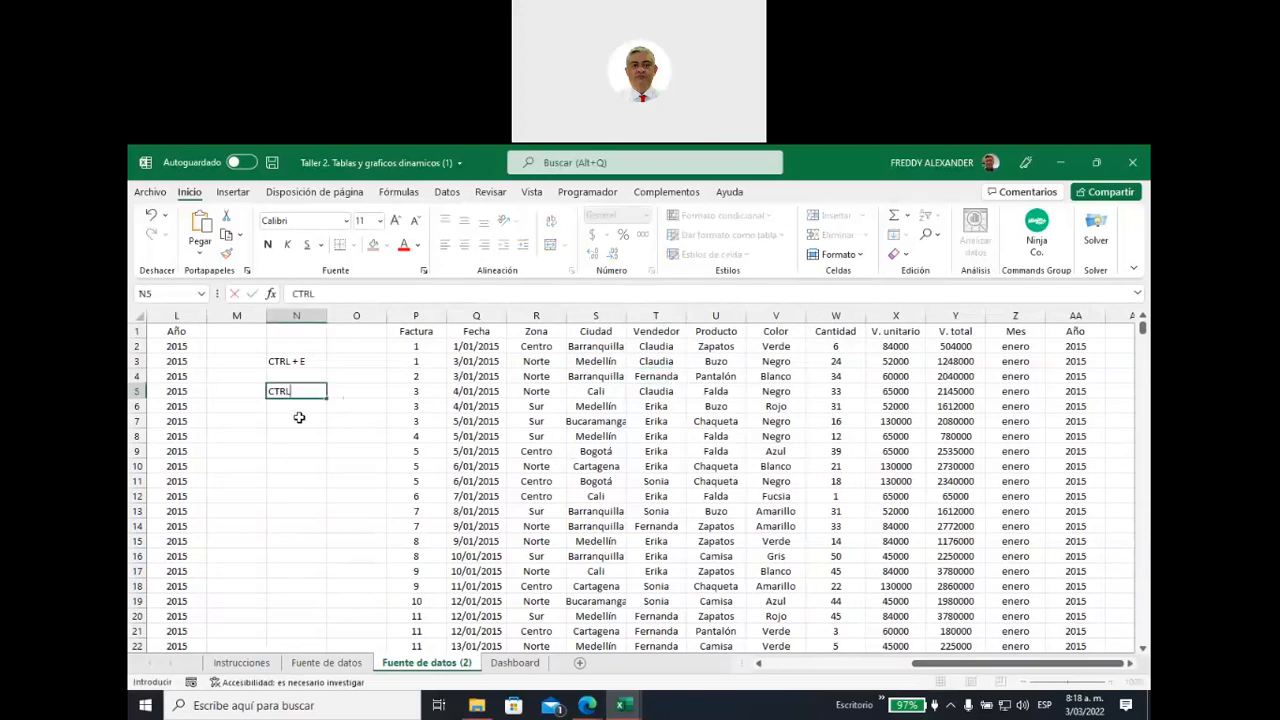
pyautogui.write(' + T')
# Starting from cell T5, convert the second data copy P1:AA2002 into a table with headers
pyautogui.click(655, 392)
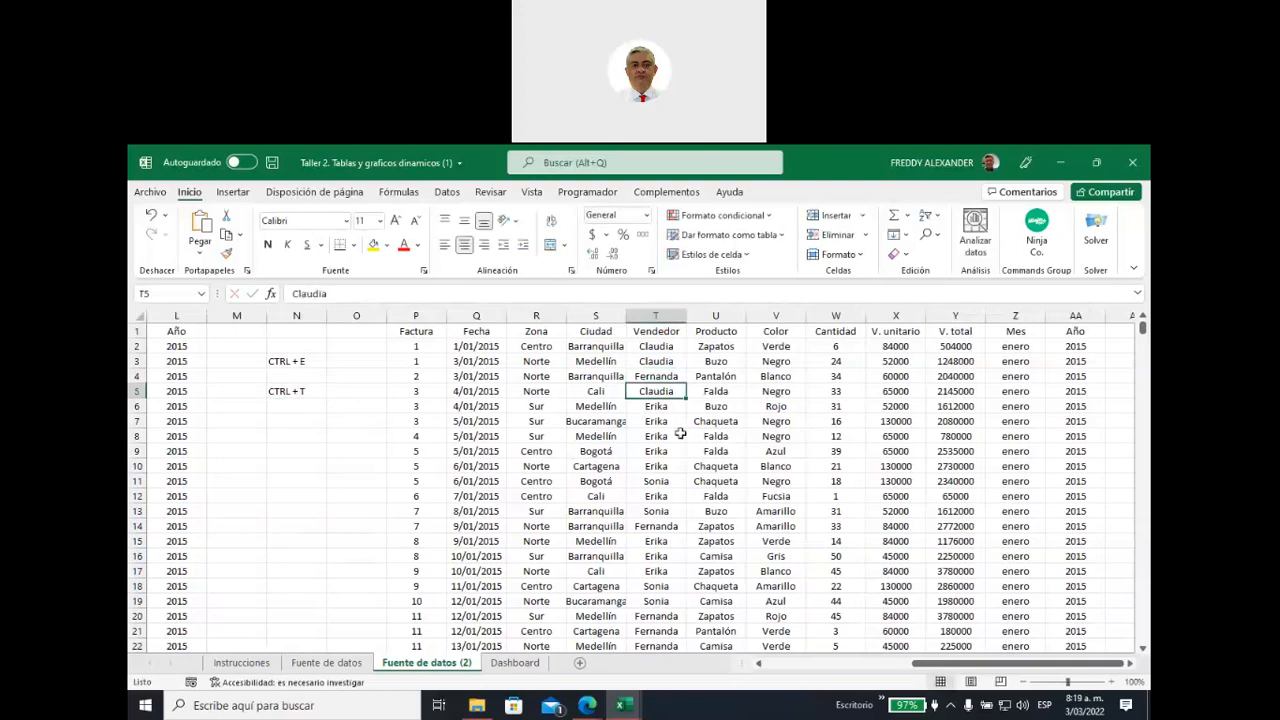
pyautogui.hotkey('ctrl', 't')
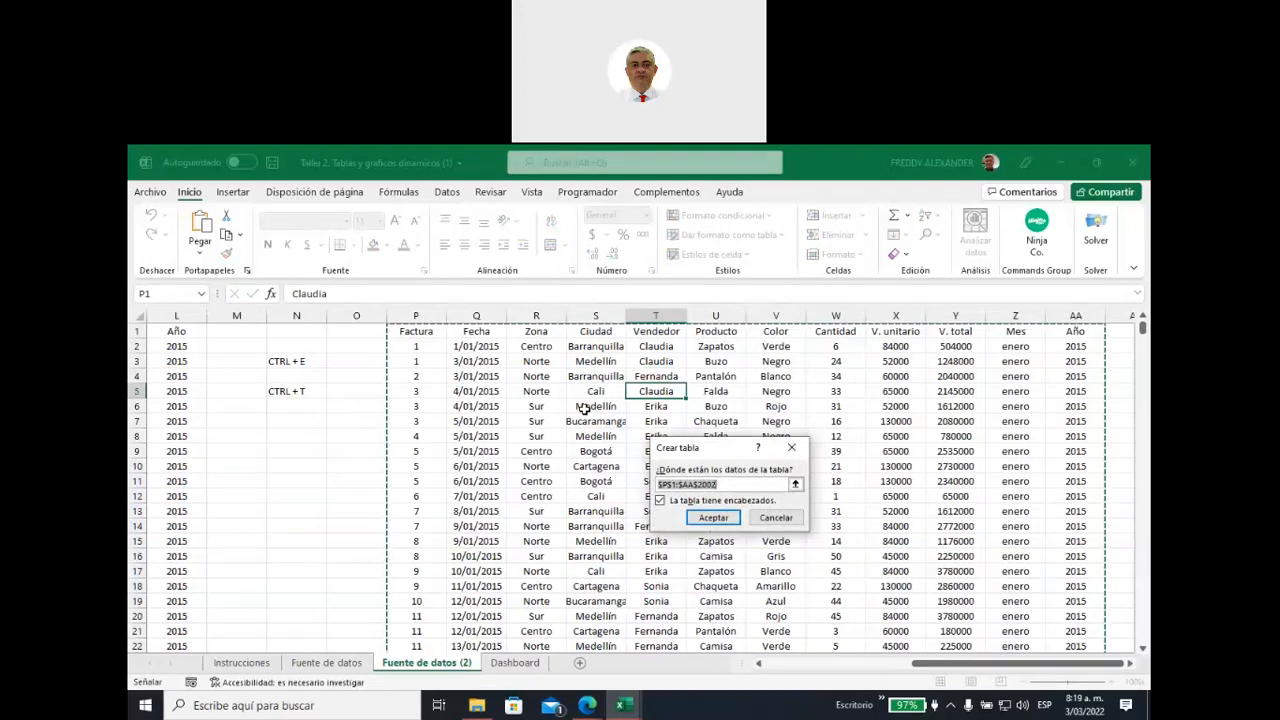
pyautogui.moveTo(715, 452); pyautogui.dragTo(646, 355)
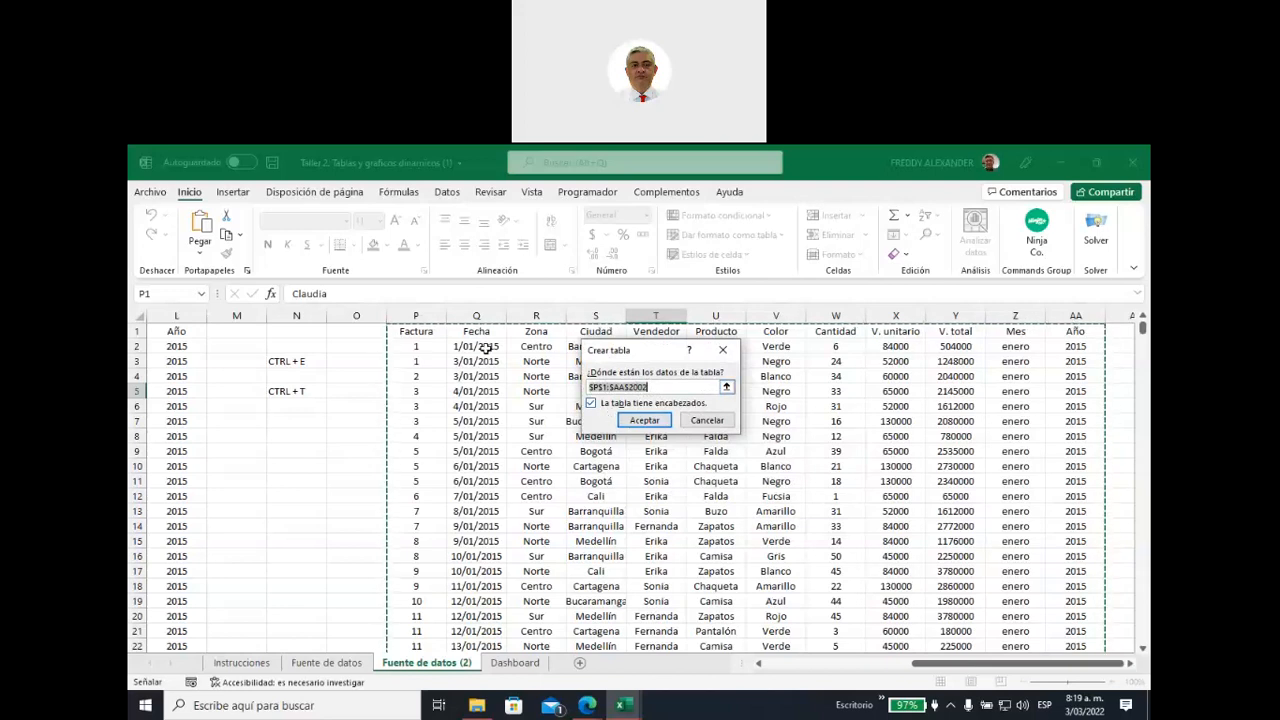
pyautogui.click(645, 420)
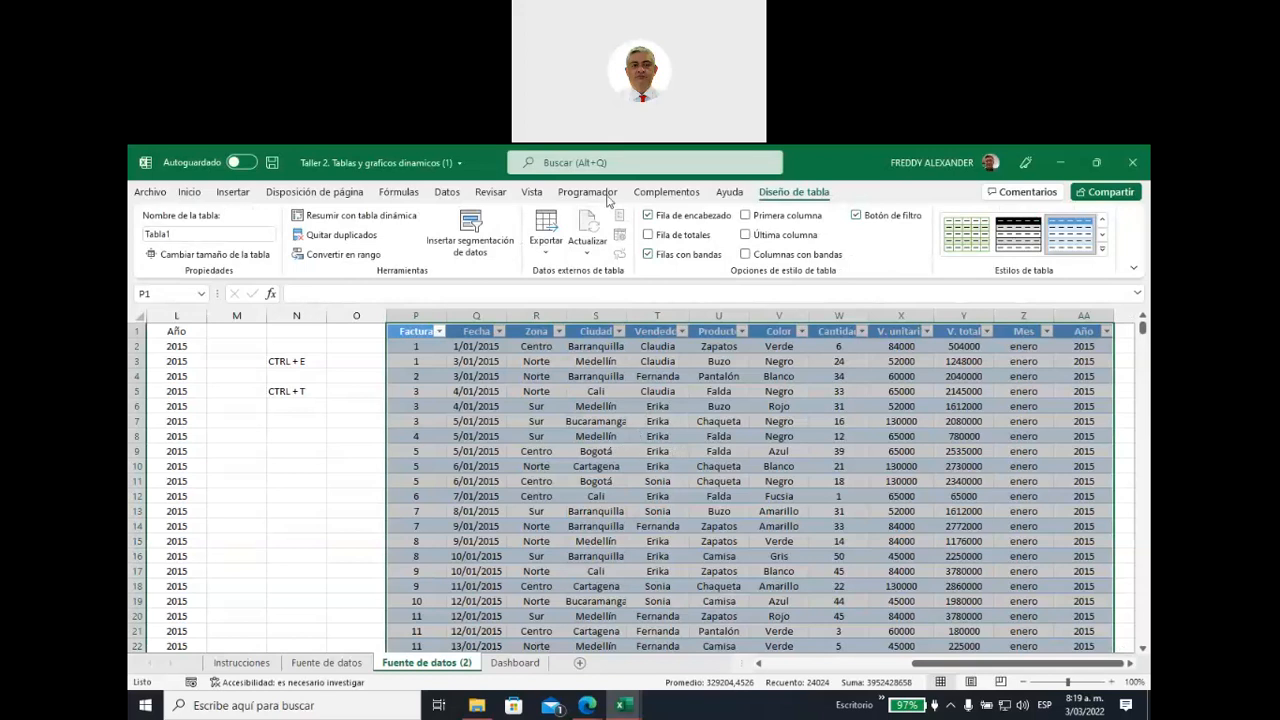
pyautogui.click(931, 169)
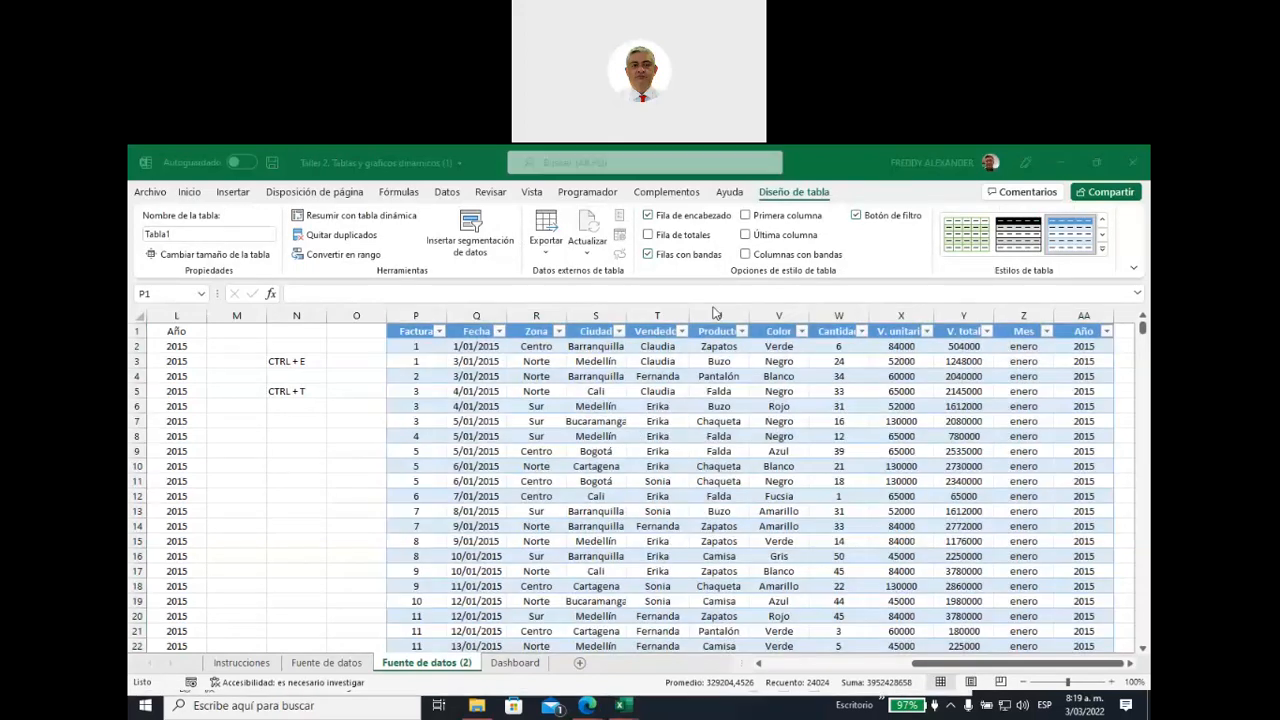
pyautogui.moveTo(645, 368)
pyautogui.mouseDown()
pyautogui.moveTo(765, 222)
pyautogui.moveTo(826, 232)
pyautogui.moveTo(757, 240)
pyautogui.mouseUp()
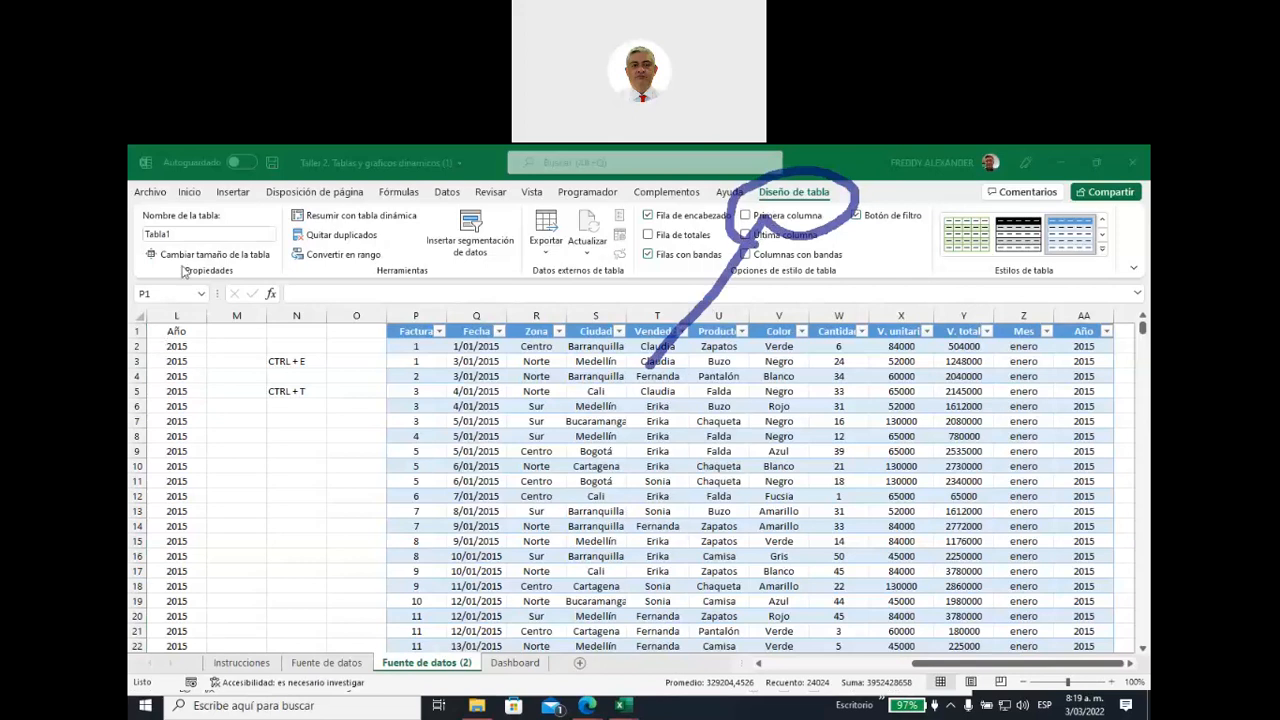
pyautogui.press('Escape')
# Return to the original data in columns A to L and select the whole ventas range starting from cell E5
pyautogui.click(337, 492)
pyautogui.press('Left')
pyautogui.press('Left')
pyautogui.press('Left')
pyautogui.press('Left')
pyautogui.press('Left')
pyautogui.press('Left')
pyautogui.press('Left')
pyautogui.press('Left')
pyautogui.press('Left')
pyautogui.press('Left')
pyautogui.press('Left')
pyautogui.press('Left')
pyautogui.press('Left')
pyautogui.press('Left')
pyautogui.click(416, 394)
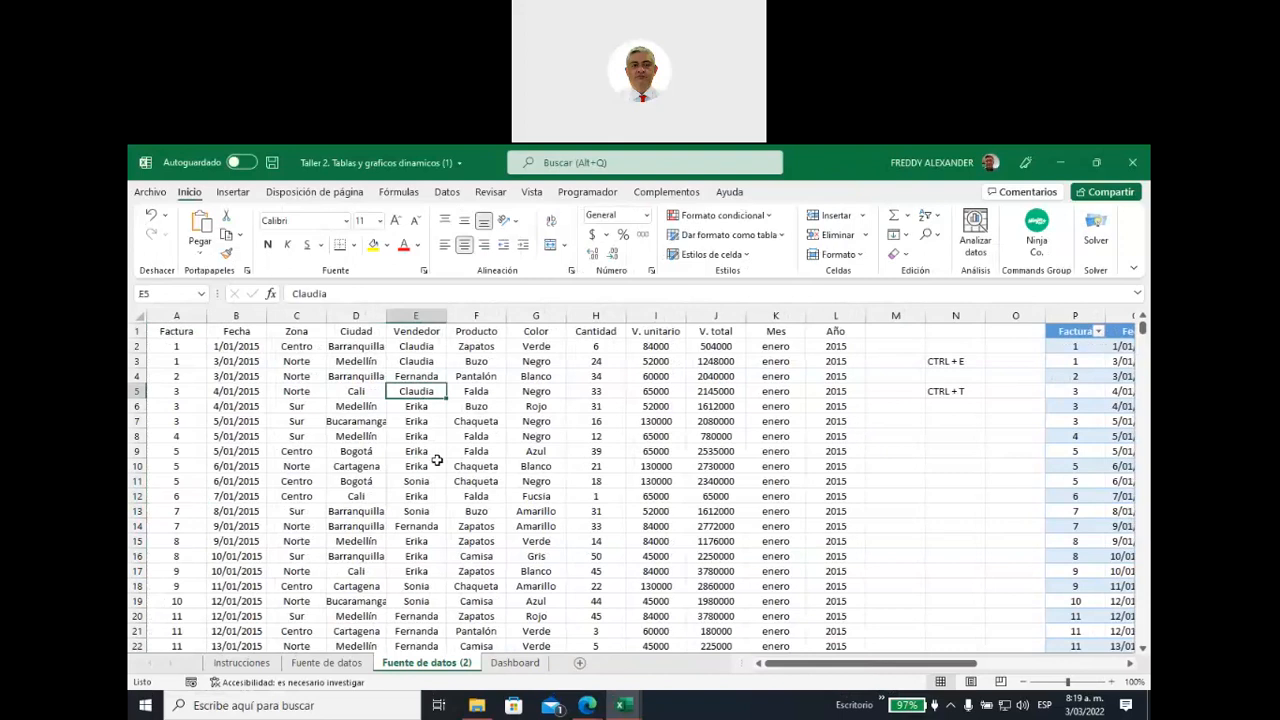
pyautogui.hotkey('ctrl', 'a')
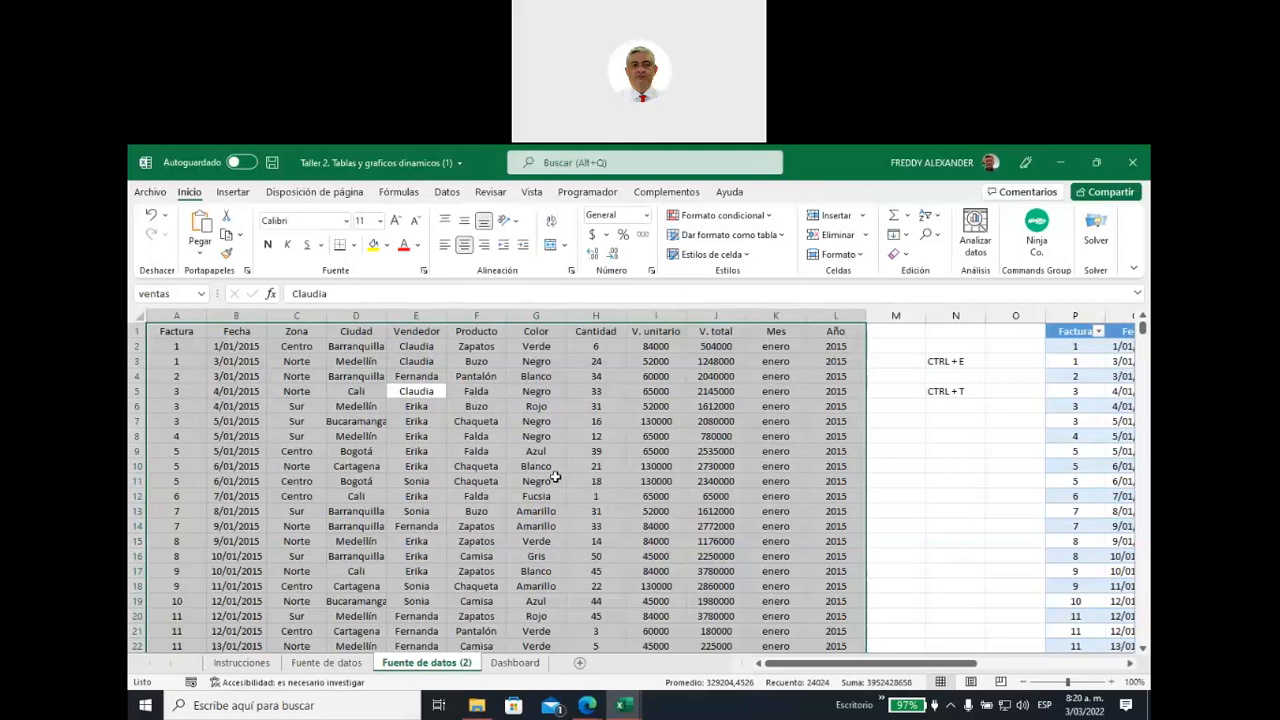
# Apply the orange style from the first row of the Medio group to the table starting in column P
pyautogui.moveTo(824, 666); pyautogui.dragTo(826, 668)
pyautogui.click(652, 449)
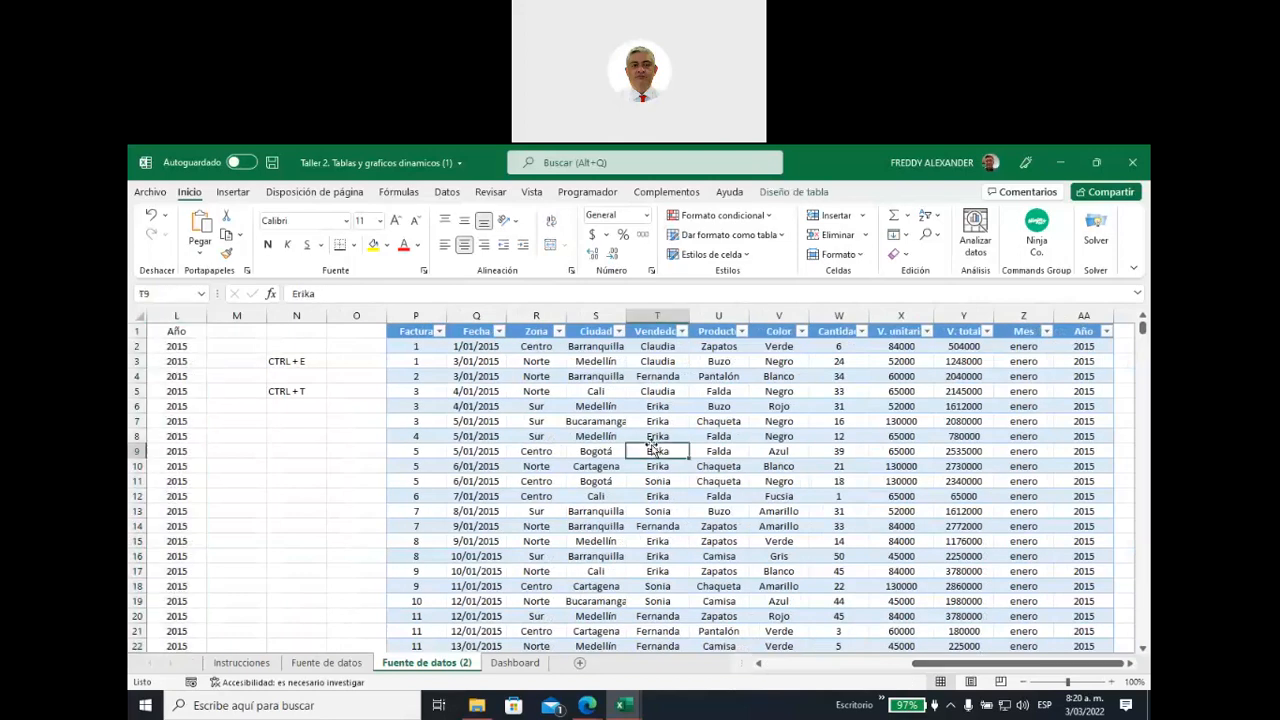
pyautogui.click(785, 193)
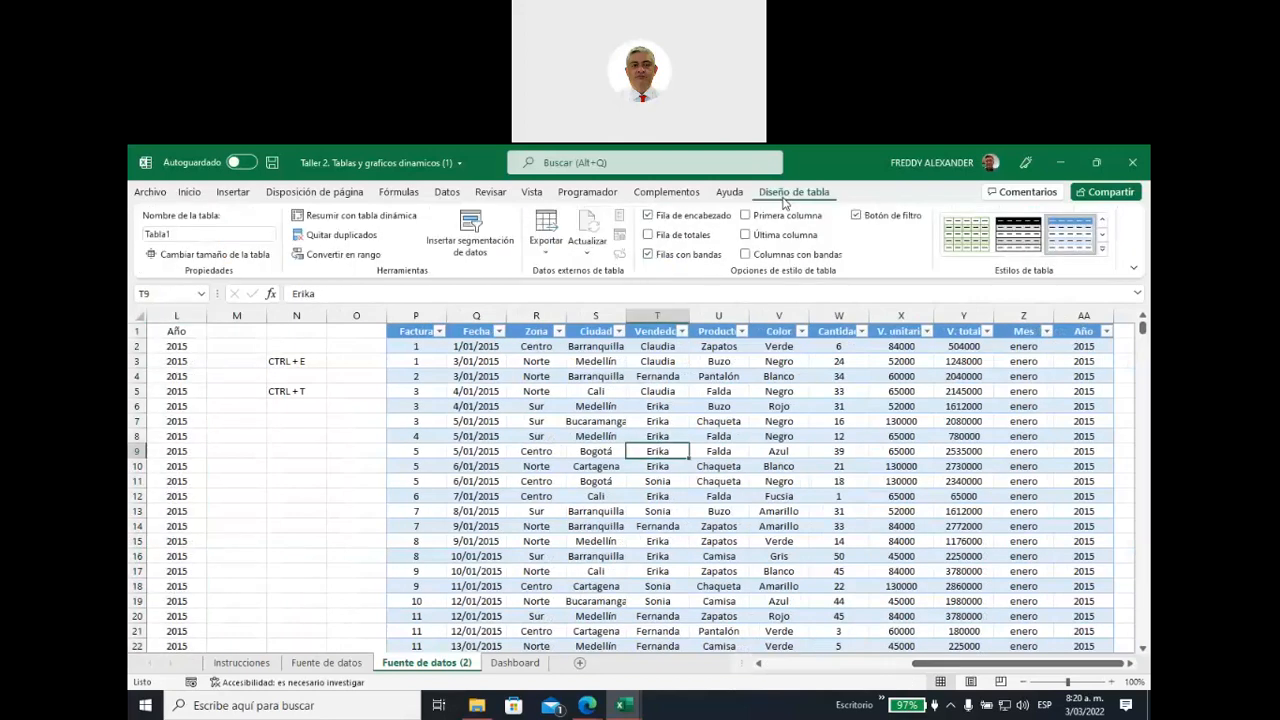
pyautogui.click(1101, 248)
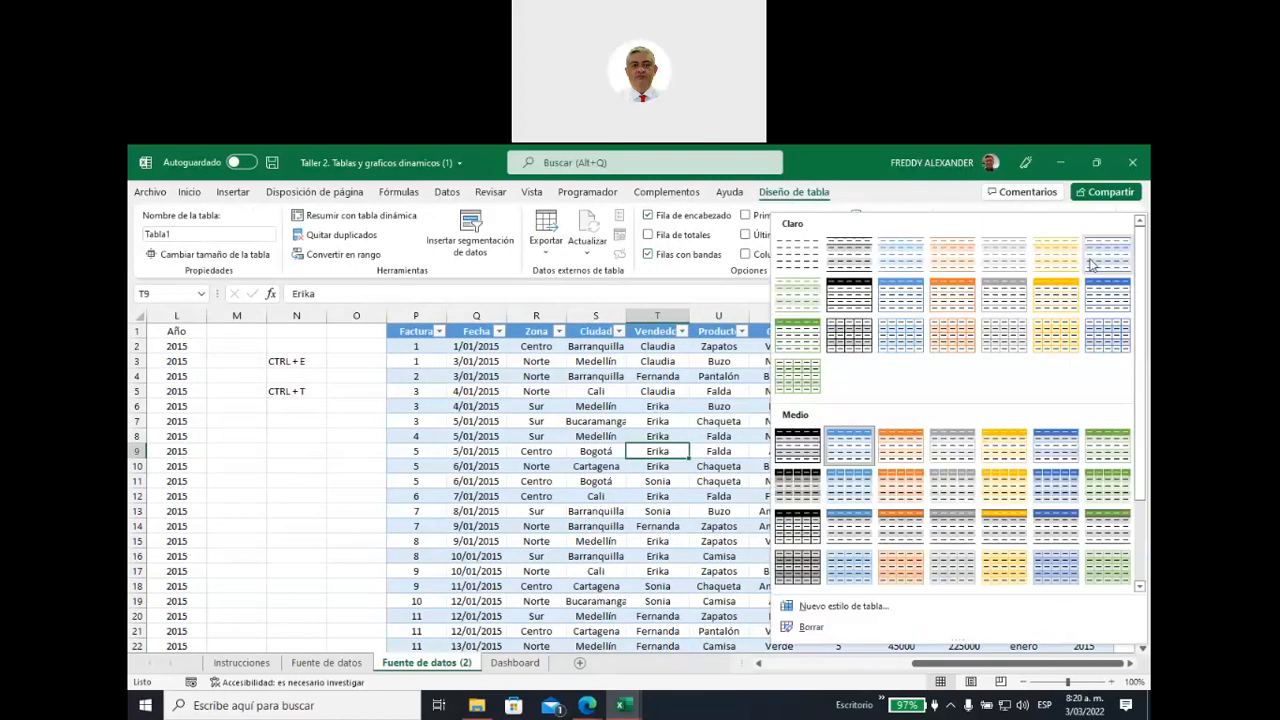
pyautogui.click(902, 452)
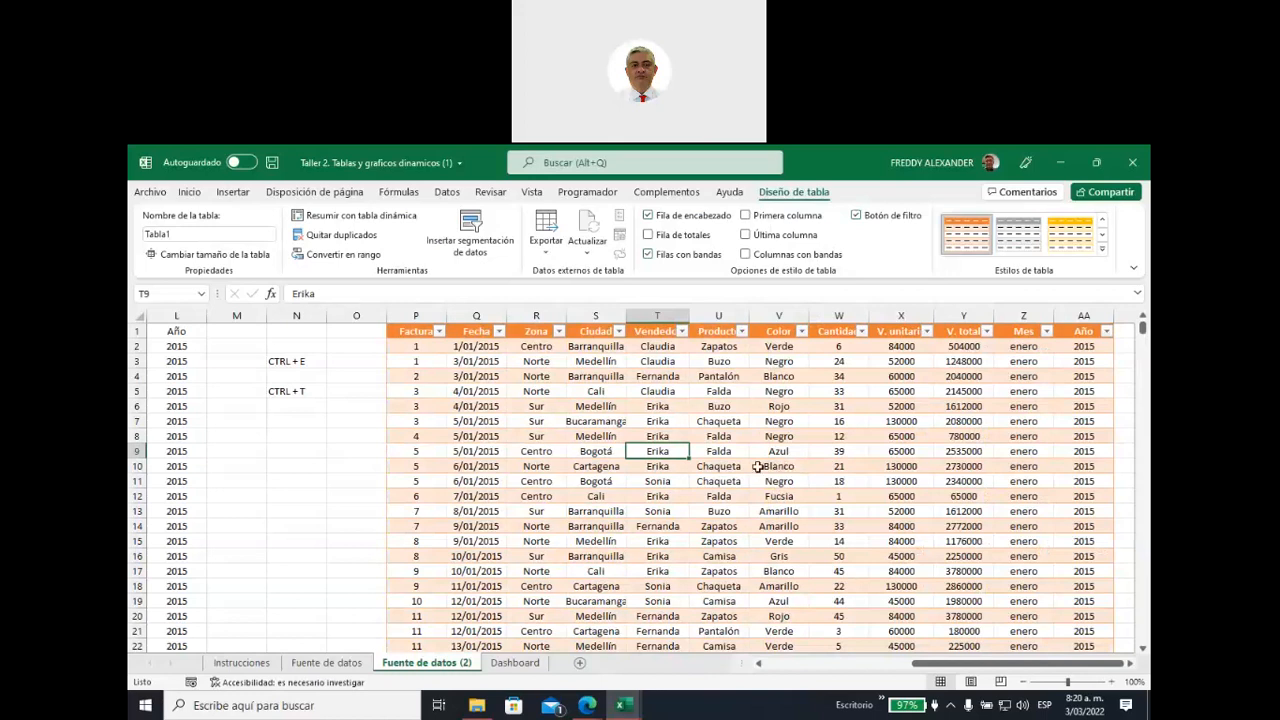
# Rename the table starting in column P as TablaVentas
pyautogui.click(188, 236)
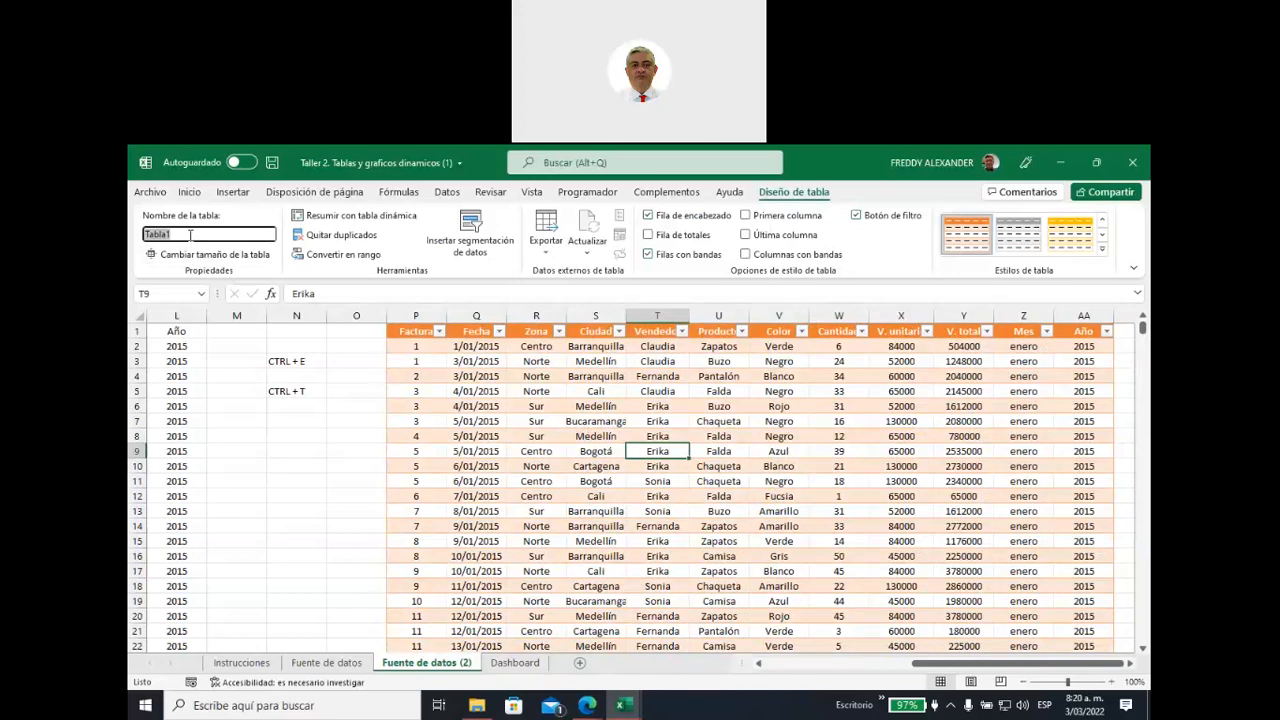
pyautogui.write('TablaVentas')
pyautogui.press('Return')
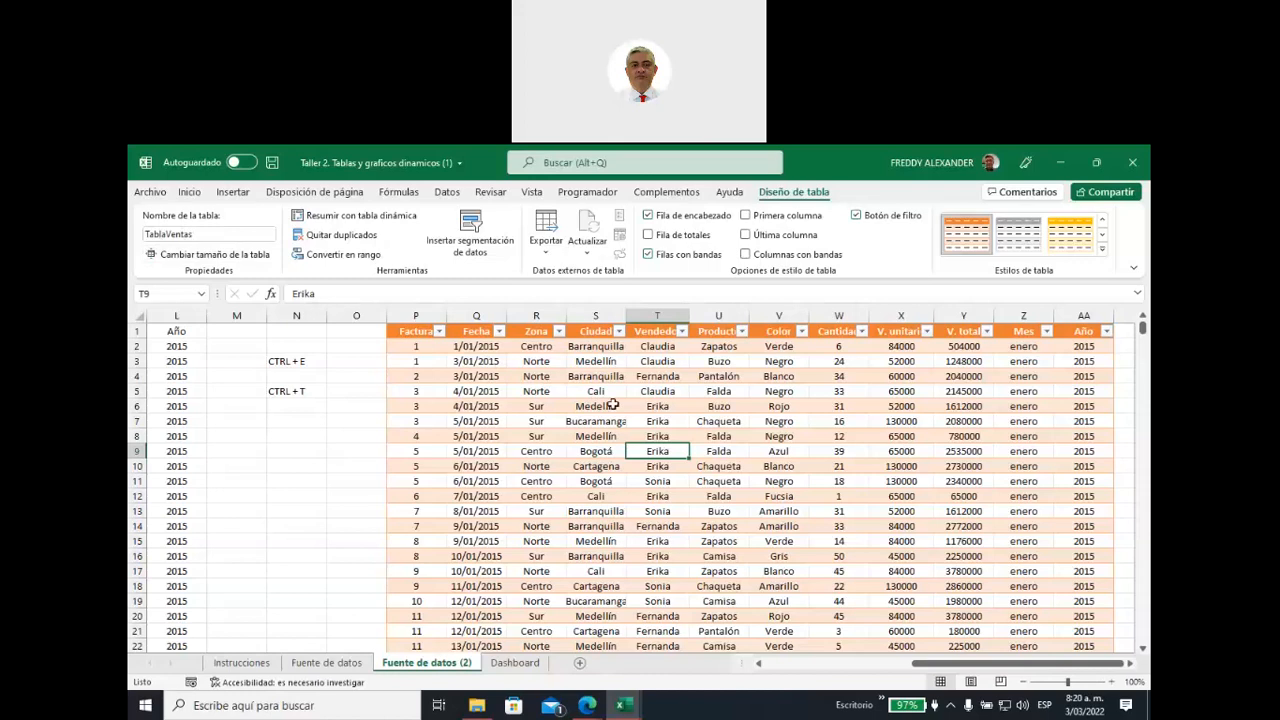
pyautogui.click(204, 233)
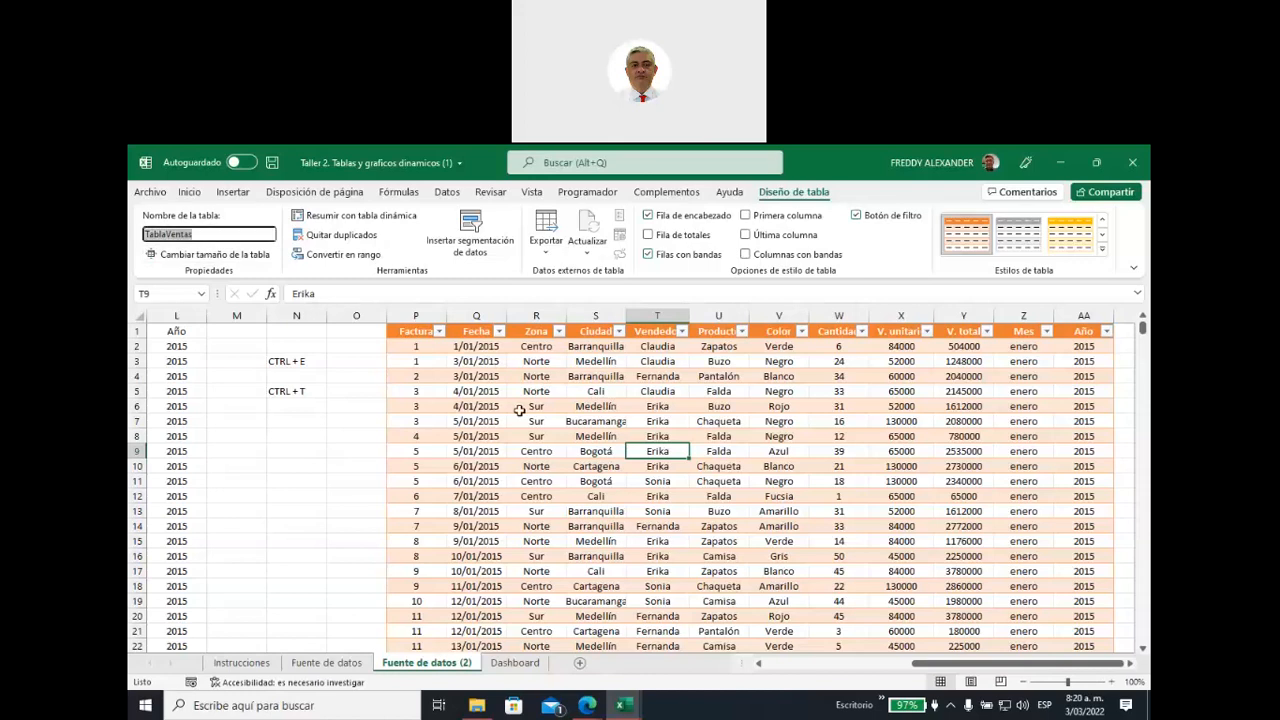
pyautogui.click(203, 235)
# Jump from A1 to the last record in A2002, select row 2002 and compare it across both data sets
pyautogui.moveTo(916, 669); pyautogui.dragTo(762, 673)
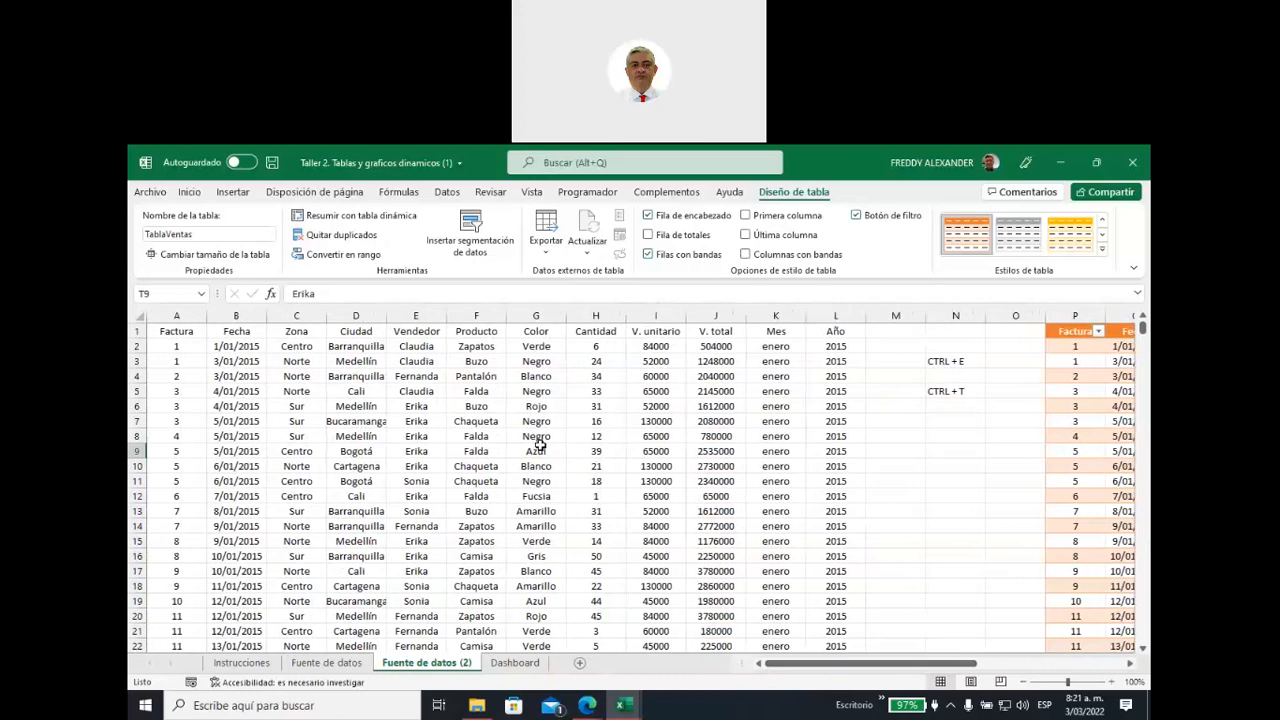
pyautogui.click(176, 331)
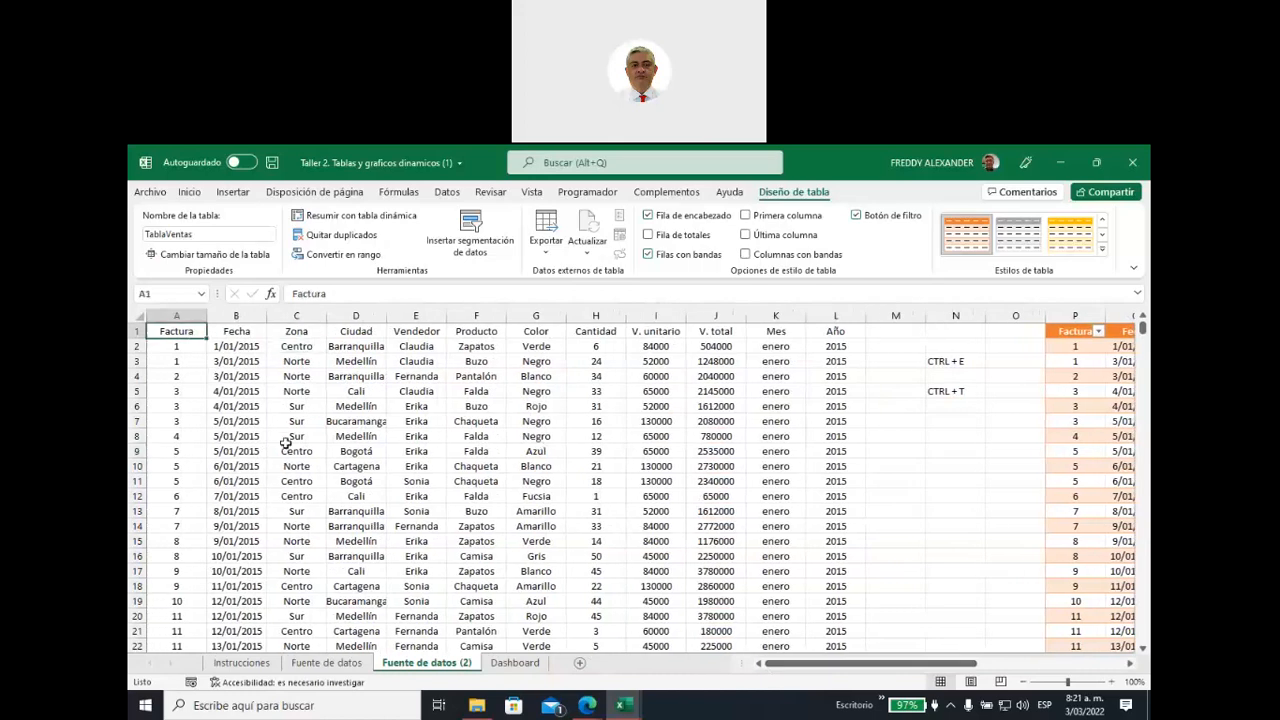
pyautogui.hotkey('ctrl', 'Down')
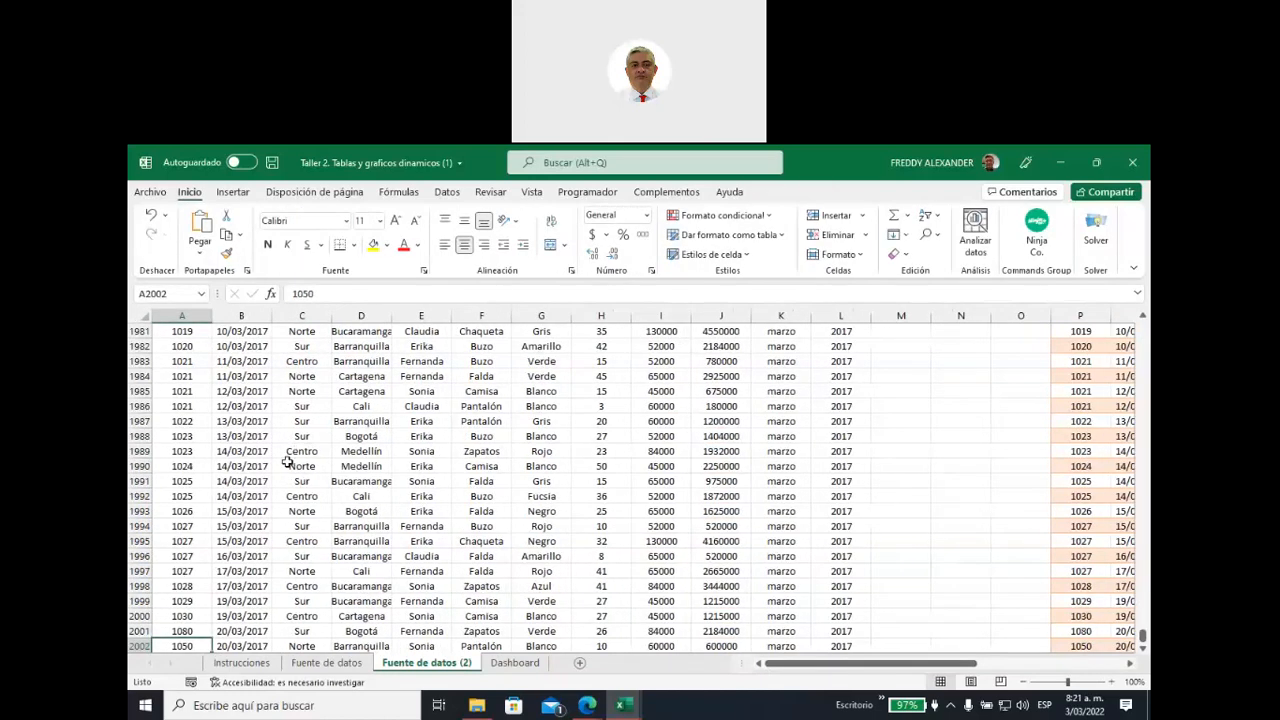
pyautogui.scroll(-3, 280, 462)
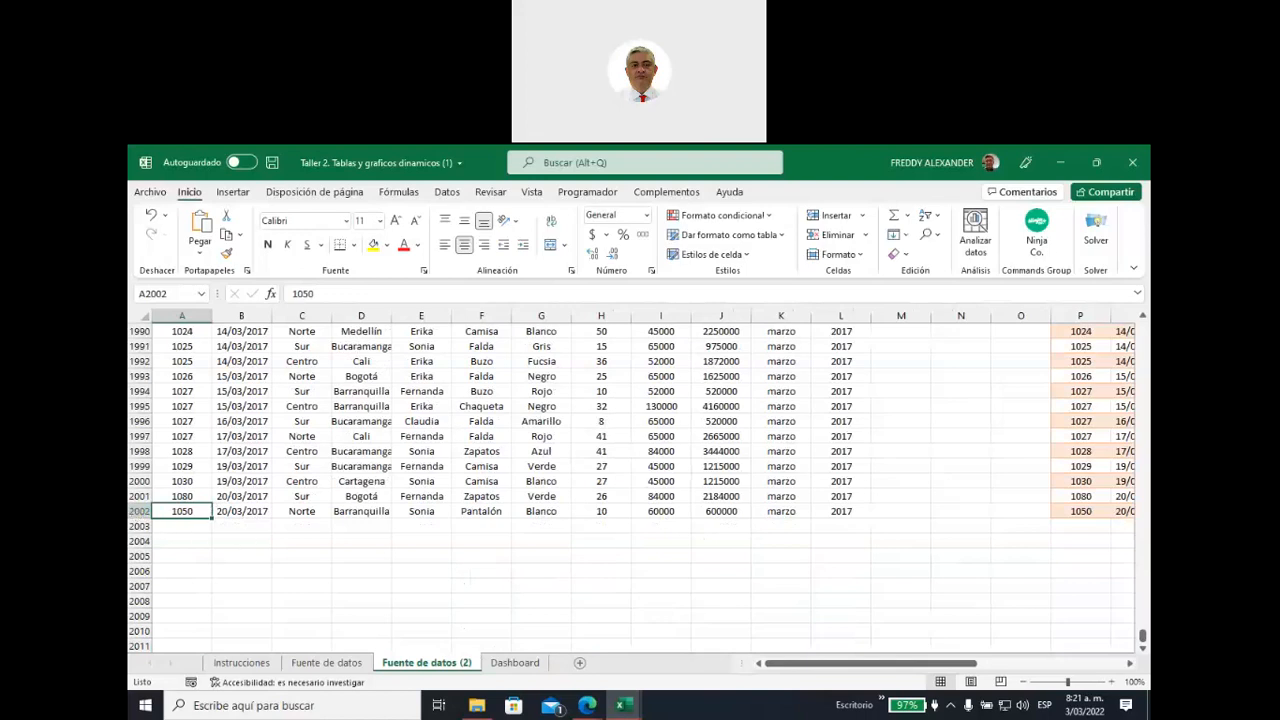
pyautogui.click(137, 511)
pyautogui.moveTo(785, 667); pyautogui.dragTo(892, 667)
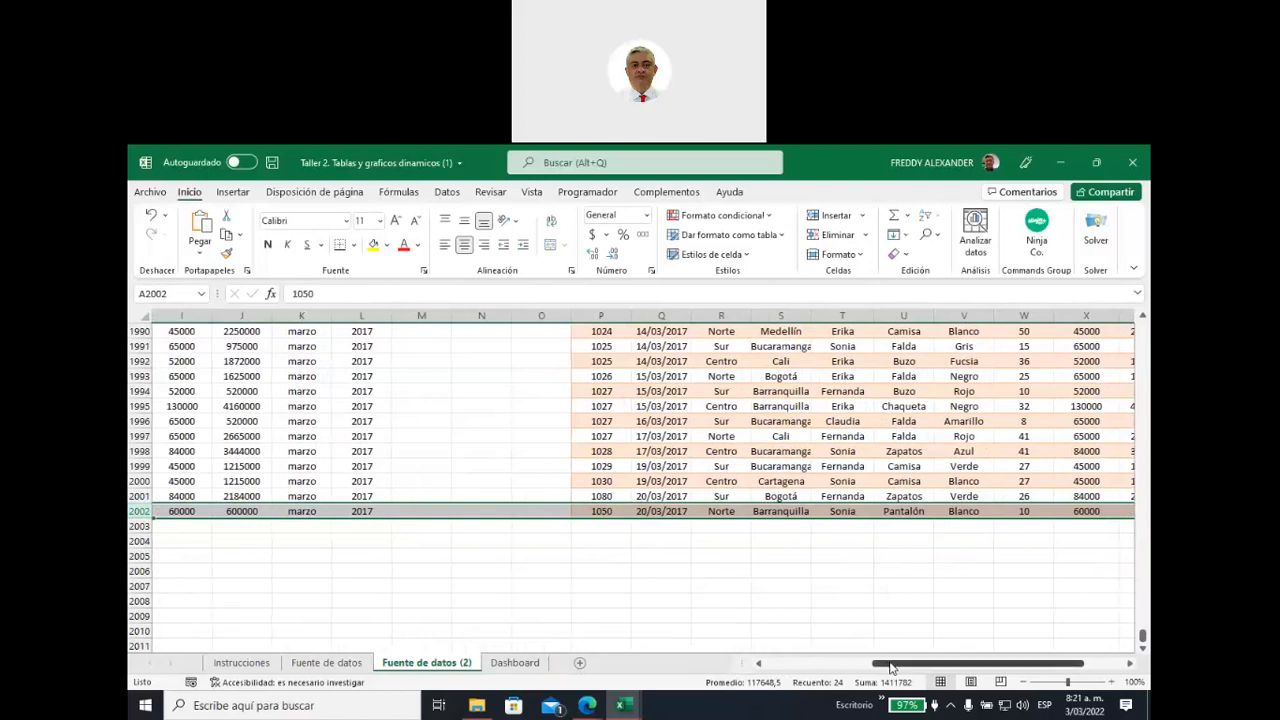
pyautogui.moveTo(892, 667); pyautogui.dragTo(784, 667)
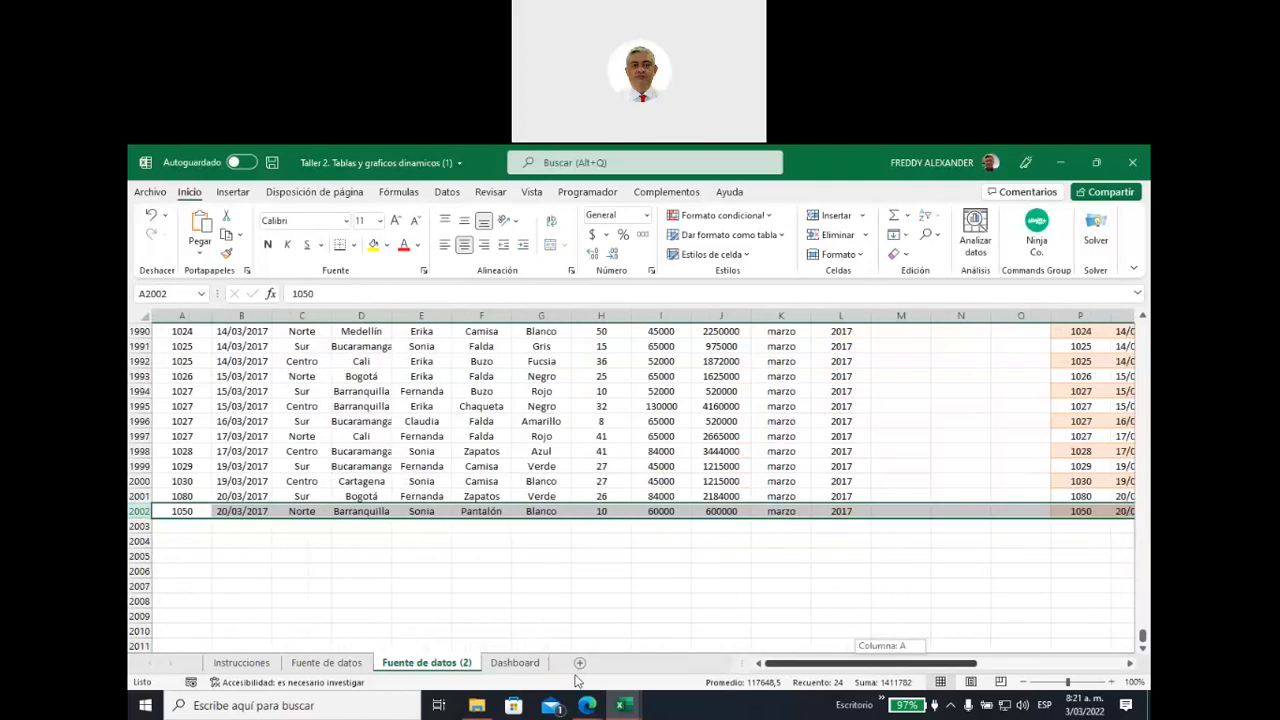
# Enter 1051 in the Factura column at A2003, directly below the ventas range
pyautogui.click(174, 528)
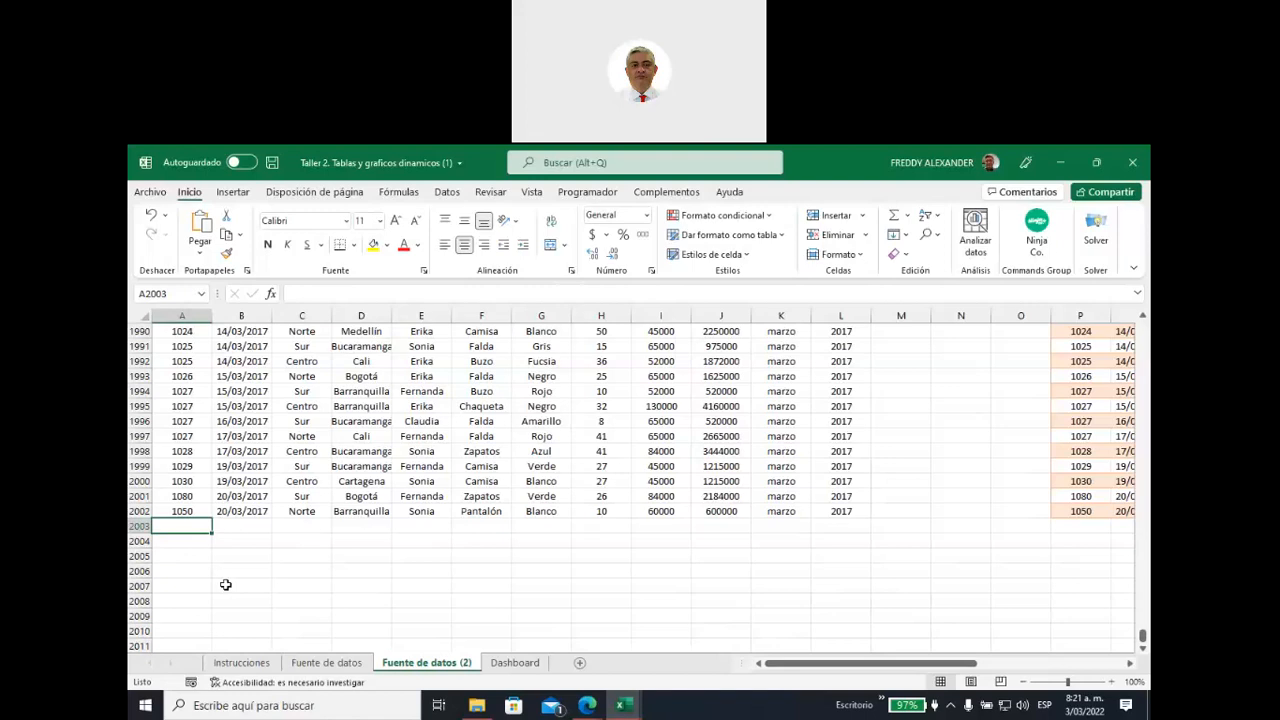
pyautogui.write('10')
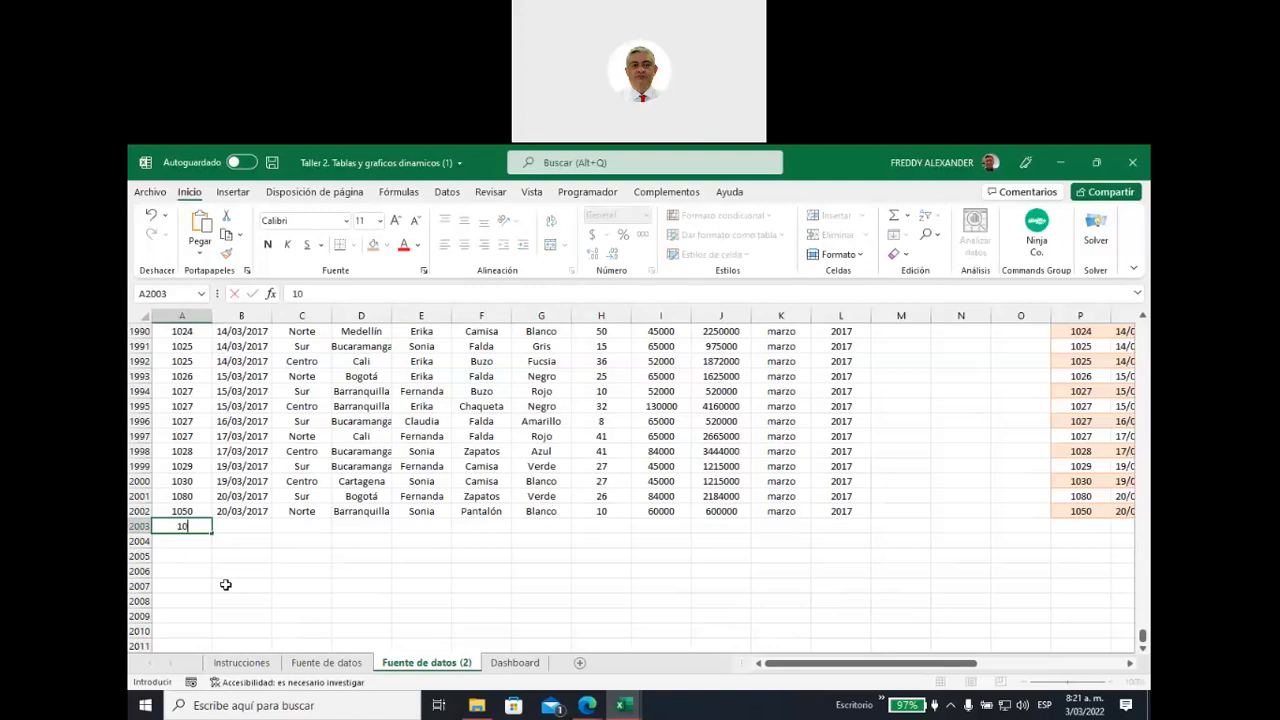
pyautogui.write('5g1')
pyautogui.press('BackSpace')
pyautogui.press('BackSpace')
pyautogui.write('1')
pyautogui.click(248, 571)
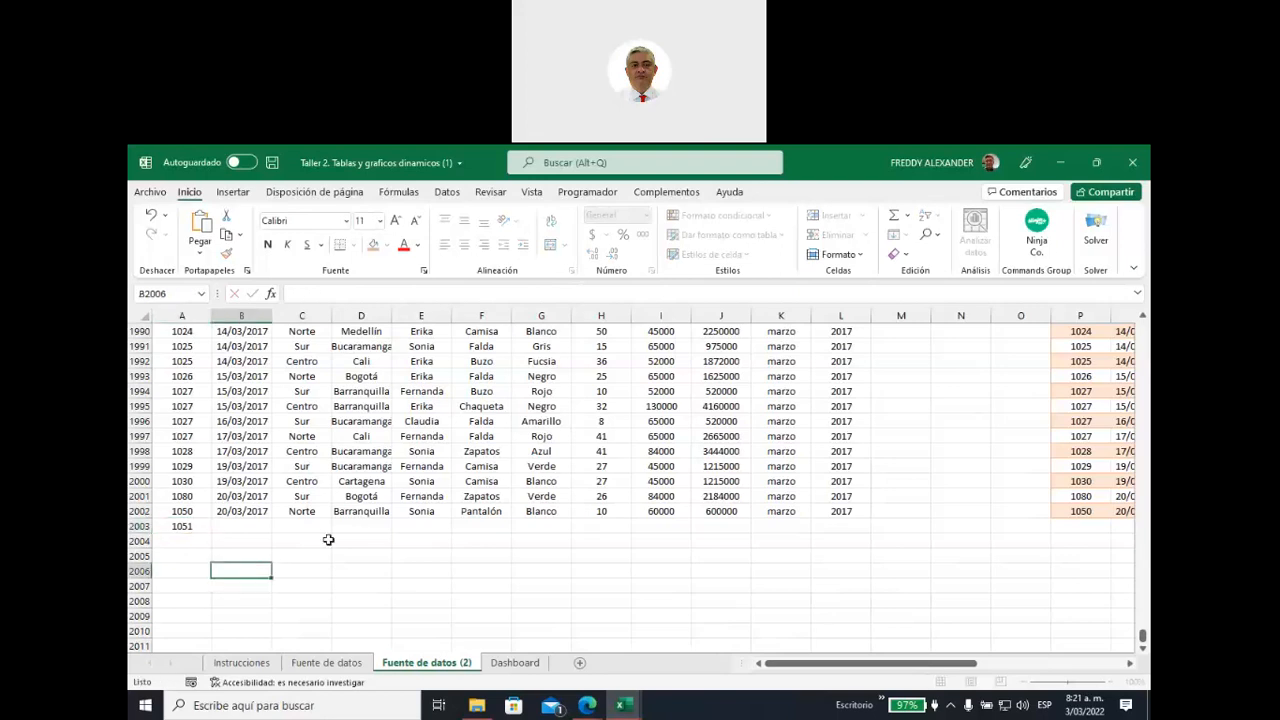
# Examine the new record in row 2003 of the ventas data, from A2003 across to column L
pyautogui.click(176, 525)
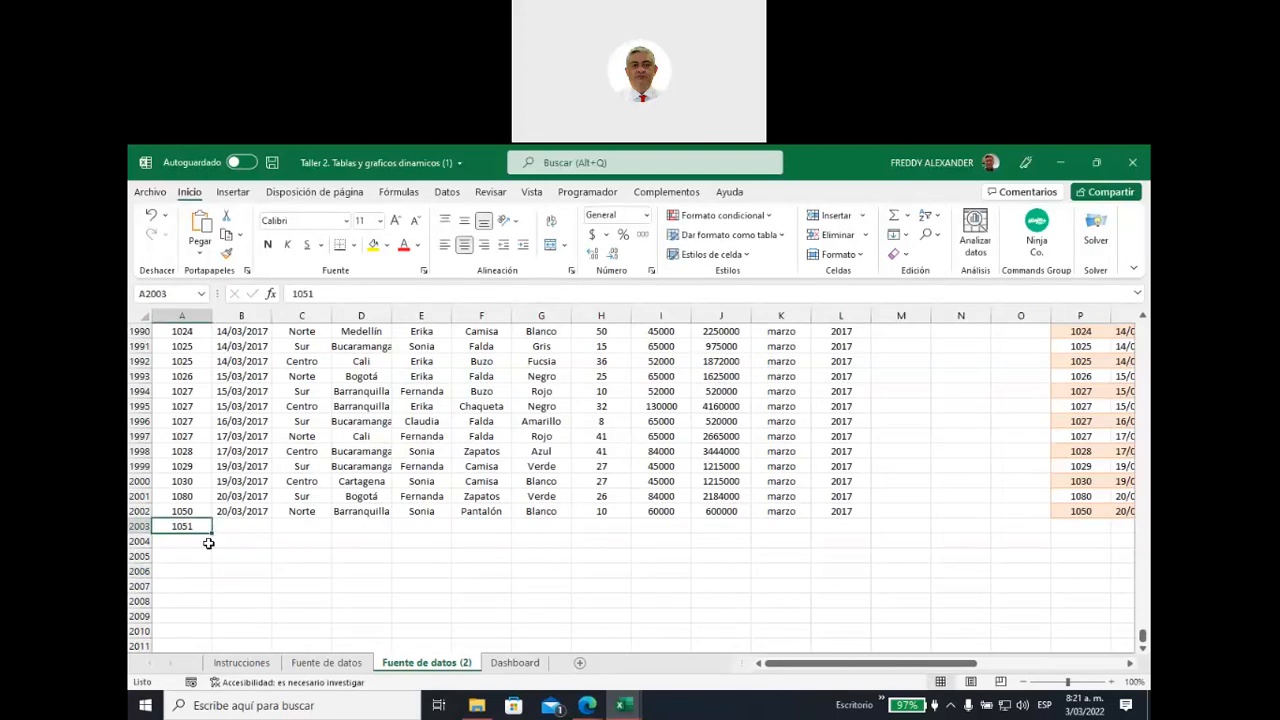
pyautogui.moveTo(226, 527); pyautogui.dragTo(837, 514)
pyautogui.click(780, 567)
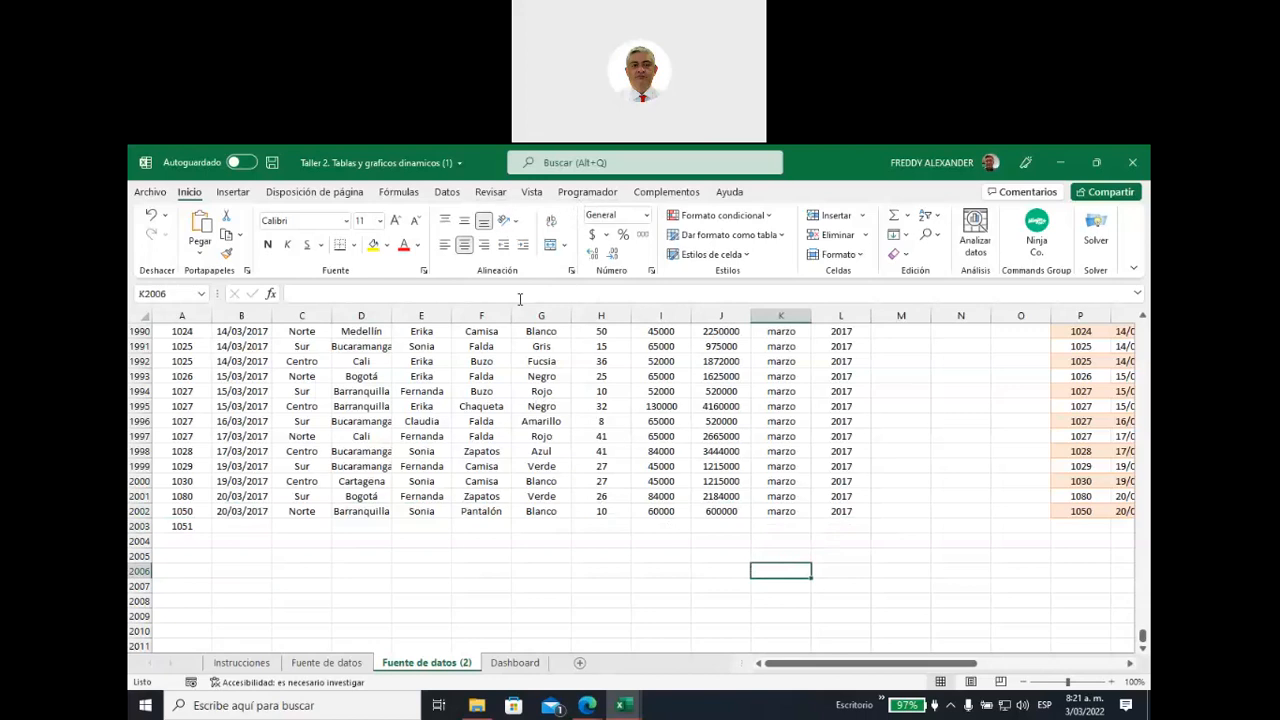
# Open the name manager and check the range that ventas refers to against the rows of data on the sheet
pyautogui.click(400, 192)
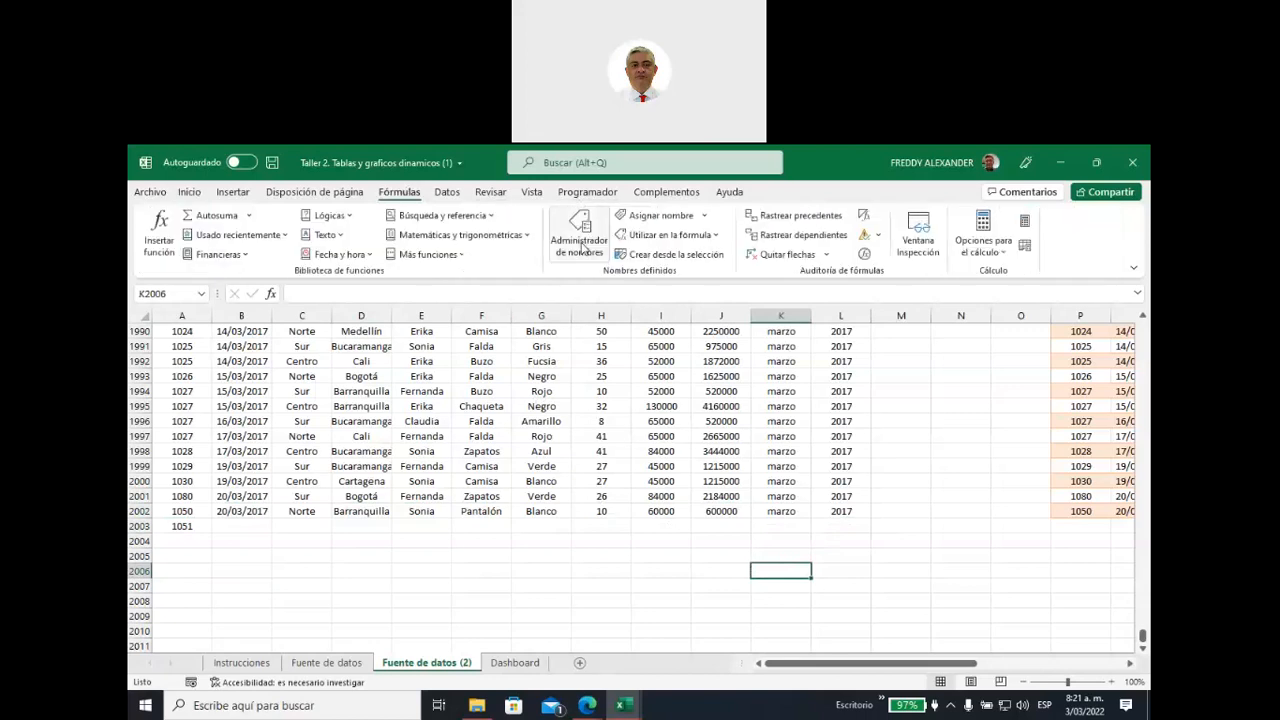
pyautogui.click(583, 248)
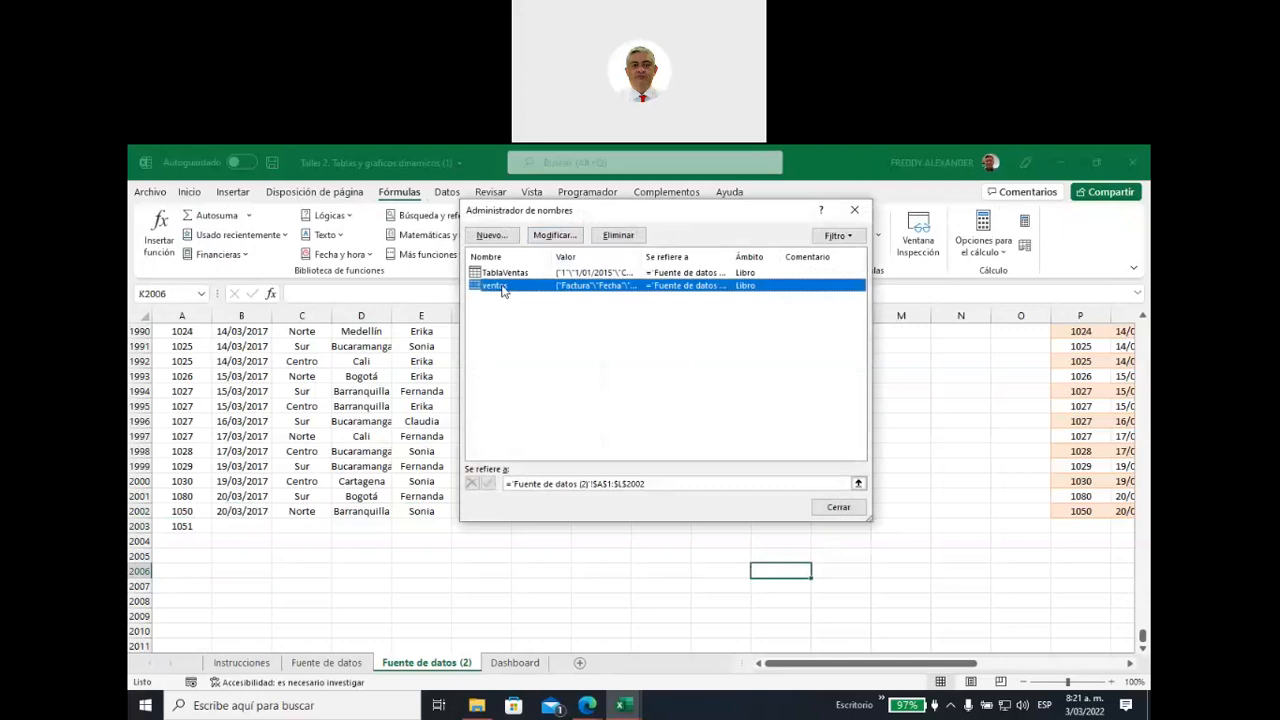
pyautogui.click(681, 481)
pyautogui.moveTo(674, 485); pyautogui.dragTo(503, 485)
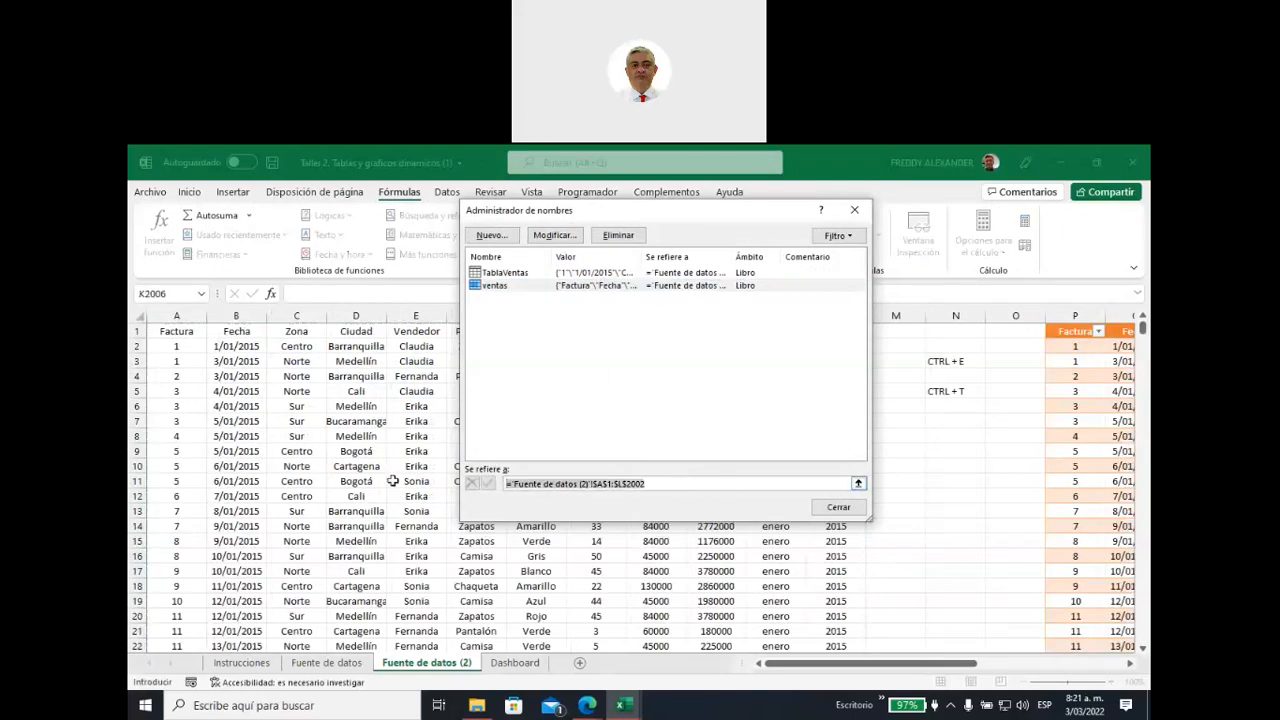
pyautogui.scroll(-4, 385, 478)
pyautogui.scroll(-11, 385, 478)
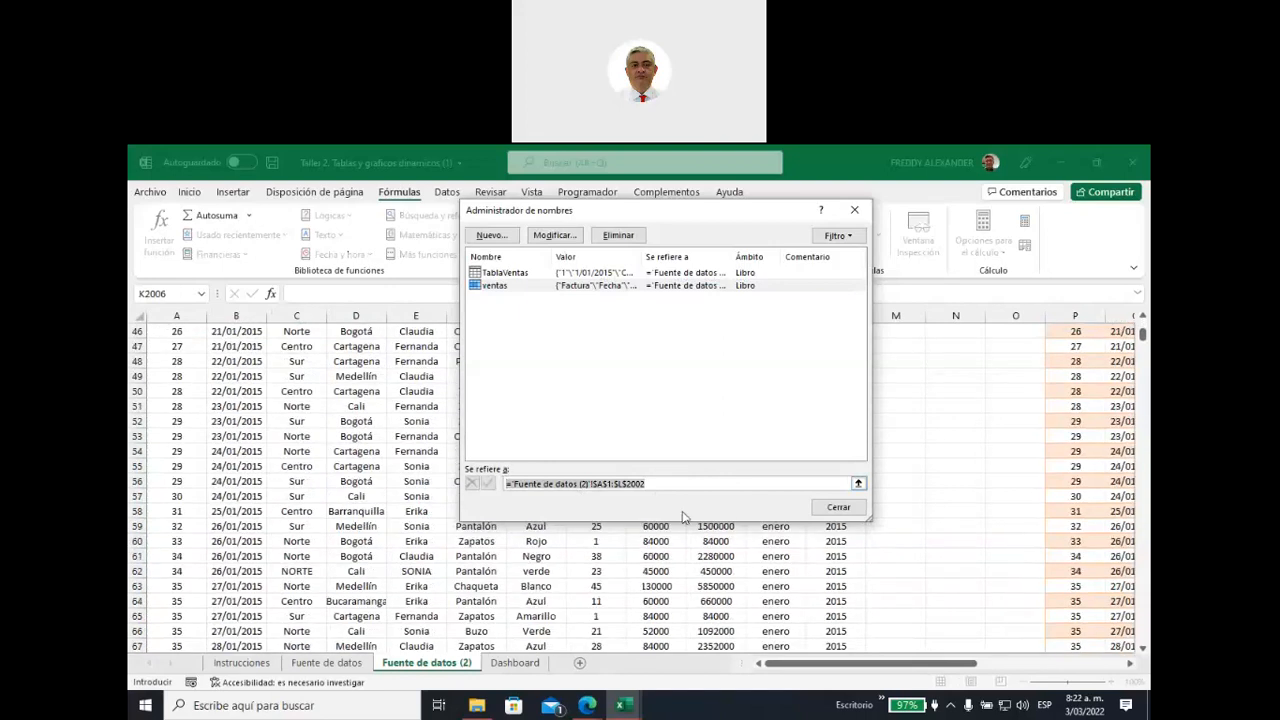
pyautogui.click(707, 487)
pyautogui.scroll(-7, 440, 515)
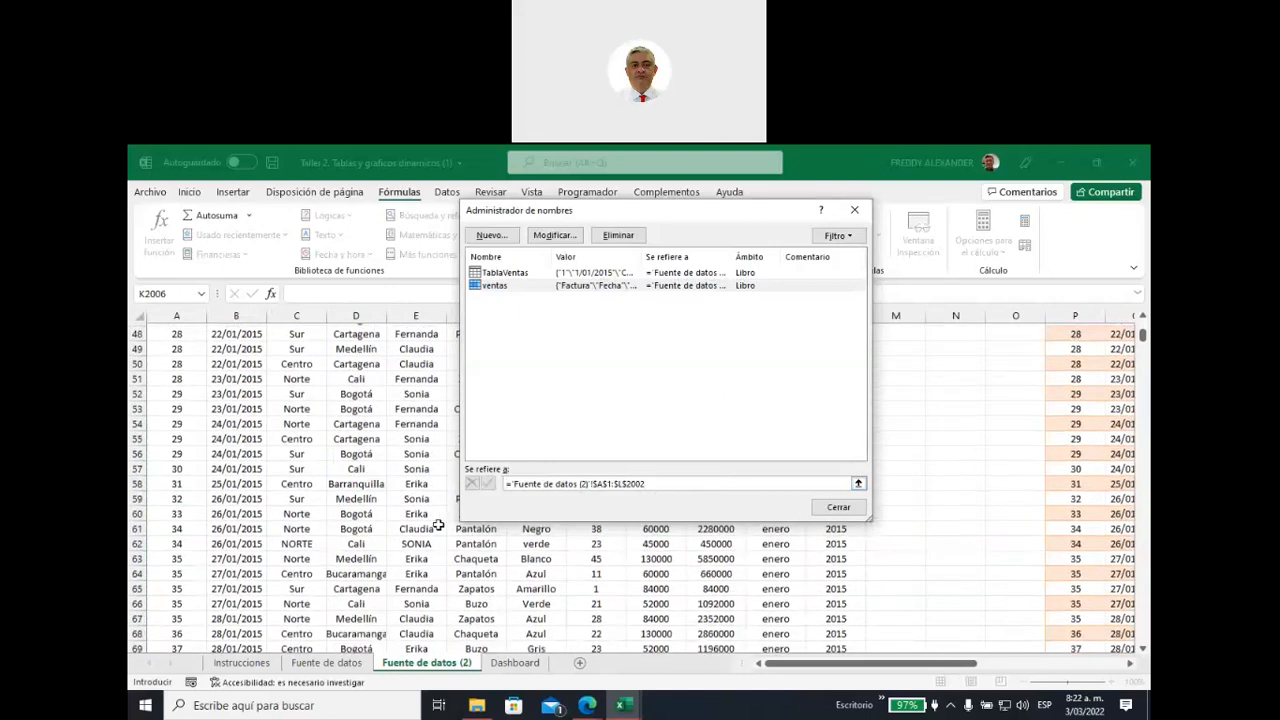
pyautogui.scroll(-20, 432, 528)
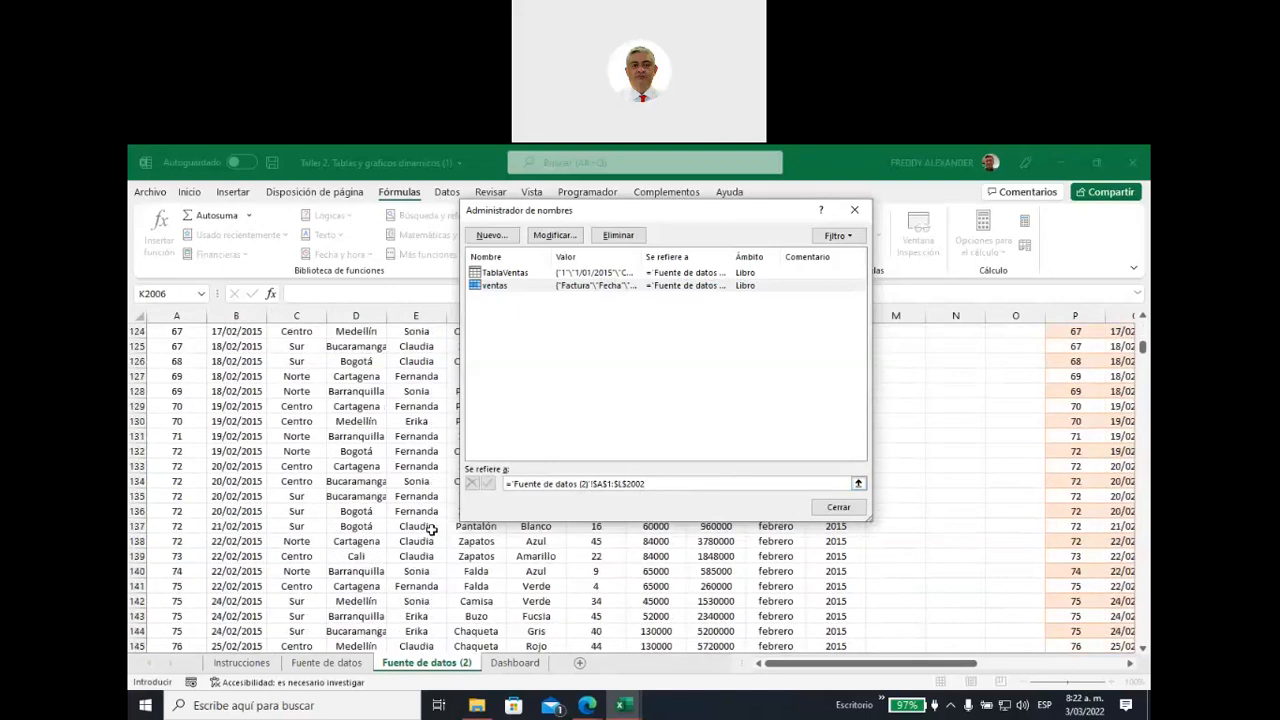
pyautogui.scroll(-17, 432, 528)
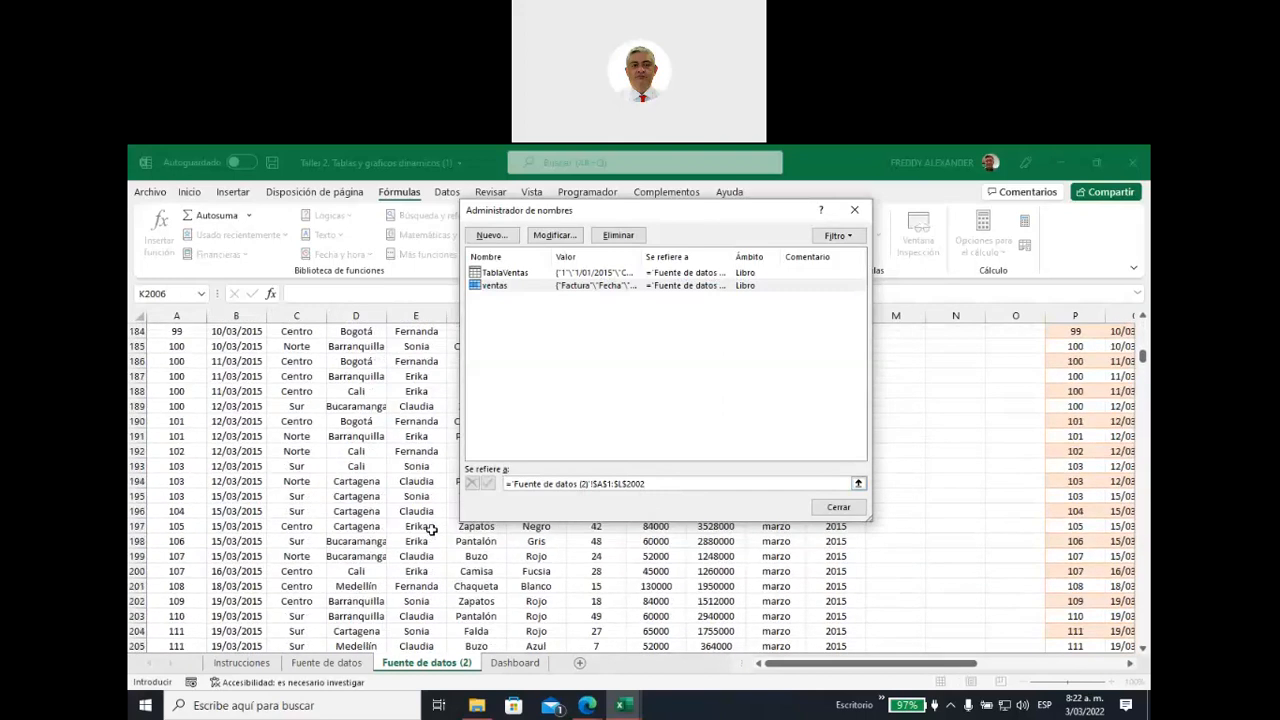
pyautogui.scroll(-19, 432, 528)
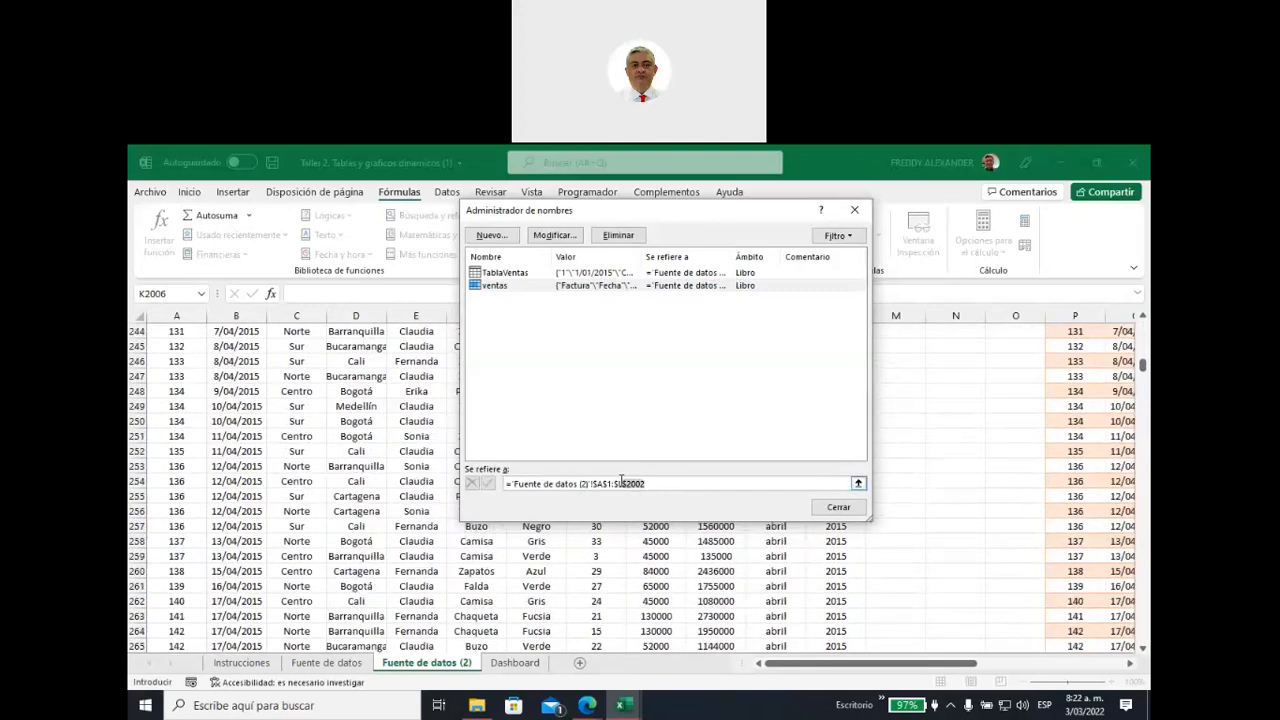
pyautogui.scroll(-20, 282, 548)
pyautogui.scroll(-20, 285, 548)
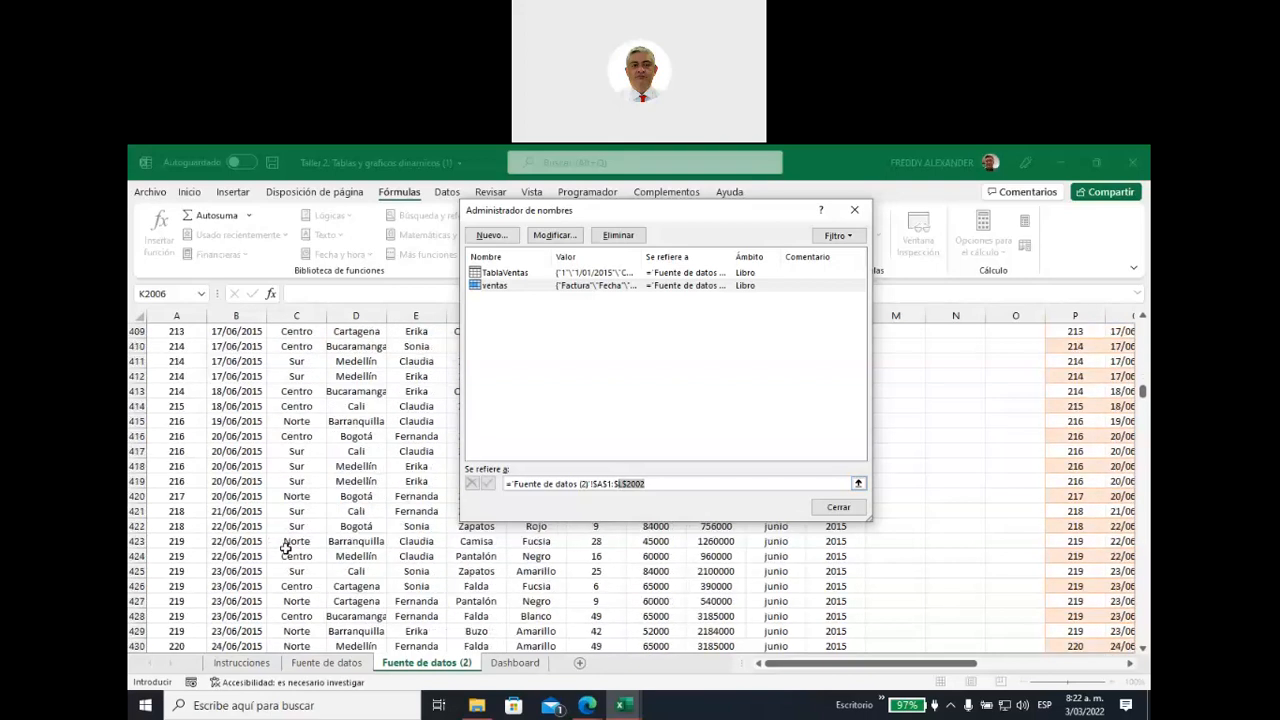
pyautogui.scroll(-20, 285, 548)
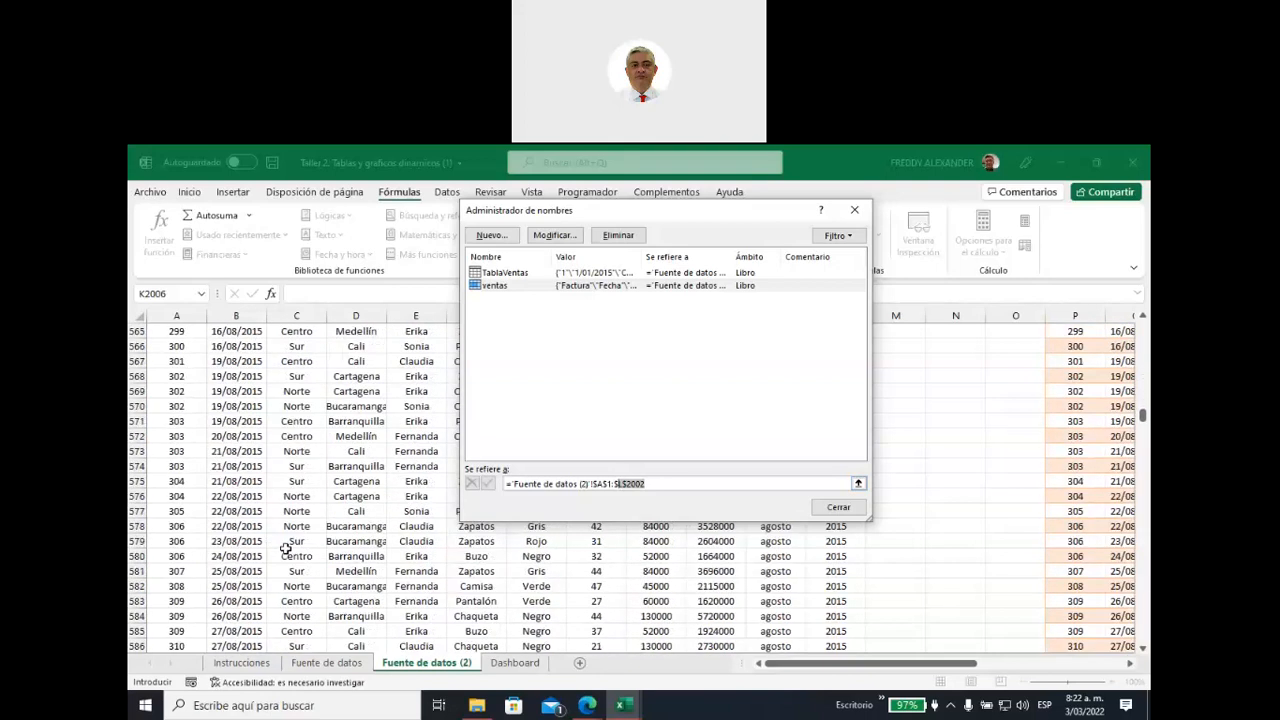
pyautogui.scroll(-20, 285, 548)
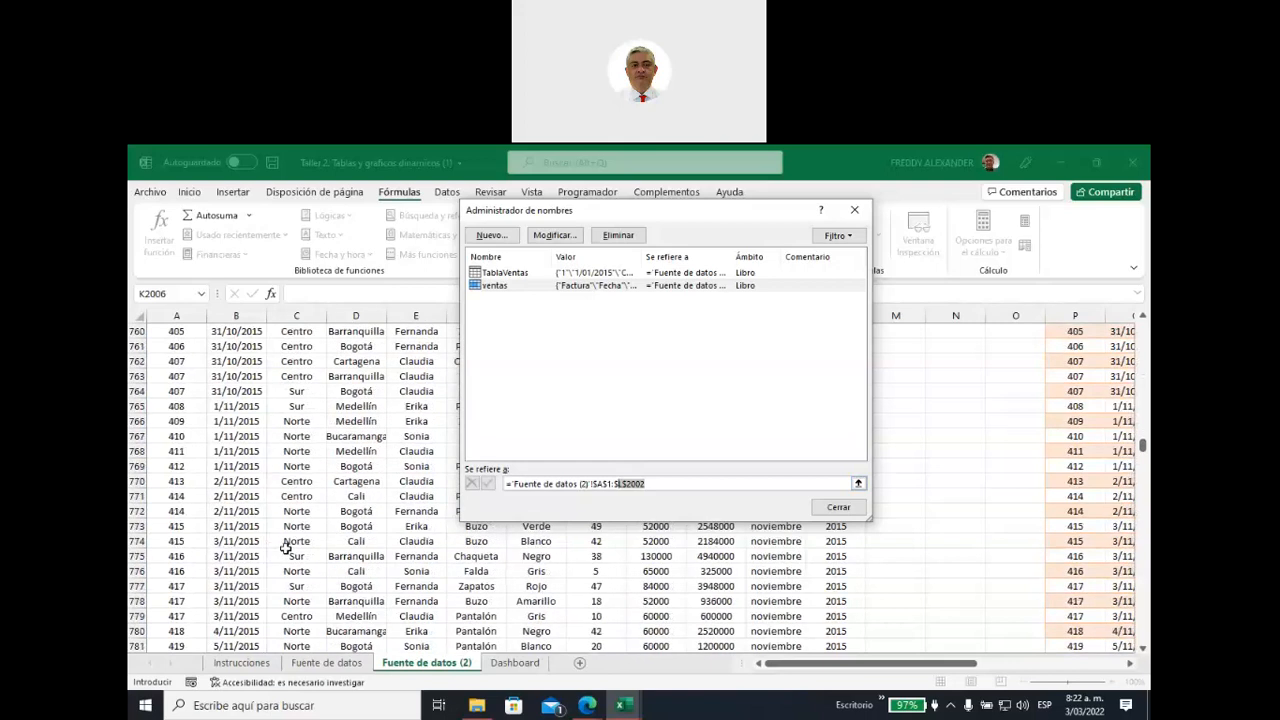
pyautogui.scroll(-20, 285, 548)
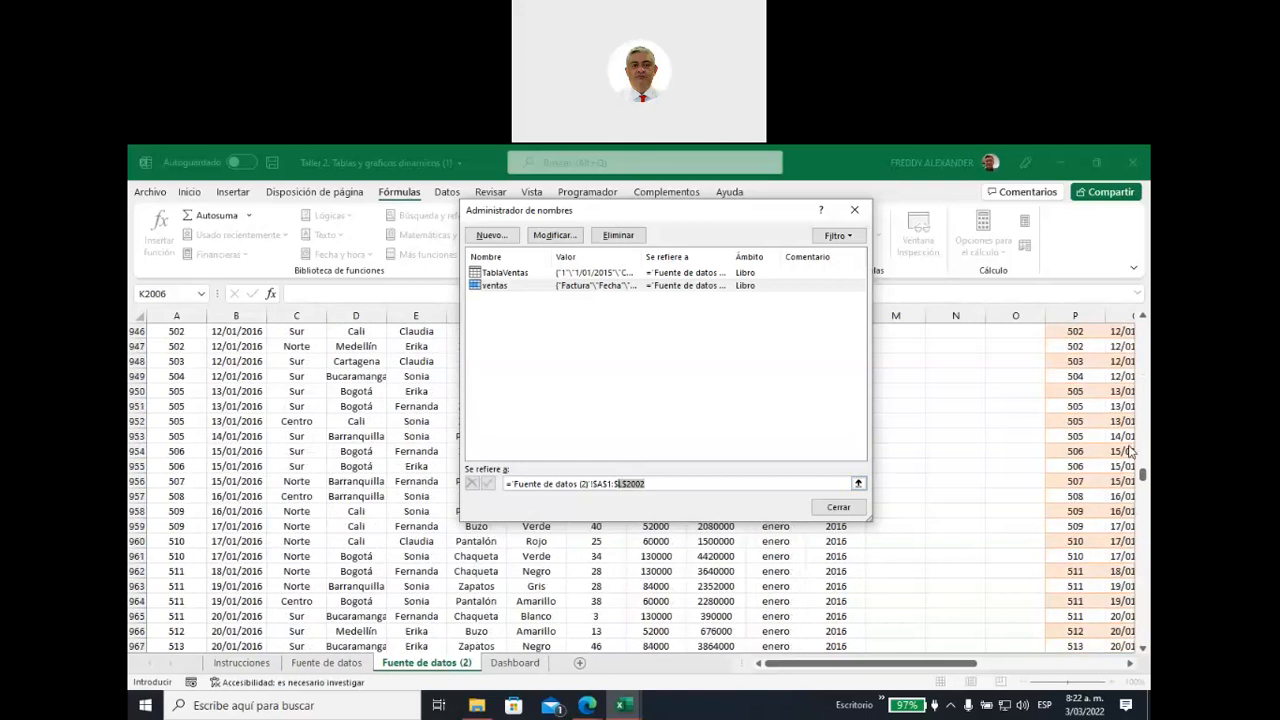
pyautogui.click(1143, 476)
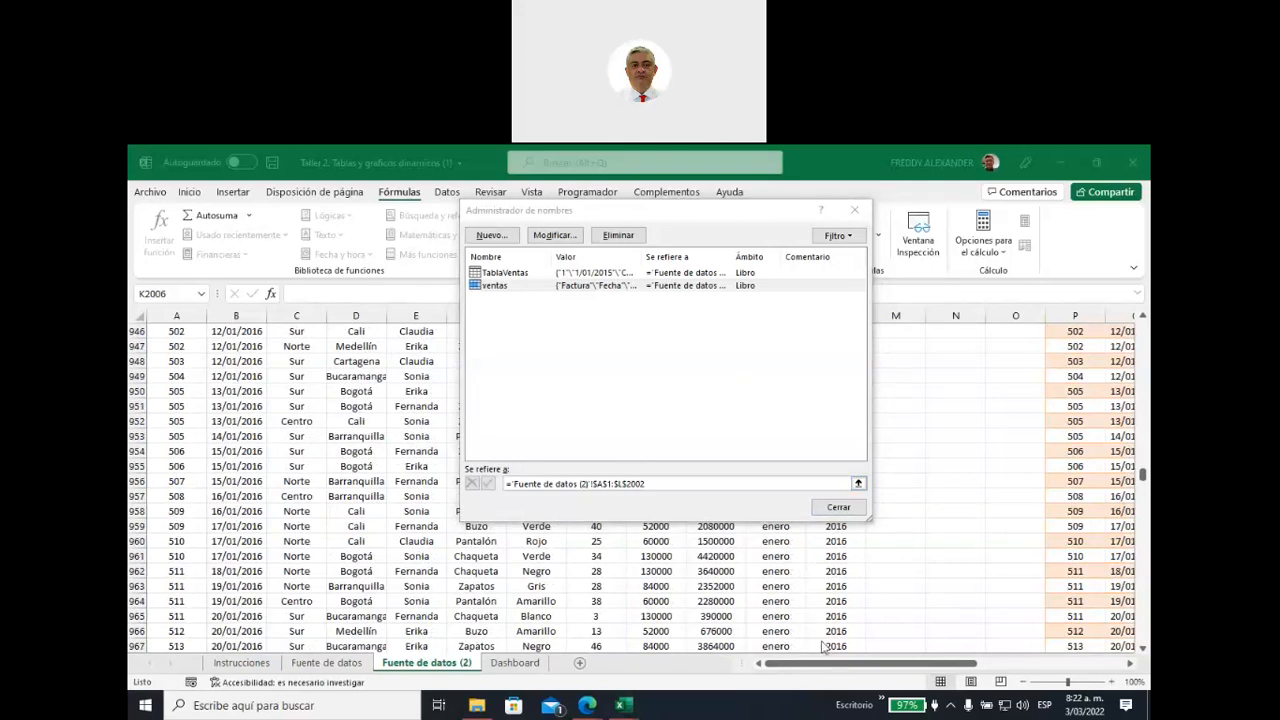
pyautogui.click(663, 483)
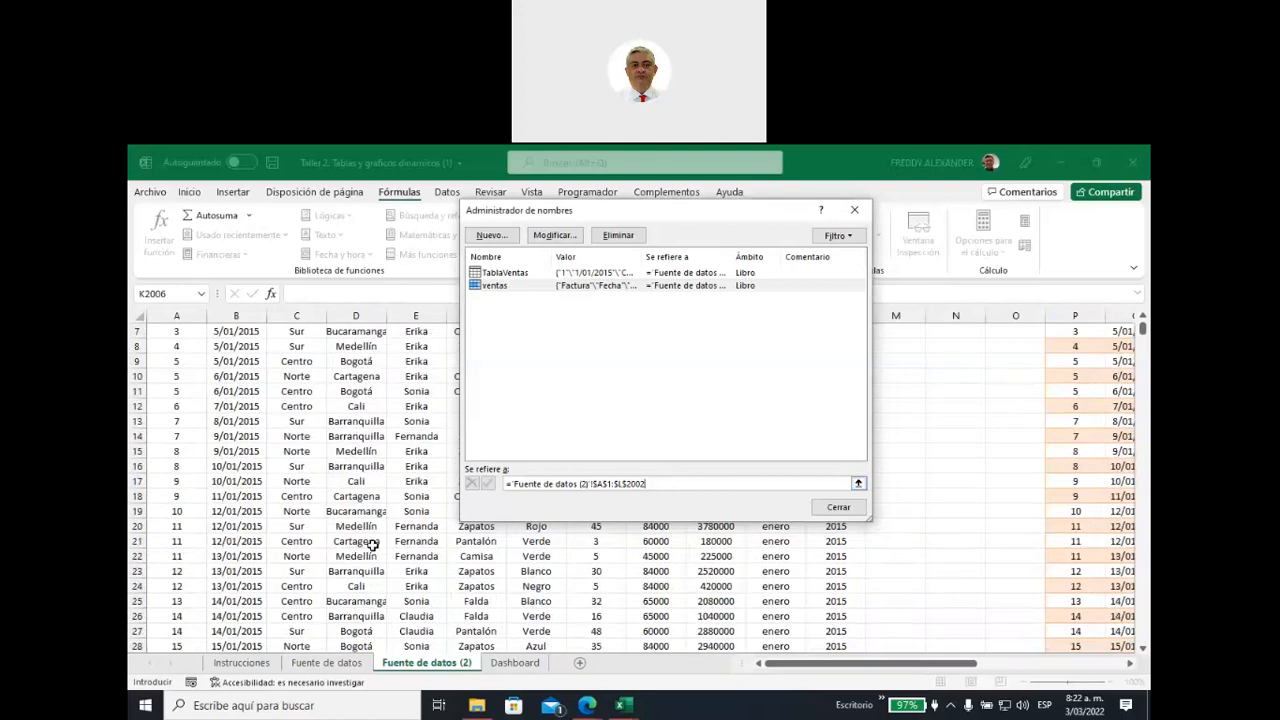
pyautogui.hotkey('ctrl', 'Down')
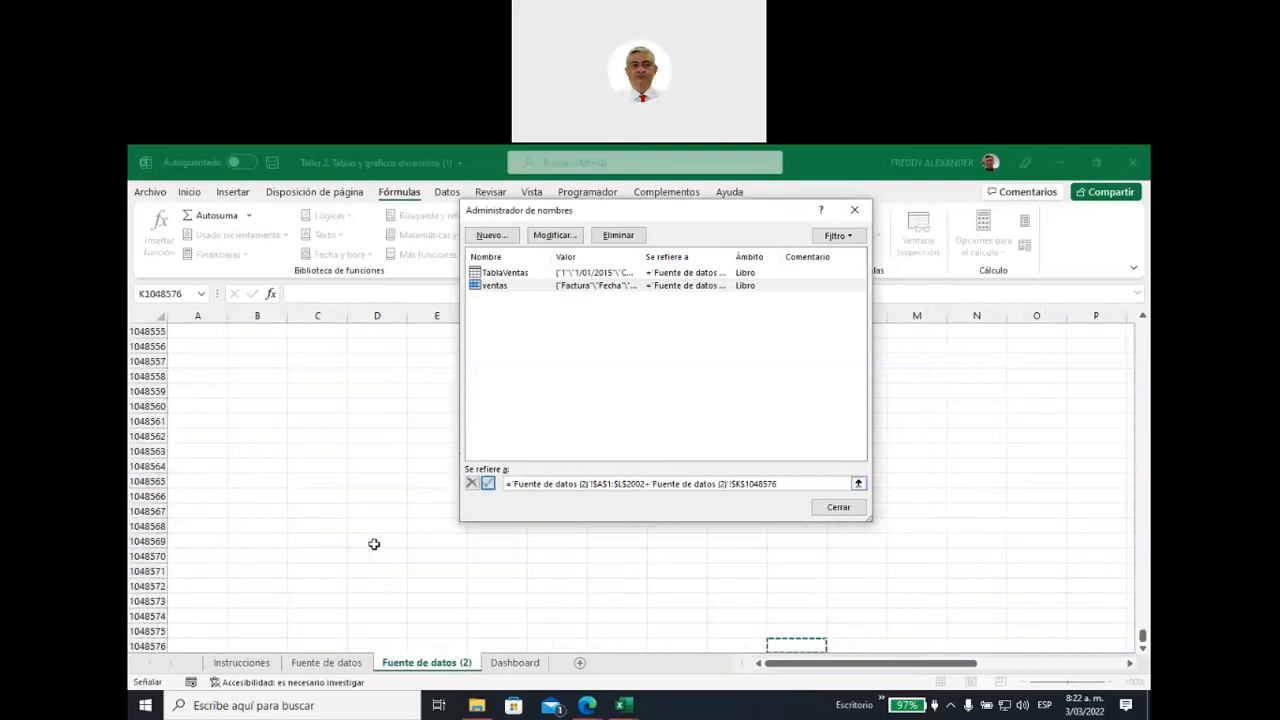
pyautogui.press('BackSpace')
pyautogui.press('BackSpace')
pyautogui.press('BackSpace')
pyautogui.press('BackSpace')
pyautogui.press('BackSpace')
pyautogui.press('BackSpace')
pyautogui.press('BackSpace')
pyautogui.press('BackSpace')
pyautogui.press('BackSpace')
pyautogui.press('BackSpace')
pyautogui.press('BackSpace')
pyautogui.press('BackSpace')
pyautogui.press('BackSpace')
pyautogui.press('BackSpace')
pyautogui.press('BackSpace')
pyautogui.press('BackSpace')
pyautogui.press('BackSpace')
pyautogui.press('BackSpace')
pyautogui.press('BackSpace')
pyautogui.press('BackSpace')
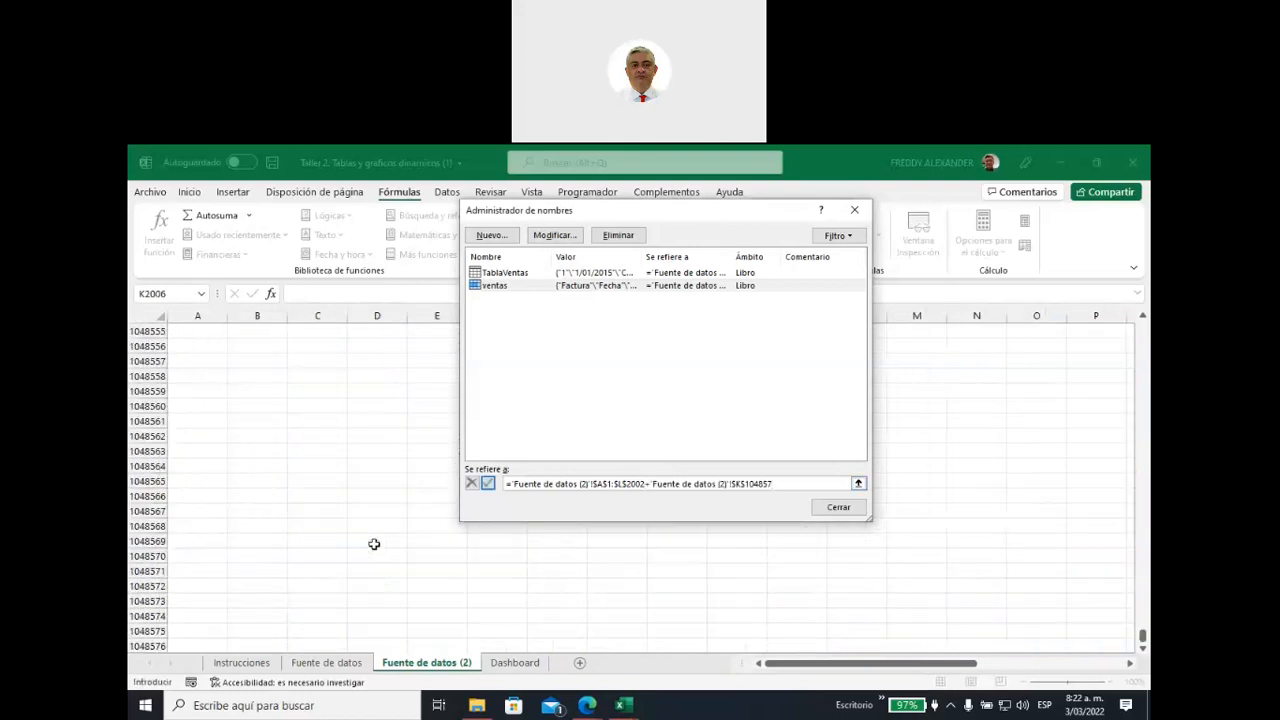
pyautogui.press('BackSpace')
pyautogui.write('2')
# Close the name manager without saving the changes made to the ventas reference
pyautogui.scroll(12, 374, 520)
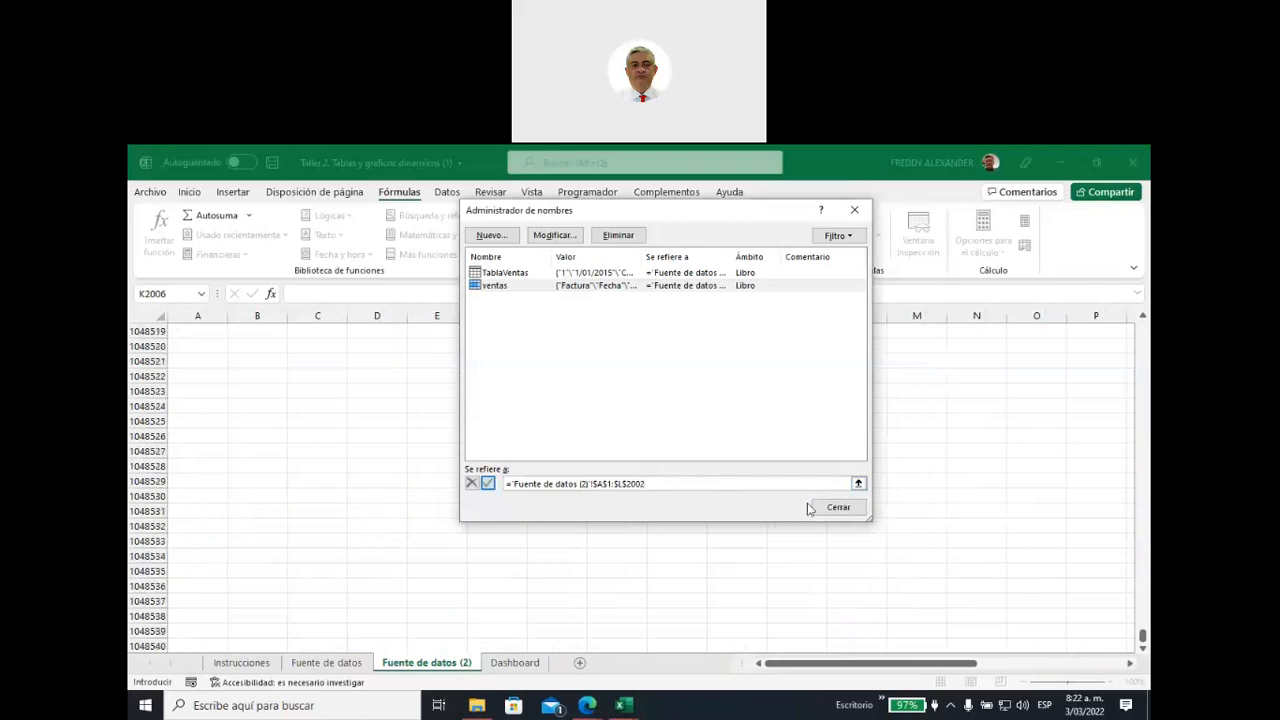
pyautogui.click(838, 507)
pyautogui.click(680, 466)
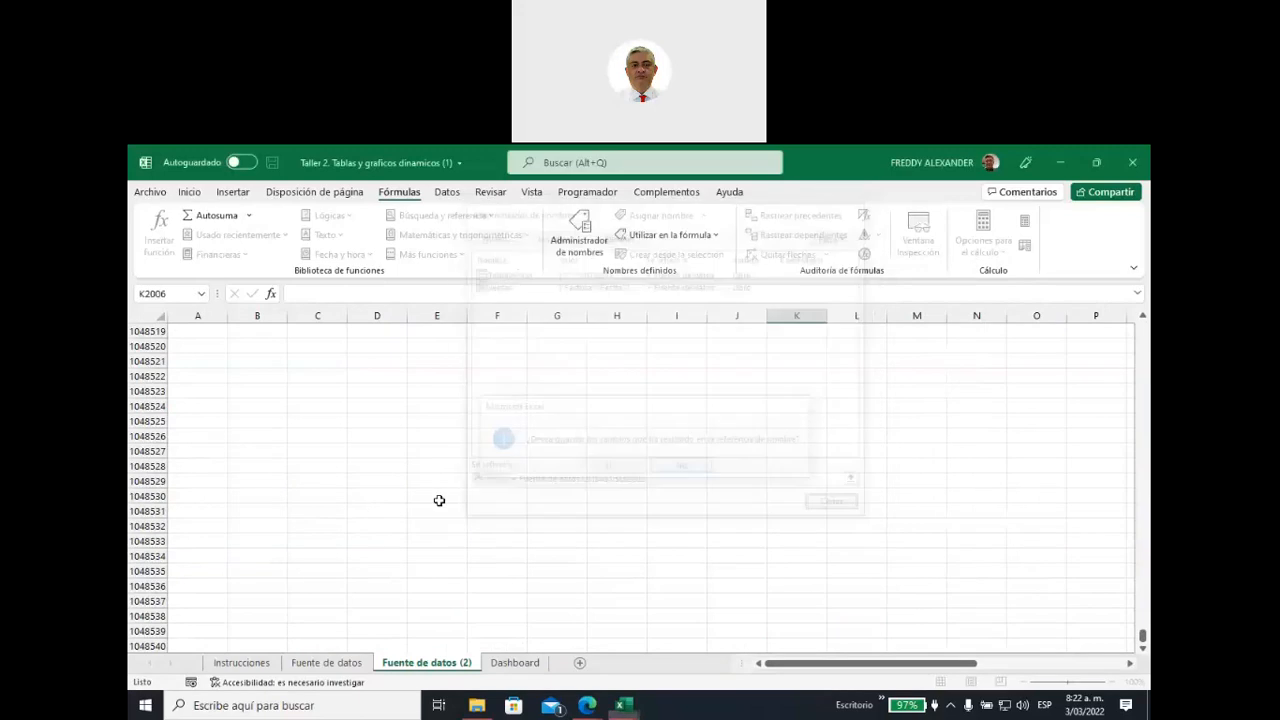
# Return from the bottom of the sheet to the last ventas records and select A2003
pyautogui.press('Up')
pyautogui.press('Up')
pyautogui.press('Up')
pyautogui.press('Up')
pyautogui.press('Up')
pyautogui.press('Up')
pyautogui.press('Up')
pyautogui.press('Up')
pyautogui.press('Up')
pyautogui.press('Up')
pyautogui.press('Up')
pyautogui.press('Up')
pyautogui.press('Up')
pyautogui.press('Up')
pyautogui.press('Up')
pyautogui.press('Up')
pyautogui.press('Up')
pyautogui.press('Up')
pyautogui.press('Up')
pyautogui.press('Up')
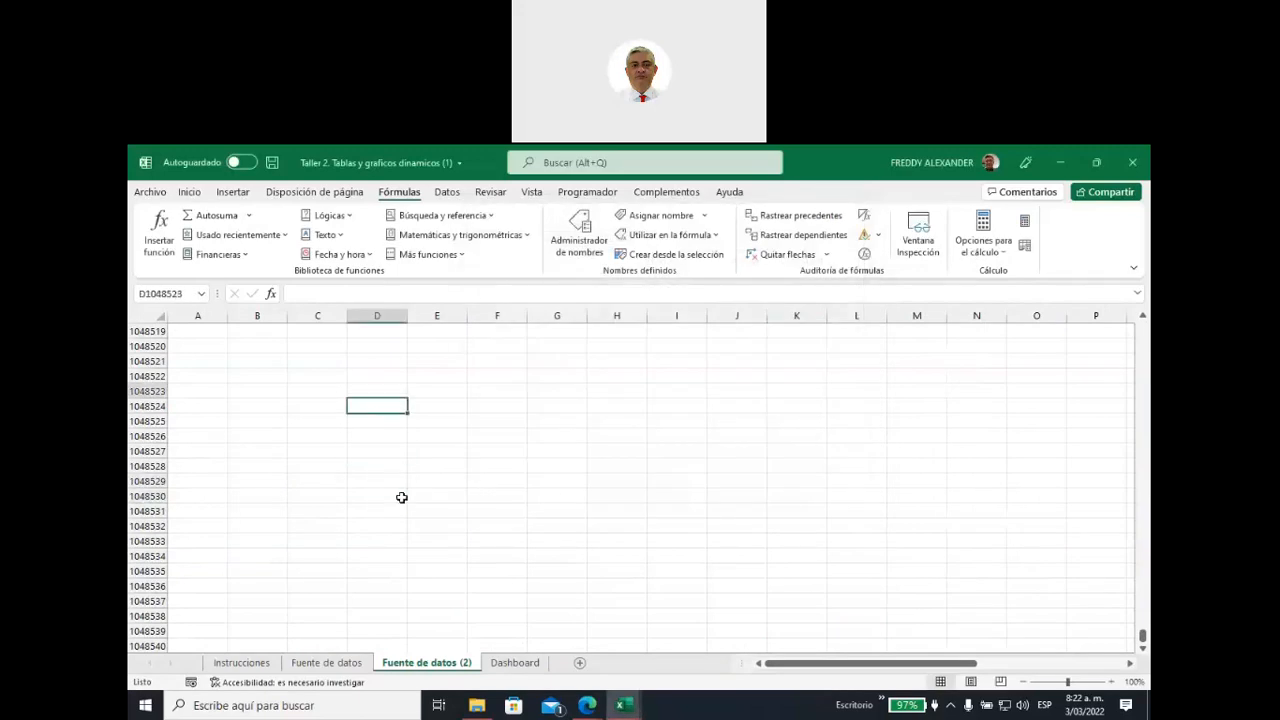
pyautogui.press('Up')
pyautogui.press('Up')
pyautogui.press('Up')
pyautogui.press('Up')
pyautogui.press('Up')
pyautogui.press('Up')
pyautogui.press('Up')
pyautogui.press('Up')
pyautogui.press('Up')
pyautogui.press('Up')
pyautogui.press('Up')
pyautogui.press('Up')
pyautogui.press('Up')
pyautogui.press('Up')
pyautogui.press('Up')
pyautogui.press('Up')
pyautogui.press('Up')
pyautogui.press('Up')
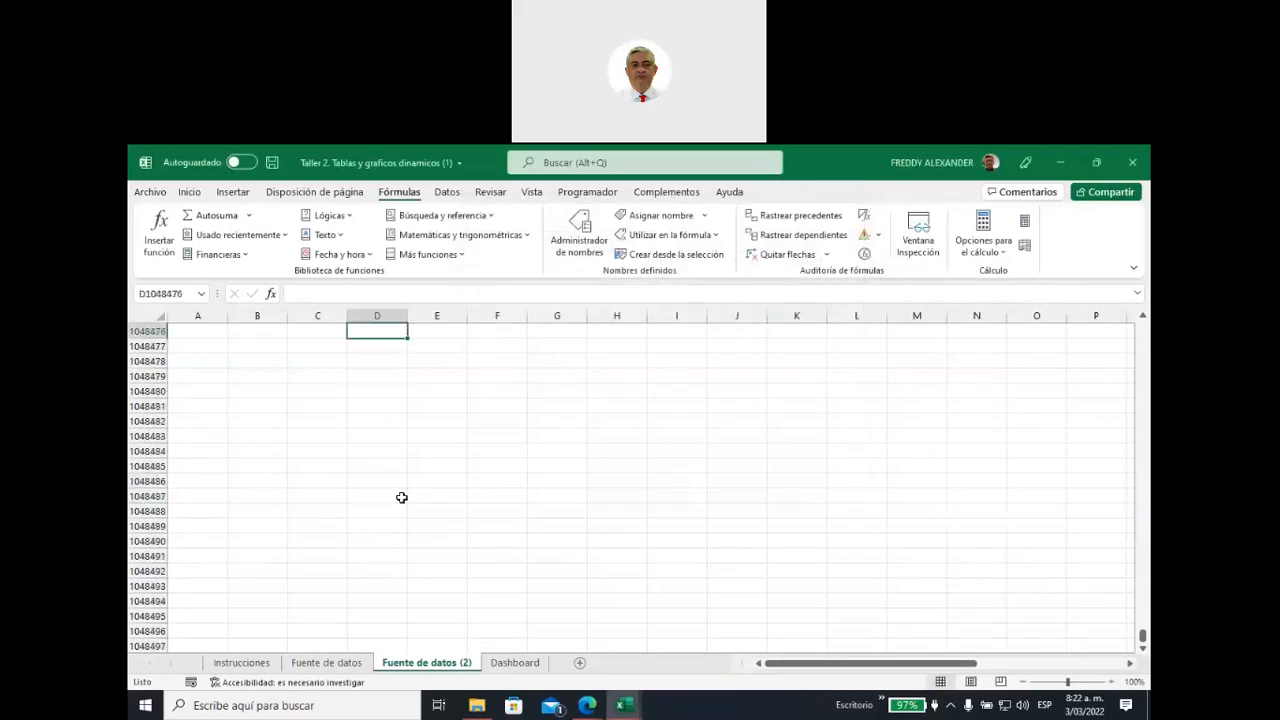
pyautogui.hotkey('ctrl', 'Up')
pyautogui.press('Left')
pyautogui.press('Left')
pyautogui.press('Left')
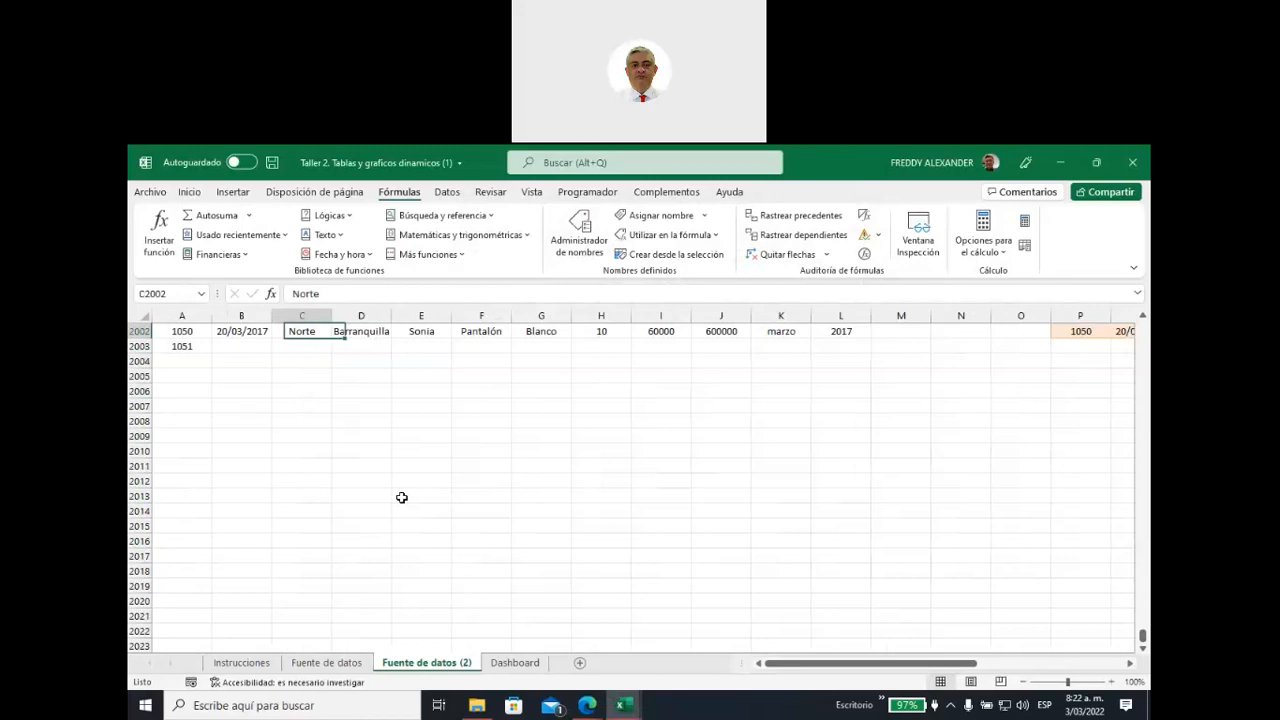
pyautogui.press('Up')
pyautogui.press('Up')
pyautogui.press('Up')
pyautogui.press('Up')
pyautogui.press('Up')
pyautogui.press('Down')
pyautogui.press('Down')
pyautogui.press('Down')
pyautogui.press('Down')
pyautogui.press('Down')
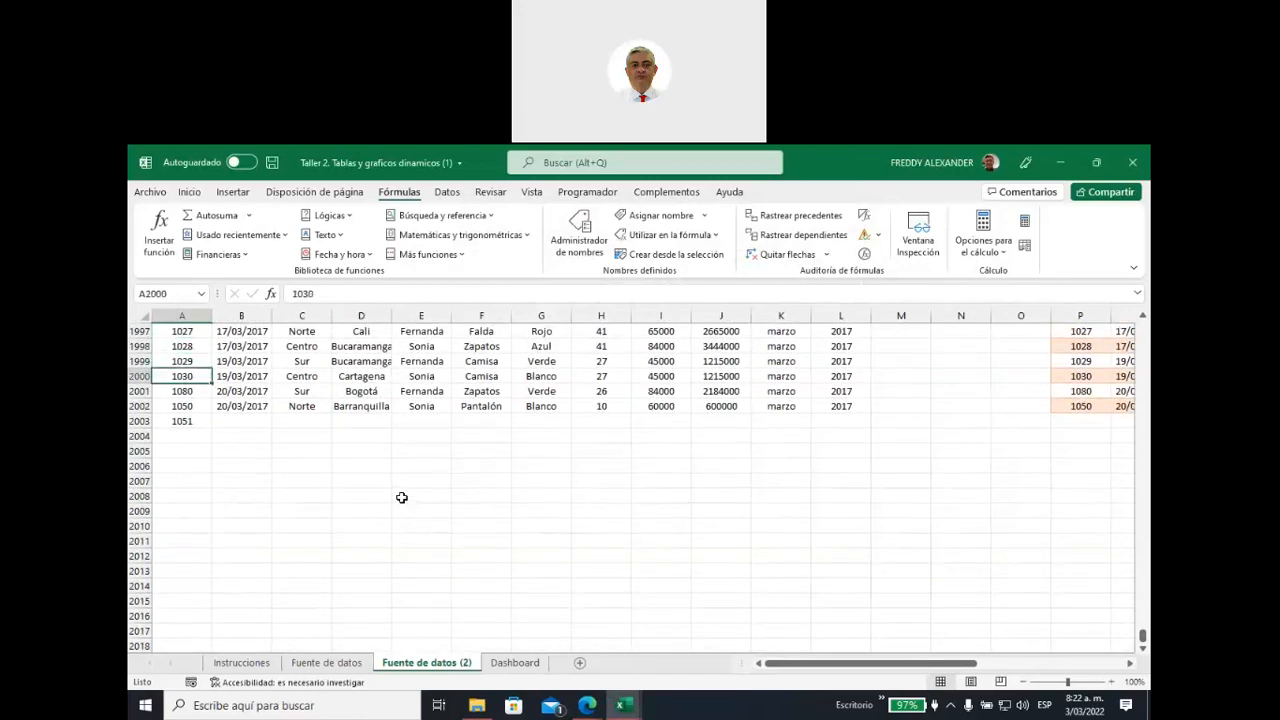
pyautogui.click(175, 421)
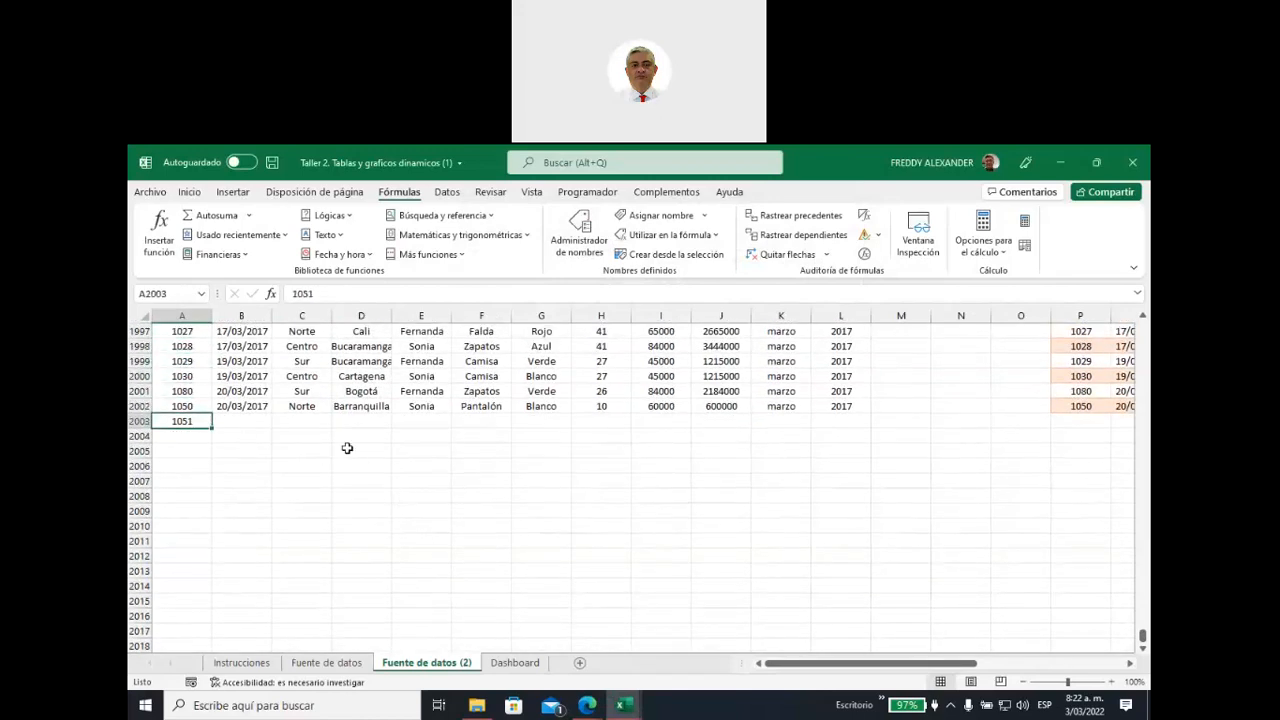
# Reopen the name manager, check whether the ventas reference covers row 2003, and close it
pyautogui.click(578, 235)
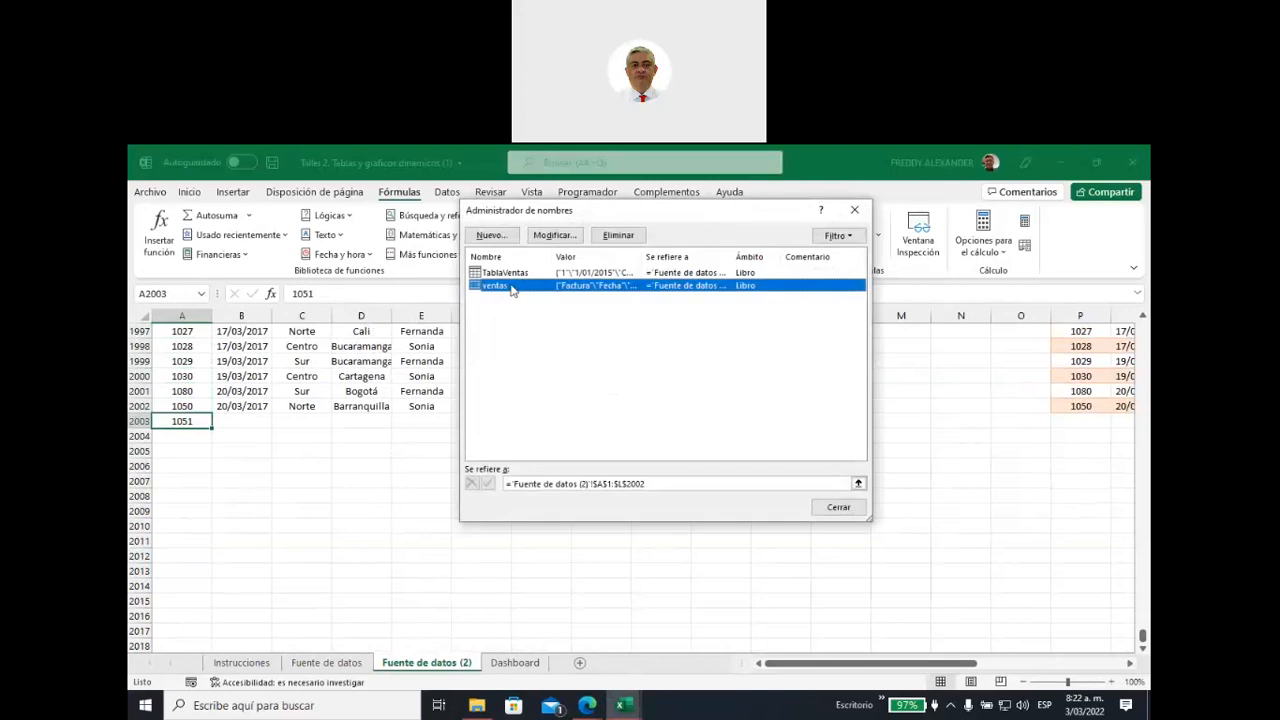
pyautogui.click(663, 484)
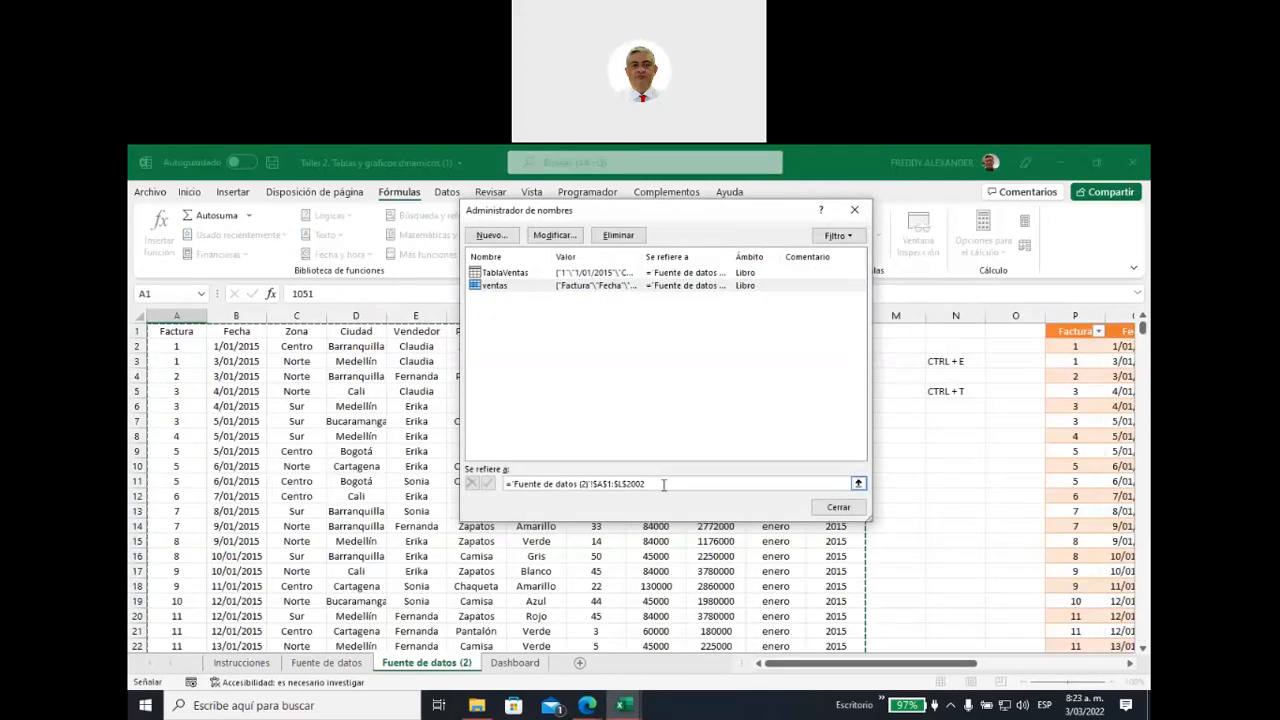
pyautogui.moveTo(660, 484); pyautogui.dragTo(527, 484)
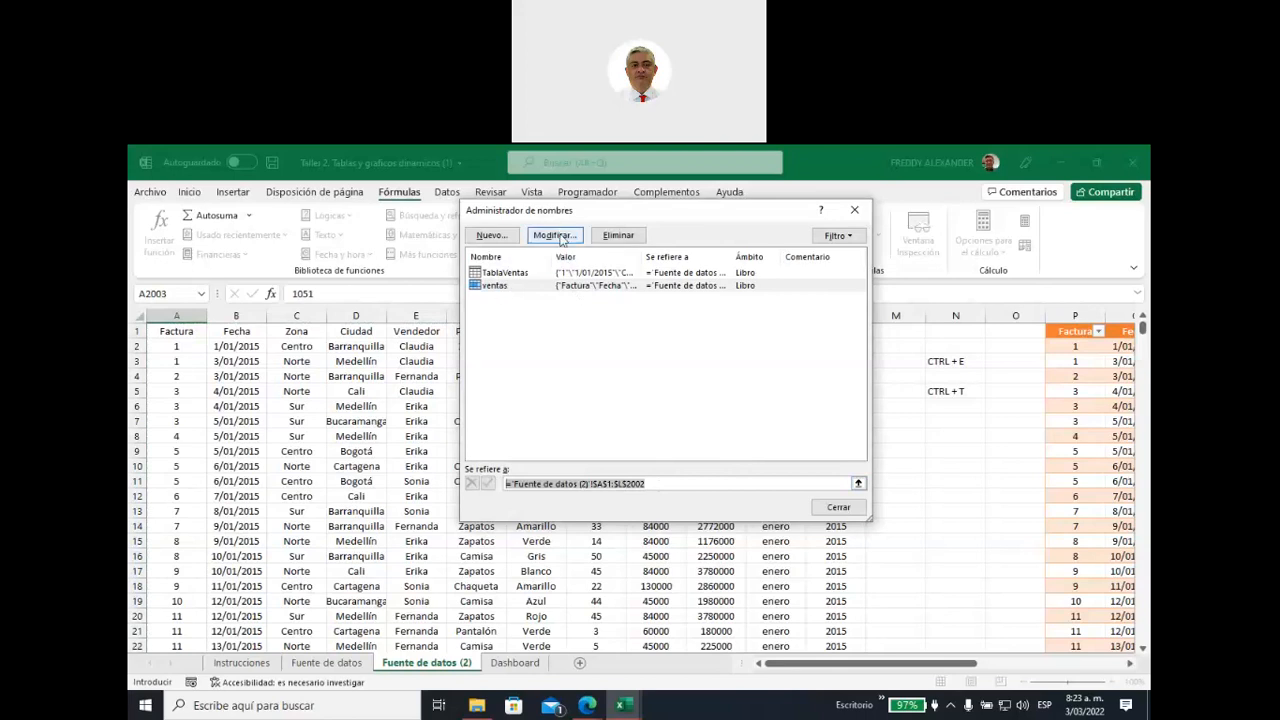
pyautogui.click(649, 483)
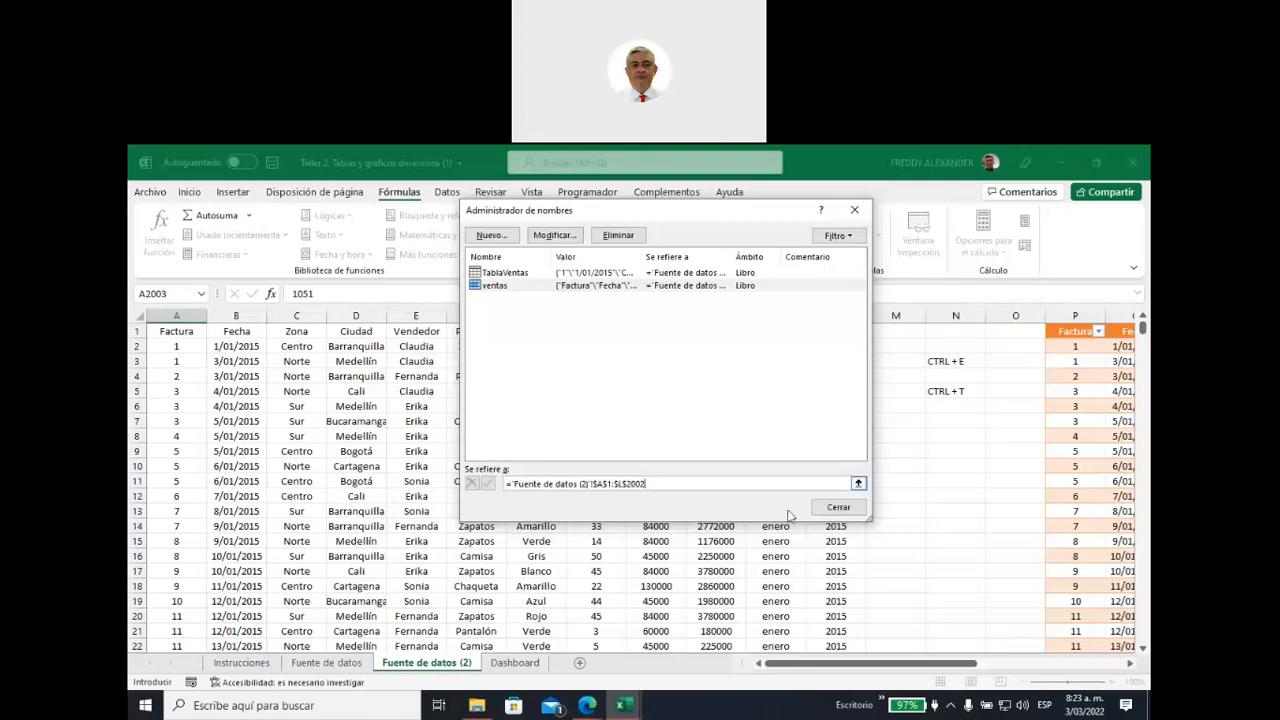
pyautogui.click(838, 507)
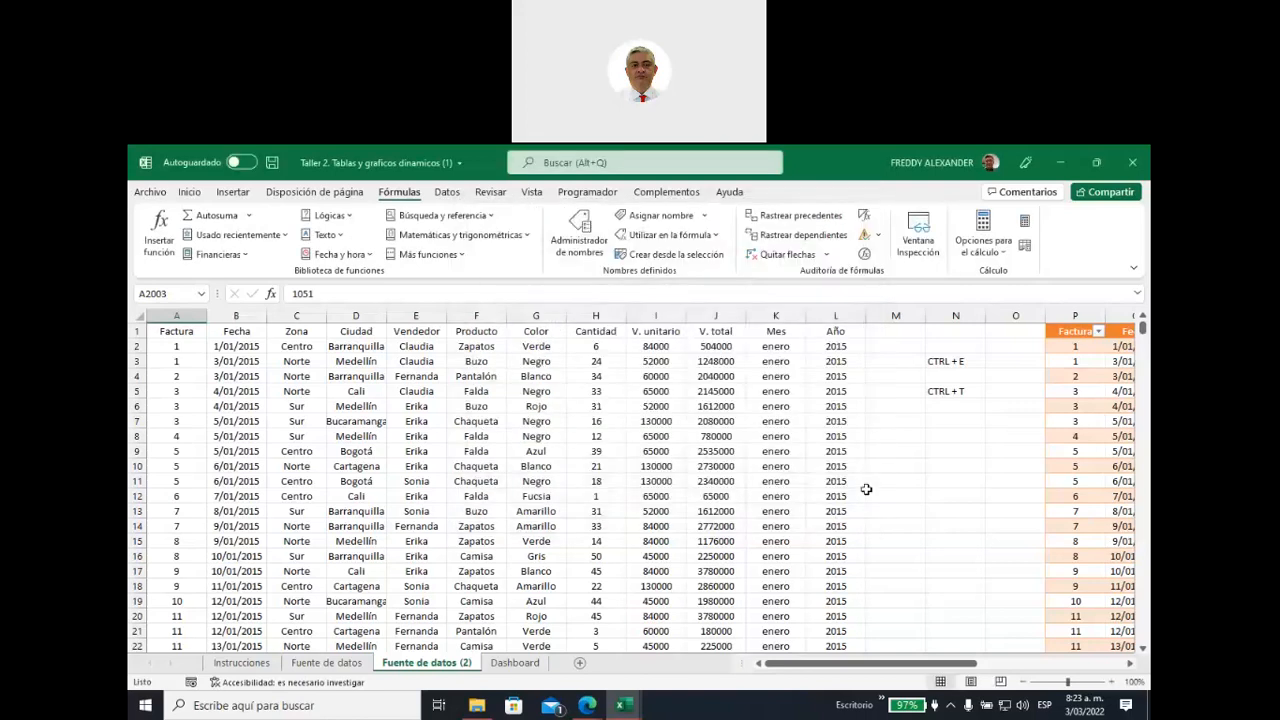
# Go to the end of the data and check the last ventas records around row 2003
pyautogui.moveTo(1143, 330); pyautogui.dragTo(1146, 658)
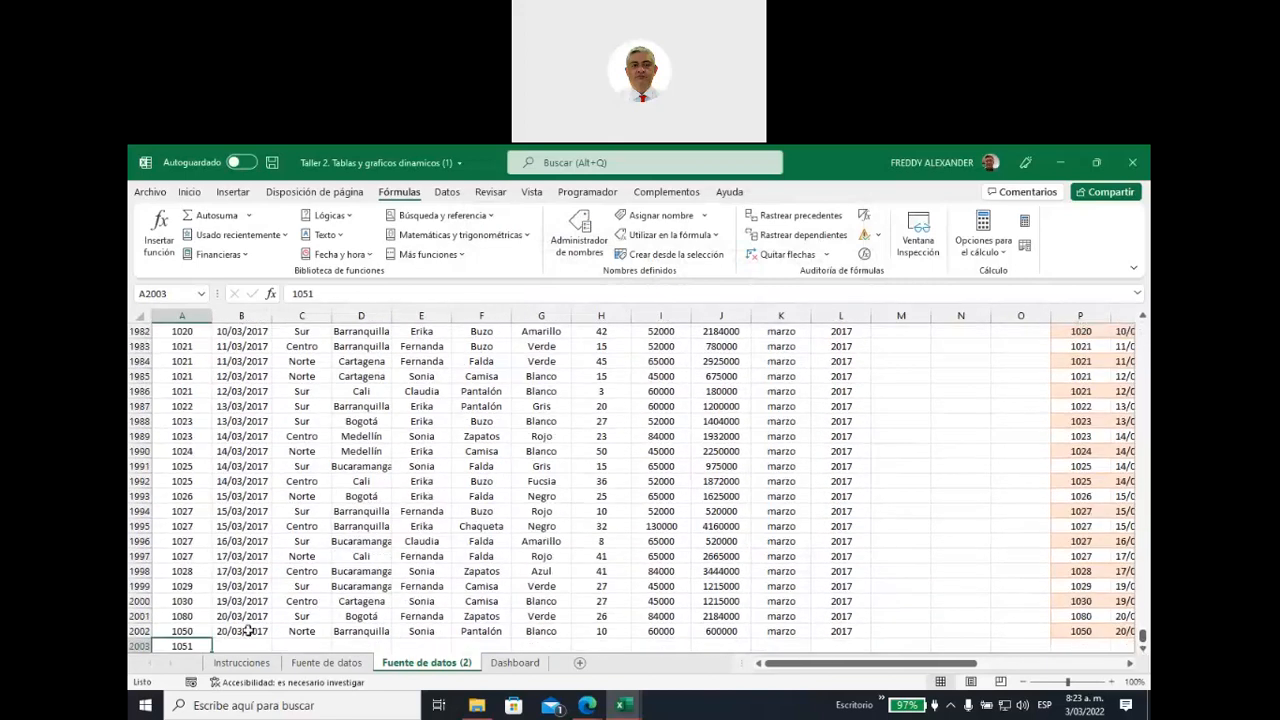
pyautogui.click(141, 646)
pyautogui.click(890, 598)
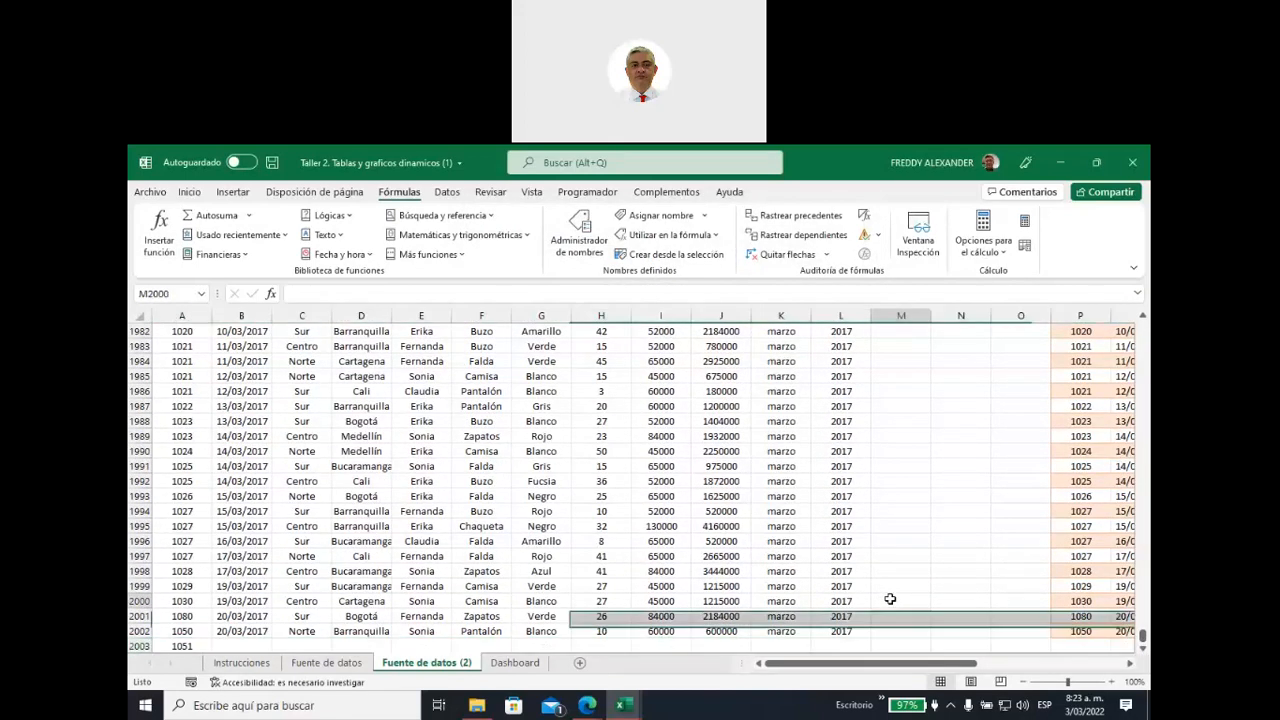
# Move along row 2003 from column M to AC to examine the end of TablaVentas and the row beneath it
pyautogui.click(906, 651)
pyautogui.press('Right')
pyautogui.press('Right')
pyautogui.press('Right')
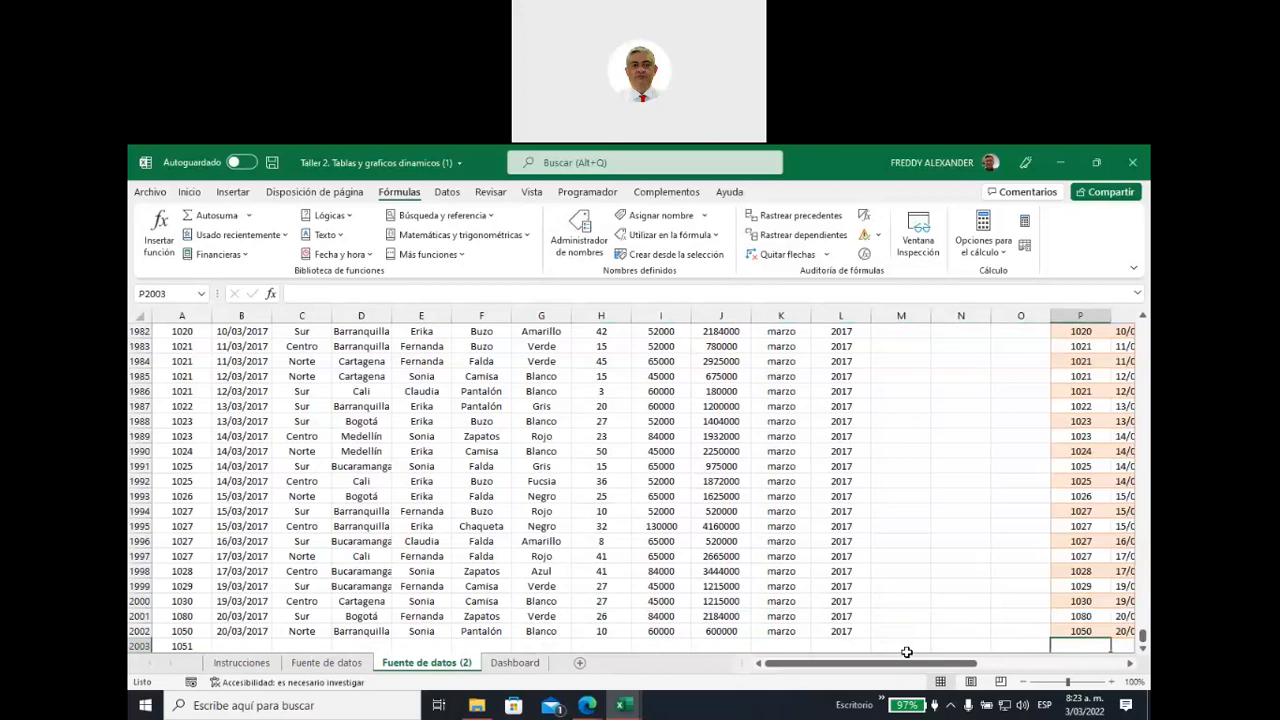
pyautogui.press('Right')
pyautogui.press('Right')
pyautogui.press('Right')
pyautogui.press('Right')
pyautogui.press('Right')
pyautogui.press('Down')
pyautogui.press('Down')
pyautogui.press('Up')
pyautogui.press('Up')
pyautogui.press('Left')
pyautogui.press('Left')
pyautogui.press('Left')
pyautogui.press('Left')
pyautogui.press('Left')
pyautogui.press('Right')
pyautogui.press('Right')
pyautogui.press('Right')
pyautogui.press('Right')
pyautogui.press('Right')
pyautogui.press('Right')
pyautogui.press('Right')
pyautogui.press('Right')
pyautogui.press('Right')
pyautogui.press('Right')
pyautogui.press('Right')
pyautogui.press('Right')
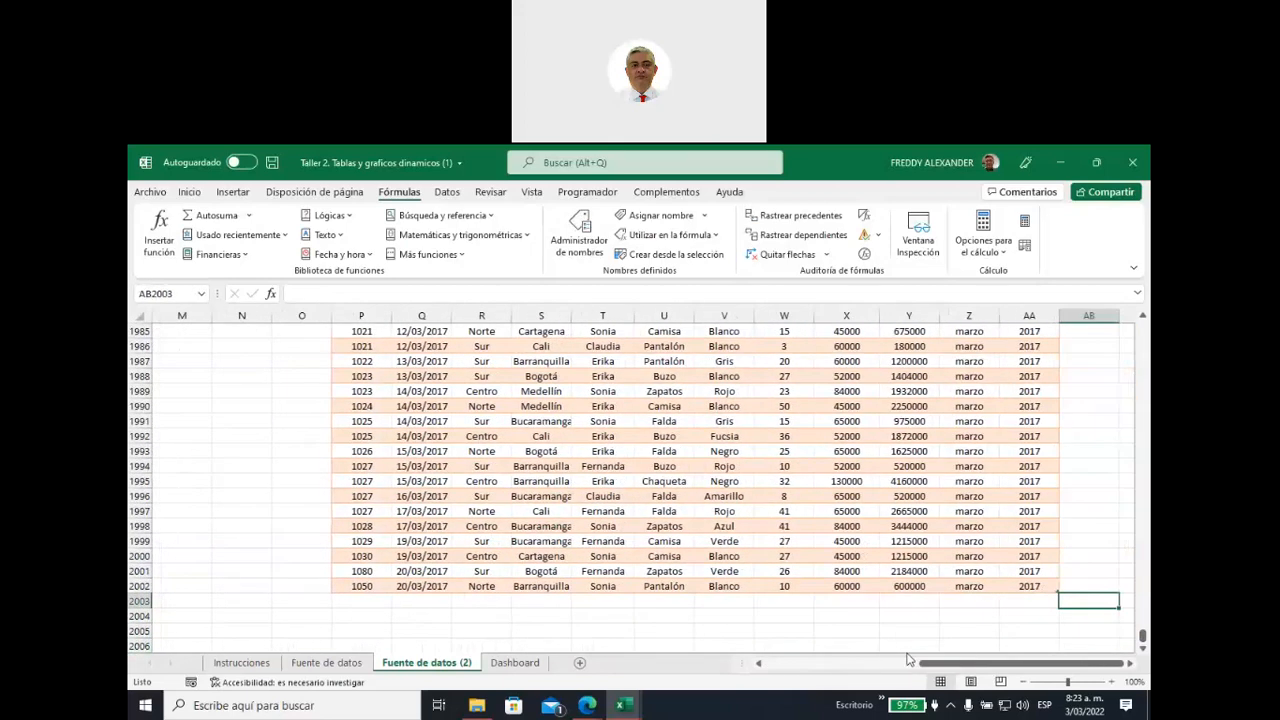
pyautogui.press('Right')
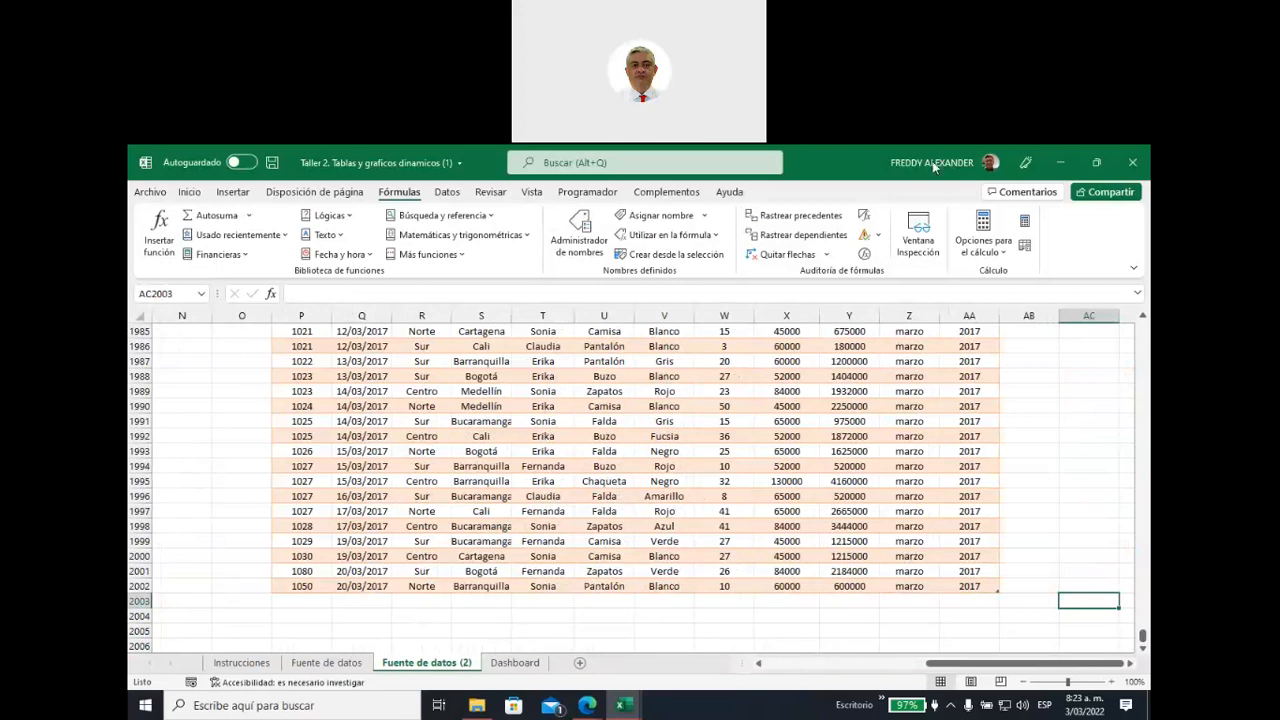
# Enter invoice number 1051 in P2003, directly below the last record of TablaVentas
pyautogui.moveTo(1046, 510)
pyautogui.mouseDown()
pyautogui.moveTo(1012, 576)
pyautogui.moveTo(983, 560)
pyautogui.moveTo(968, 593)
pyautogui.moveTo(1025, 565)
pyautogui.mouseUp()
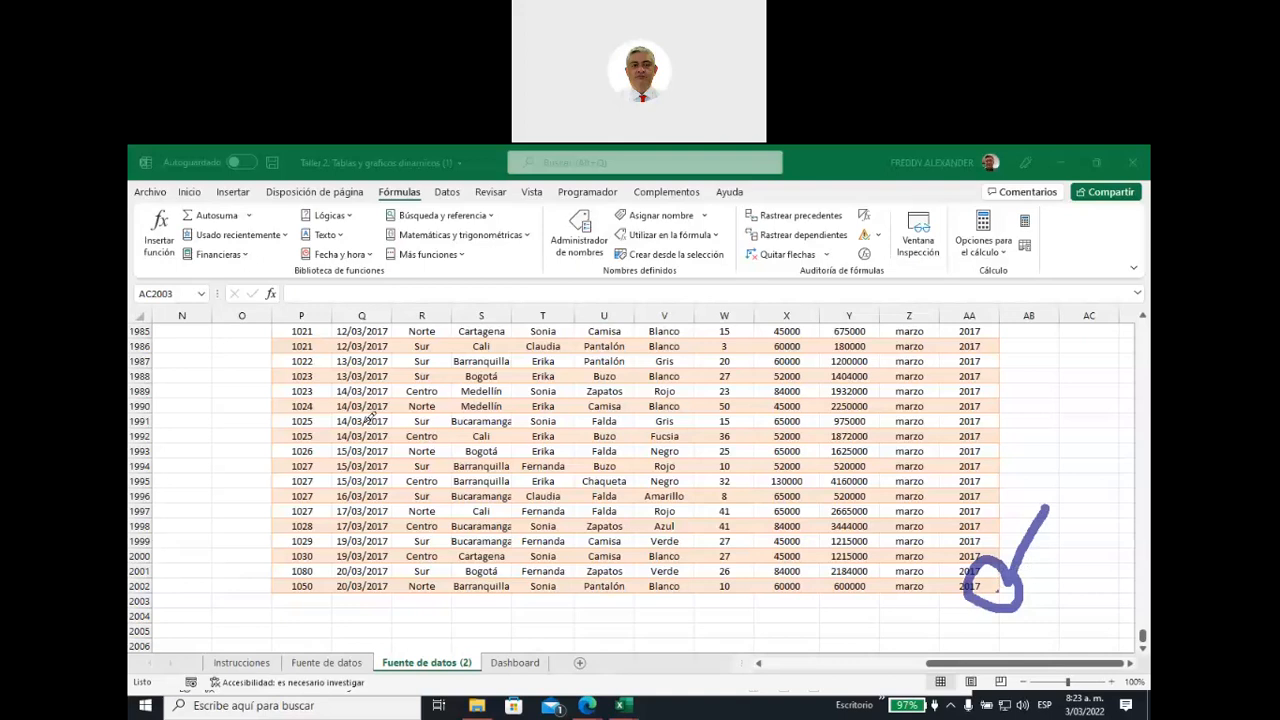
pyautogui.click(187, 270)
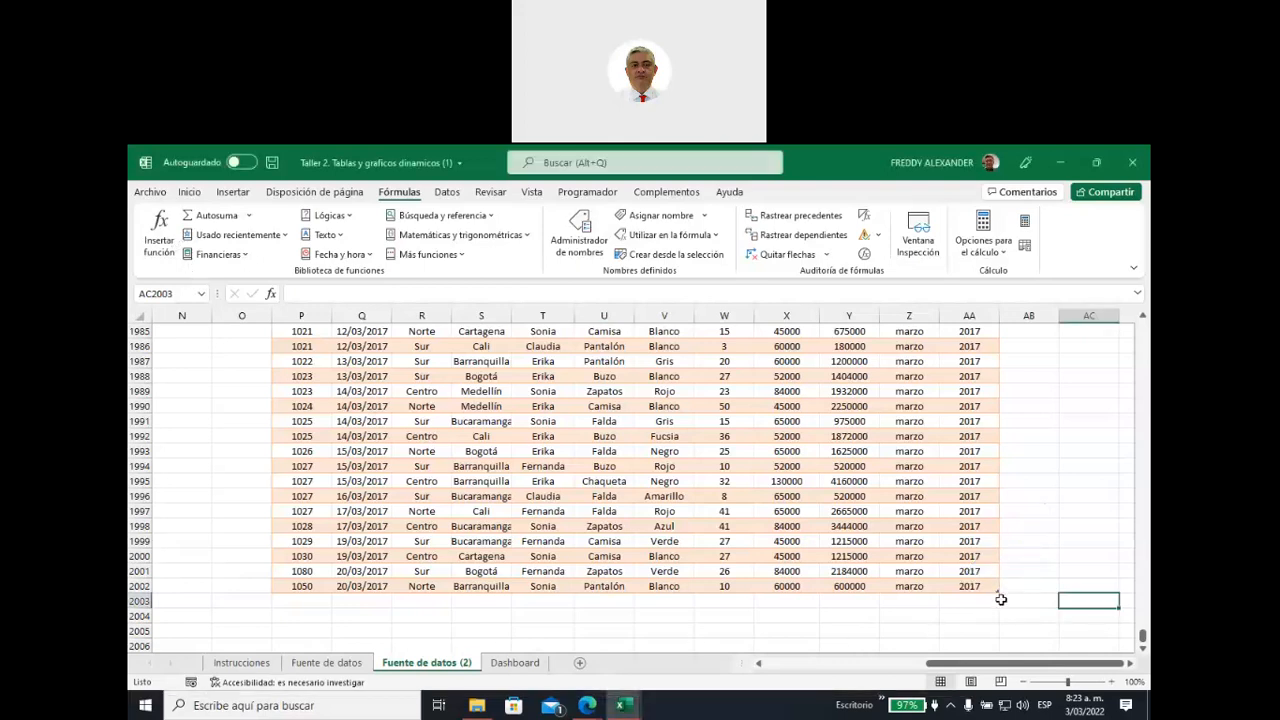
pyautogui.click(306, 600)
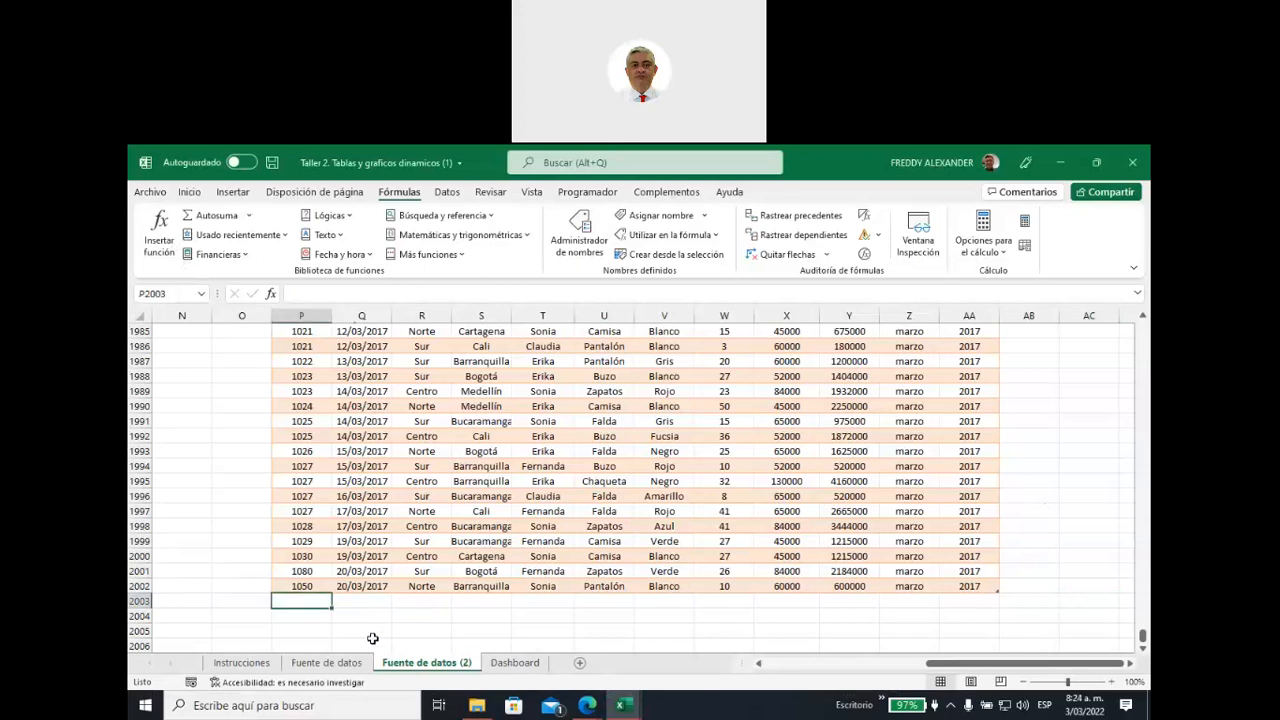
pyautogui.write('1051')
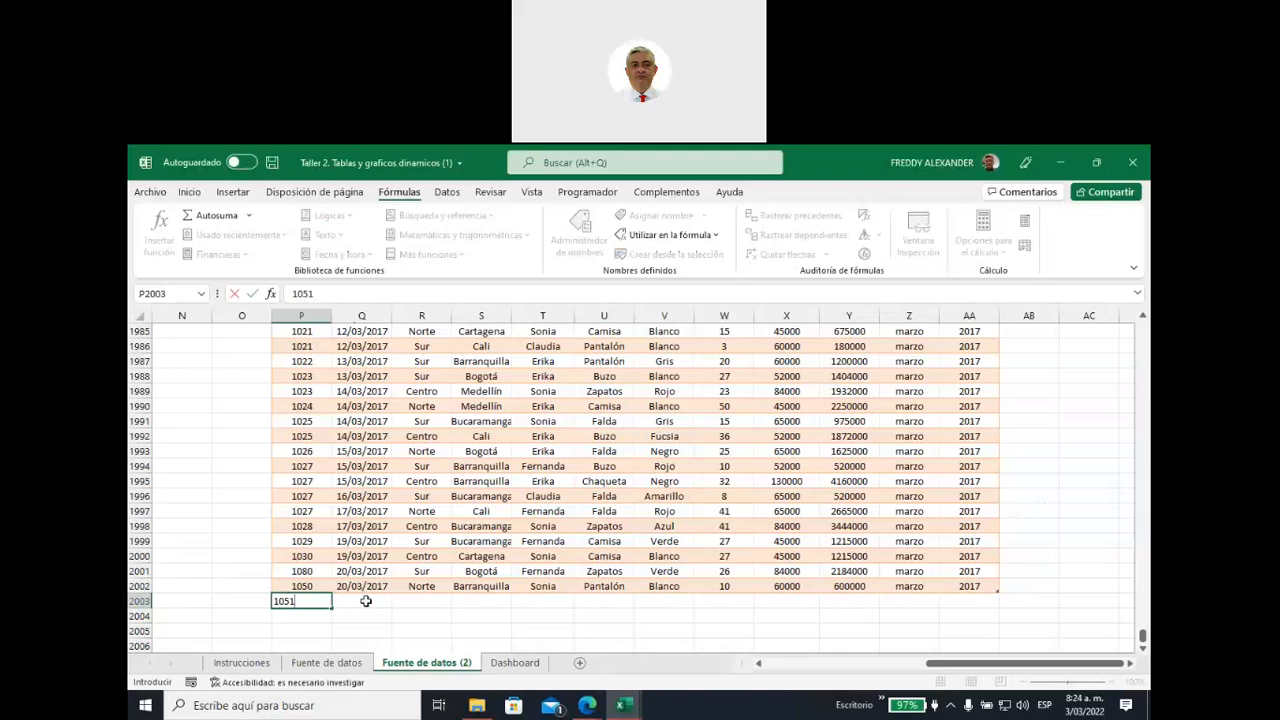
pyautogui.click(366, 601)
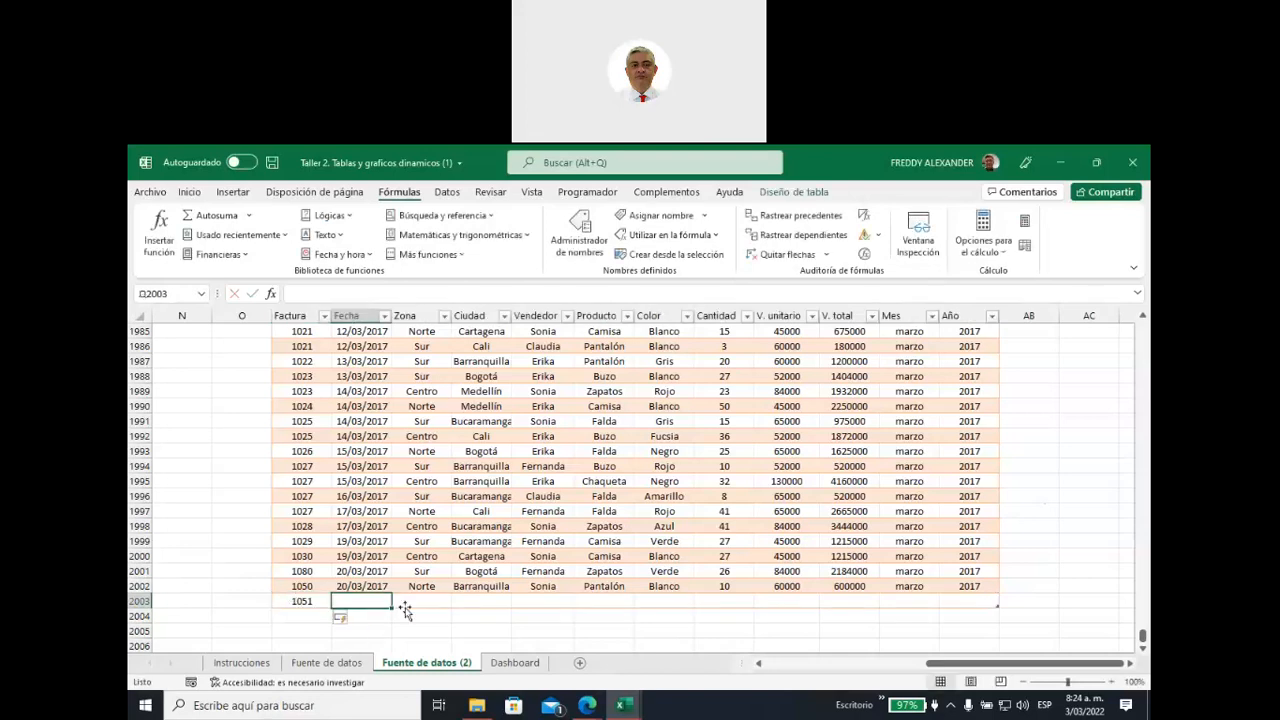
# Examine row 2003 from P to AA and the end marker of TablaVentas
pyautogui.click(303, 601)
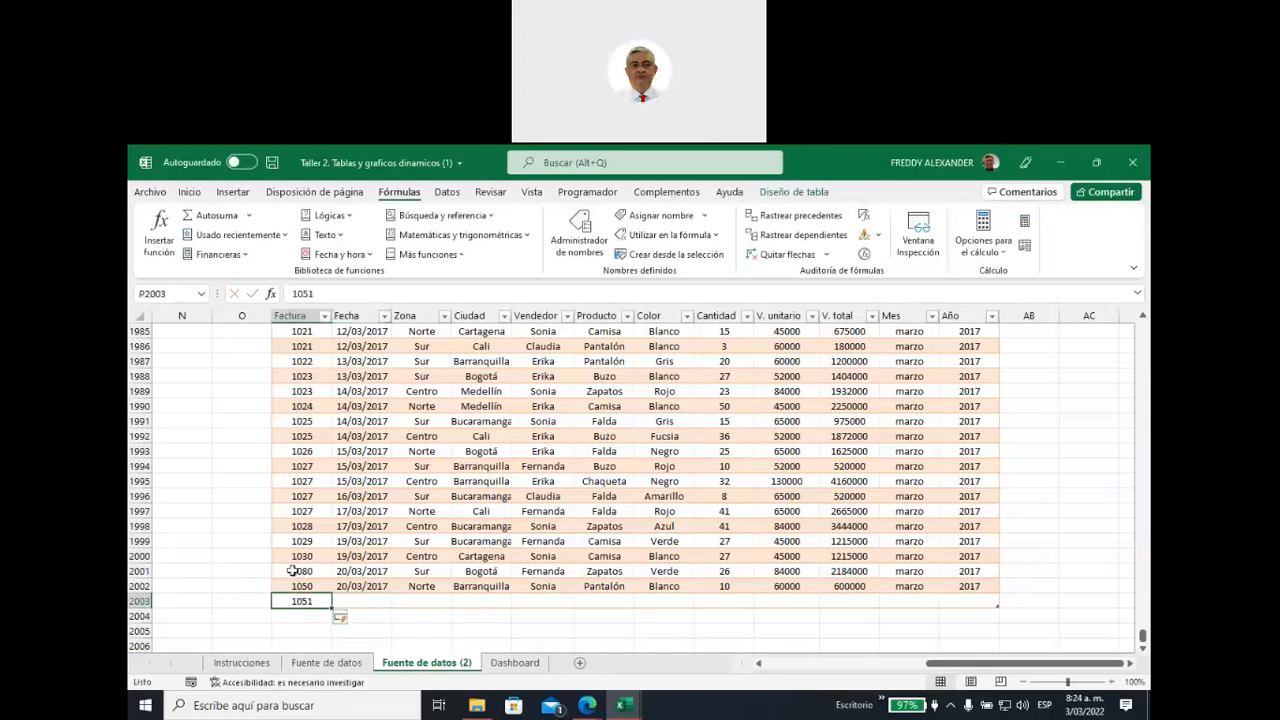
pyautogui.moveTo(346, 605); pyautogui.dragTo(957, 599)
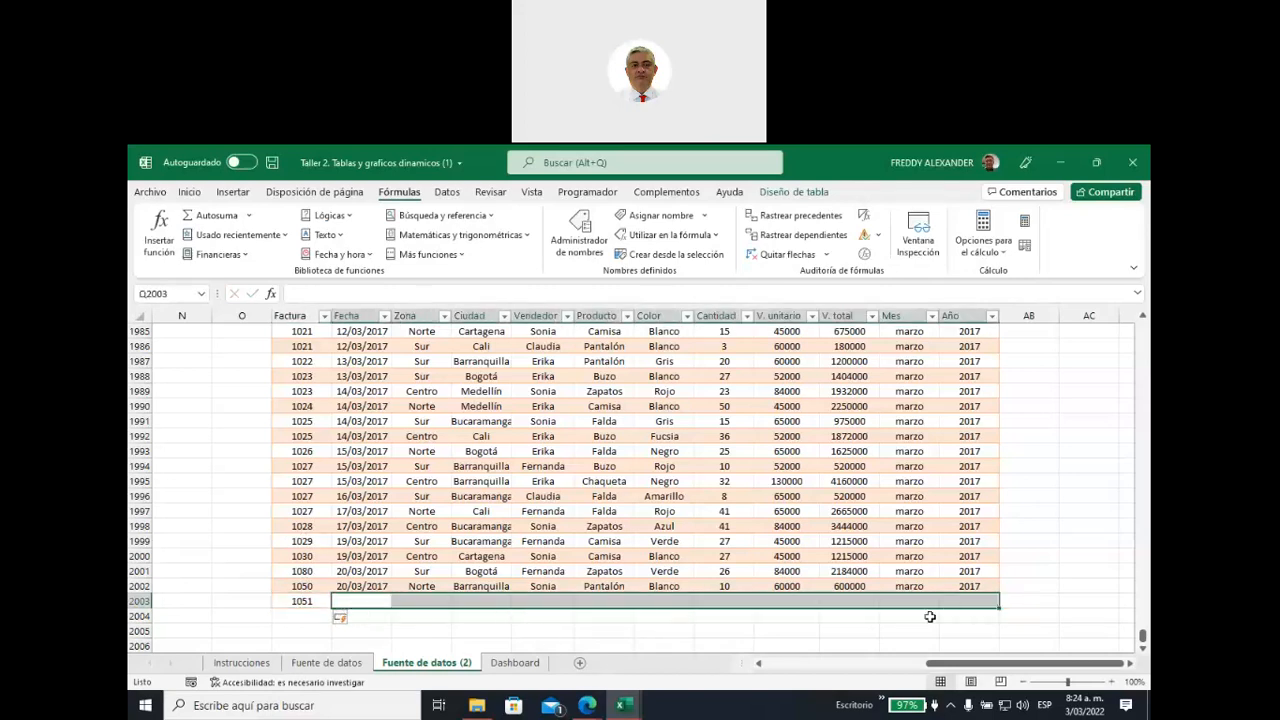
pyautogui.click(1068, 586)
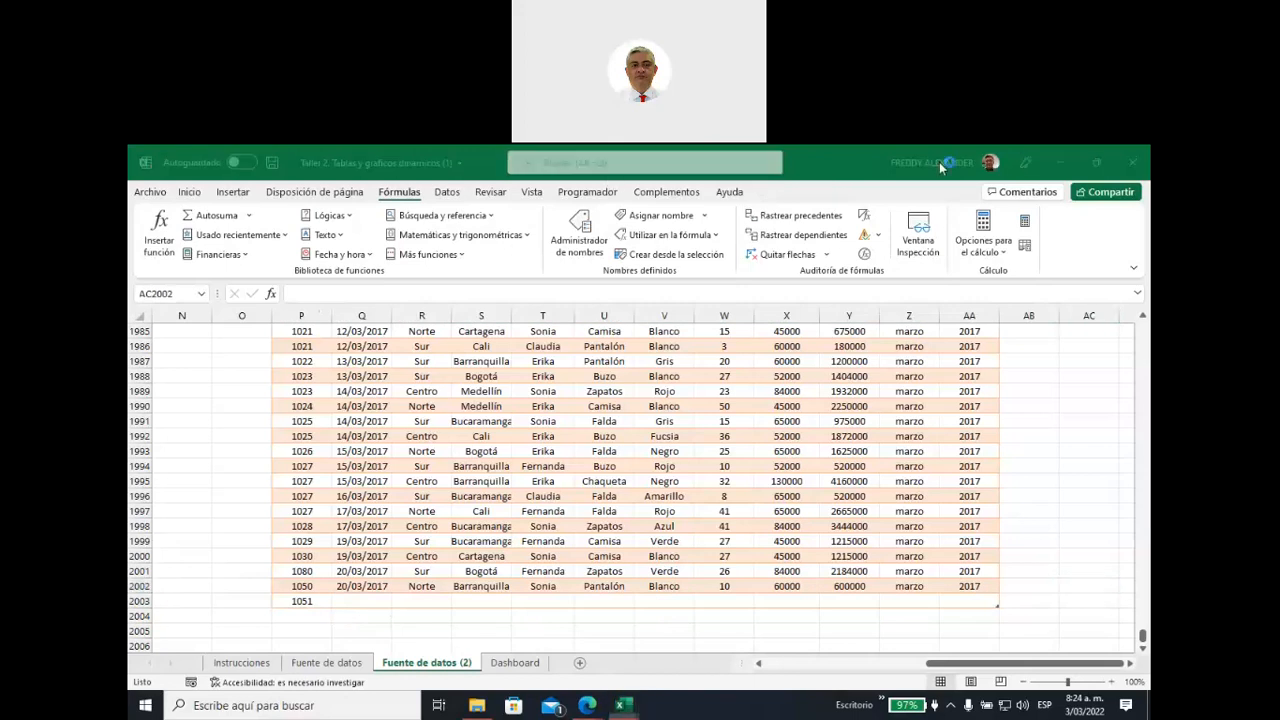
pyautogui.moveTo(1050, 565)
pyautogui.mouseDown()
pyautogui.moveTo(1000, 600)
pyautogui.moveTo(978, 594)
pyautogui.moveTo(1028, 578)
pyautogui.mouseUp()
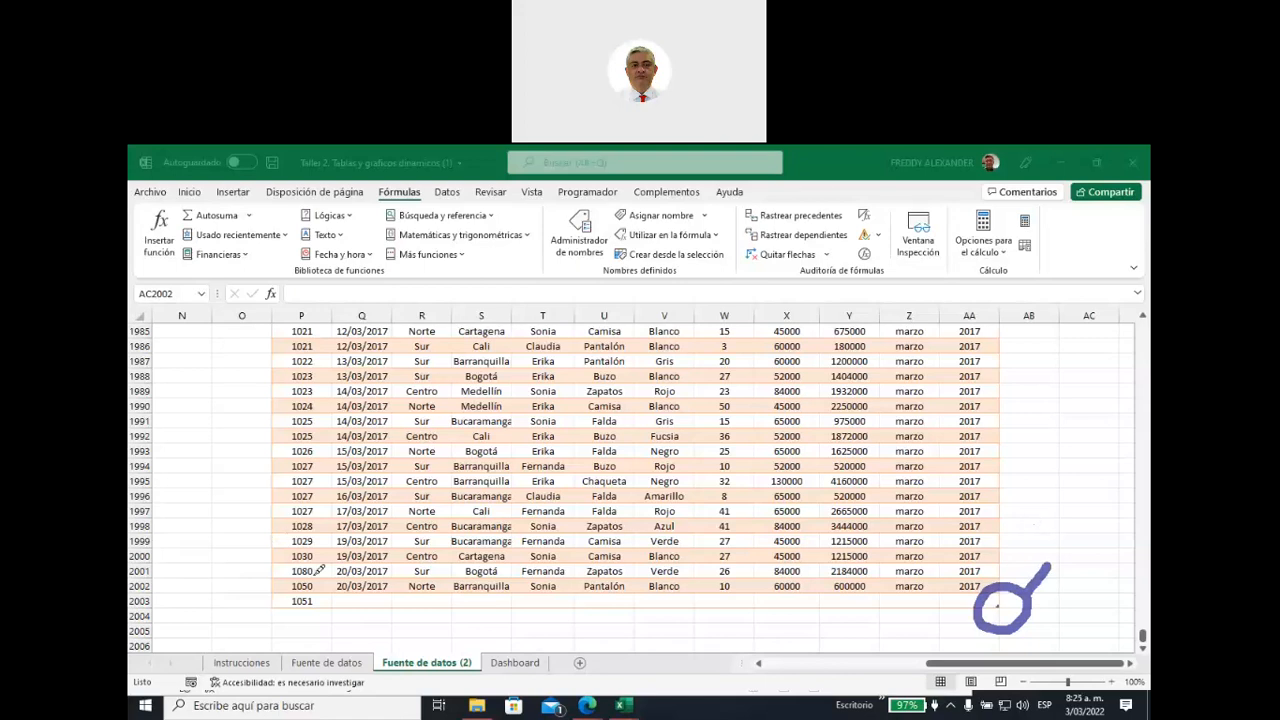
pyautogui.moveTo(333, 583)
pyautogui.mouseDown()
pyautogui.moveTo(256, 615)
pyautogui.moveTo(336, 584)
pyautogui.mouseUp()
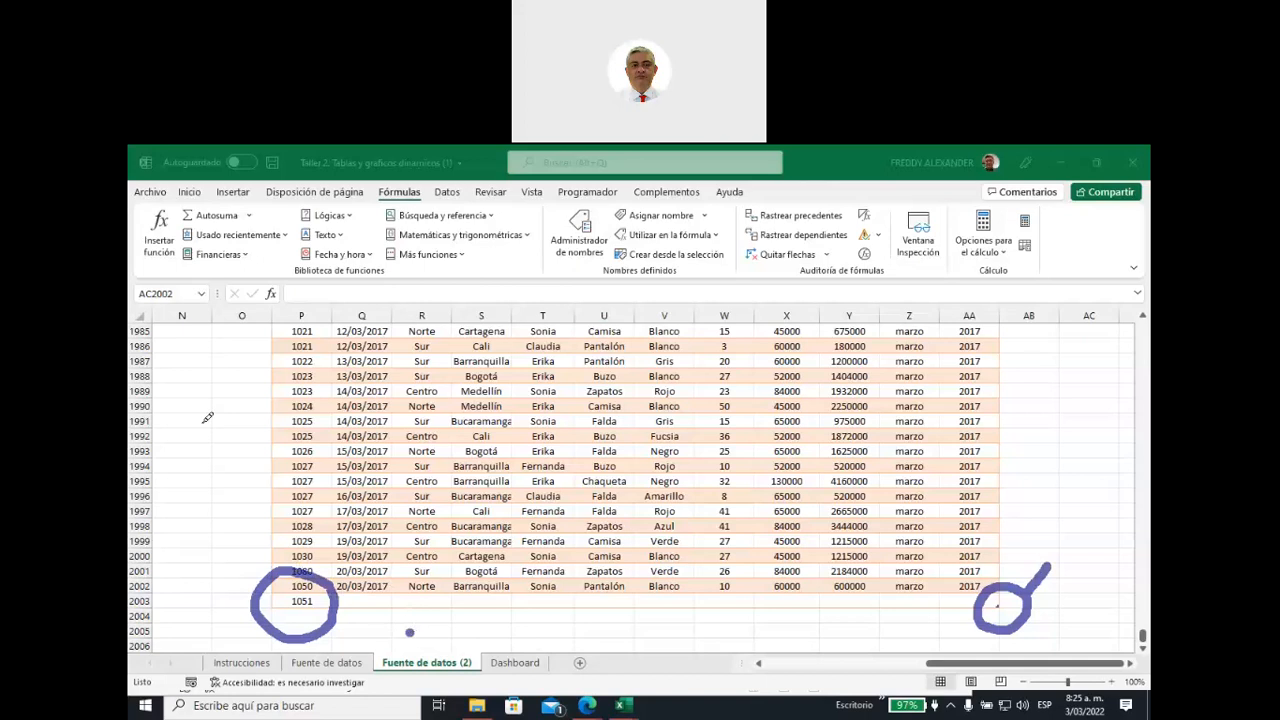
# Clear the Factura cell P2003 and enter invoice number 1051 in it again
pyautogui.click(320, 600)
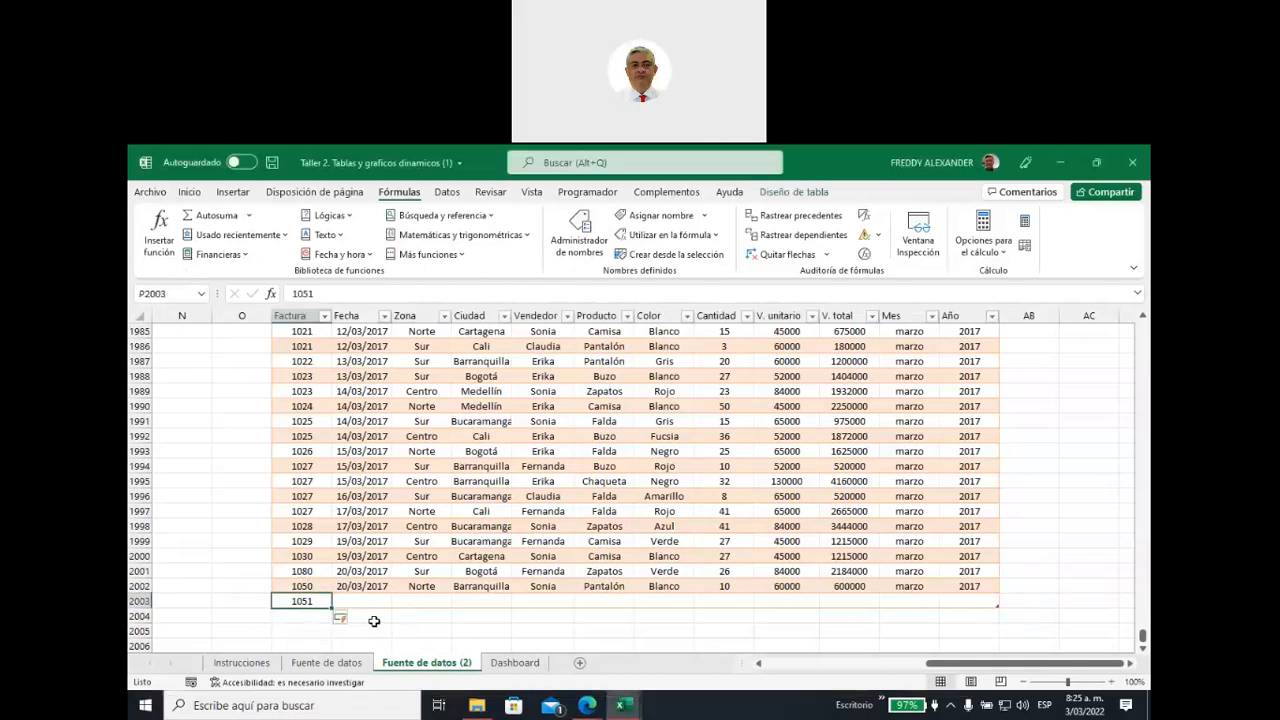
pyautogui.press('BackSpace')
pyautogui.click(380, 632)
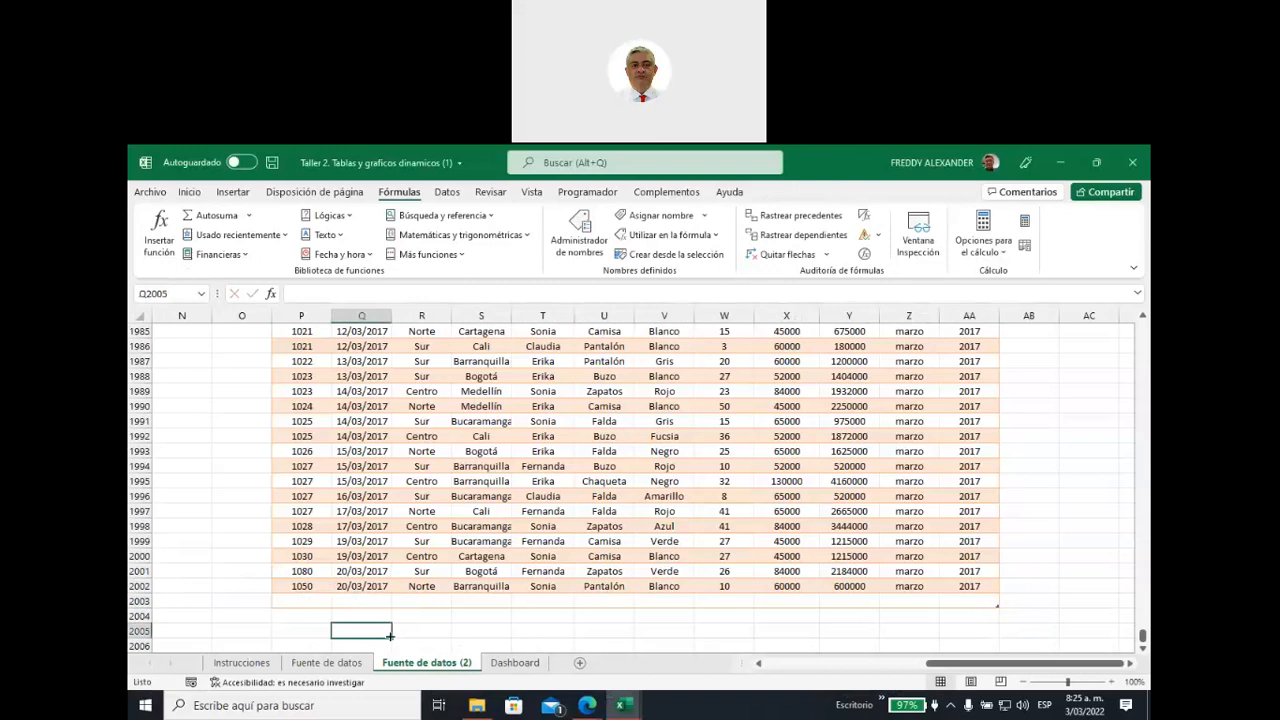
pyautogui.click(297, 602)
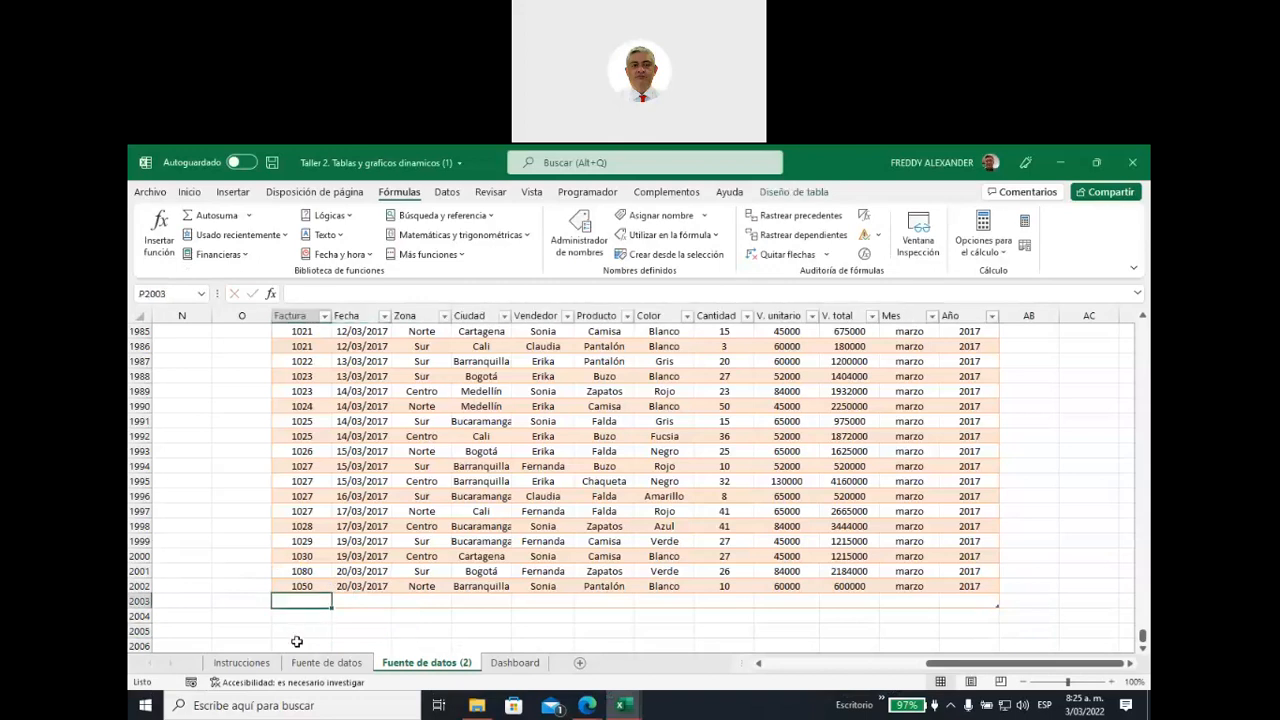
pyautogui.write('1051')
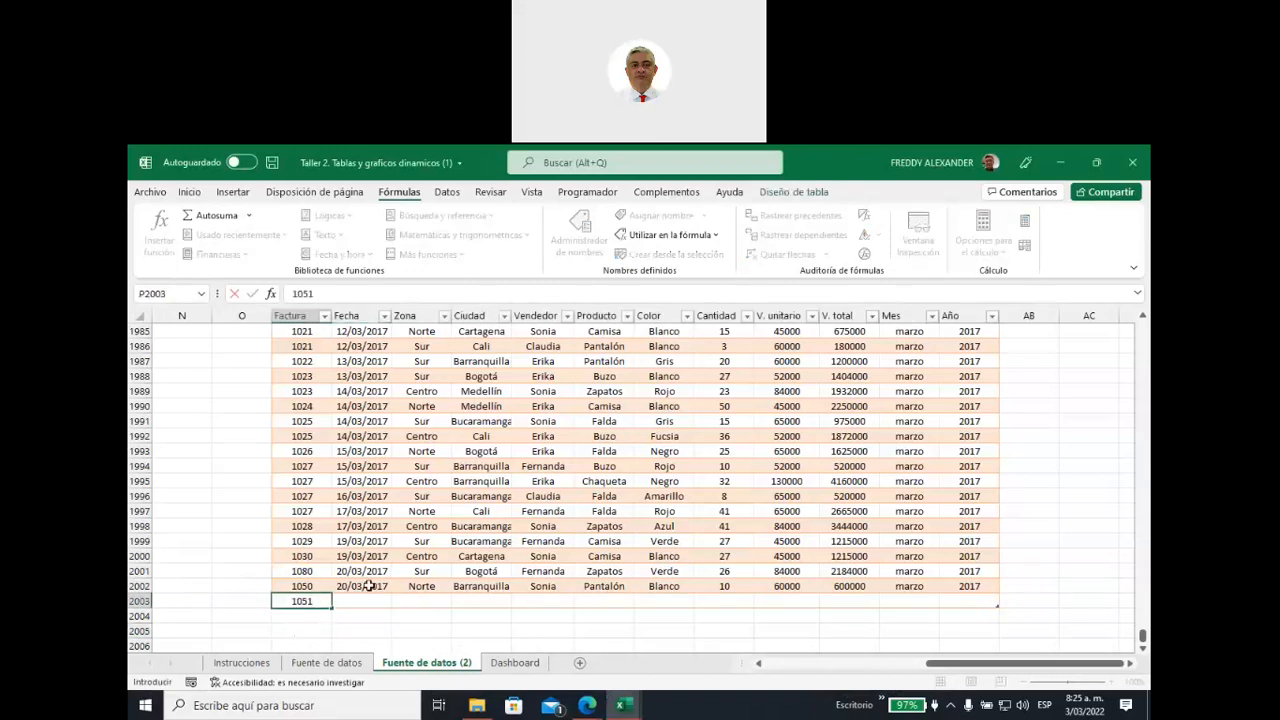
# Copy the Fecha to Año values of row 2002 into row 2003, starting at Q2003
pyautogui.moveTo(369, 587); pyautogui.dragTo(954, 580)
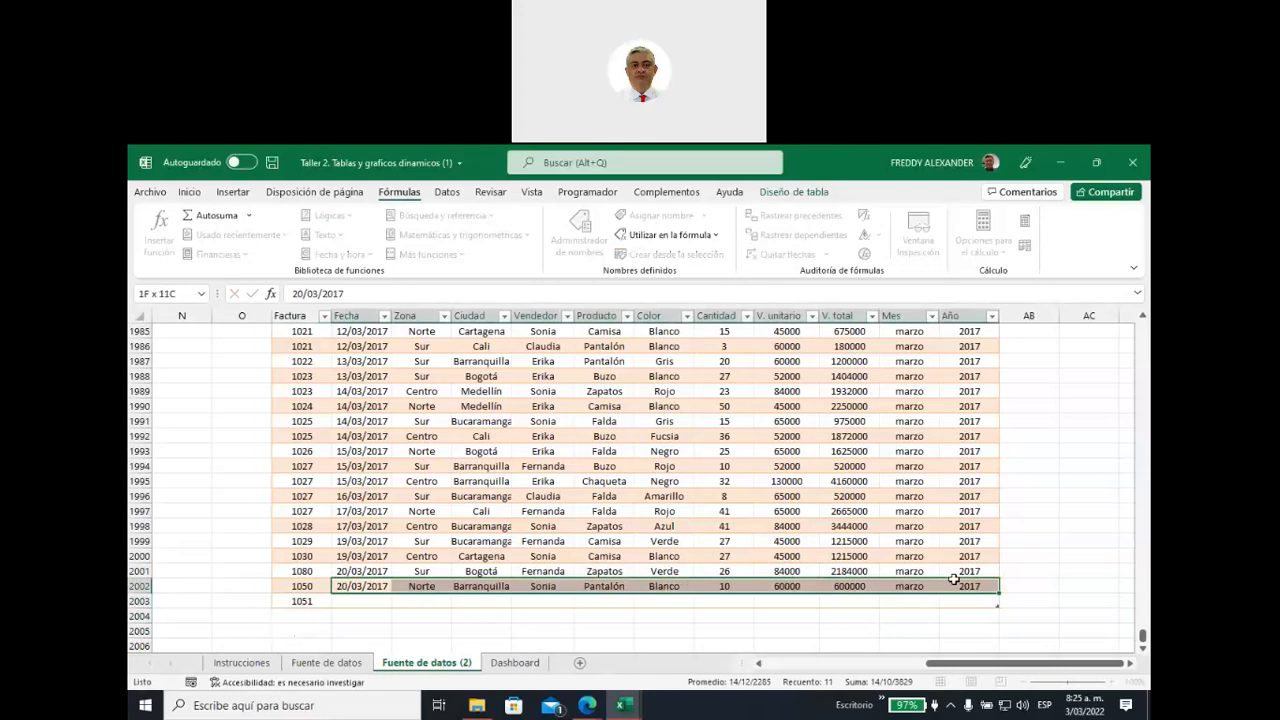
pyautogui.hotkey('ctrl', 'c')
pyautogui.click(360, 602)
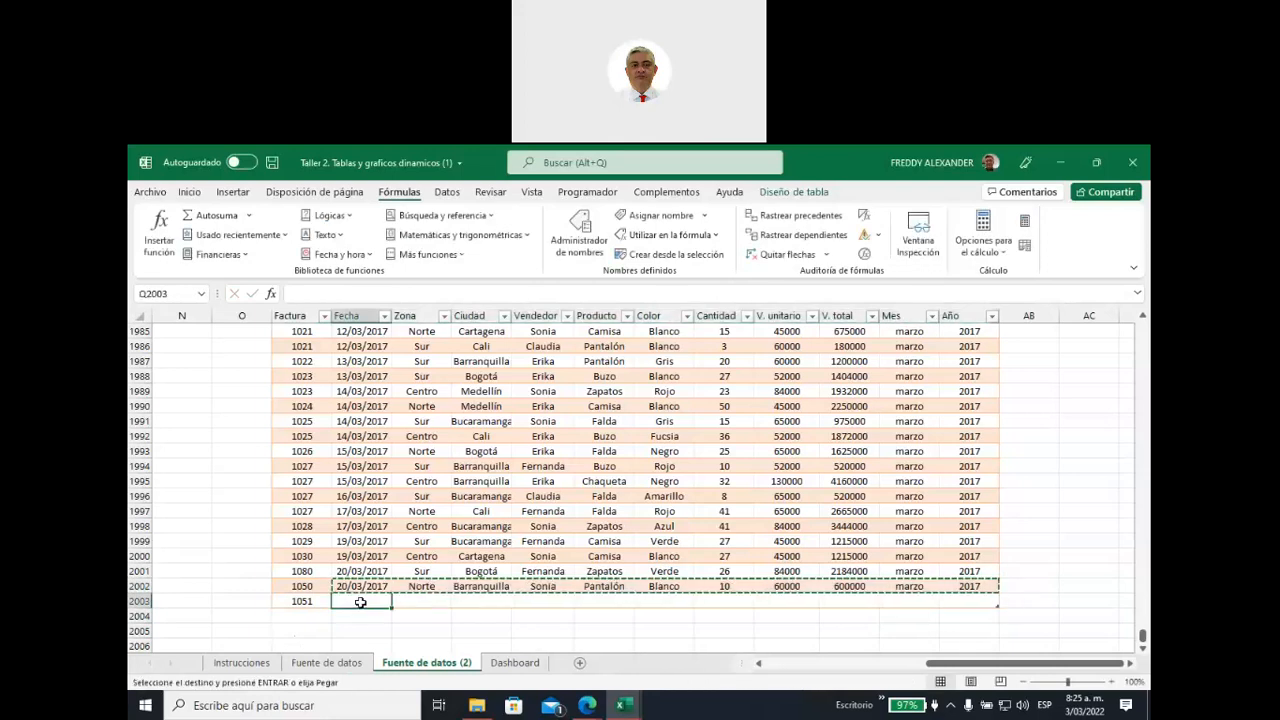
pyautogui.hotkey('ctrl', 'v')
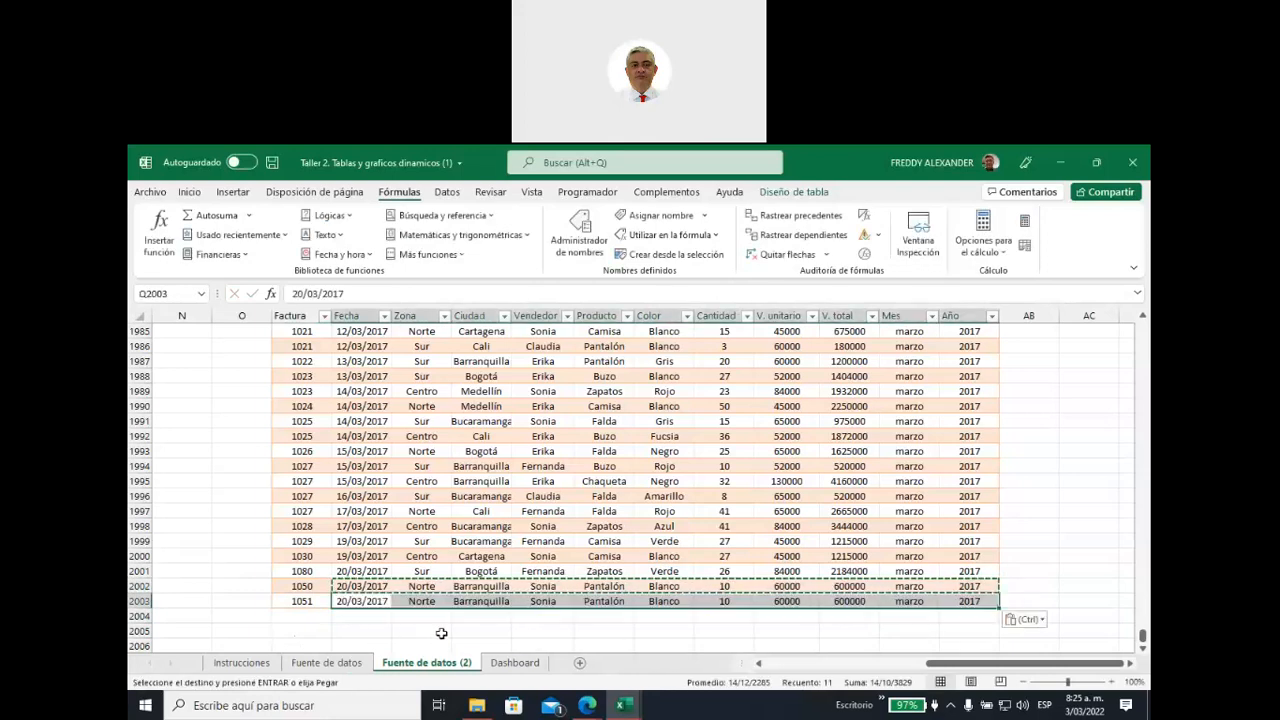
# Replace the Vendedor, Producto and Color values in row 2003 with a copy of those in row 2001
pyautogui.click(545, 571)
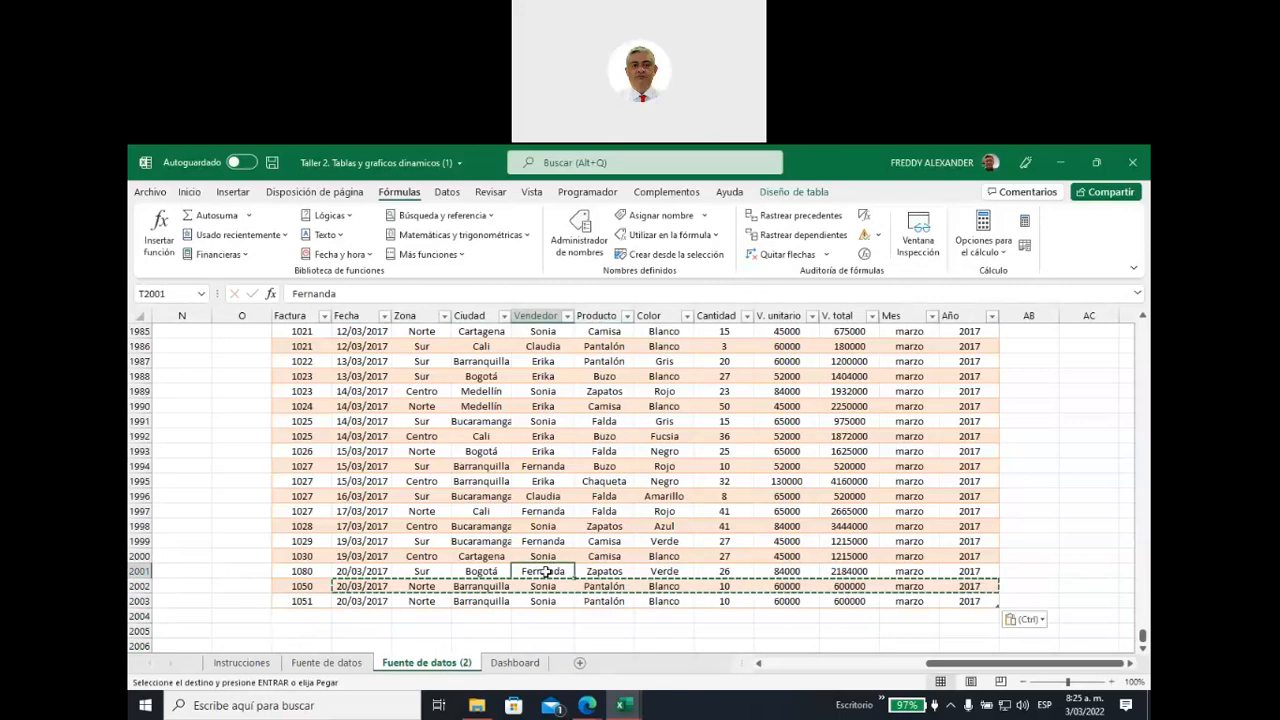
pyautogui.moveTo(545, 571); pyautogui.dragTo(665, 571)
pyautogui.hotkey('ctrl', 'c')
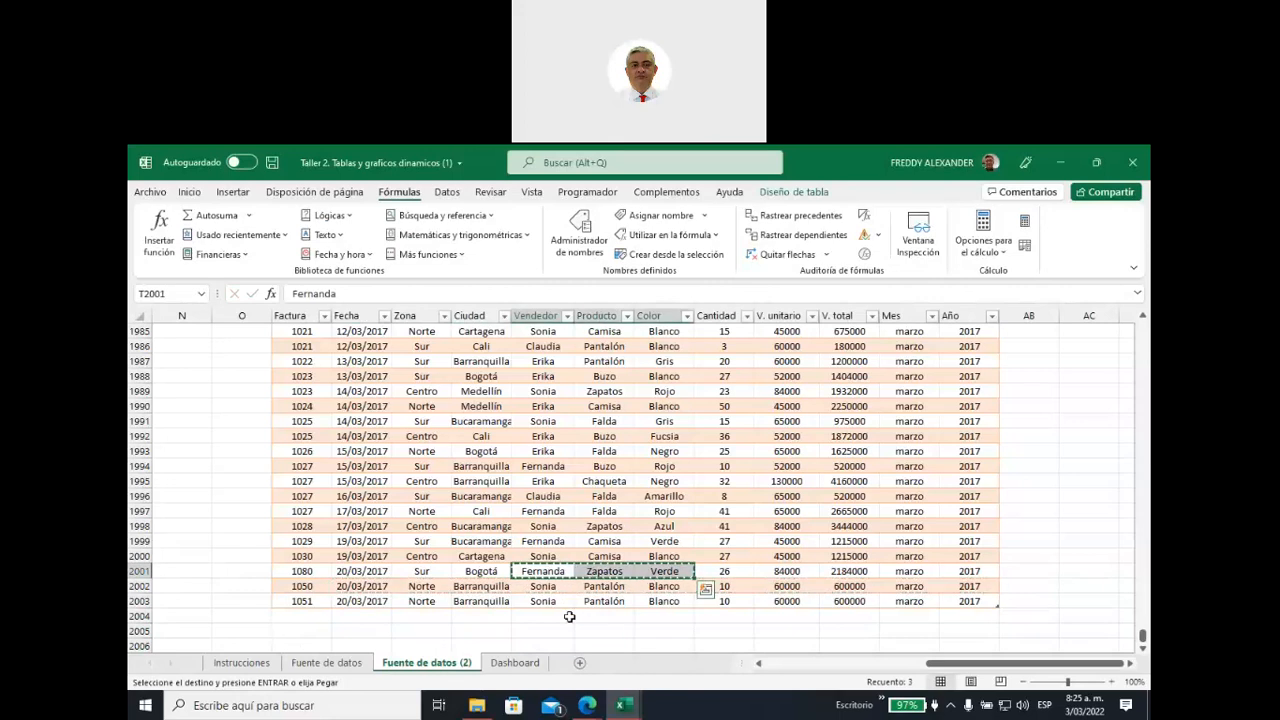
pyautogui.moveTo(547, 601); pyautogui.dragTo(665, 601)
pyautogui.hotkey('ctrl', 'v')
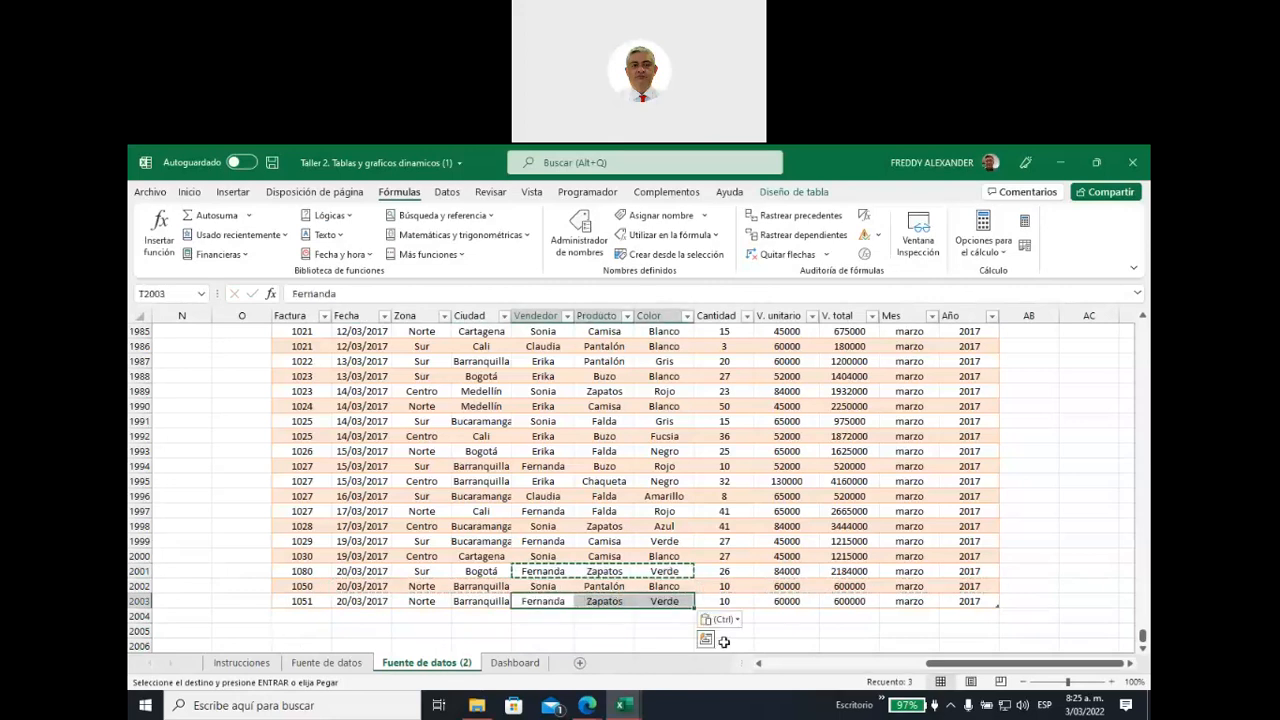
pyautogui.click(787, 631)
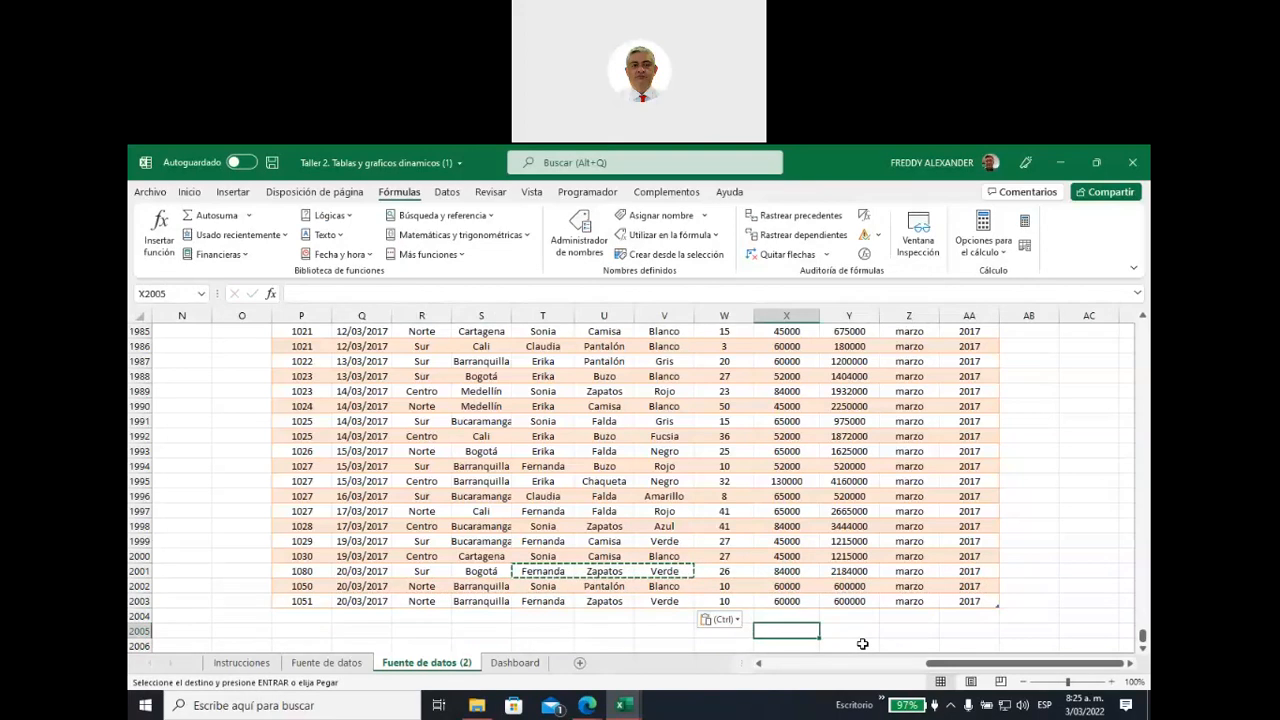
# Return from the new record in P2003 to the top of the table and select the CTRL + T note in N5
pyautogui.click(310, 605)
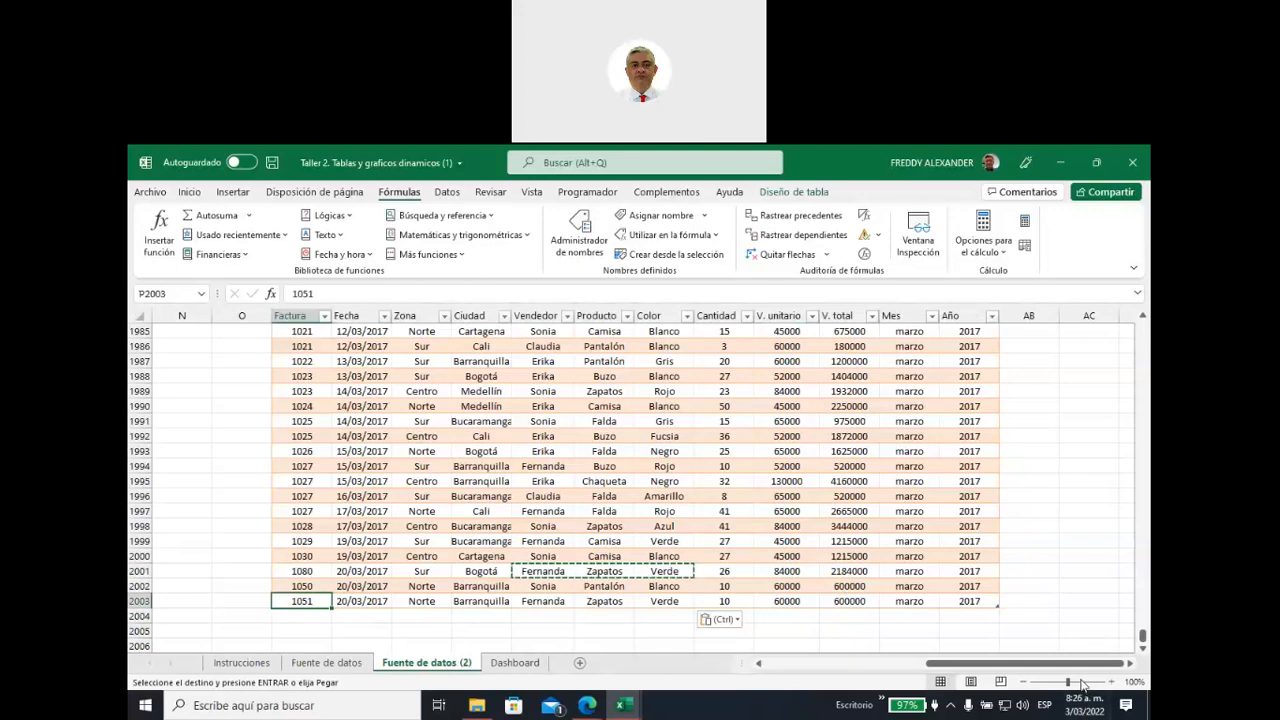
pyautogui.click(1097, 590)
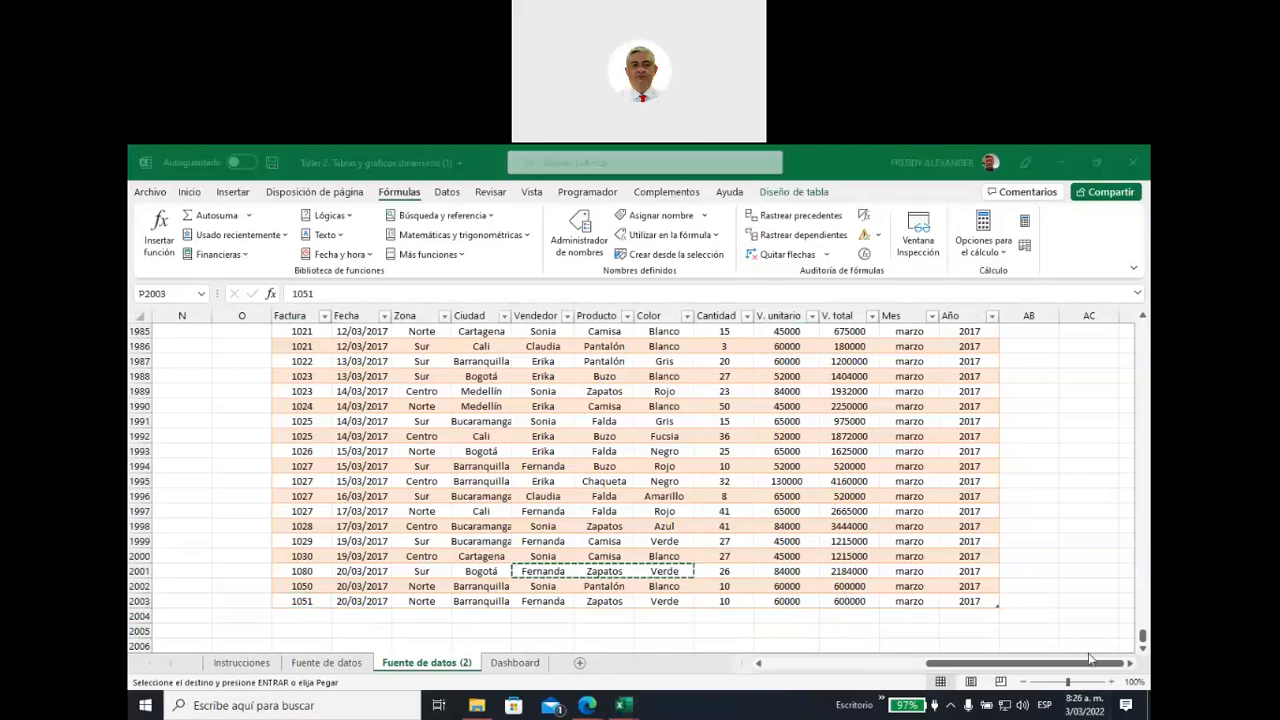
pyautogui.scroll(1, 470, 520)
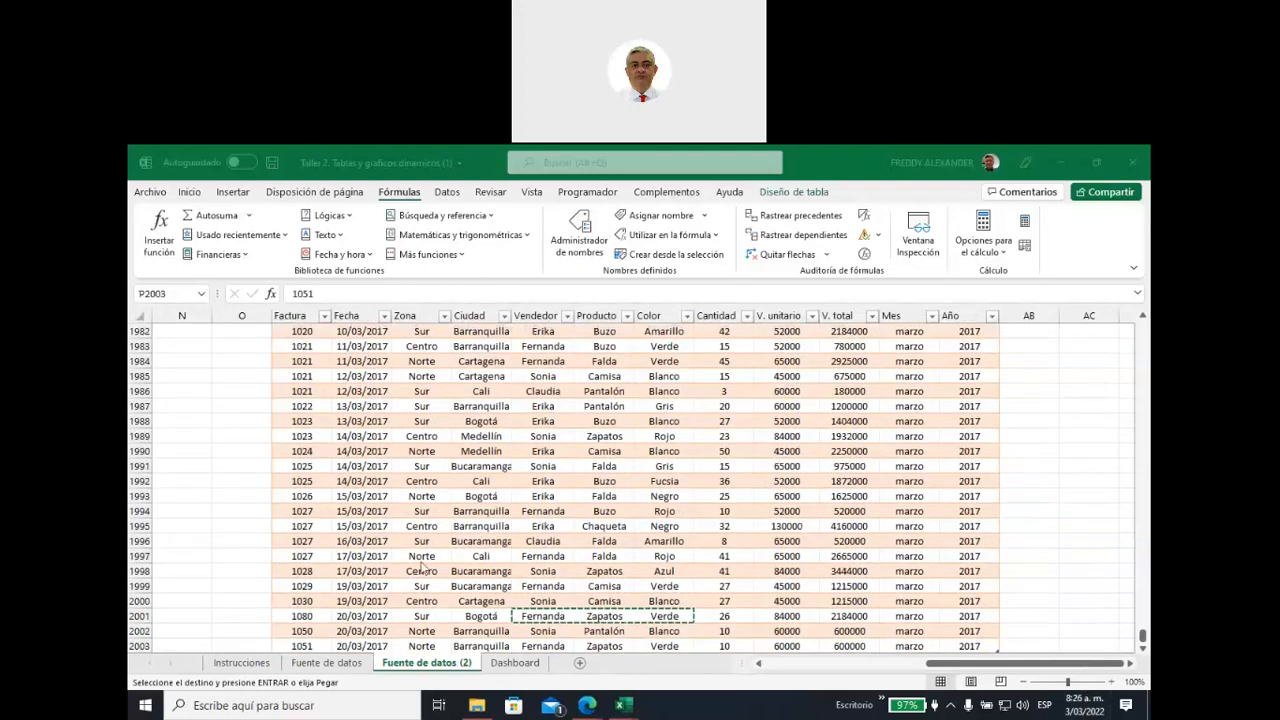
pyautogui.click(285, 610)
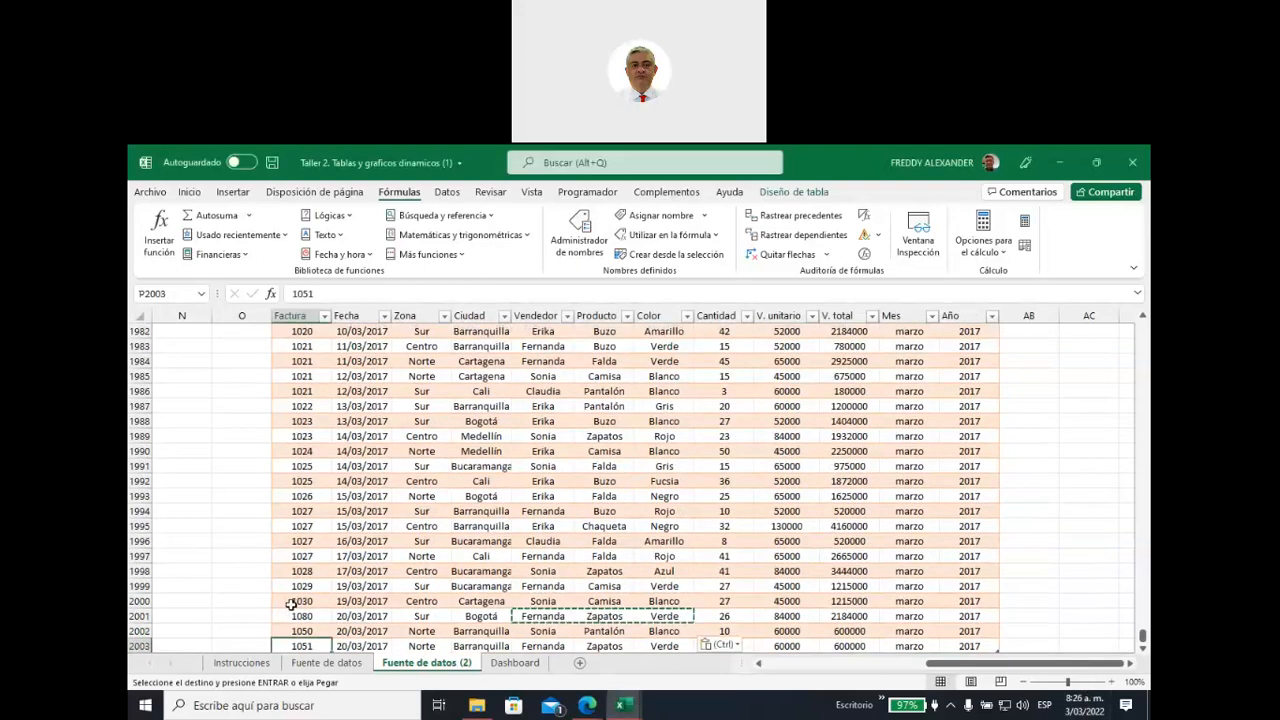
pyautogui.hotkey('ctrl', 'Up')
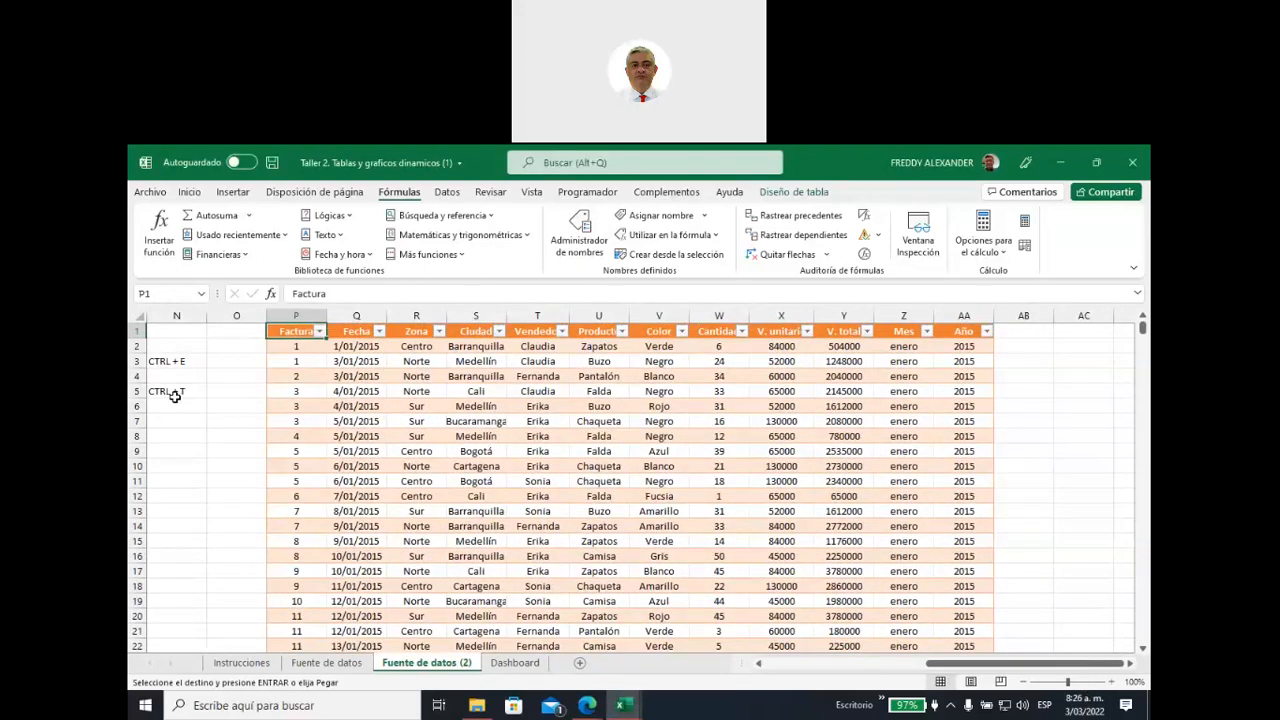
pyautogui.click(176, 391)
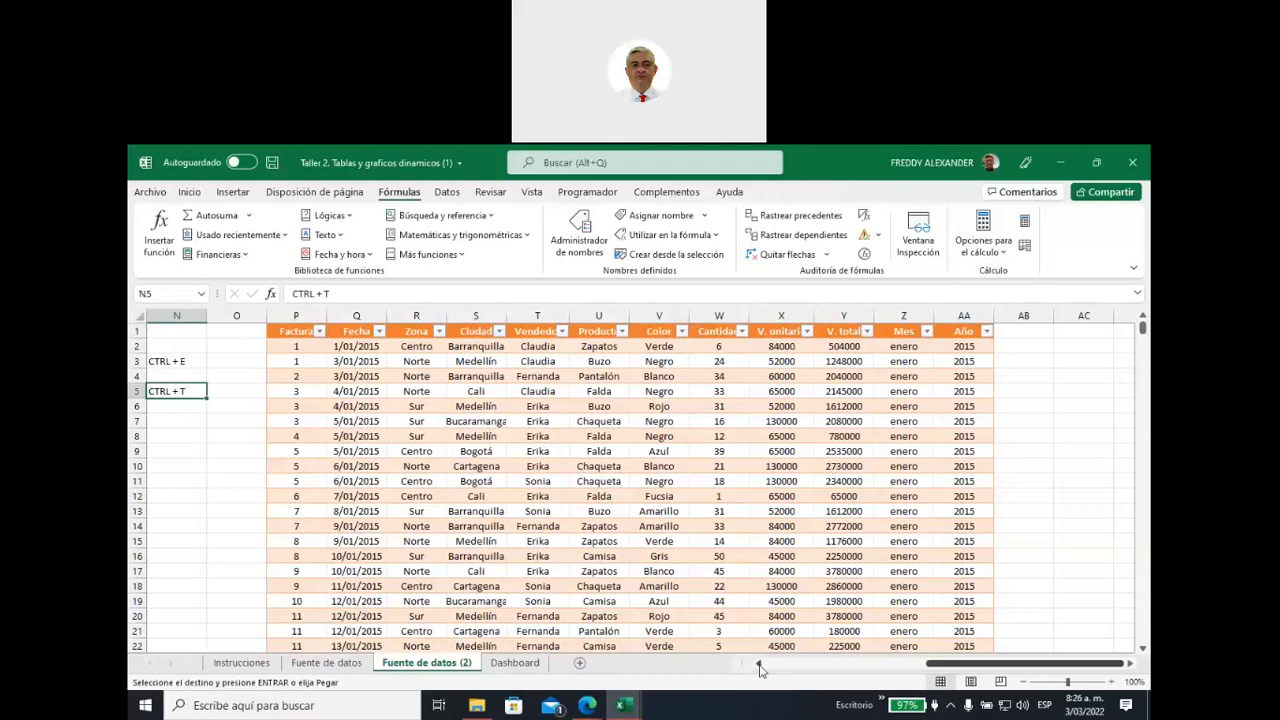
pyautogui.click(758, 664)
pyautogui.click(758, 664)
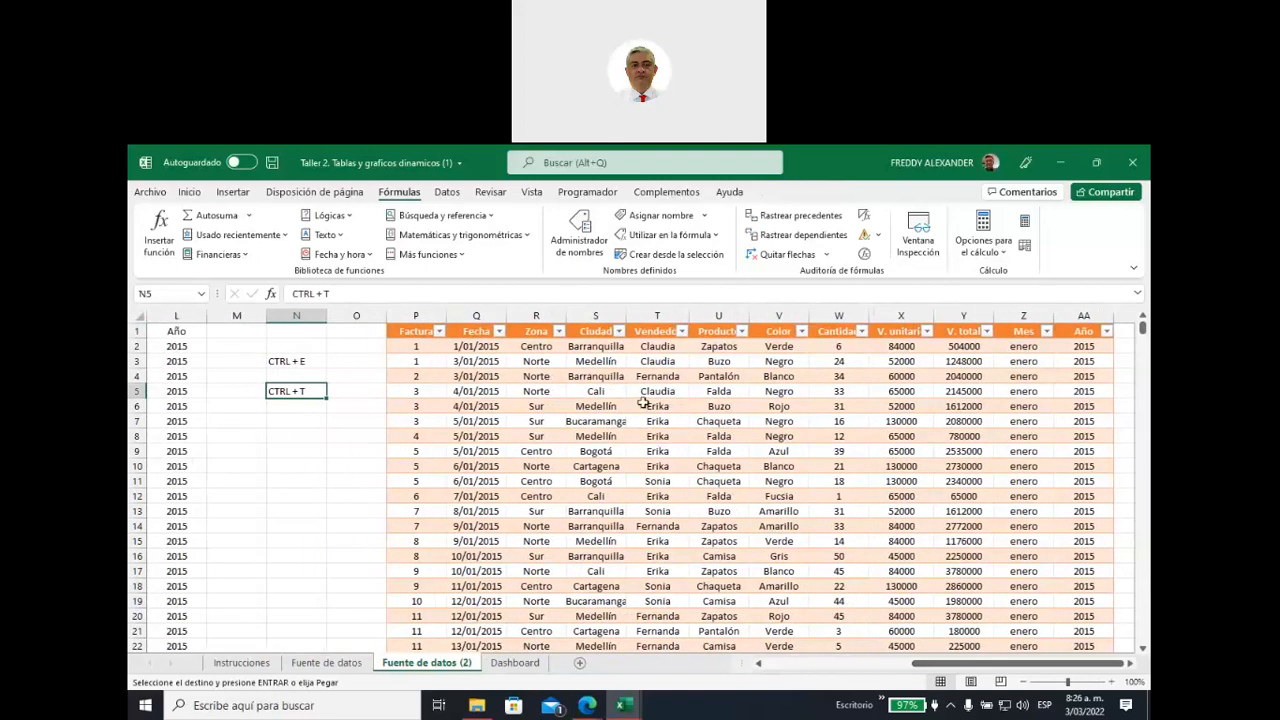
# Select a cell inside TablaVentas and check the table name in its design options
pyautogui.click(648, 394)
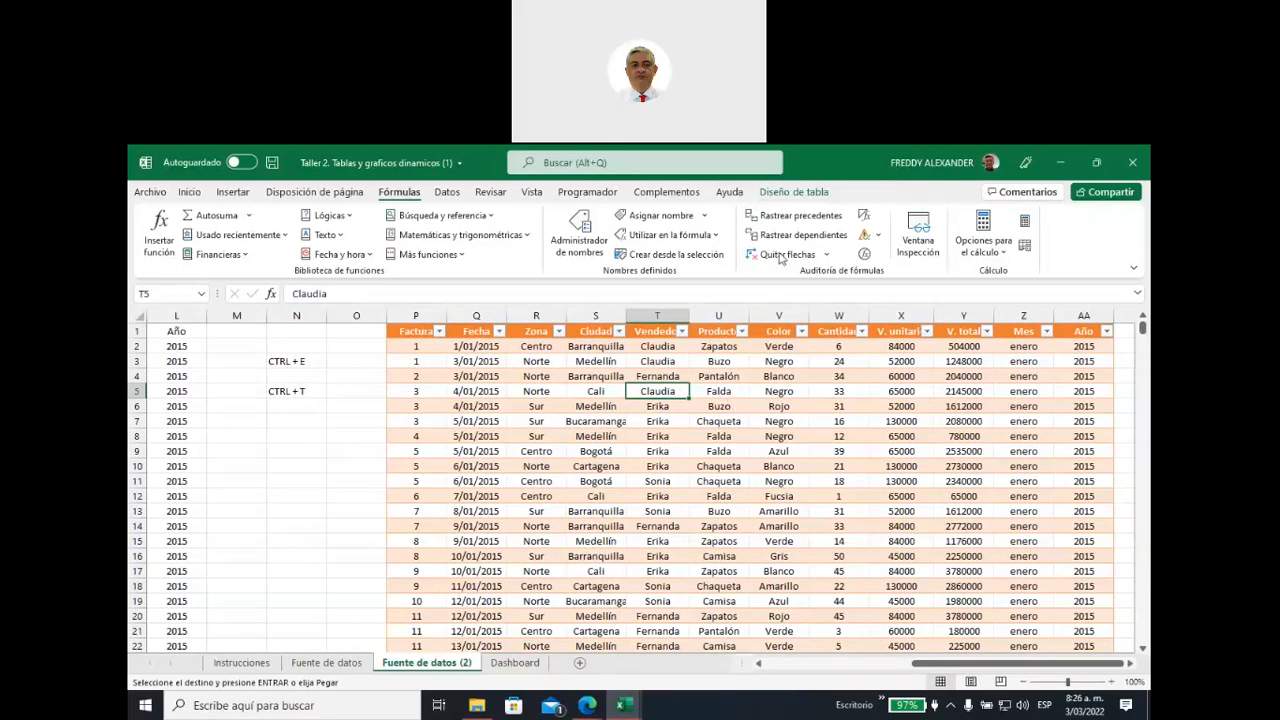
pyautogui.click(790, 195)
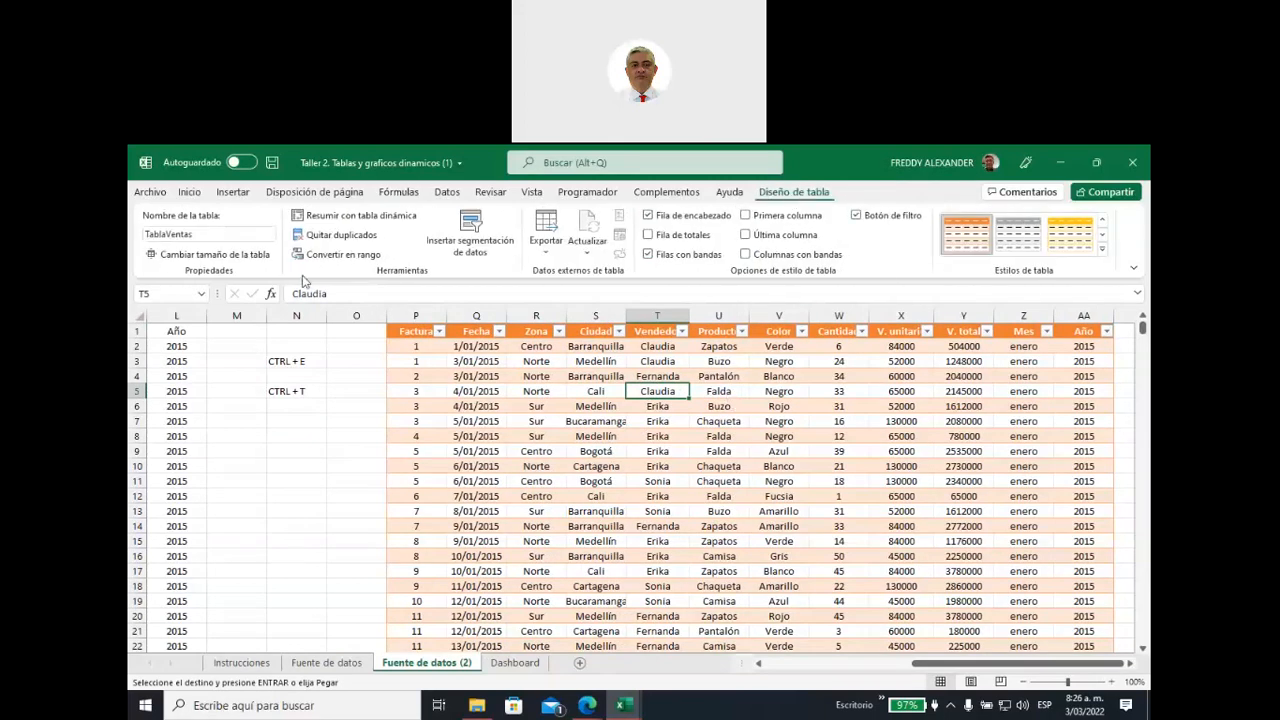
pyautogui.click(212, 234)
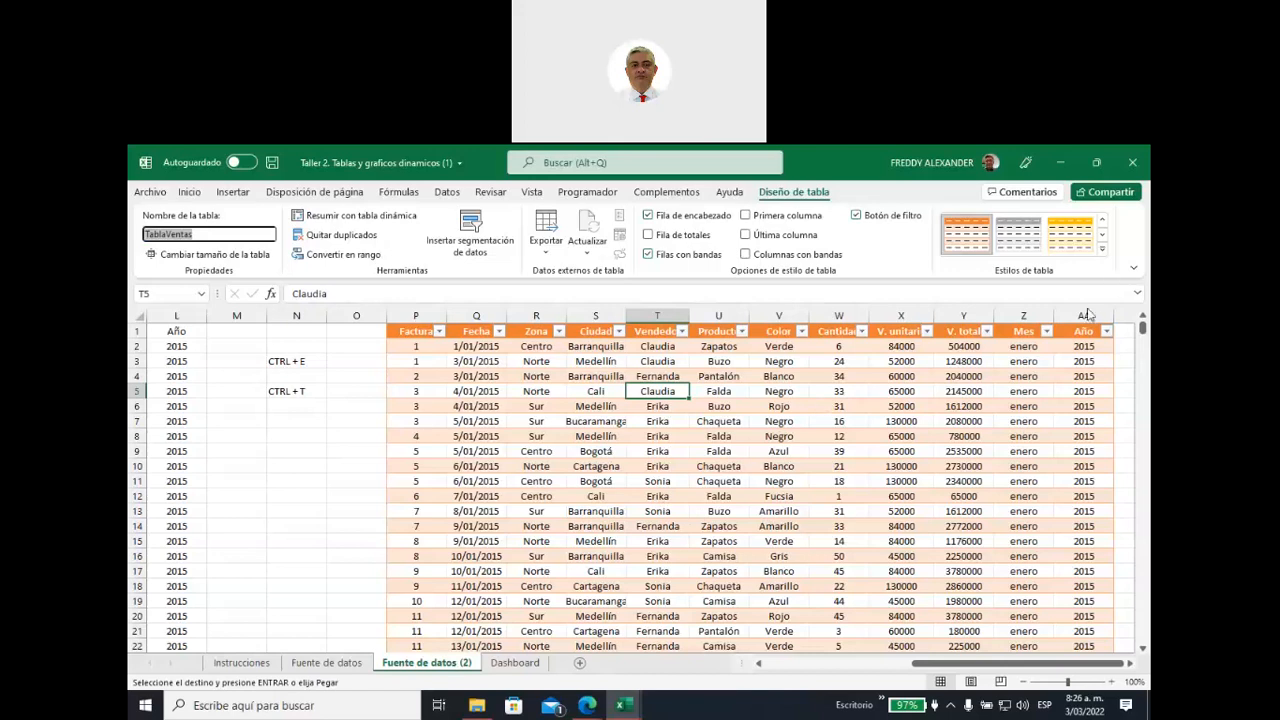
pyautogui.click(1086, 472)
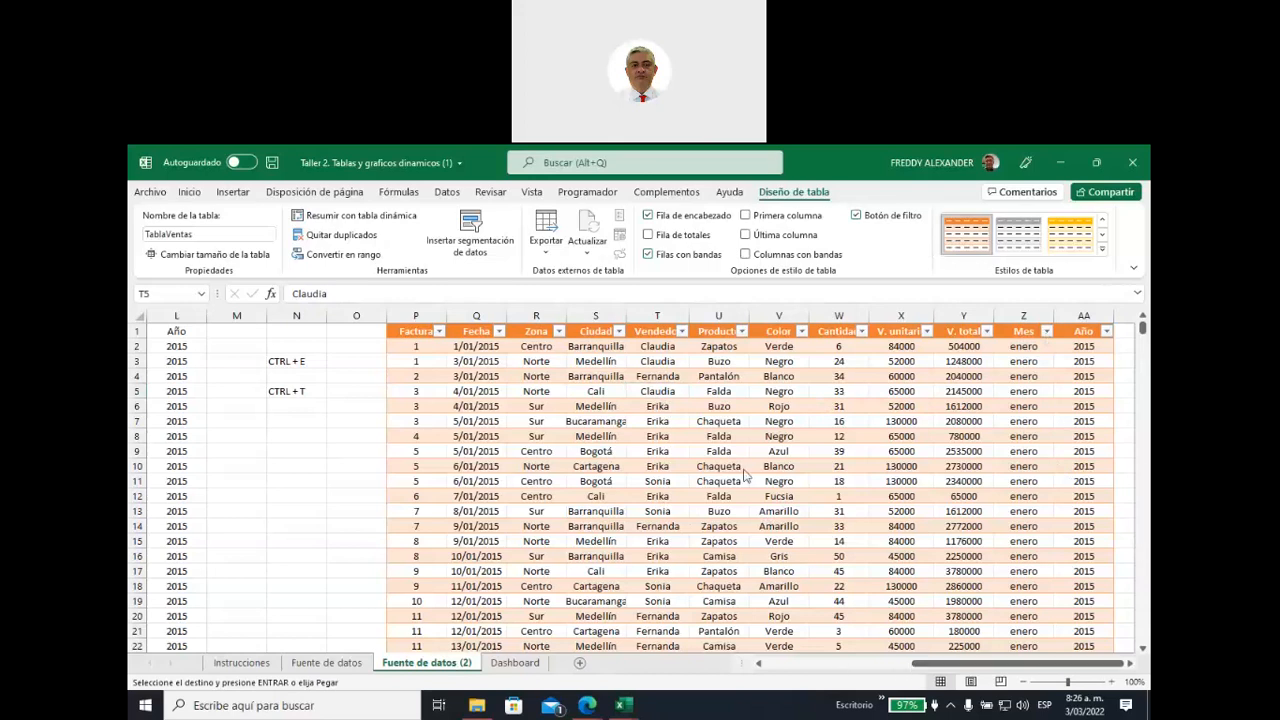
# Go back to the ventas range starting at column A, and open the Dashboard sheet
pyautogui.click(926, 666)
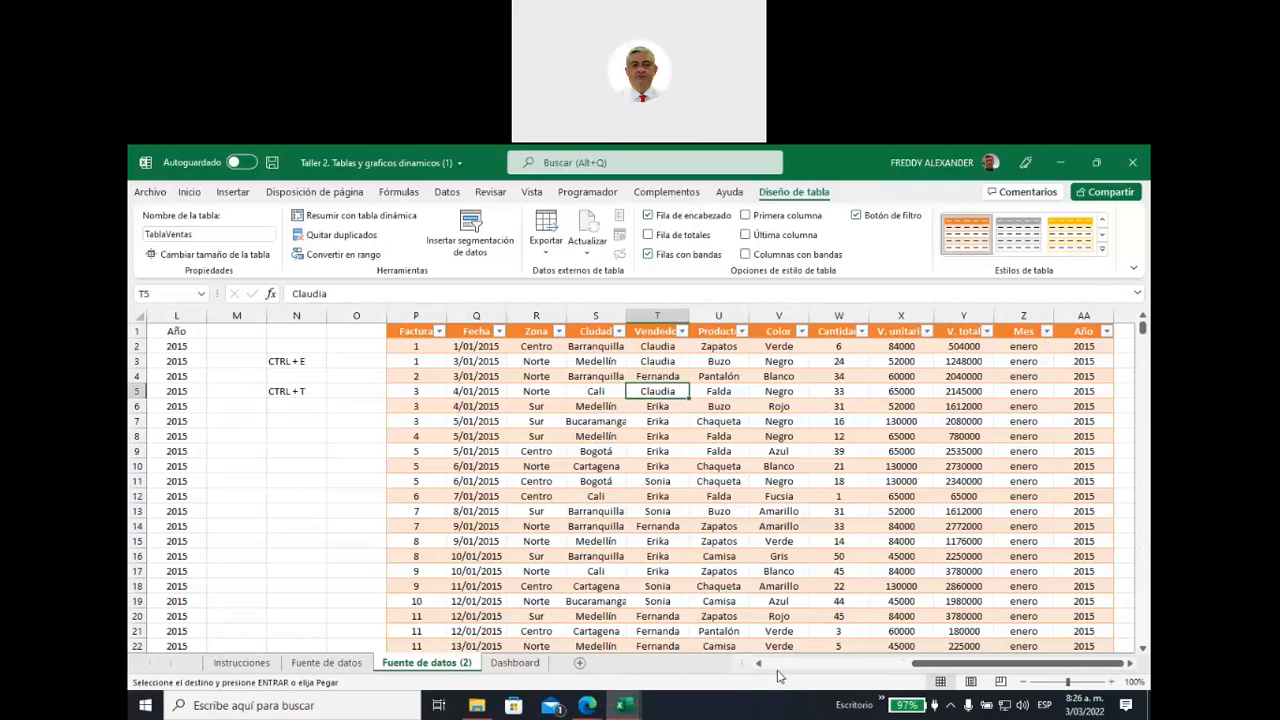
pyautogui.moveTo(920, 664); pyautogui.dragTo(766, 672)
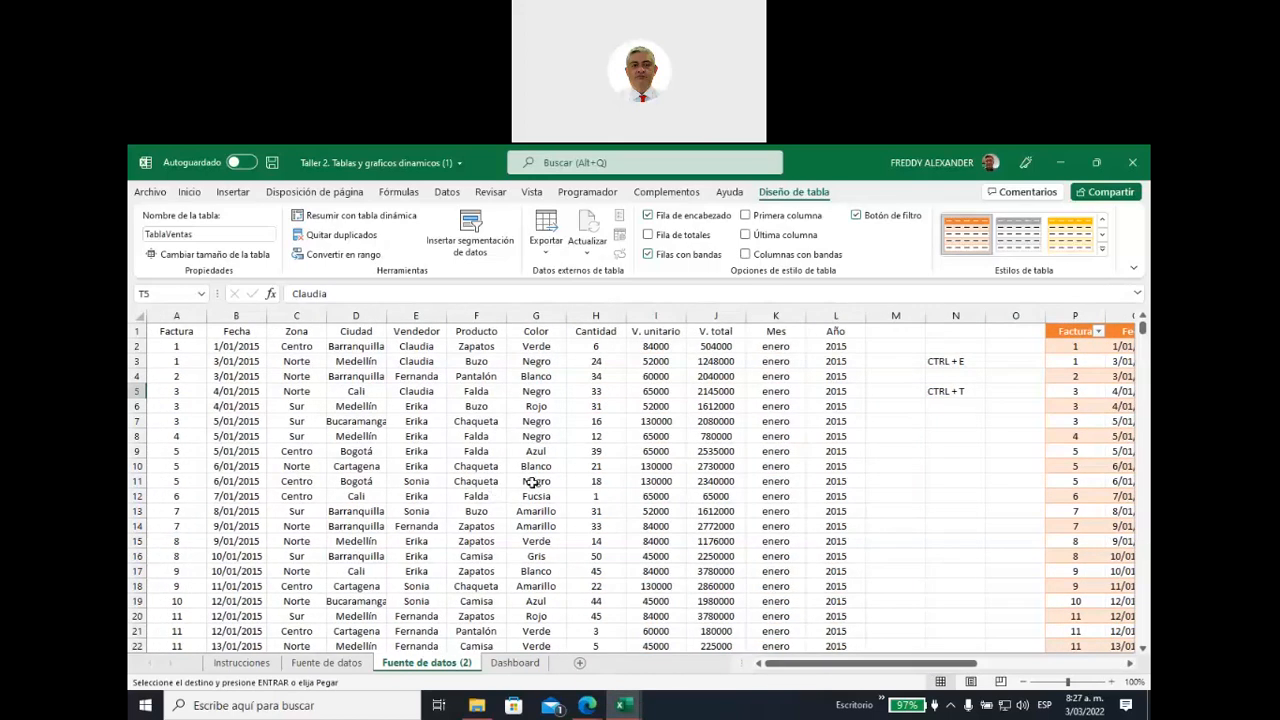
pyautogui.click(512, 663)
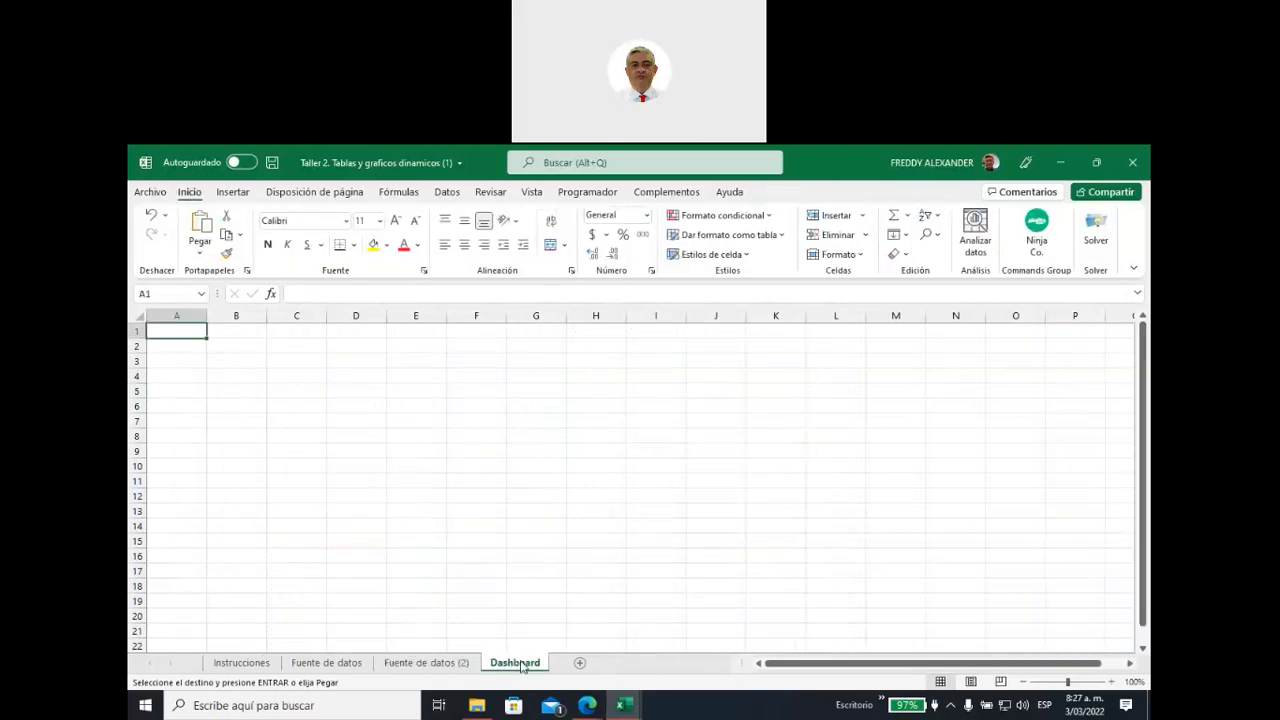
# Start a pivot table from a table or range, placed at cell B3 of the Dashboard sheet
pyautogui.click(234, 361)
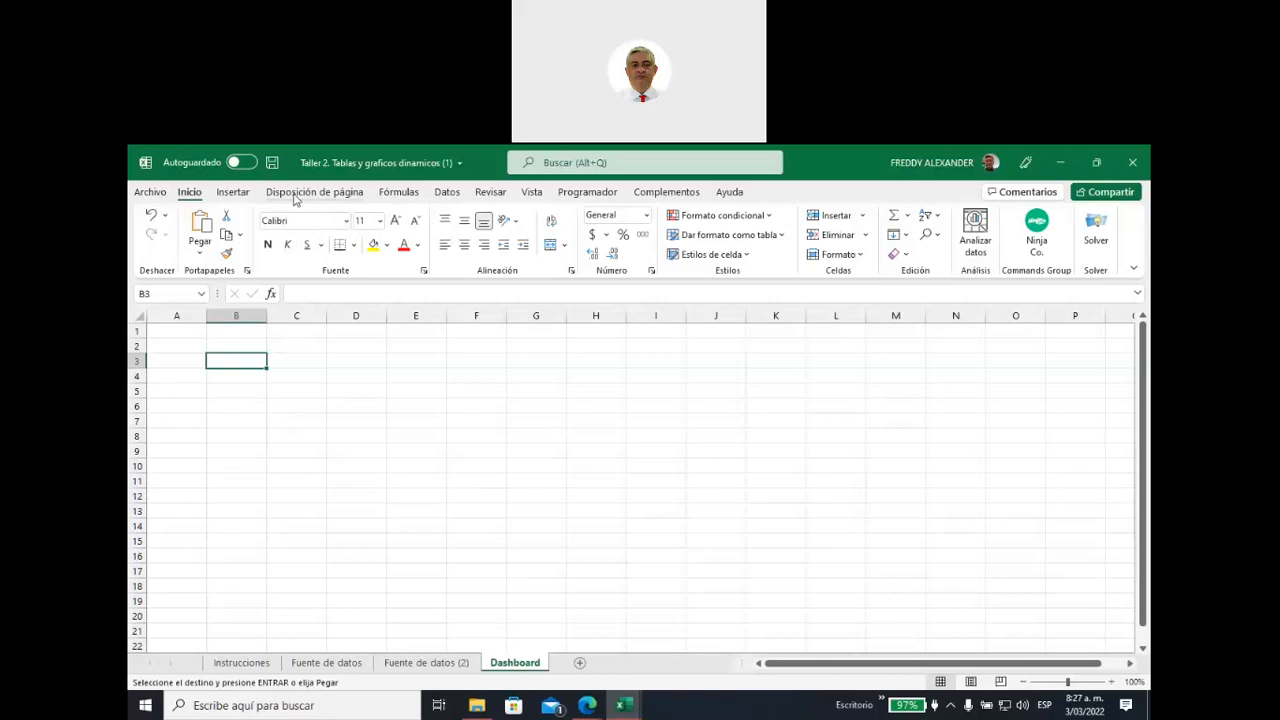
pyautogui.click(233, 193)
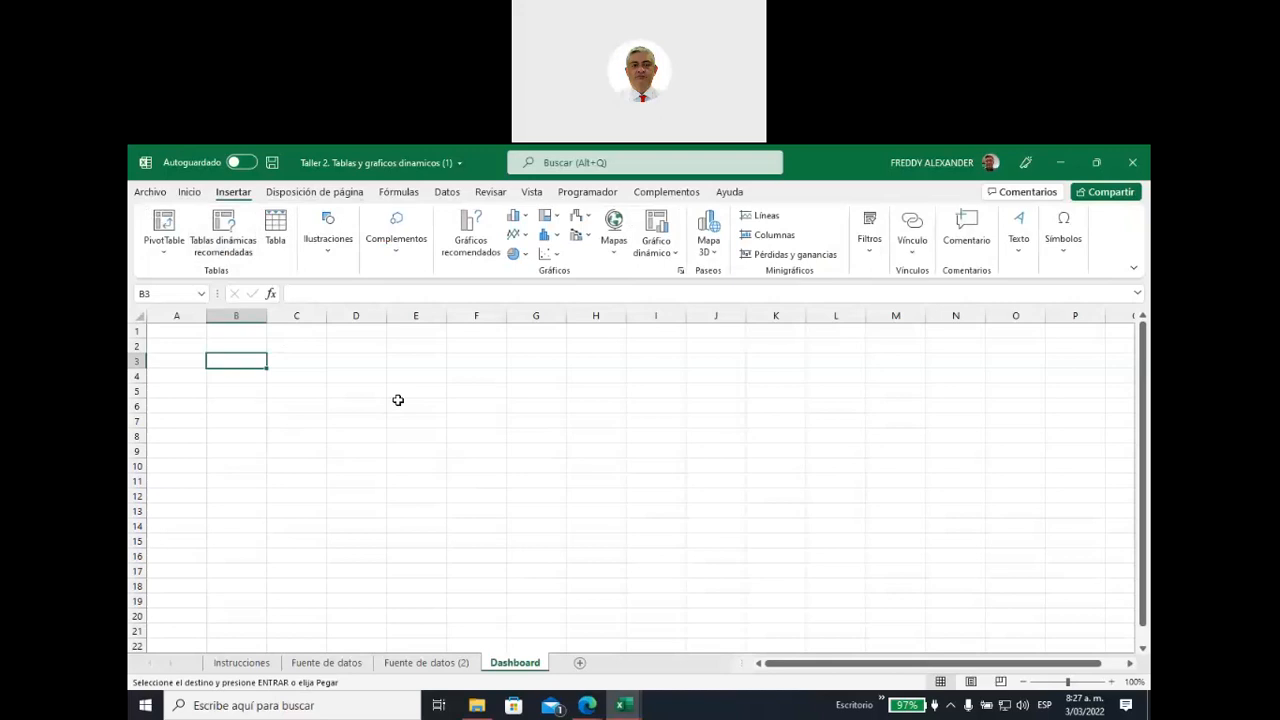
pyautogui.click(164, 255)
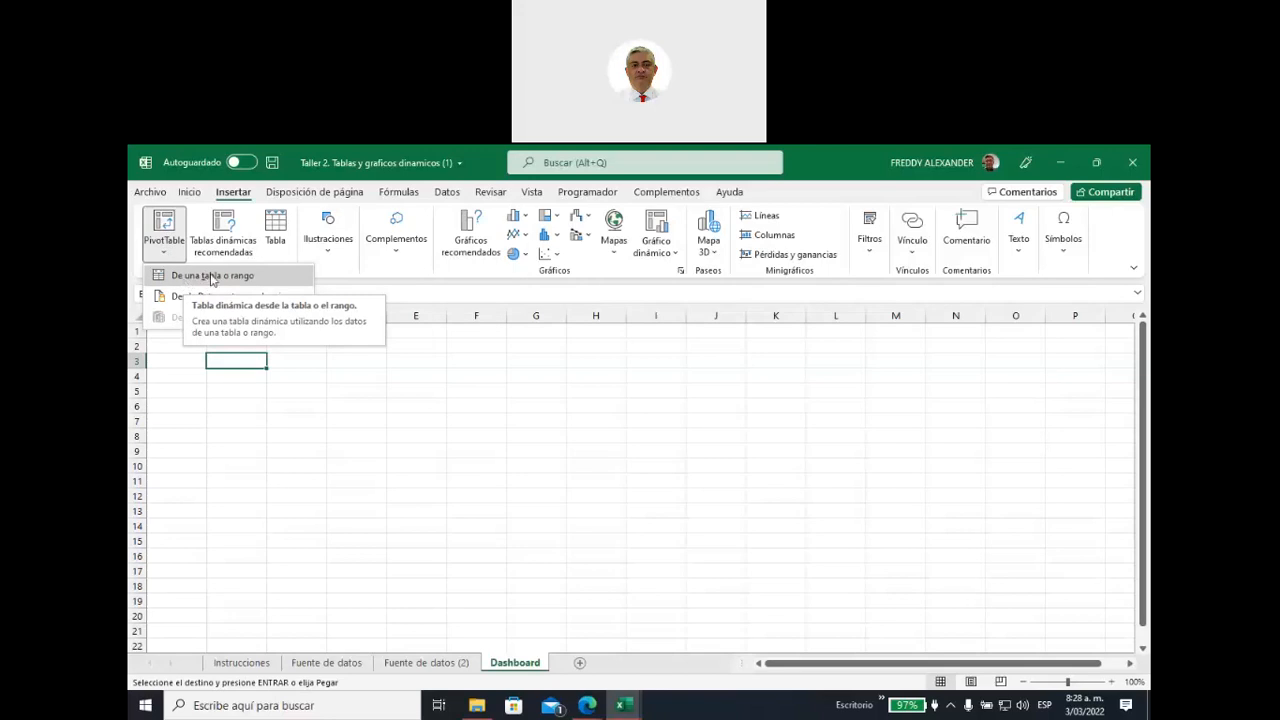
pyautogui.click(212, 278)
pyautogui.moveTo(706, 306); pyautogui.dragTo(665, 362)
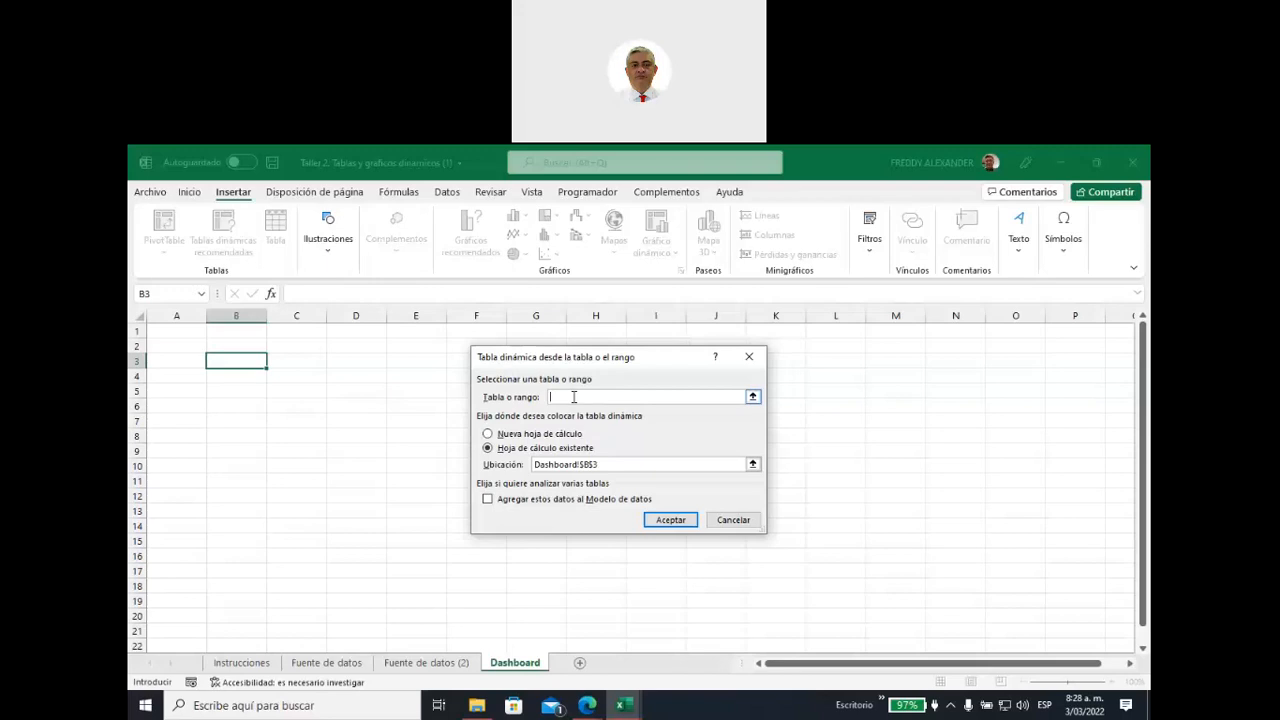
# Paste the defined name ventas as the pivot table's source range
pyautogui.press('F3')
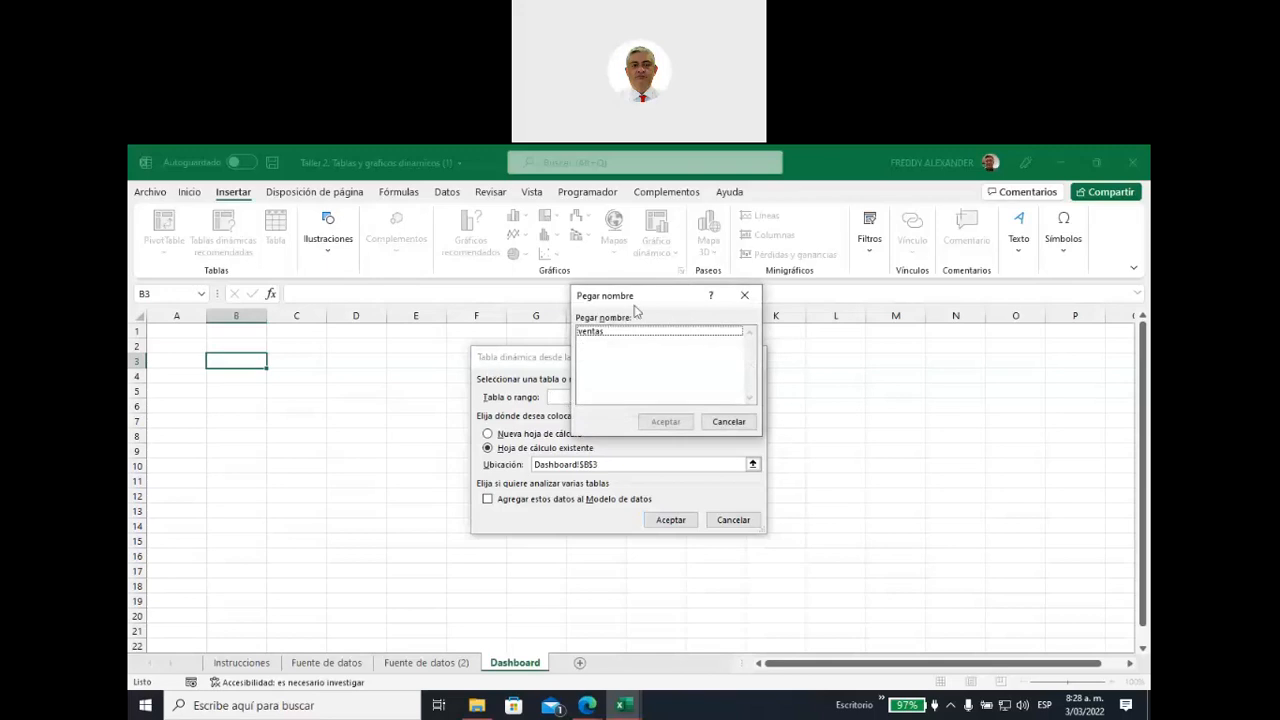
pyautogui.moveTo(645, 298); pyautogui.dragTo(633, 436)
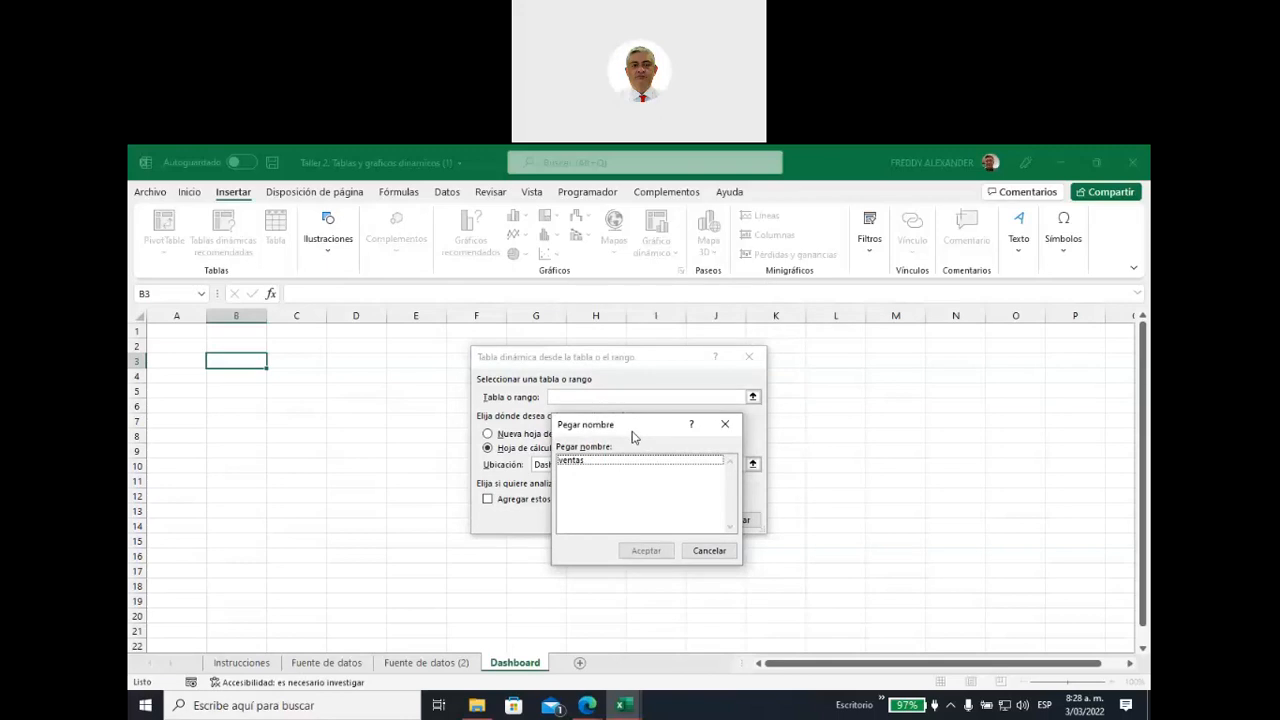
pyautogui.click(565, 462)
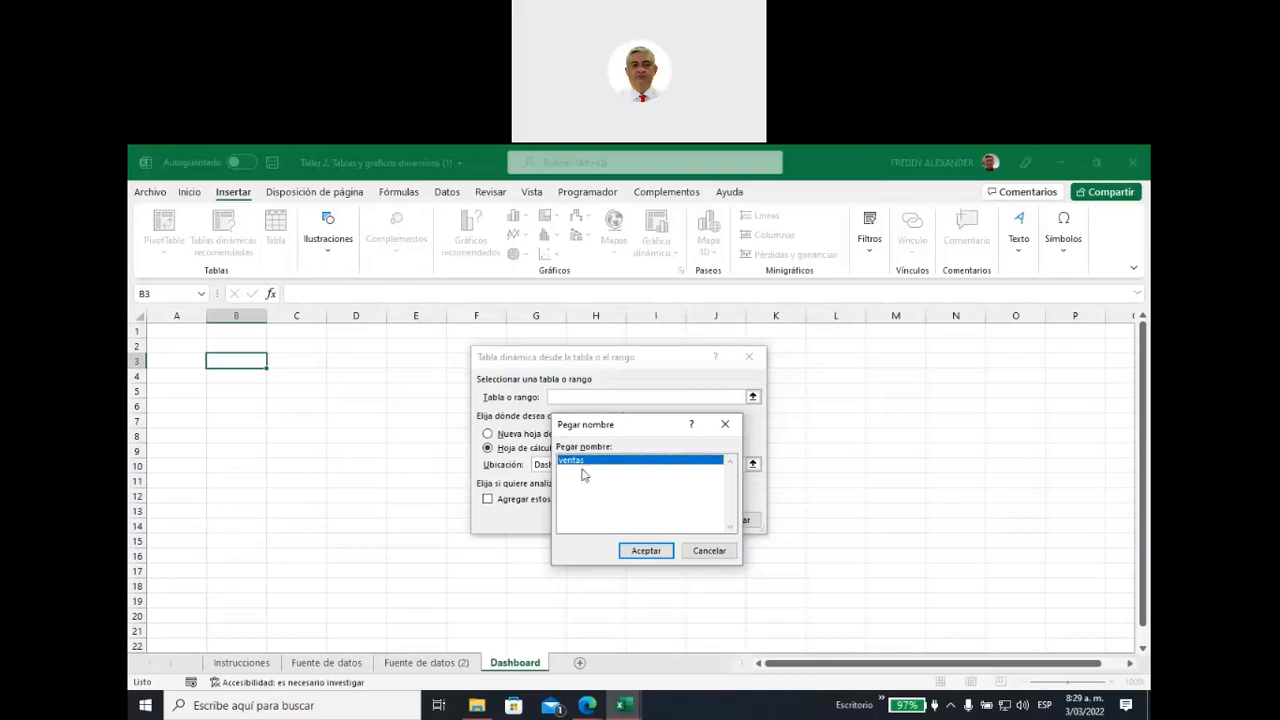
pyautogui.click(643, 555)
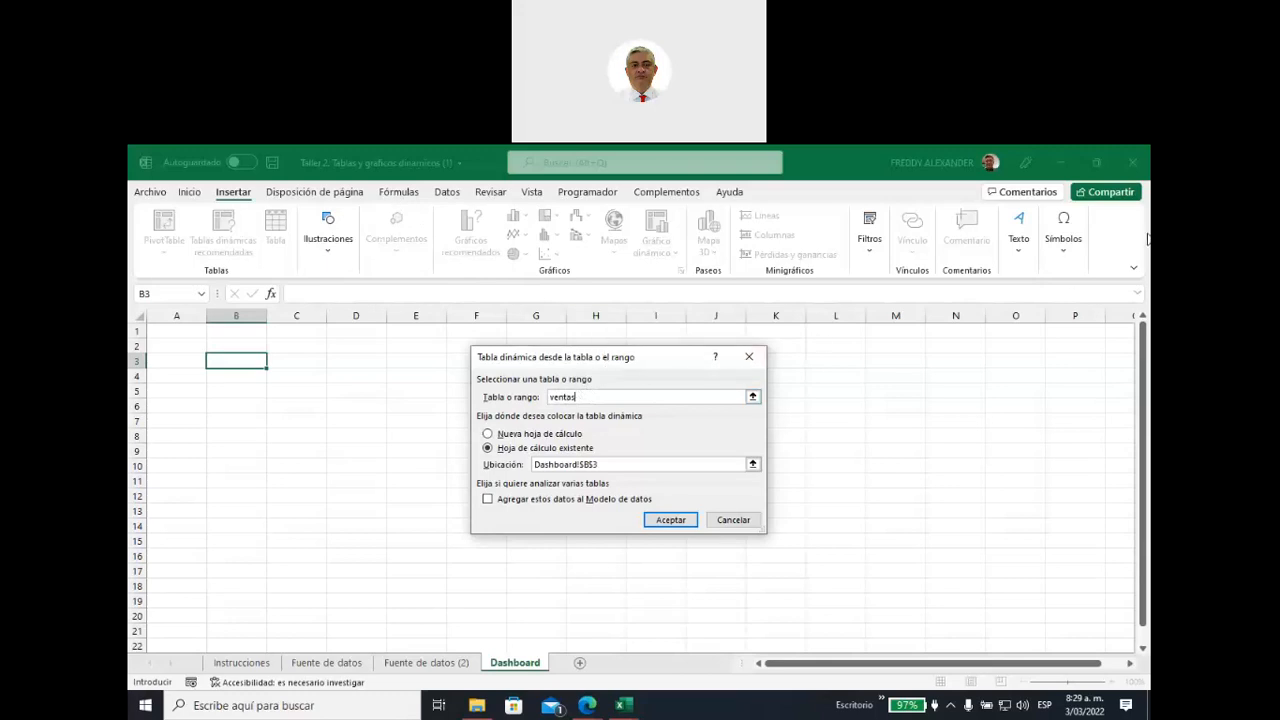
pyautogui.press('Return')
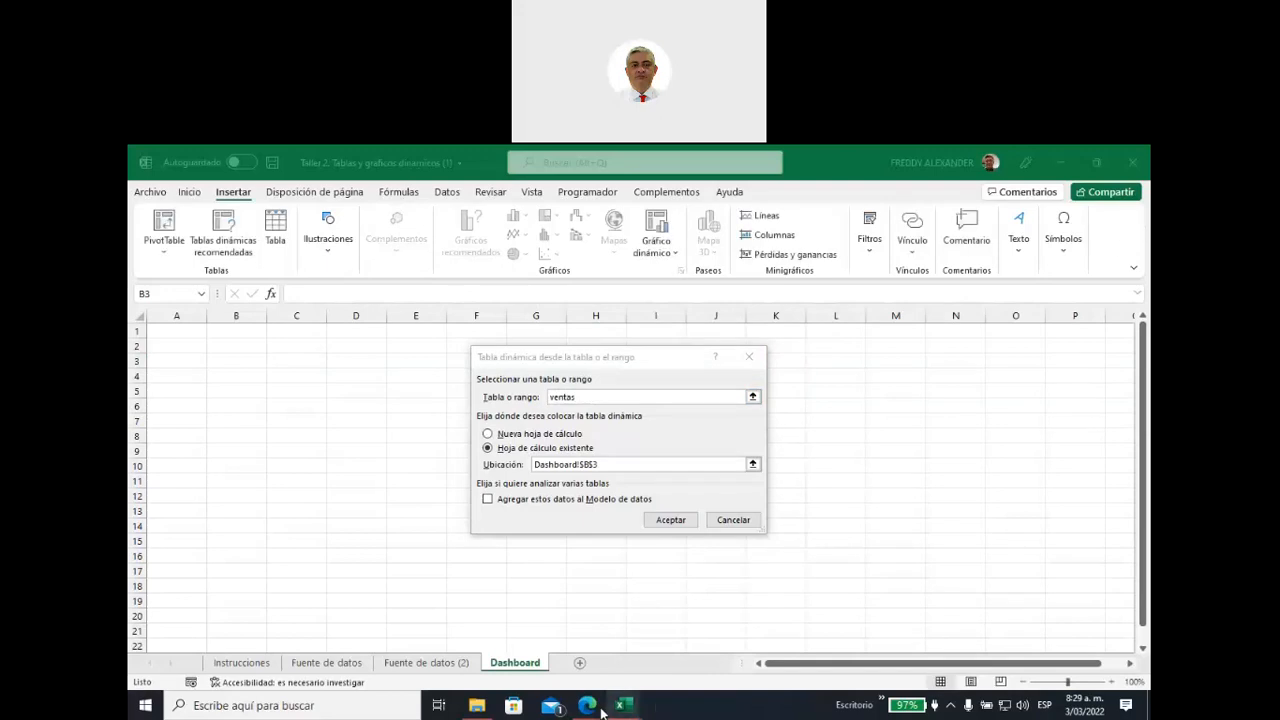
# Switch to the Excel keyboard shortcuts article in Edge and open its section on working with data, functions and the formula bar
pyautogui.moveTo(589, 710)
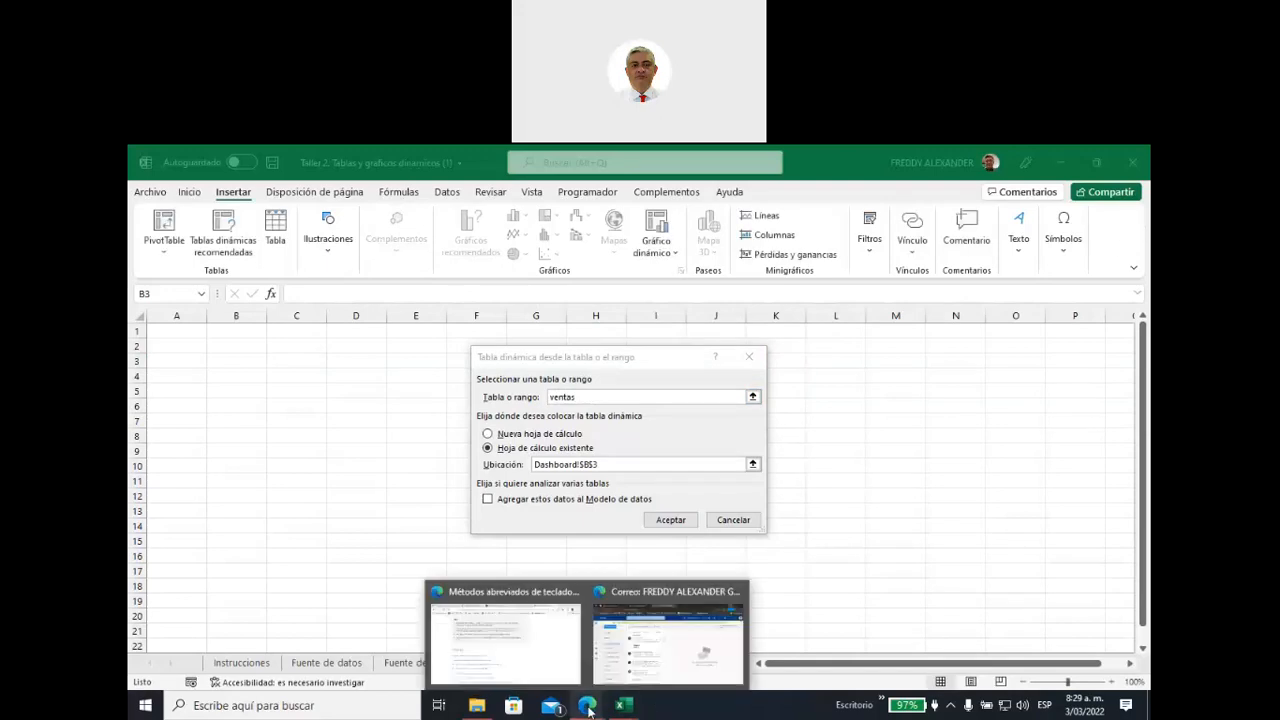
pyautogui.click(555, 655)
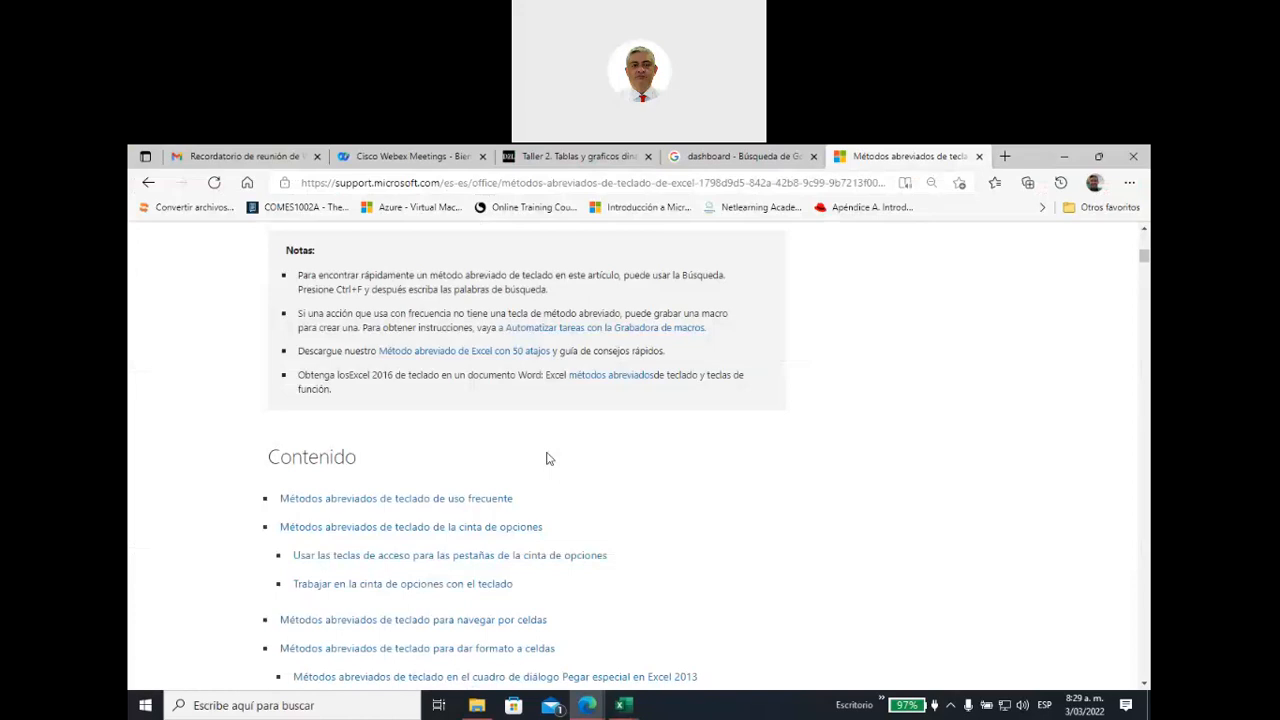
pyautogui.scroll(-3, 546, 458)
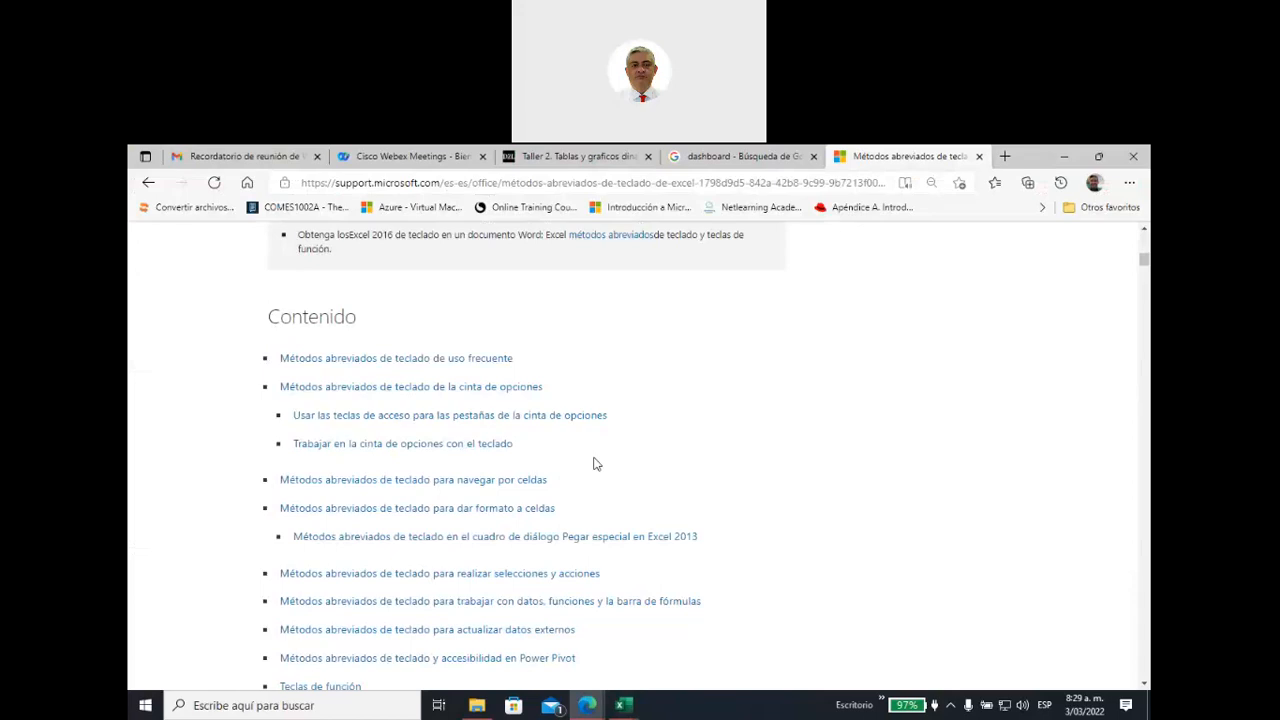
pyautogui.scroll(-1, 593, 463)
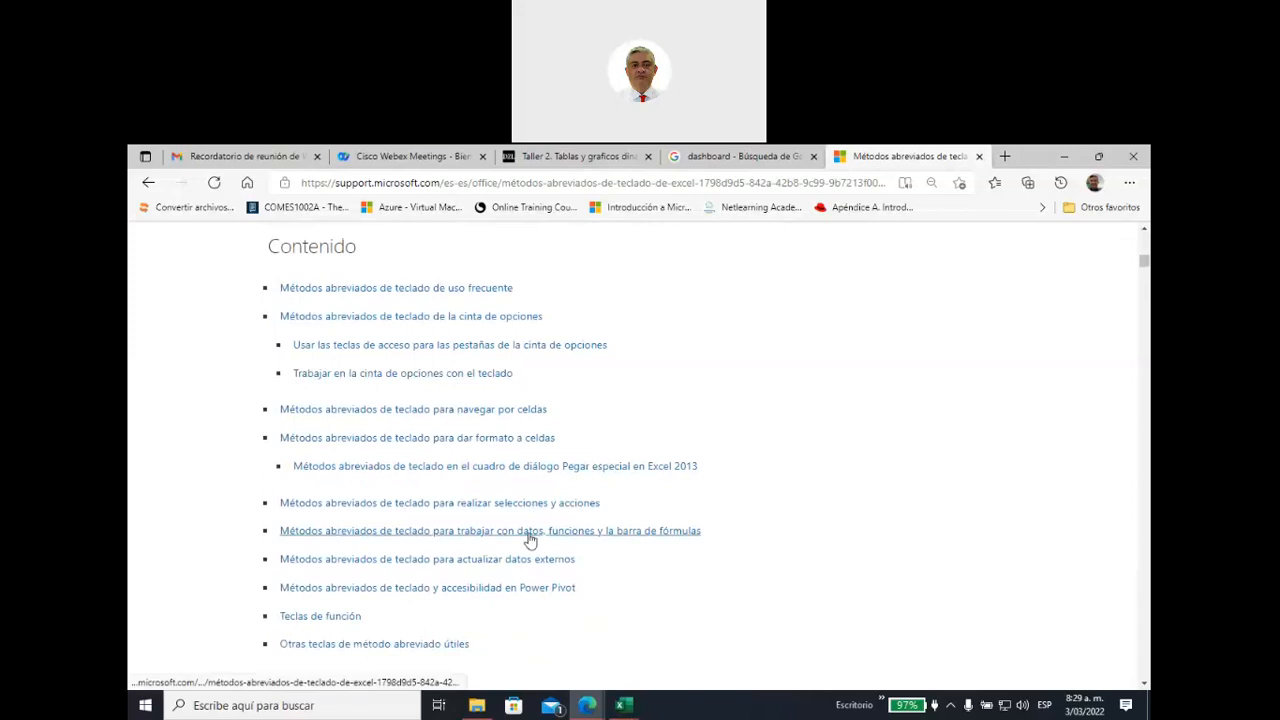
pyautogui.click(528, 533)
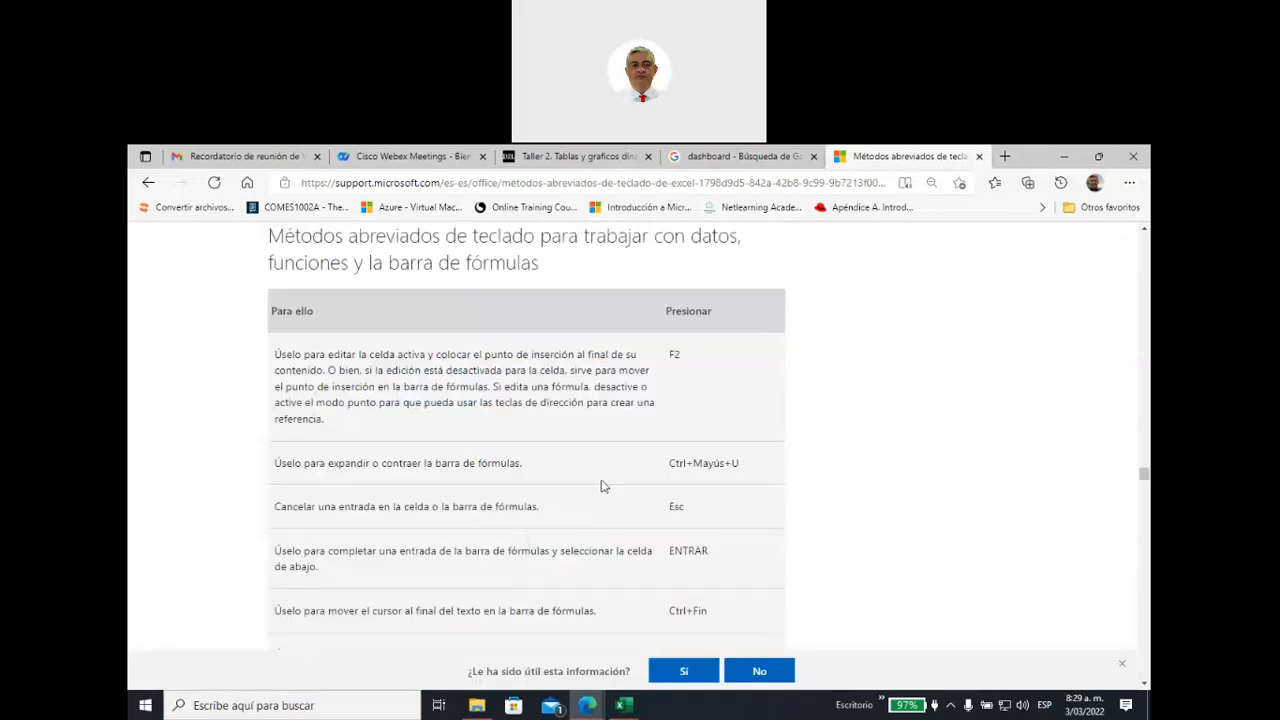
pyautogui.scroll(-2, 603, 487)
# Return to the platform choices near the start of the article and show the macOS shortcuts
pyautogui.scroll(10, 603, 487)
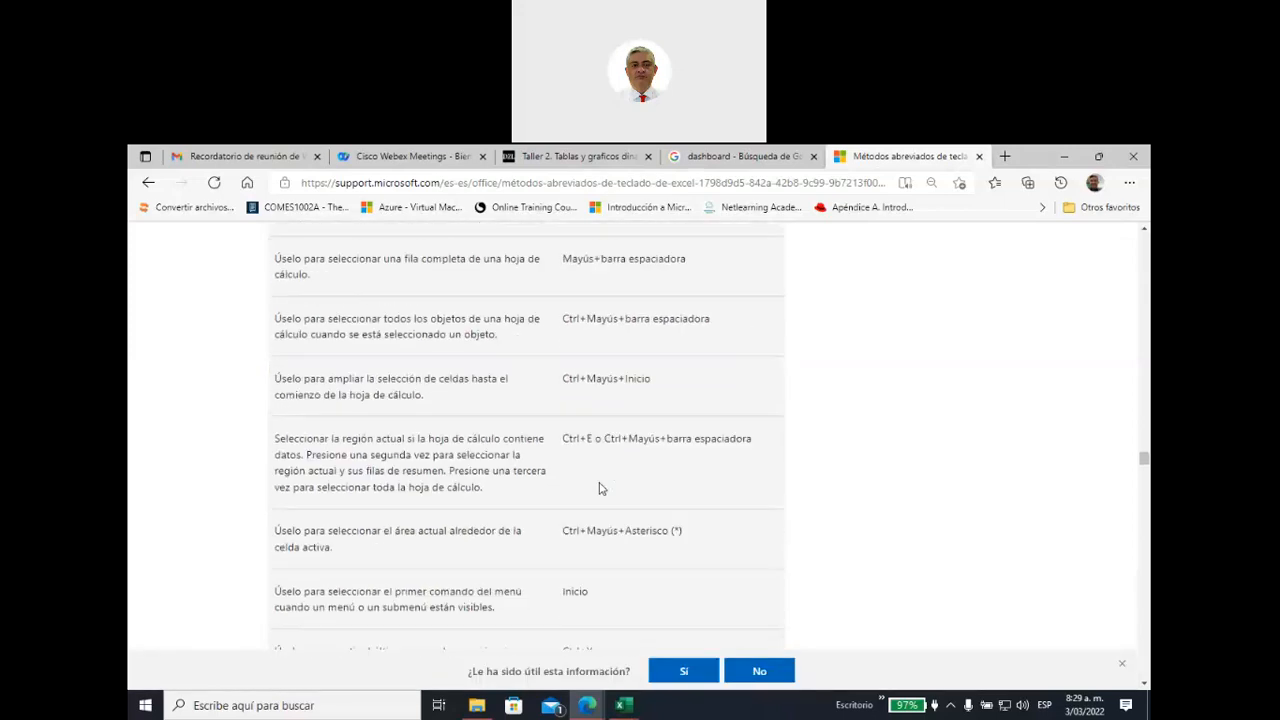
pyautogui.scroll(15, 600, 483)
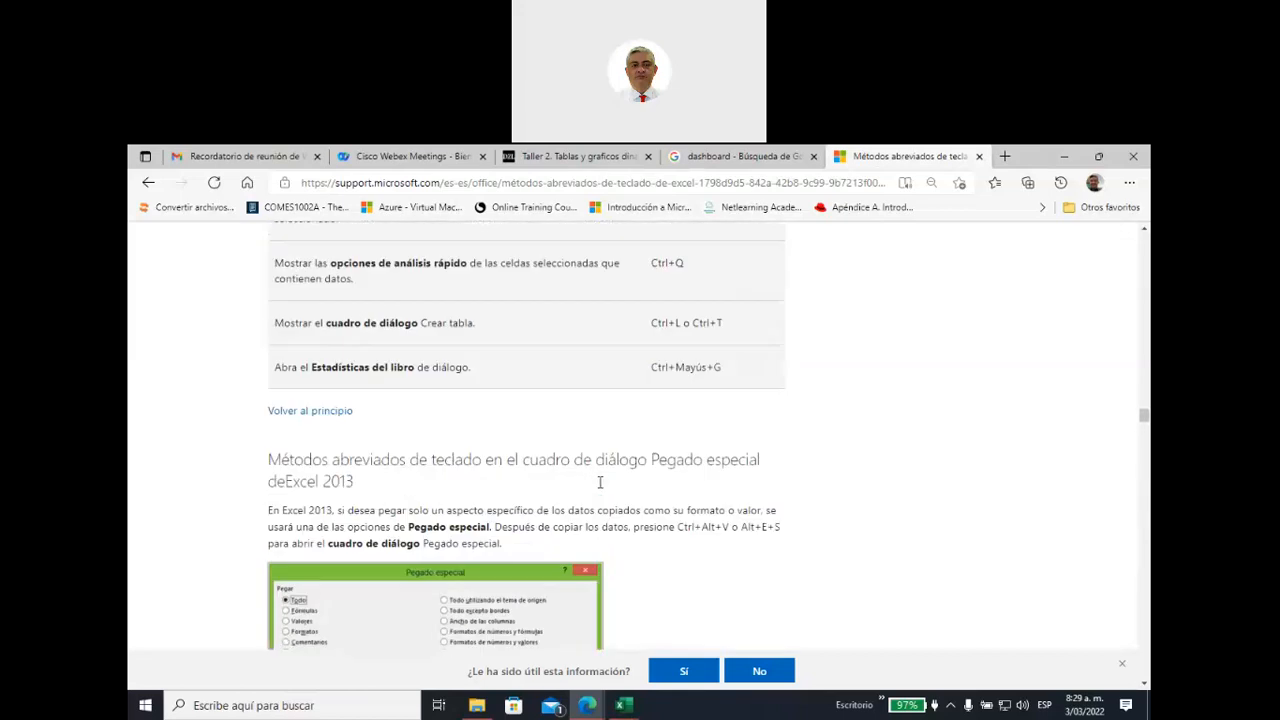
pyautogui.scroll(12, 600, 483)
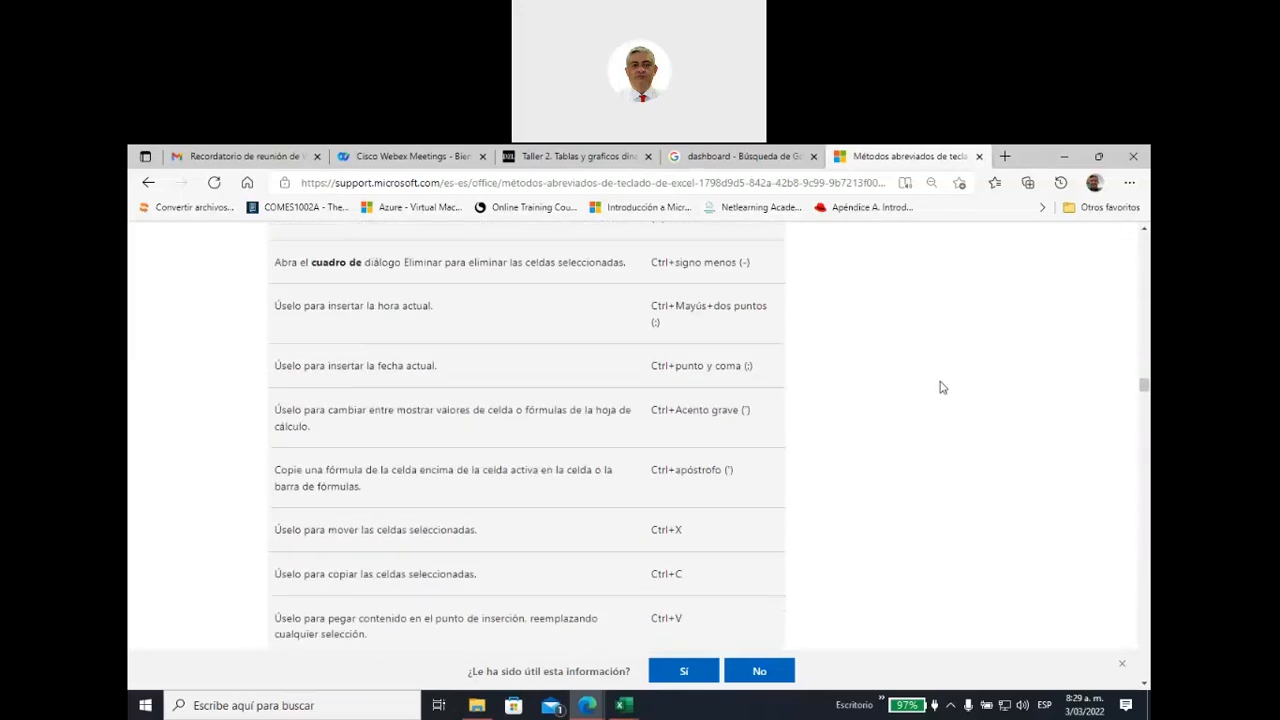
pyautogui.scroll(15, 511, 600)
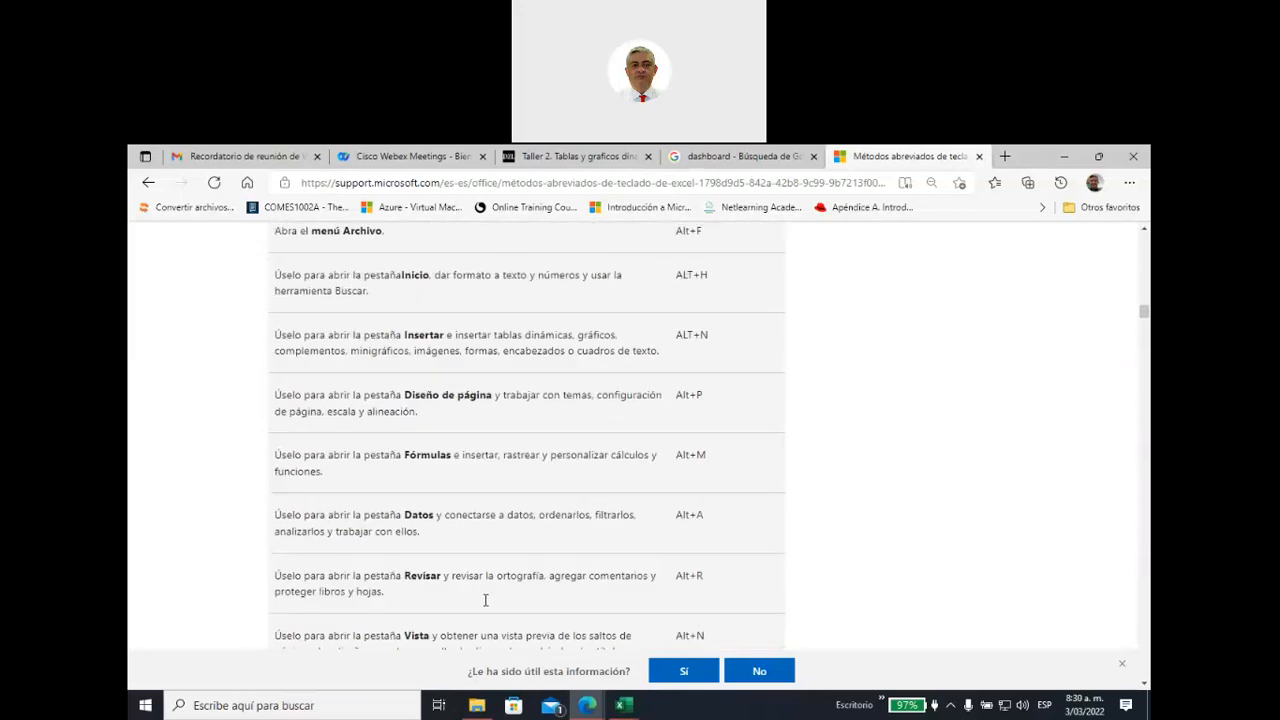
pyautogui.scroll(15, 484, 606)
pyautogui.scroll(-3, 466, 498)
pyautogui.scroll(-1, 465, 501)
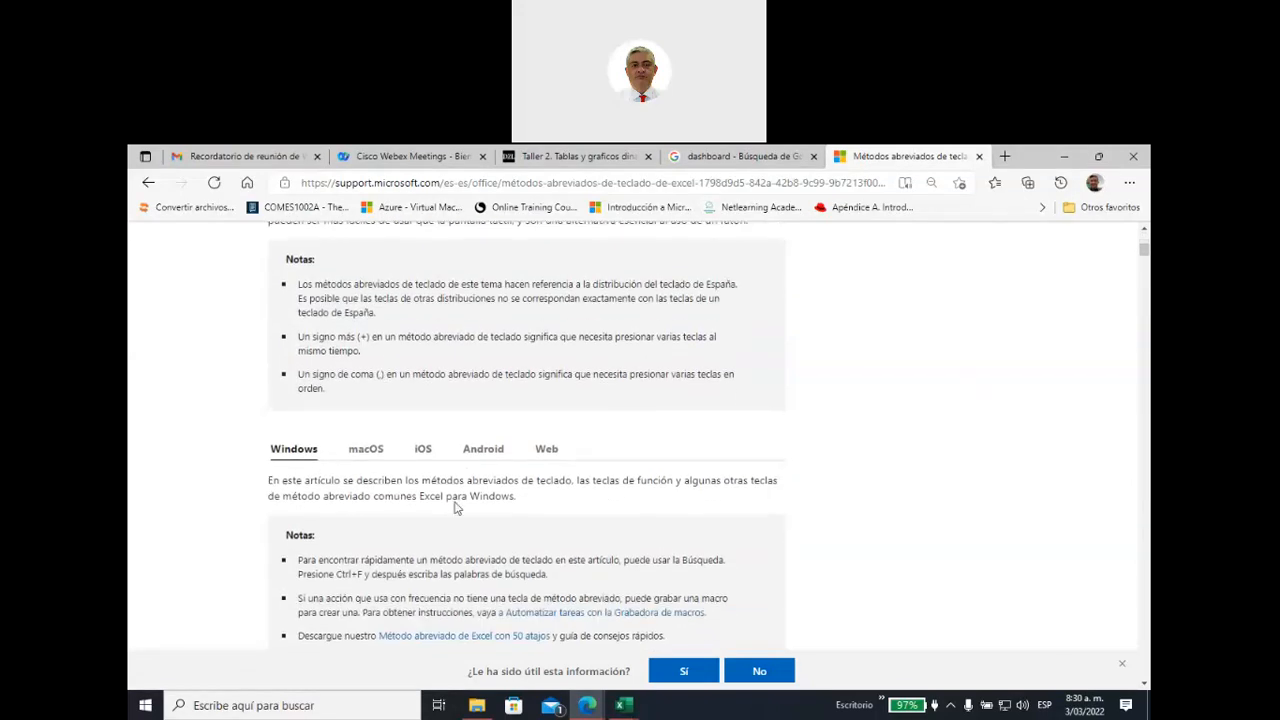
pyautogui.click(366, 447)
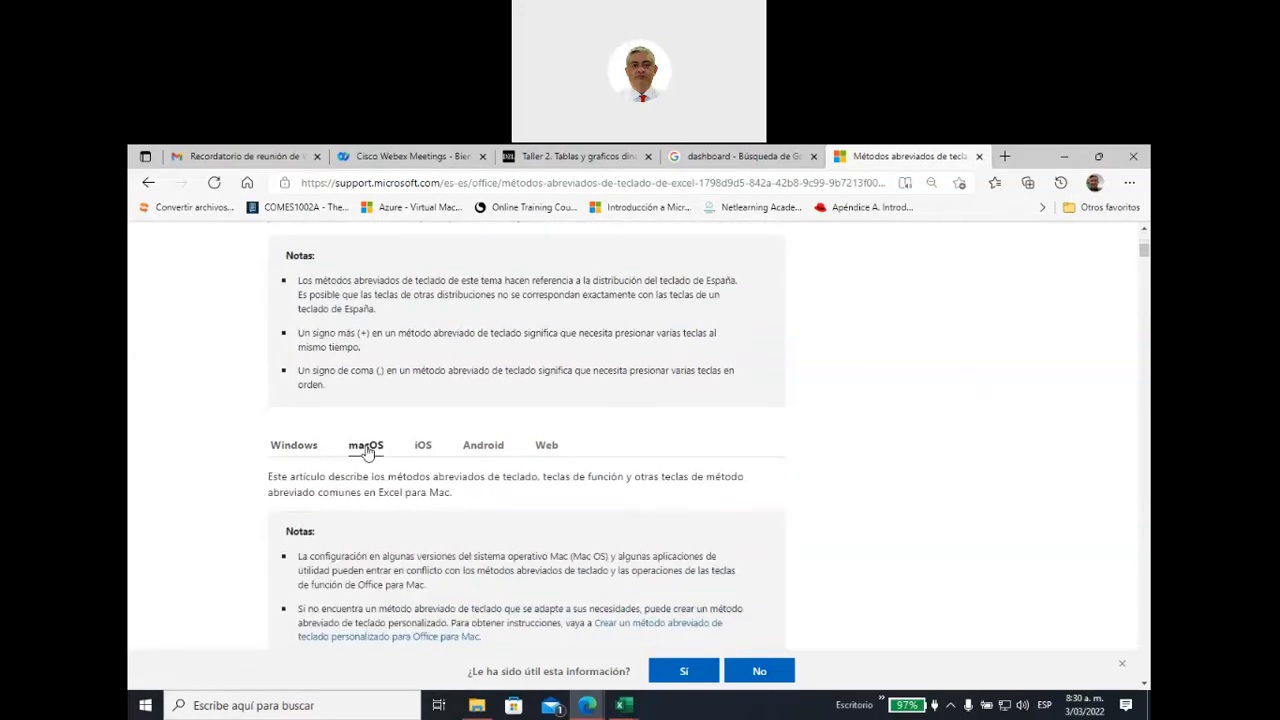
# Look through the macOS contents list and open the section Trabajar con una selección
pyautogui.scroll(-1, 540, 472)
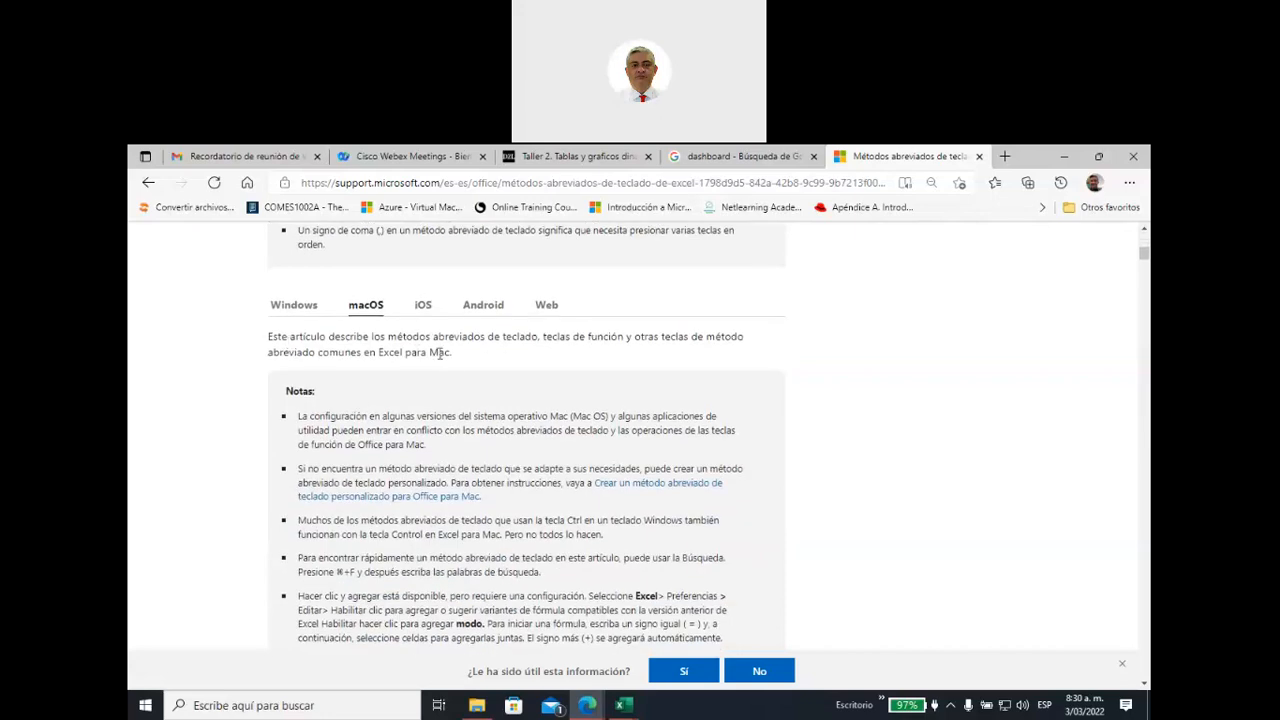
pyautogui.scroll(-3, 466, 385)
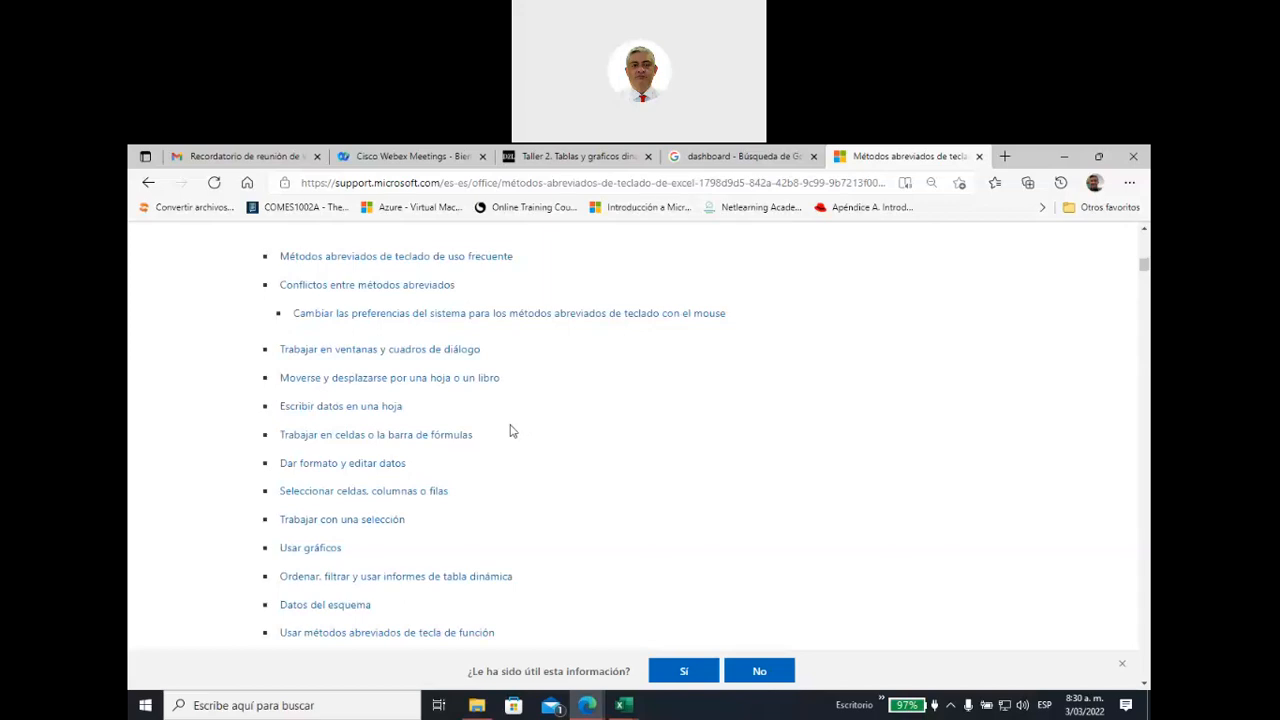
pyautogui.scroll(1, 509, 431)
pyautogui.scroll(-3, 509, 431)
pyautogui.scroll(2, 509, 431)
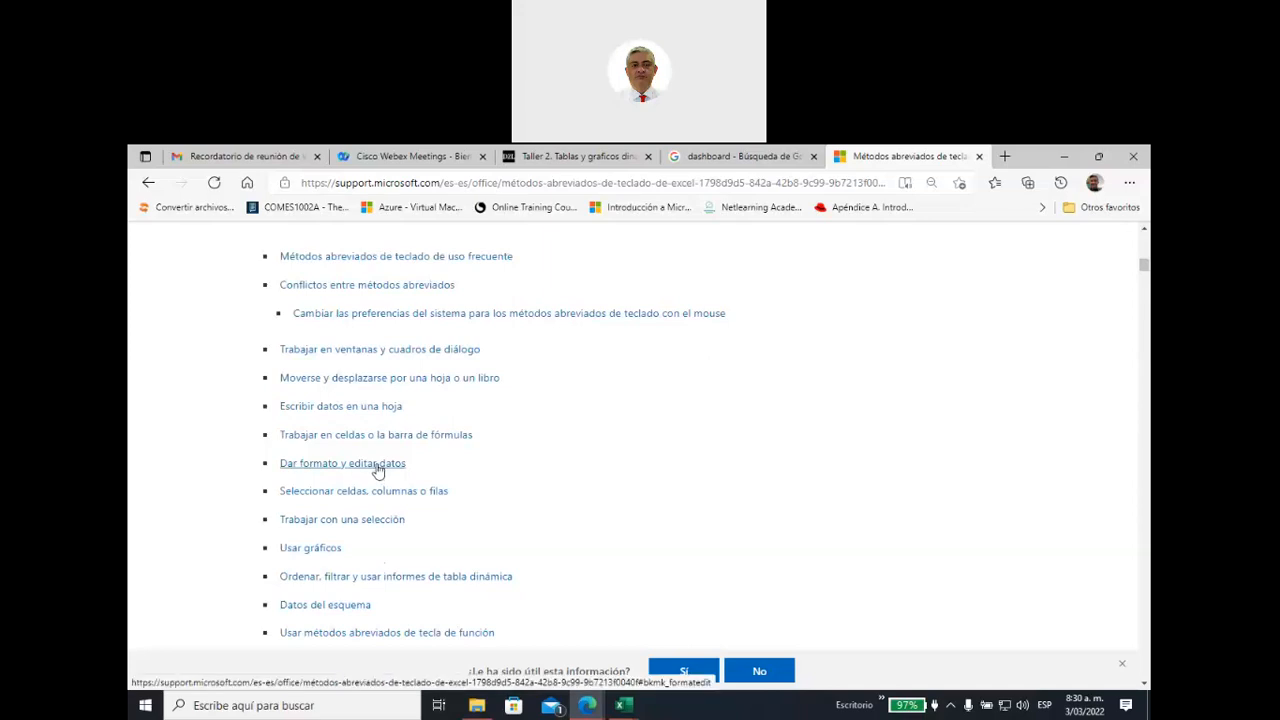
pyautogui.click(376, 522)
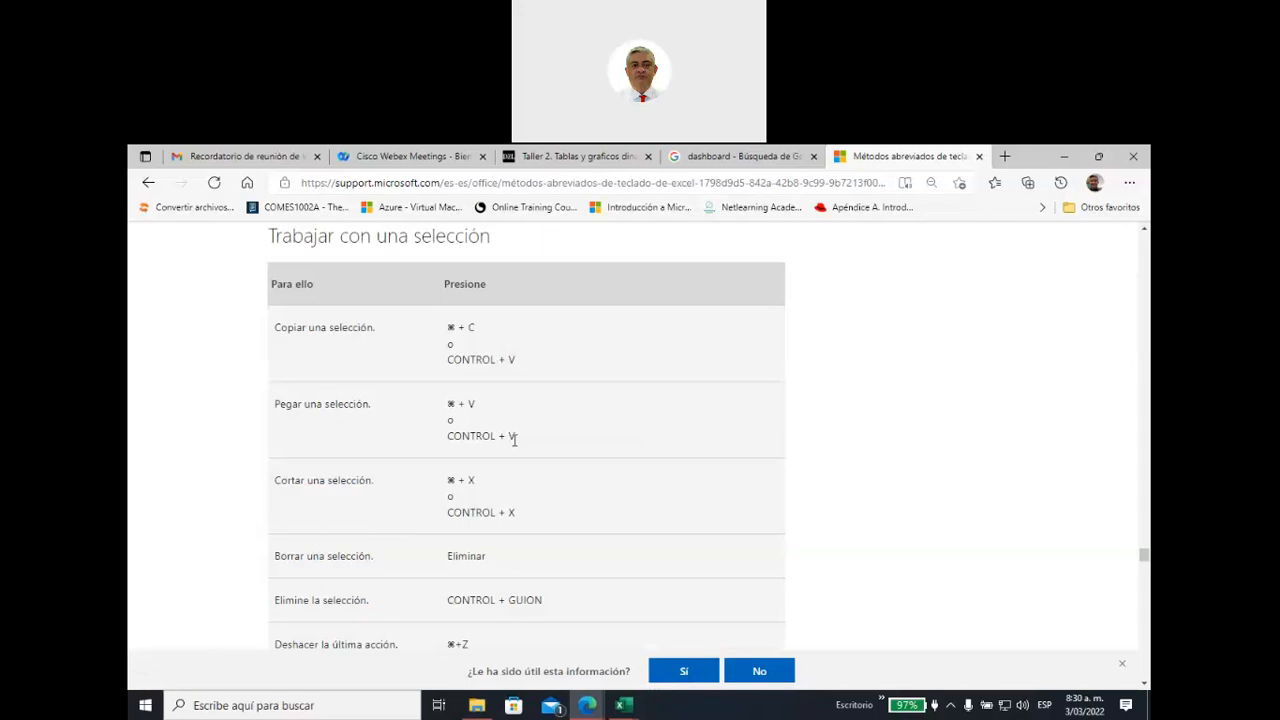
# Examine the macOS shortcuts for working with a selection, through to the Usar gráficos section
pyautogui.scroll(-3, 514, 440)
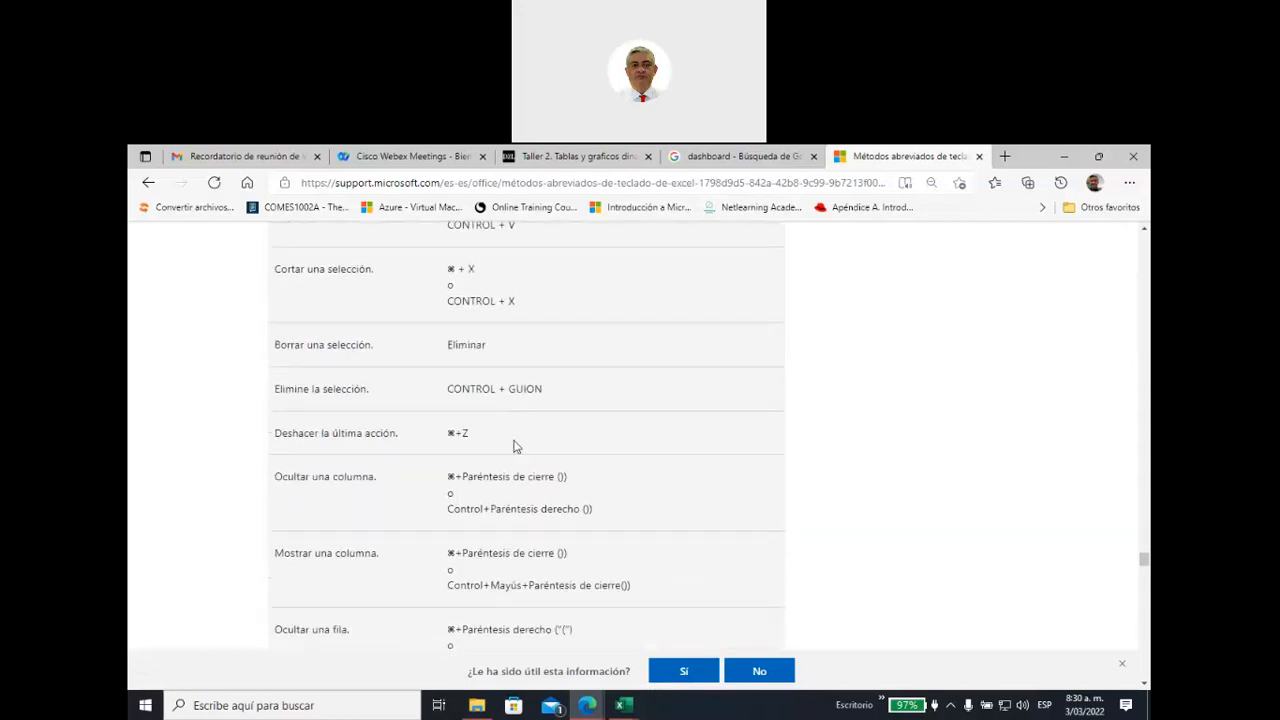
pyautogui.scroll(-2, 514, 446)
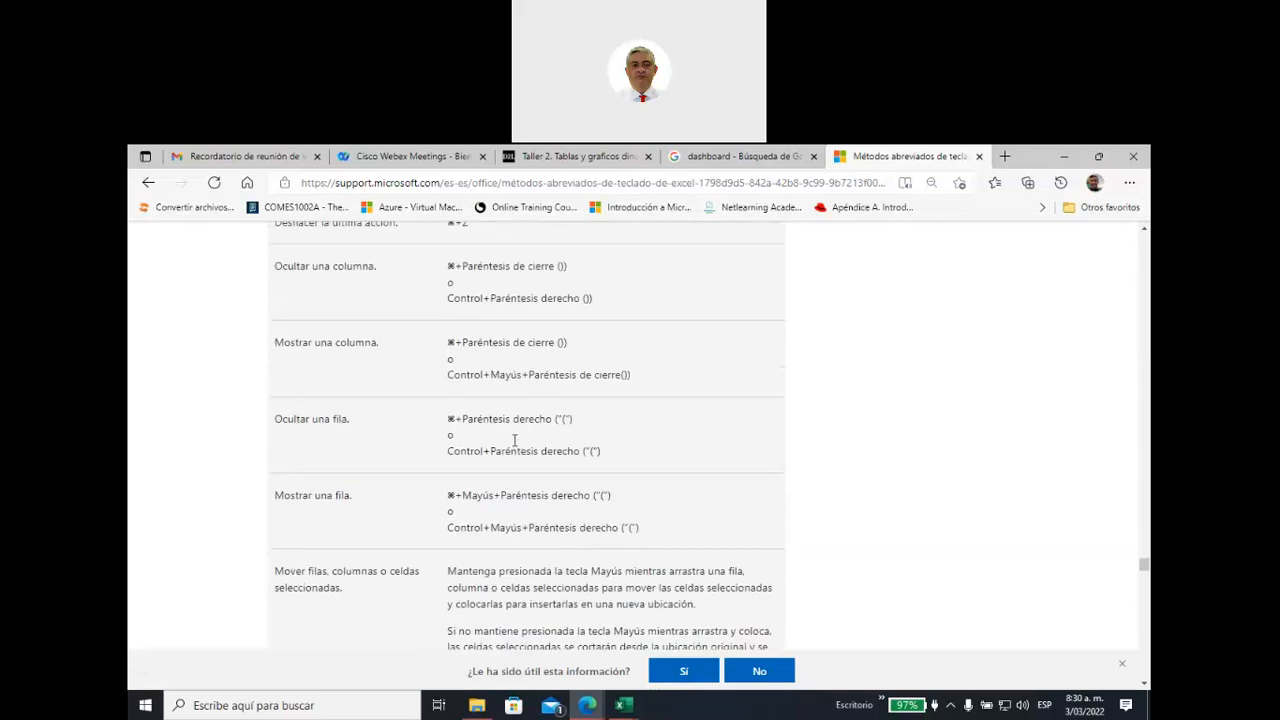
pyautogui.scroll(-4, 514, 446)
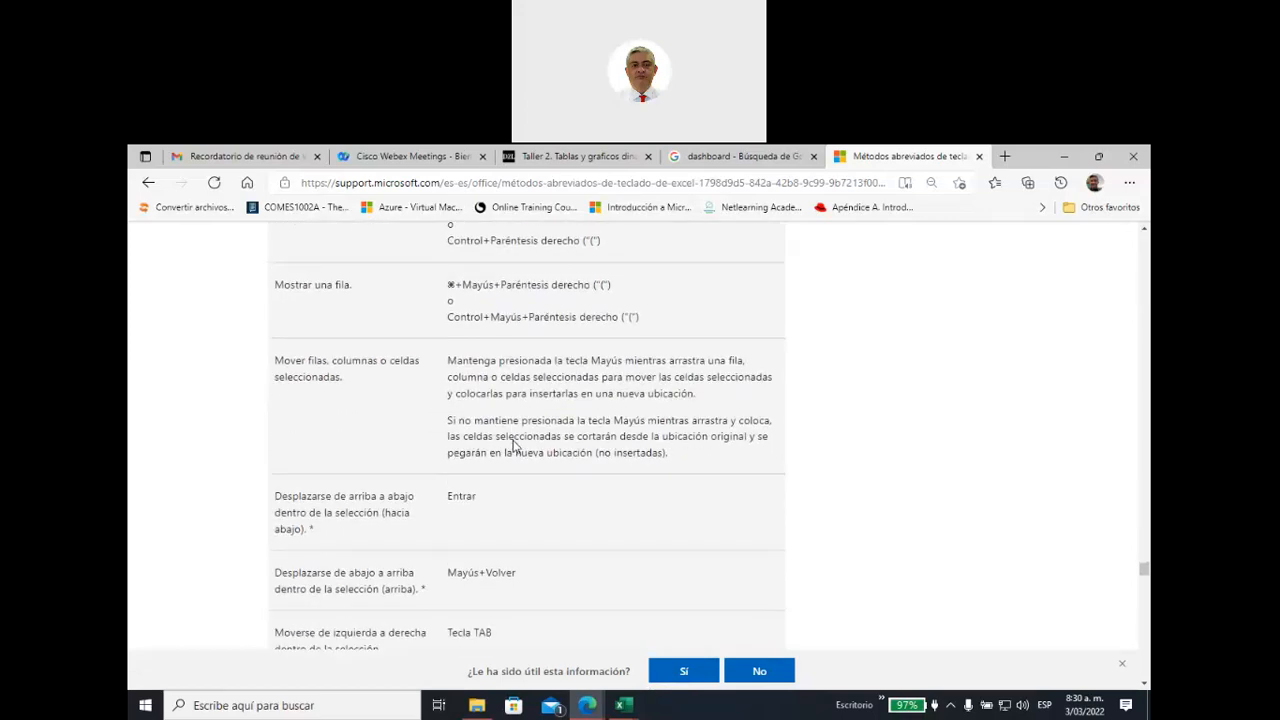
pyautogui.scroll(-5, 514, 446)
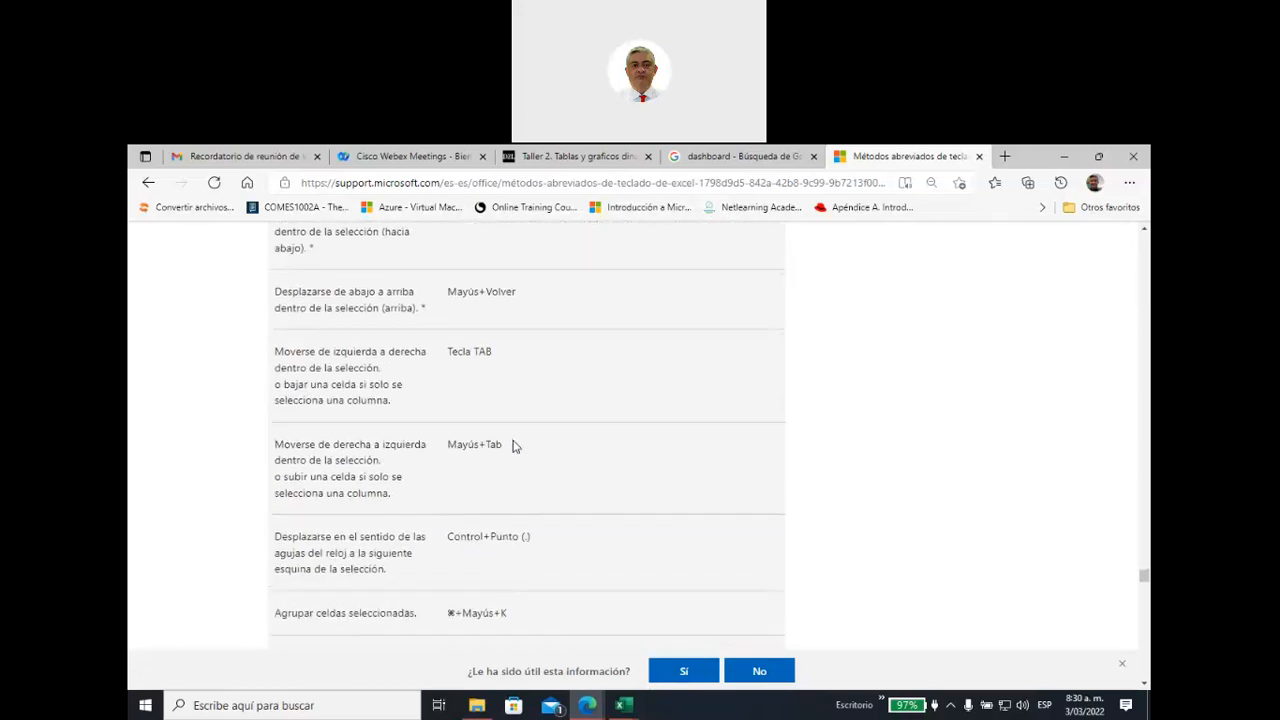
pyautogui.scroll(-1, 514, 446)
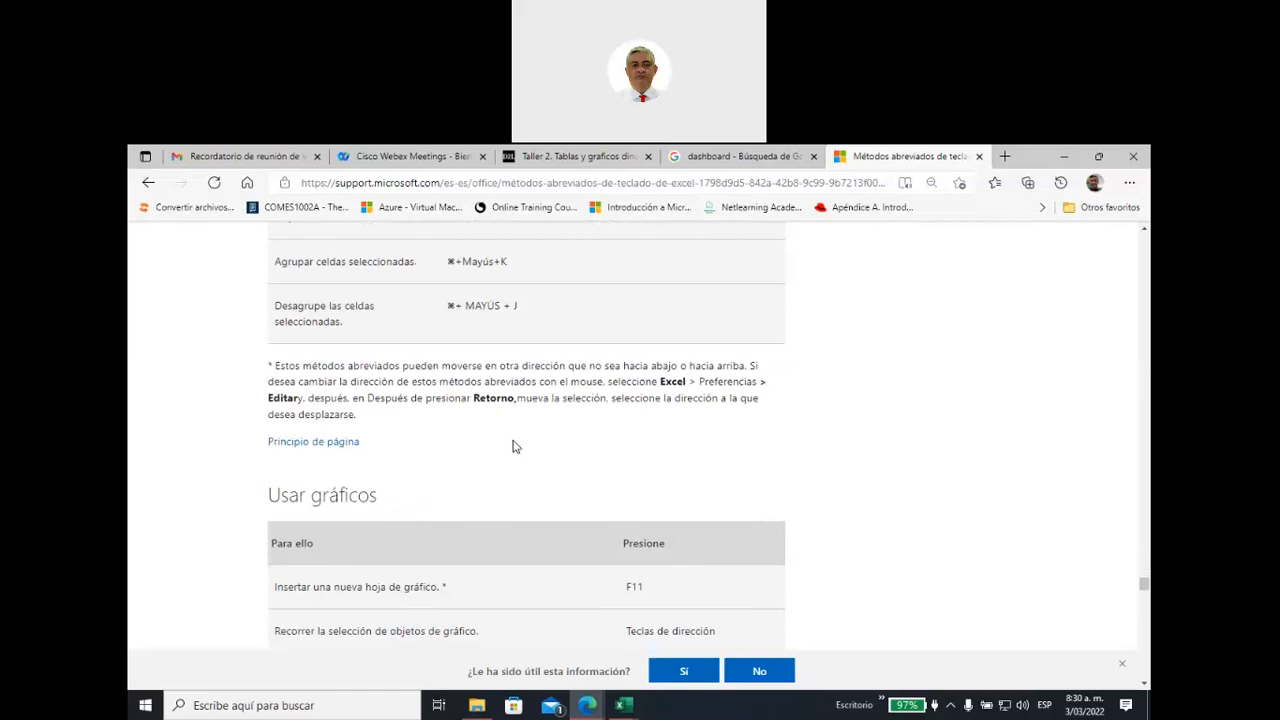
pyautogui.scroll(-2, 514, 446)
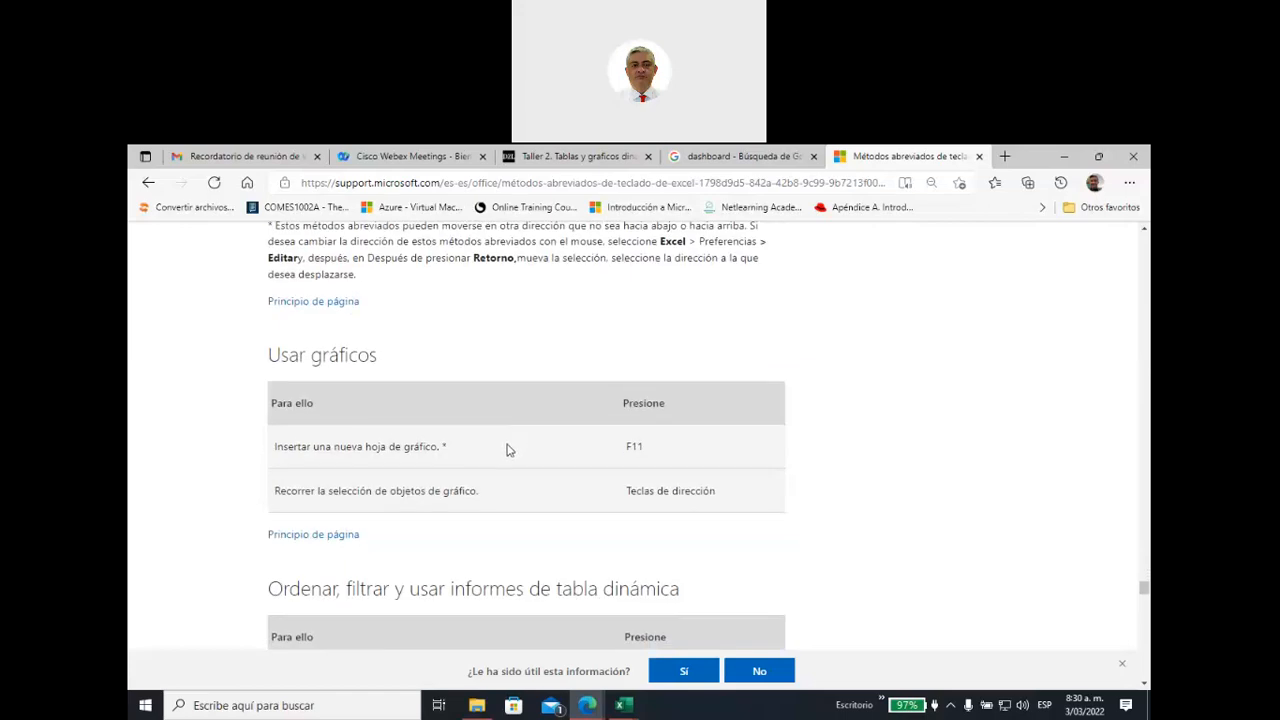
pyautogui.scroll(8, 508, 449)
pyautogui.scroll(1, 505, 451)
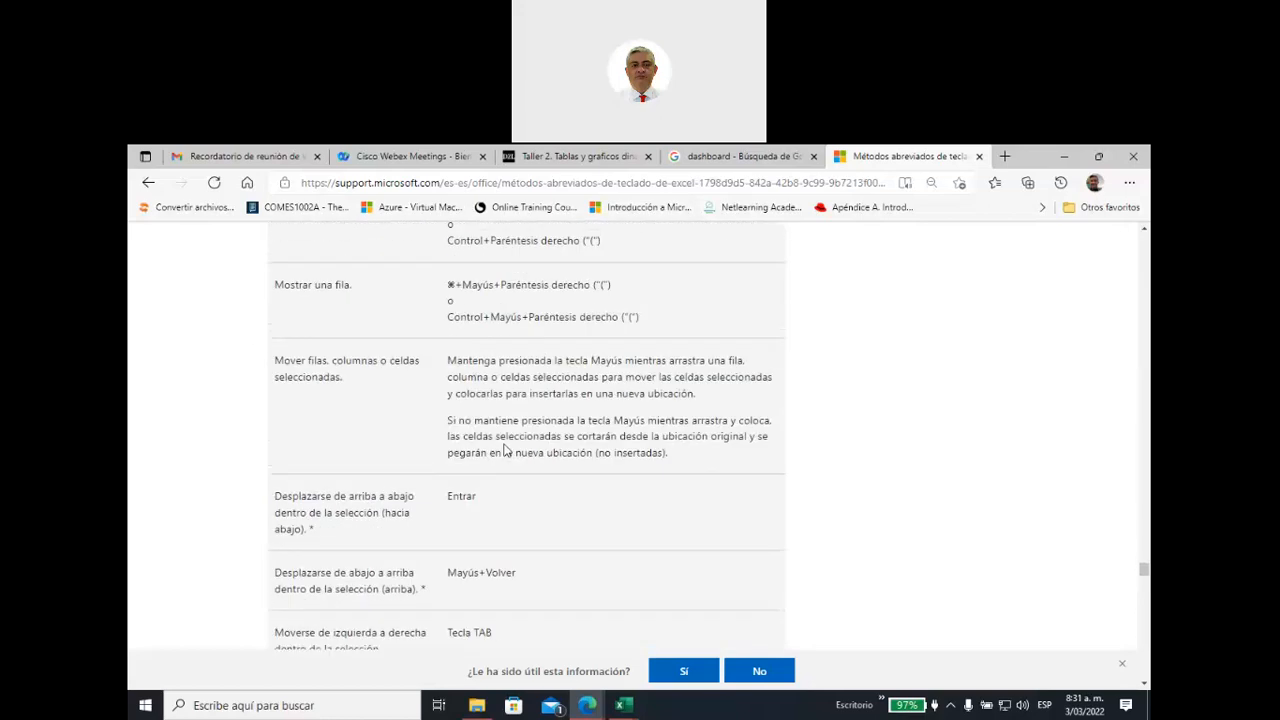
pyautogui.scroll(-10, 505, 451)
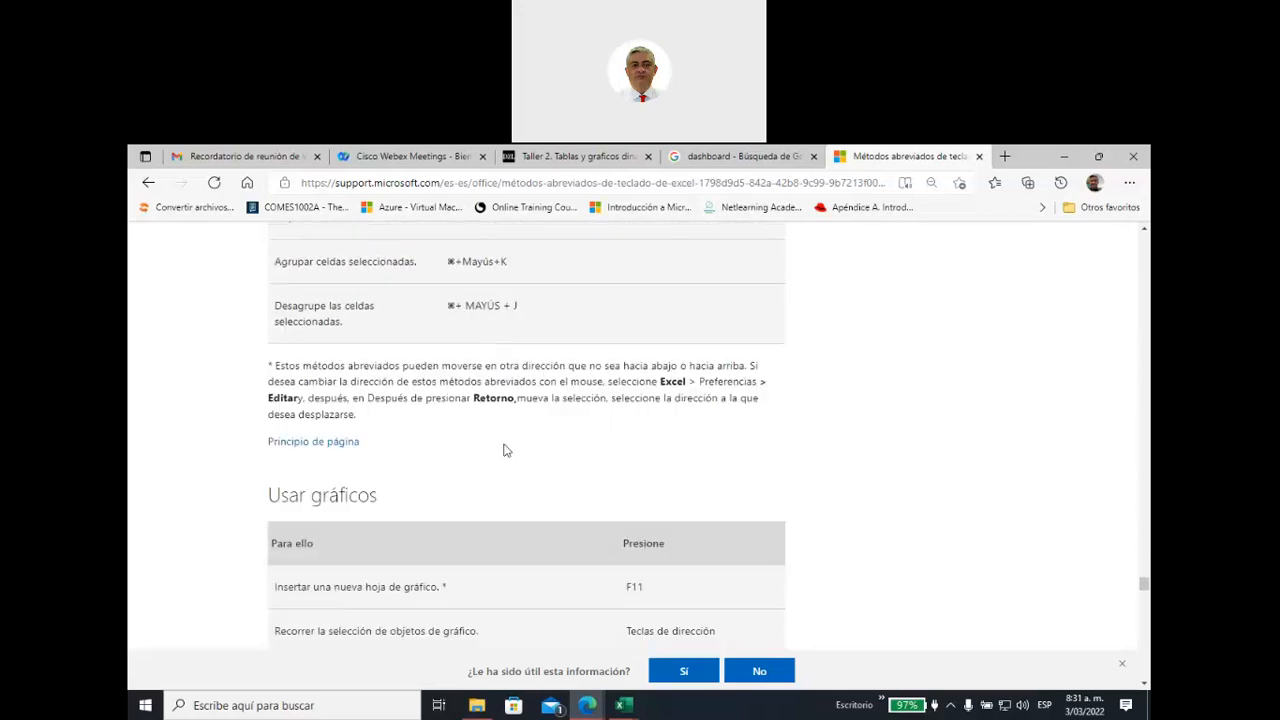
# Highlight the F11 shortcut under Usar gráficos and examine the shortcuts for sorting, filtering and pivot table reports
pyautogui.moveTo(625, 378); pyautogui.dragTo(681, 378)
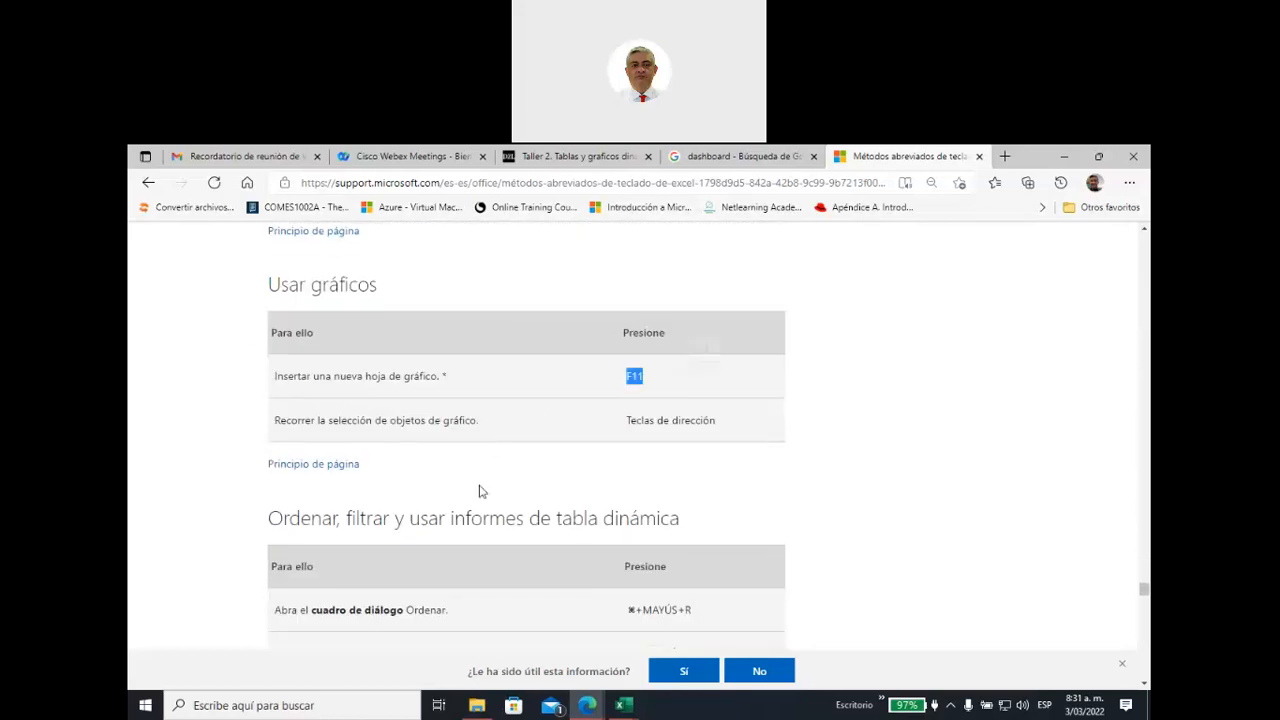
pyautogui.scroll(-3, 479, 491)
pyautogui.scroll(-2, 479, 491)
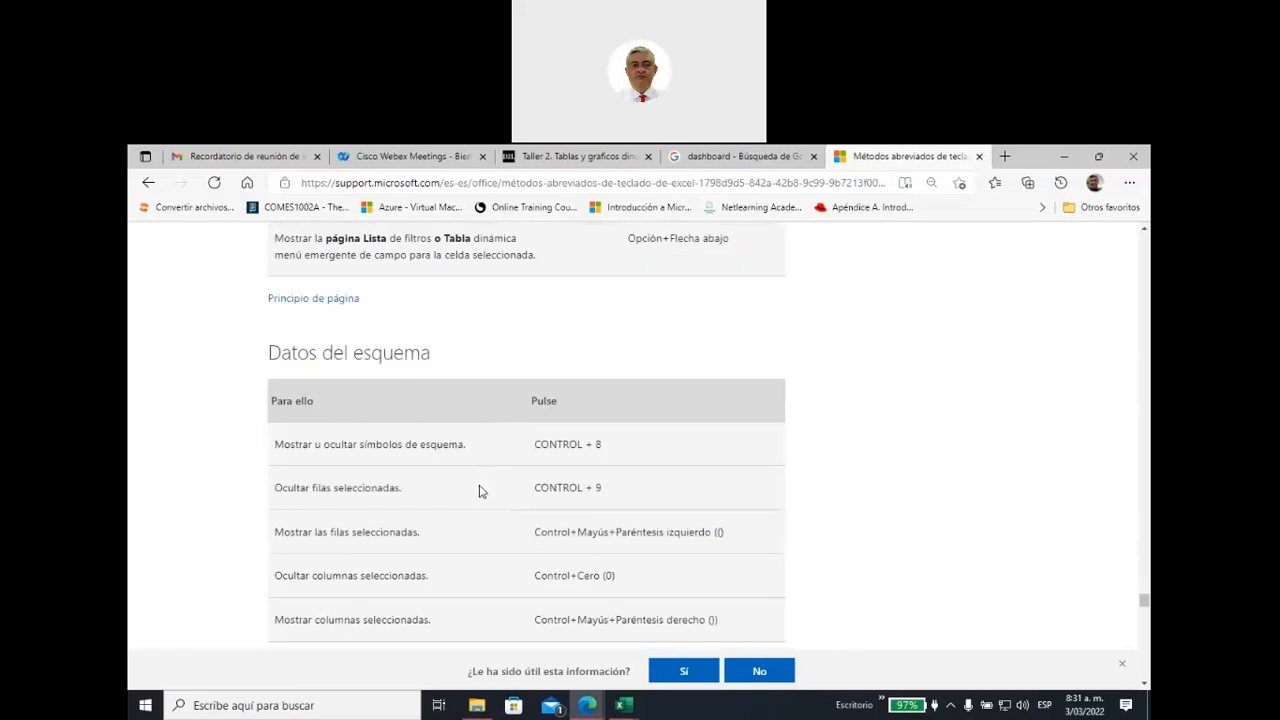
pyautogui.scroll(3, 479, 491)
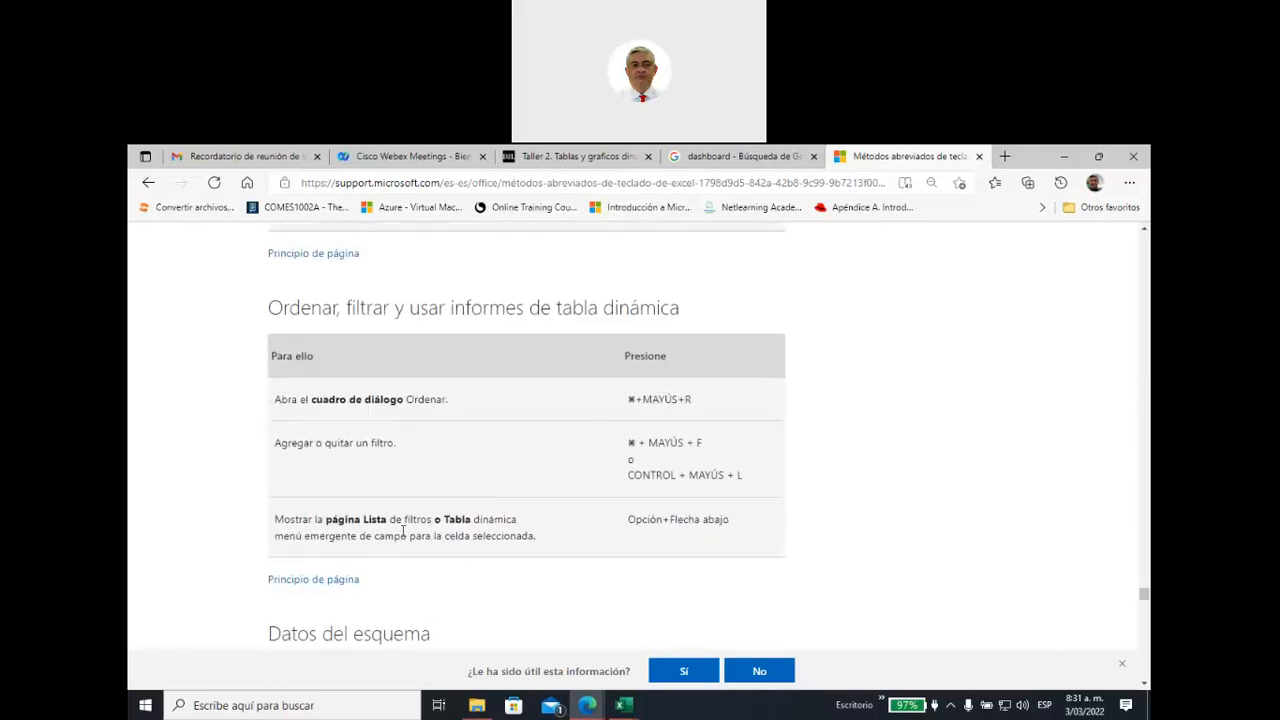
# Look over the macOS shortcuts under Datos del esquema and switch to the Excel workbook Taller 2. Tablas y graficos dinamicos
pyautogui.scroll(-3, 462, 493)
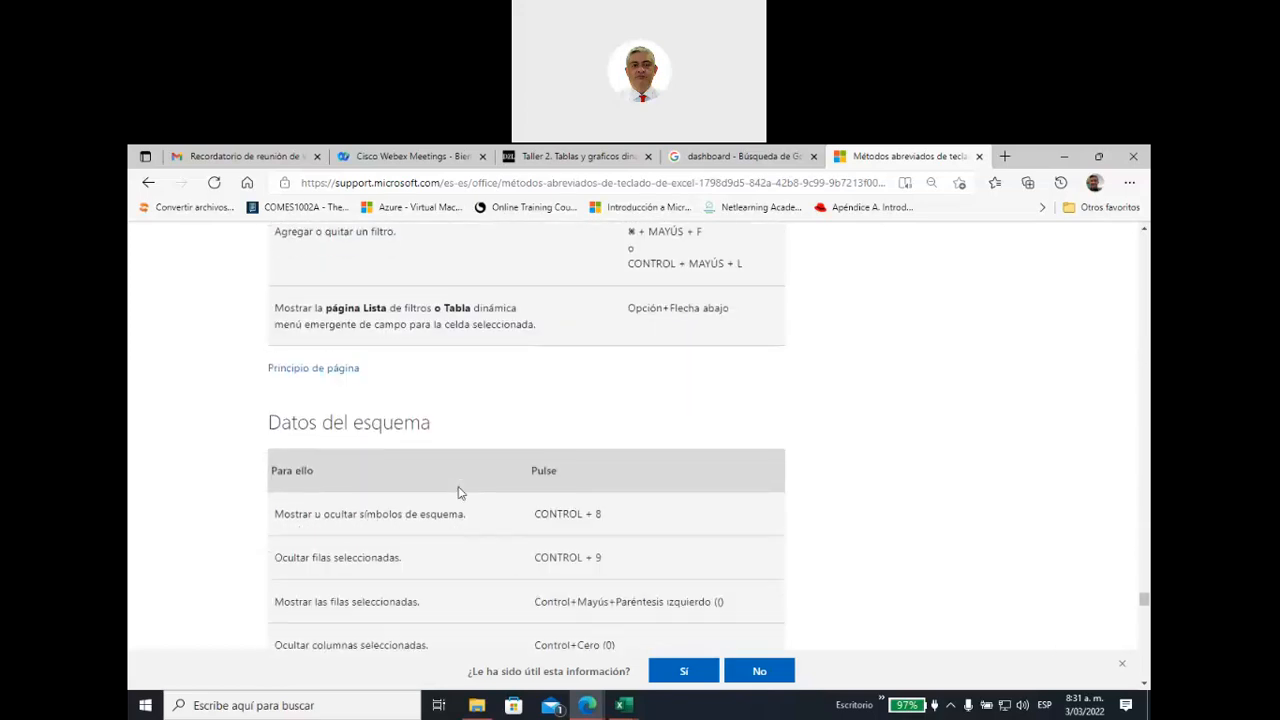
pyautogui.scroll(-1, 460, 493)
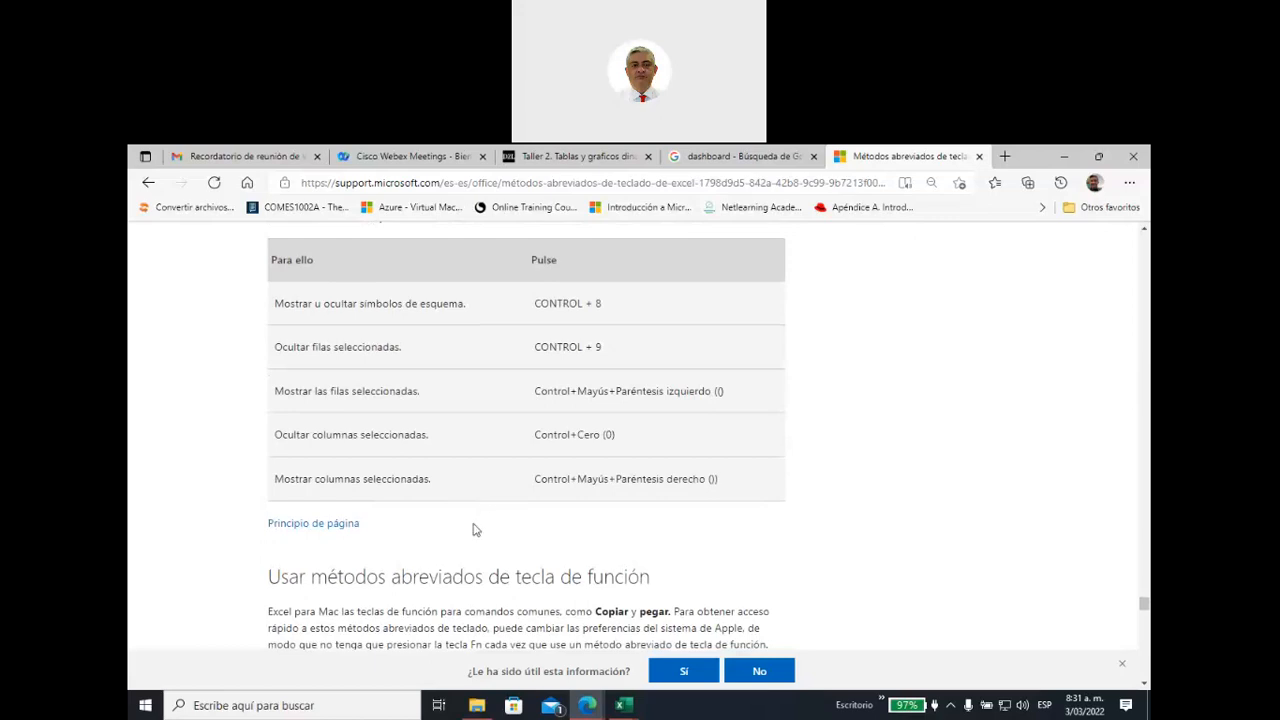
pyautogui.click(621, 708)
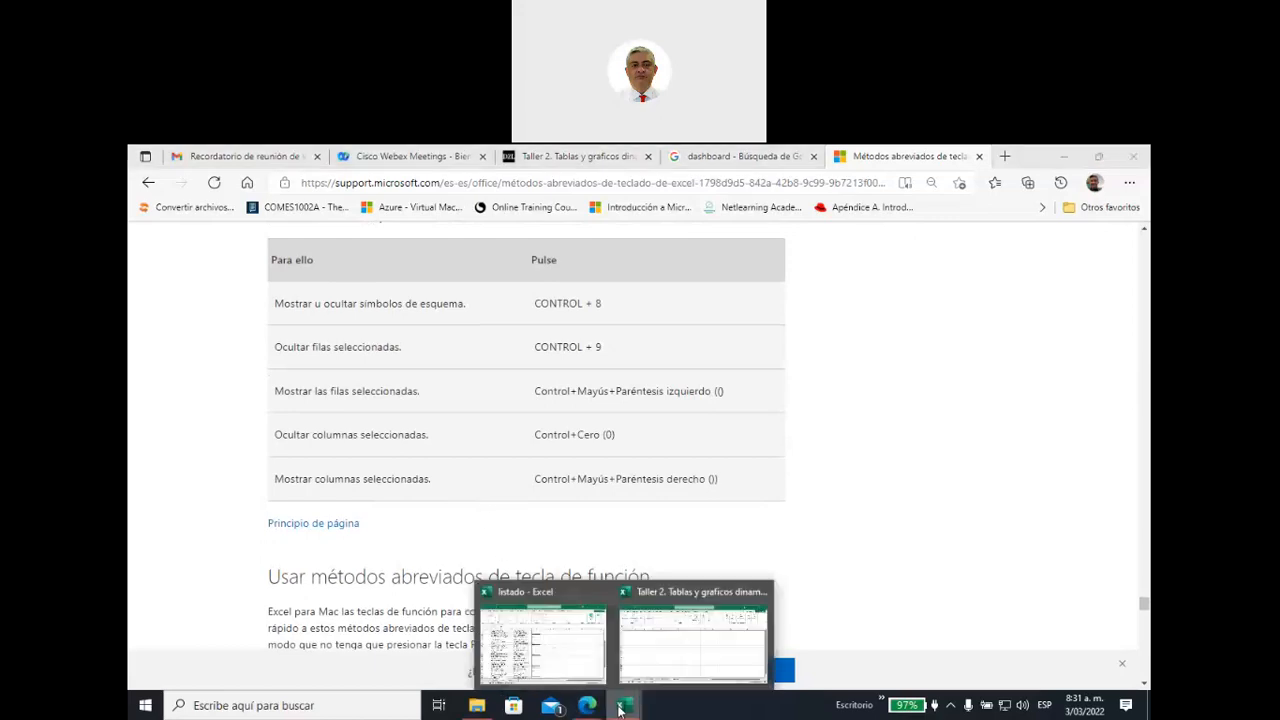
pyautogui.click(654, 659)
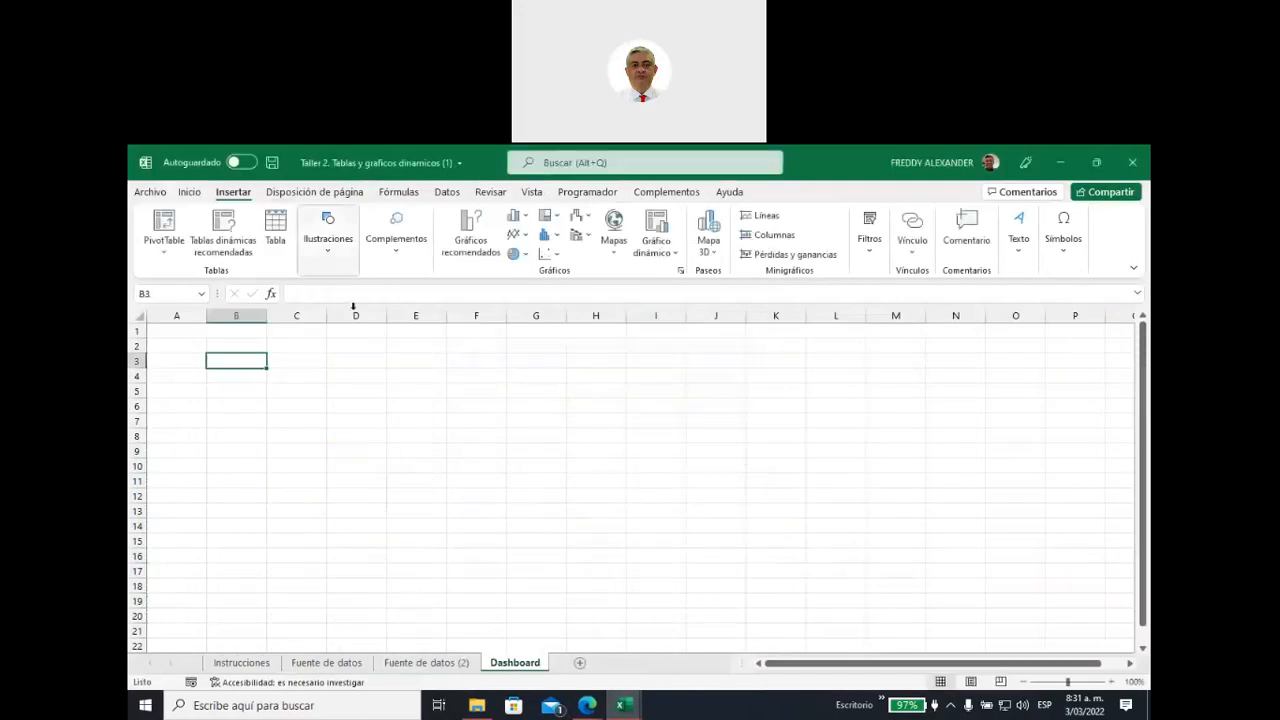
# Check the defined name ventas and the range it refers to in the Name Manager, then close it
pyautogui.click(399, 191)
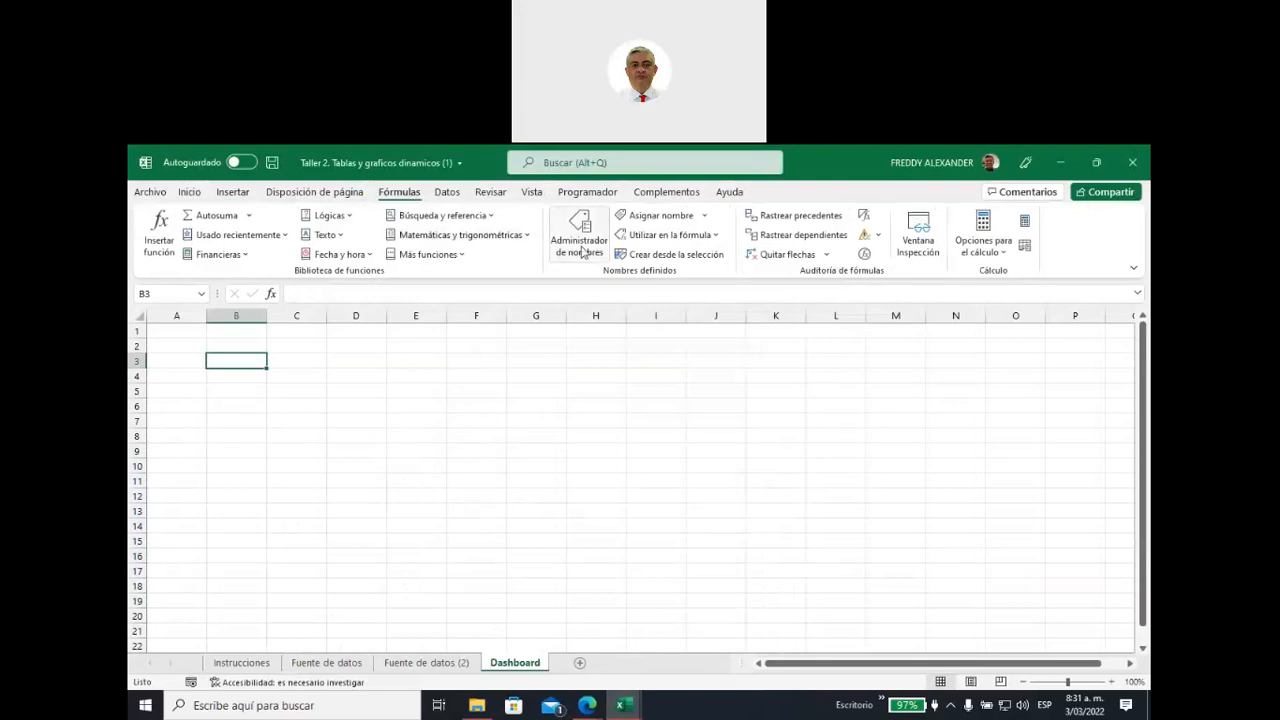
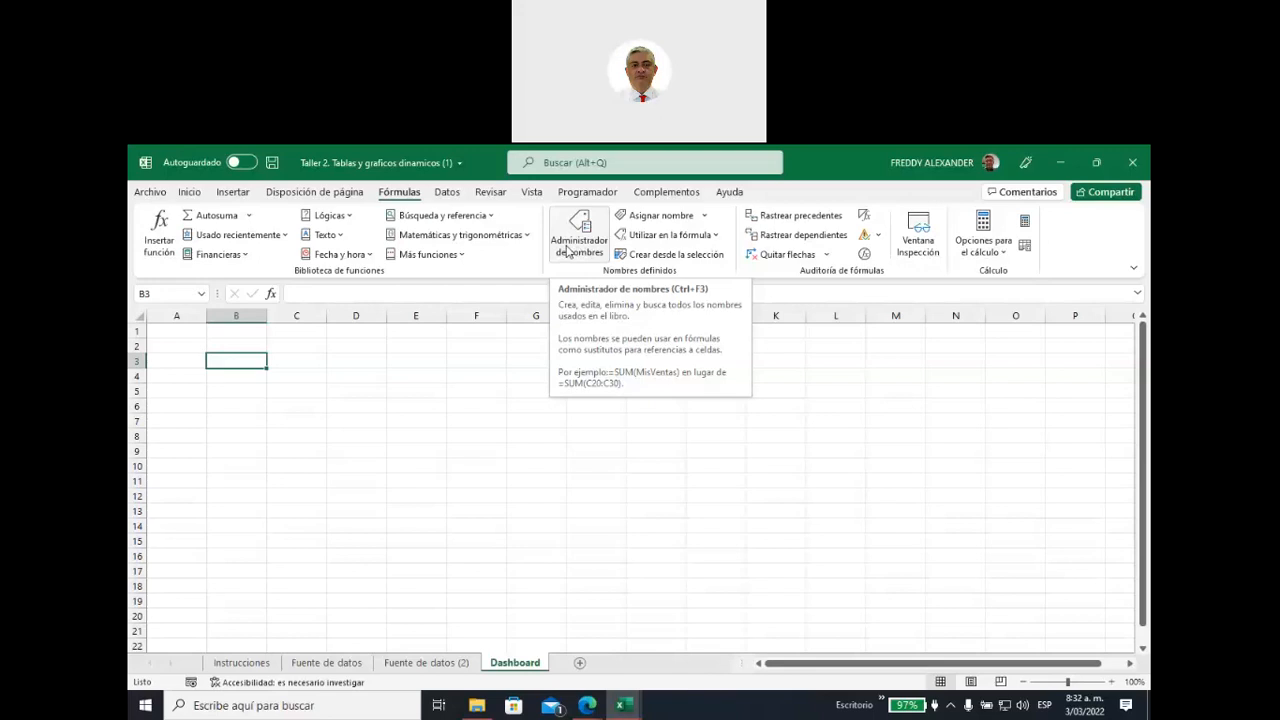
pyautogui.click(1120, 250)
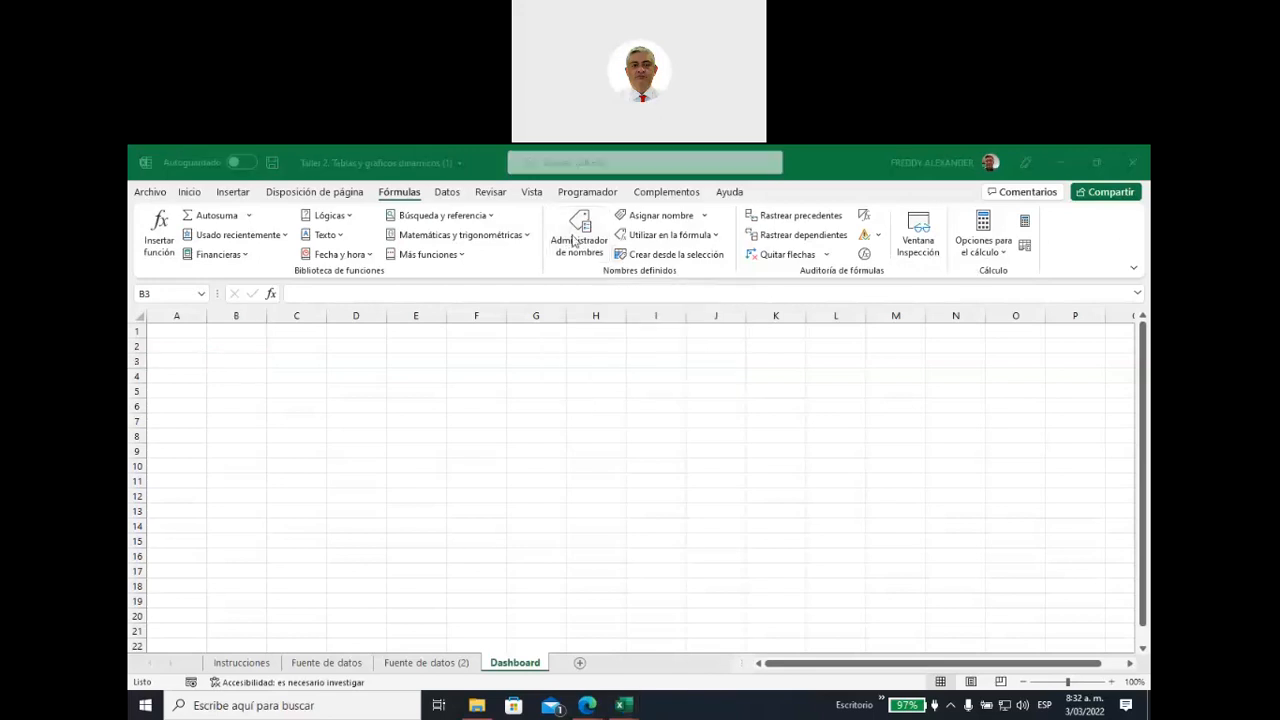
pyautogui.click(599, 373)
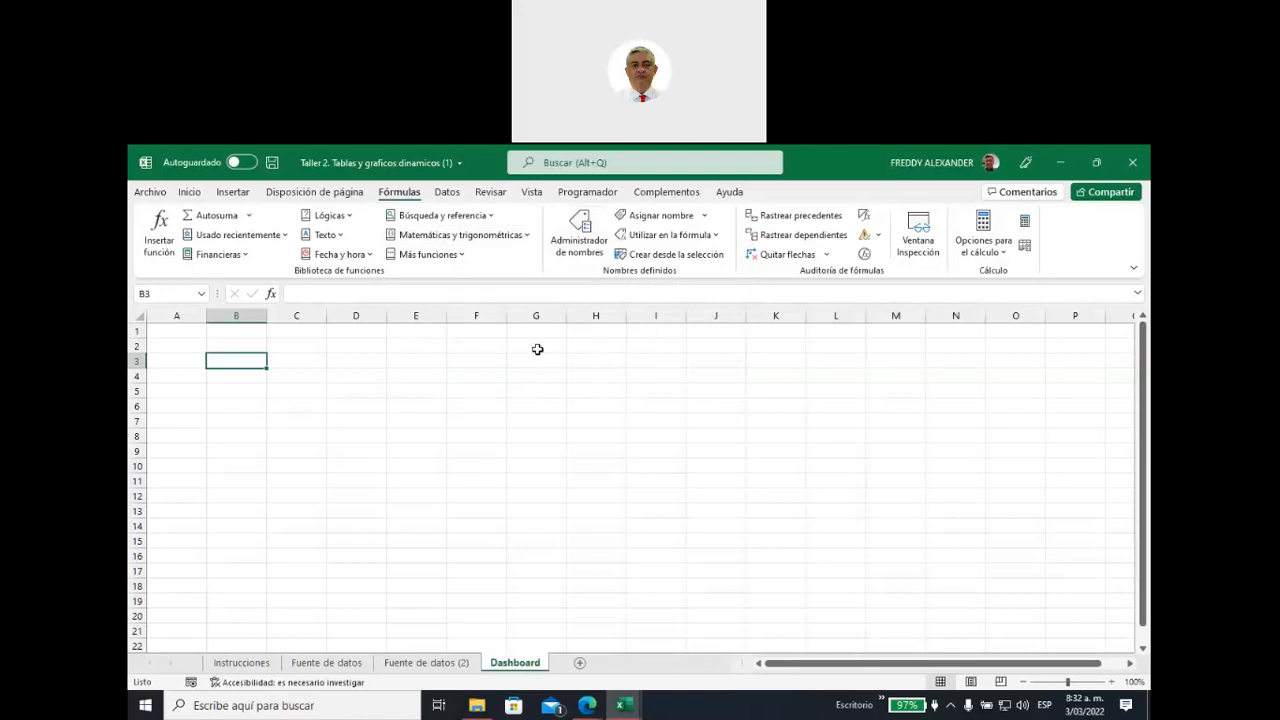
pyautogui.click(370, 308)
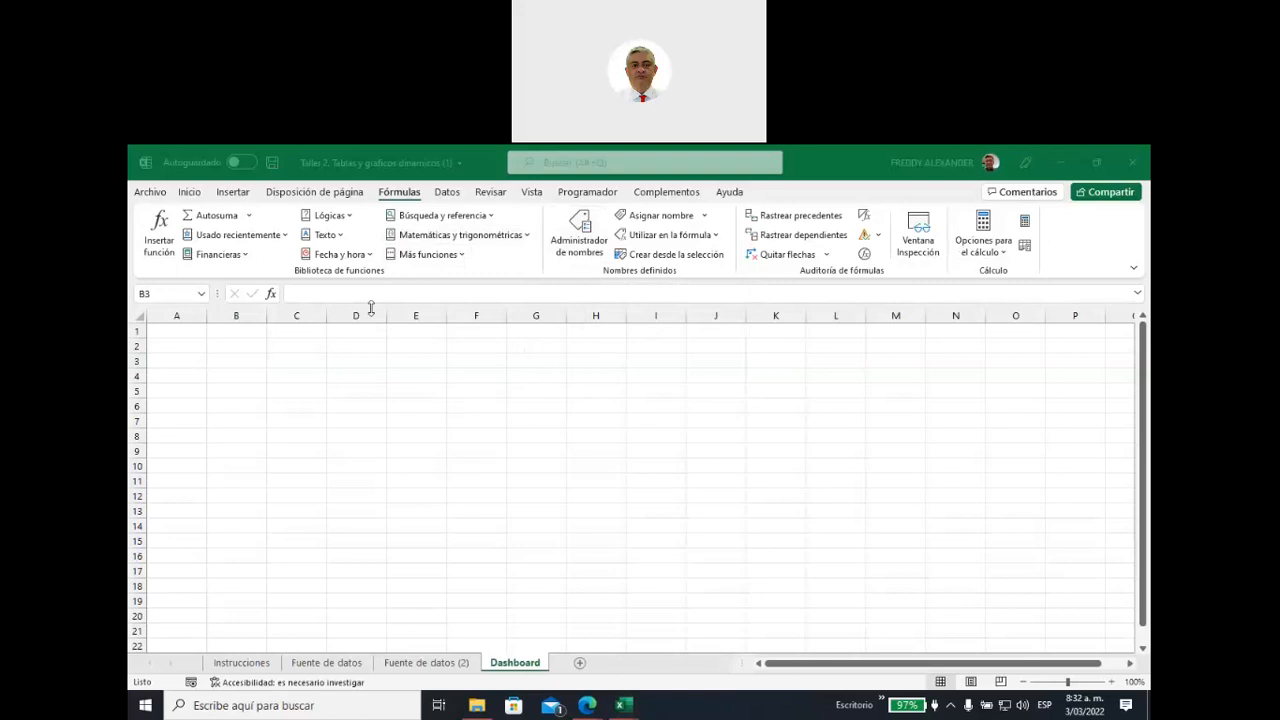
pyautogui.click(251, 357)
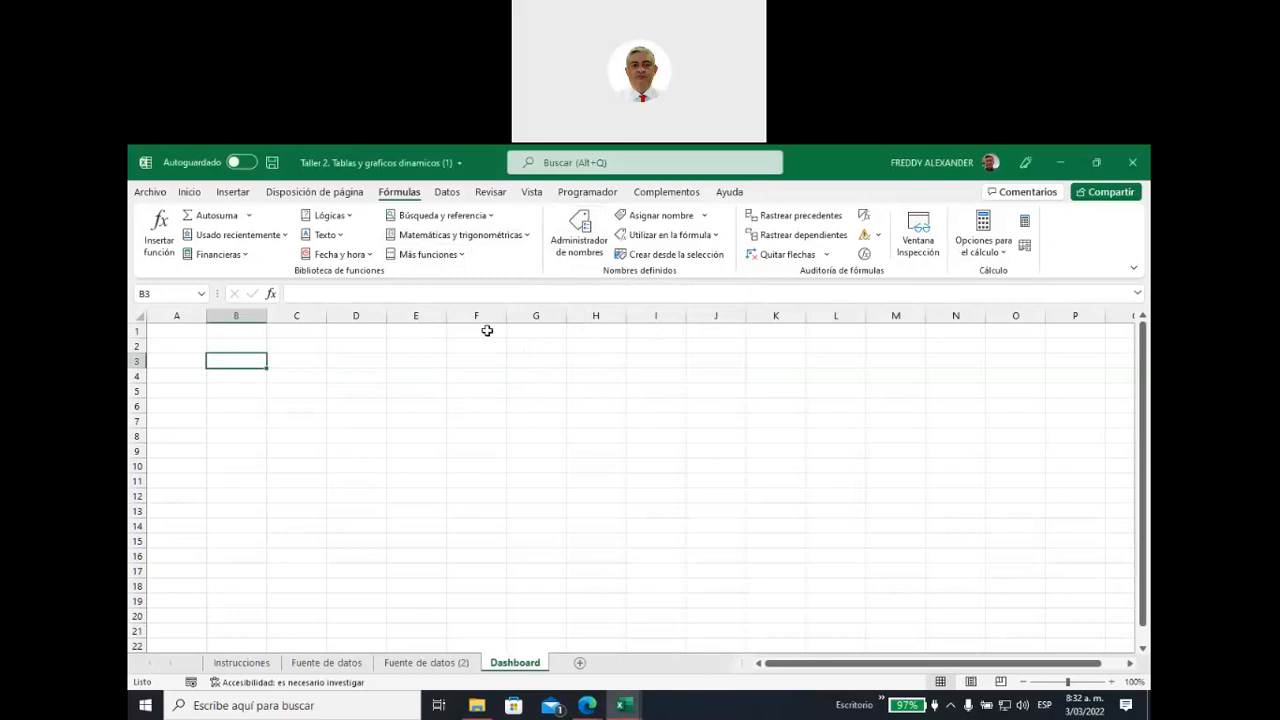
pyautogui.click(580, 240)
pyautogui.click(451, 340)
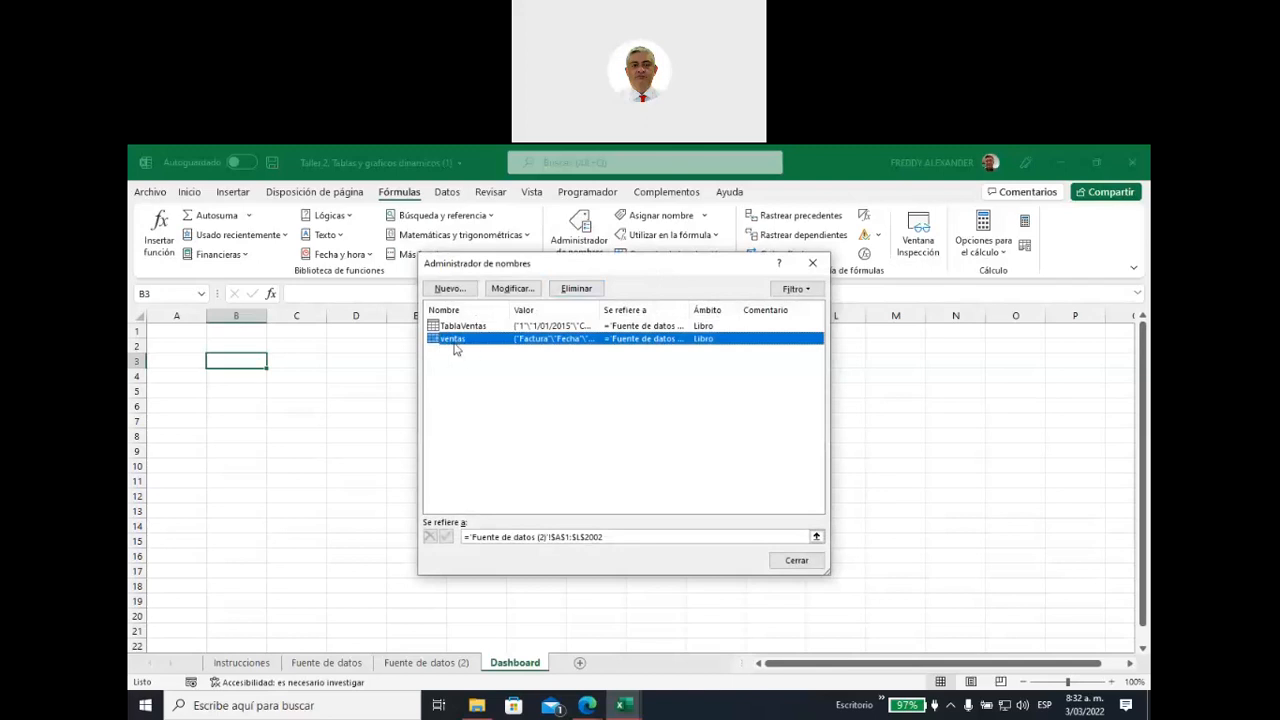
pyautogui.click(812, 263)
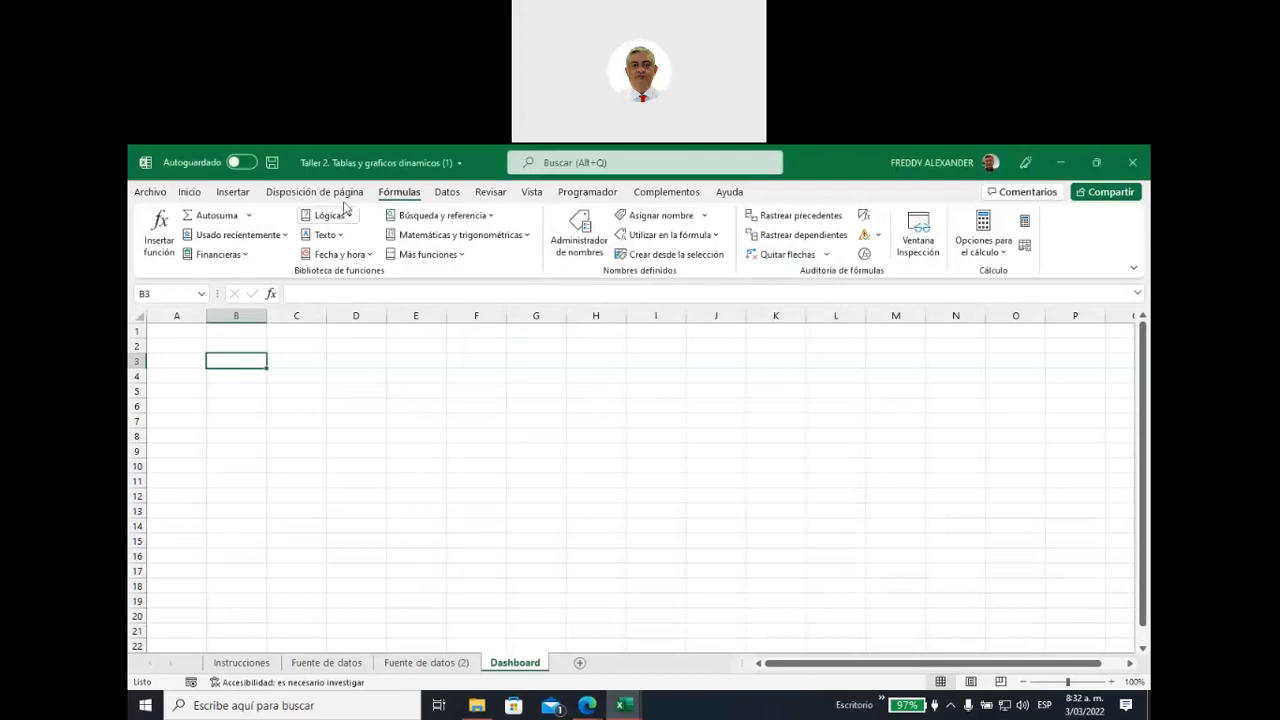
# Insert a pivot table from the named range ventas at cell B3 of the existing Dashboard sheet
pyautogui.click(232, 192)
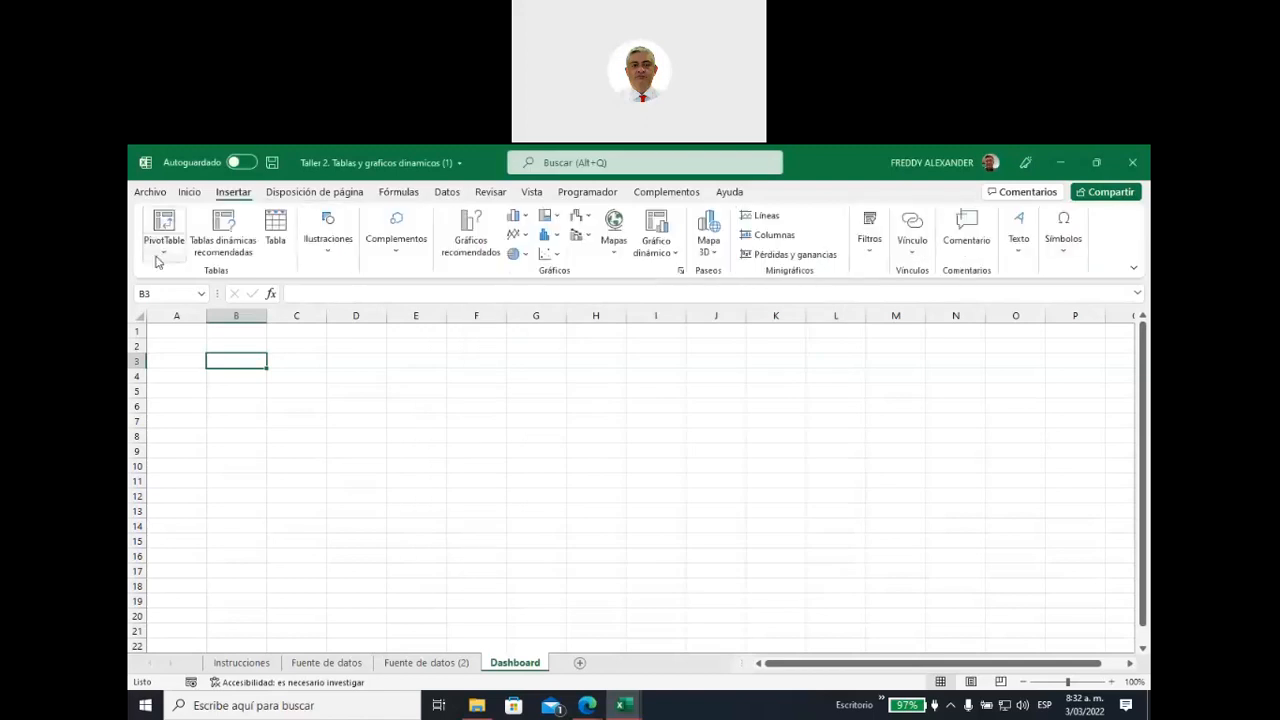
pyautogui.click(158, 258)
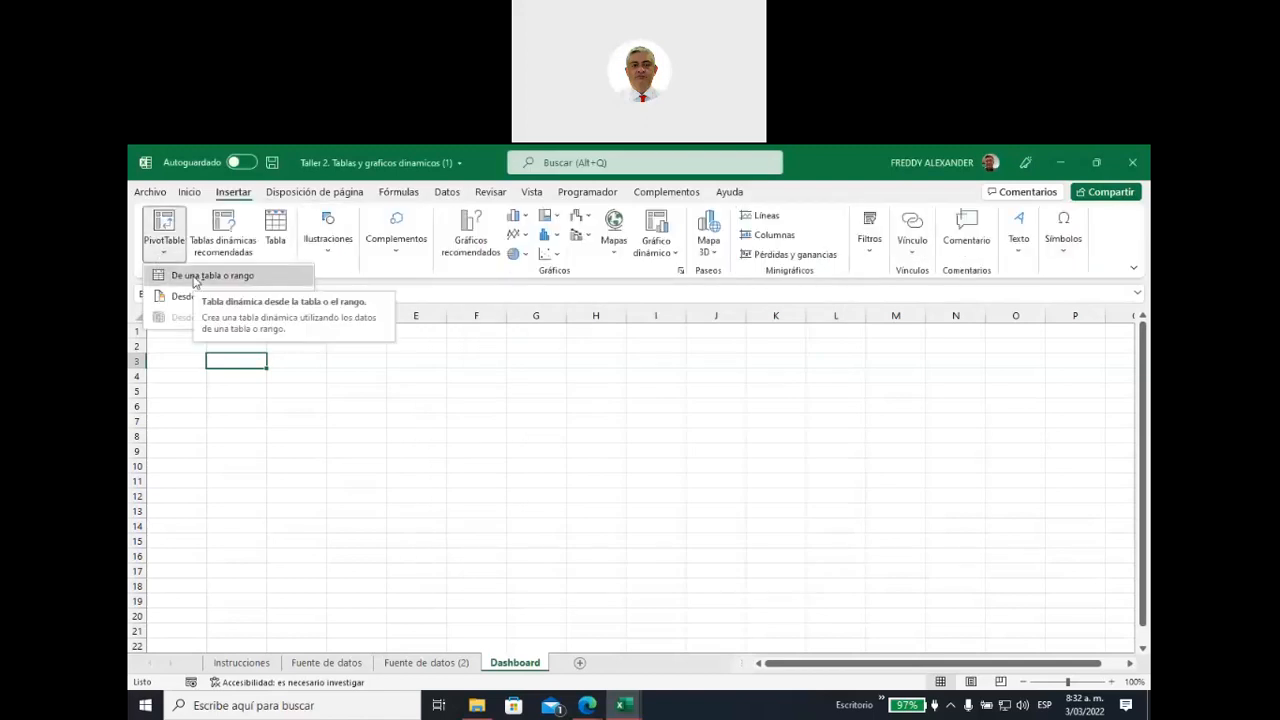
pyautogui.click(196, 276)
pyautogui.write('ventas')
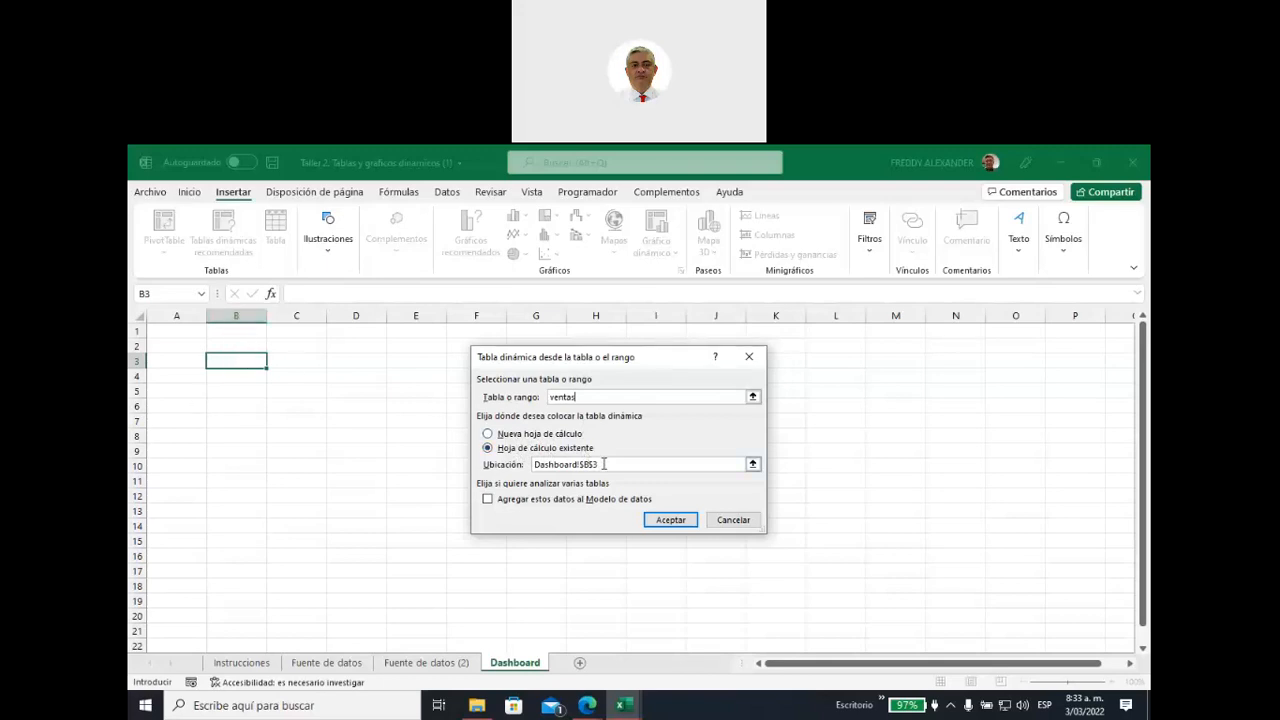
pyautogui.moveTo(604, 464); pyautogui.dragTo(519, 468)
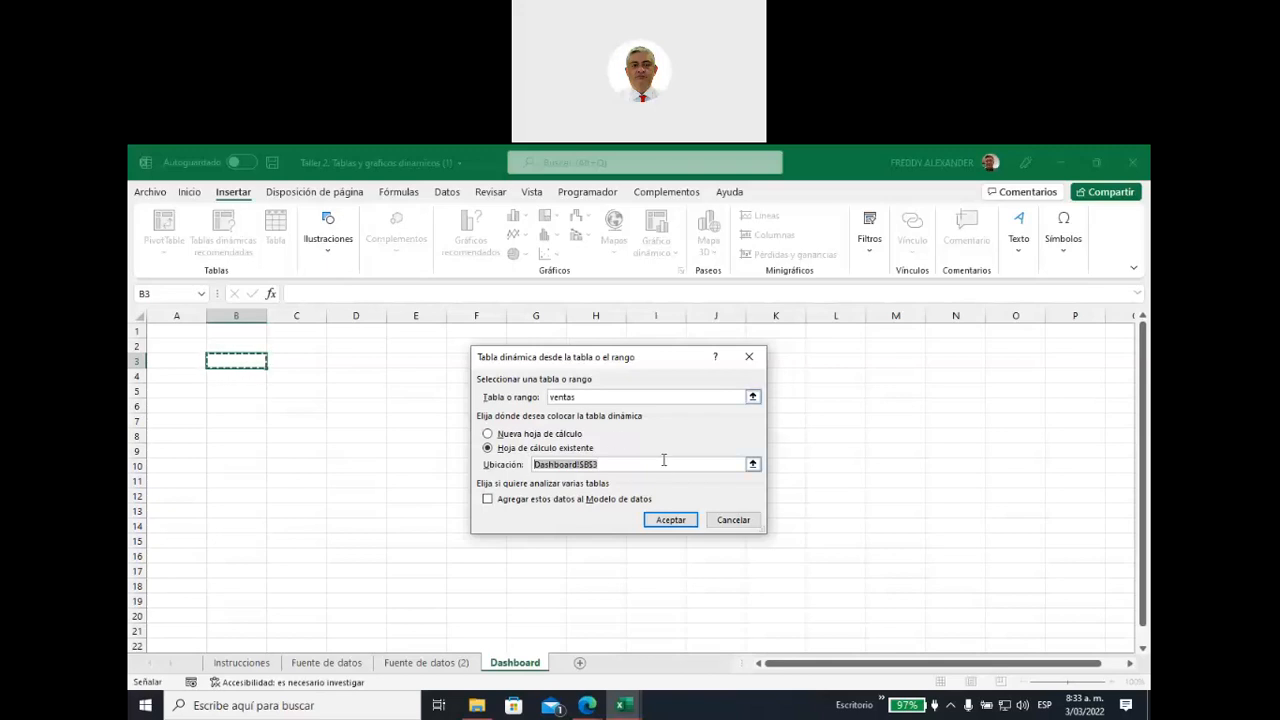
pyautogui.click(668, 520)
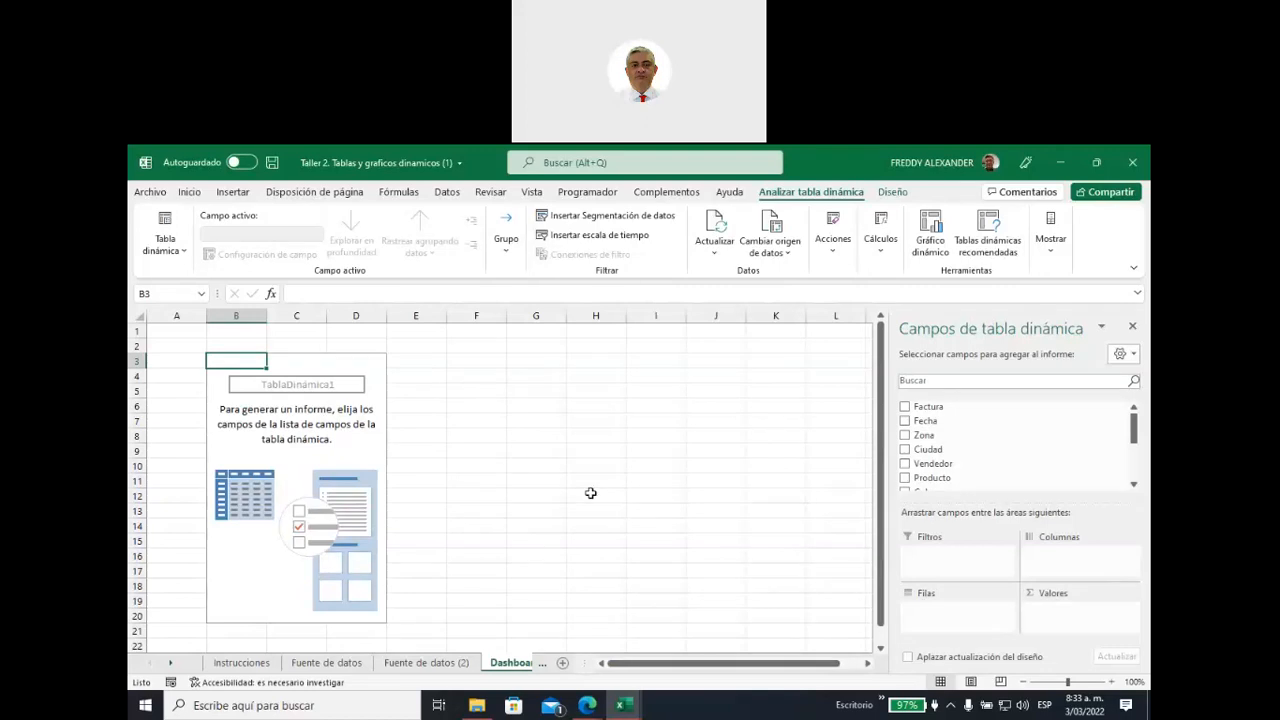
# Examine the source data on Fuente de datos (2), highlighting the data block and the Zona, Cantidad and Producto columns
pyautogui.click(415, 663)
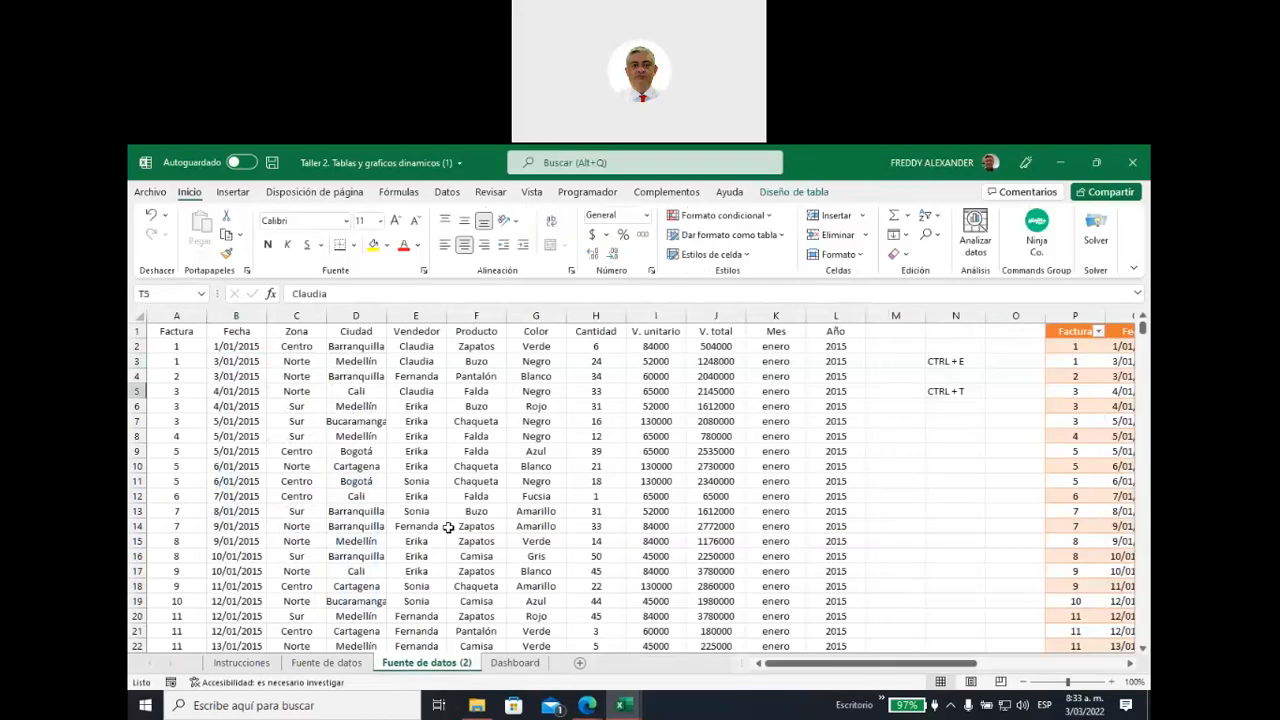
pyautogui.moveTo(177, 331); pyautogui.dragTo(840, 553)
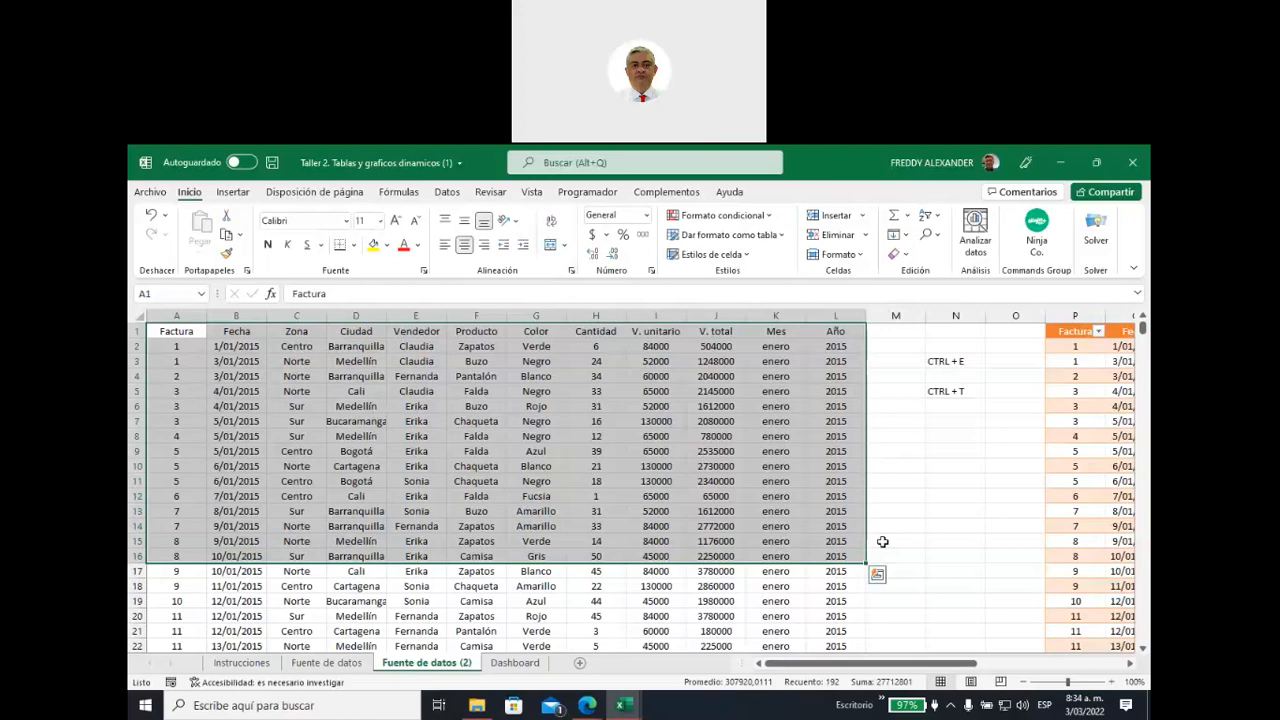
pyautogui.click(296, 332)
pyautogui.moveTo(296, 392); pyautogui.dragTo(296, 541)
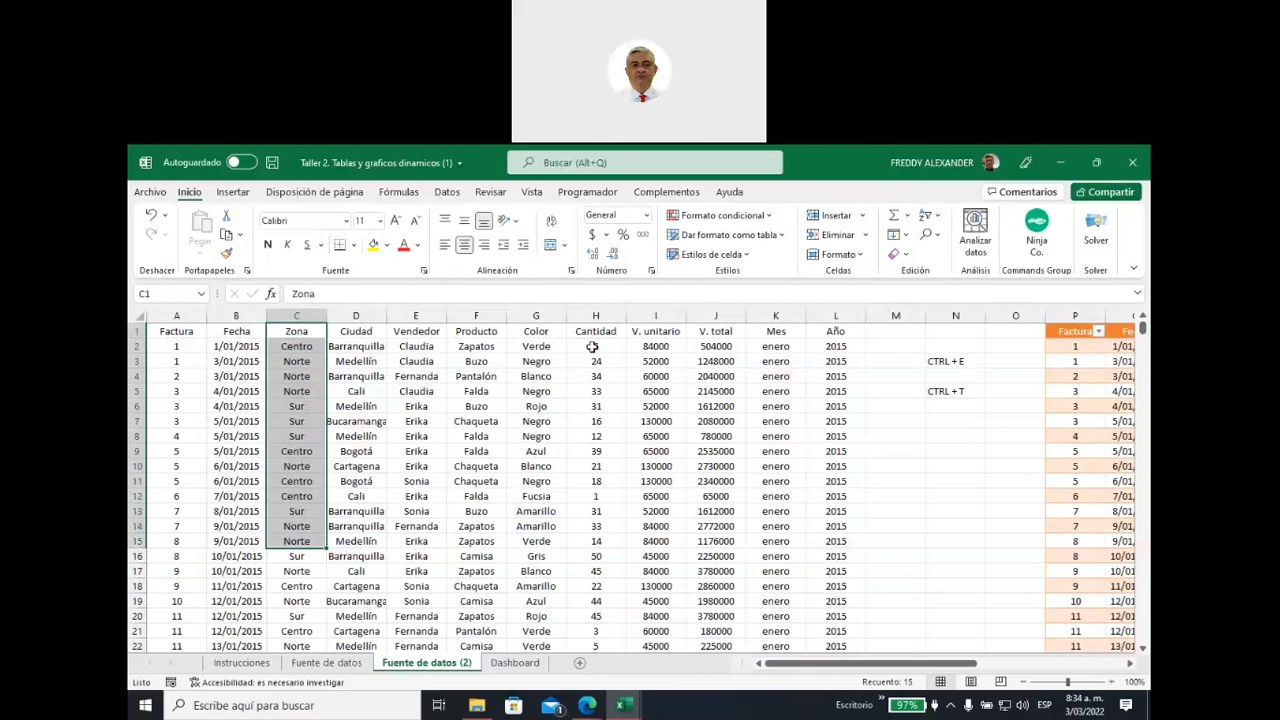
pyautogui.moveTo(595, 331); pyautogui.dragTo(596, 543)
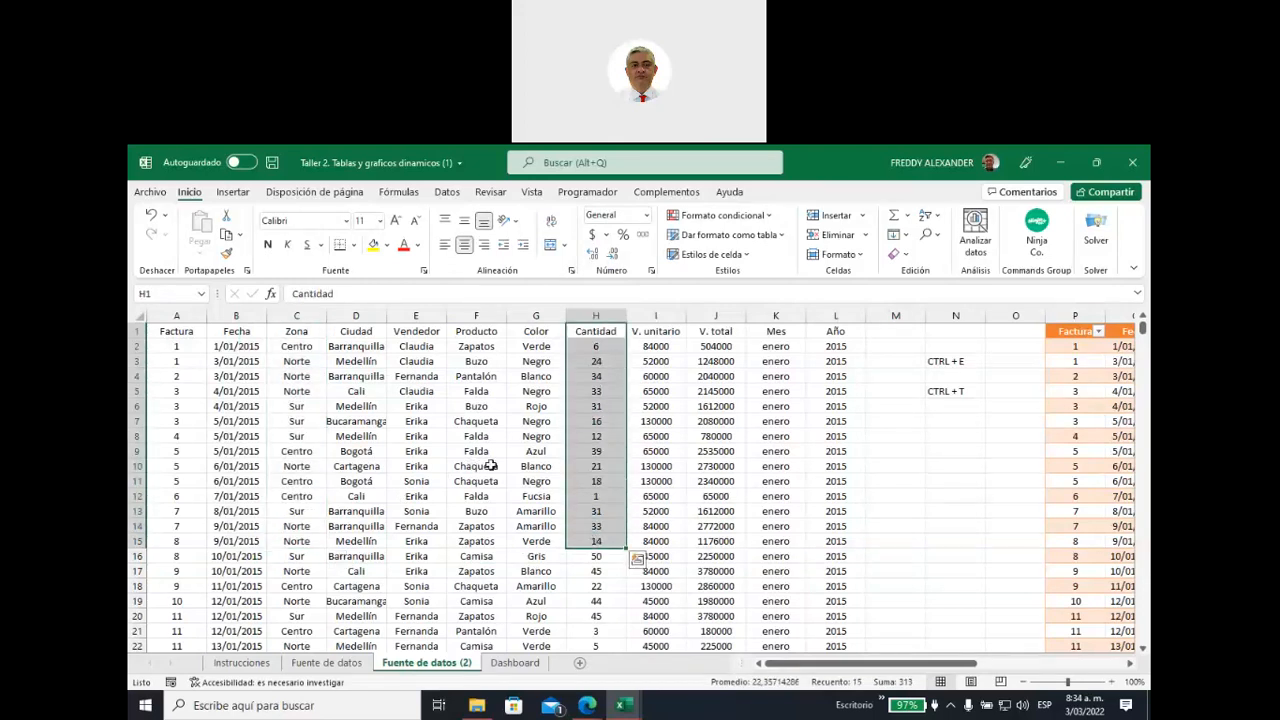
pyautogui.moveTo(476, 331); pyautogui.dragTo(491, 541)
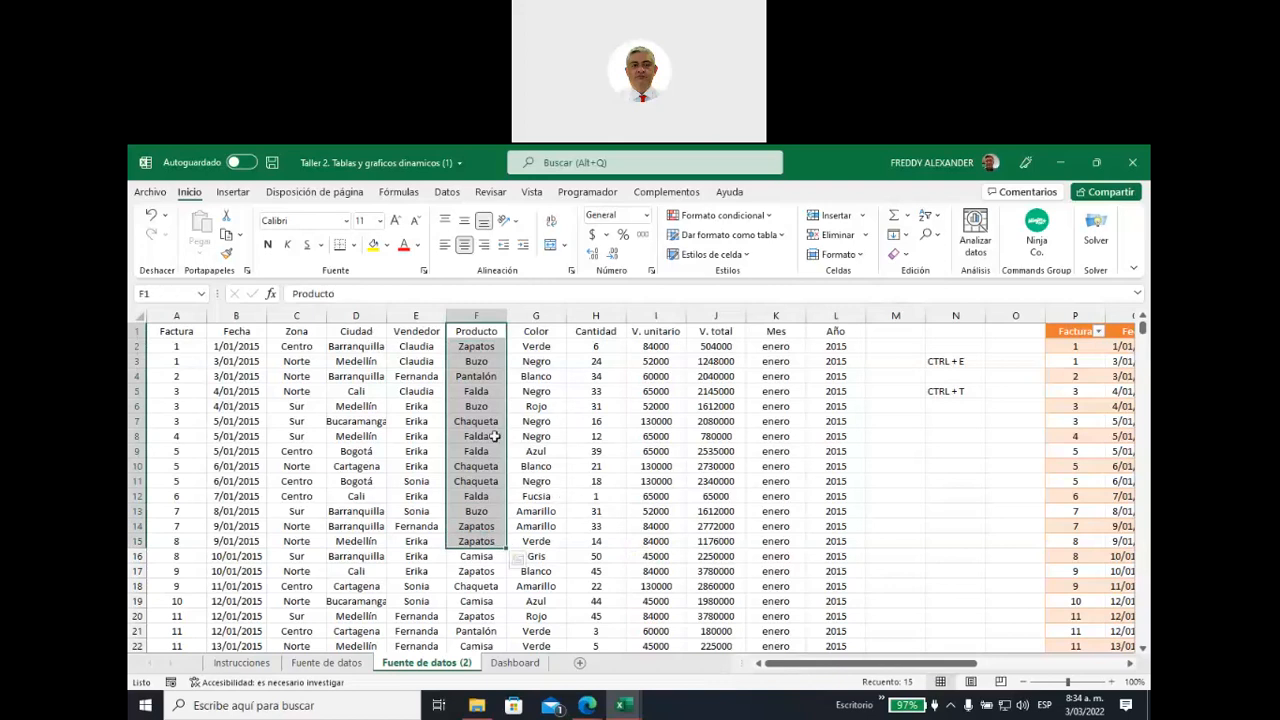
# Return to the Dashboard sheet and widen the pivot table field list to about half the window
pyautogui.click(514, 663)
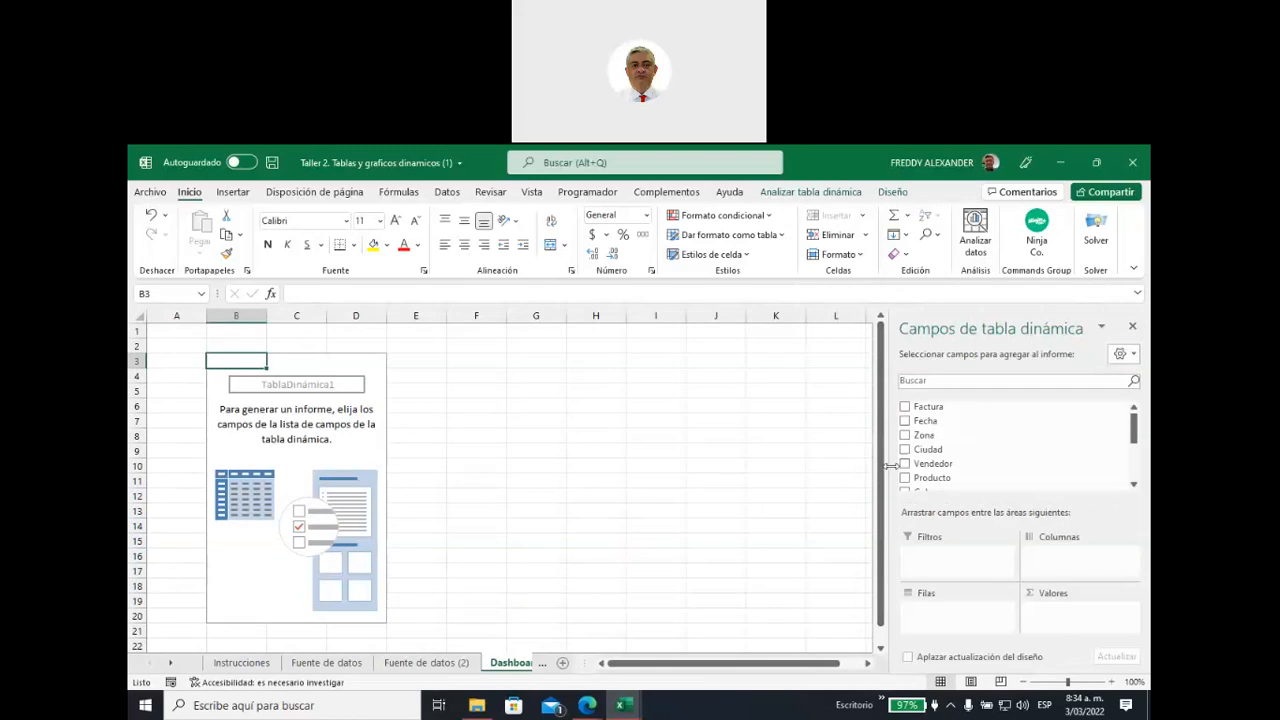
pyautogui.moveTo(890, 466); pyautogui.dragTo(526, 484)
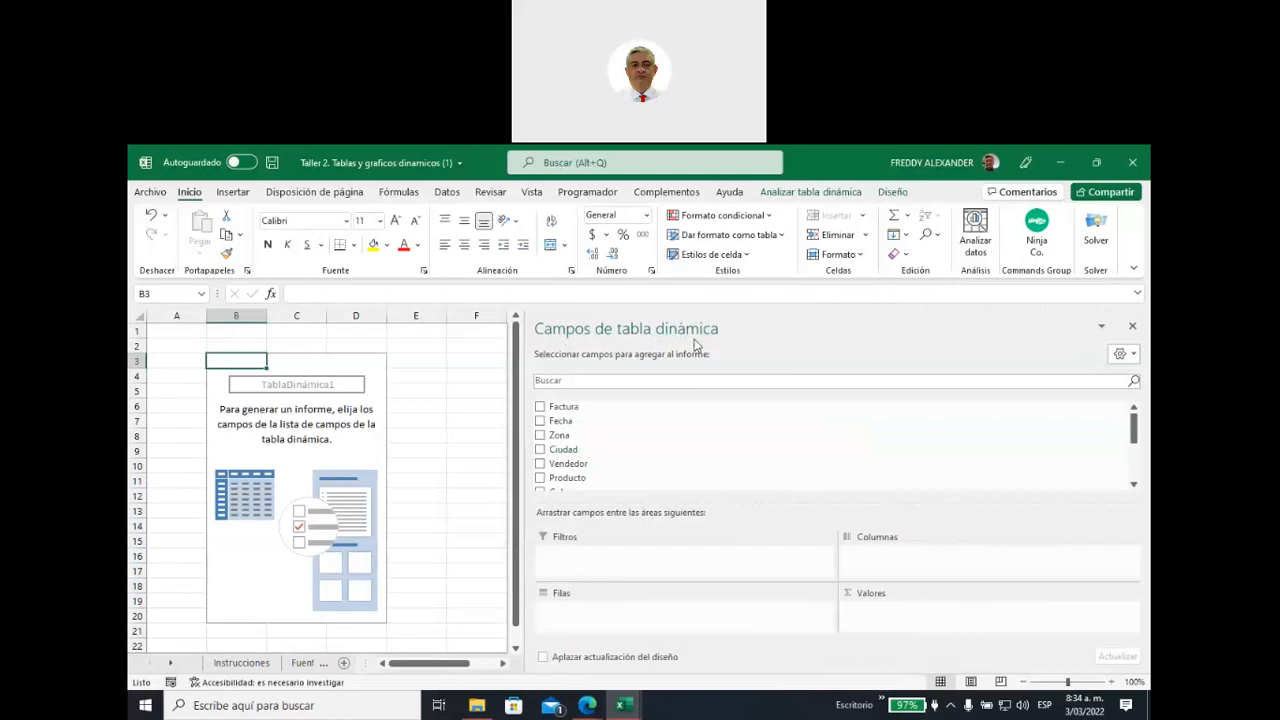
# Mark the Campos de tabla dinámica heading and the Zona and Producto fields with the annotation pen, then clear the marks
pyautogui.click(938, 163)
pyautogui.moveTo(835, 290)
pyautogui.mouseDown()
pyautogui.moveTo(720, 302)
pyautogui.moveTo(628, 288)
pyautogui.moveTo(750, 340)
pyautogui.moveTo(748, 322)
pyautogui.mouseUp()
pyautogui.moveTo(596, 395)
pyautogui.mouseDown()
pyautogui.moveTo(617, 450)
pyautogui.moveTo(613, 491)
pyautogui.mouseUp()
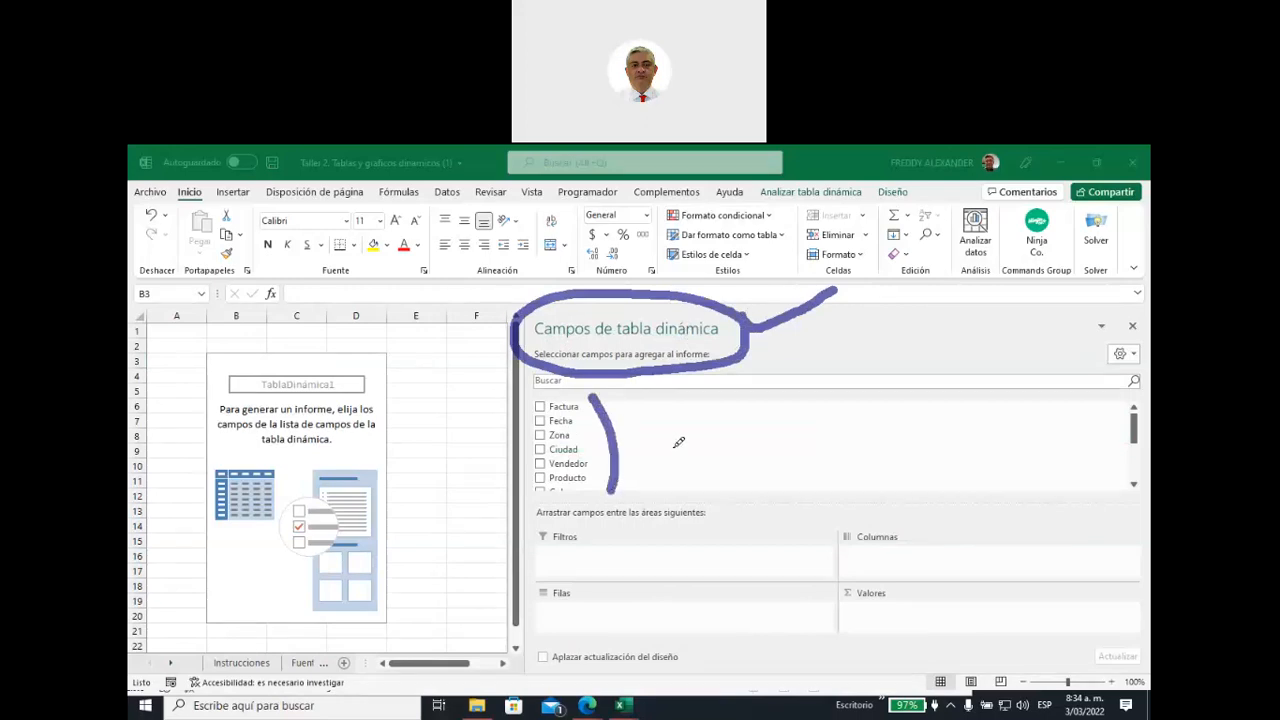
pyautogui.moveTo(660, 424)
pyautogui.mouseDown()
pyautogui.moveTo(661, 447)
pyautogui.moveTo(692, 404)
pyautogui.moveTo(757, 388)
pyautogui.moveTo(745, 418)
pyautogui.moveTo(772, 404)
pyautogui.moveTo(766, 416)
pyautogui.mouseUp()
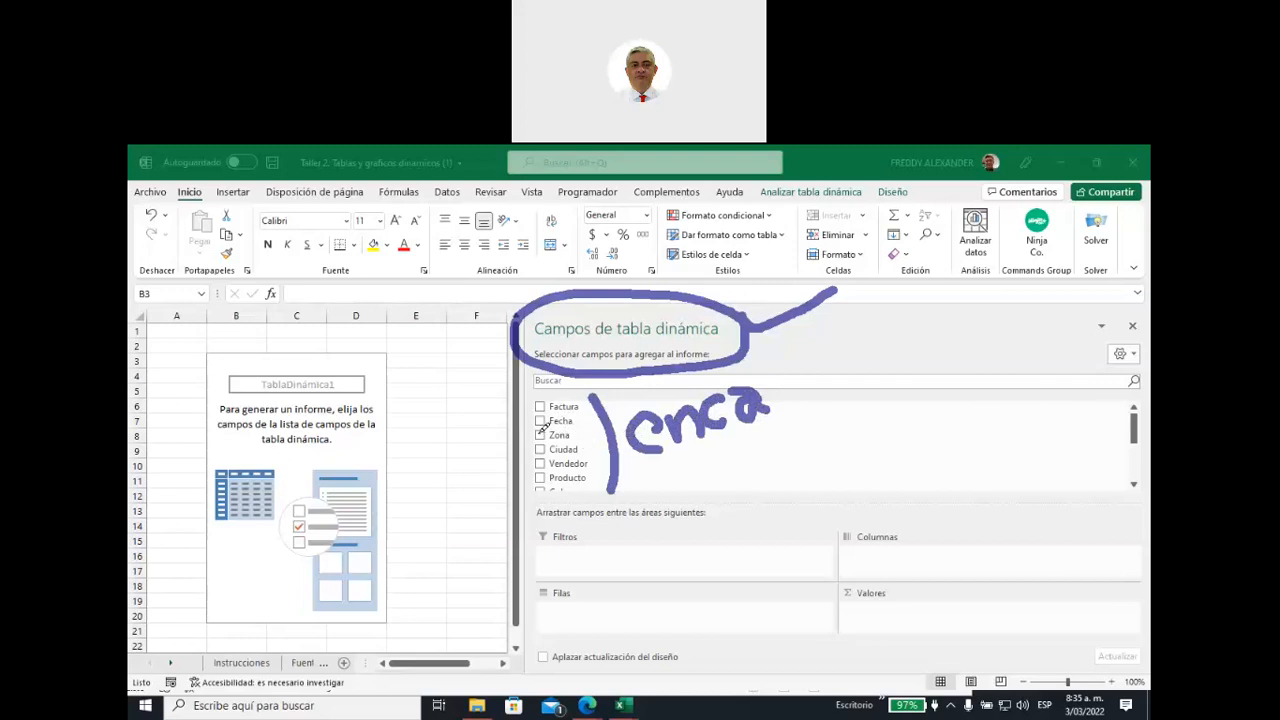
pyautogui.moveTo(540, 434); pyautogui.dragTo(568, 436)
pyautogui.moveTo(542, 478); pyautogui.dragTo(570, 477)
pyautogui.press('Escape')
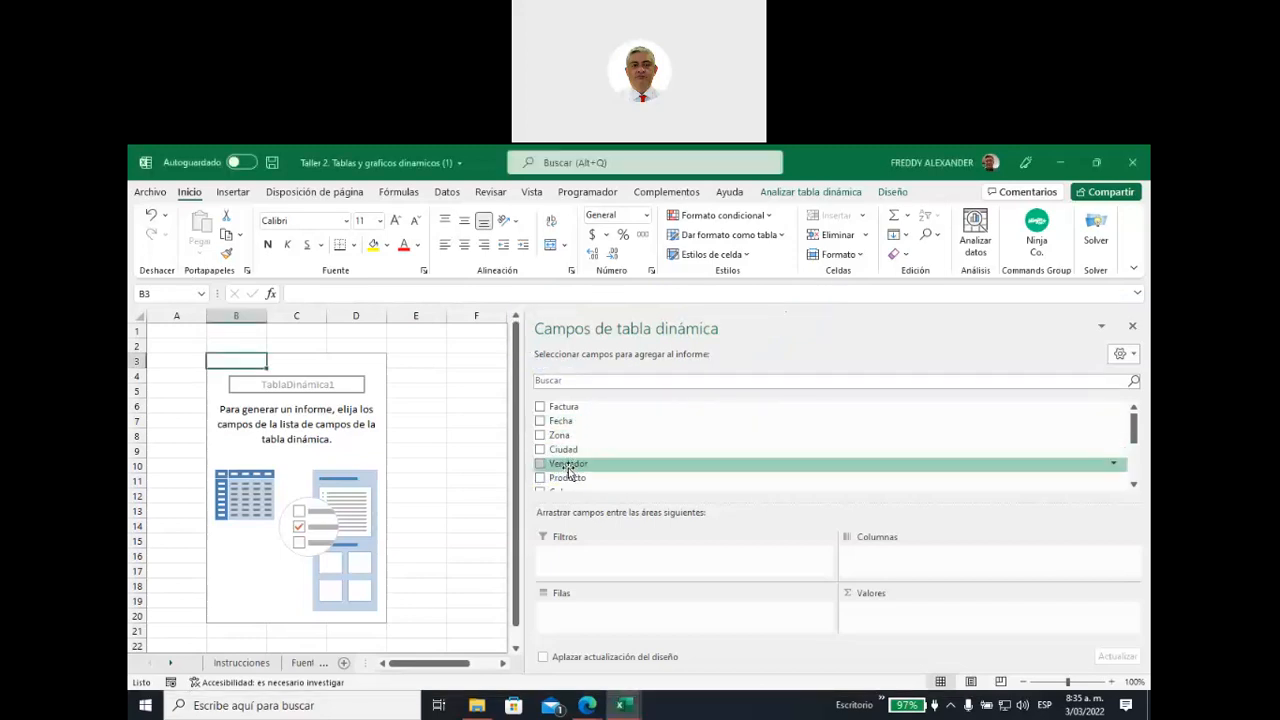
# Add the Zona field to the pivot table's rows
pyautogui.click(540, 436)
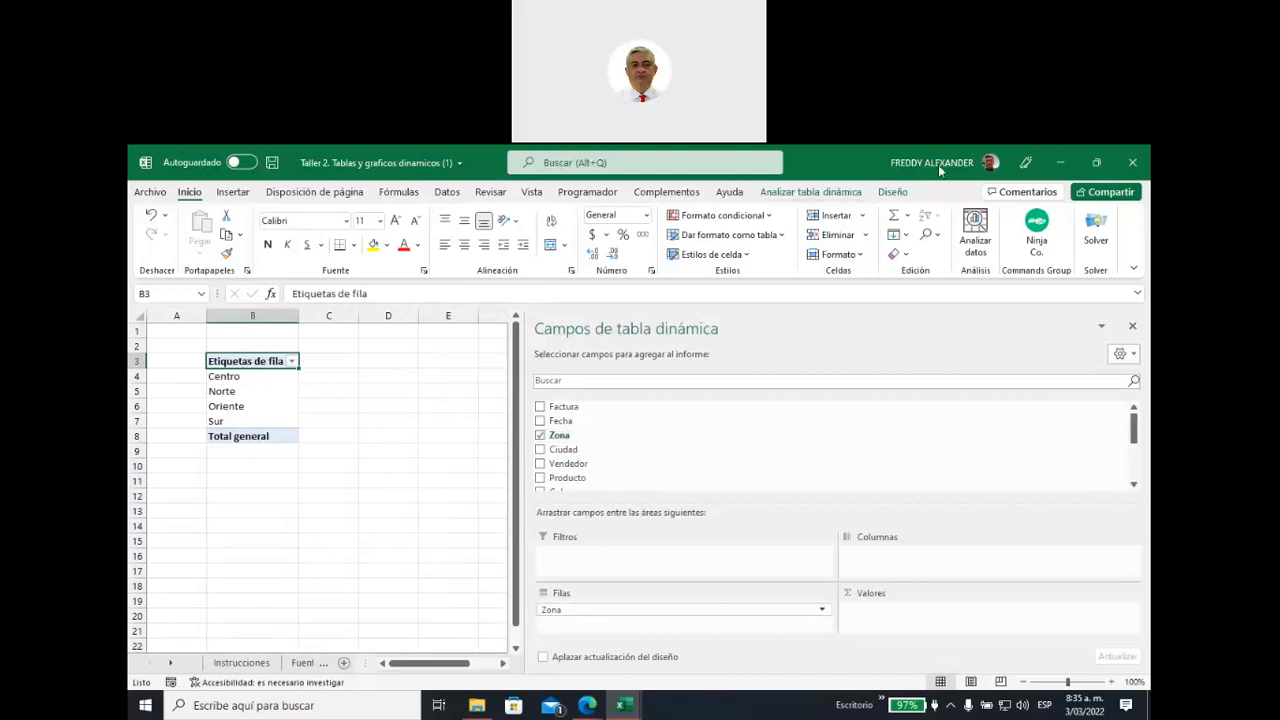
# Circle the row labels, the Zona field and the Columnas area with the annotation pen, add pointing arrows and clear the marks
pyautogui.moveTo(528, 317)
pyautogui.mouseDown()
pyautogui.moveTo(335, 370)
pyautogui.moveTo(281, 328)
pyautogui.moveTo(318, 345)
pyautogui.moveTo(332, 370)
pyautogui.mouseUp()
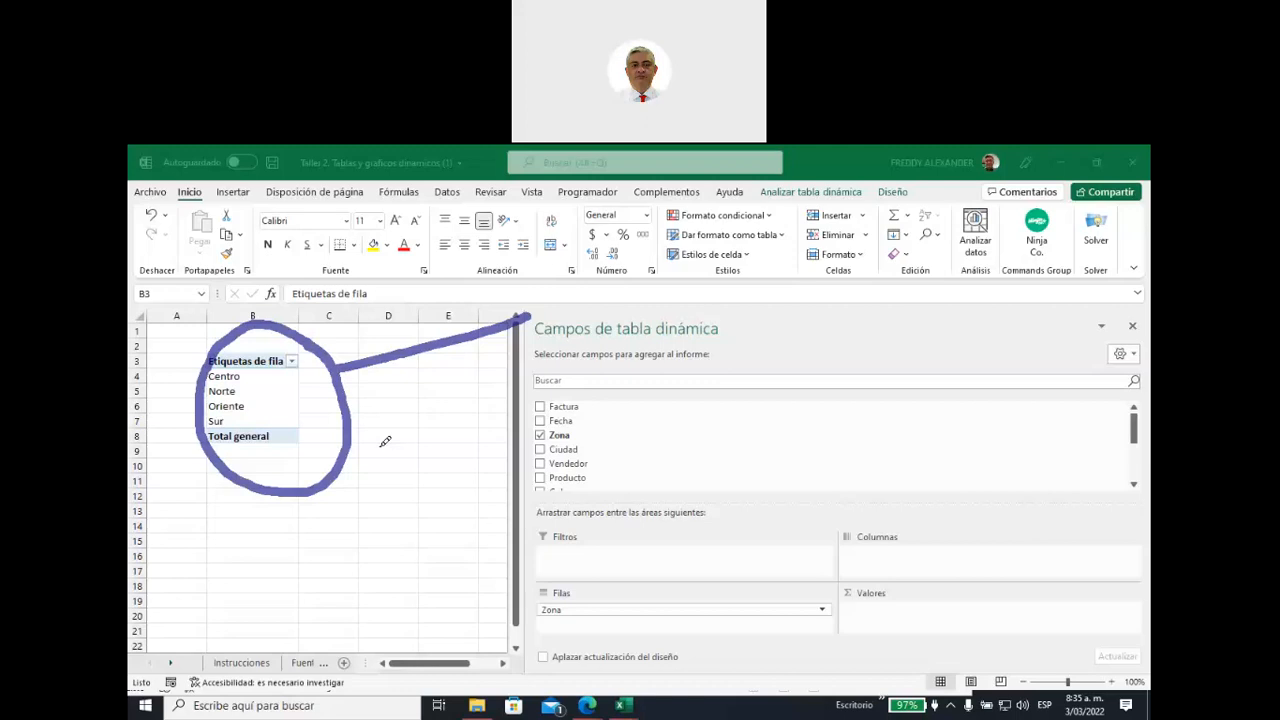
pyautogui.moveTo(618, 424)
pyautogui.mouseDown()
pyautogui.moveTo(552, 421)
pyautogui.moveTo(555, 444)
pyautogui.moveTo(608, 428)
pyautogui.moveTo(585, 418)
pyautogui.mouseUp()
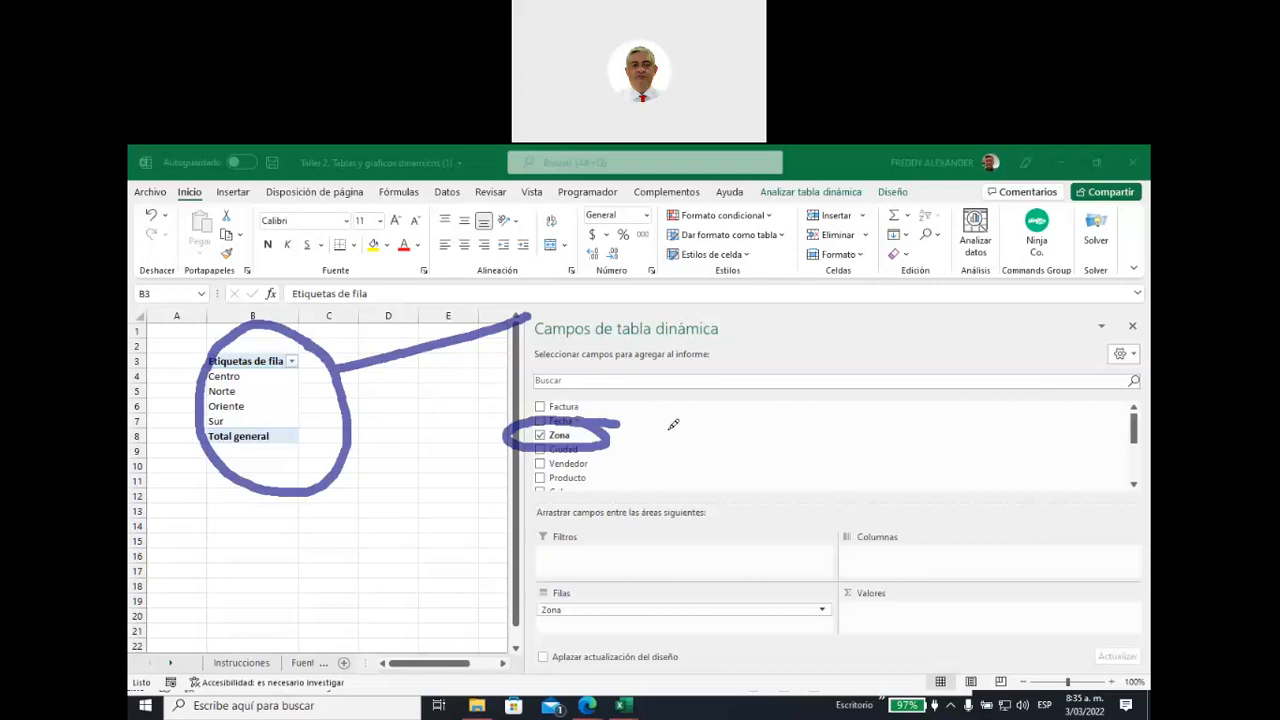
pyautogui.moveTo(698, 383)
pyautogui.mouseDown()
pyautogui.moveTo(610, 420)
pyautogui.moveTo(652, 430)
pyautogui.mouseUp()
pyautogui.moveTo(666, 482)
pyautogui.mouseDown()
pyautogui.moveTo(576, 598)
pyautogui.moveTo(622, 593)
pyautogui.mouseUp()
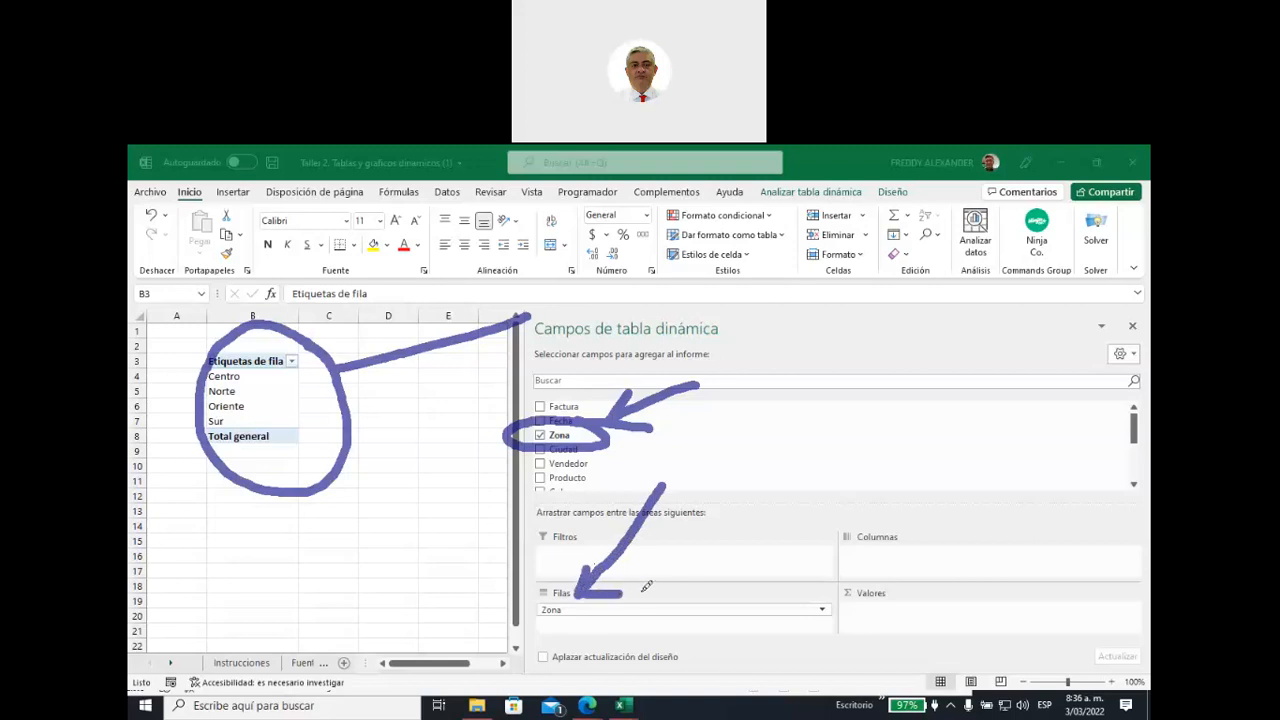
pyautogui.moveTo(238, 598)
pyautogui.mouseDown()
pyautogui.moveTo(255, 455)
pyautogui.moveTo(214, 505)
pyautogui.mouseUp()
pyautogui.moveTo(256, 452); pyautogui.dragTo(276, 493)
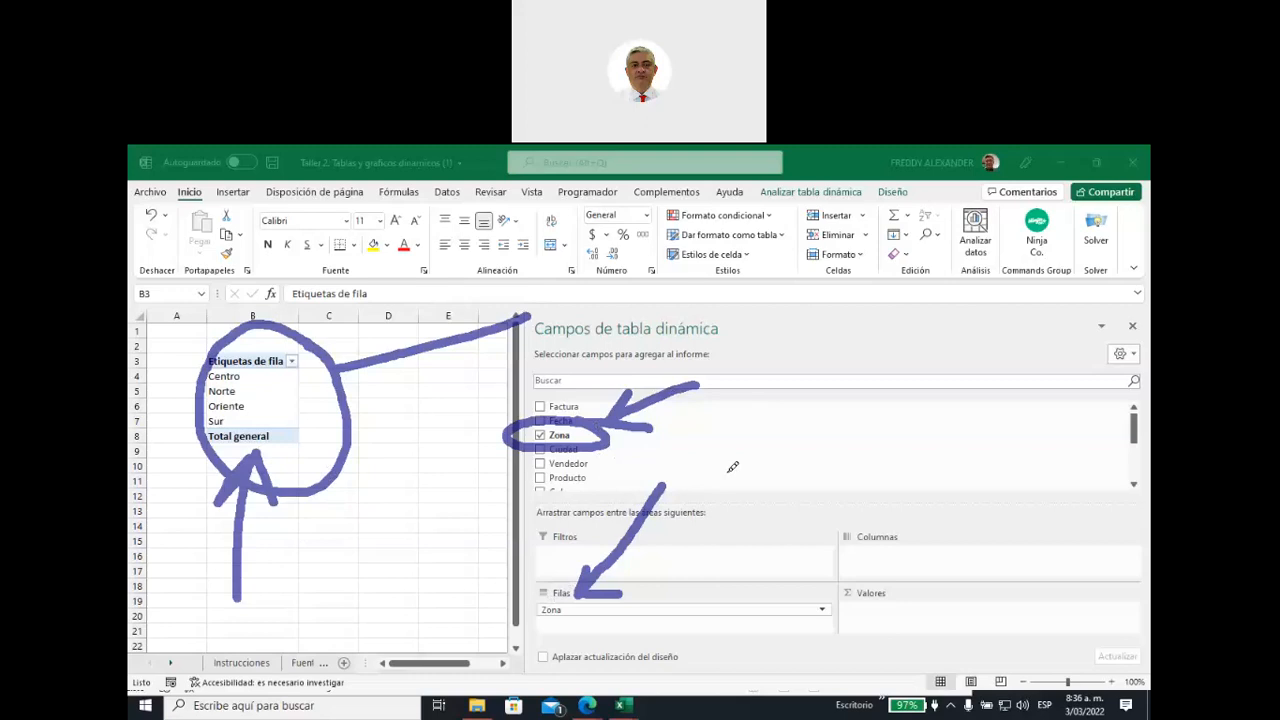
pyautogui.moveTo(782, 428)
pyautogui.mouseDown()
pyautogui.moveTo(848, 518)
pyautogui.moveTo(922, 509)
pyautogui.moveTo(928, 544)
pyautogui.moveTo(818, 524)
pyautogui.moveTo(830, 491)
pyautogui.mouseUp()
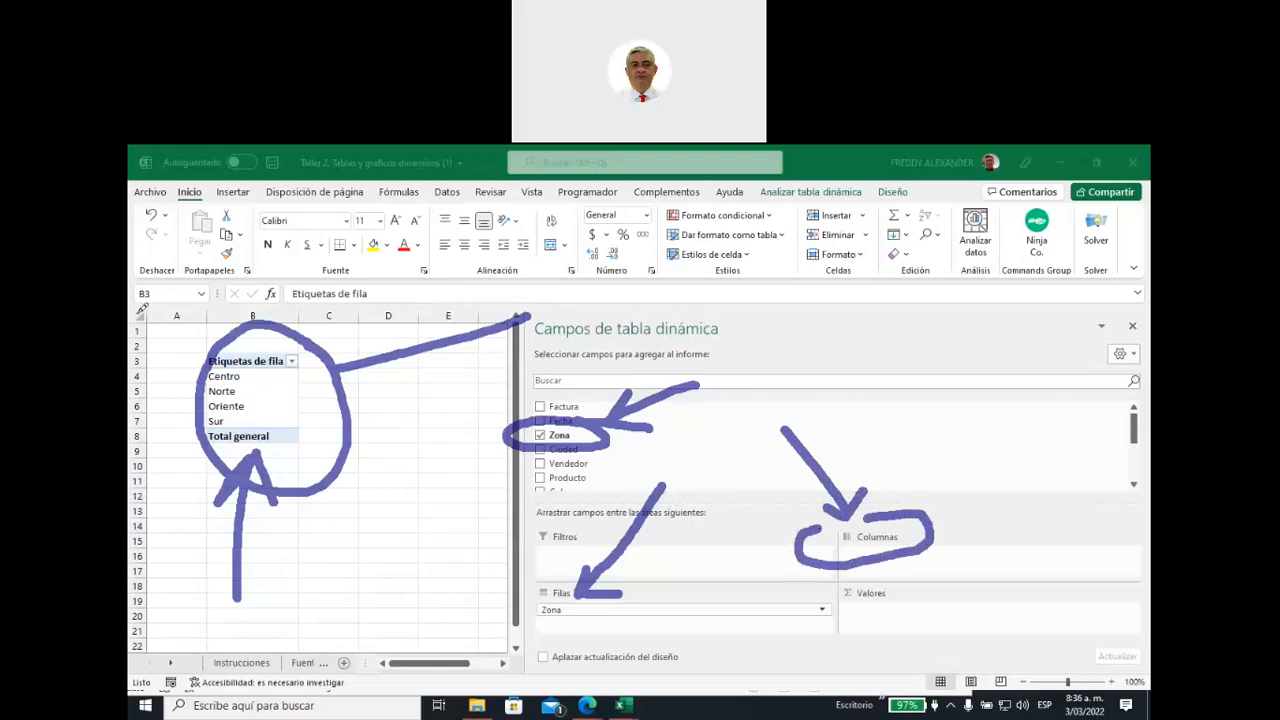
pyautogui.click(187, 270)
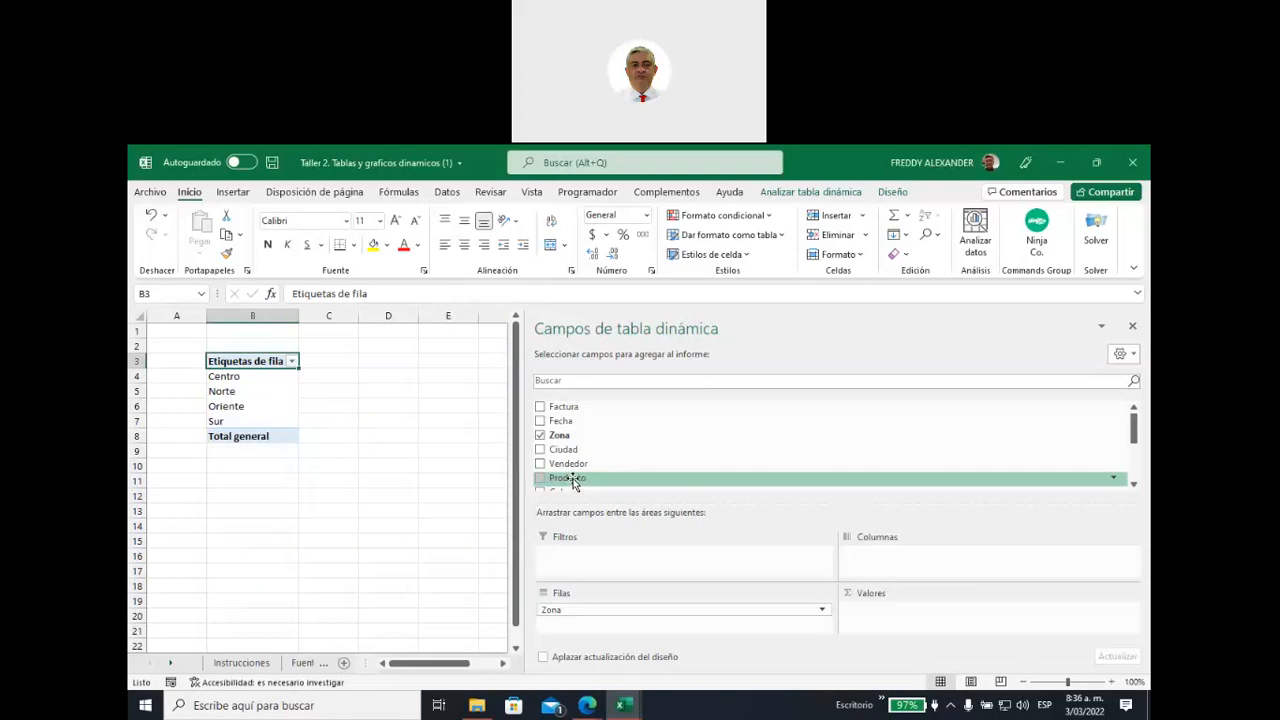
# Add the Producto field to the pivot table's columns
pyautogui.moveTo(573, 484); pyautogui.dragTo(852, 564)
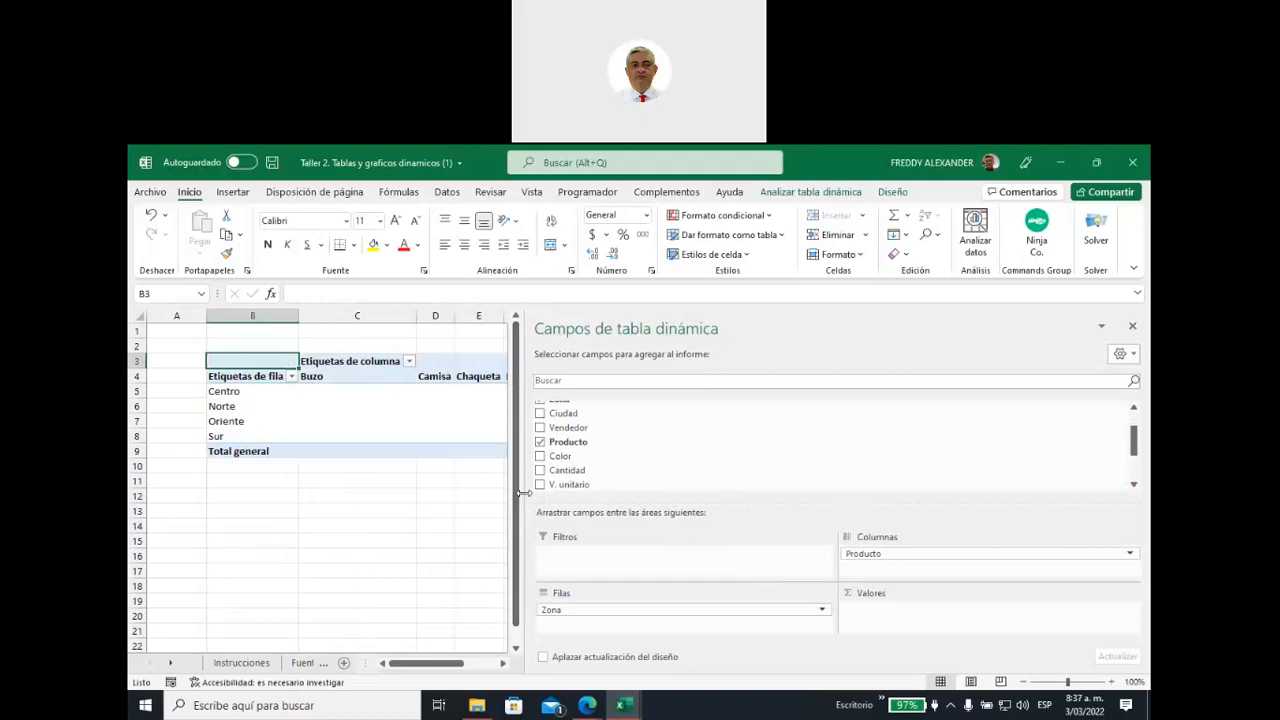
# Narrow the pivot table field pane and examine the product column headings from Buzo to Zapatos
pyautogui.moveTo(520, 500); pyautogui.dragTo(842, 500)
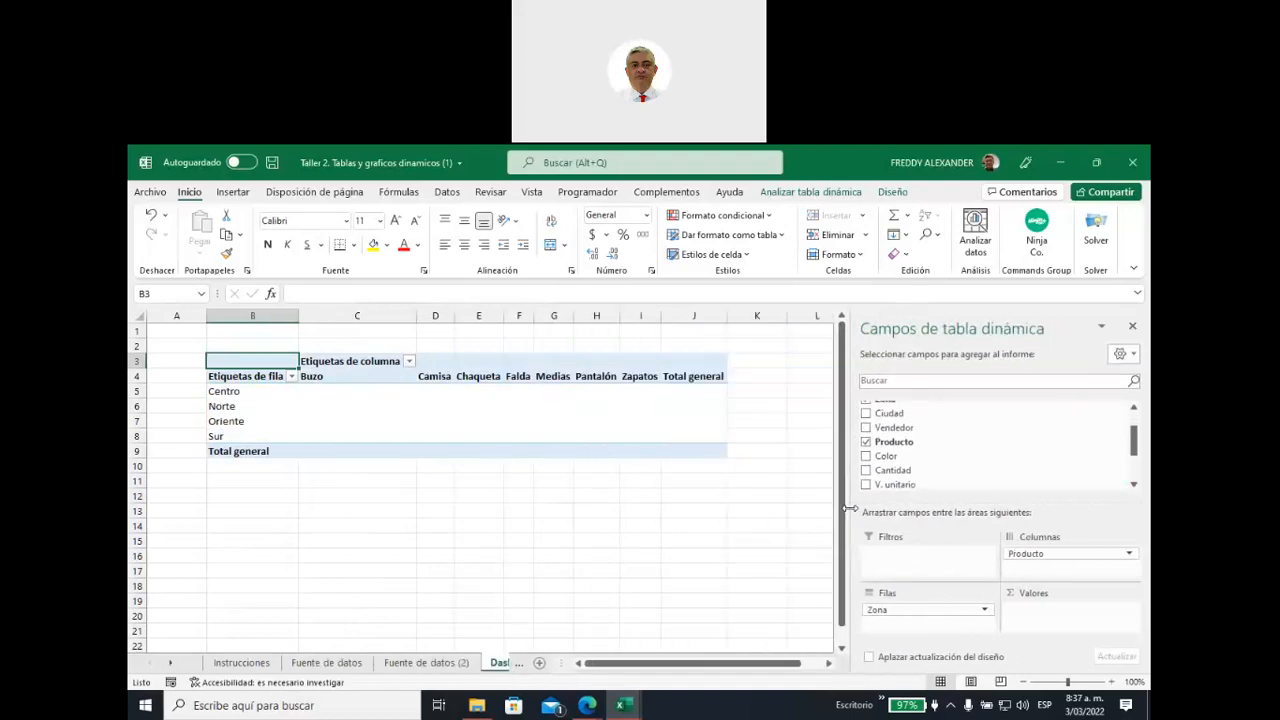
pyautogui.click(332, 376)
pyautogui.click(435, 380)
pyautogui.click(476, 377)
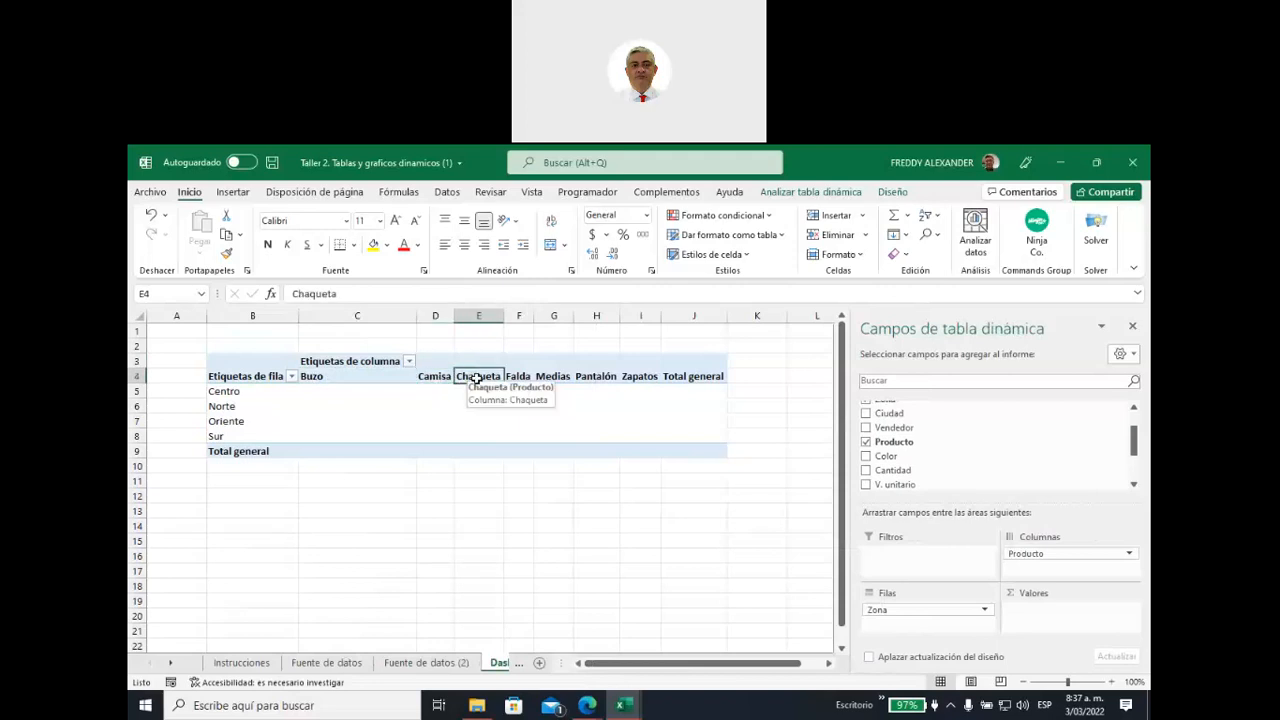
pyautogui.click(520, 377)
pyautogui.click(558, 377)
pyautogui.click(588, 370)
pyautogui.click(640, 378)
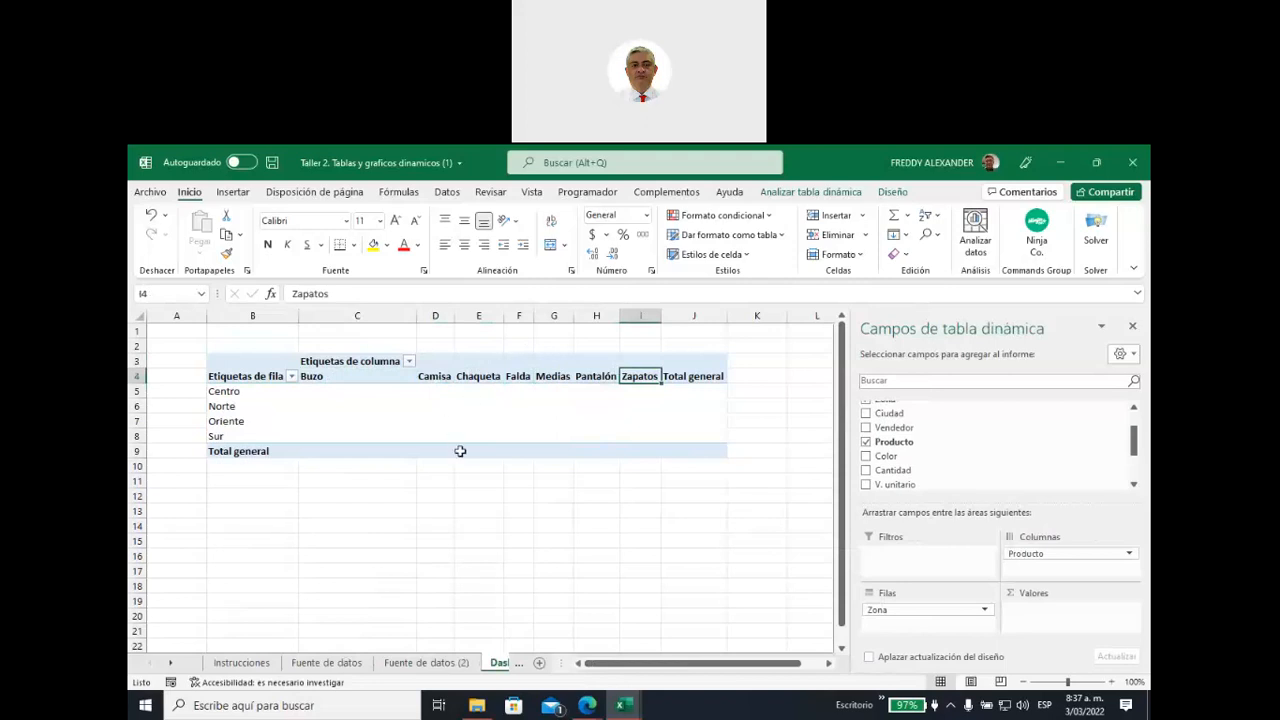
# Add the Cantidad field to the pivot table's values
pyautogui.moveTo(337, 391); pyautogui.dragTo(597, 437)
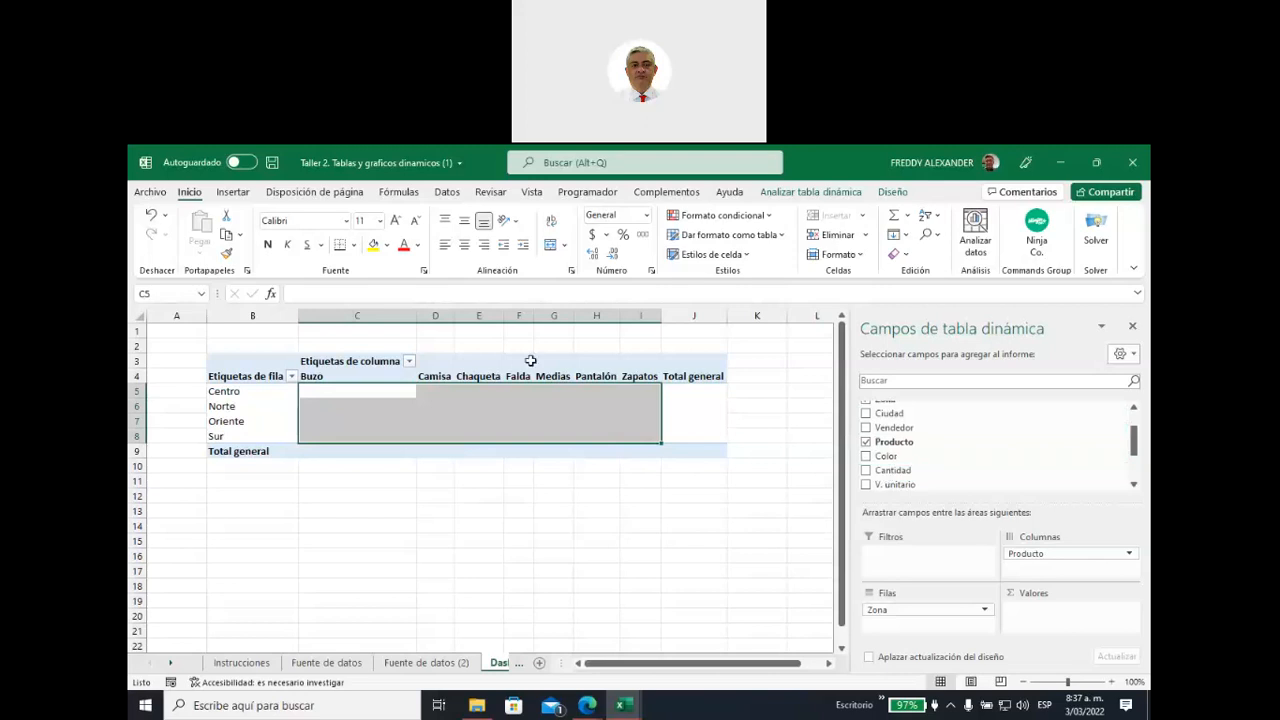
pyautogui.moveTo(423, 375); pyautogui.dragTo(698, 376)
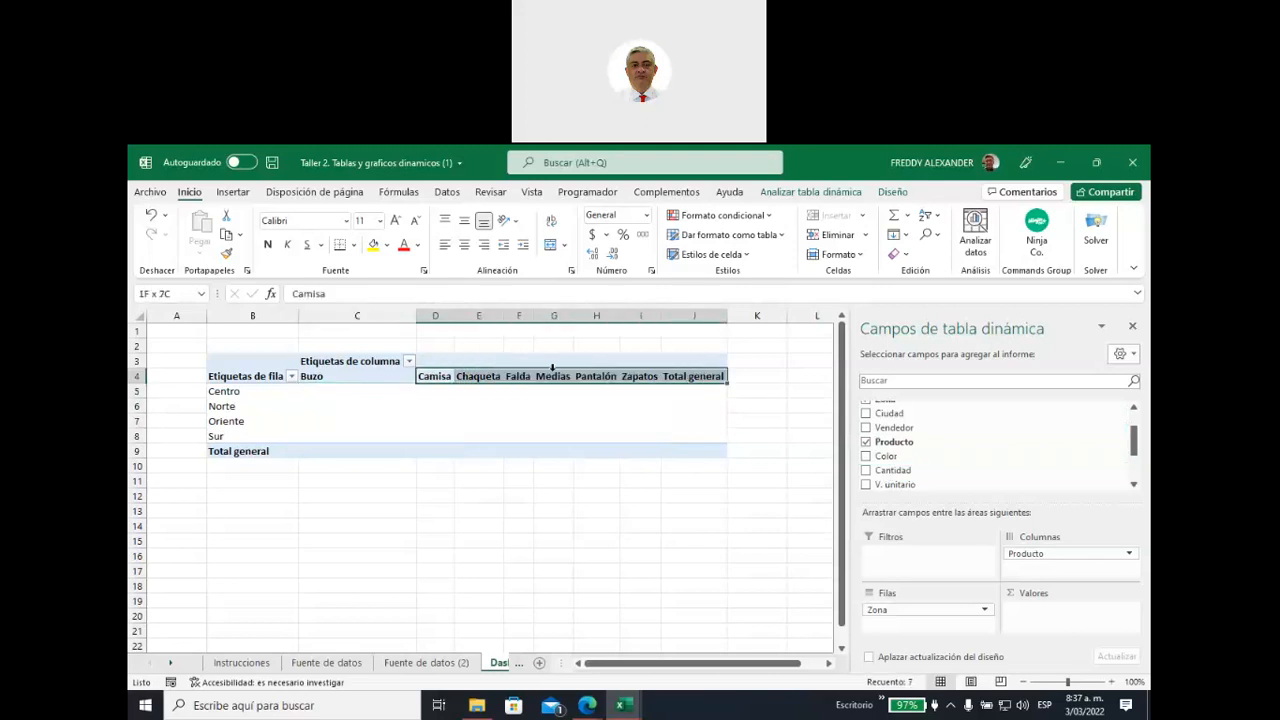
pyautogui.moveTo(235, 393); pyautogui.dragTo(235, 436)
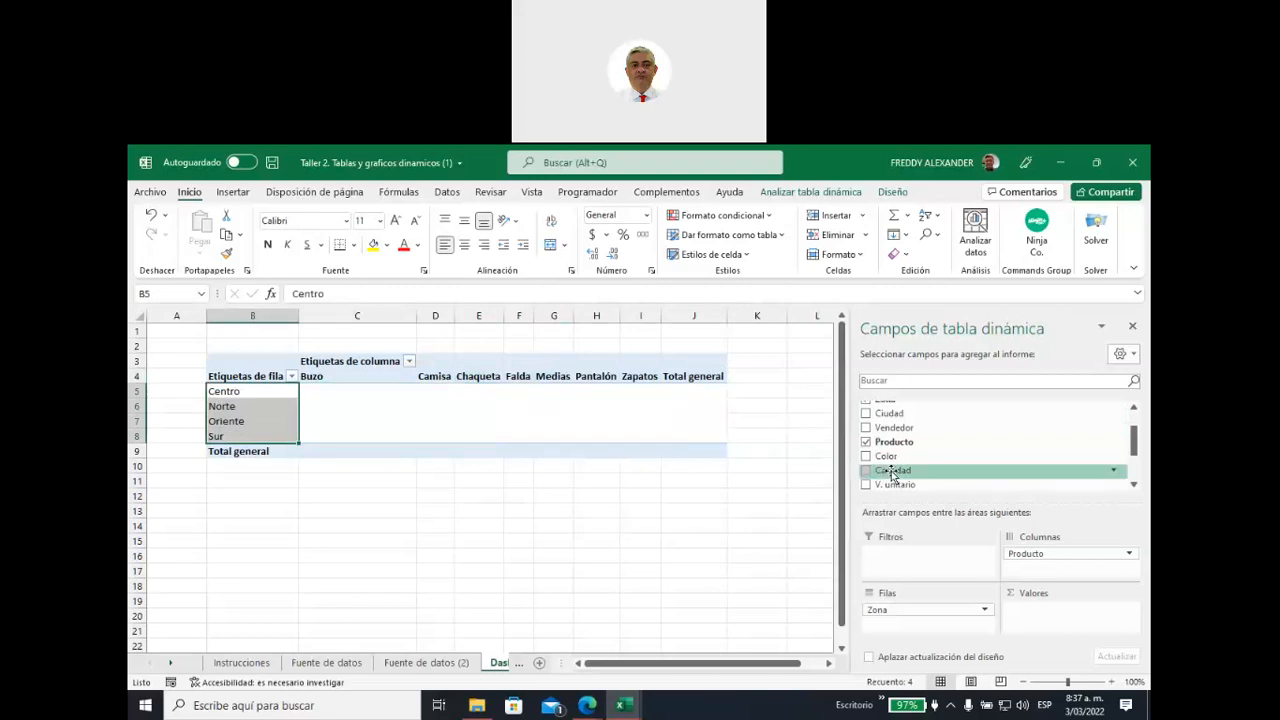
pyautogui.moveTo(893, 472); pyautogui.dragTo(1030, 618)
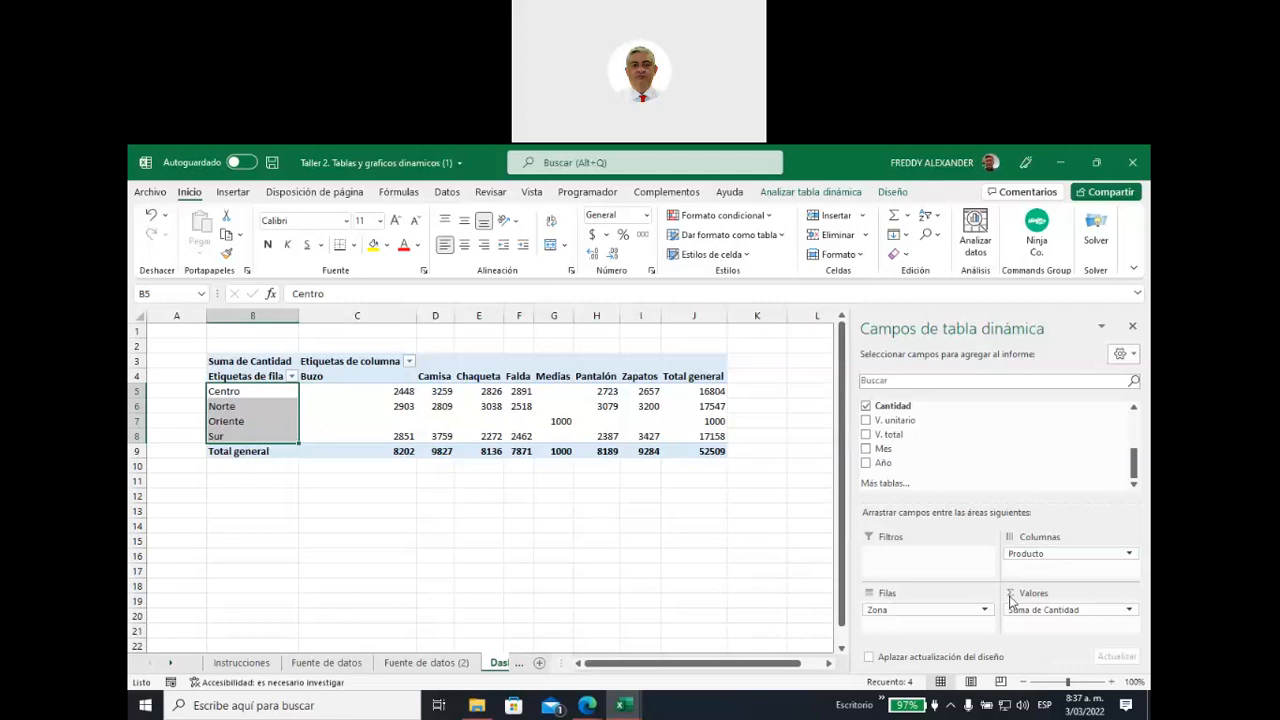
# Compare the pivot table's Centro row with the first record's Zona, Producto and Cantidad on the Fuente de datos (2) sheet
pyautogui.click(214, 393)
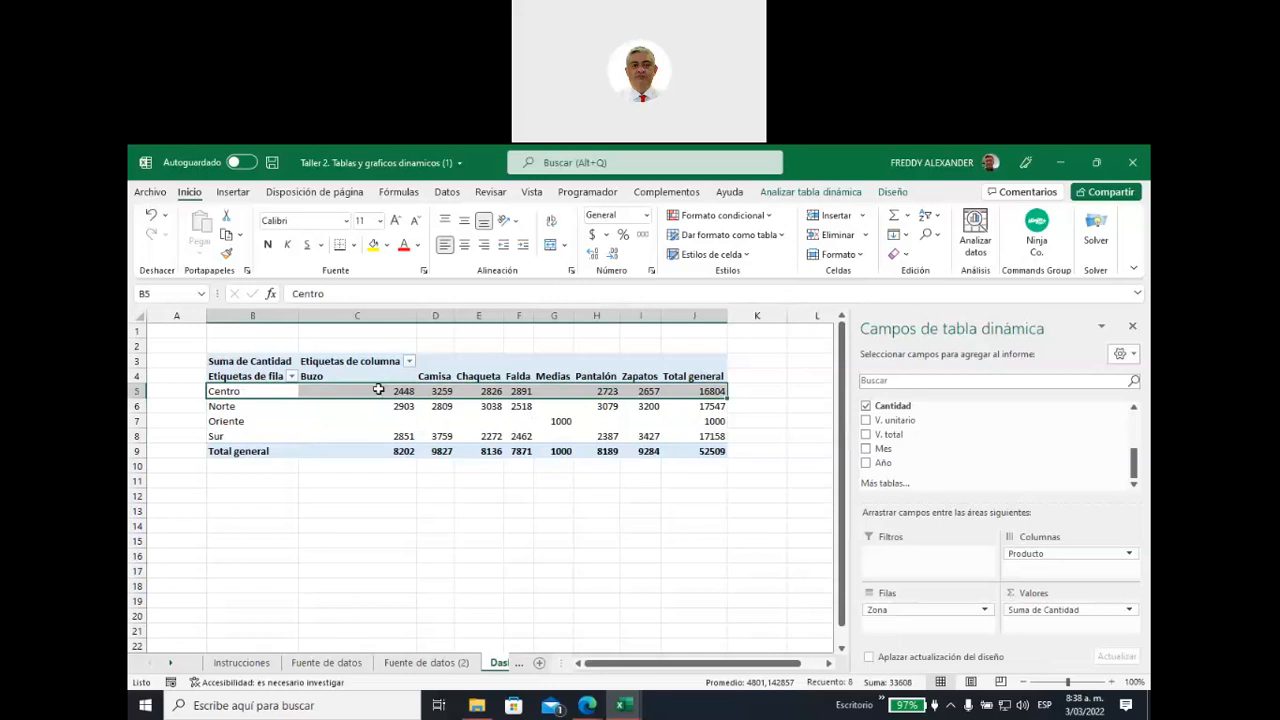
pyautogui.click(426, 662)
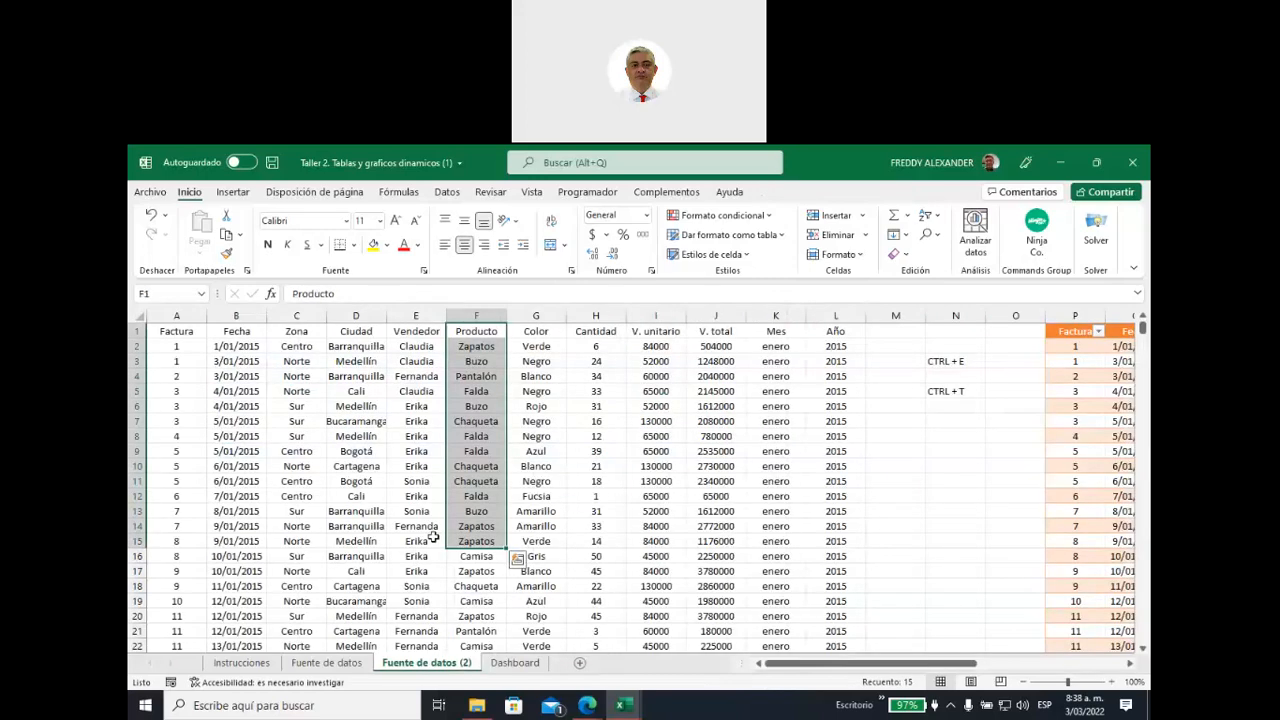
pyautogui.moveTo(296, 346); pyautogui.dragTo(330, 364)
pyautogui.click(296, 346)
pyautogui.click(470, 346)
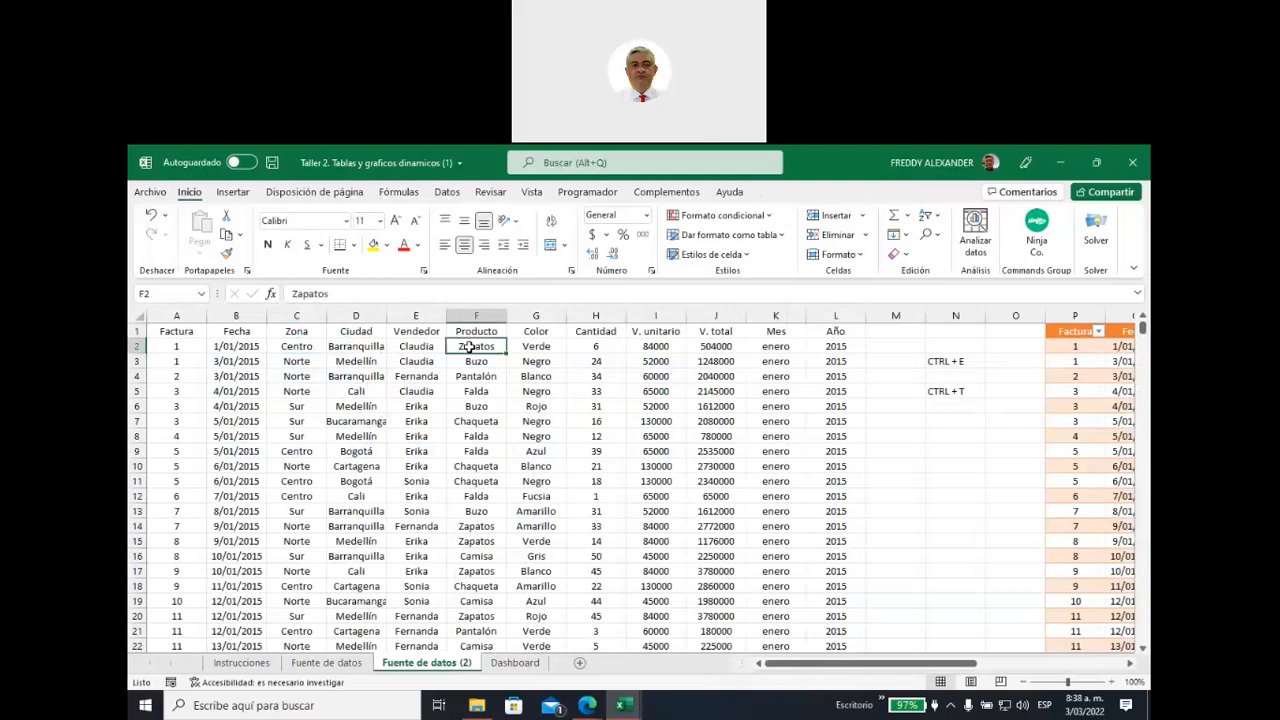
pyautogui.click(302, 348)
pyautogui.click(591, 348)
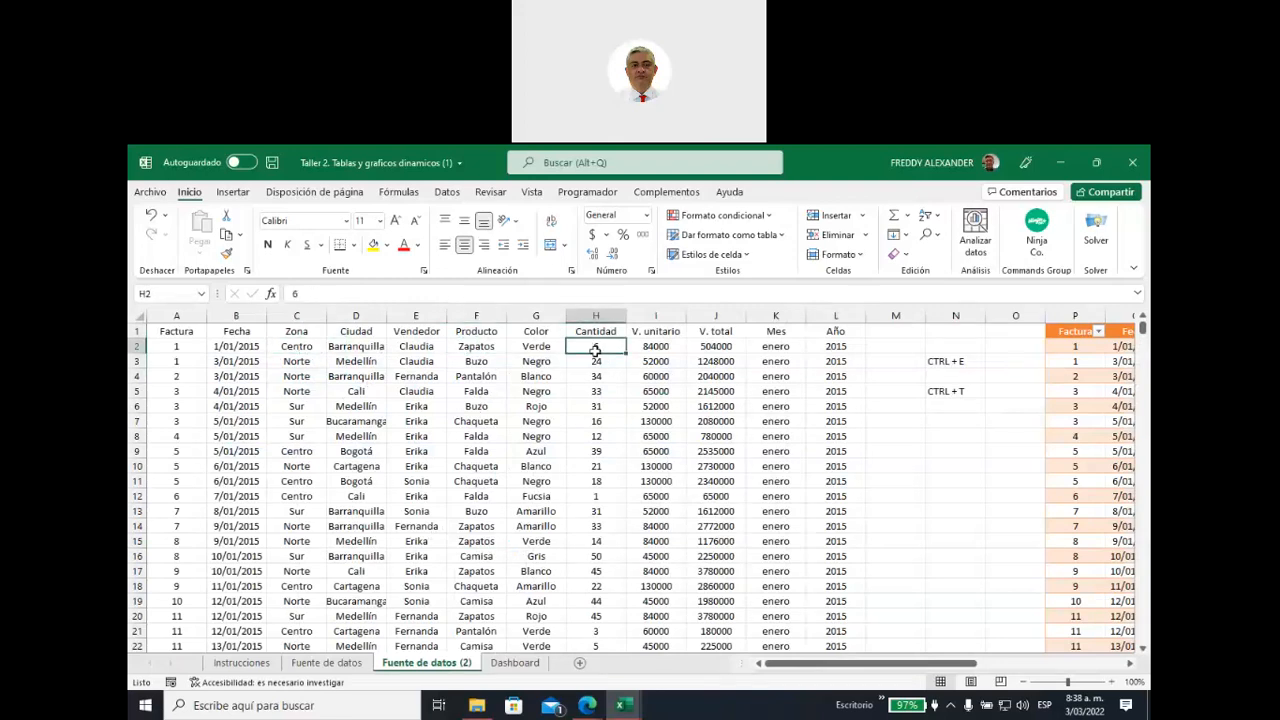
pyautogui.click(514, 663)
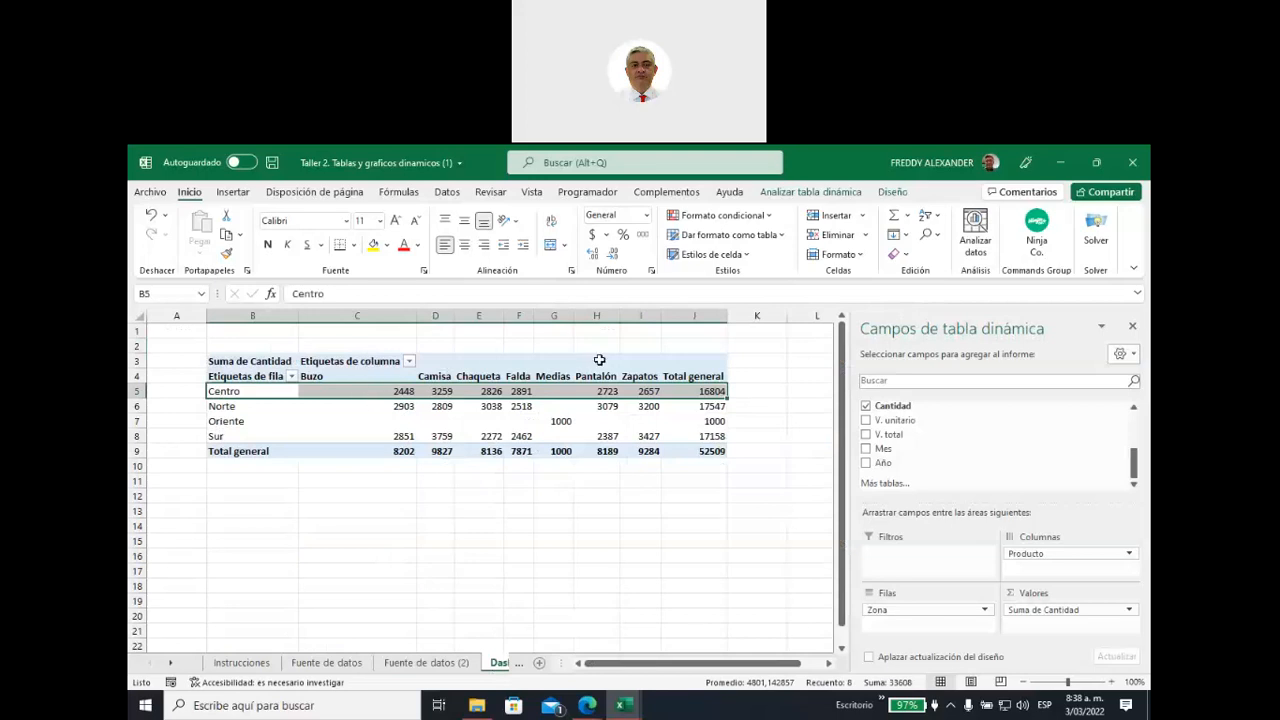
pyautogui.click(612, 392)
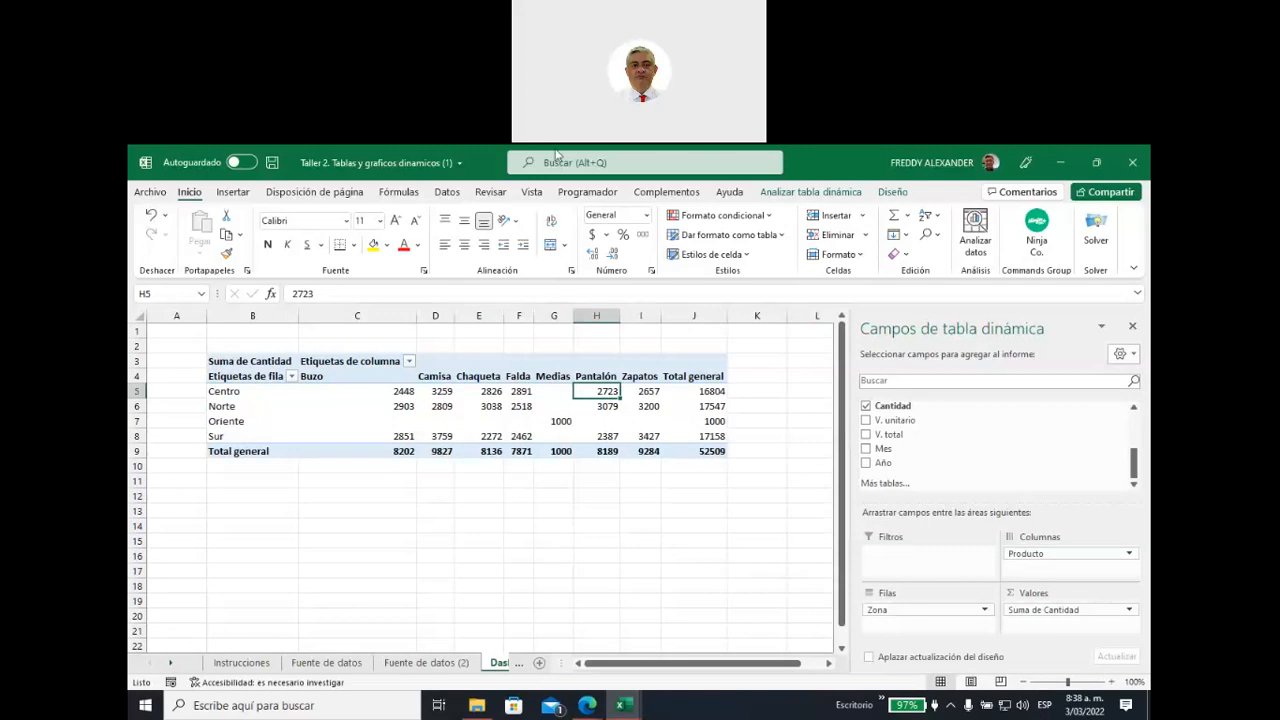
# Mark the Valores area with the annotation pen and review the Zona, Producto and Cantidad cells of the first source record
pyautogui.moveTo(860, 483)
pyautogui.mouseDown()
pyautogui.moveTo(1091, 615)
pyautogui.moveTo(1082, 625)
pyautogui.moveTo(1008, 584)
pyautogui.mouseUp()
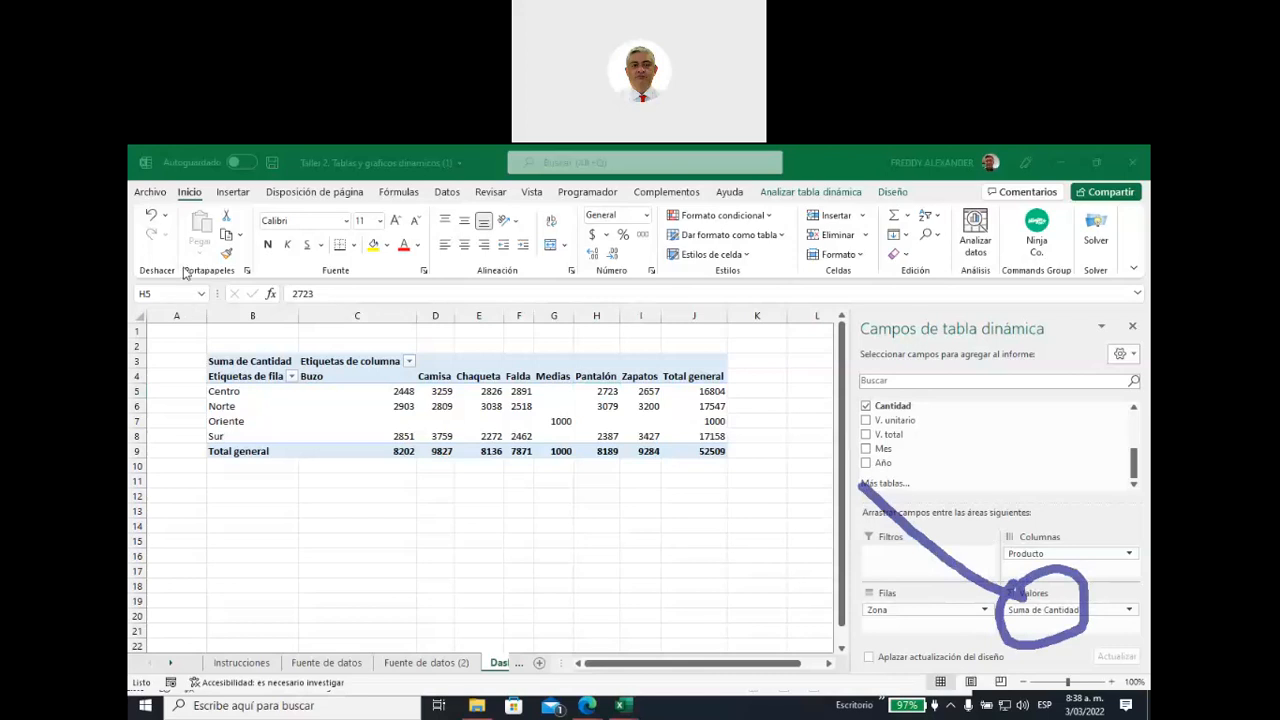
pyautogui.click(426, 662)
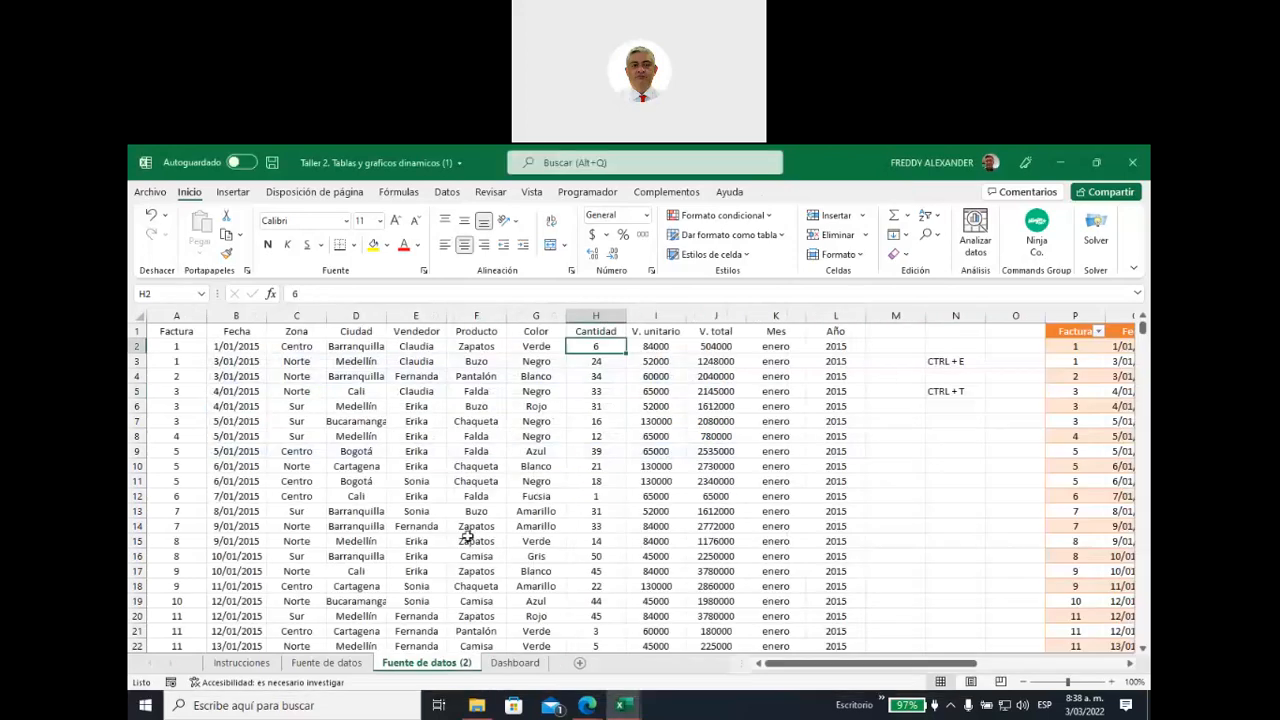
pyautogui.click(296, 345)
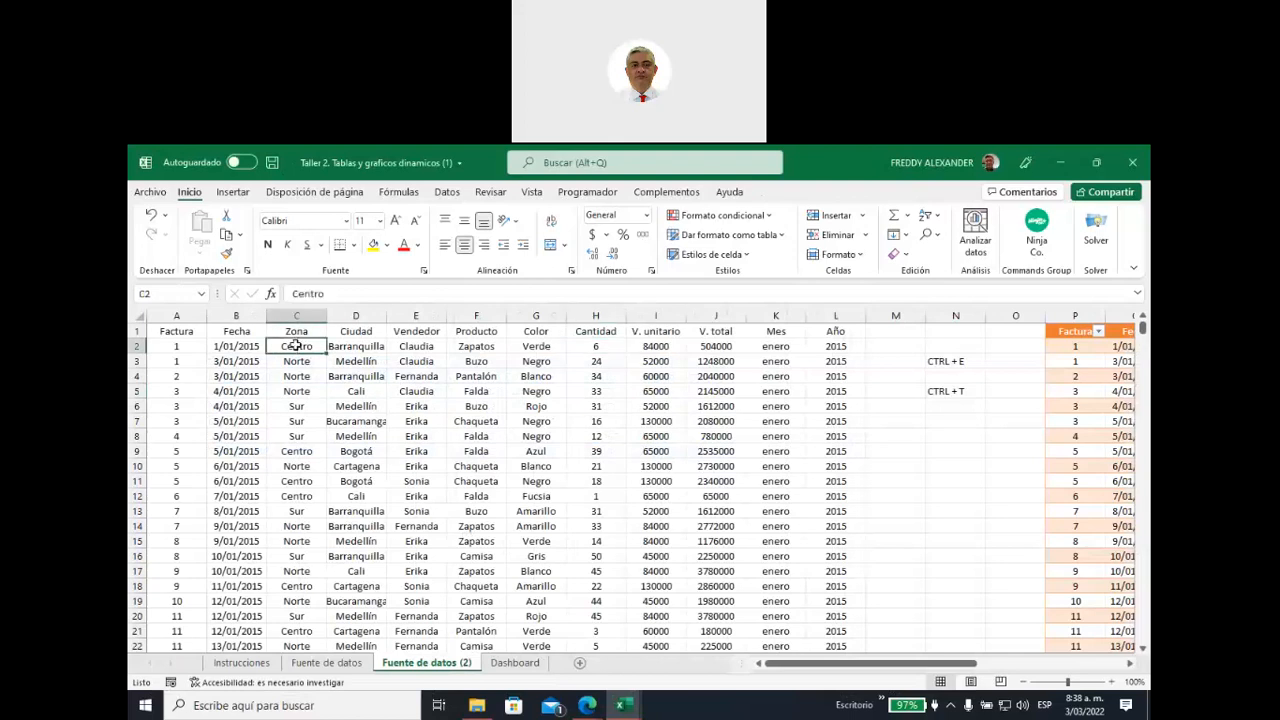
pyautogui.click(478, 346)
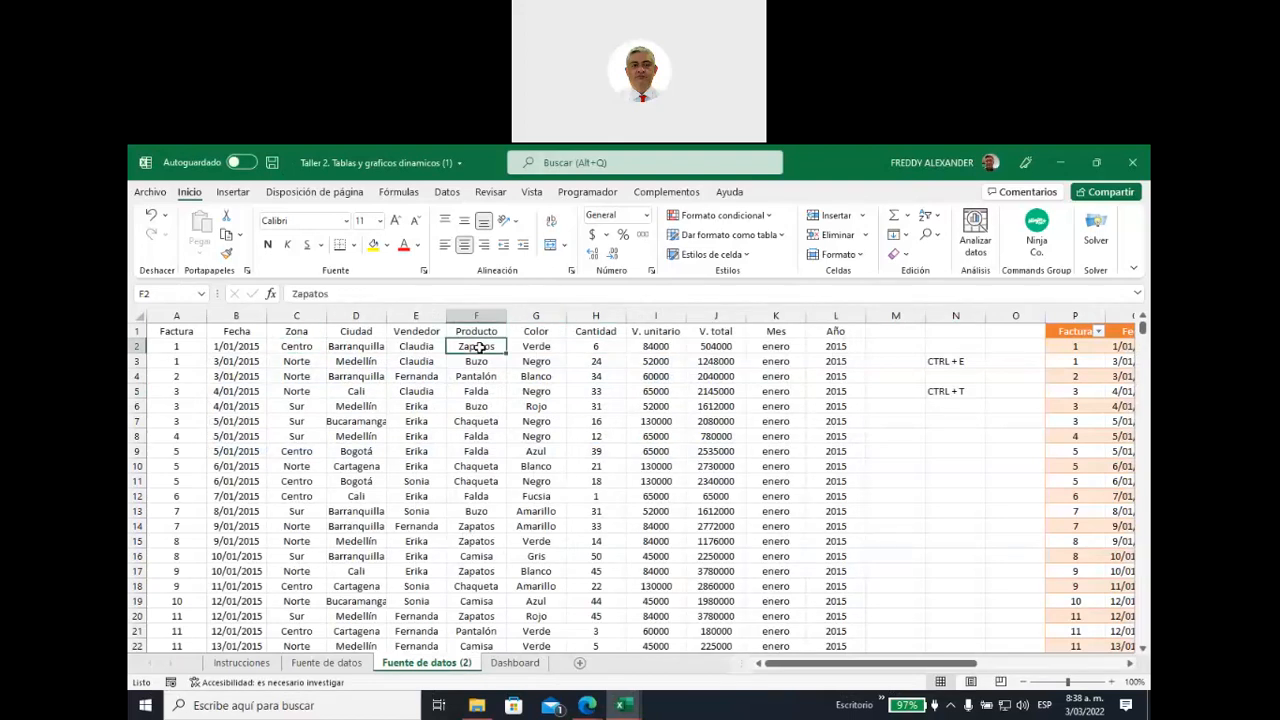
pyautogui.click(597, 347)
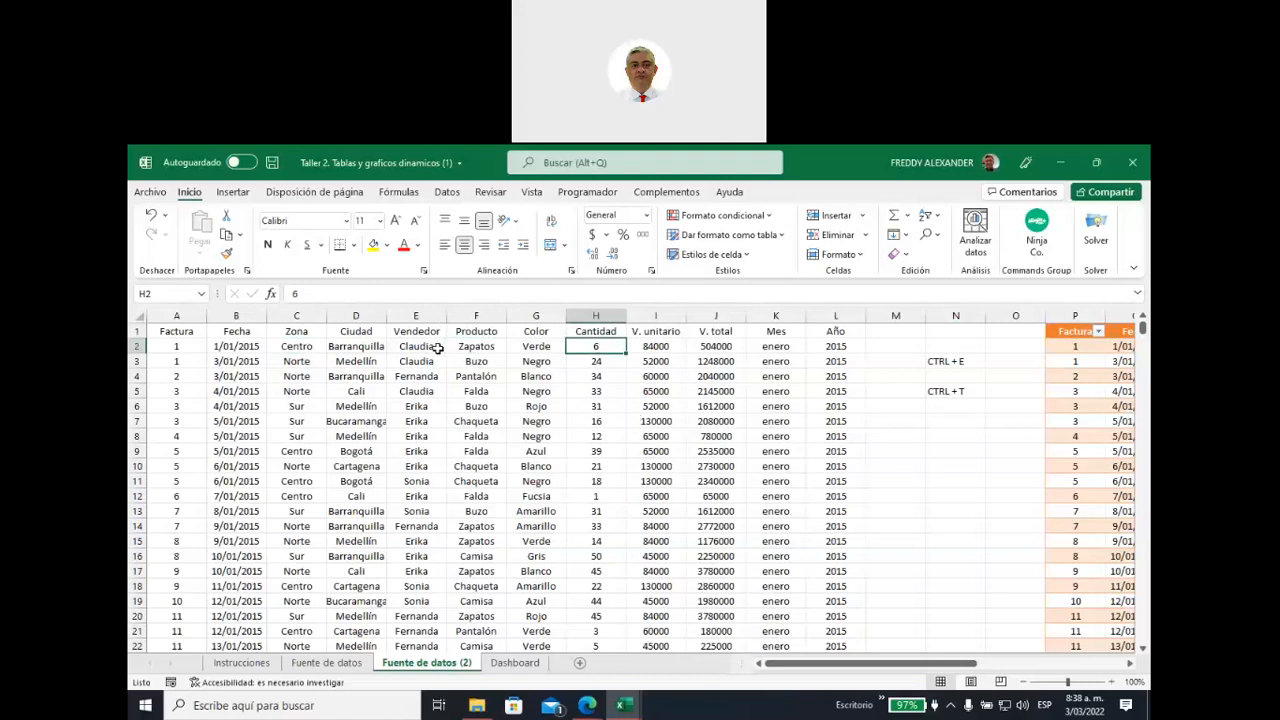
pyautogui.click(500, 664)
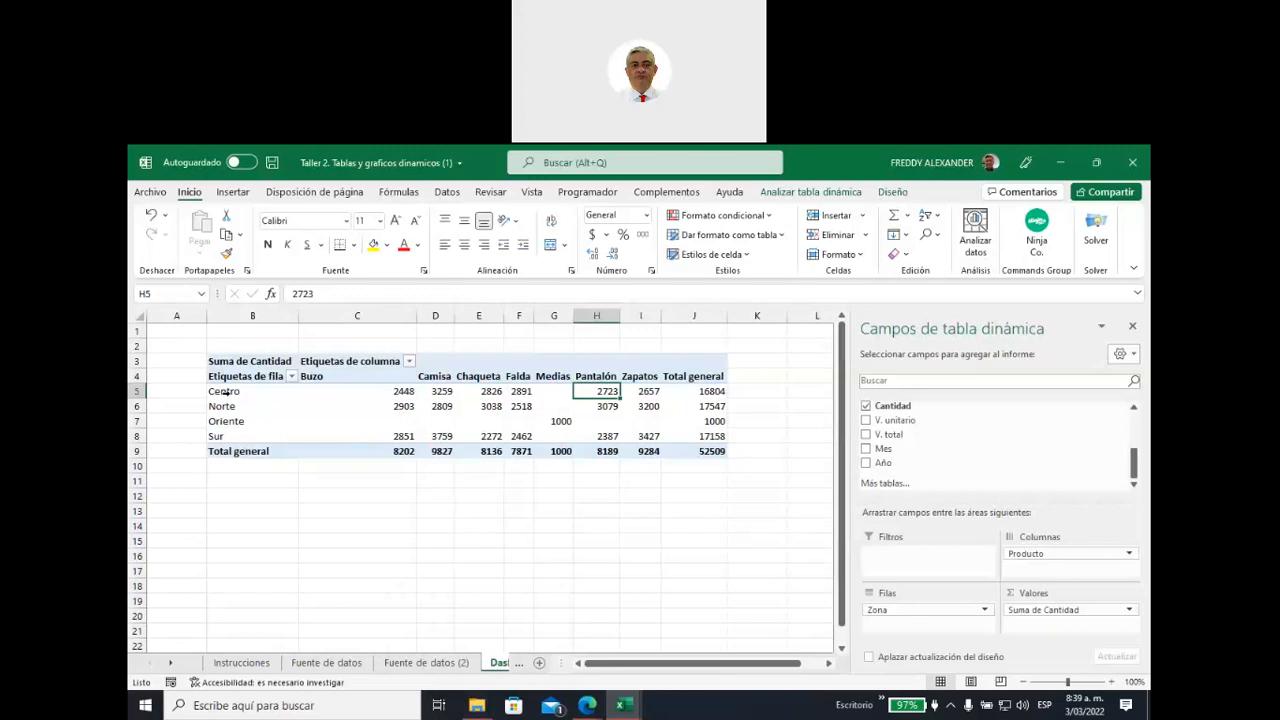
# Alternate between the Fuente de datos (2) and Dashboard sheets to compare the source records with the summarized quantities
pyautogui.click(405, 663)
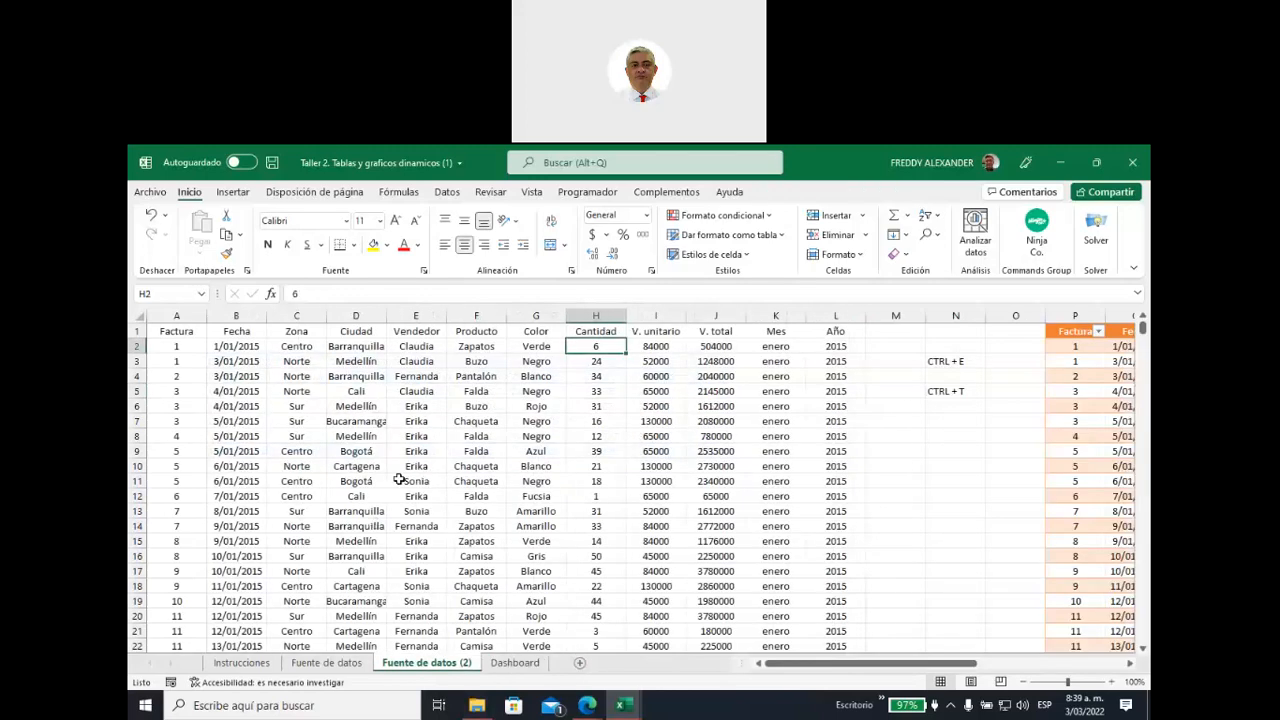
pyautogui.click(515, 663)
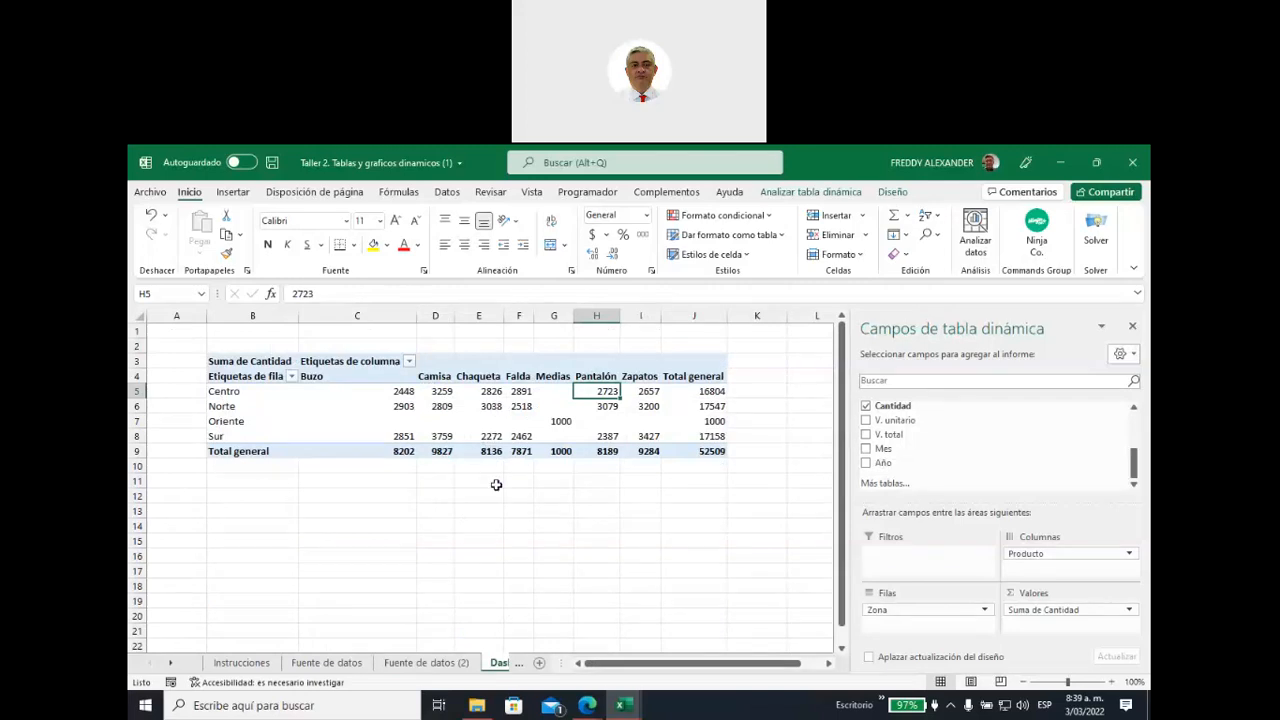
pyautogui.click(432, 663)
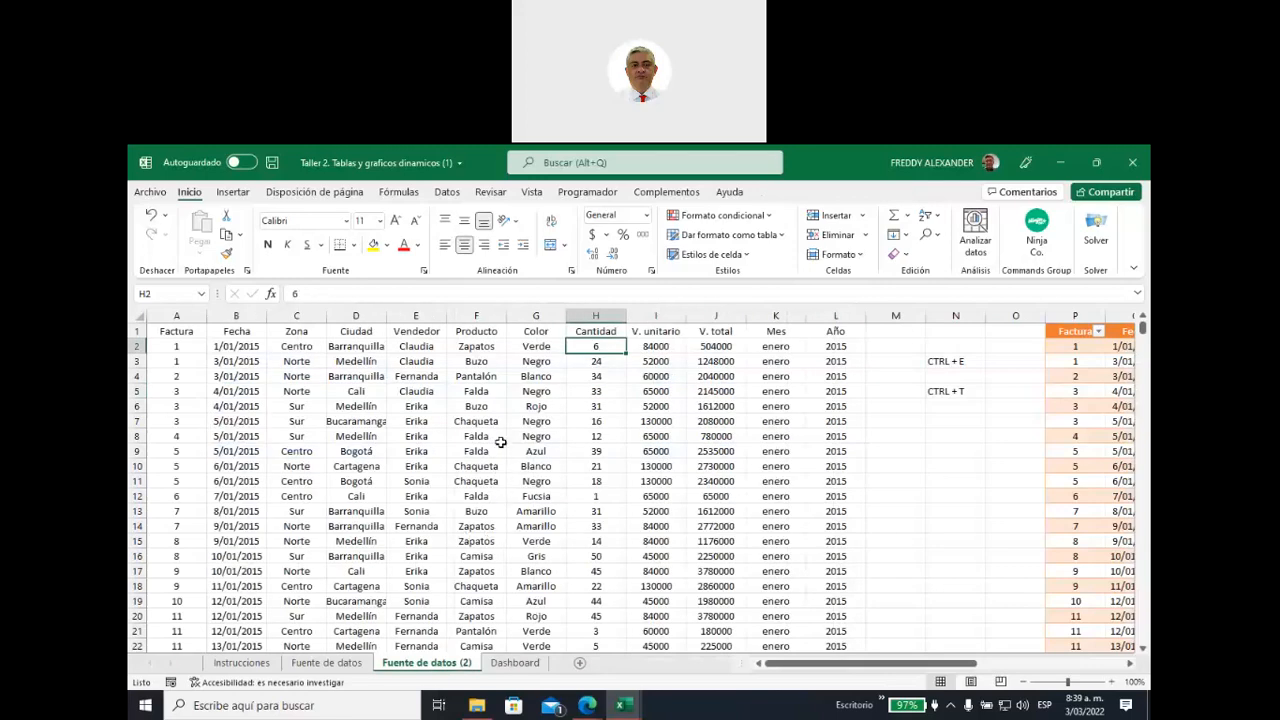
pyautogui.click(515, 663)
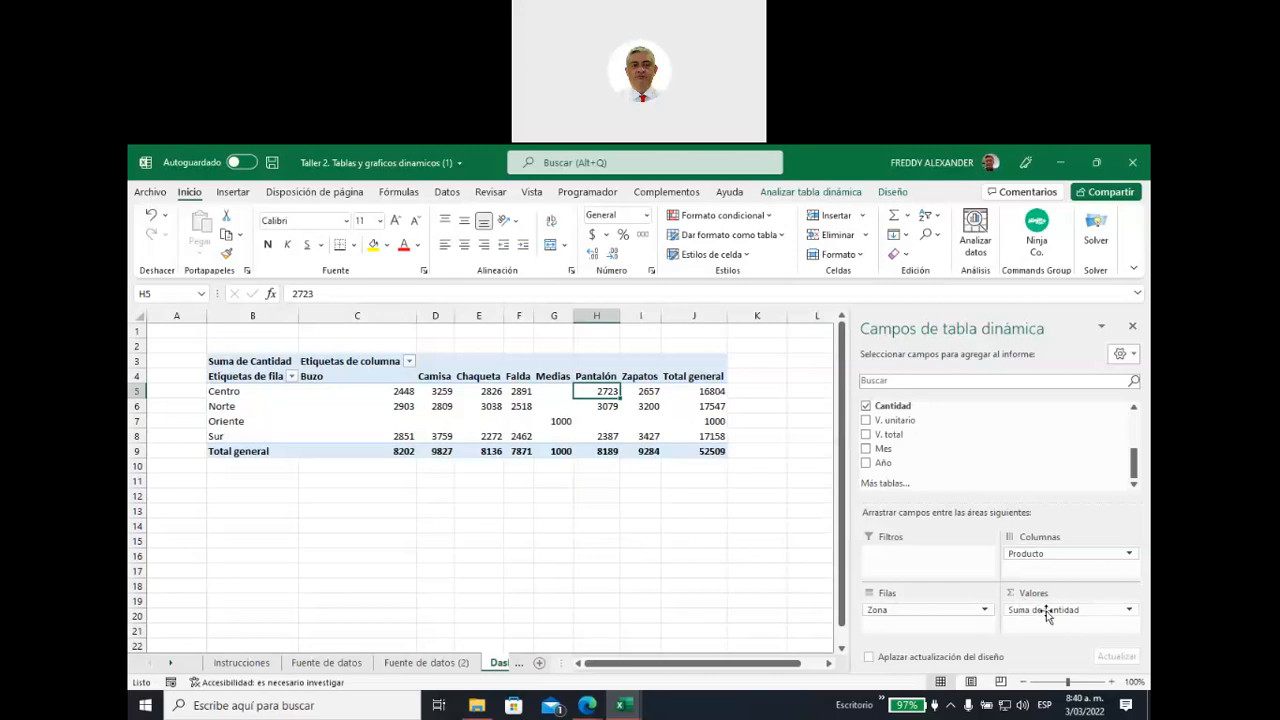
# Remove Cantidad from the pivot table's values and Producto from its columns
pyautogui.moveTo(1047, 615); pyautogui.dragTo(652, 527)
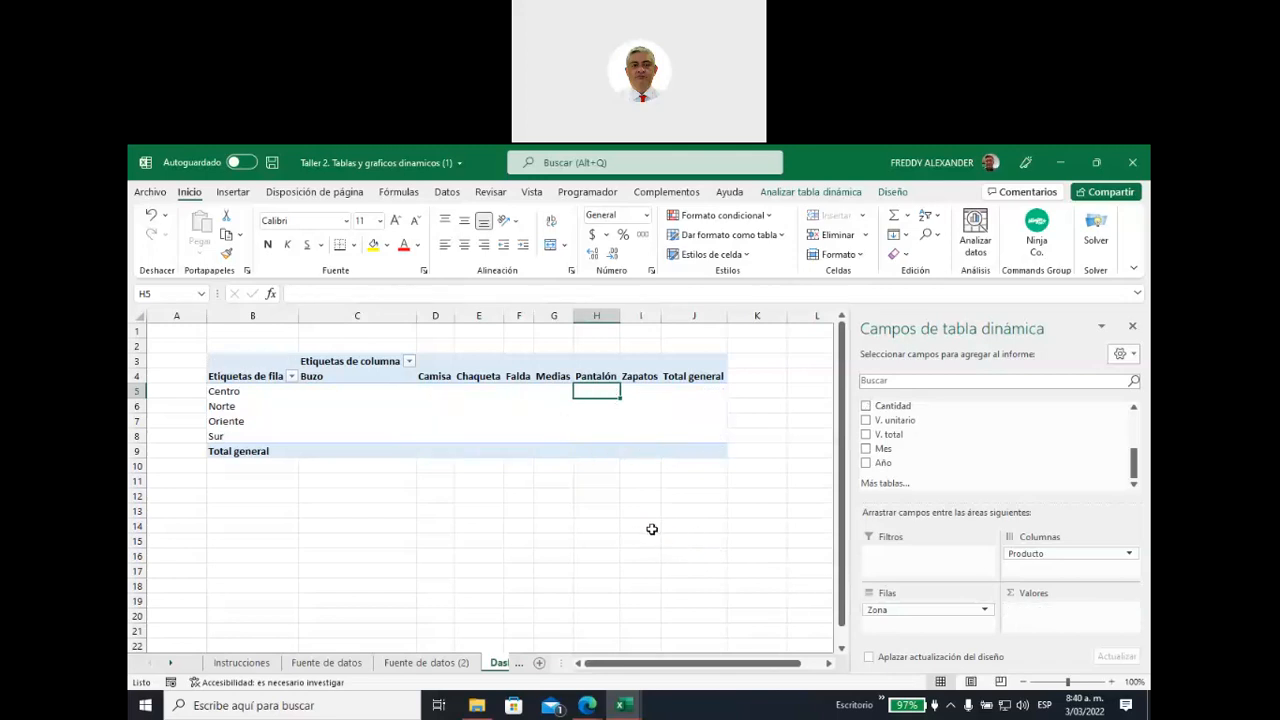
pyautogui.moveTo(440, 391); pyautogui.dragTo(636, 437)
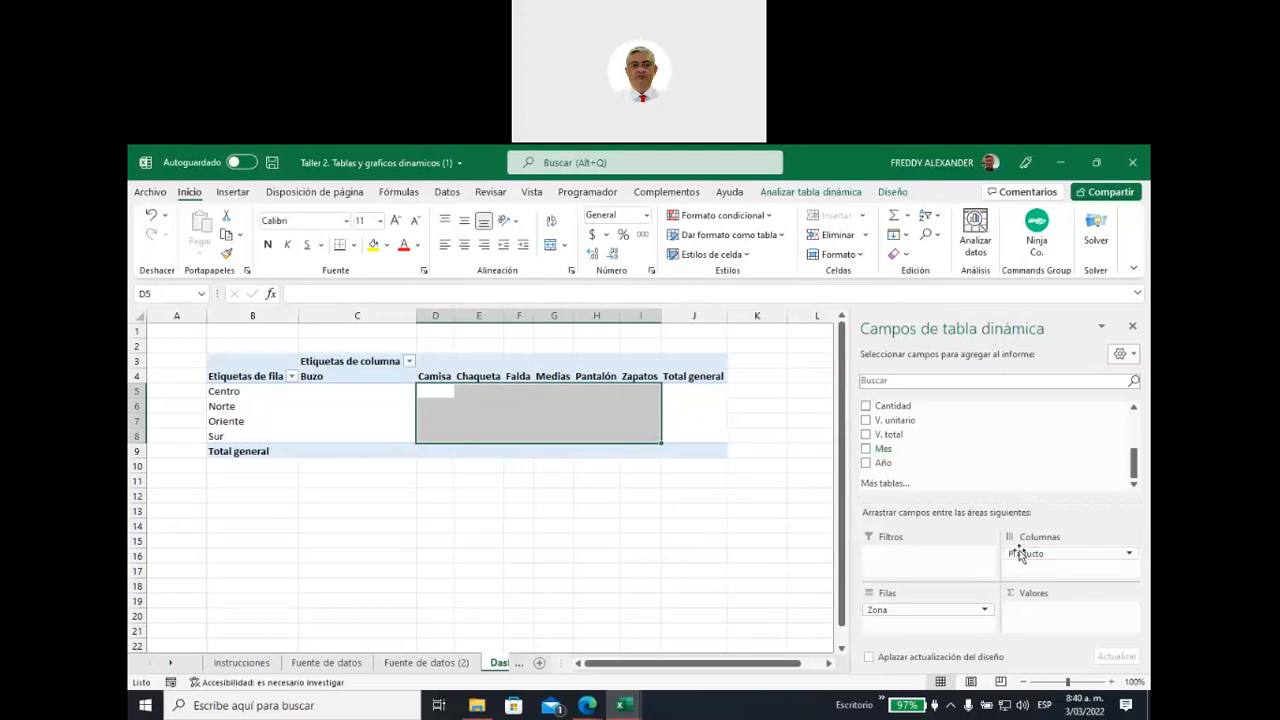
pyautogui.moveTo(1025, 560); pyautogui.dragTo(651, 531)
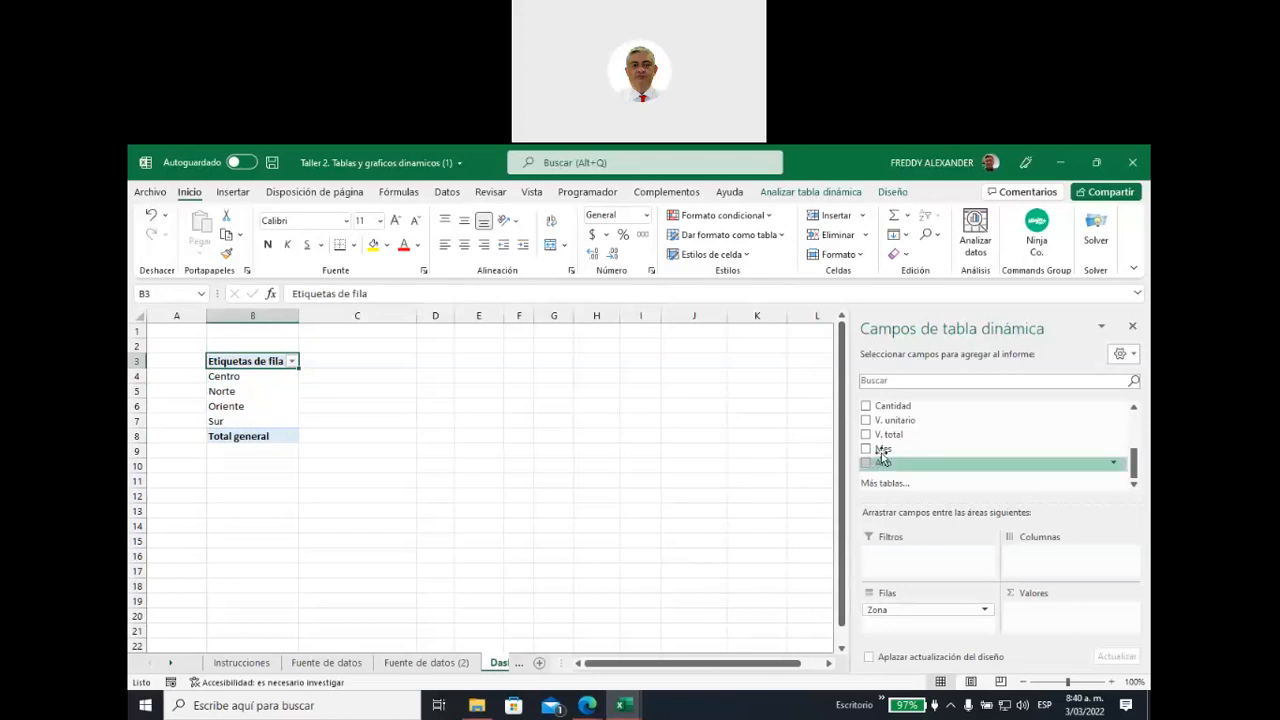
# Add the Mes field to the pivot table's columns and place the Año field above it
pyautogui.moveTo(884, 454); pyautogui.dragTo(1012, 541)
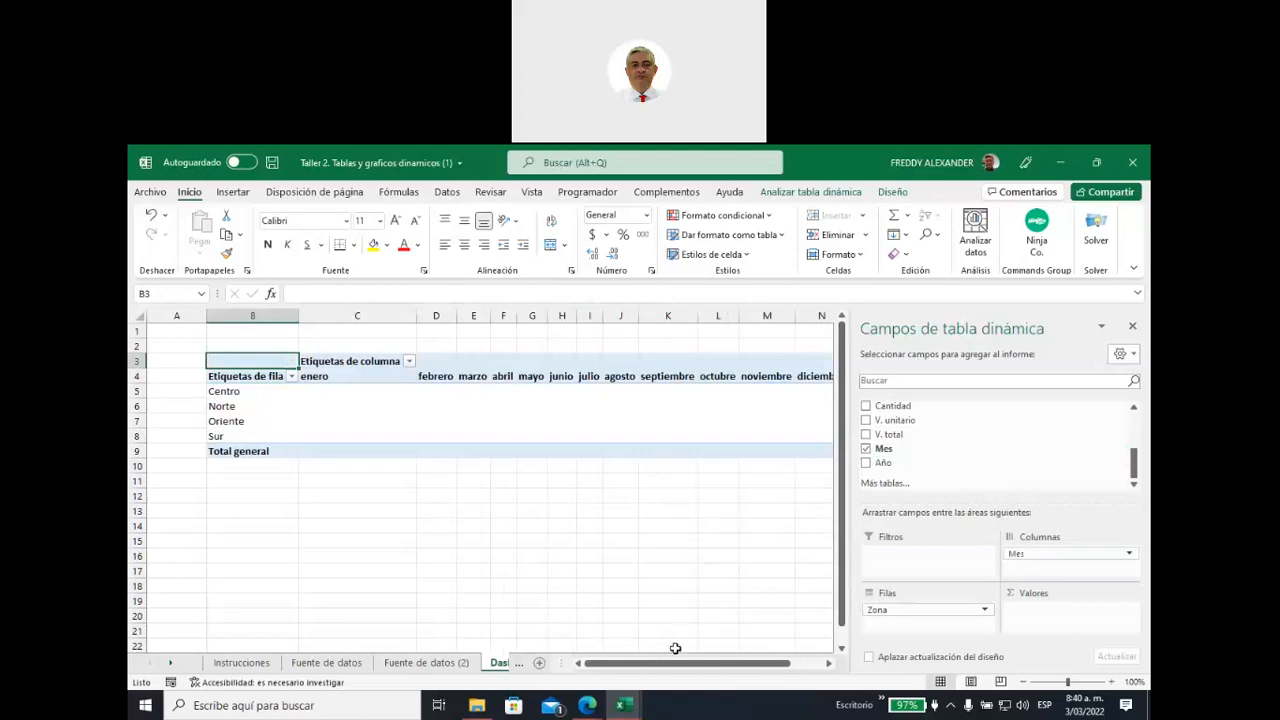
pyautogui.moveTo(673, 665); pyautogui.dragTo(716, 667)
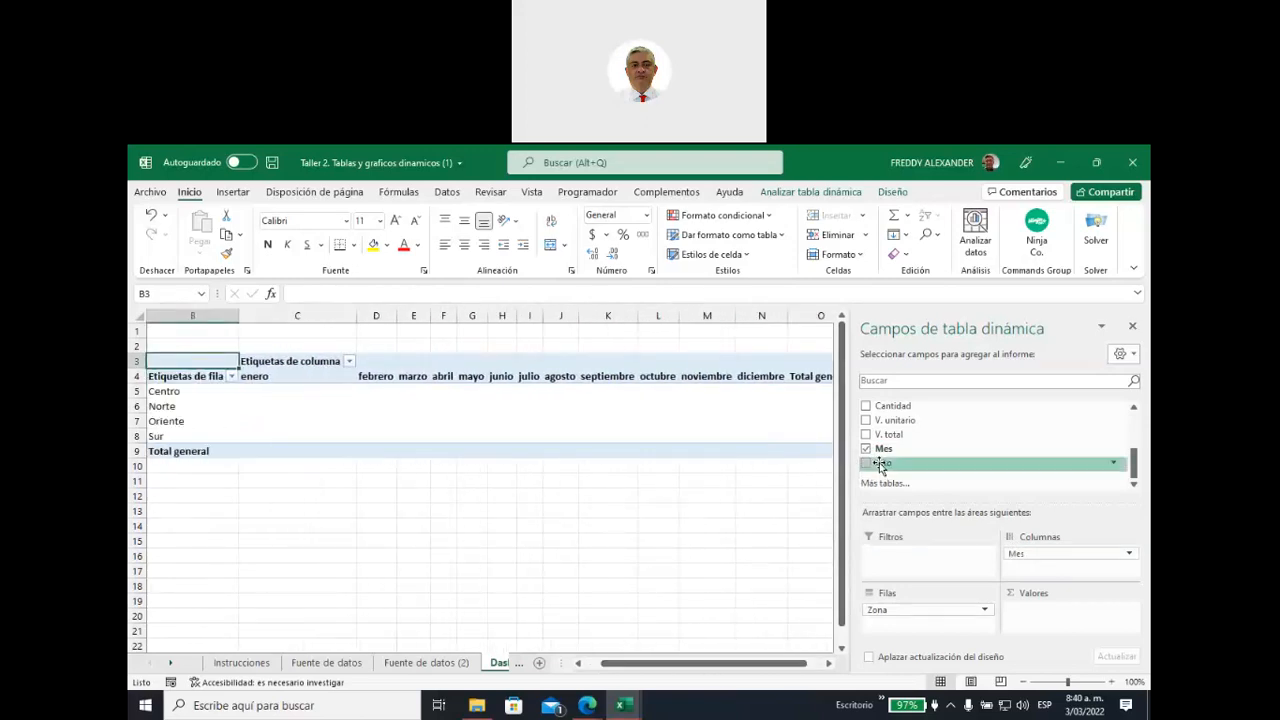
pyautogui.moveTo(882, 465); pyautogui.dragTo(1017, 552)
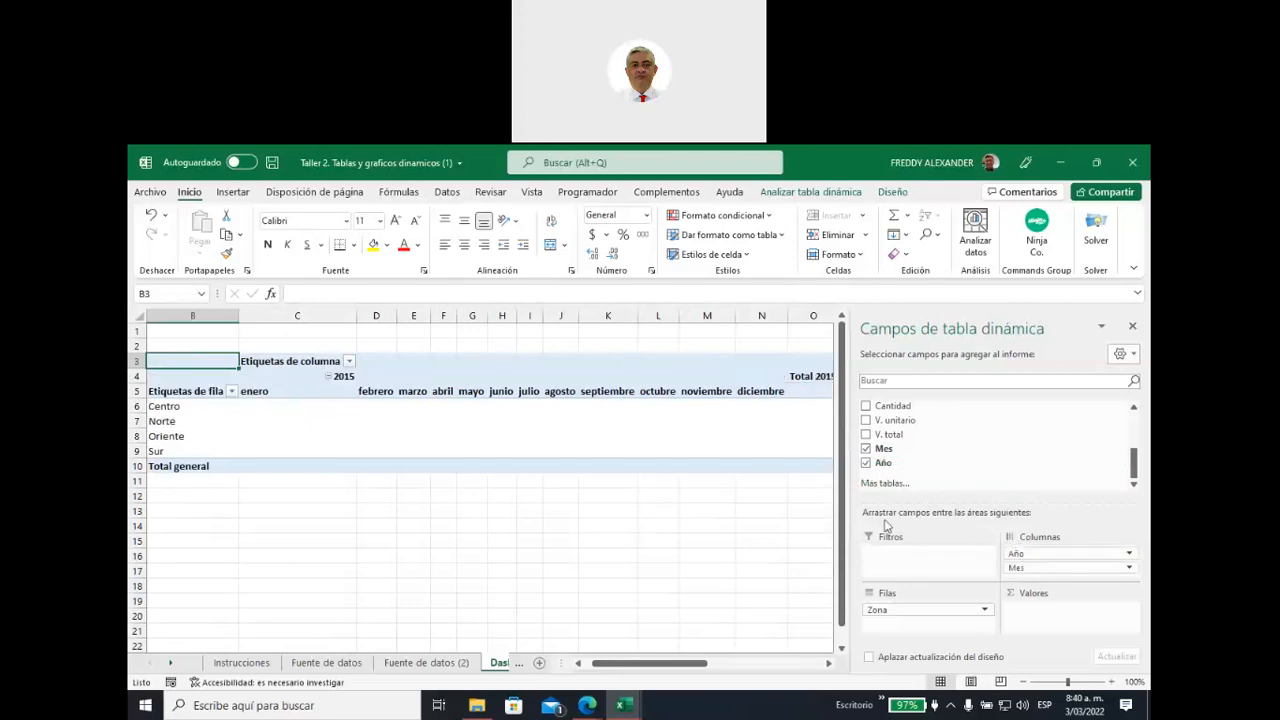
# Collapse the 2015 group in the pivot table's column labels
pyautogui.click(344, 374)
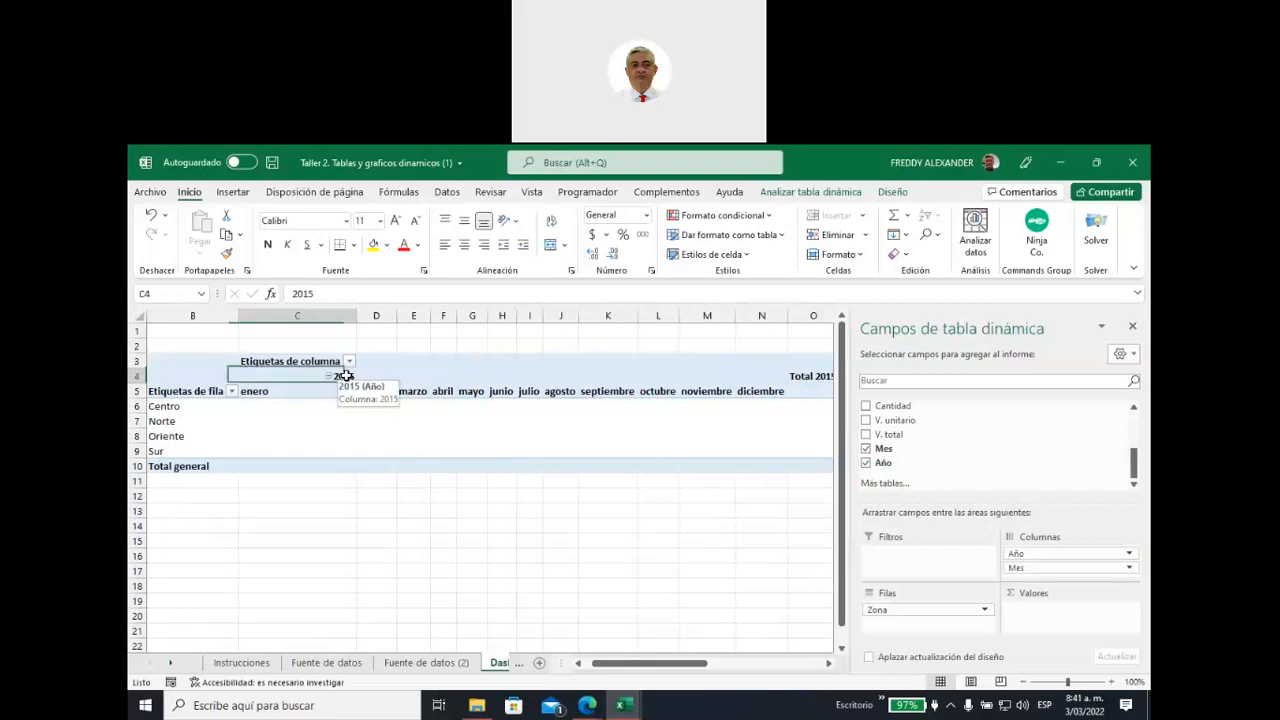
pyautogui.click(416, 397)
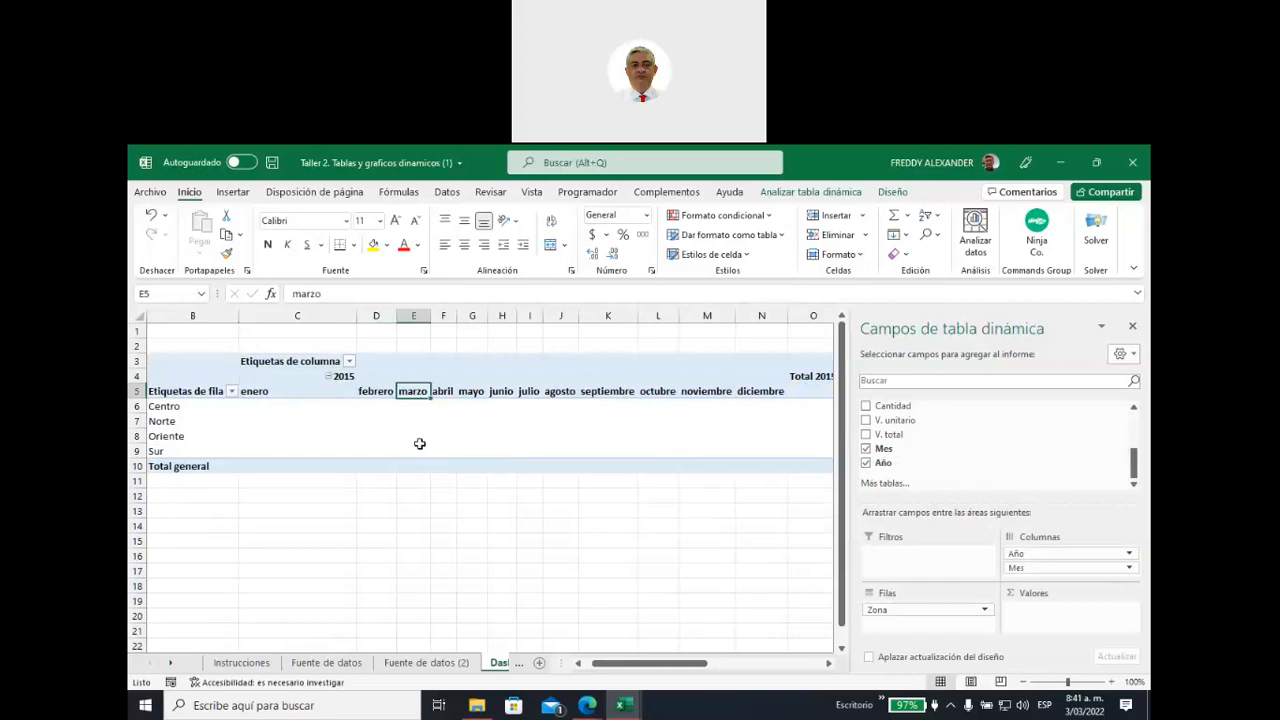
pyautogui.click(329, 377)
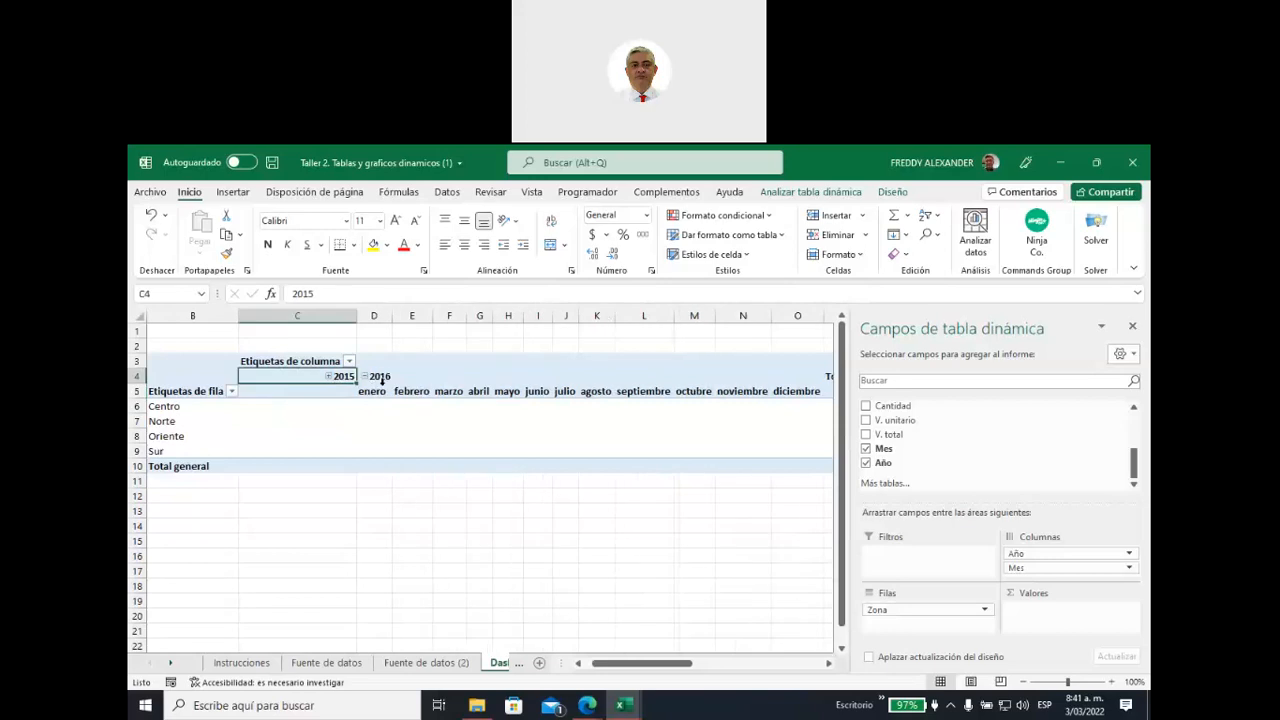
# Examine the month headings under 2016 and 2017 in the pivot table's columns
pyautogui.moveTo(372, 391); pyautogui.dragTo(789, 388)
pyautogui.moveTo(637, 663); pyautogui.dragTo(687, 662)
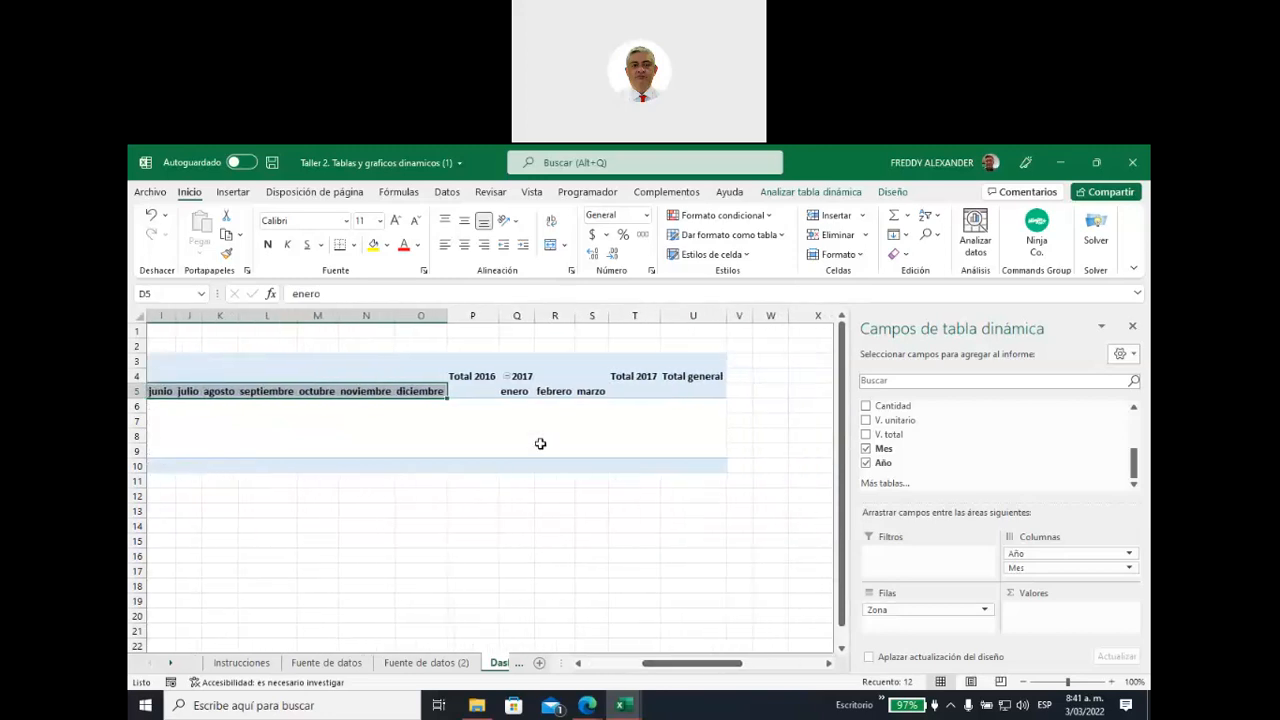
pyautogui.click(471, 376)
pyautogui.click(517, 382)
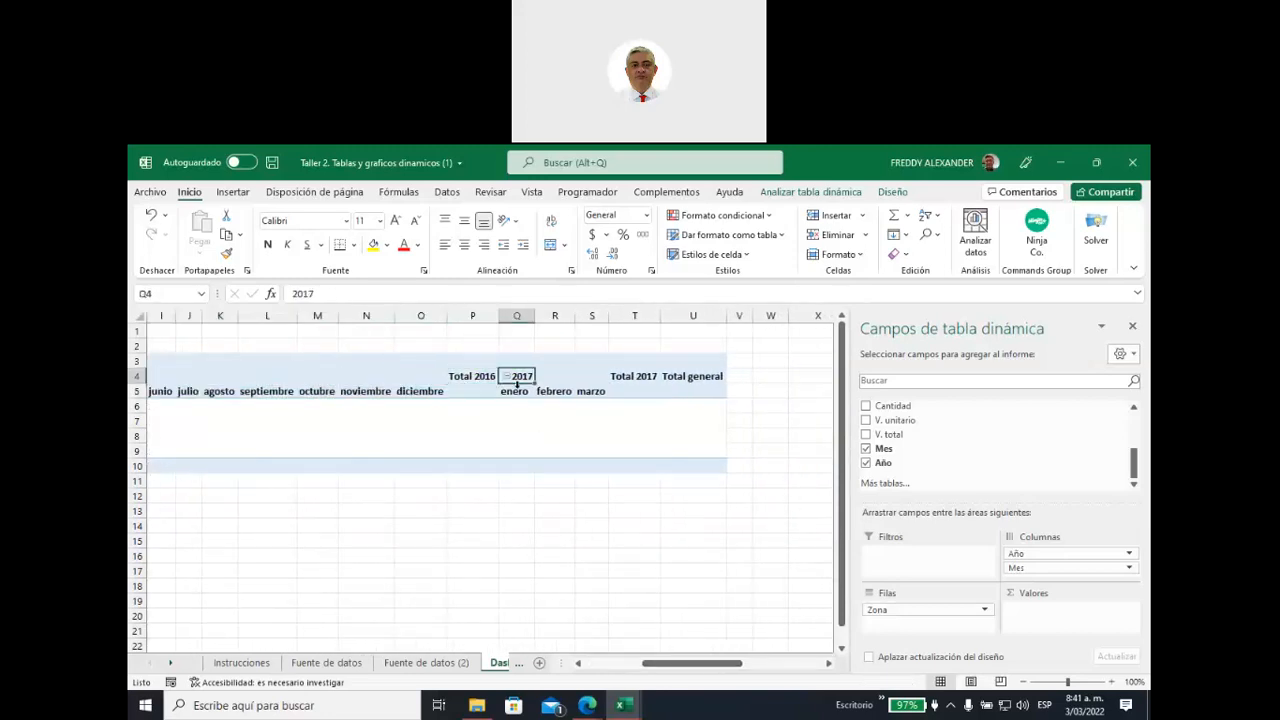
pyautogui.moveTo(514, 391); pyautogui.dragTo(597, 391)
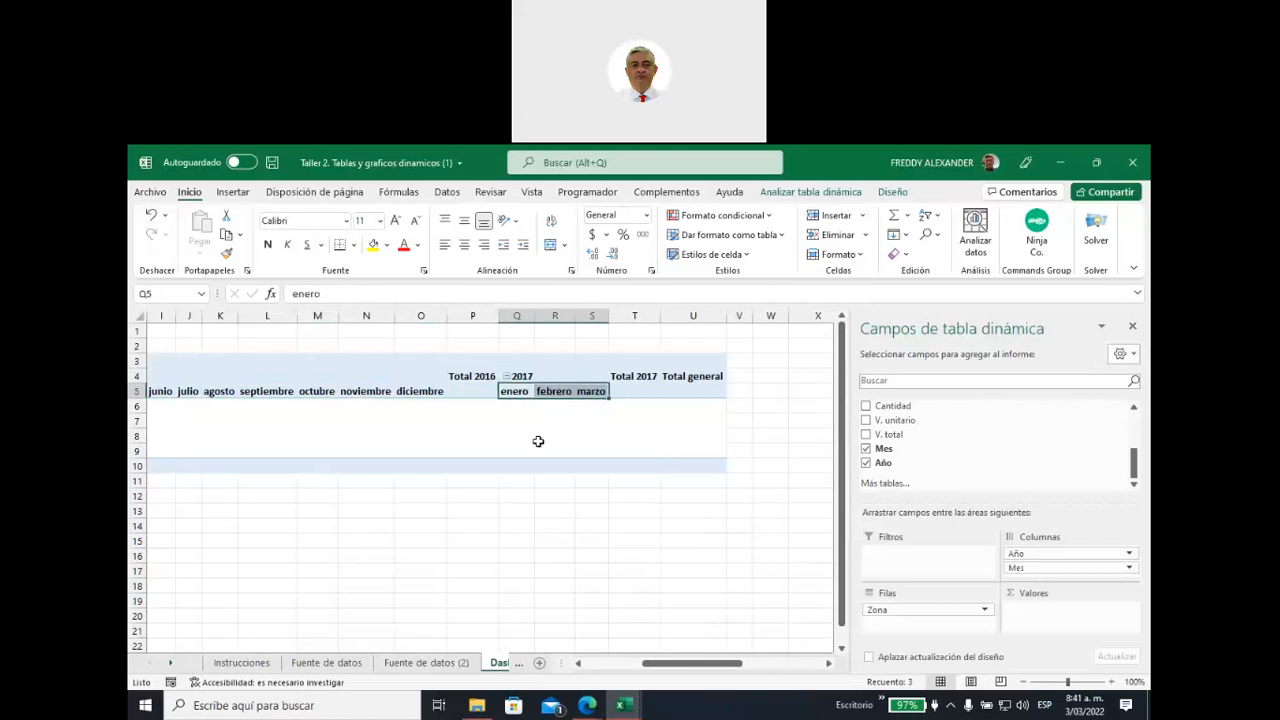
# Expand the 2015 group in the pivot table's column labels and select its month headings
pyautogui.moveTo(651, 666); pyautogui.dragTo(590, 666)
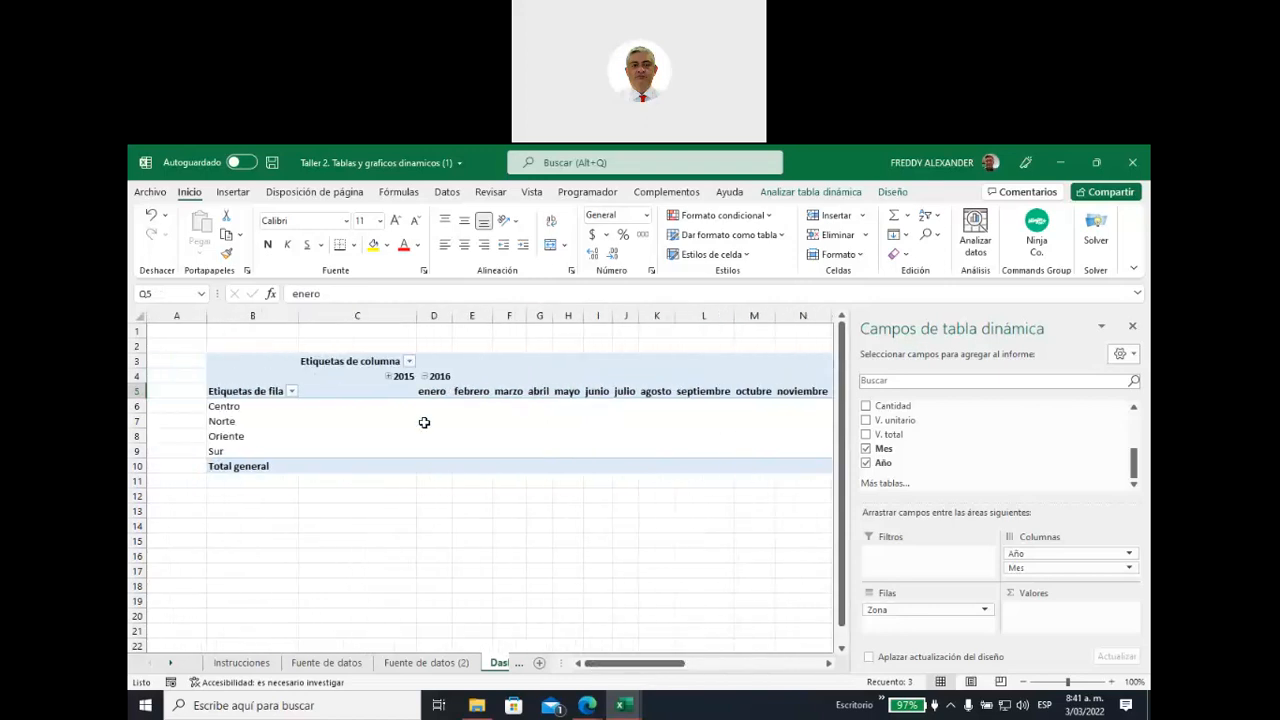
pyautogui.click(389, 377)
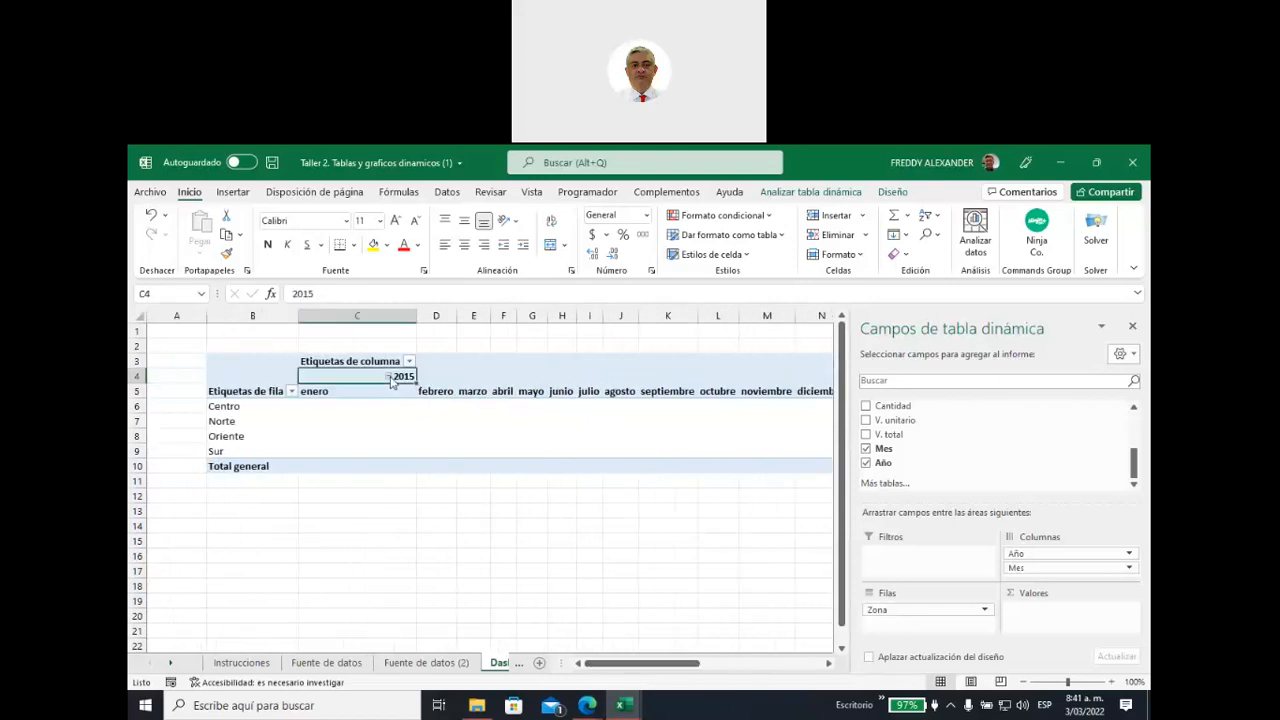
pyautogui.moveTo(343, 391); pyautogui.dragTo(808, 391)
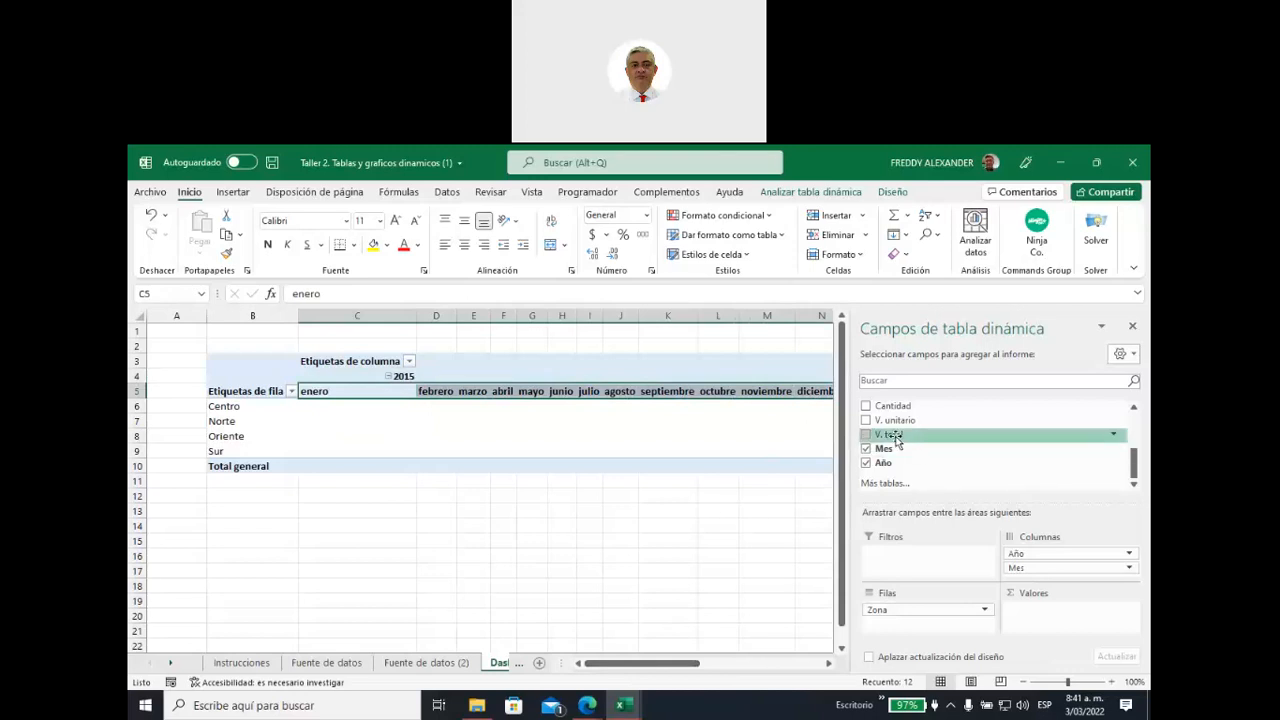
# Add the V. total field to the pivot table's values and check the Centro amount for enero 2015
pyautogui.moveTo(895, 438); pyautogui.dragTo(1042, 618)
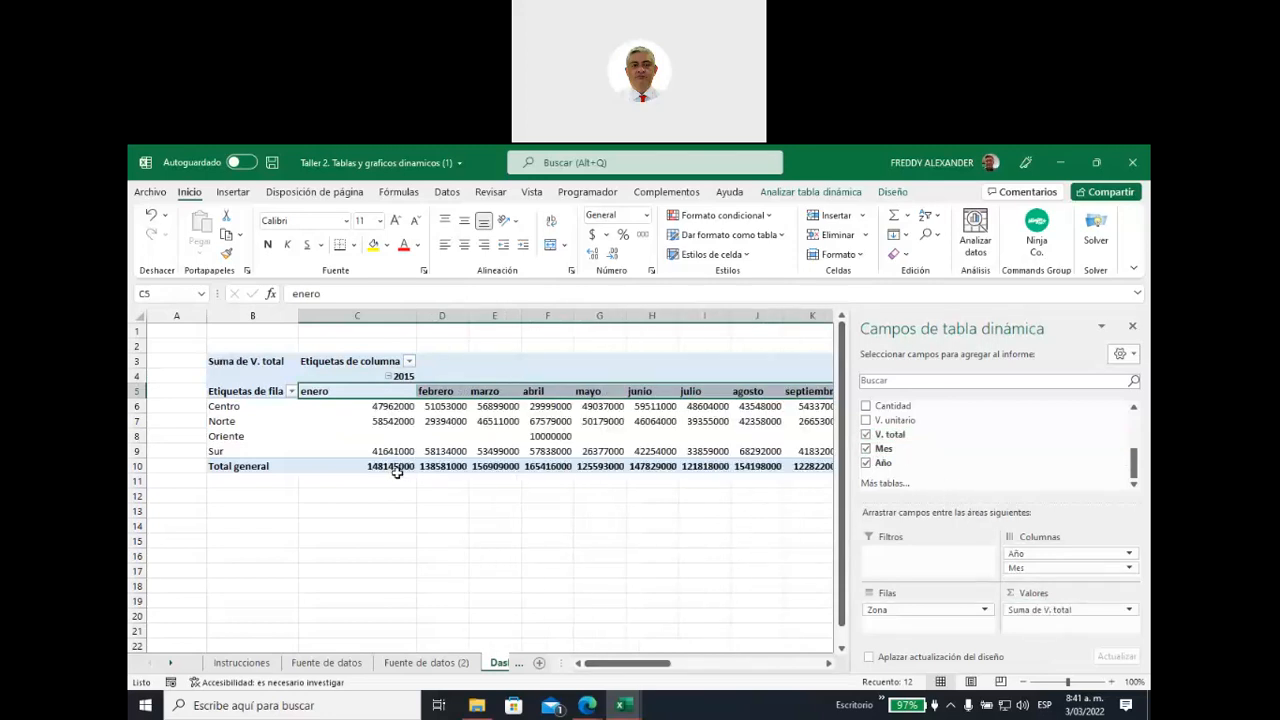
pyautogui.moveTo(397, 471)
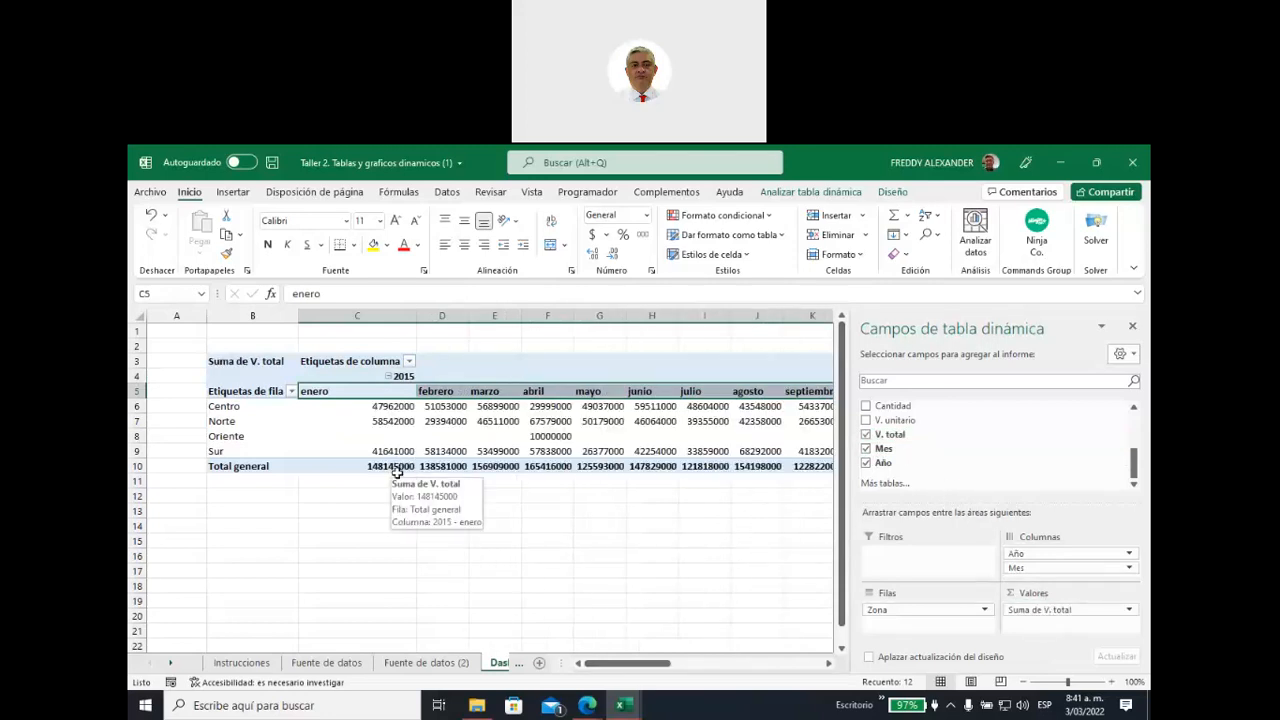
pyautogui.click(400, 376)
pyautogui.click(383, 391)
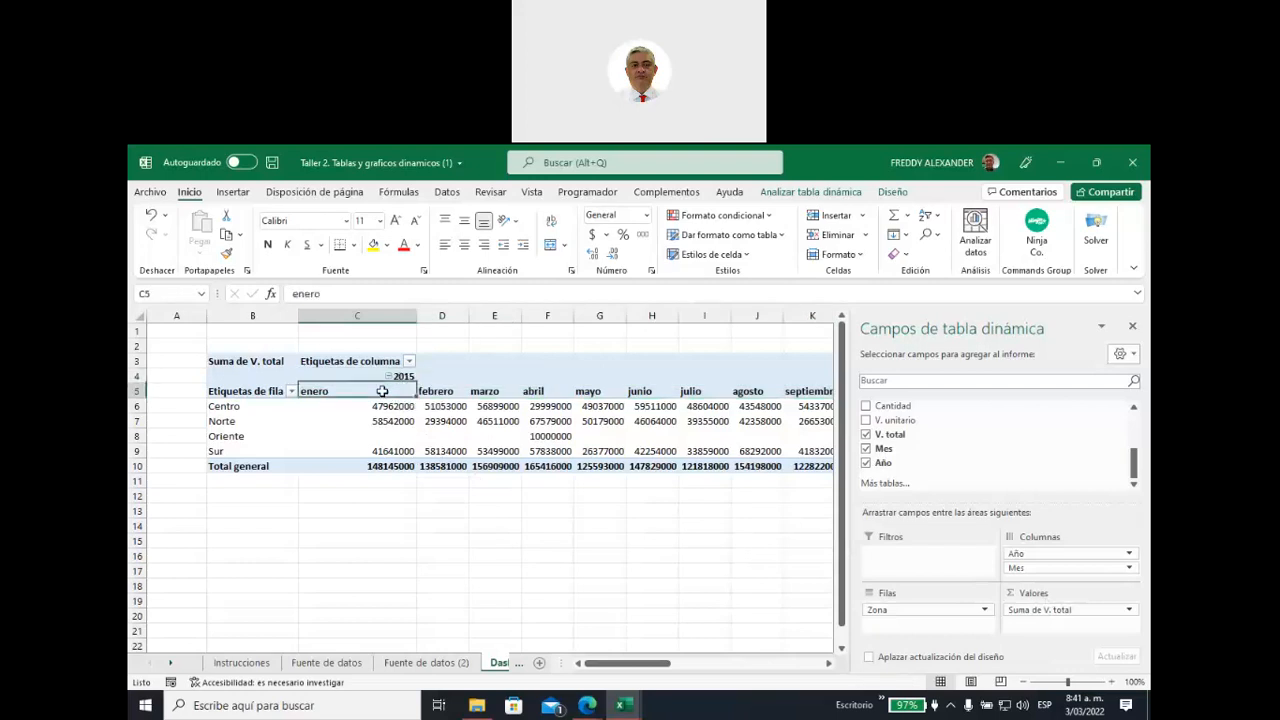
pyautogui.click(379, 406)
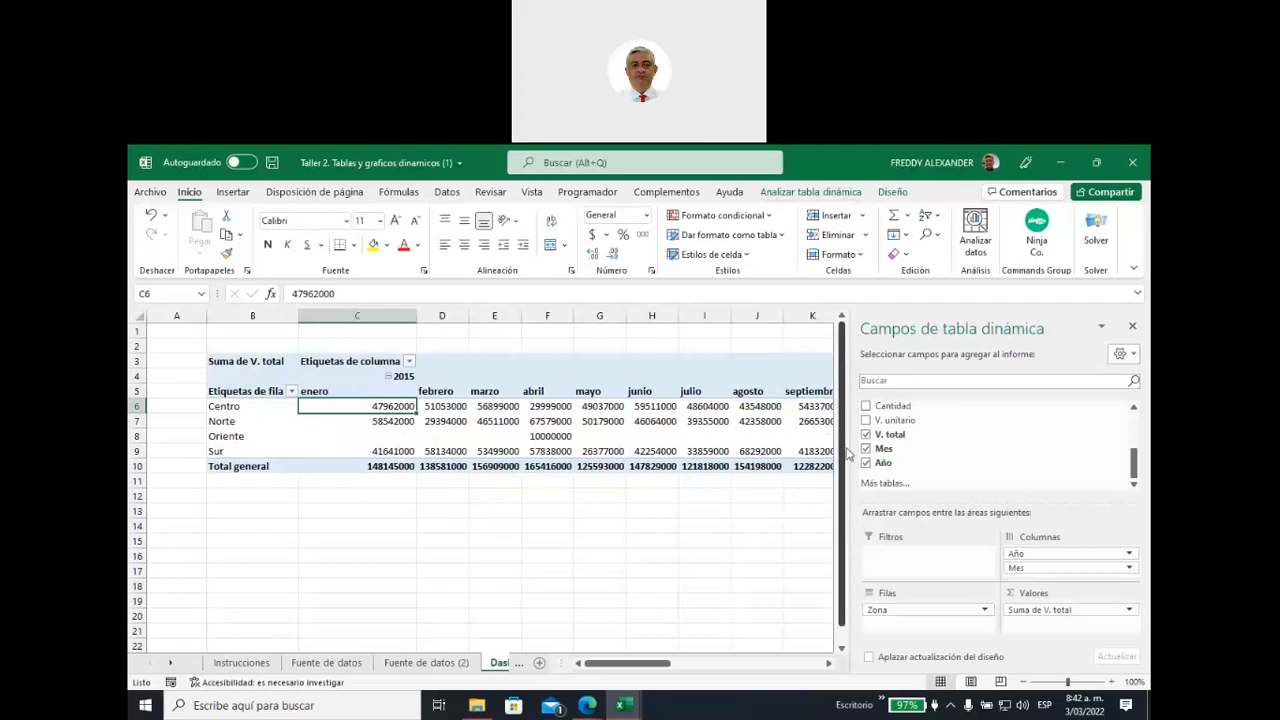
# Widen the field list pane and add the Ciudad field below Zona in the pivot table's rows
pyautogui.moveTo(850, 448); pyautogui.dragTo(458, 448)
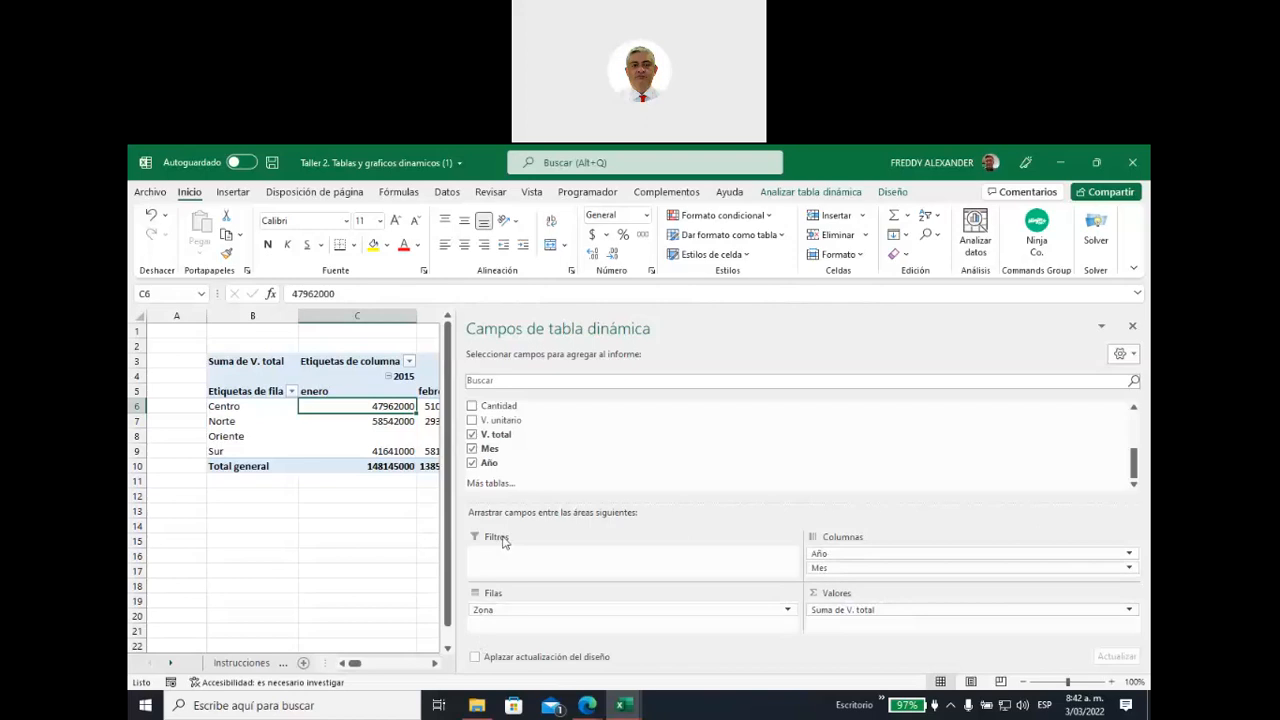
pyautogui.scroll(5, 527, 459)
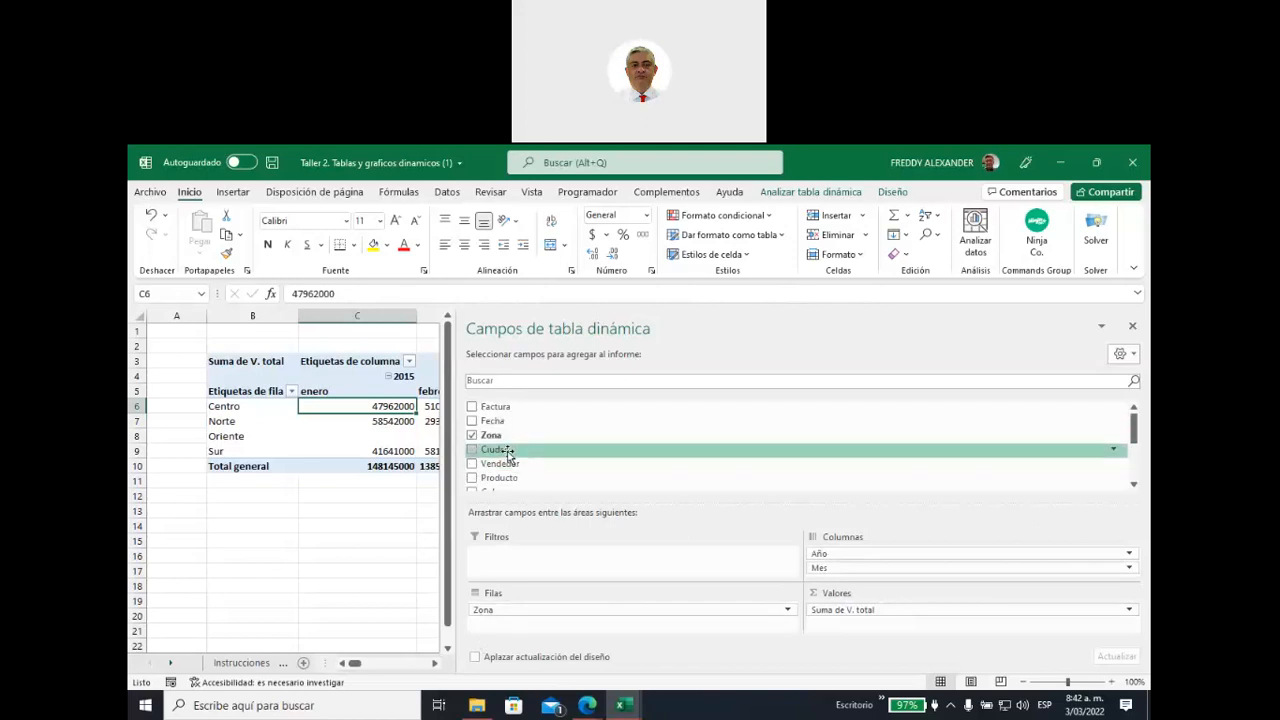
pyautogui.moveTo(508, 453); pyautogui.dragTo(510, 620)
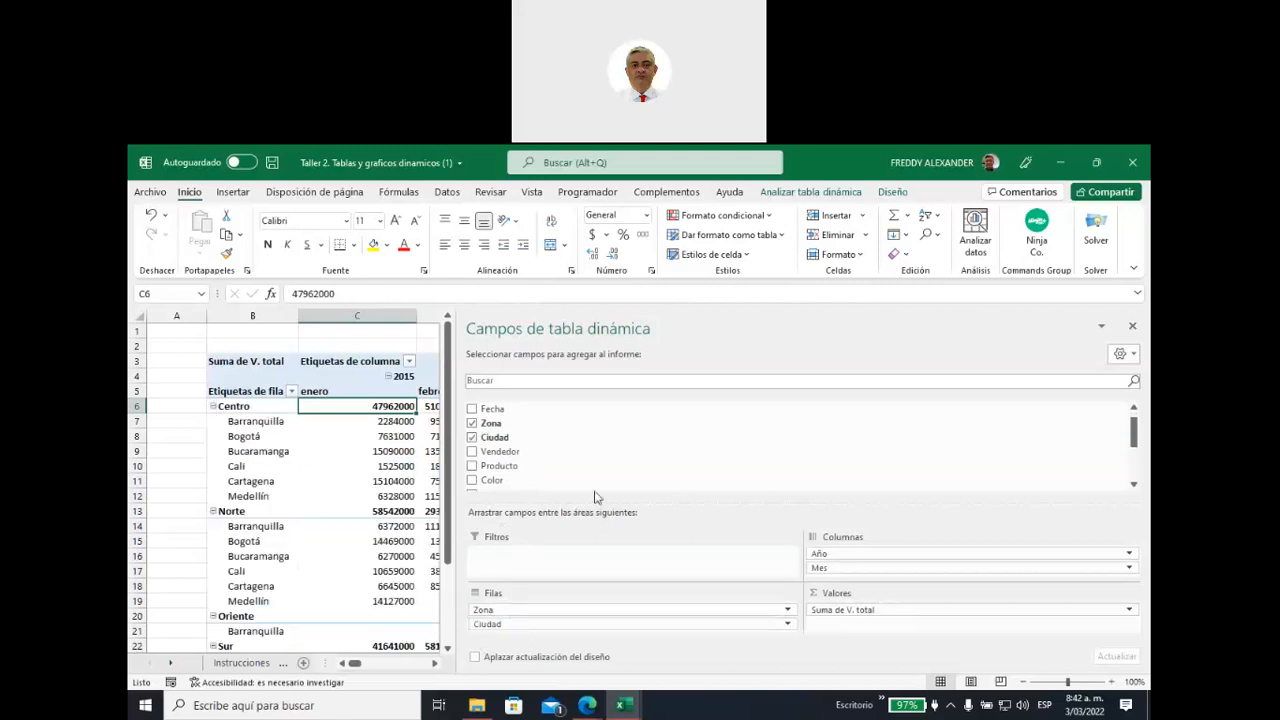
pyautogui.moveTo(527, 466); pyautogui.dragTo(700, 457)
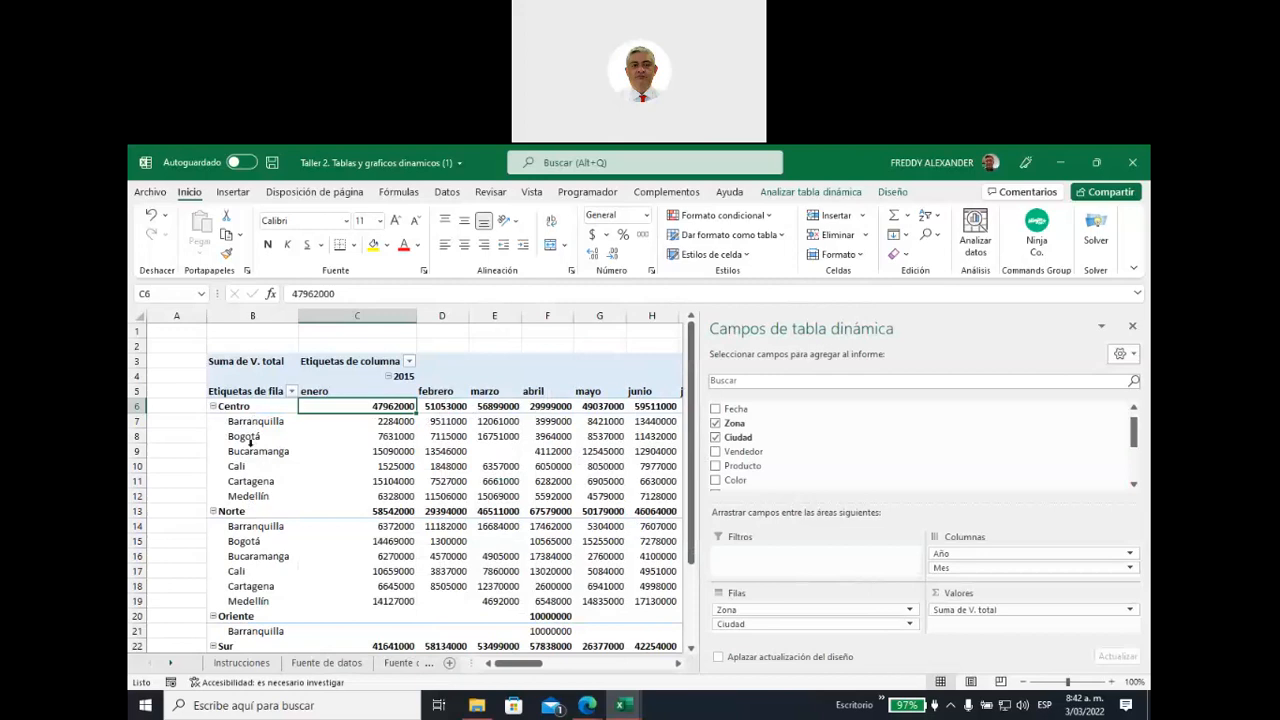
# Review the cities grouped under Centro and remove the Ciudad field from the pivot table's rows
pyautogui.click(235, 407)
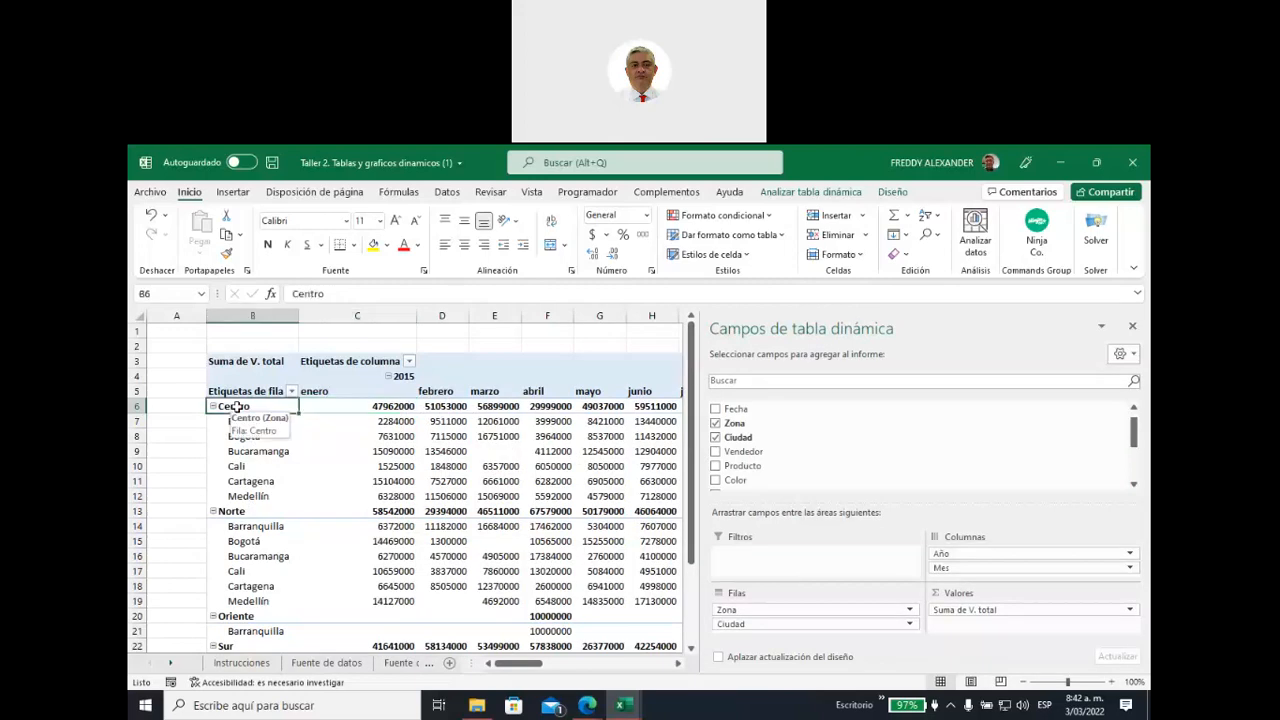
pyautogui.moveTo(276, 425); pyautogui.dragTo(297, 488)
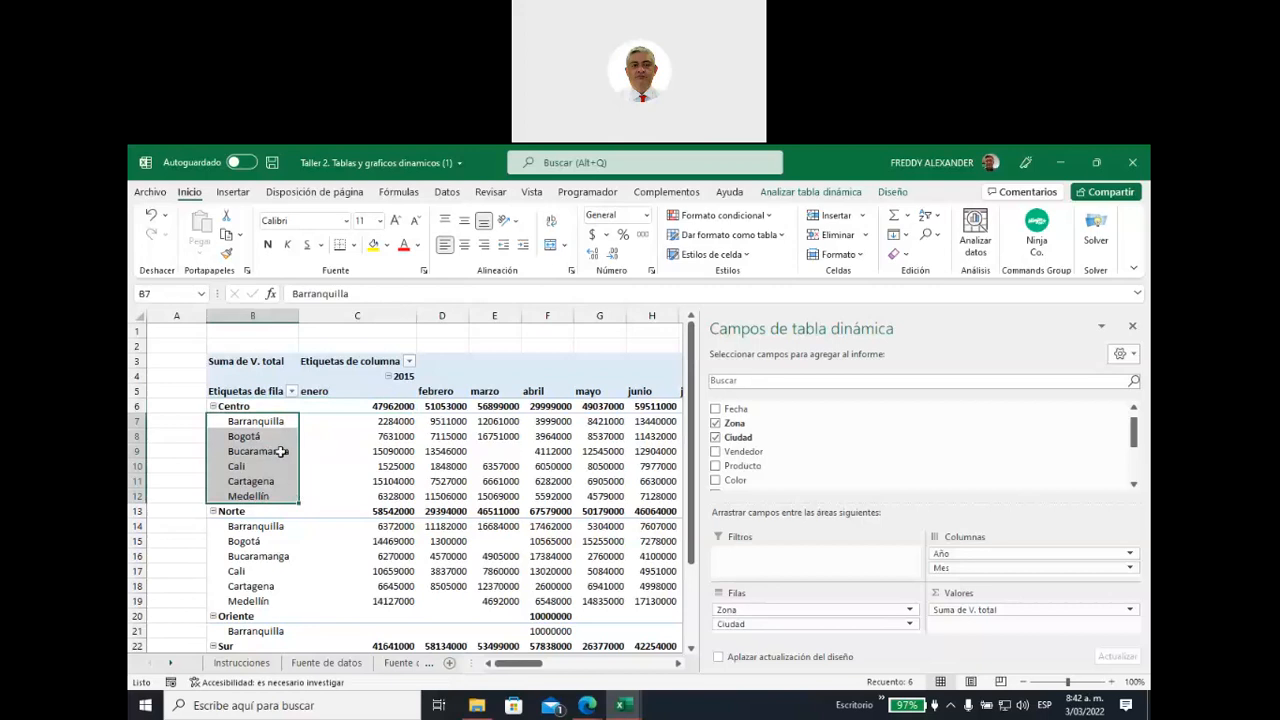
pyautogui.click(237, 407)
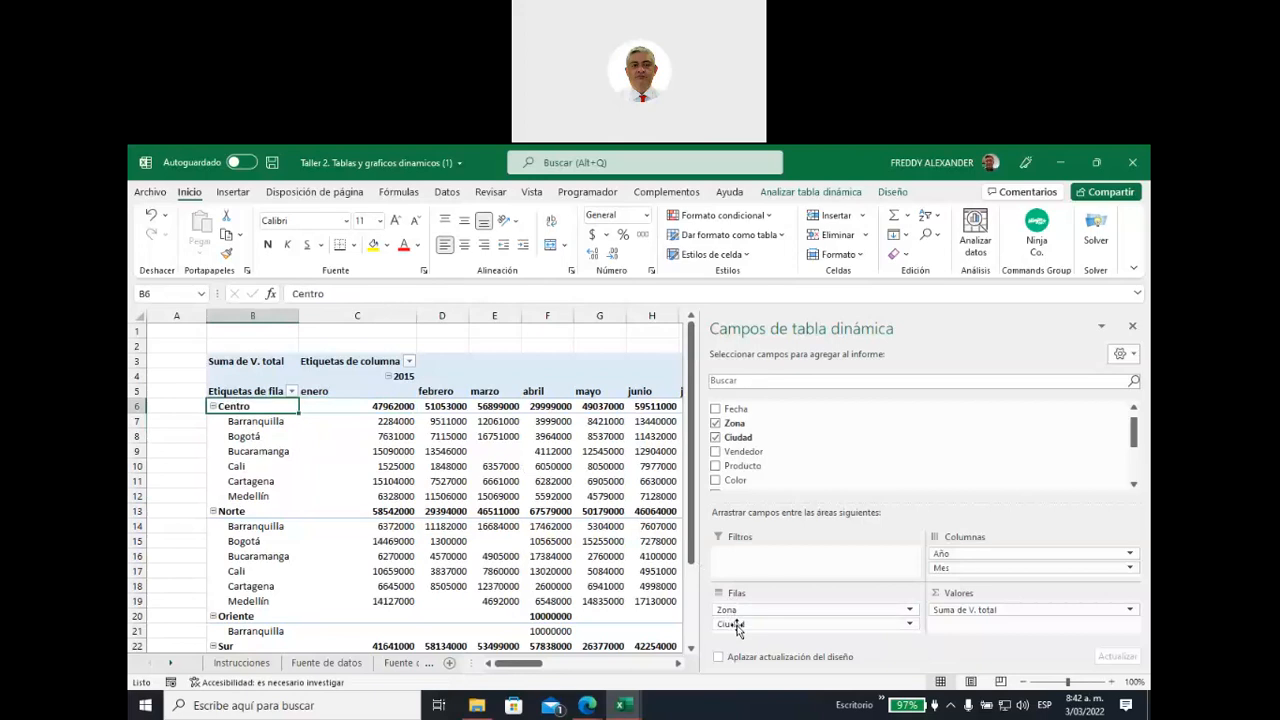
pyautogui.moveTo(737, 626); pyautogui.dragTo(525, 484)
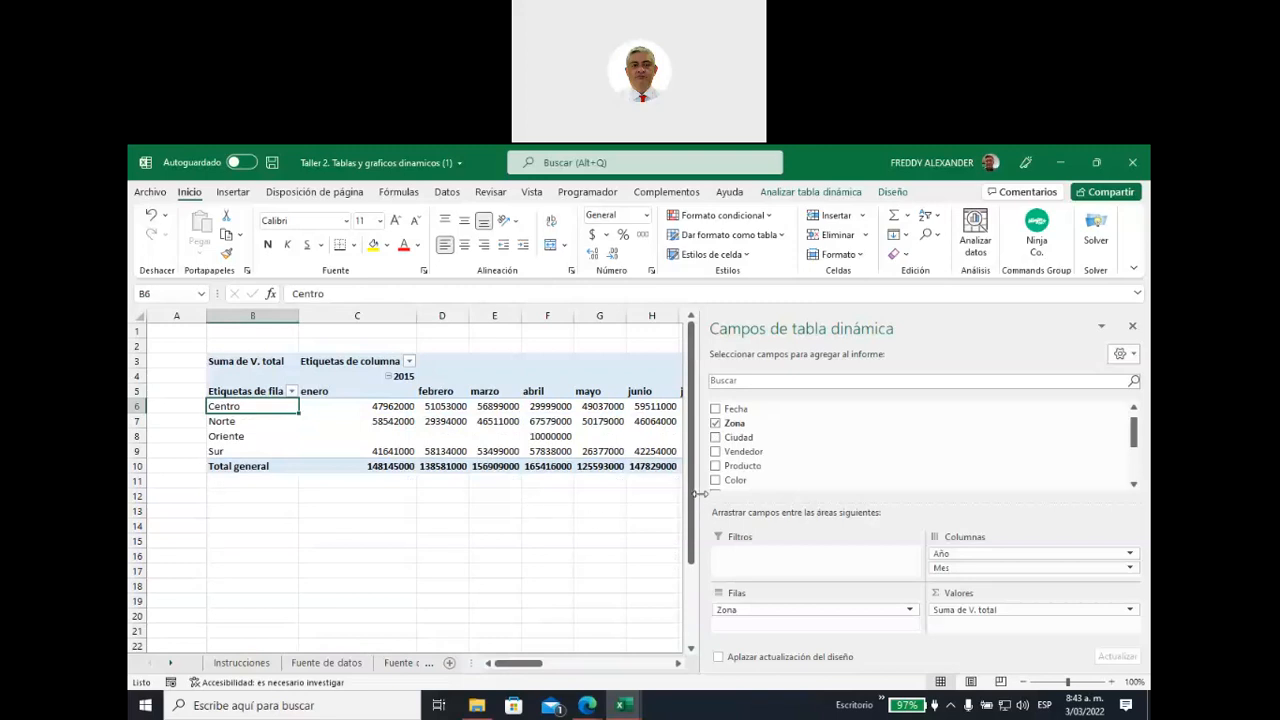
# Narrow the PivotTable field pane and collapse 2015, 2016 and 2017 so each year shows only its total
pyautogui.moveTo(700, 500); pyautogui.dragTo(974, 486)
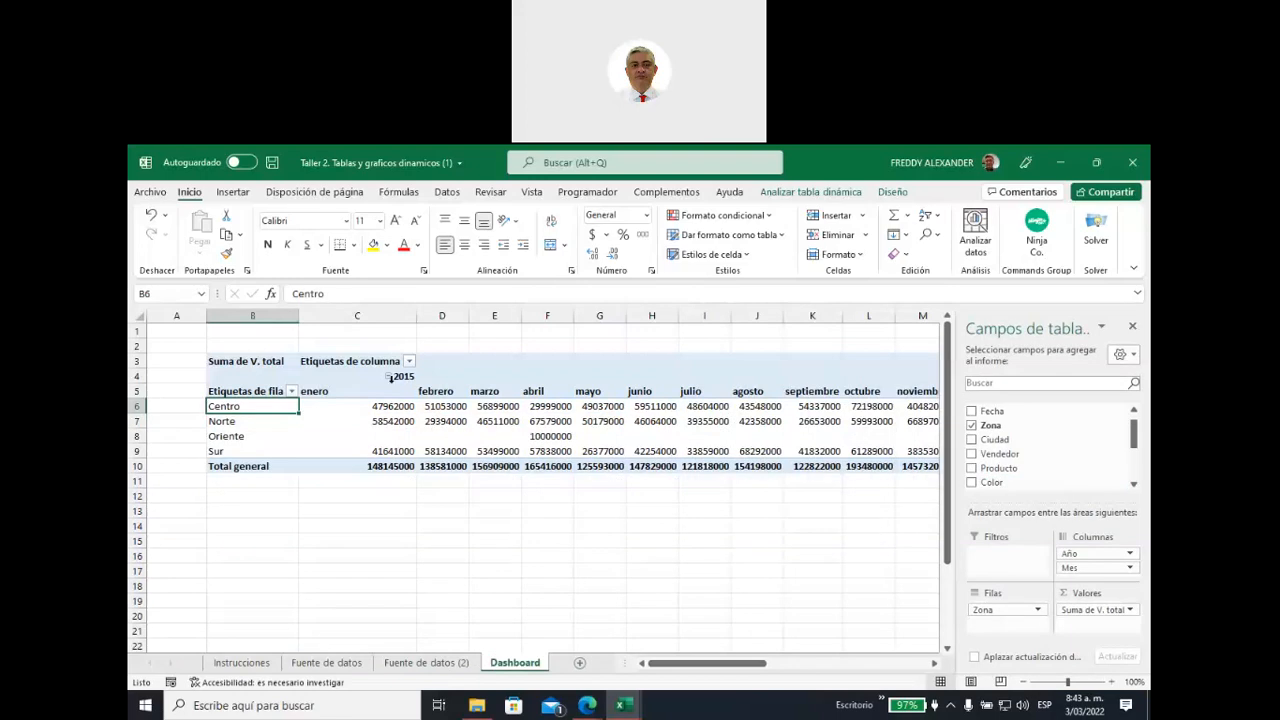
pyautogui.click(390, 377)
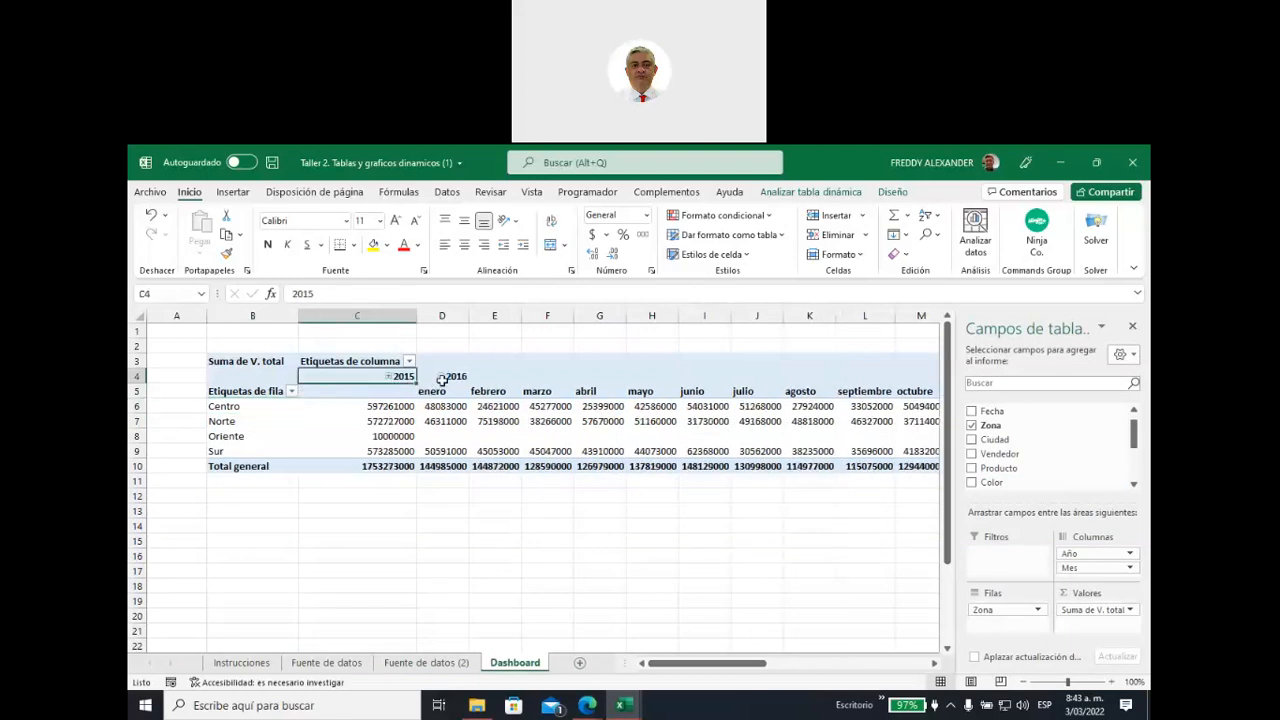
pyautogui.click(441, 377)
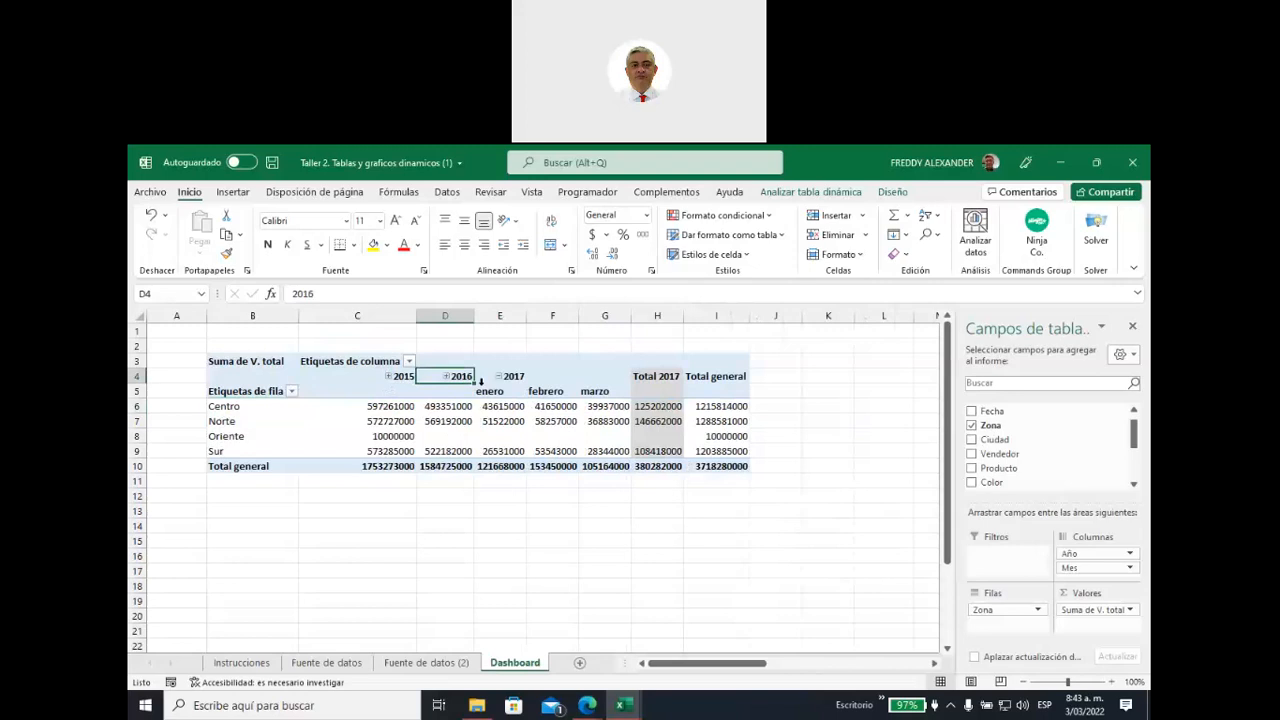
pyautogui.click(498, 376)
pyautogui.click(514, 540)
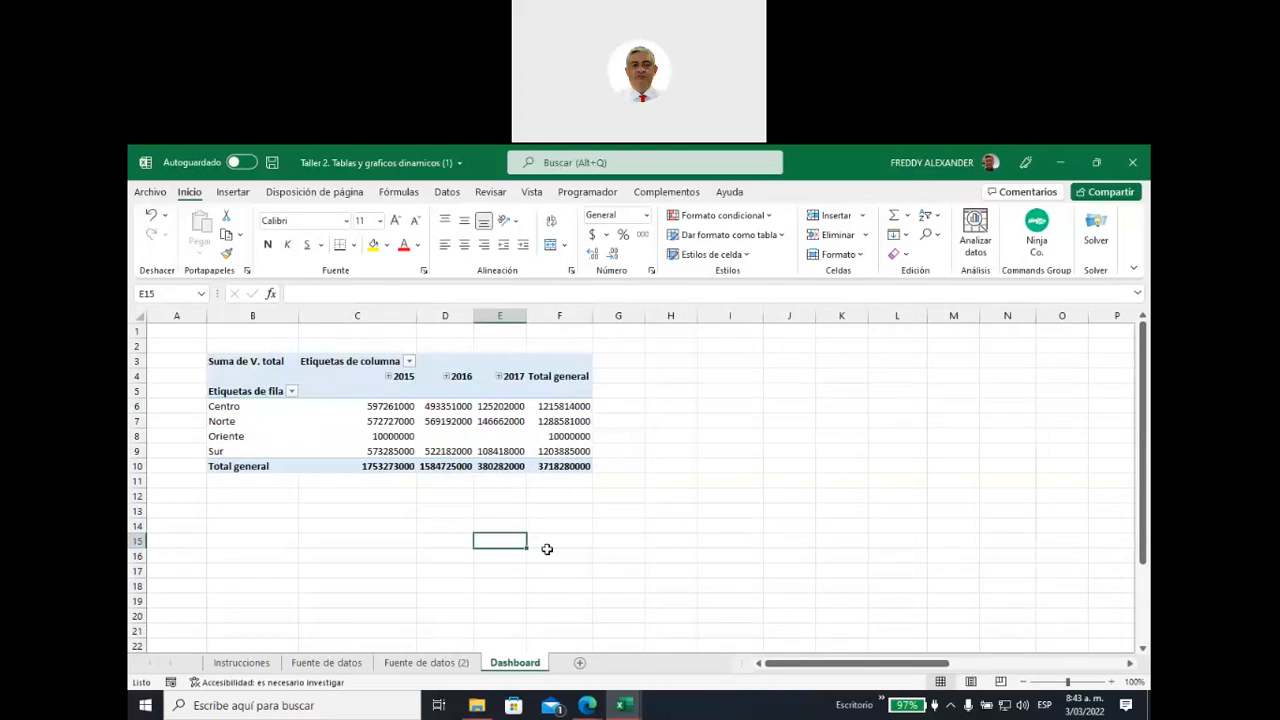
pyautogui.click(440, 540)
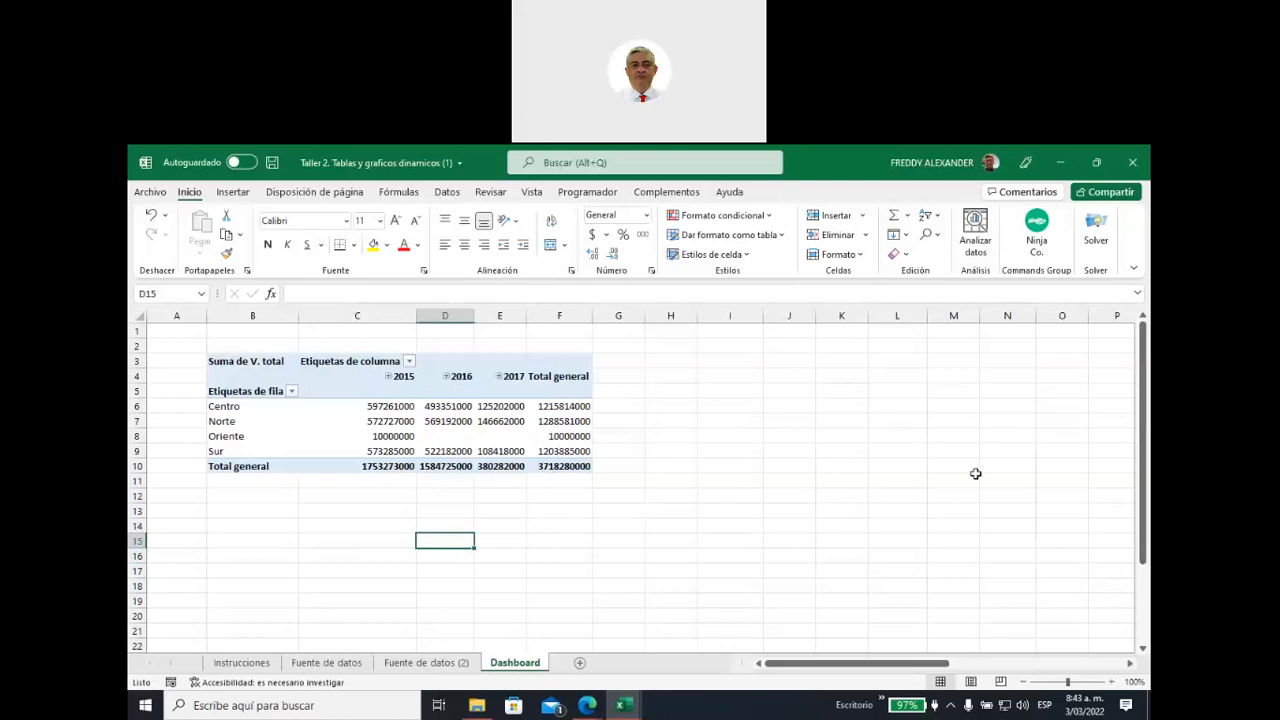
pyautogui.click(373, 421)
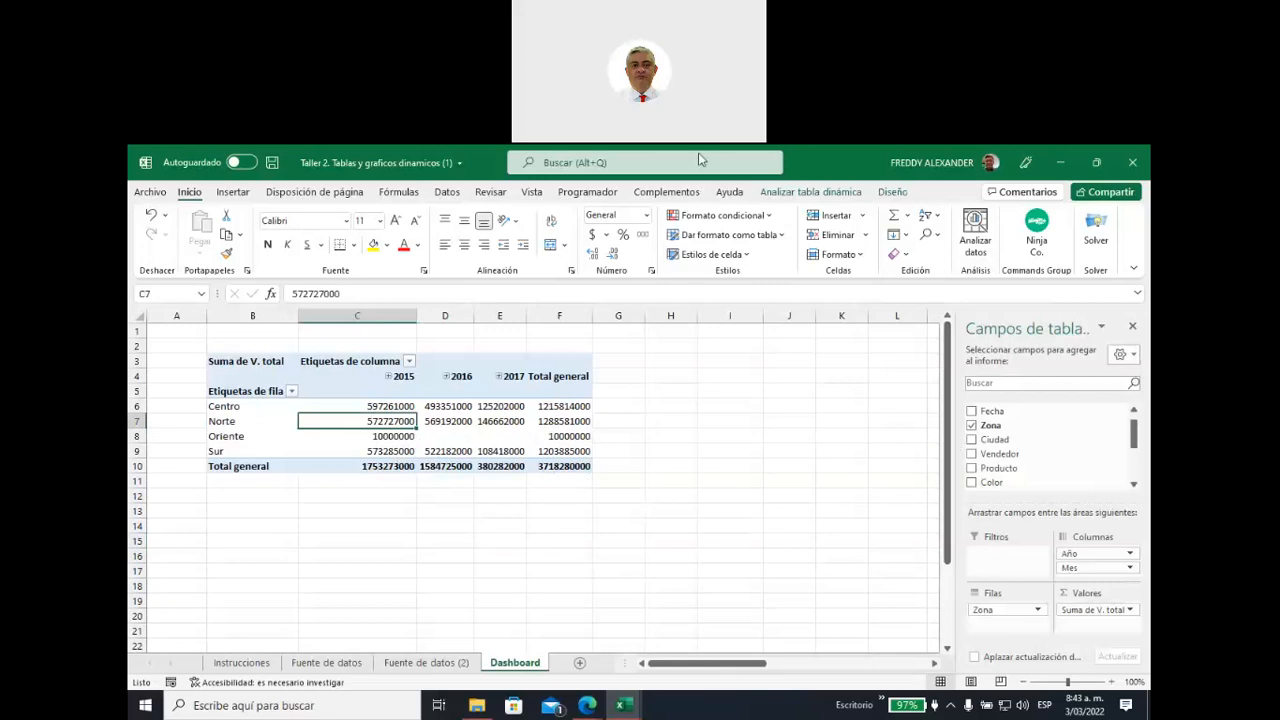
pyautogui.click(942, 163)
pyautogui.moveTo(666, 390)
pyautogui.mouseDown()
pyautogui.moveTo(800, 200)
pyautogui.moveTo(752, 188)
pyautogui.moveTo(790, 173)
pyautogui.moveTo(915, 172)
pyautogui.moveTo(799, 223)
pyautogui.mouseUp()
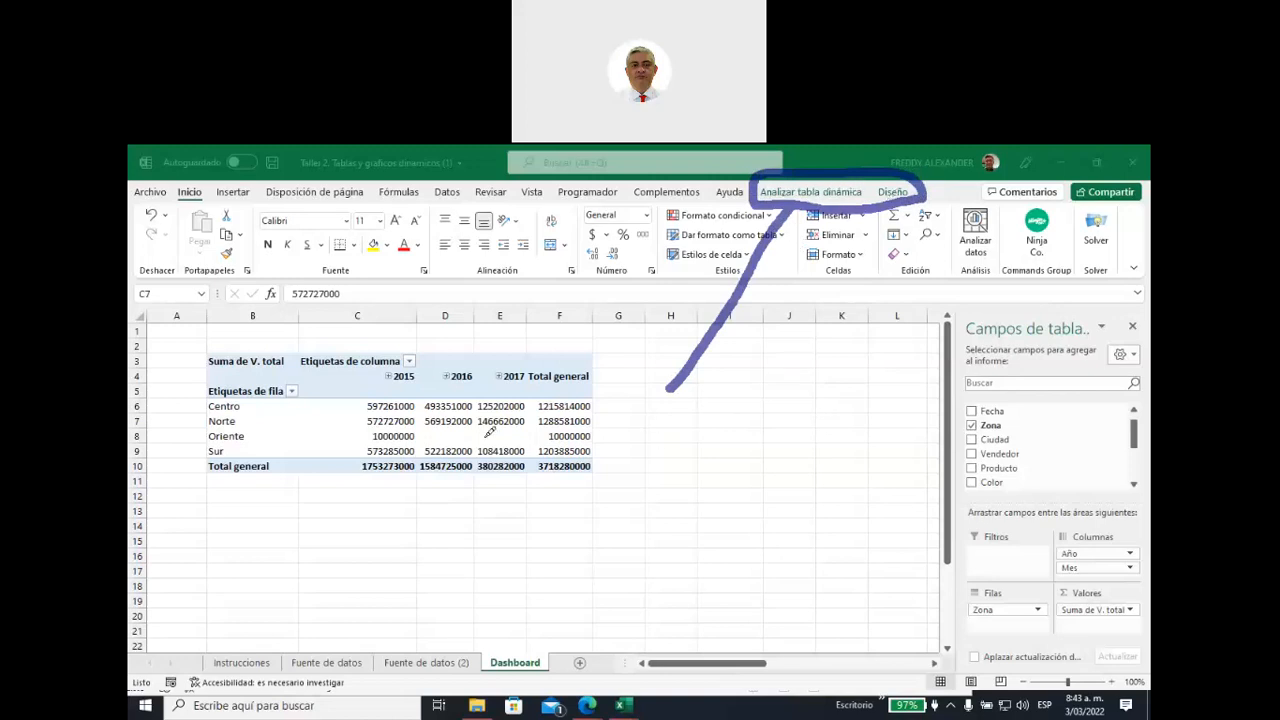
pyautogui.press('Escape')
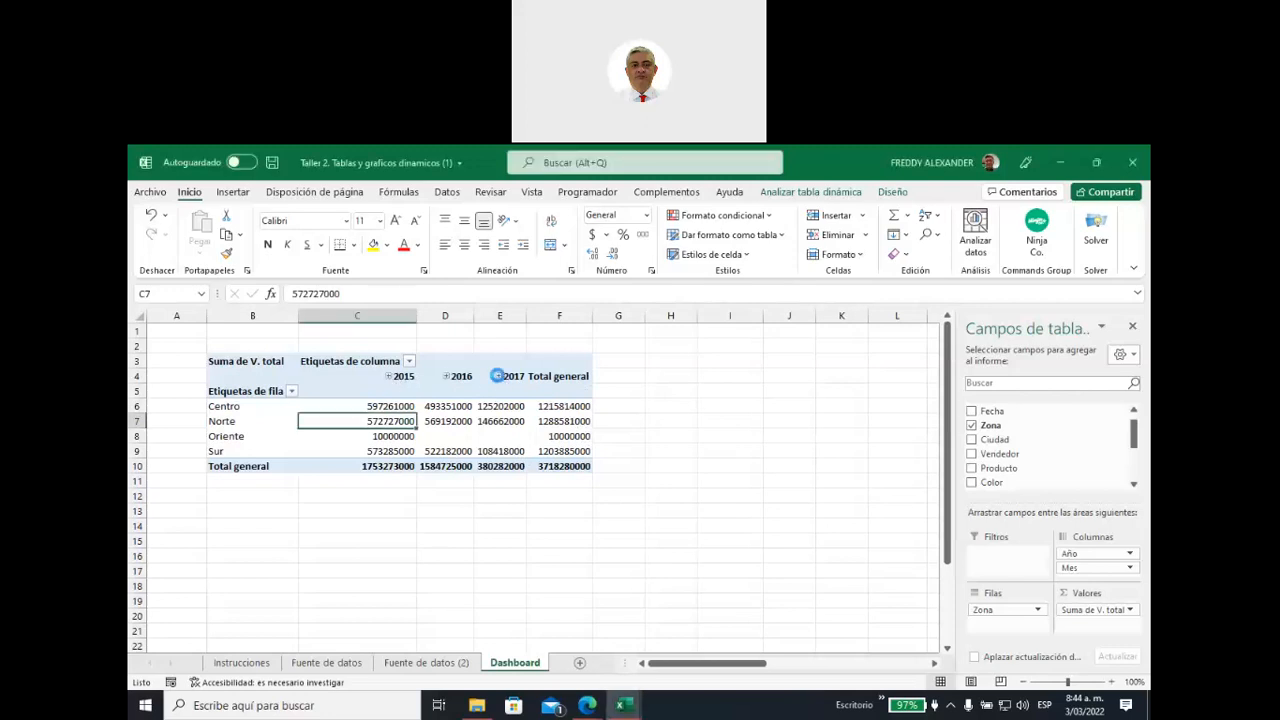
# Expand 2015, 2016 and 2017 in the zone pivot table and examine the monthly columns through to the grand total
pyautogui.click(499, 377)
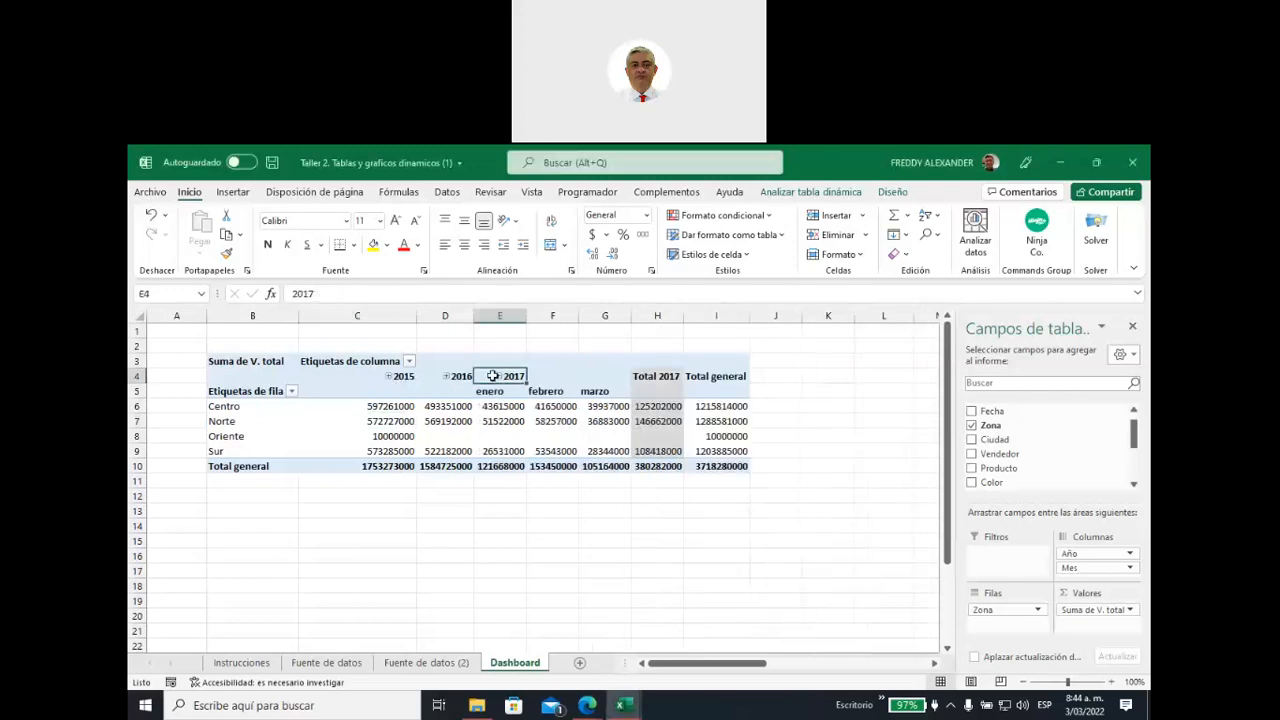
pyautogui.click(389, 376)
pyautogui.moveTo(660, 663); pyautogui.dragTo(882, 643)
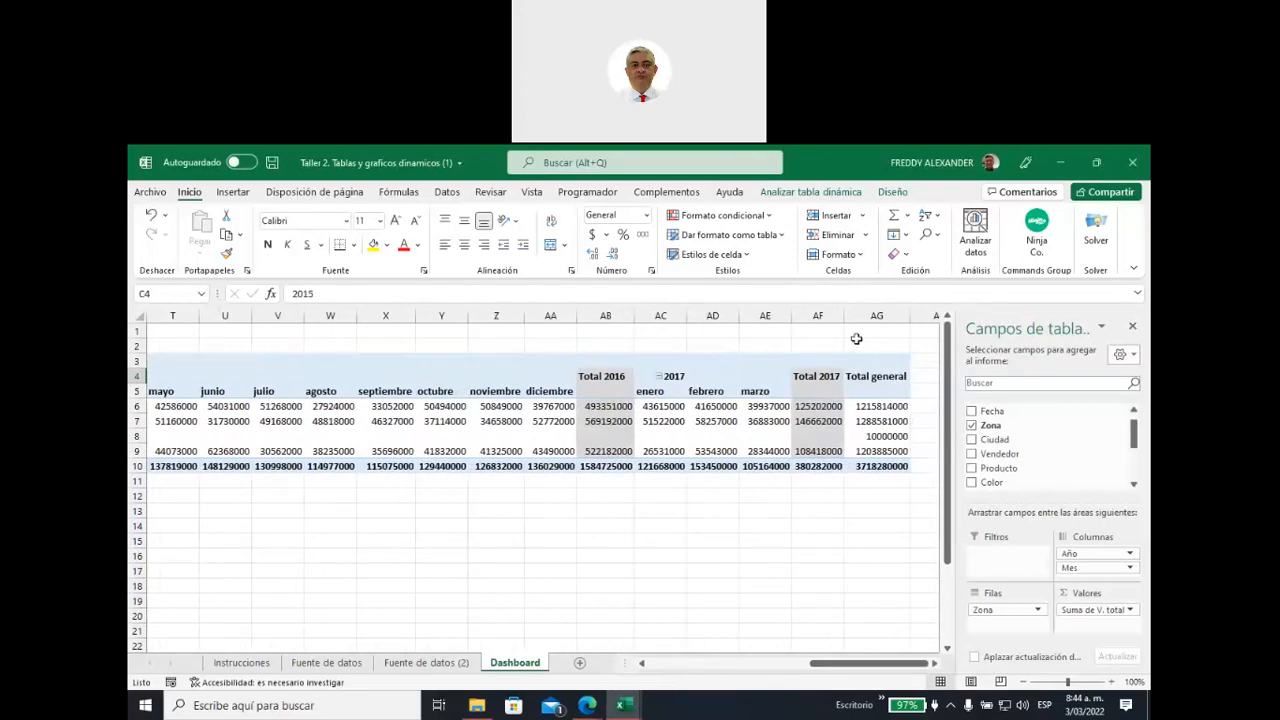
pyautogui.click(876, 315)
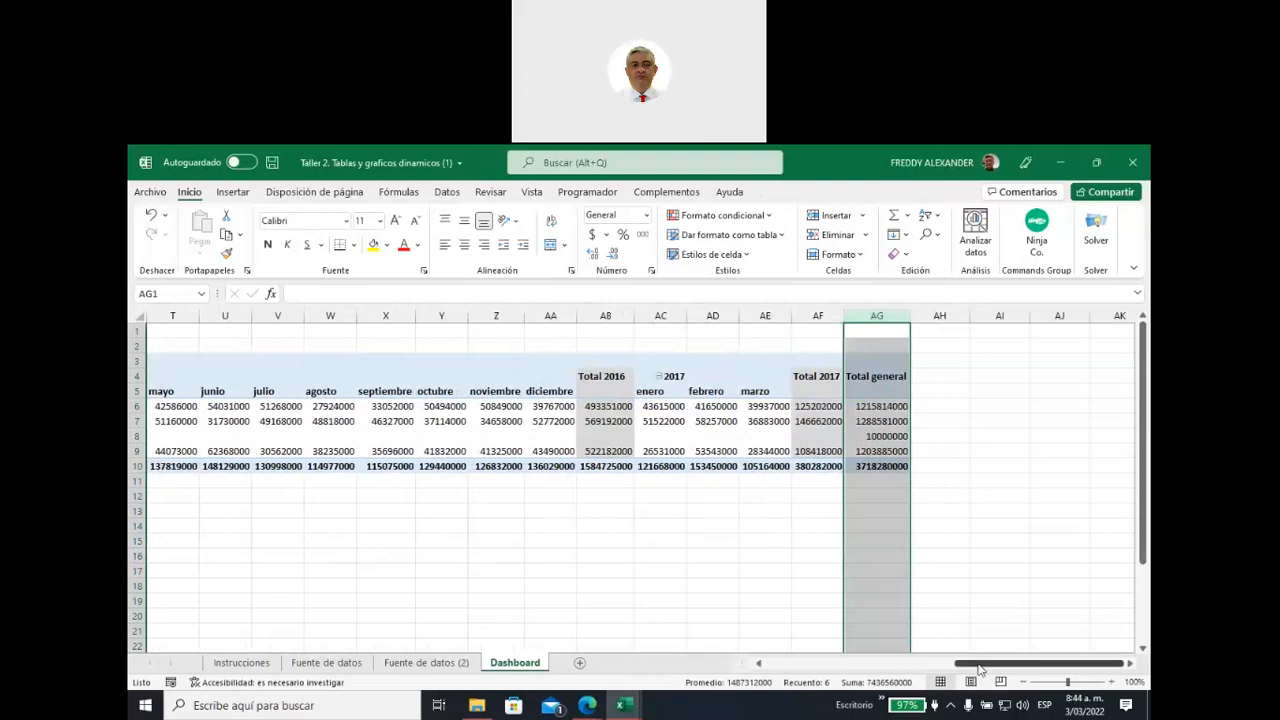
pyautogui.moveTo(980, 668); pyautogui.dragTo(790, 665)
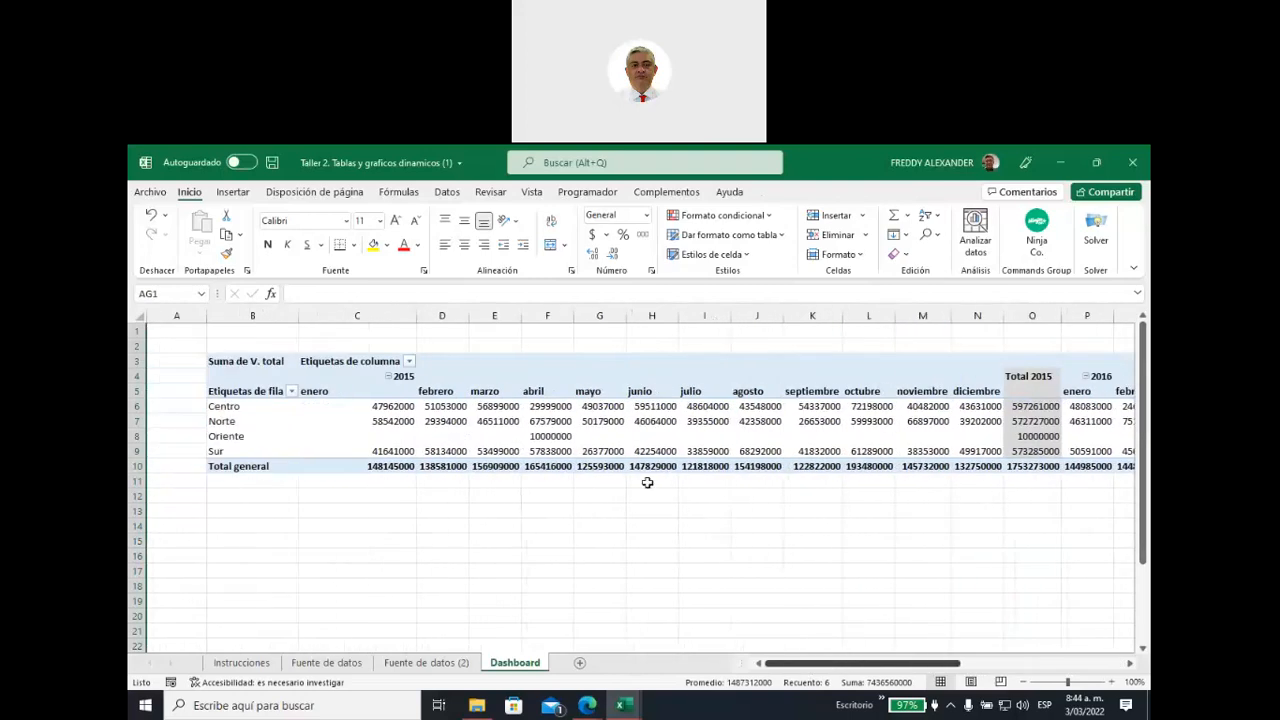
pyautogui.click(765, 317)
pyautogui.click(810, 316)
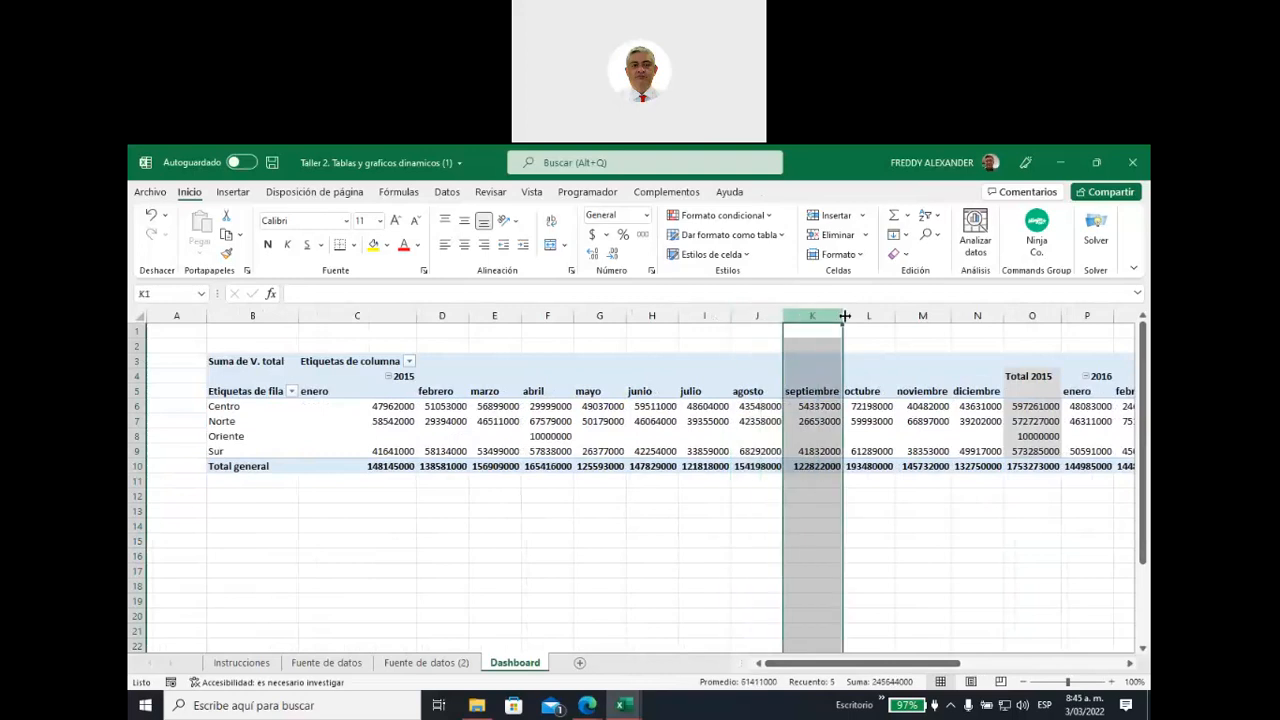
pyautogui.click(858, 314)
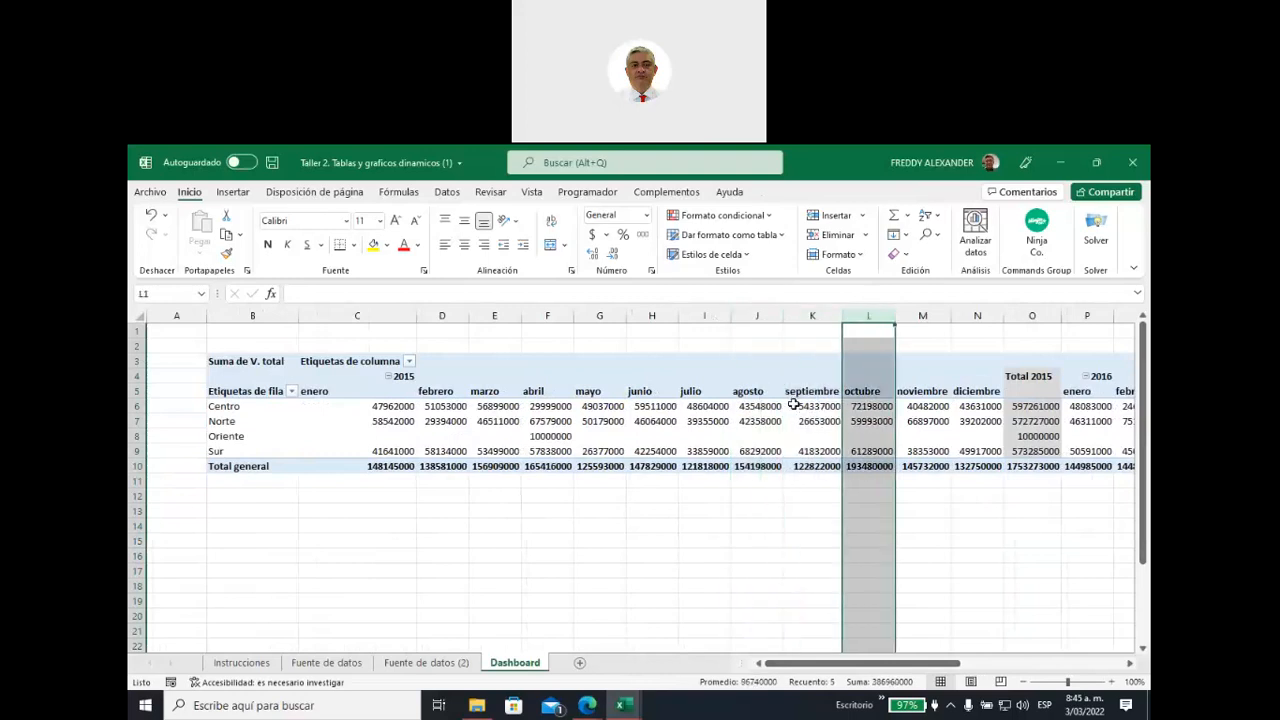
pyautogui.moveTo(794, 406)
# Collapse the months of 2015, 2016 and 2017 again in the zone pivot table and deselect it
pyautogui.click(389, 377)
pyautogui.click(440, 376)
pyautogui.click(438, 376)
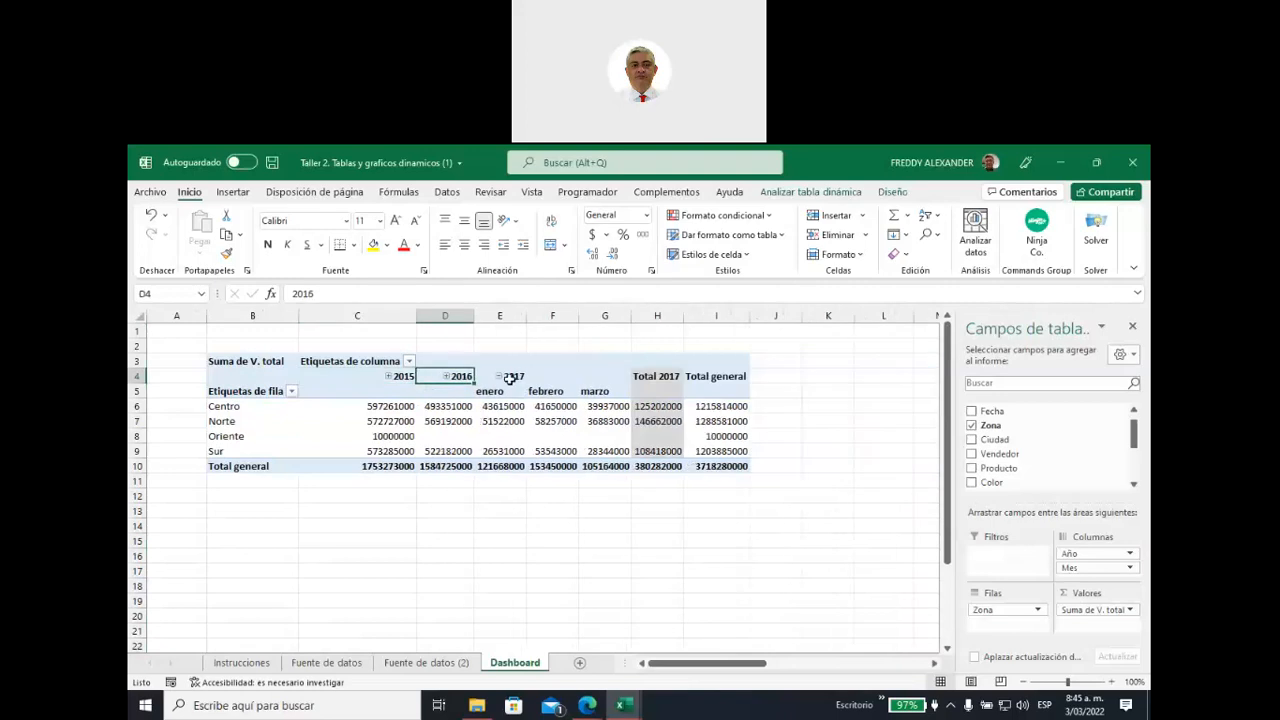
pyautogui.click(500, 376)
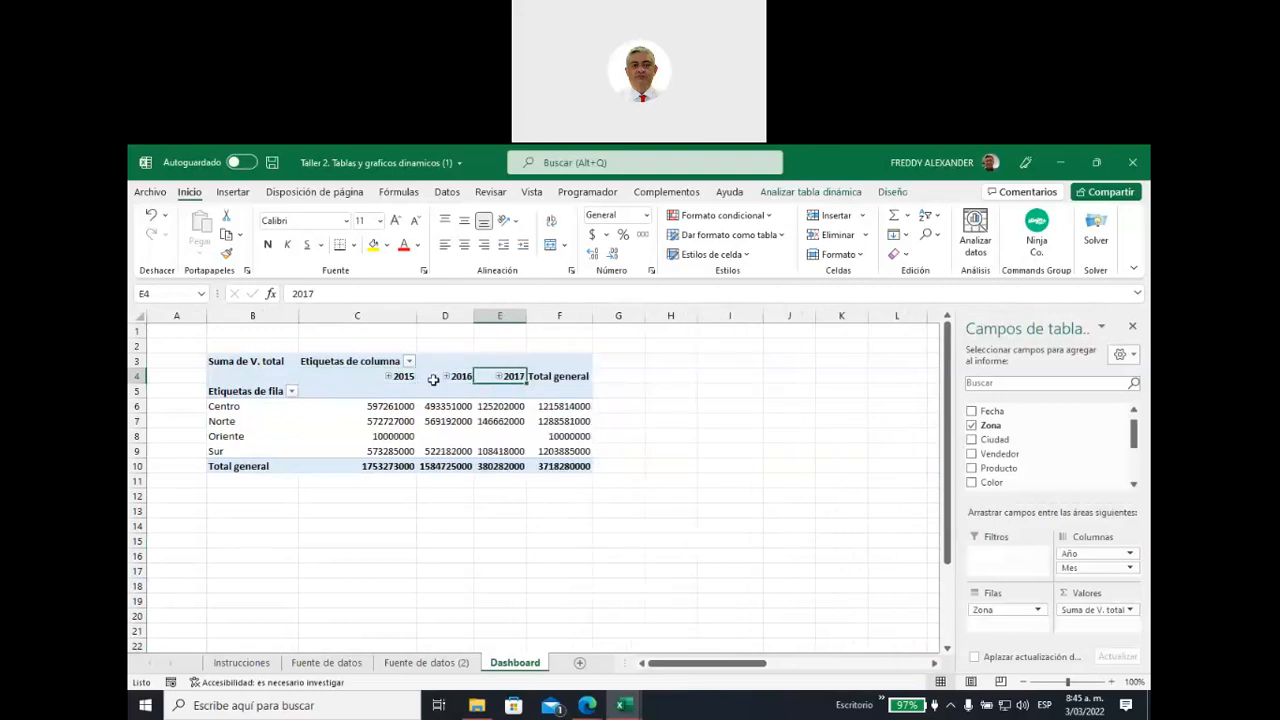
pyautogui.click(789, 361)
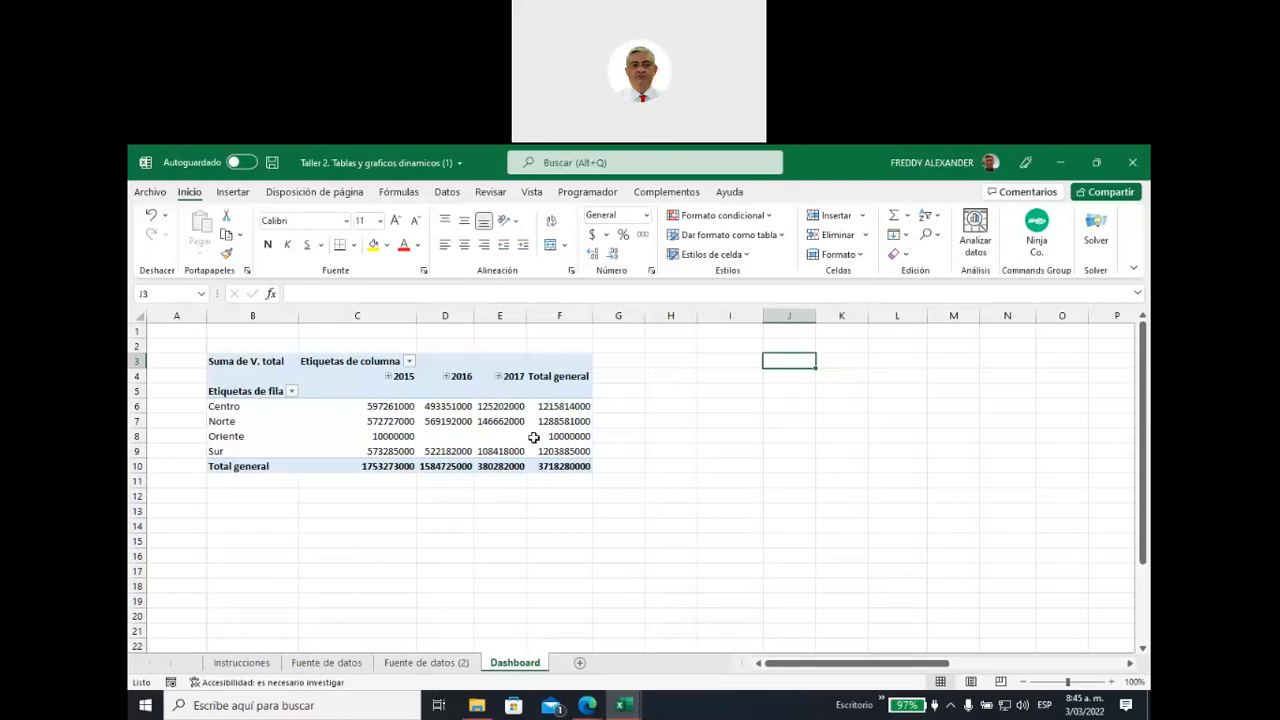
pyautogui.moveTo(534, 437)
pyautogui.moveTo(498, 379)
# Insert a new PivotTable from the table ventas at cell B16 of the existing Dashboard sheet
pyautogui.click(244, 556)
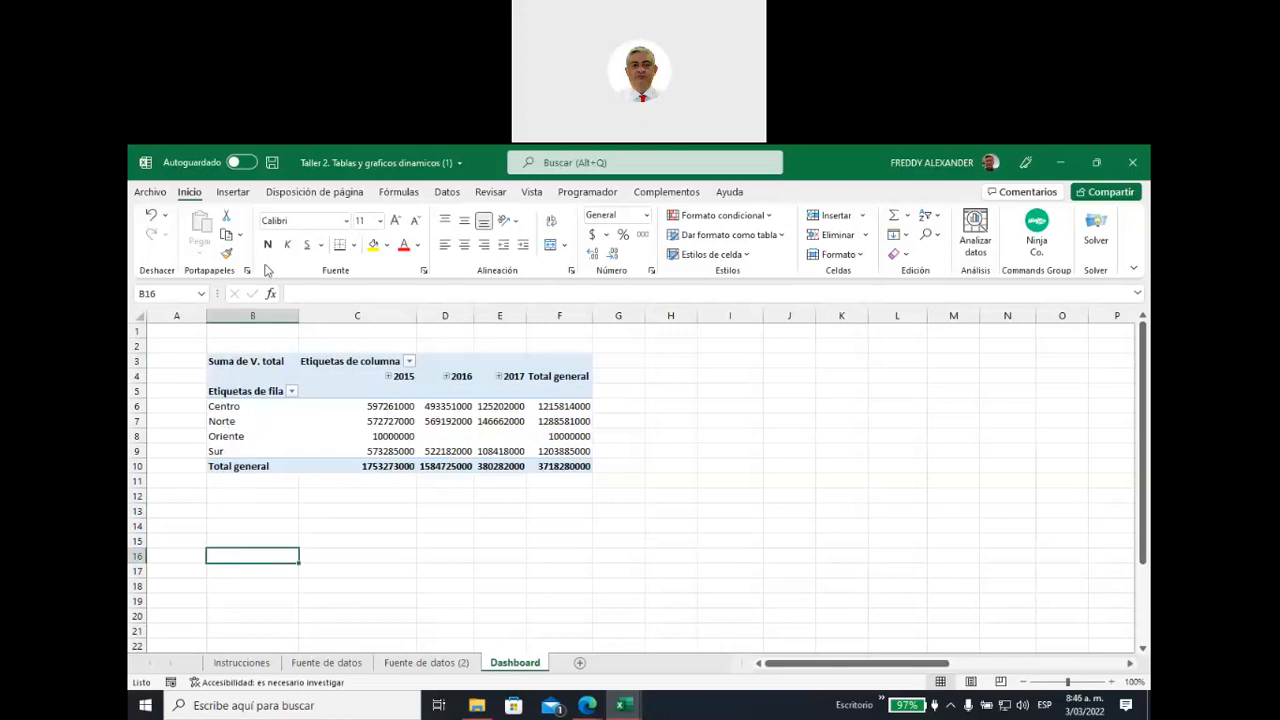
pyautogui.click(297, 193)
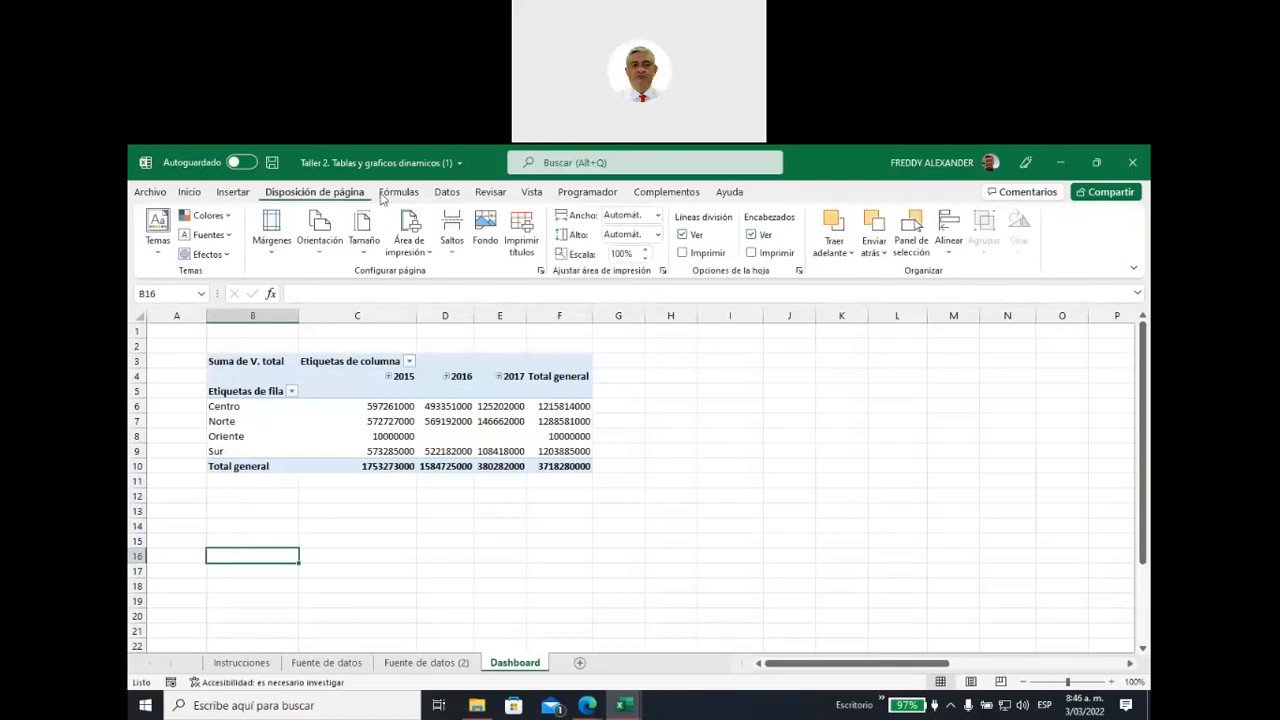
pyautogui.click(233, 192)
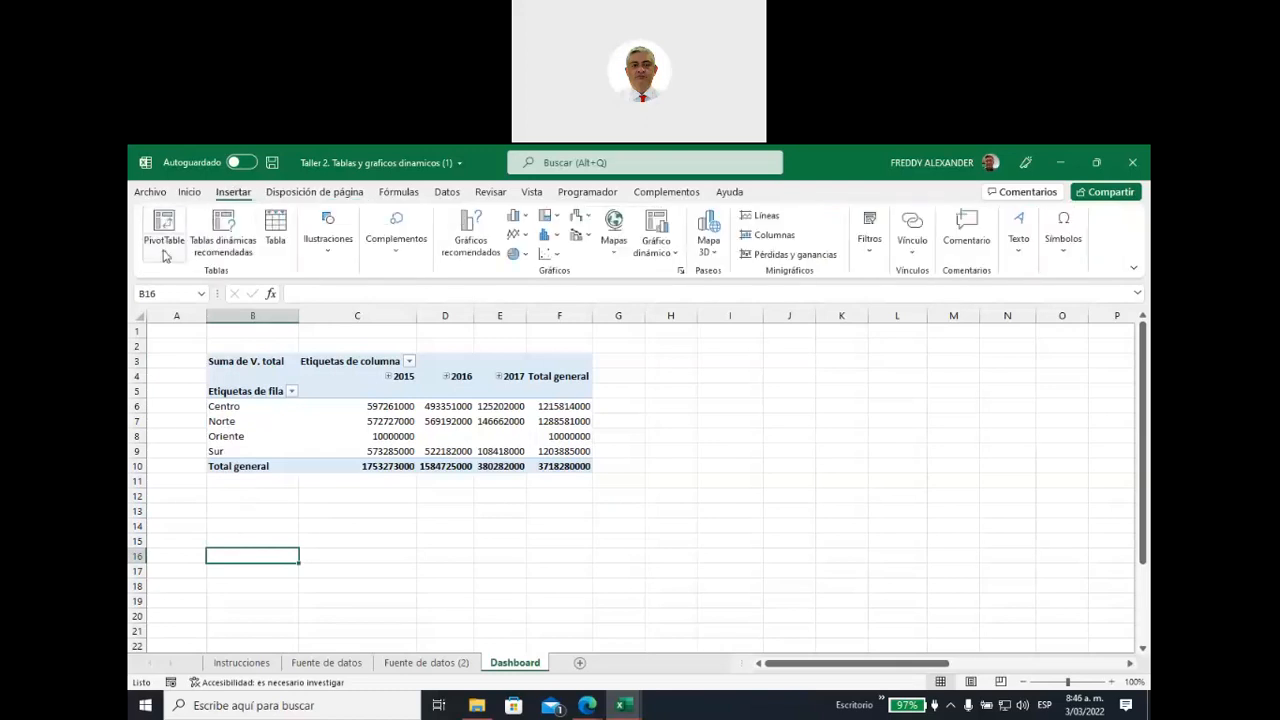
pyautogui.click(170, 236)
pyautogui.click(192, 278)
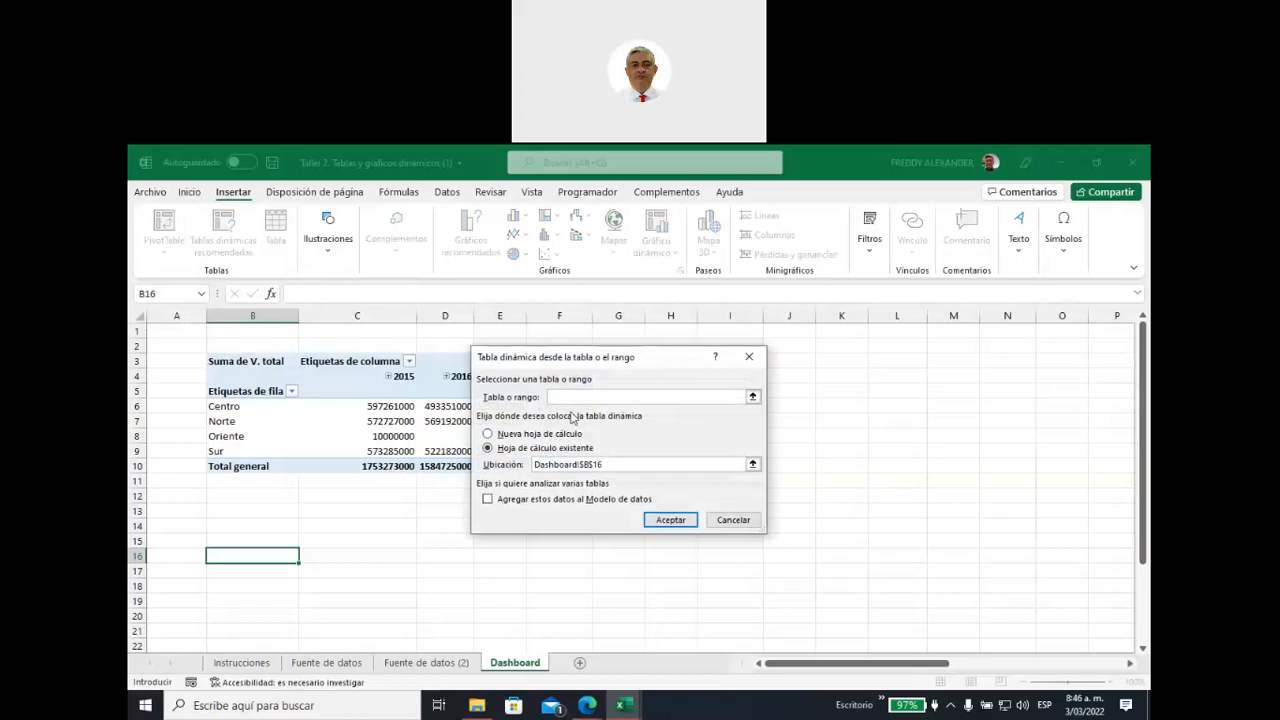
pyautogui.write('ventas')
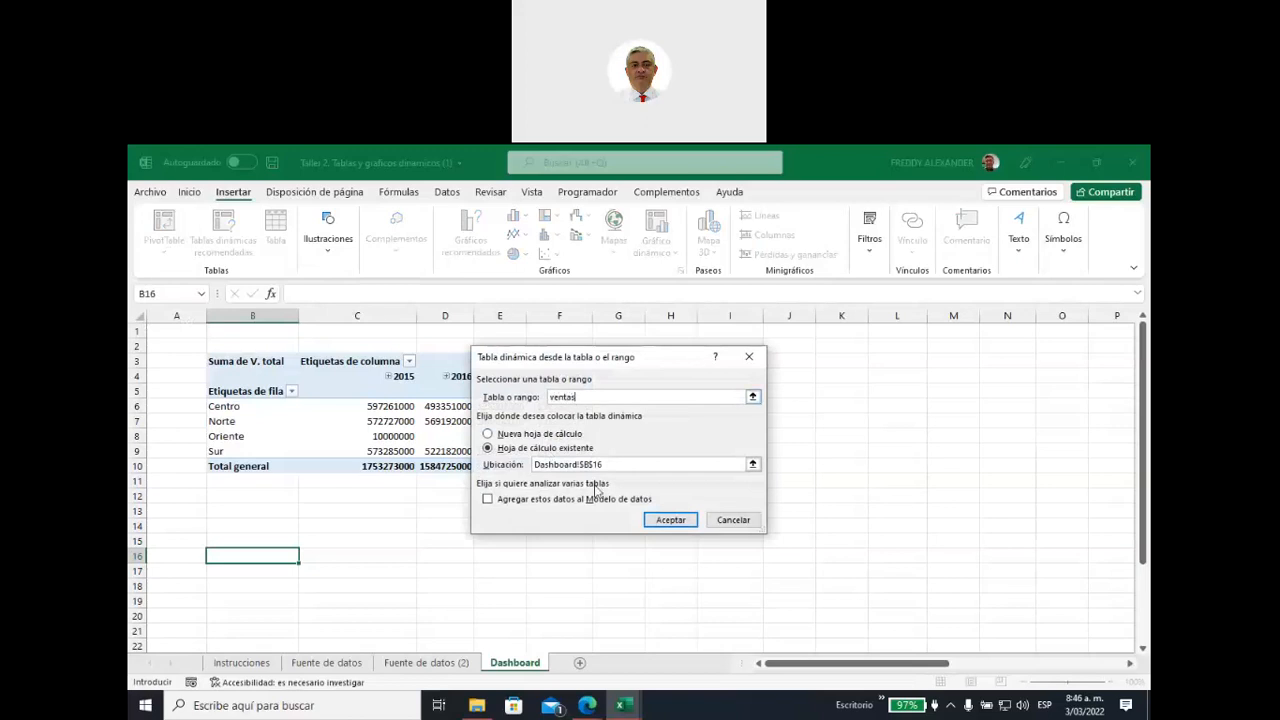
pyautogui.click(669, 521)
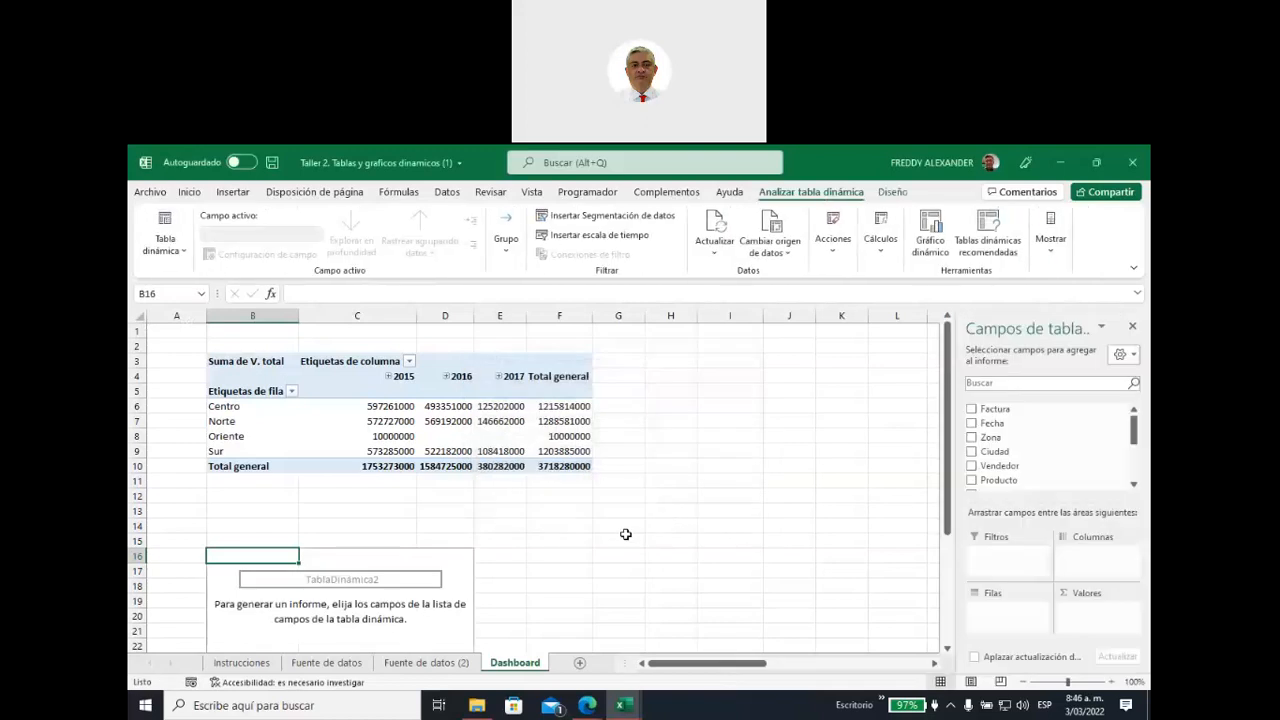
# Widen the field pane and lay out the new pivot table with Vendedor as rows and Ciudad as columns
pyautogui.scroll(-4, 625, 534)
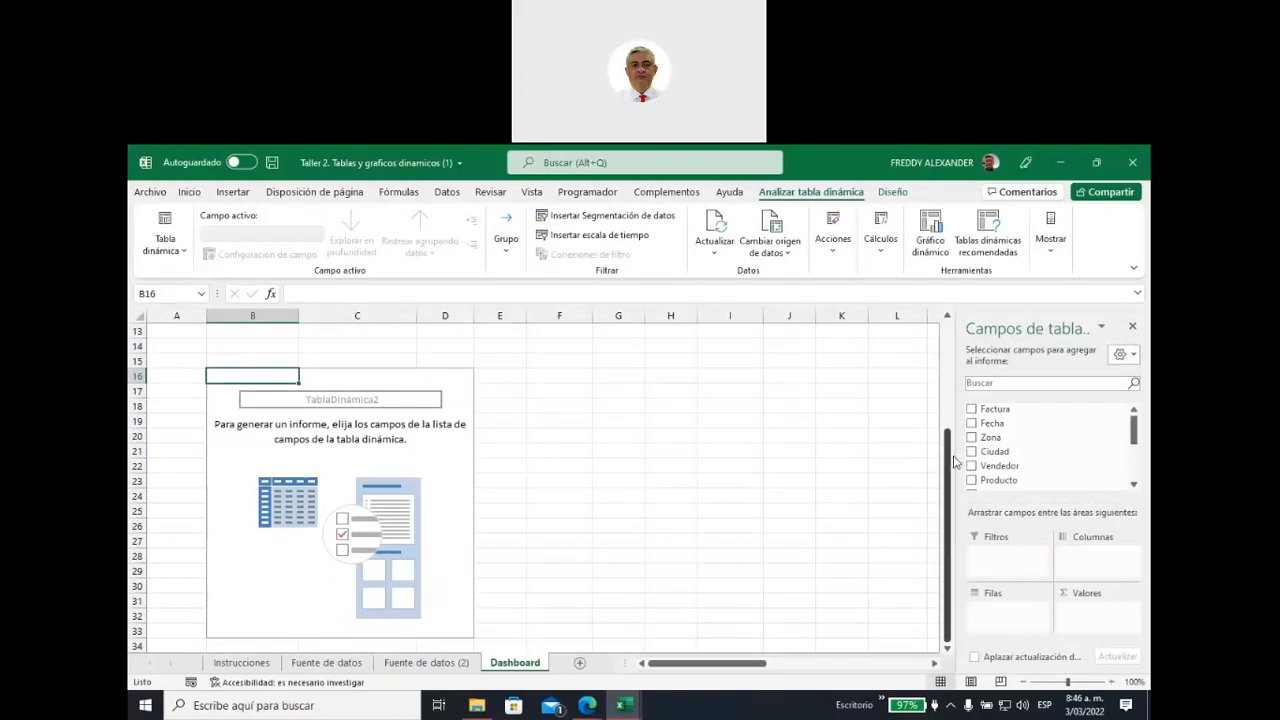
pyautogui.moveTo(955, 455); pyautogui.dragTo(682, 455)
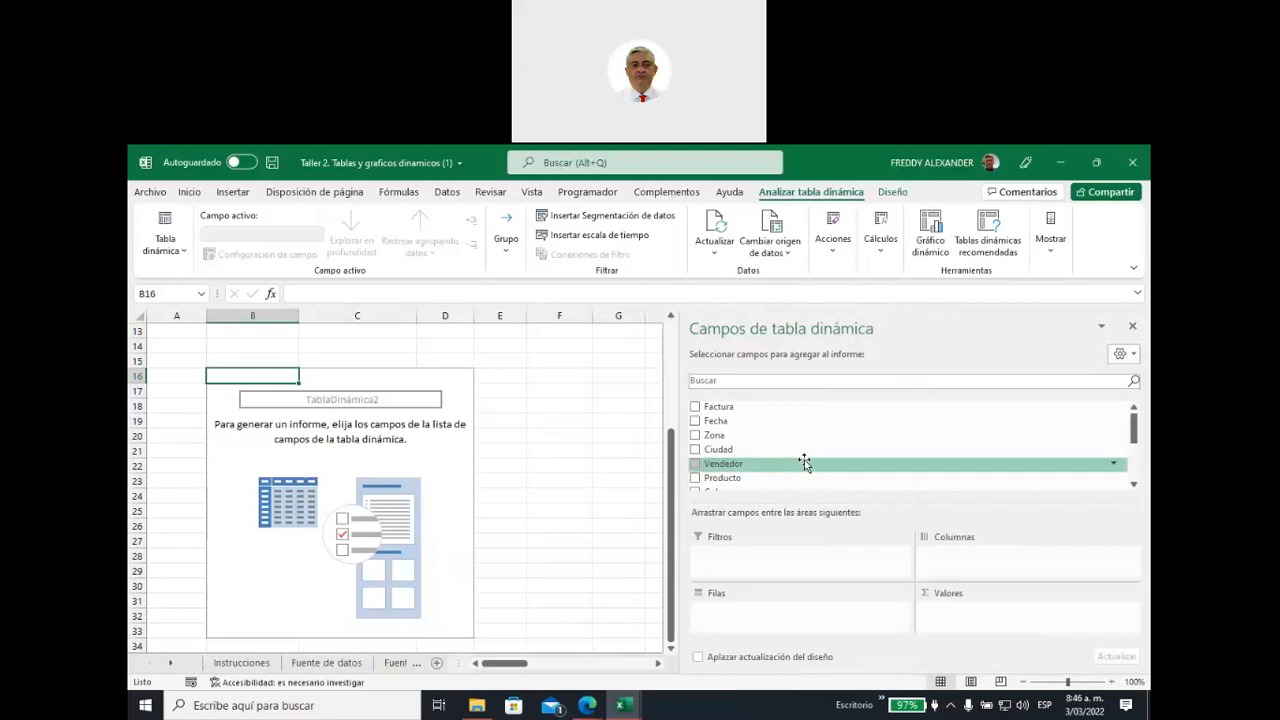
pyautogui.moveTo(704, 452); pyautogui.dragTo(723, 615)
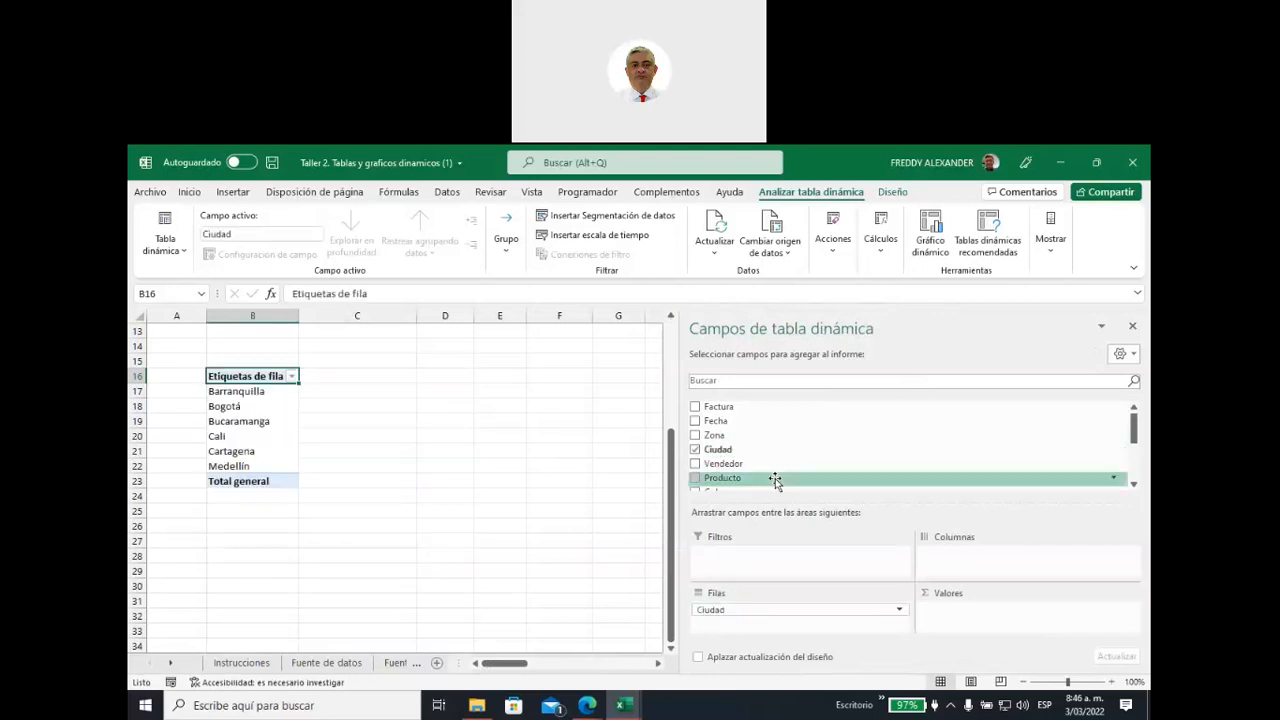
pyautogui.moveTo(722, 466); pyautogui.dragTo(955, 558)
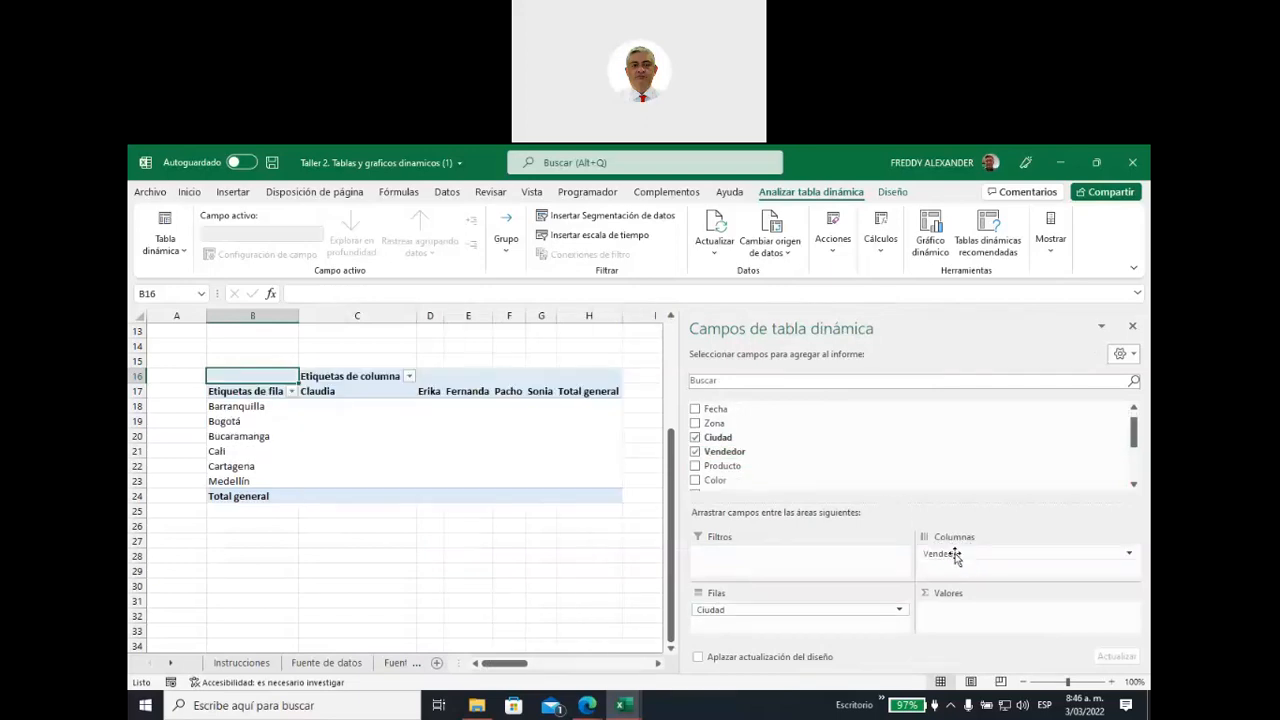
pyautogui.moveTo(940, 556); pyautogui.dragTo(720, 622)
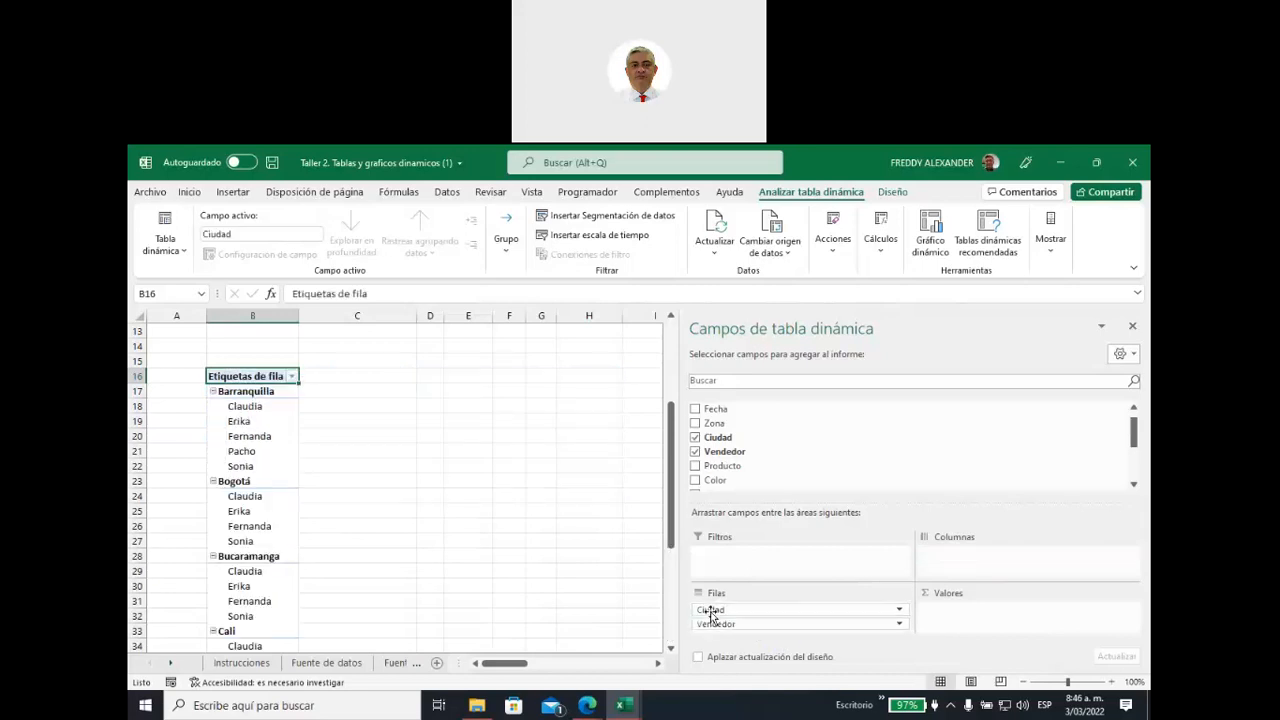
pyautogui.moveTo(975, 562); pyautogui.dragTo(975, 560)
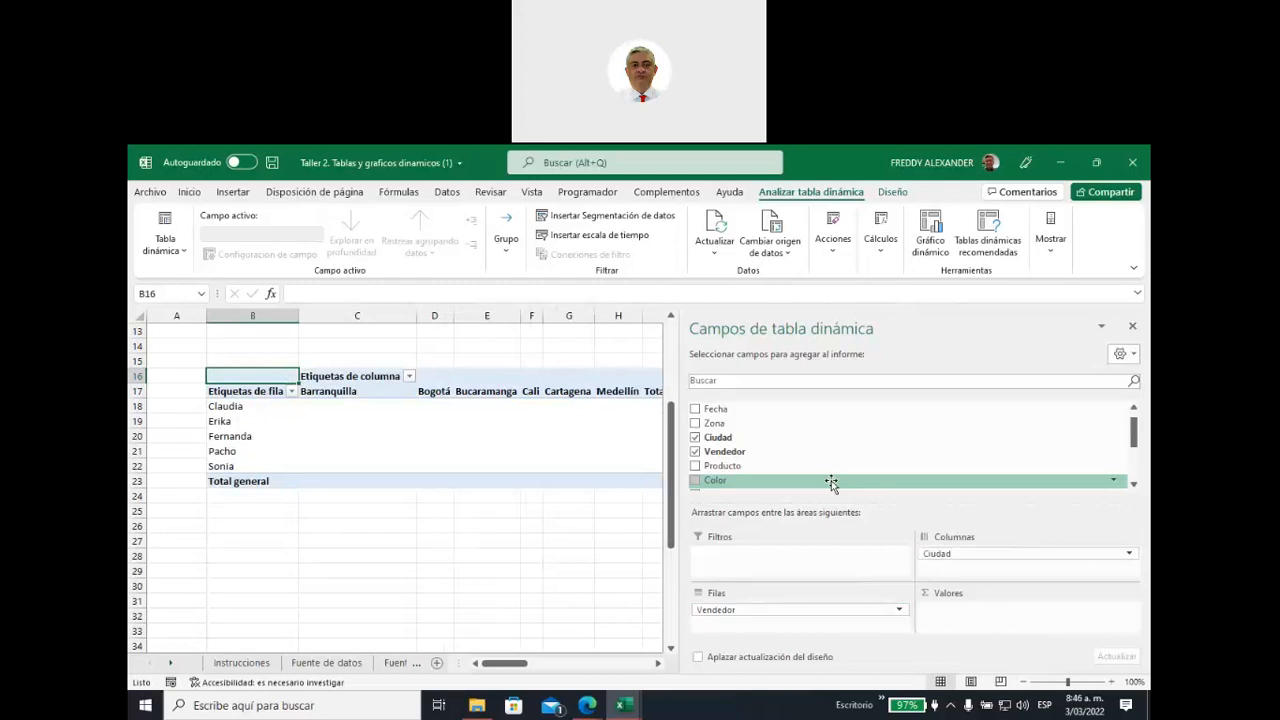
# Add V. total as the summed value of the new pivot table and narrow the field pane
pyautogui.scroll(-5, 831, 462)
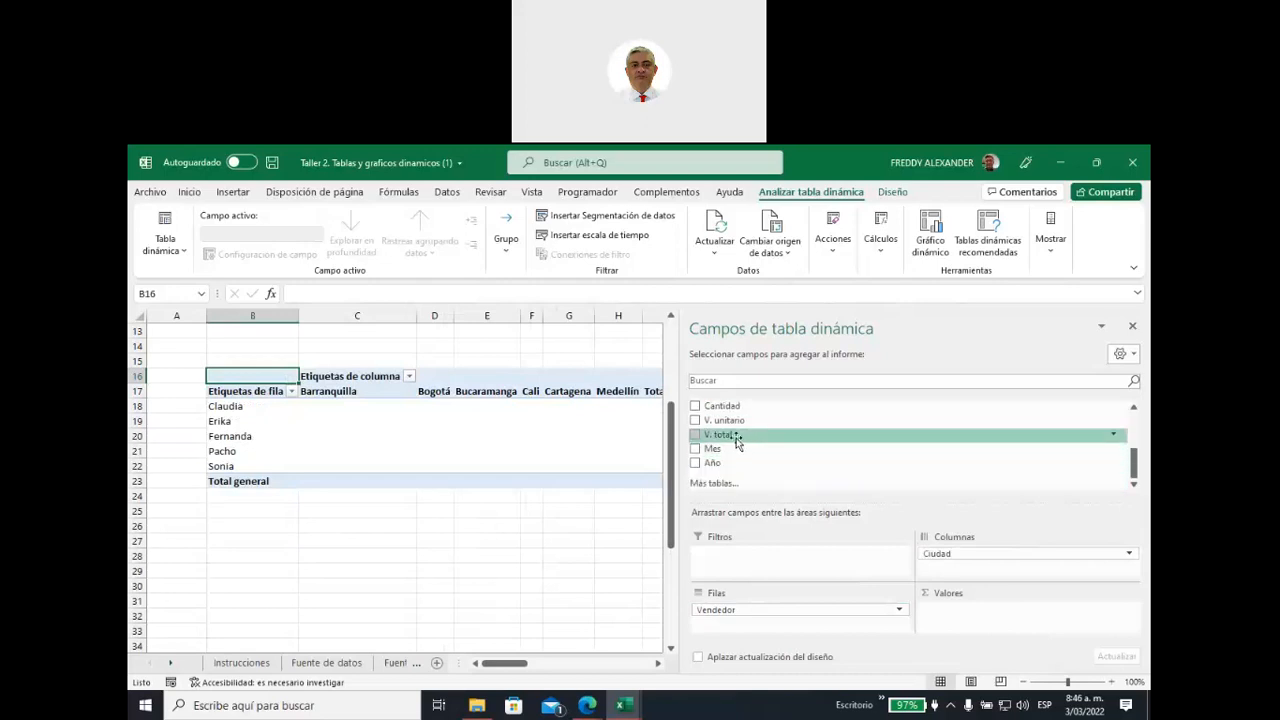
pyautogui.moveTo(722, 440); pyautogui.dragTo(980, 596)
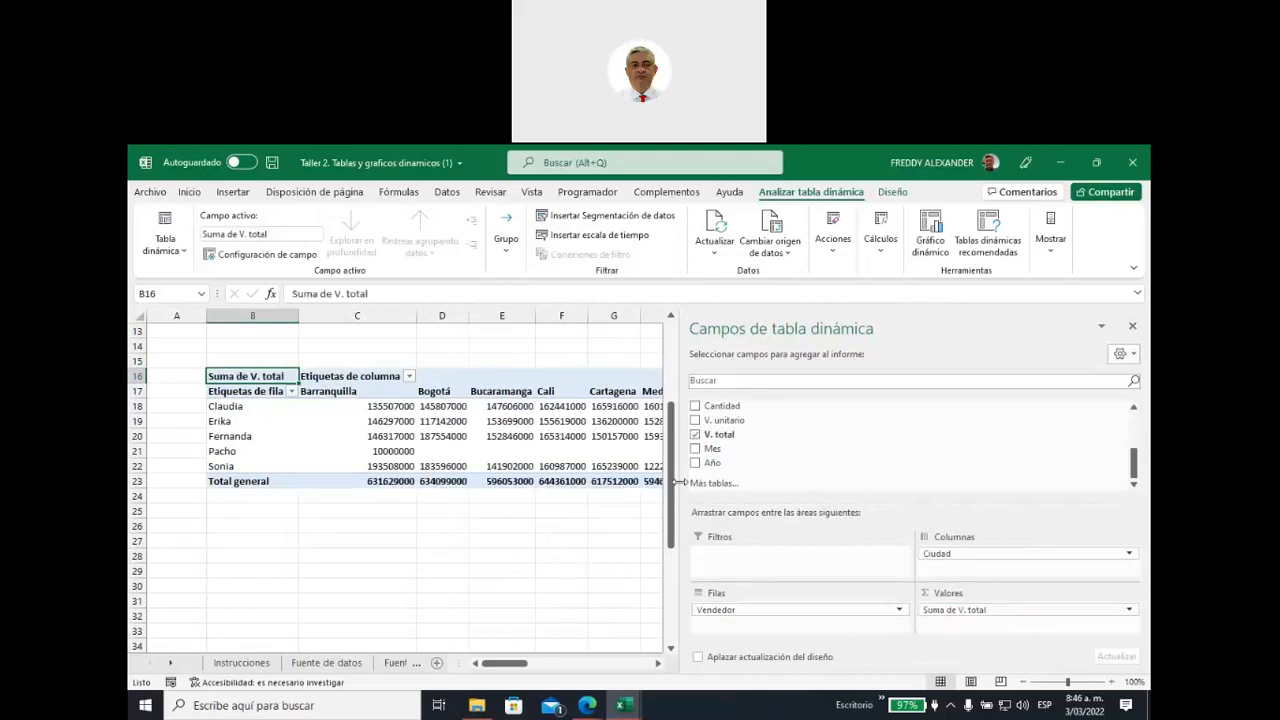
pyautogui.moveTo(678, 483); pyautogui.dragTo(848, 484)
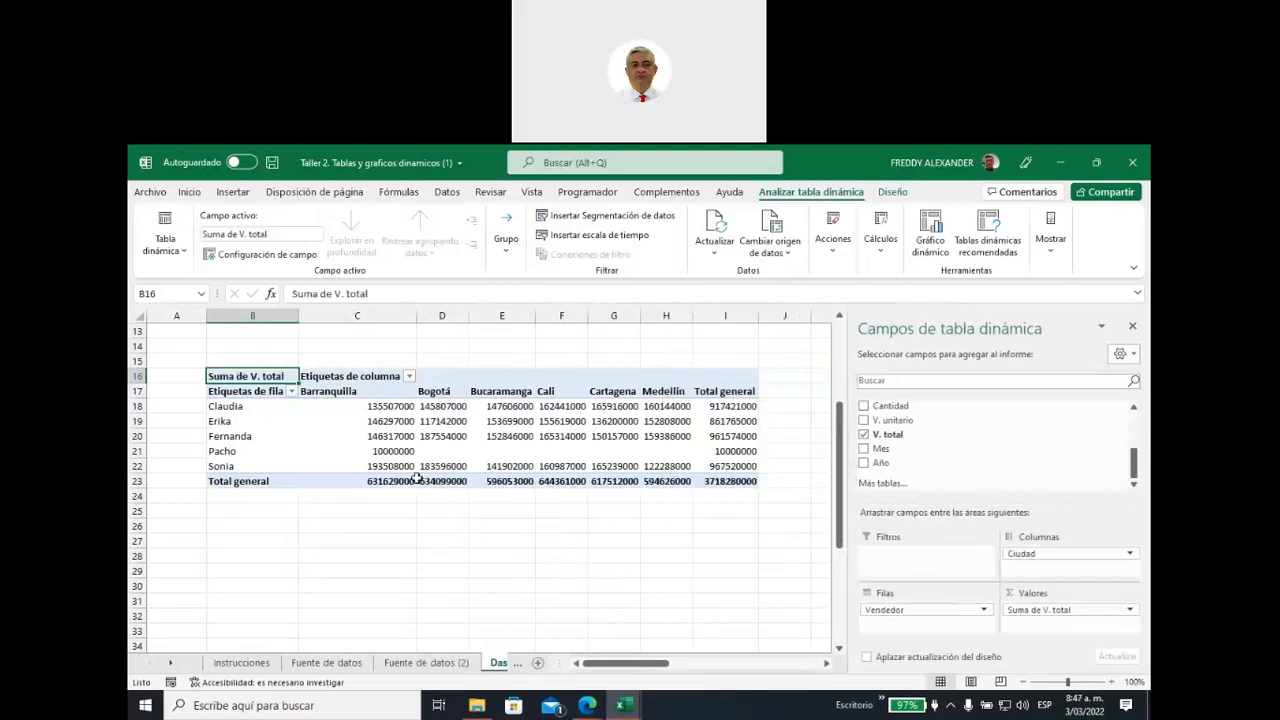
# Examine the first seller's row and the Bogotá column in the seller-by-city pivot table
pyautogui.click(213, 406)
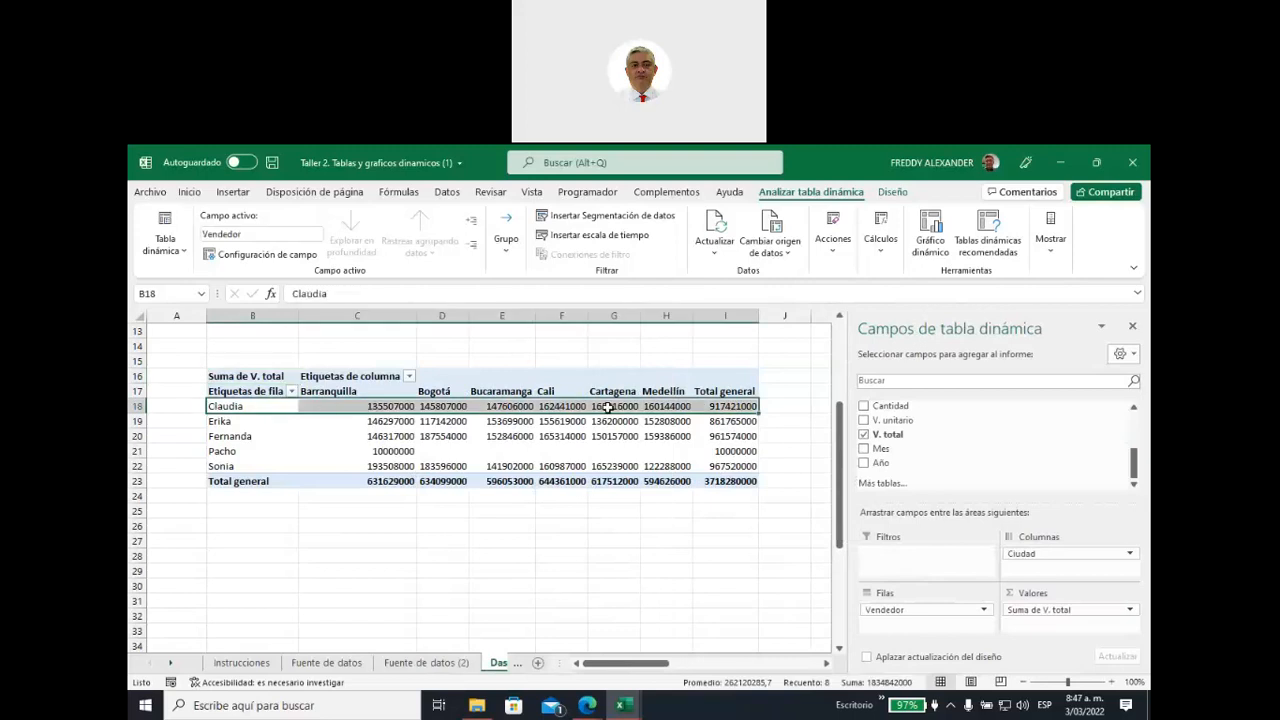
pyautogui.moveTo(432, 391); pyautogui.dragTo(441, 486)
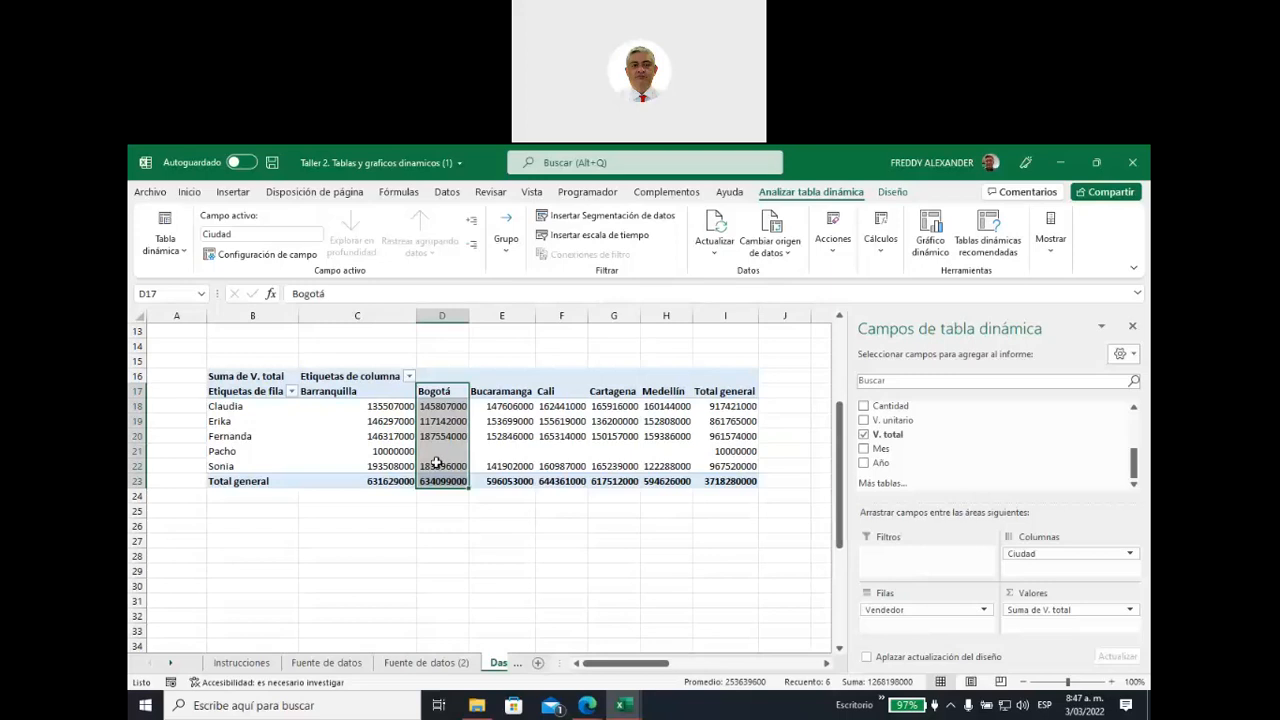
pyautogui.scroll(4, 437, 462)
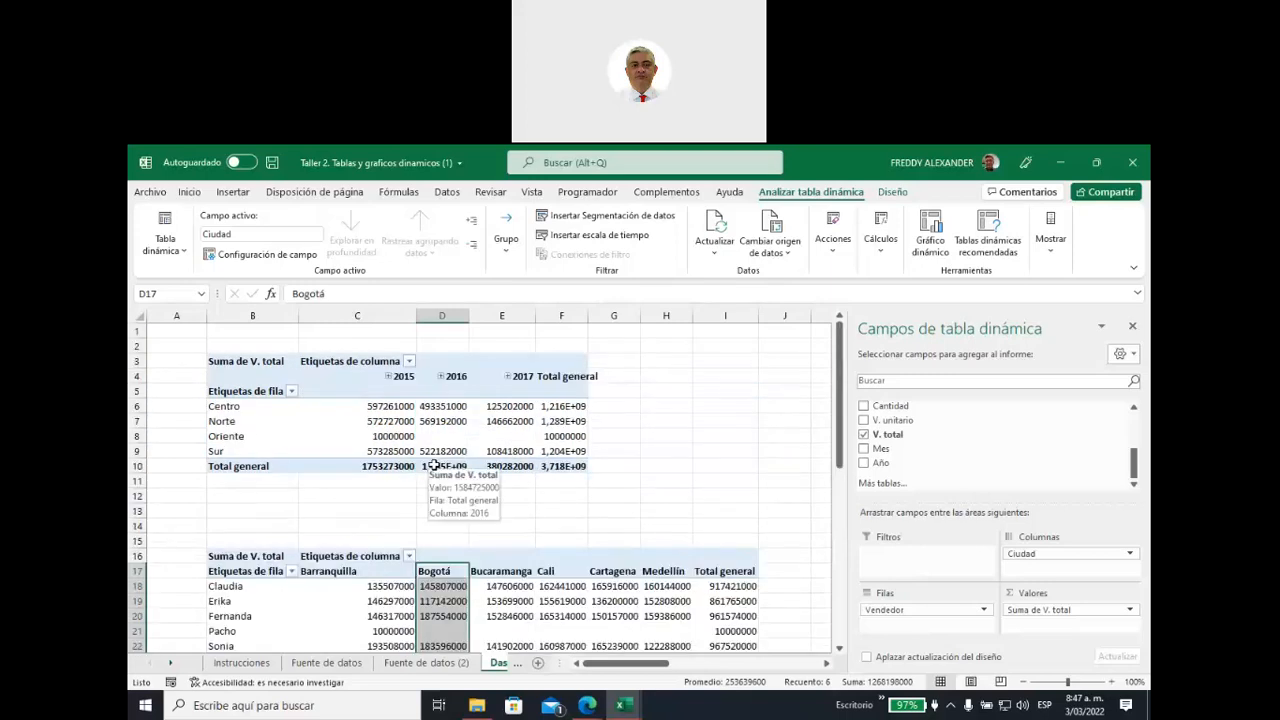
# Examine the zone rows and the monthly breakdown of 2015 in the first pivot table, and look over the seller-by-city table below
pyautogui.moveTo(226, 406); pyautogui.dragTo(226, 451)
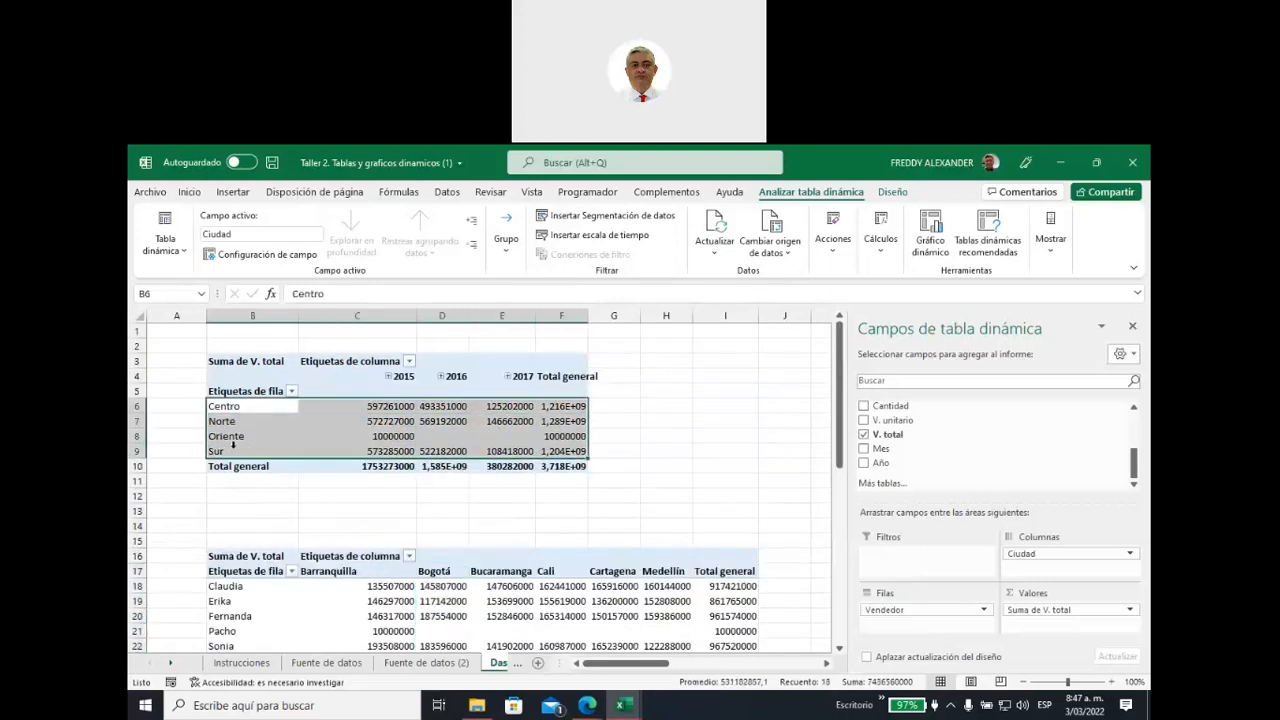
pyautogui.click(402, 376)
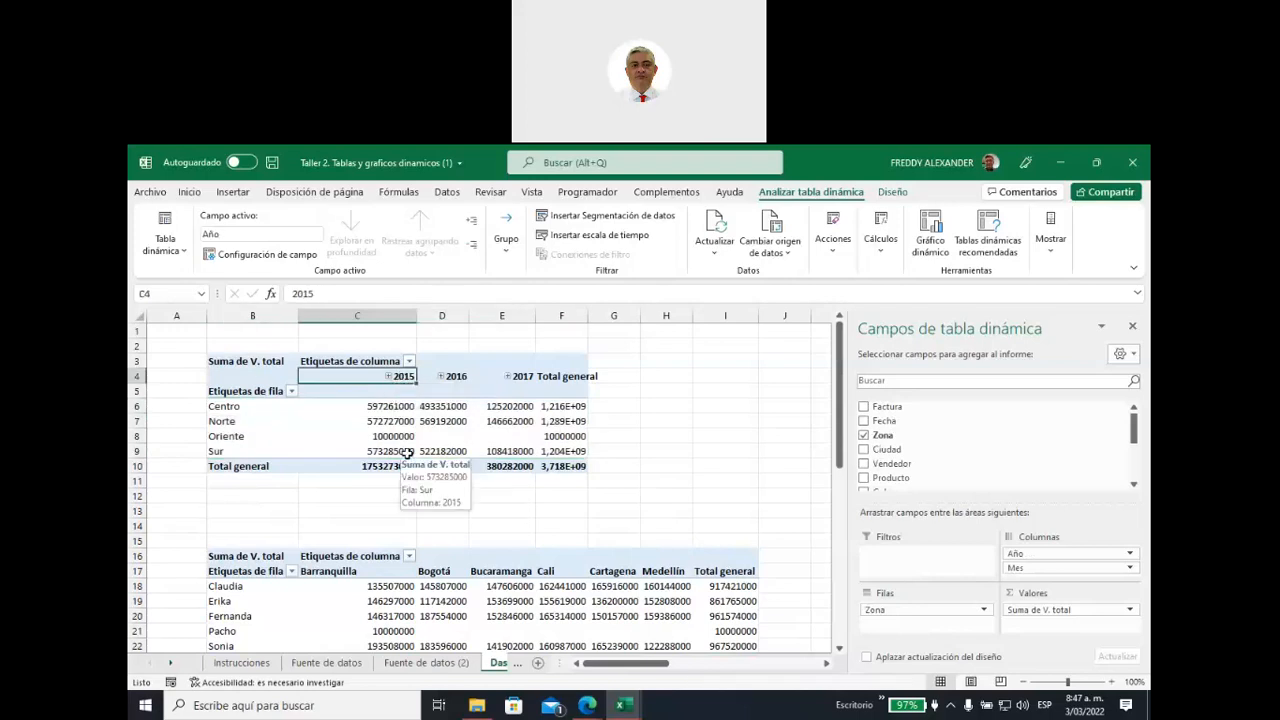
pyautogui.click(389, 377)
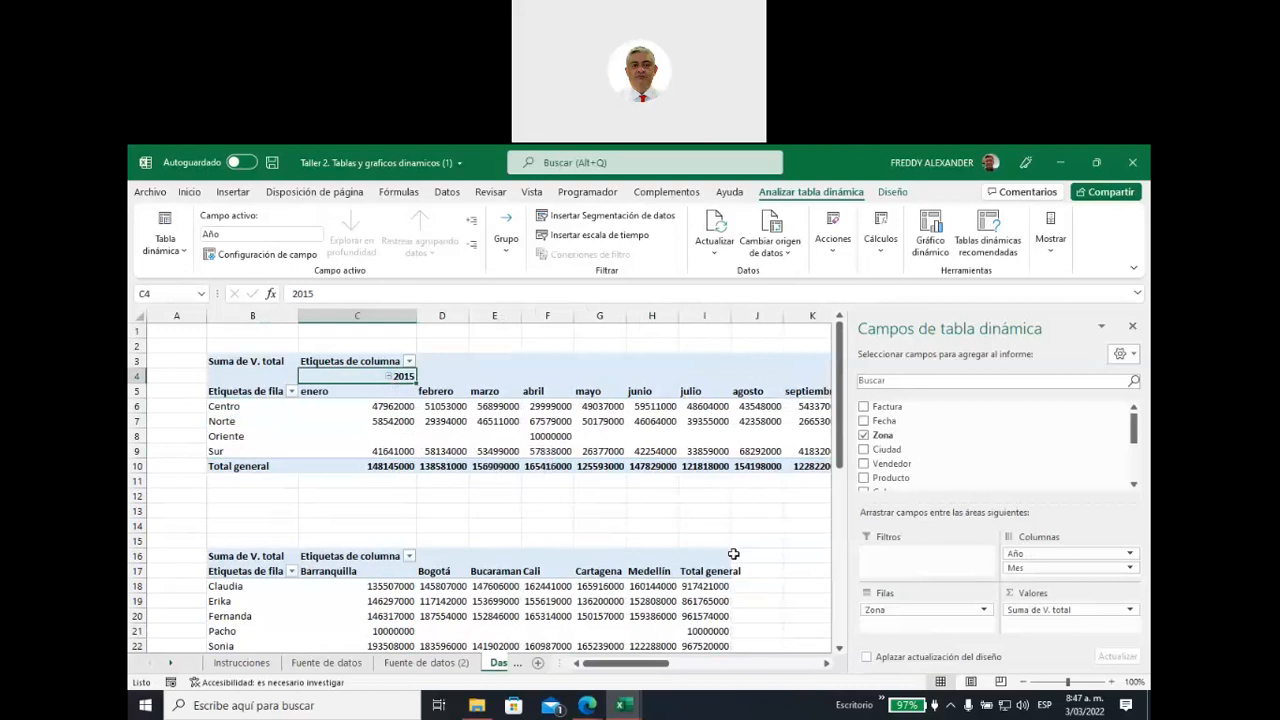
pyautogui.click(388, 376)
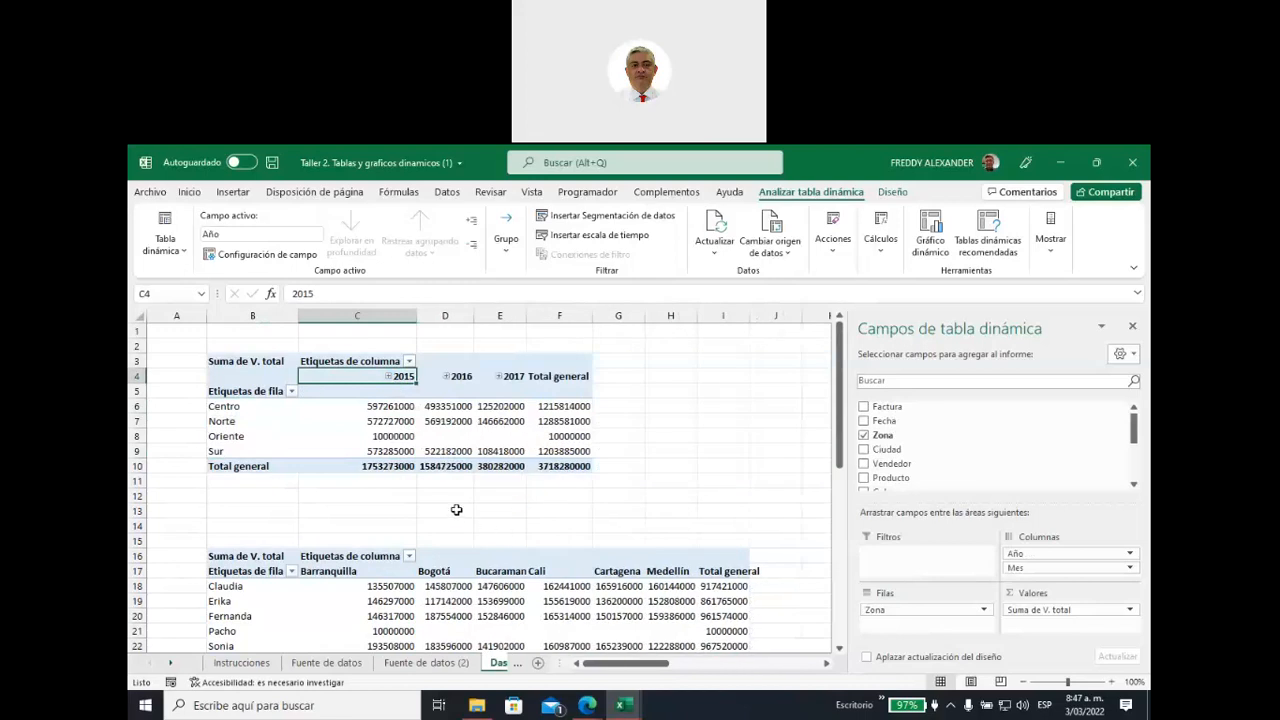
pyautogui.scroll(-1, 456, 510)
pyautogui.scroll(-1, 470, 505)
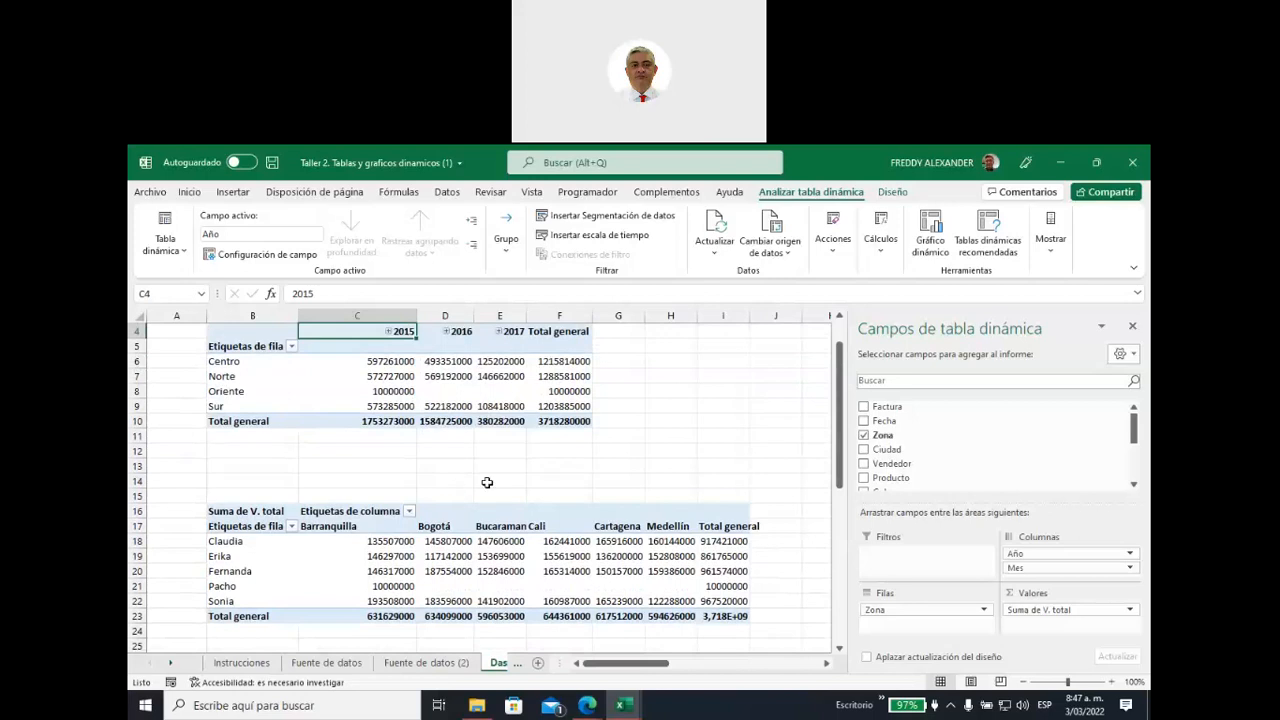
pyautogui.scroll(-9, 486, 483)
pyautogui.scroll(10, 486, 483)
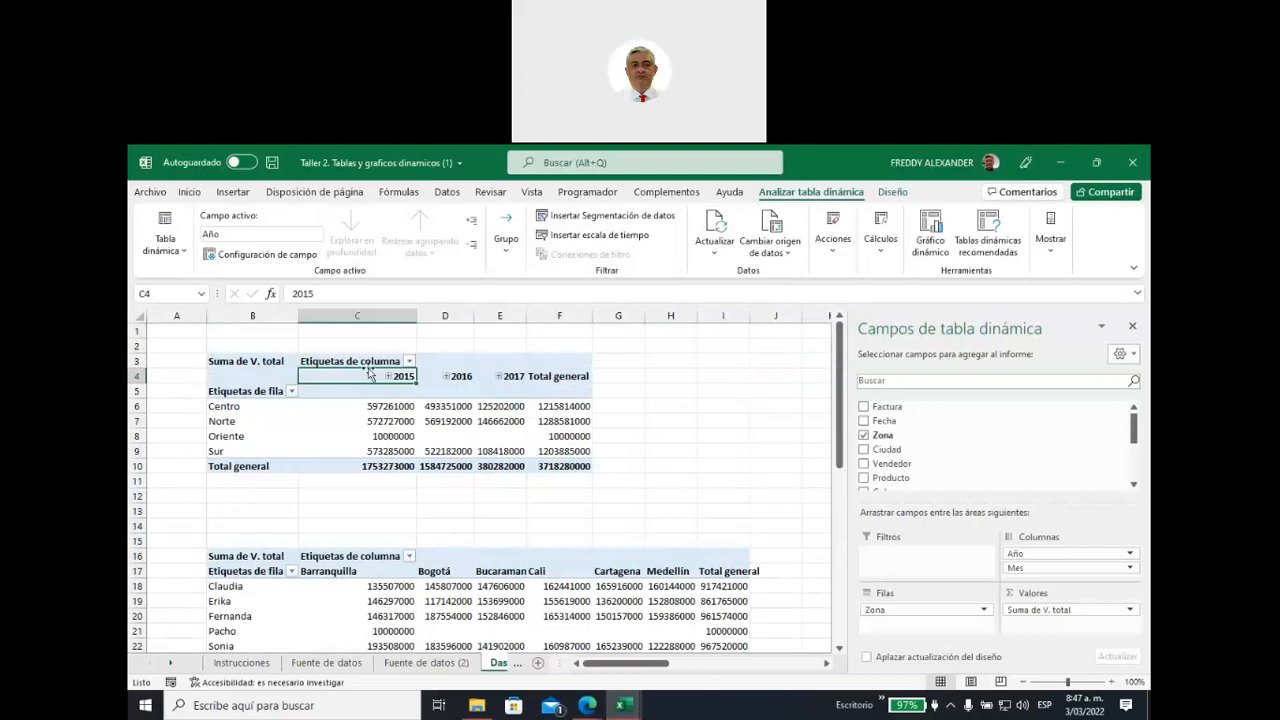
# Apply the dark blue style with black headers from the Oscuro group to the zone-by-year pivot table
pyautogui.click(332, 421)
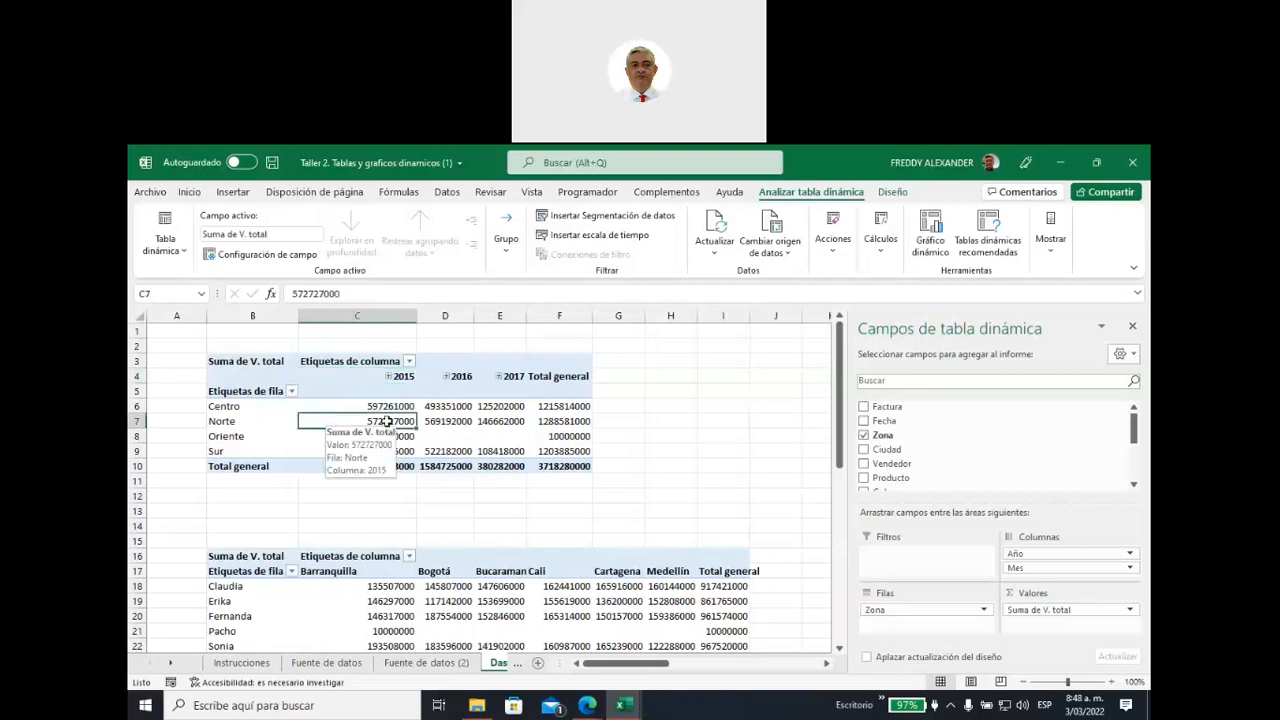
pyautogui.click(710, 405)
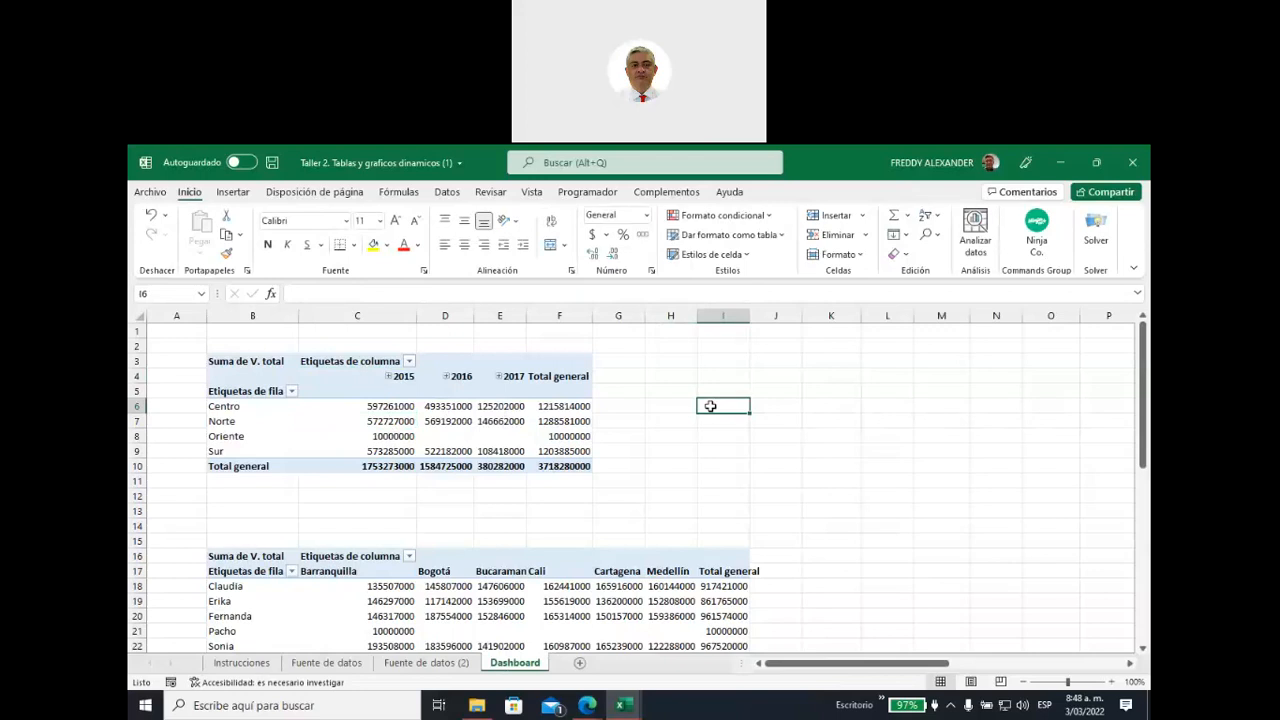
pyautogui.click(383, 423)
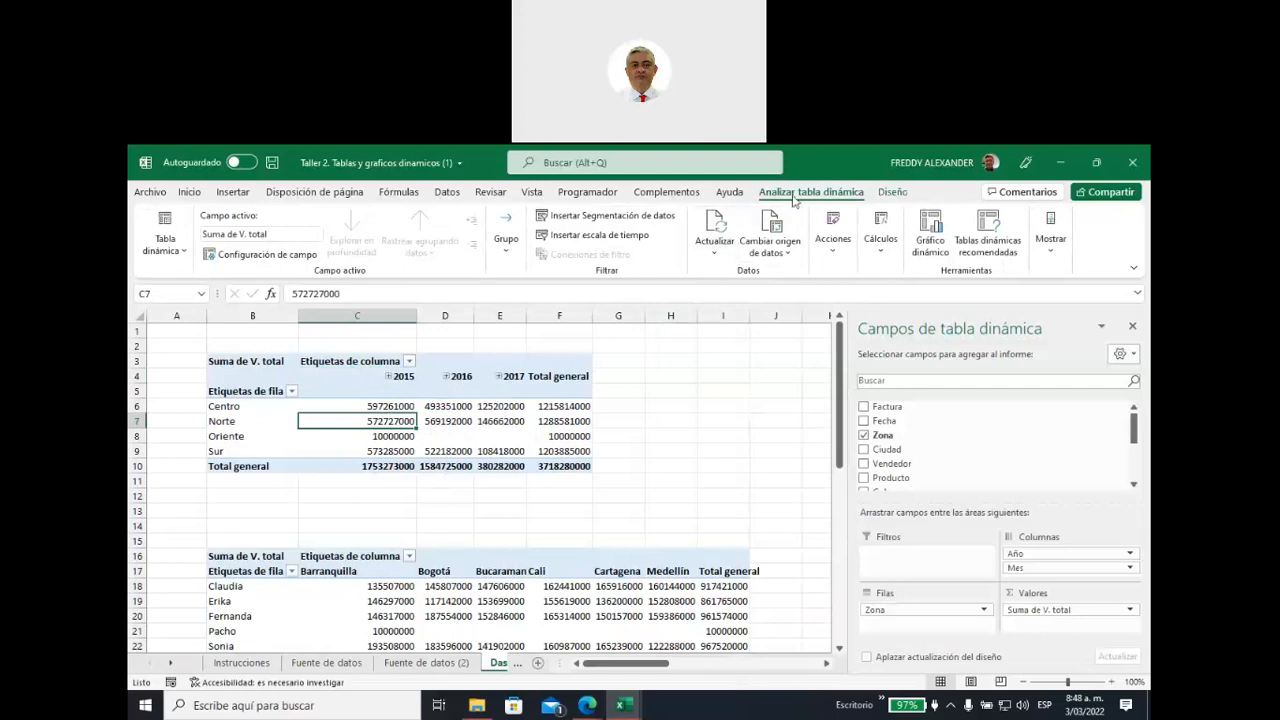
pyautogui.click(893, 192)
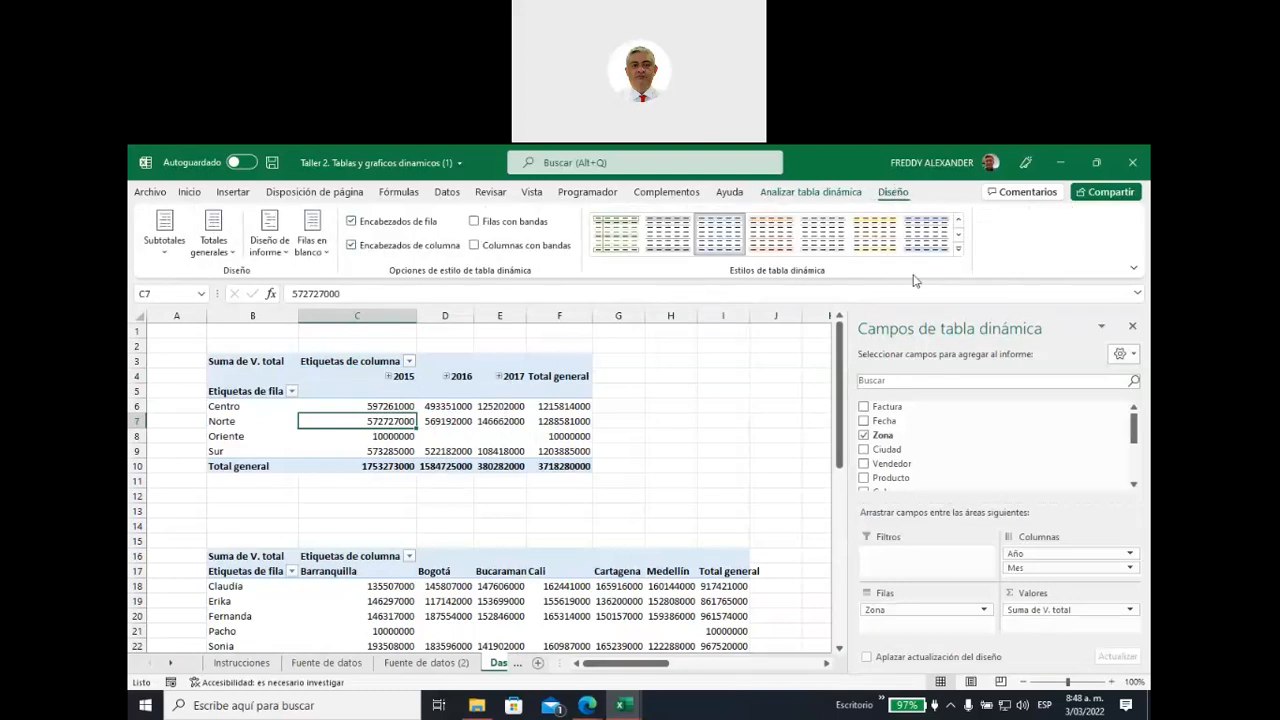
pyautogui.click(958, 248)
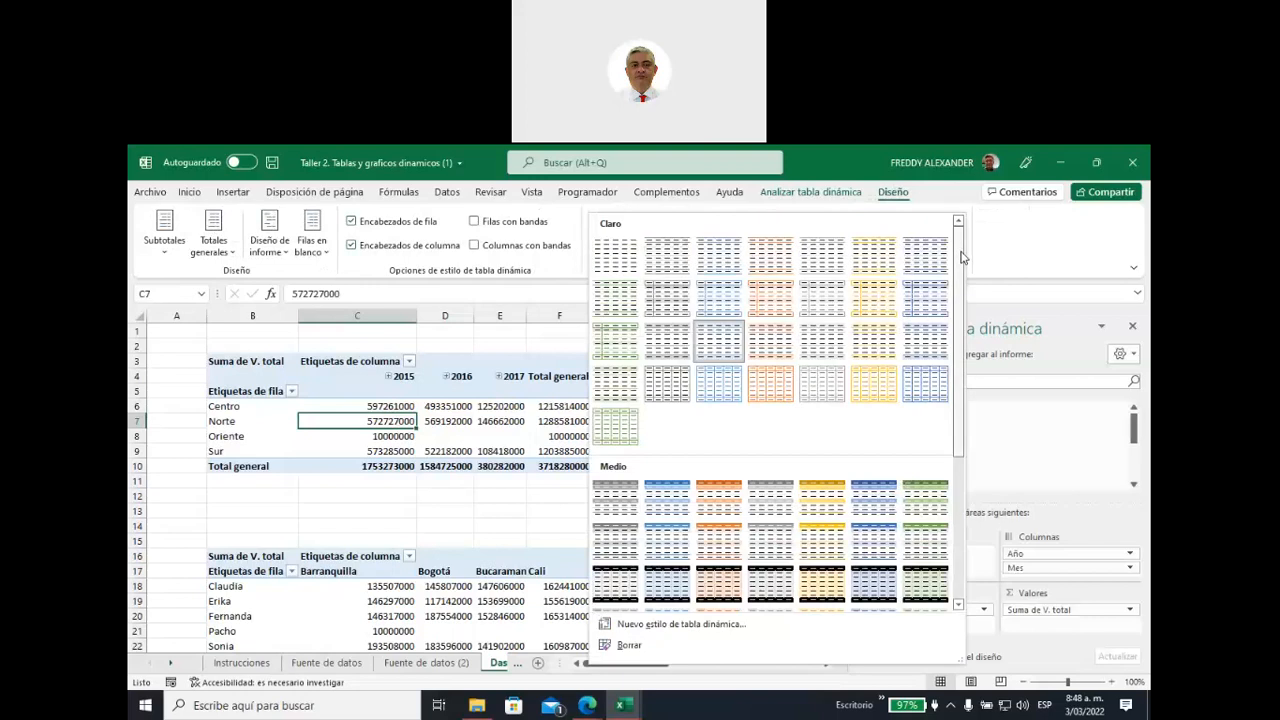
pyautogui.moveTo(962, 302); pyautogui.dragTo(970, 487)
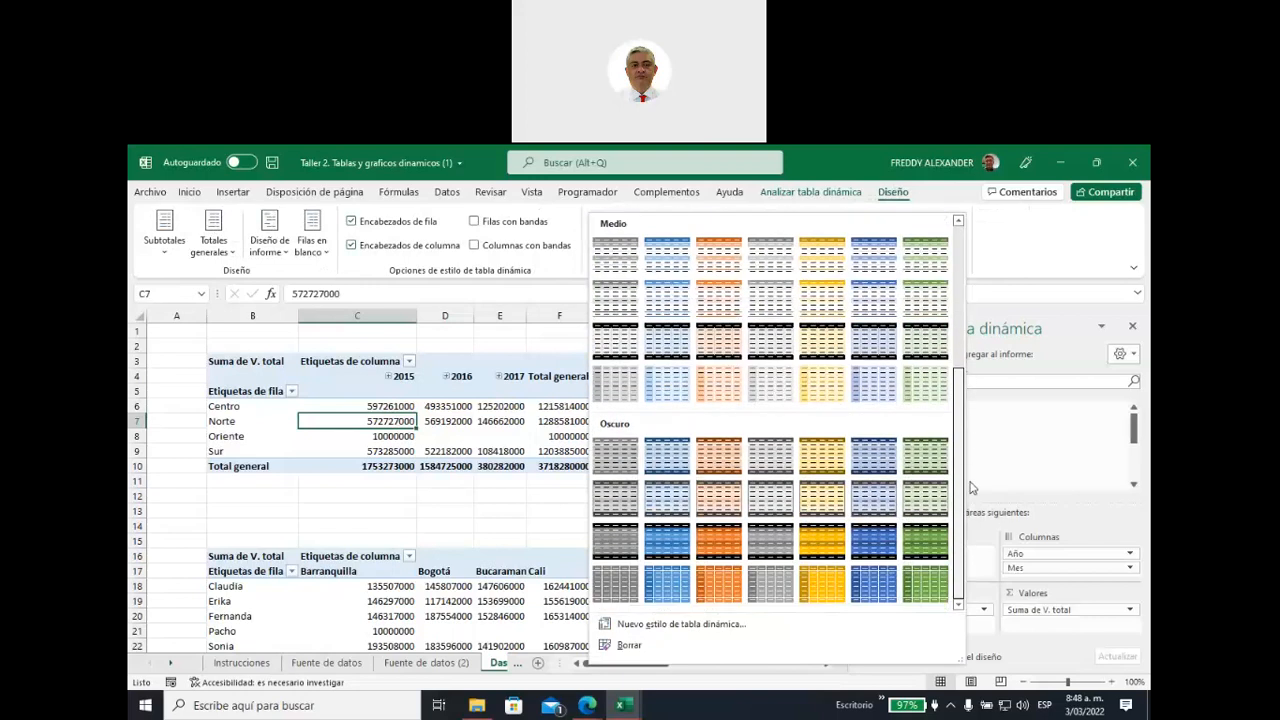
pyautogui.click(870, 541)
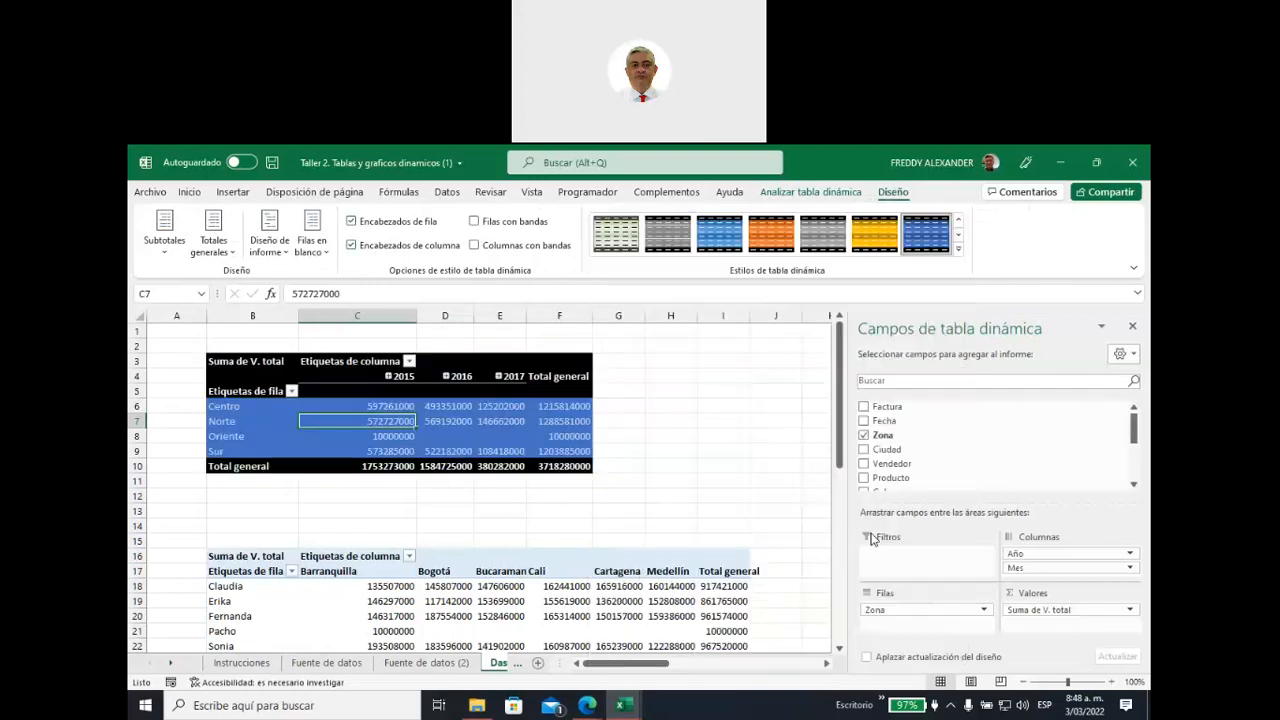
# Change the zone-by-year pivot table to the last style of the Claro group, with green text and borders
pyautogui.click(959, 249)
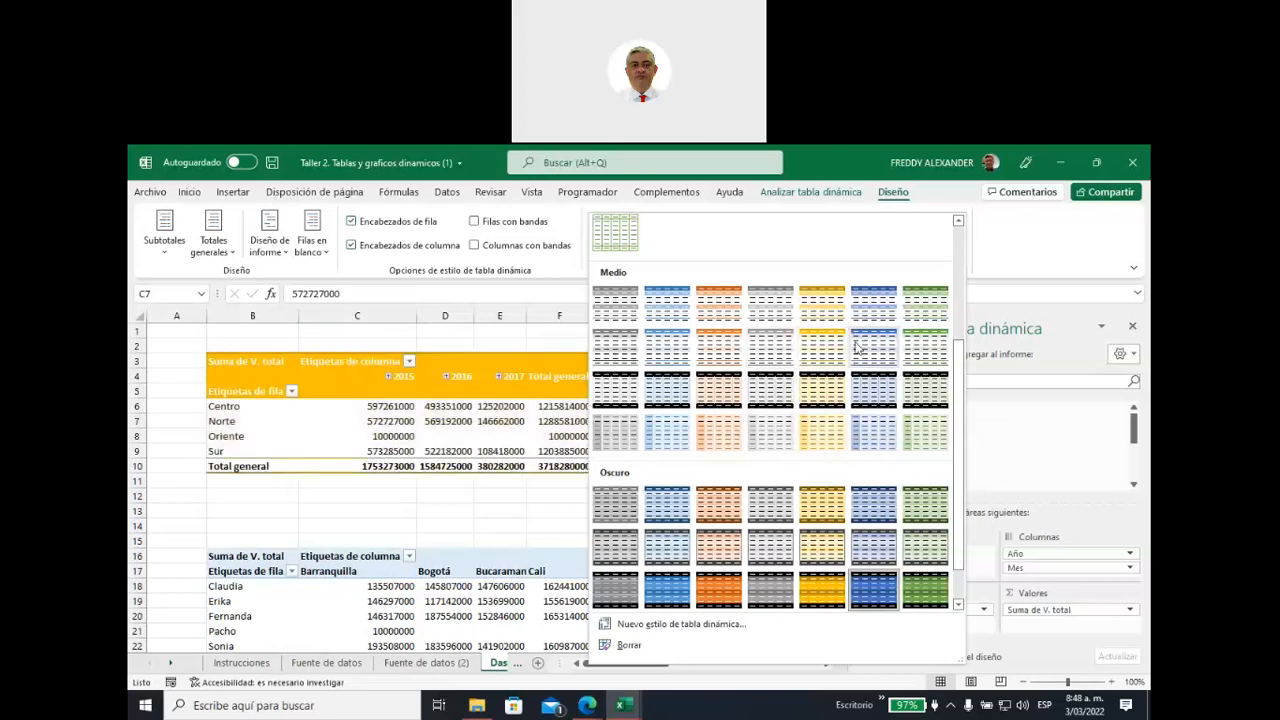
pyautogui.scroll(2, 857, 347)
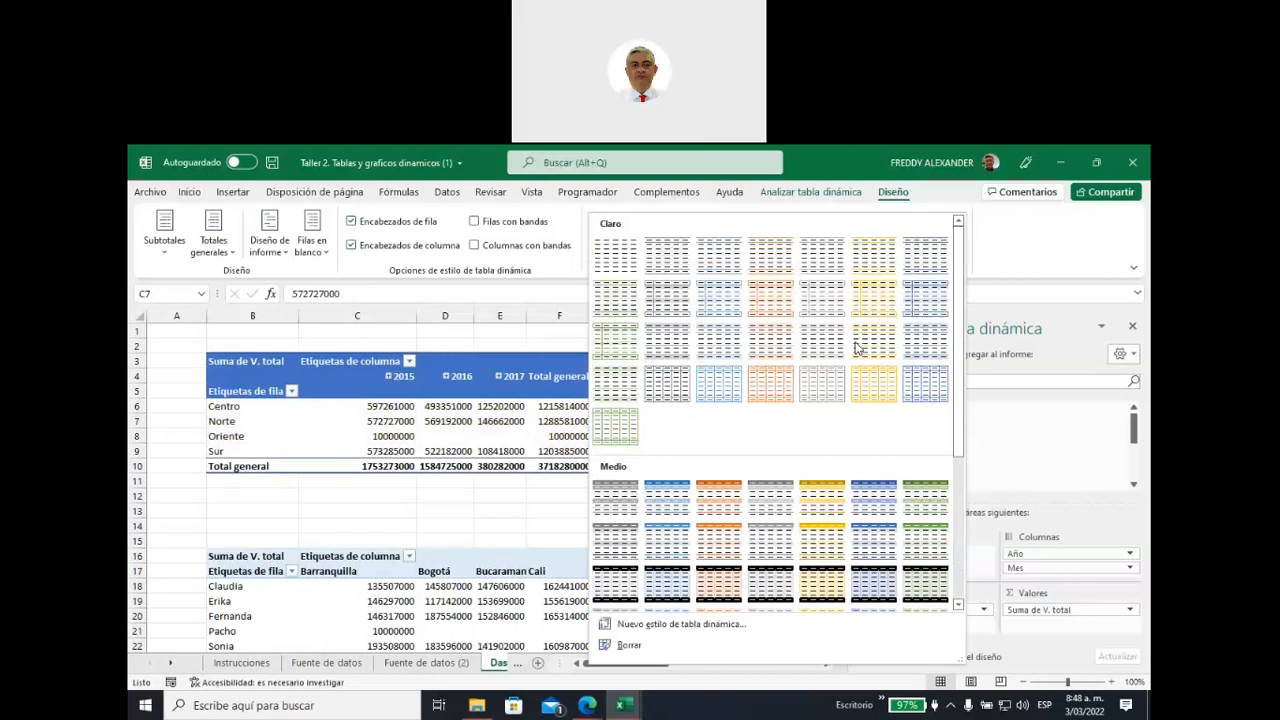
pyautogui.click(621, 430)
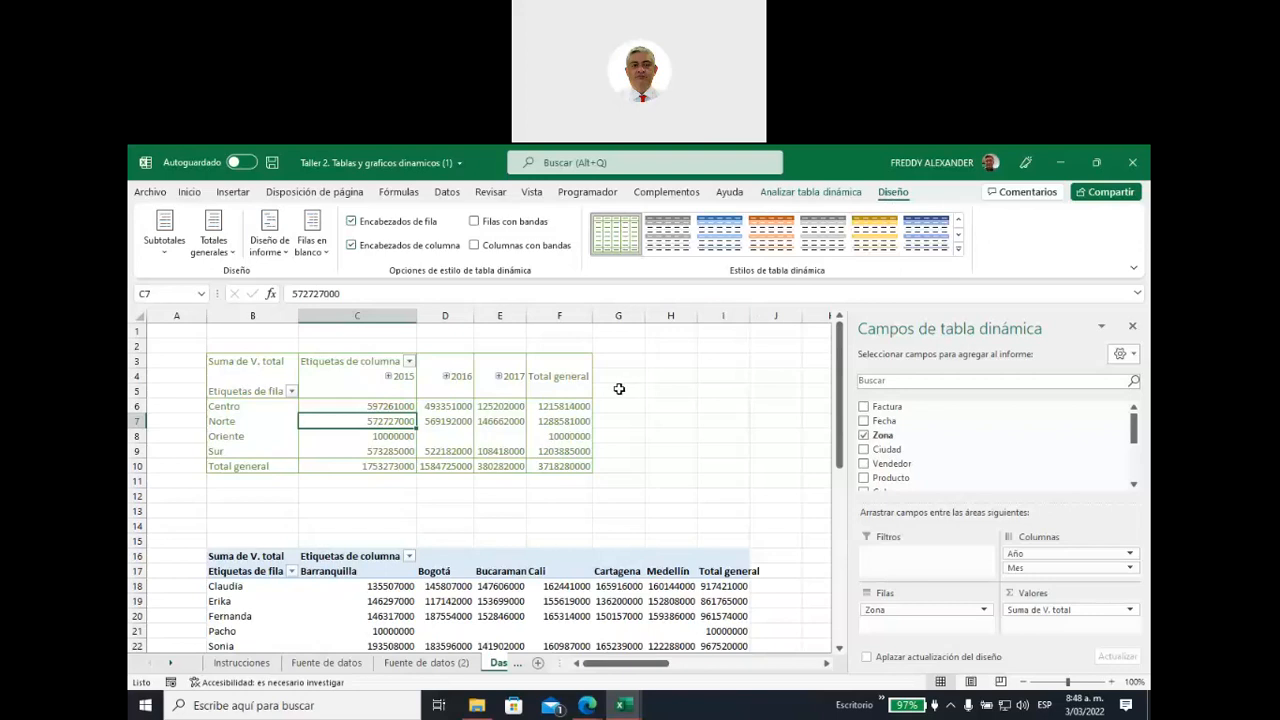
# Examine how the Total general column and row of the zone-by-year pivot table add up the zones and years
pyautogui.click(561, 367)
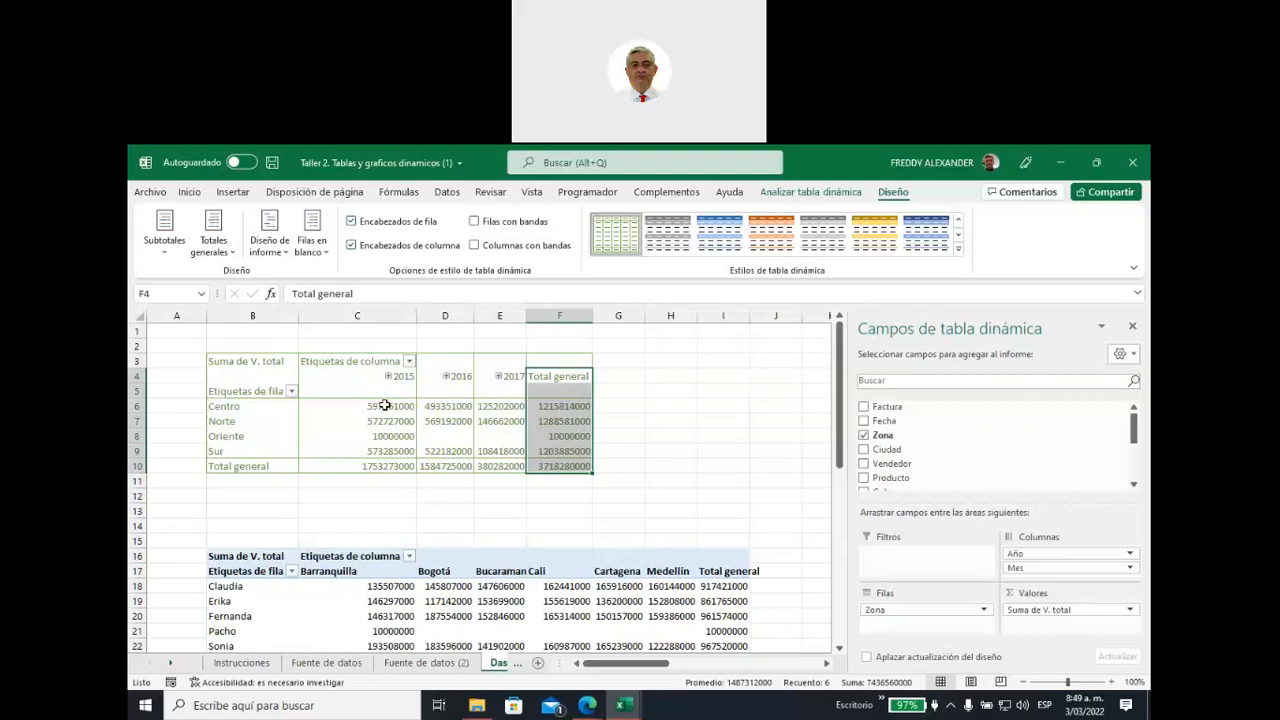
pyautogui.moveTo(346, 402); pyautogui.dragTo(493, 410)
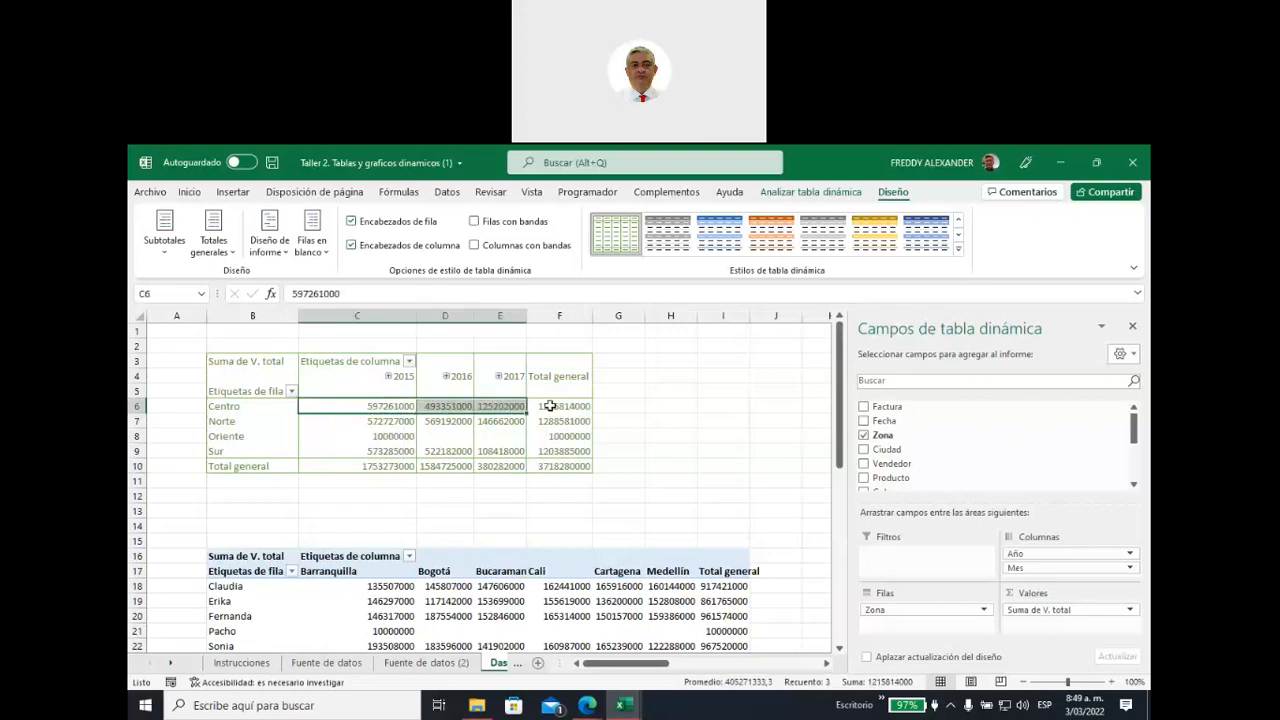
pyautogui.click(571, 407)
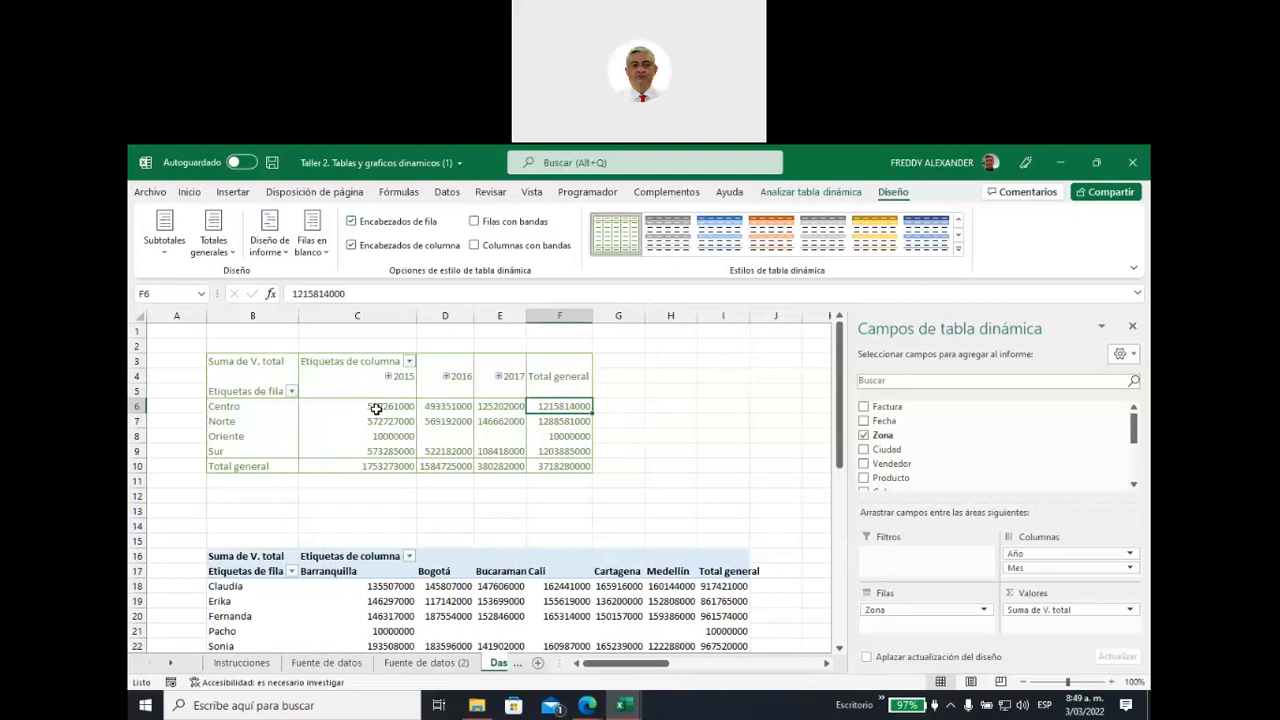
pyautogui.moveTo(377, 407)
pyautogui.moveTo(377, 407); pyautogui.dragTo(378, 455)
pyautogui.click(372, 465)
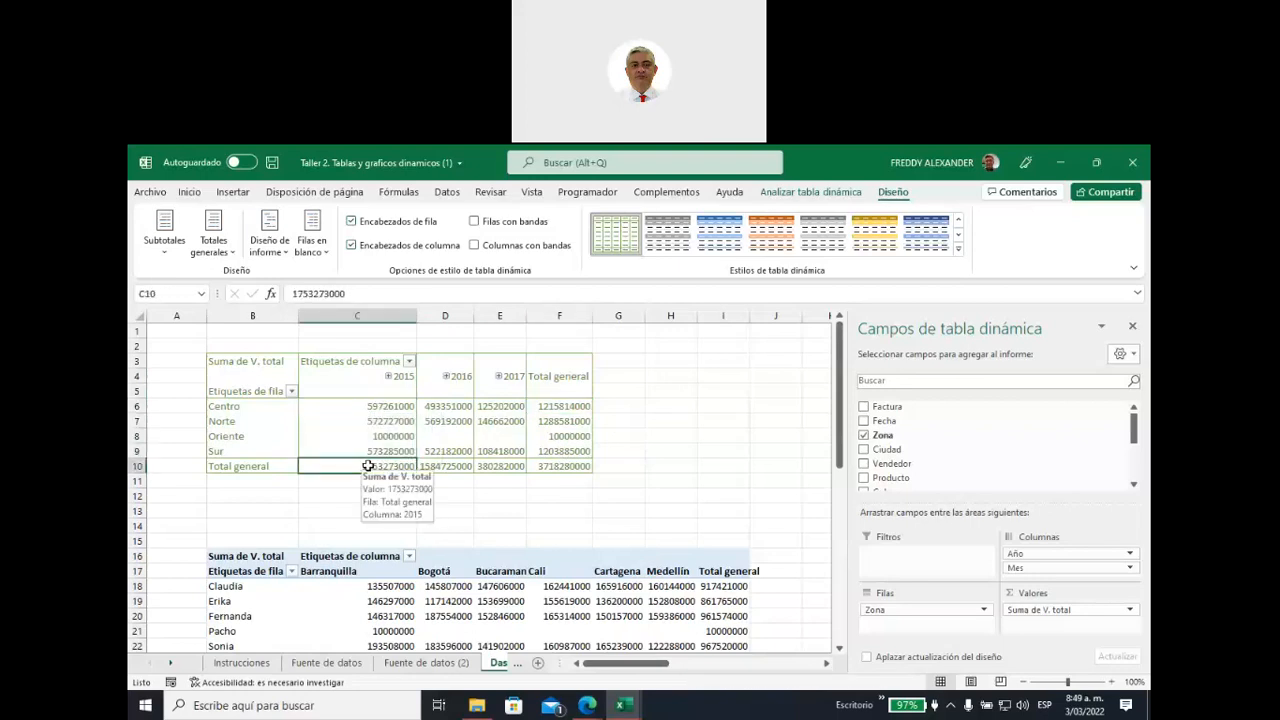
pyautogui.click(664, 421)
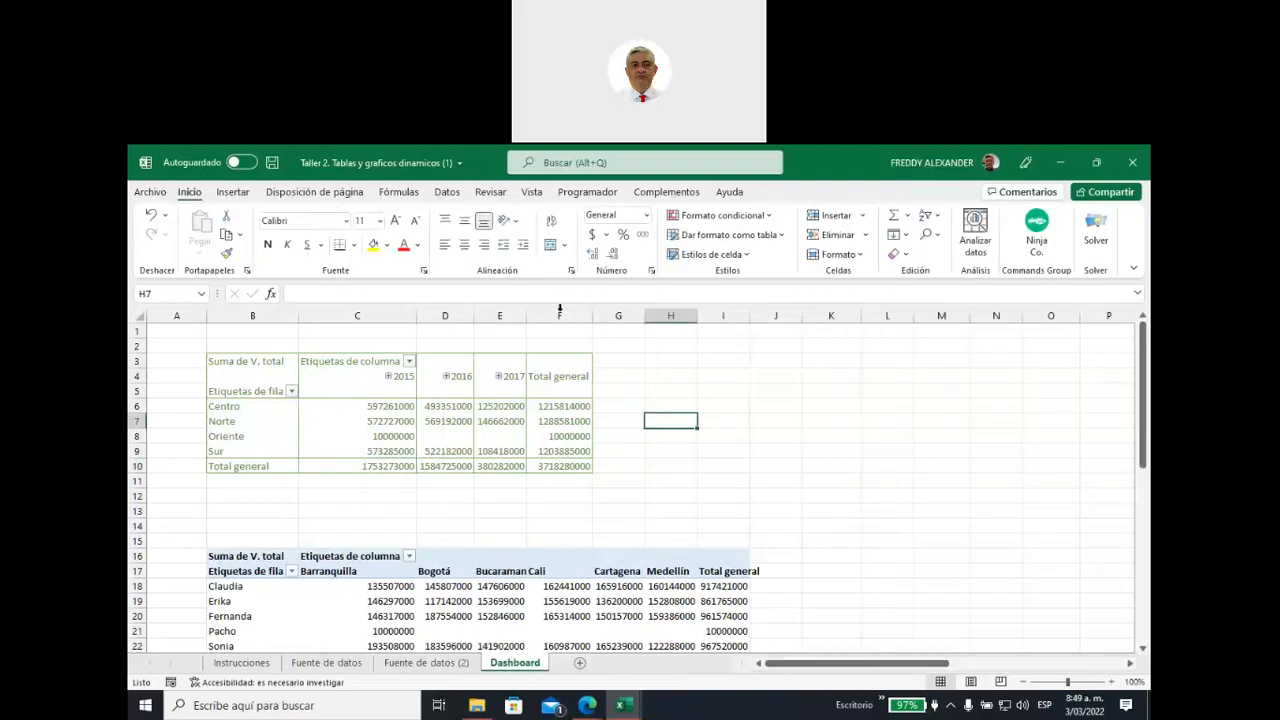
pyautogui.click(557, 369)
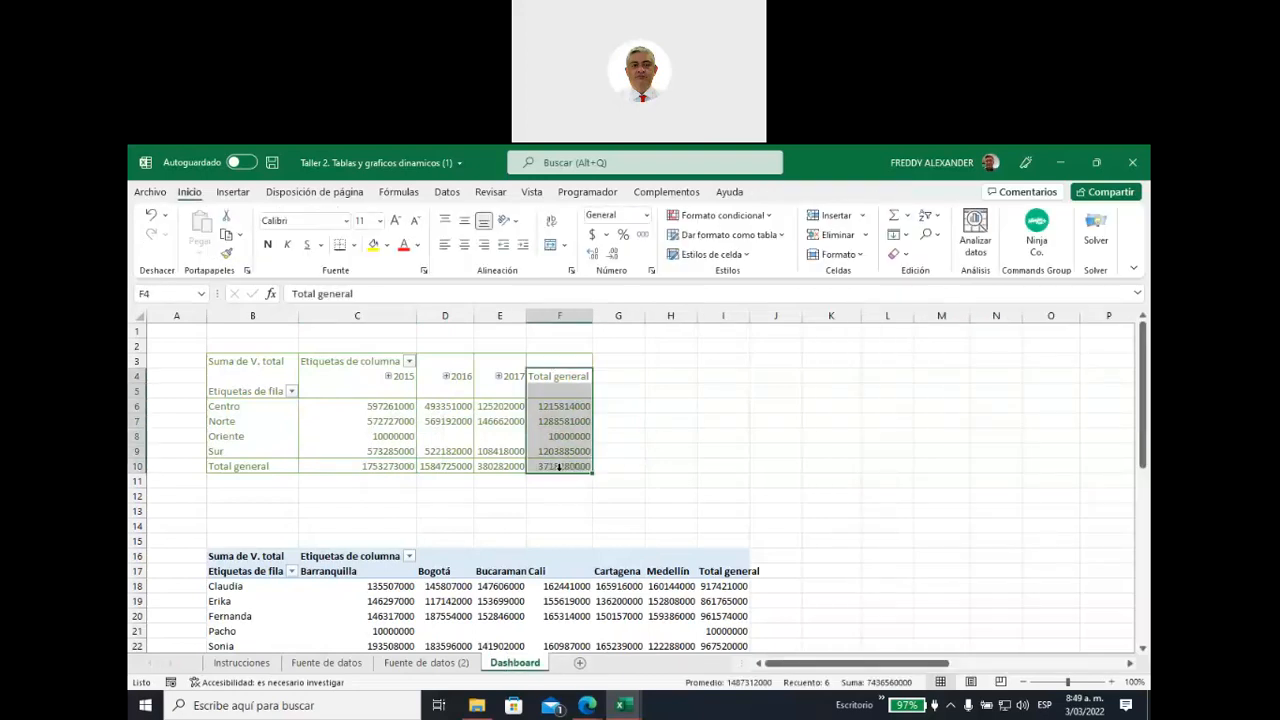
# Turn off grand totals for rows and columns in the zone-by-year pivot table and check the emptied row and column
pyautogui.moveTo(257, 467); pyautogui.dragTo(569, 463)
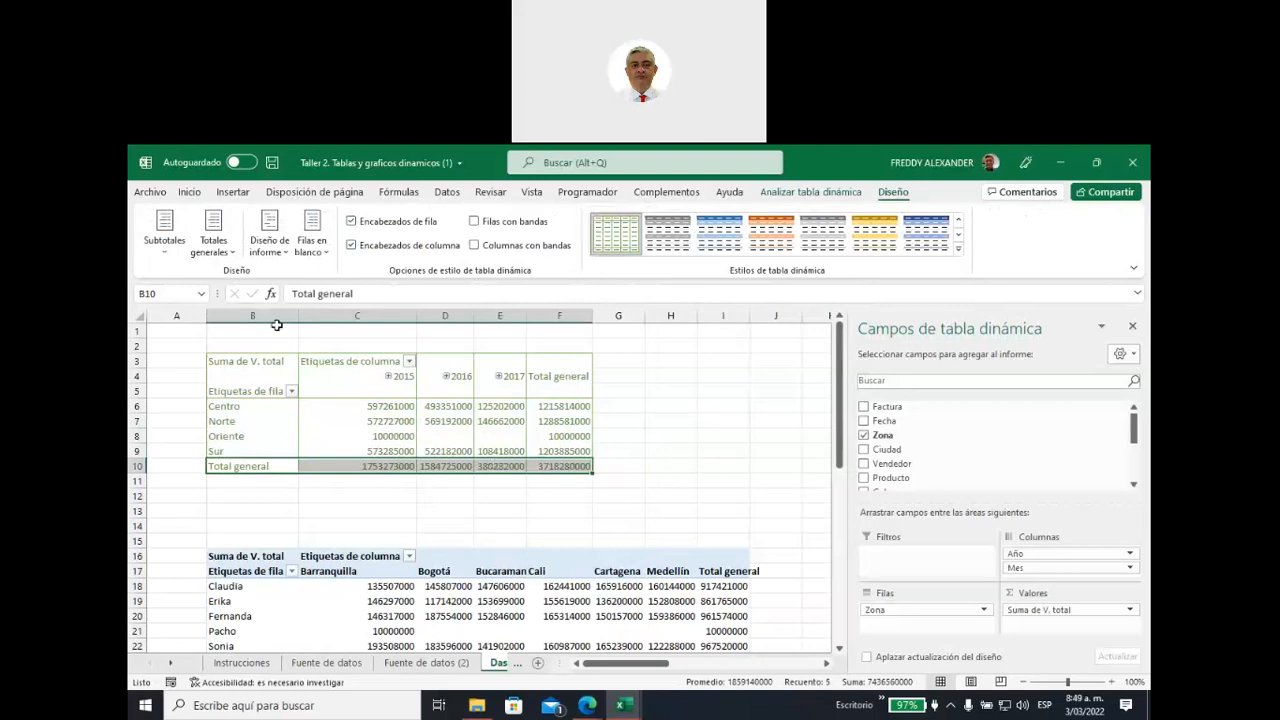
pyautogui.click(236, 258)
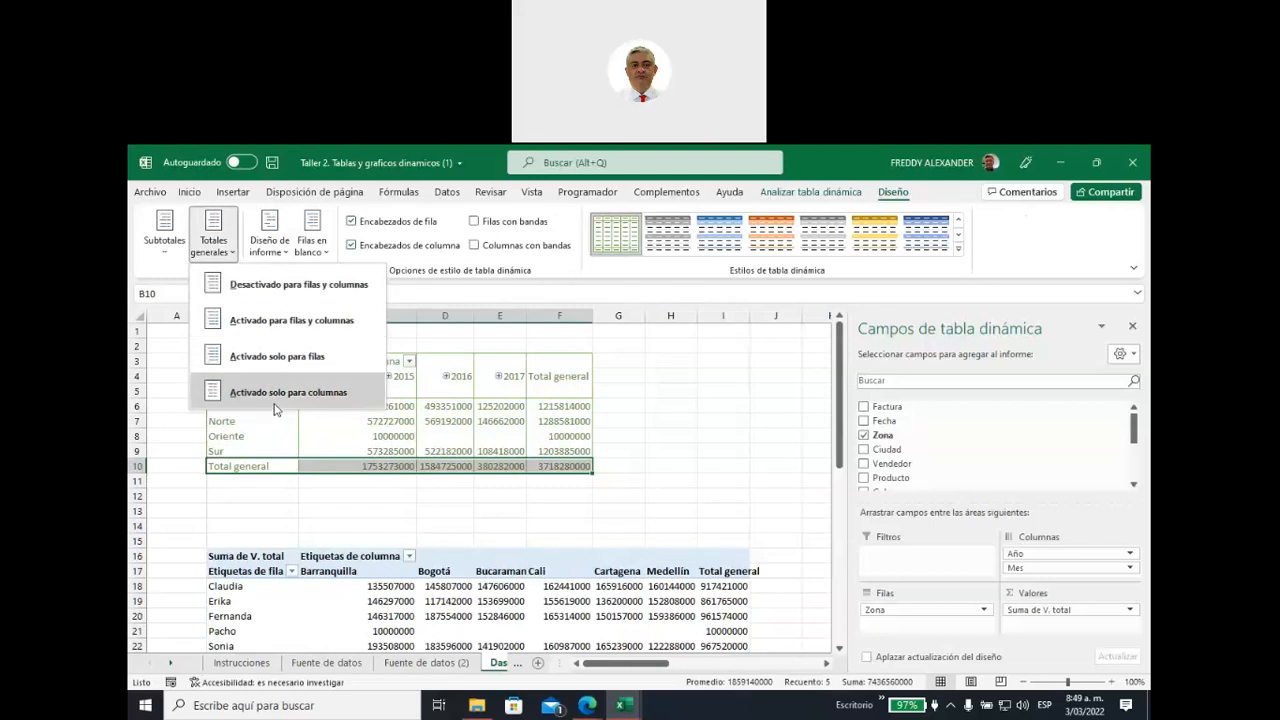
pyautogui.click(298, 285)
pyautogui.click(660, 391)
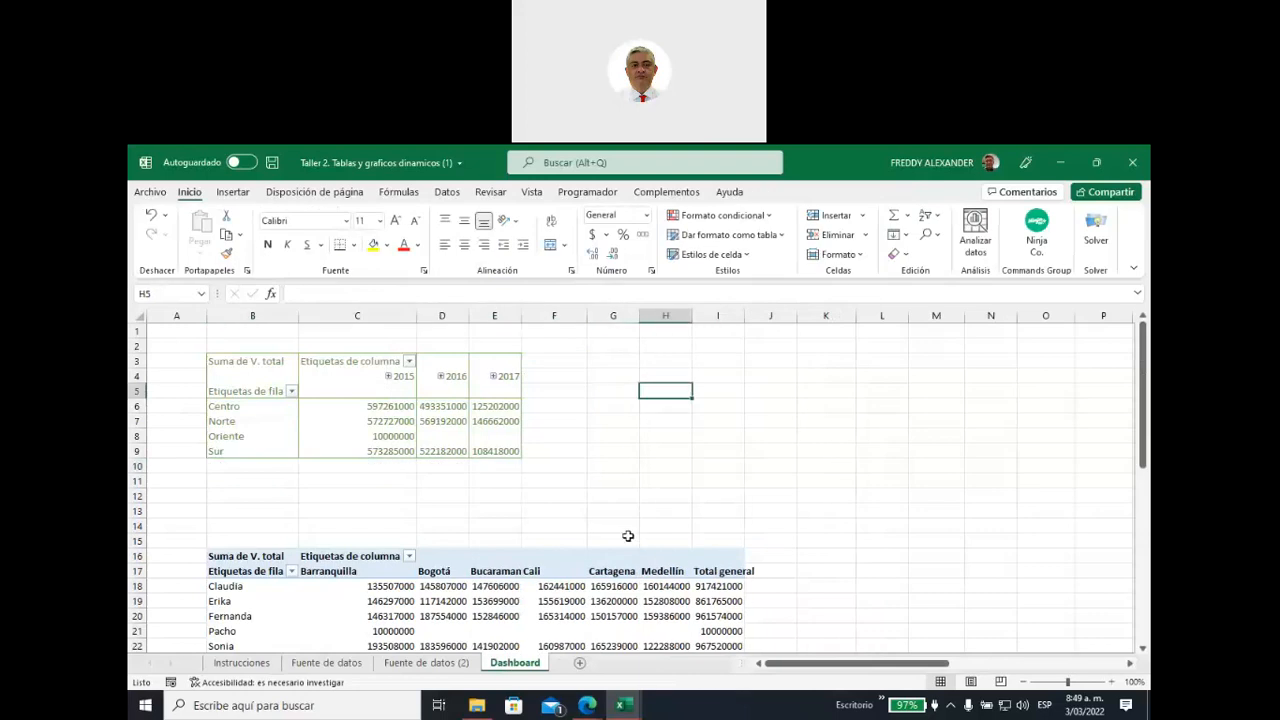
pyautogui.moveTo(545, 363); pyautogui.dragTo(540, 466)
pyautogui.moveTo(210, 466); pyautogui.dragTo(540, 468)
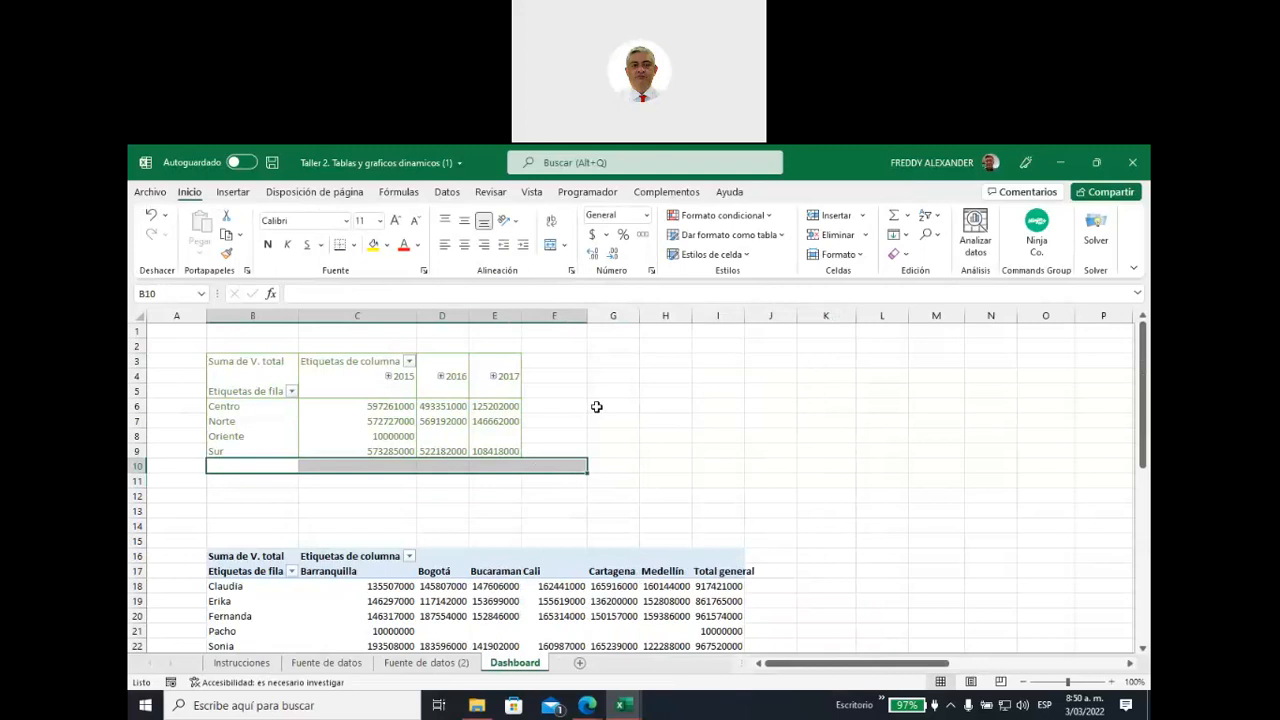
# Enable grand totals for columns only in the zone-by-year pivot table and check its Total general row
pyautogui.click(365, 410)
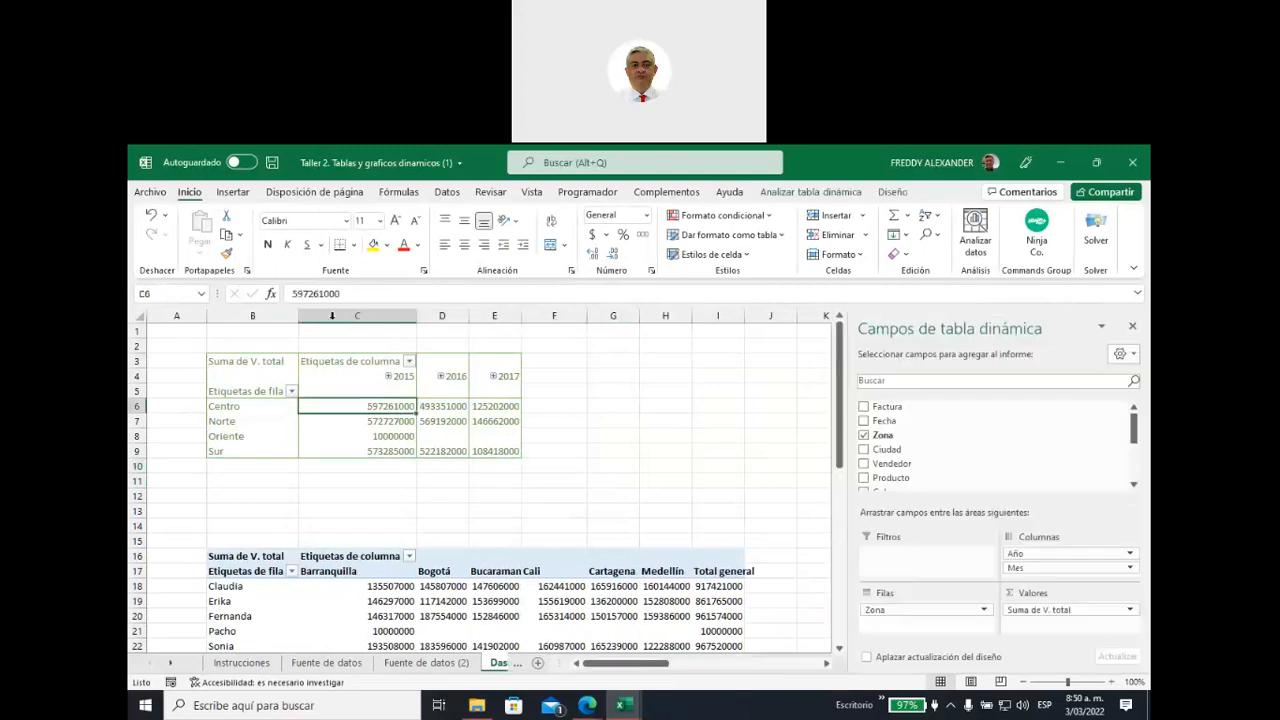
pyautogui.click(893, 192)
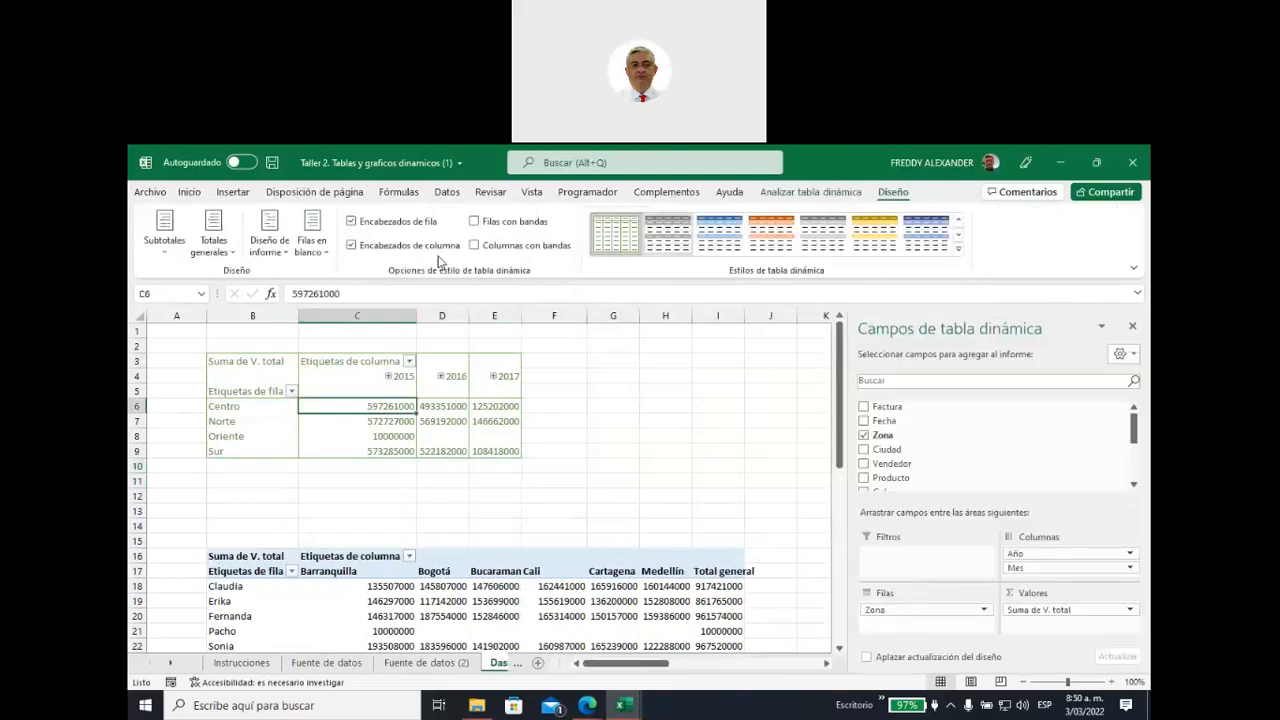
pyautogui.click(213, 240)
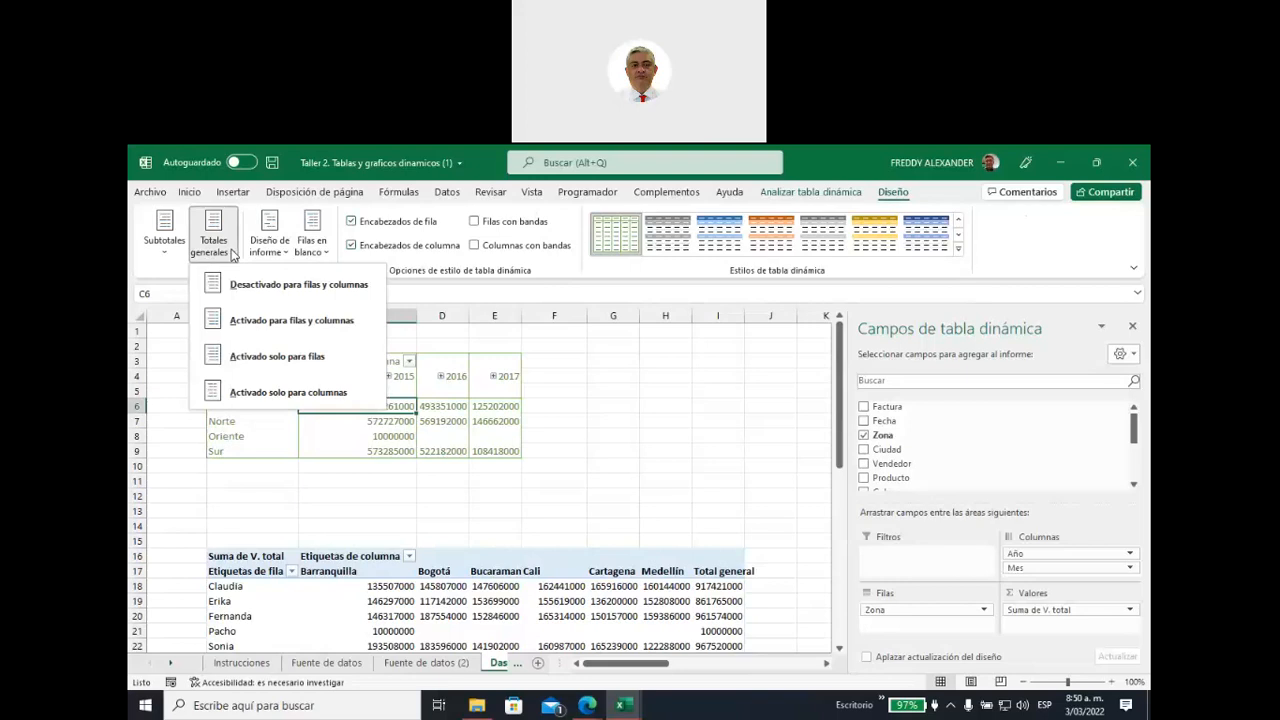
pyautogui.click(244, 399)
pyautogui.click(654, 440)
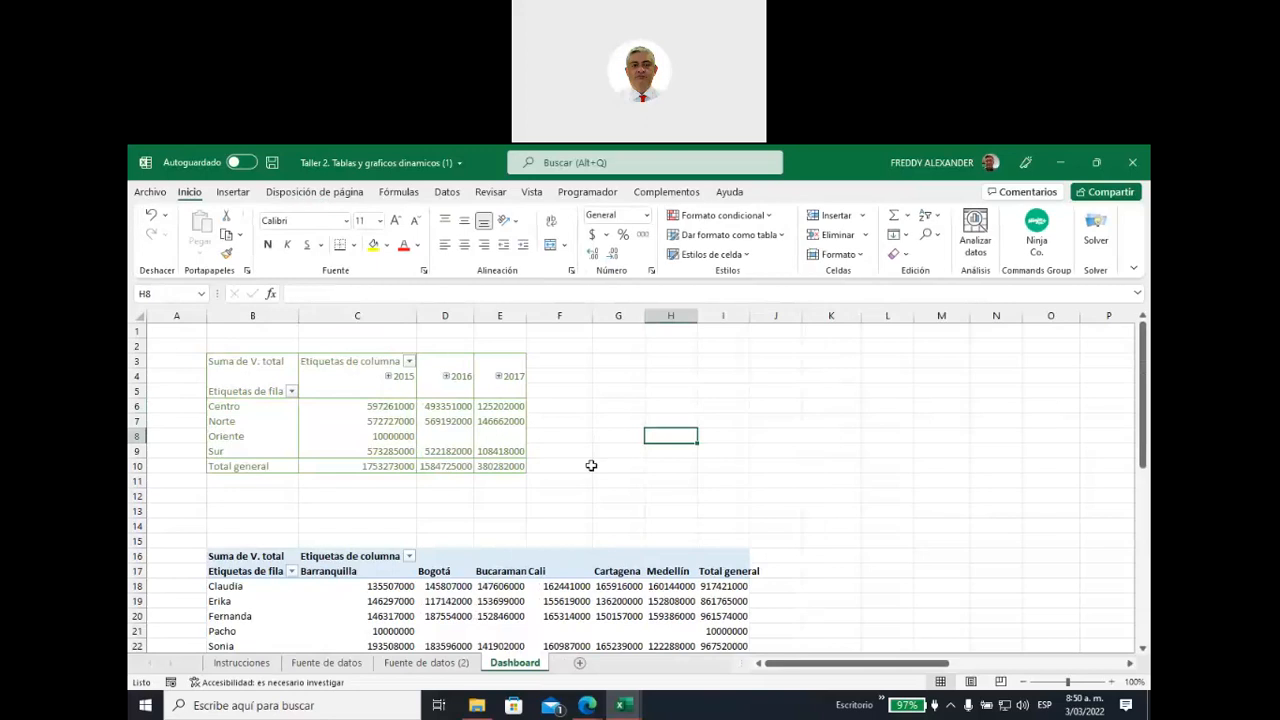
pyautogui.moveTo(267, 465); pyautogui.dragTo(526, 466)
pyautogui.click(578, 443)
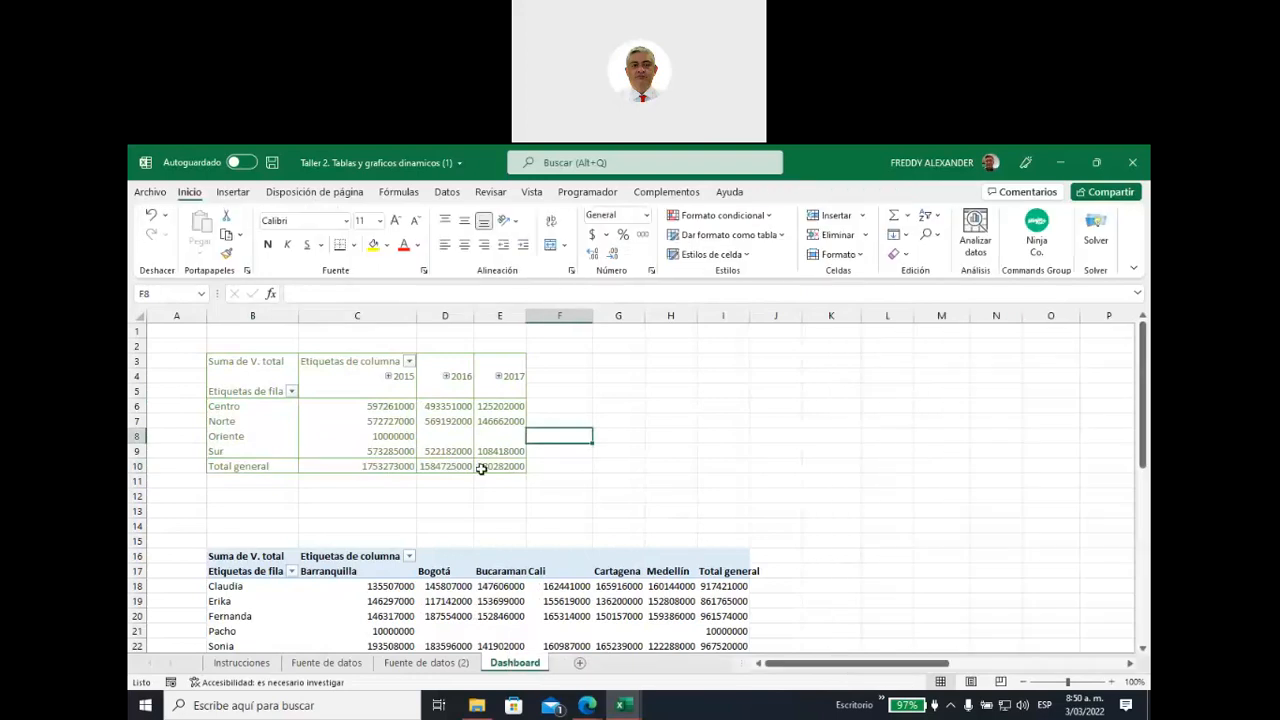
# Set the zone-by-year pivot table's grand totals to Desactivado para filas y columnas
pyautogui.moveTo(364, 467)
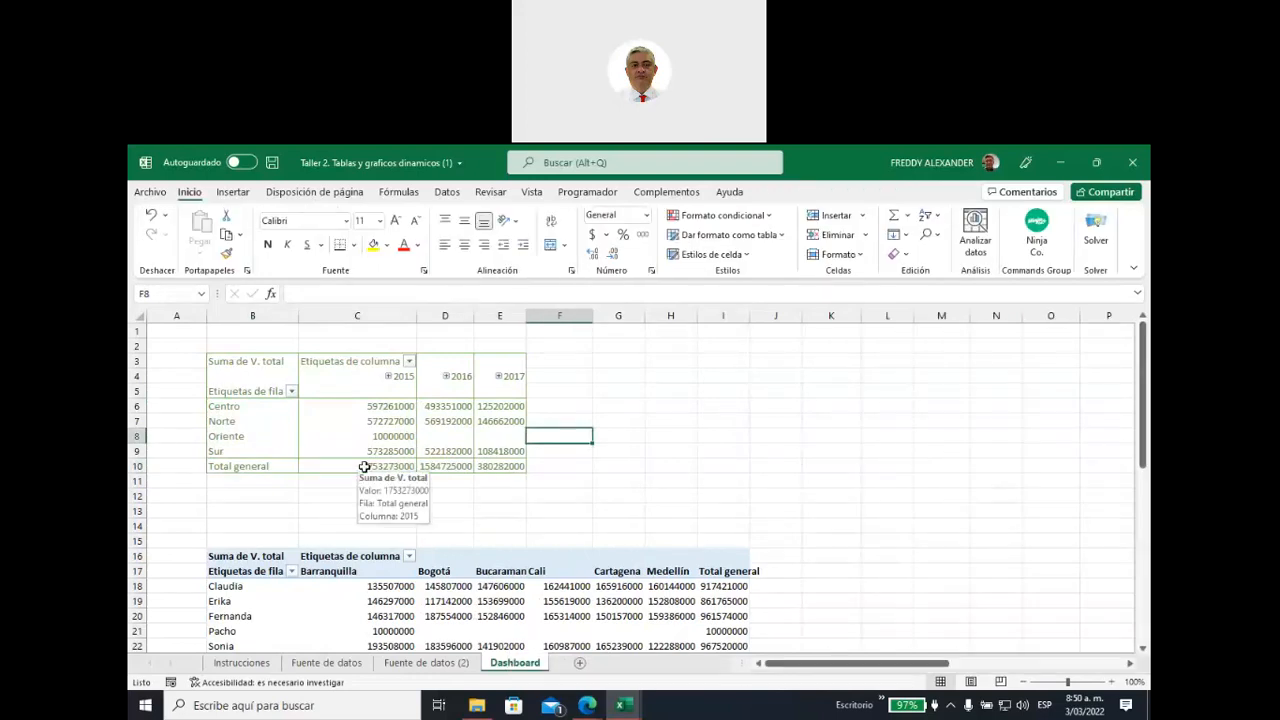
pyautogui.click(363, 439)
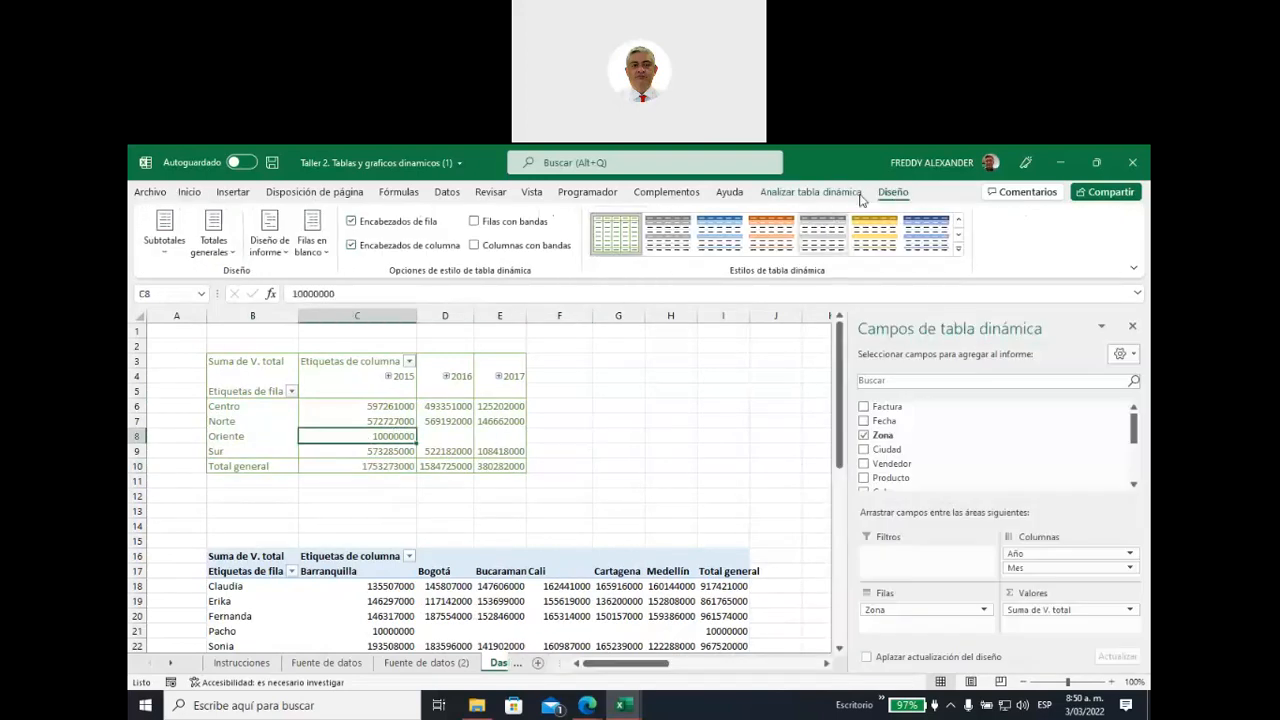
pyautogui.click(230, 250)
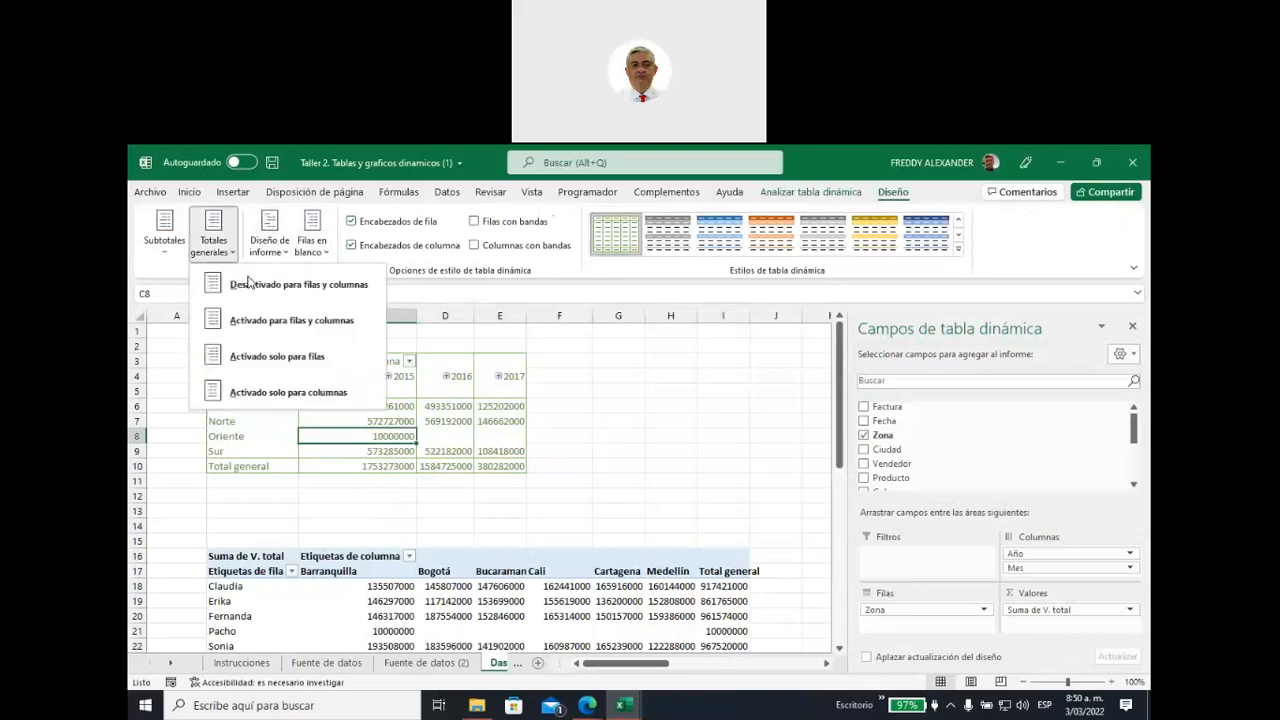
pyautogui.click(249, 283)
pyautogui.click(665, 405)
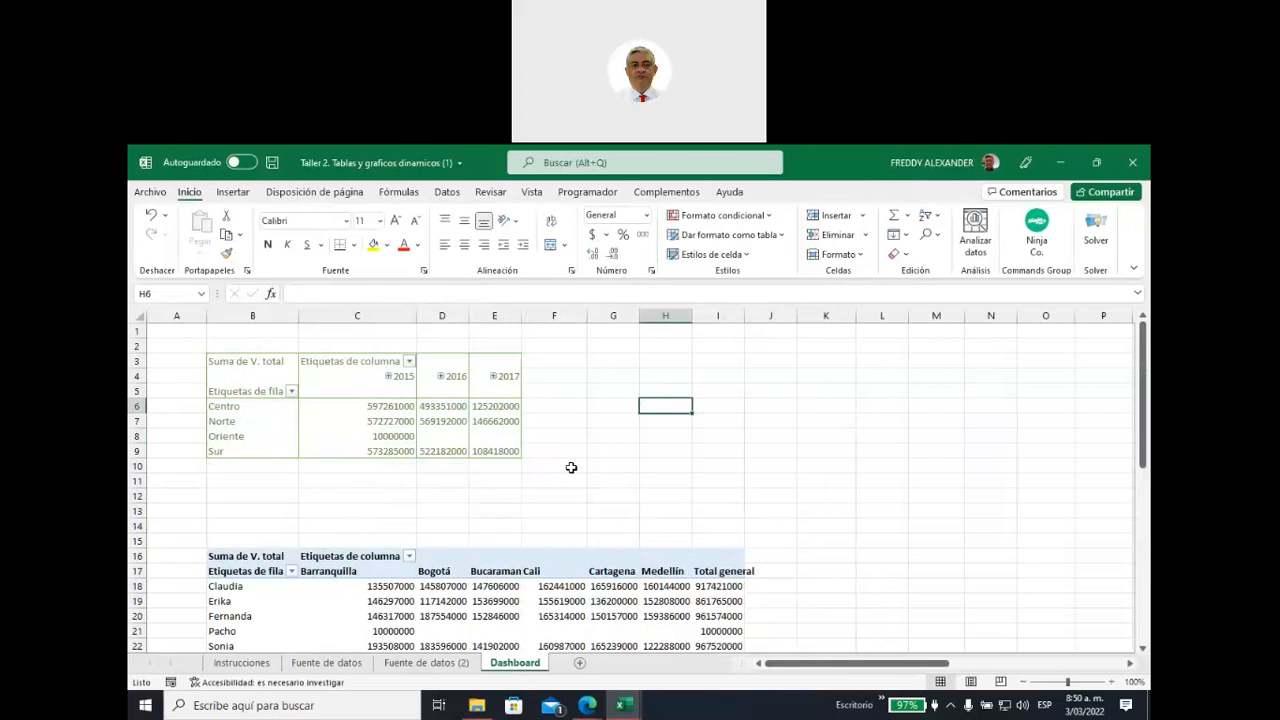
# Rename the row label header of the zone-by-year pivot table to Zonas de venta
pyautogui.click(232, 392)
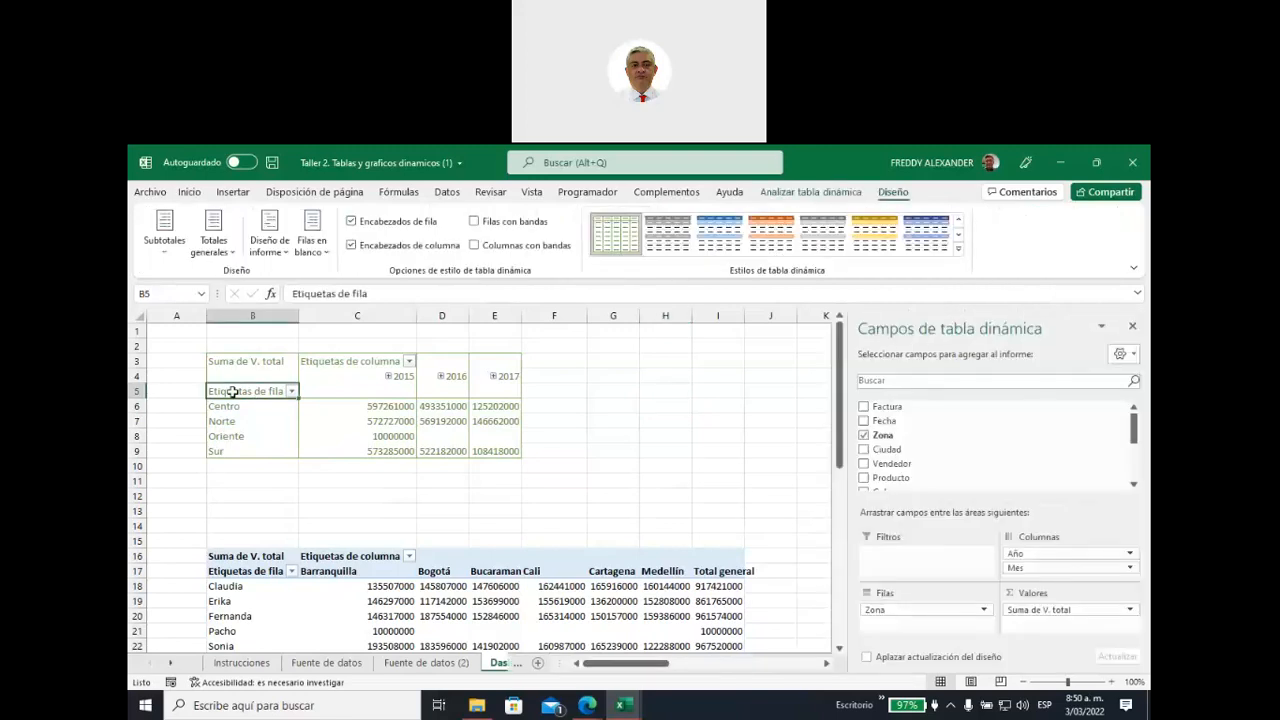
pyautogui.tripleClick(380, 293)
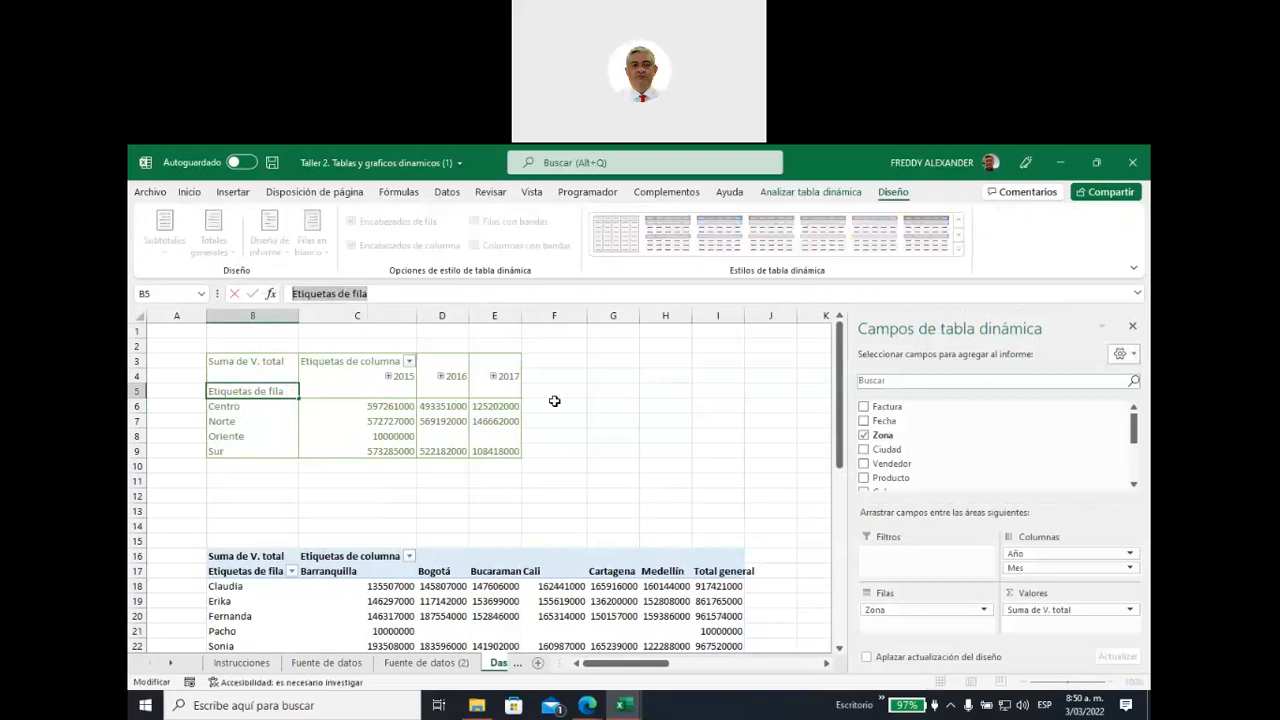
pyautogui.write('Zonas')
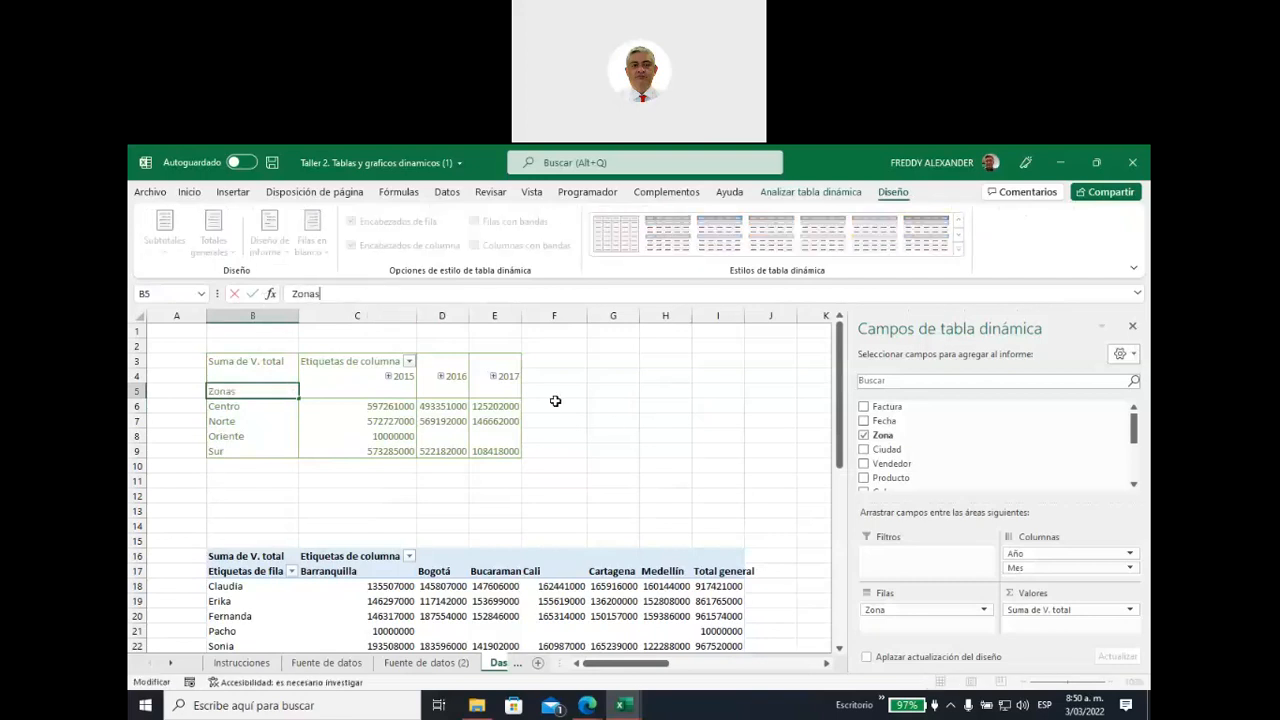
pyautogui.click(614, 425)
pyautogui.click(232, 399)
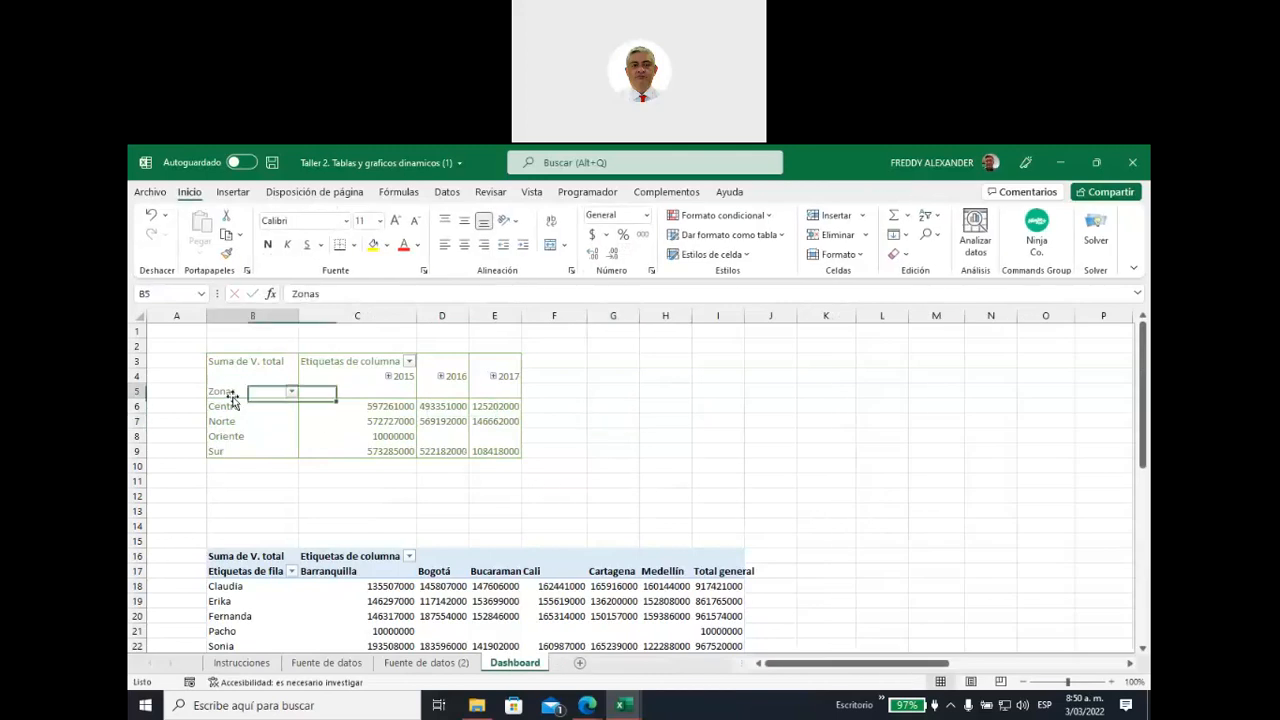
pyautogui.click(337, 293)
pyautogui.write('de v')
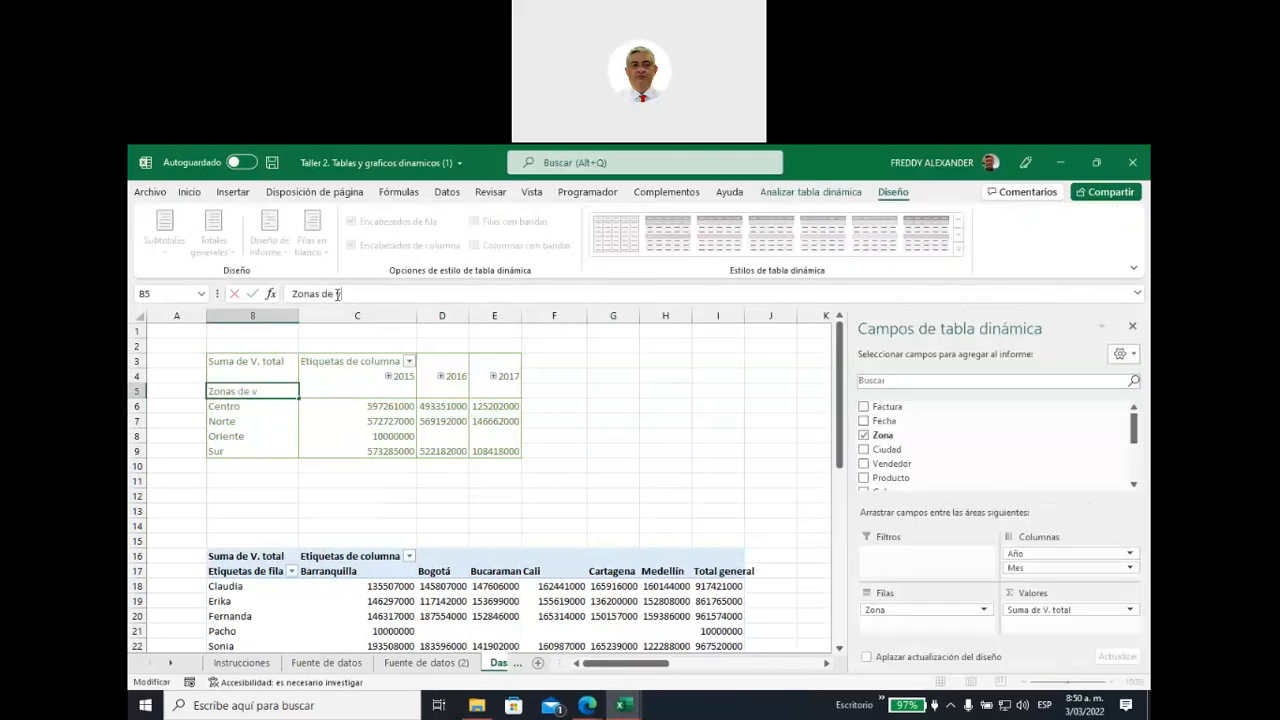
pyautogui.write('aenta')
pyautogui.click(665, 421)
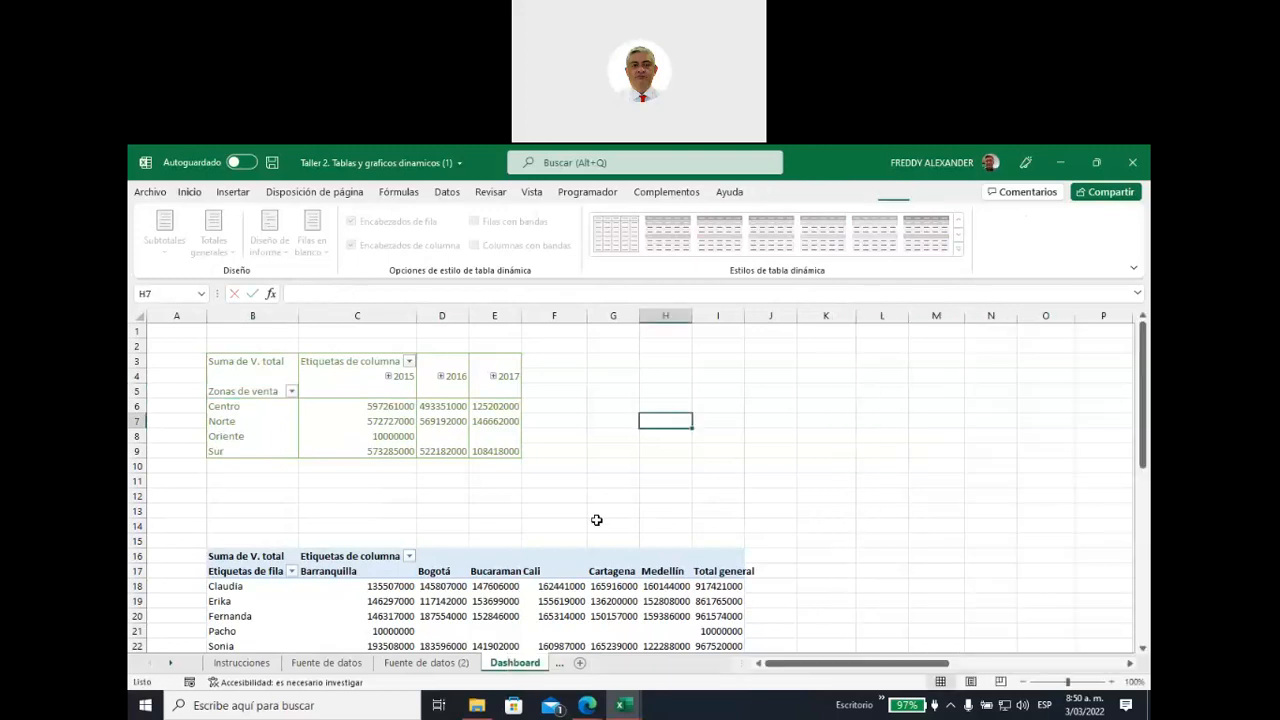
# Rename the column label header of the zone-by-year pivot table to Años and narrow column C to fit its values
pyautogui.click(352, 365)
pyautogui.write('Año')
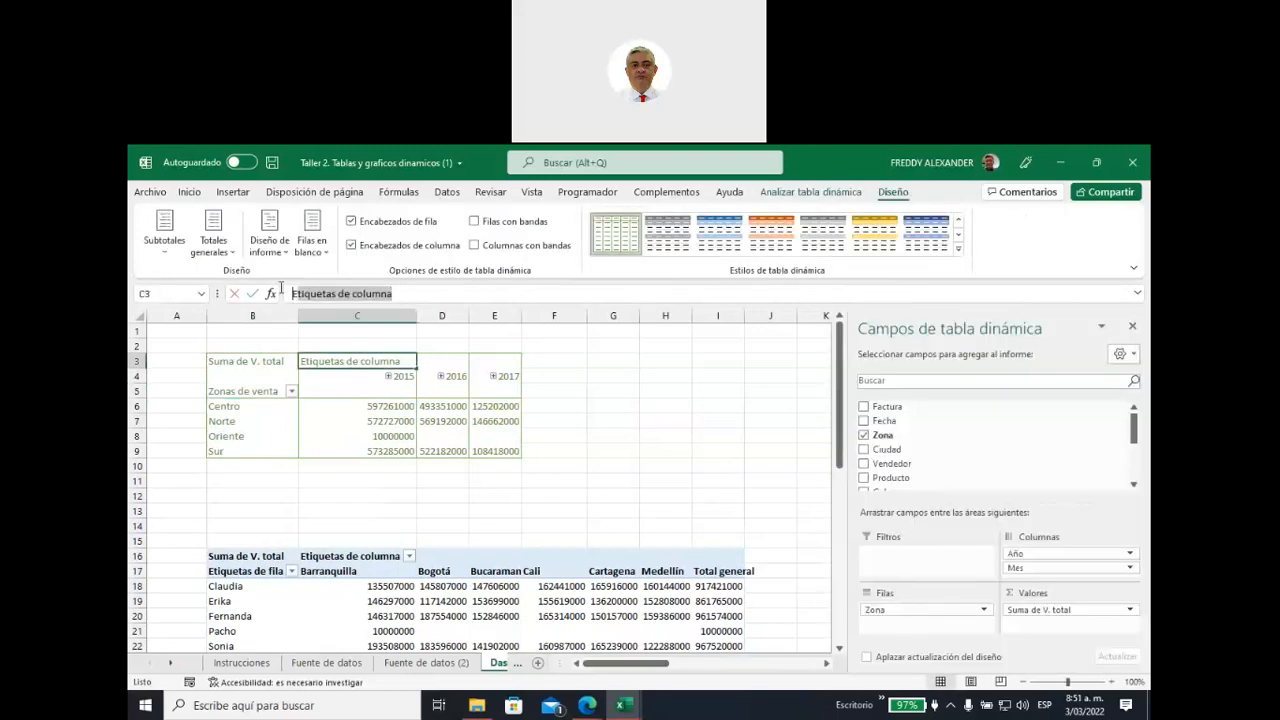
pyautogui.write('s')
pyautogui.click(643, 451)
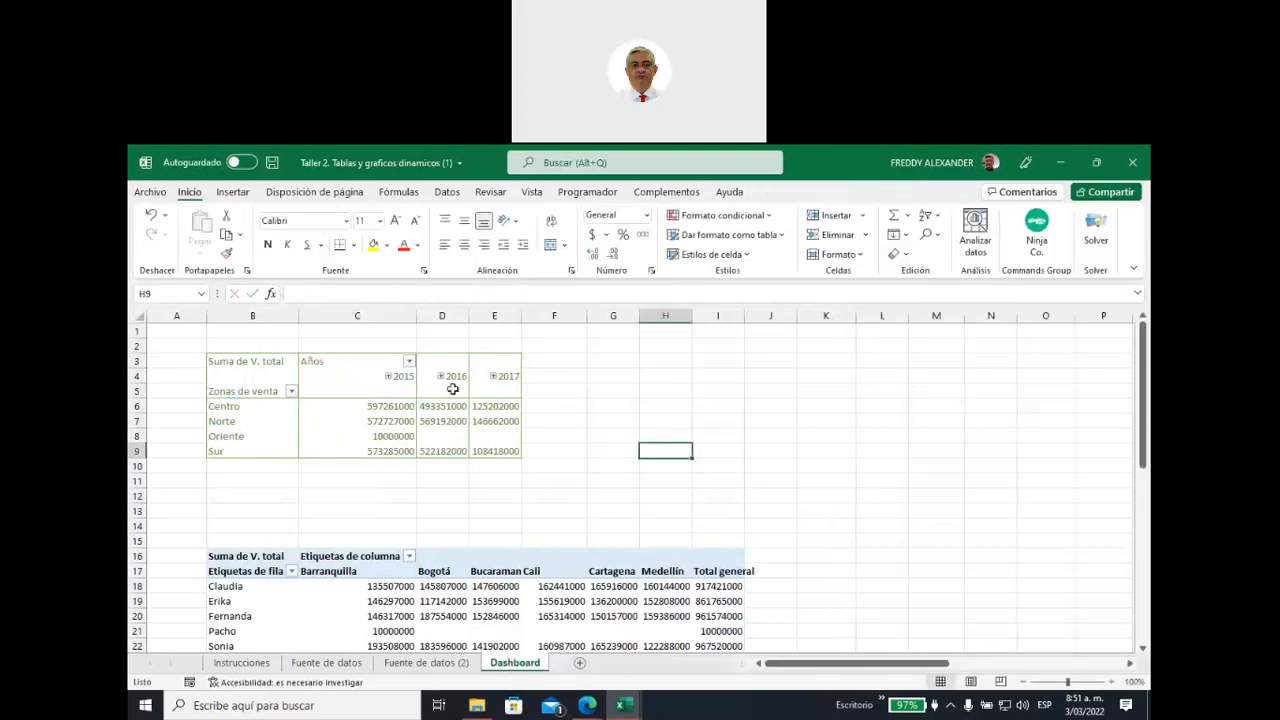
pyautogui.moveTo(416, 317); pyautogui.dragTo(387, 317)
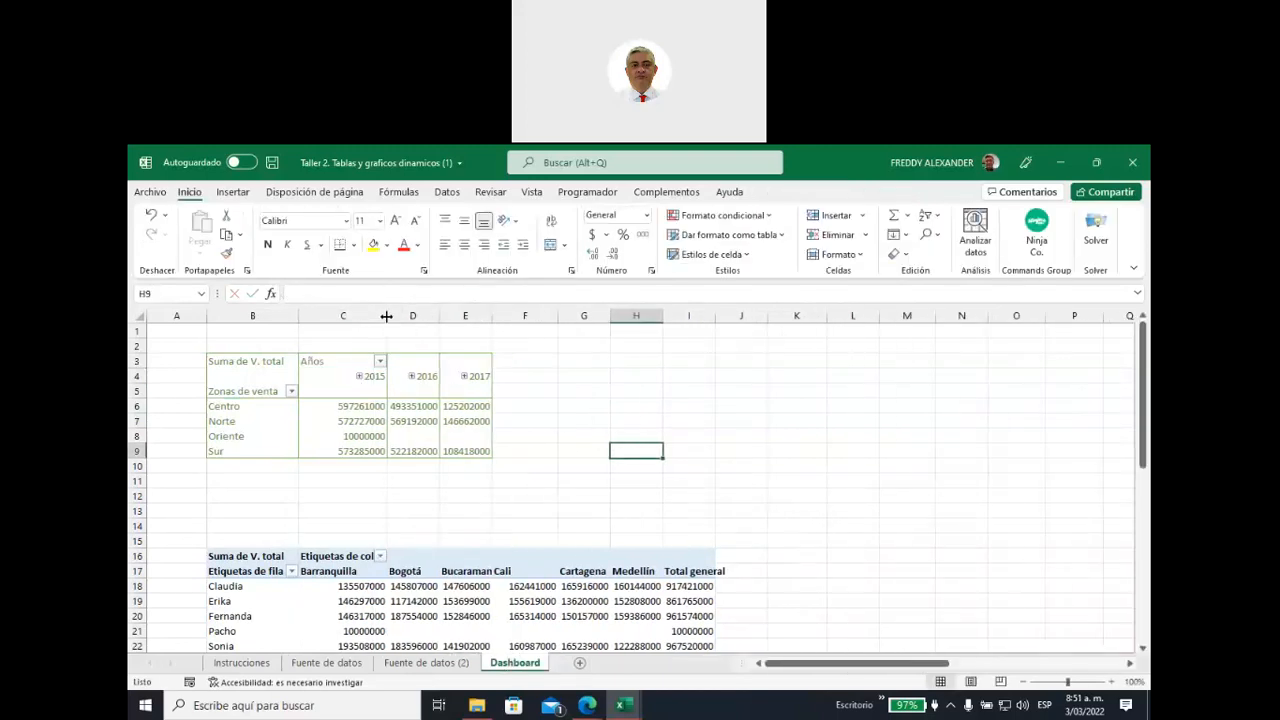
pyautogui.click(584, 438)
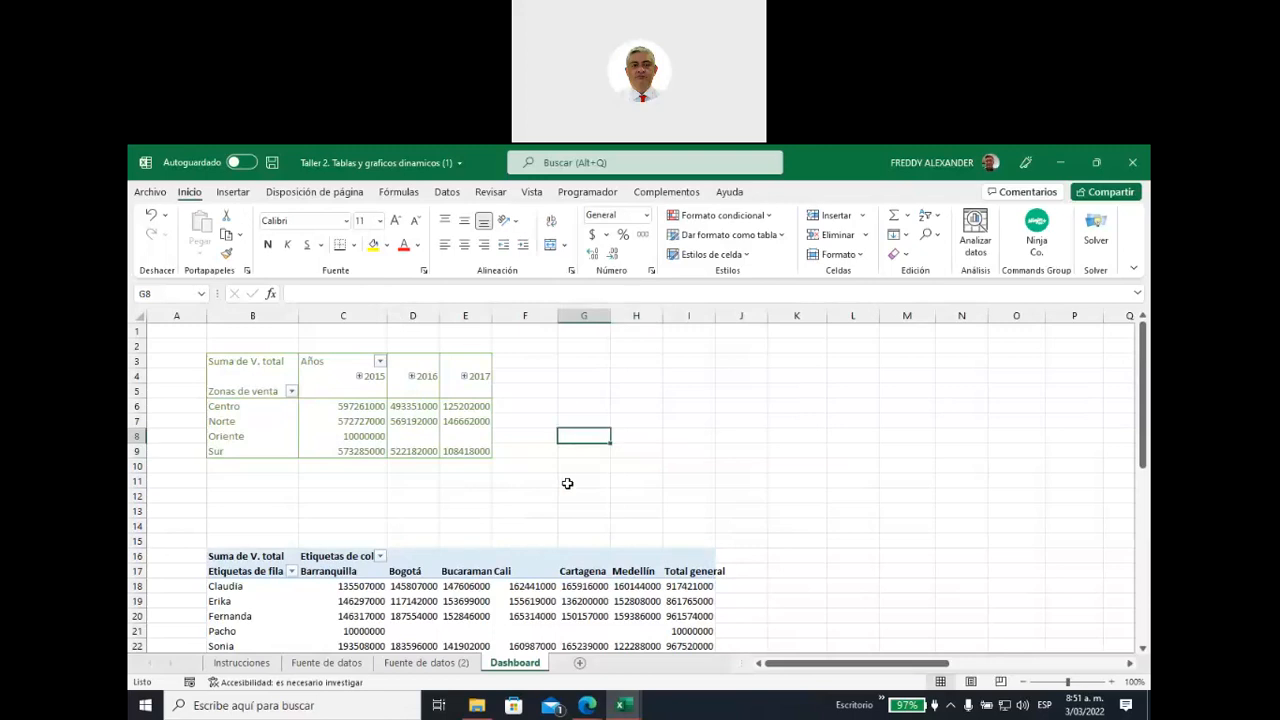
# Set the name of the zone-by-year pivot table to VentasAnualesXZona
pyautogui.moveTo(262, 374); pyautogui.dragTo(447, 452)
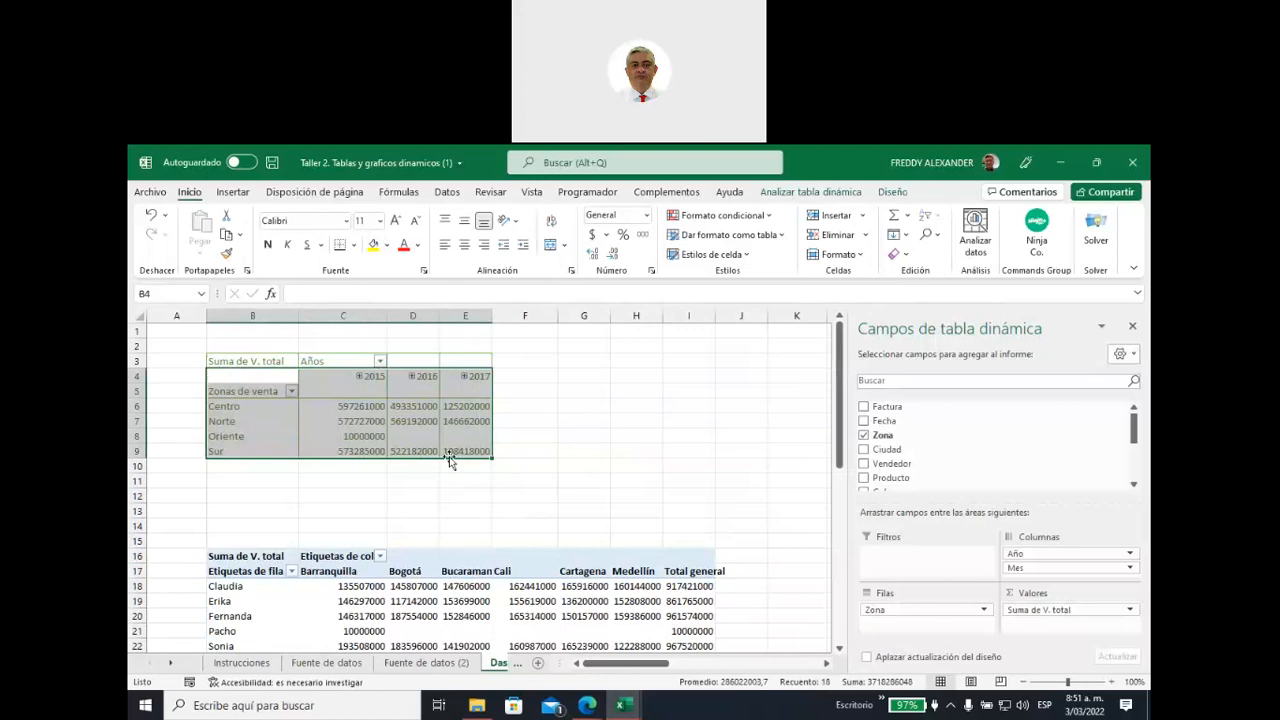
pyautogui.click(515, 436)
pyautogui.click(348, 420)
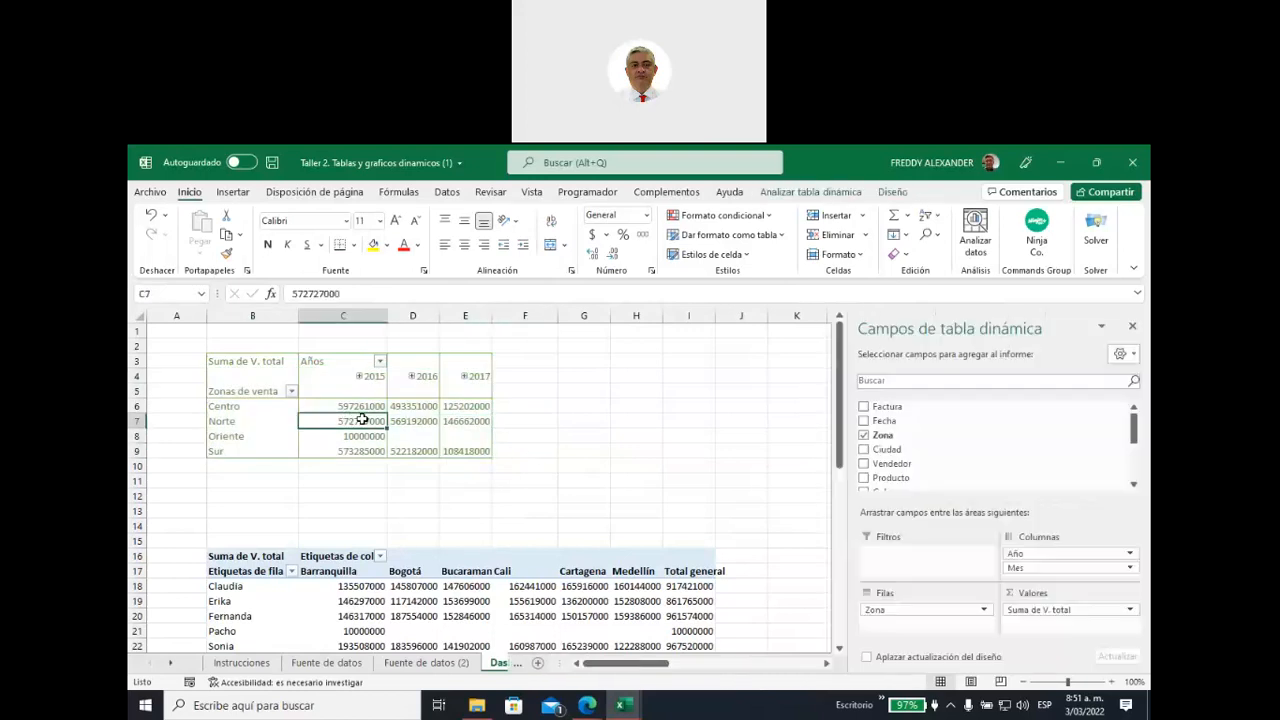
pyautogui.click(836, 193)
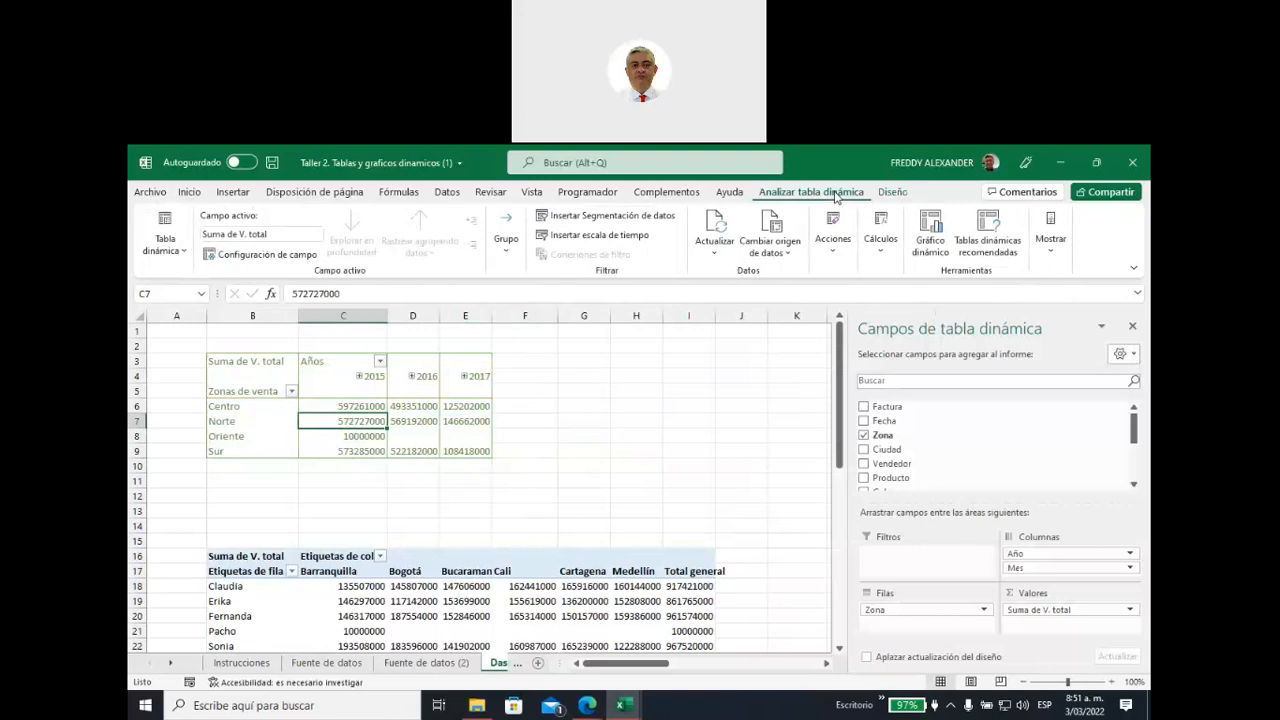
pyautogui.click(189, 262)
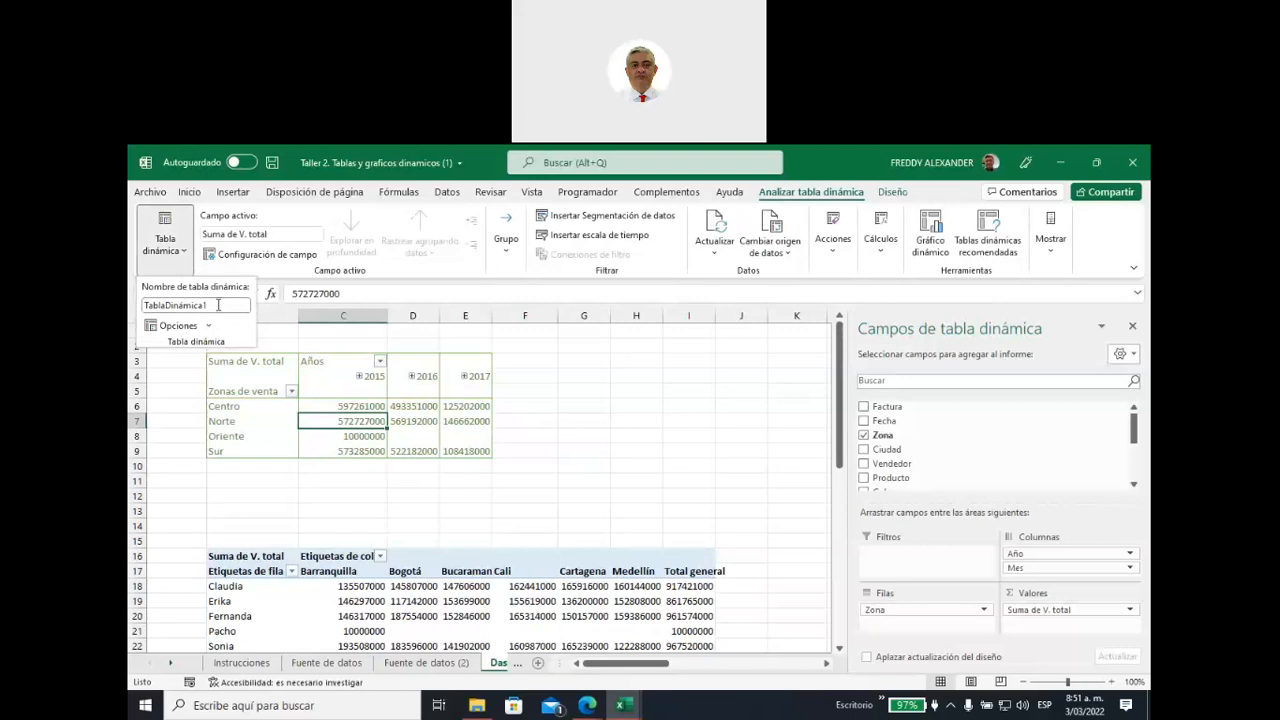
pyautogui.click(218, 305)
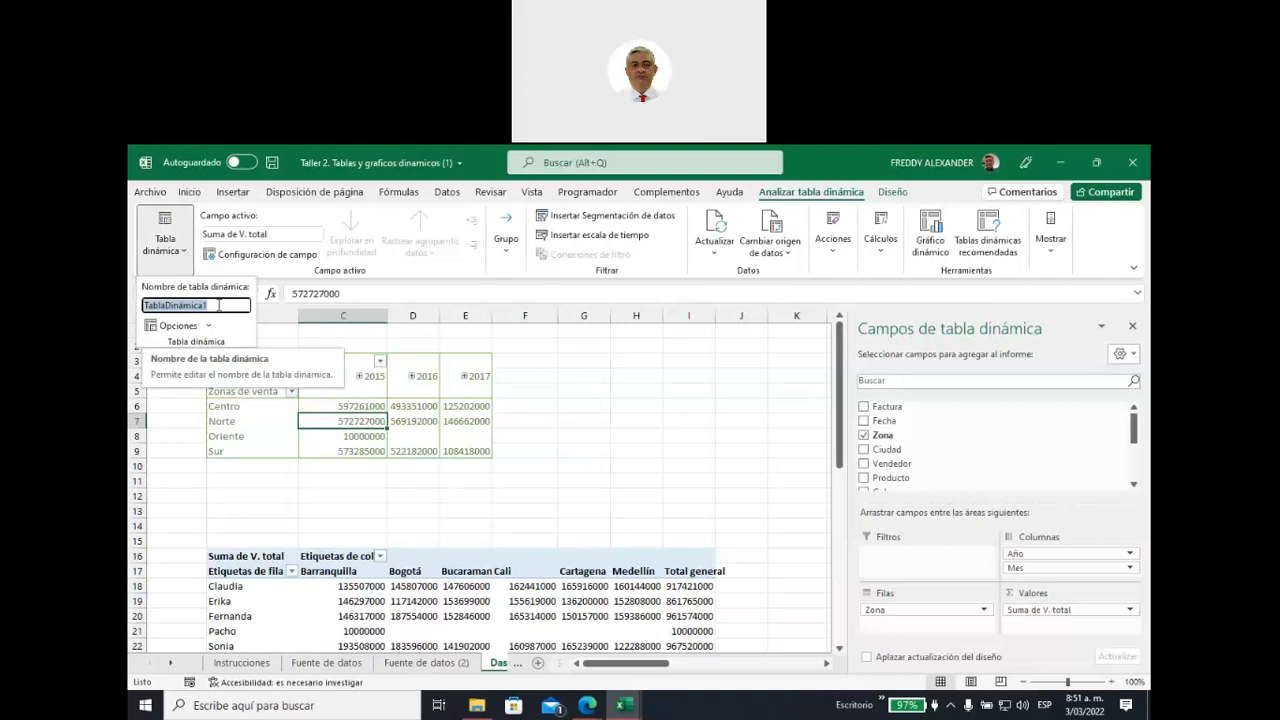
pyautogui.write('Ve')
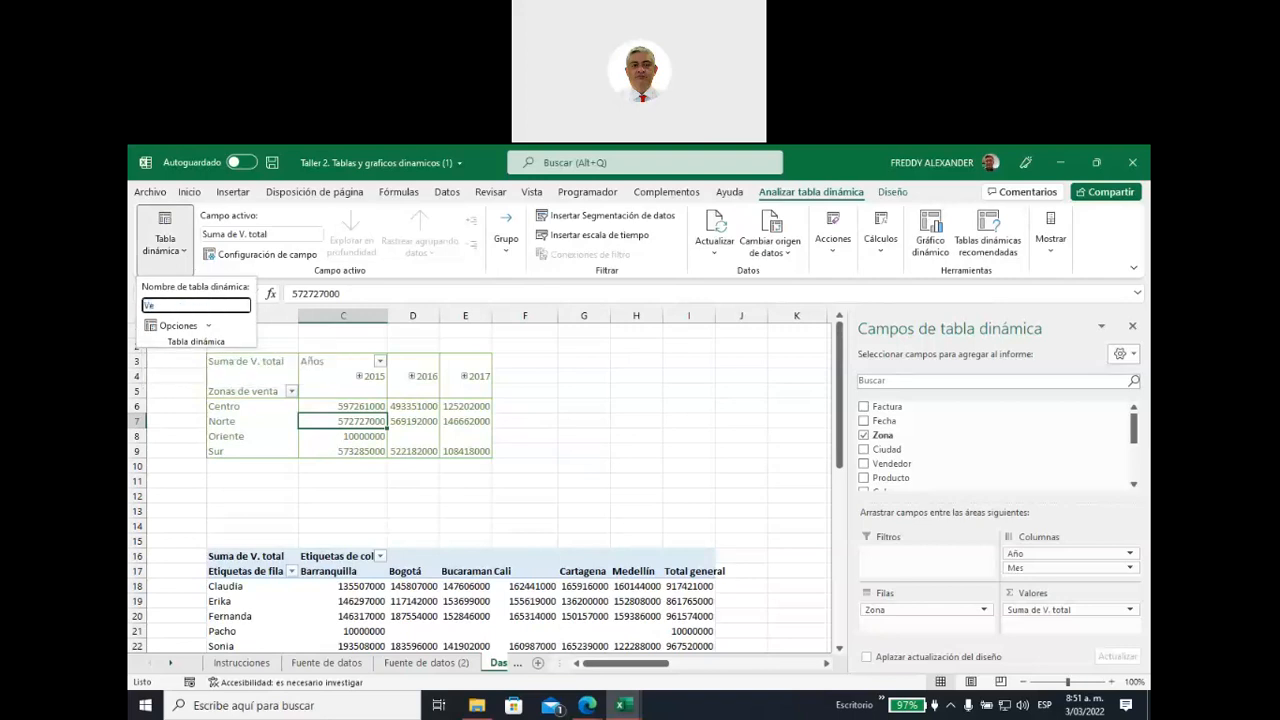
pyautogui.write('ntasAnualesXZona')
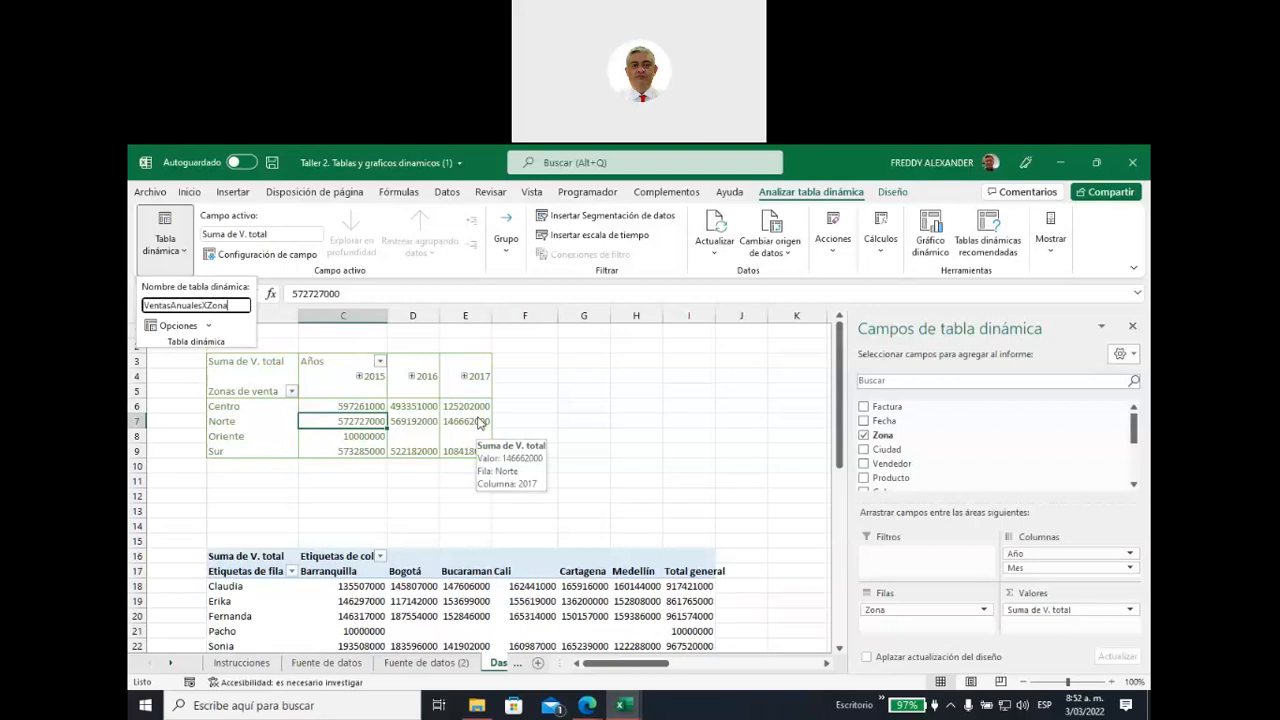
pyautogui.press('Return')
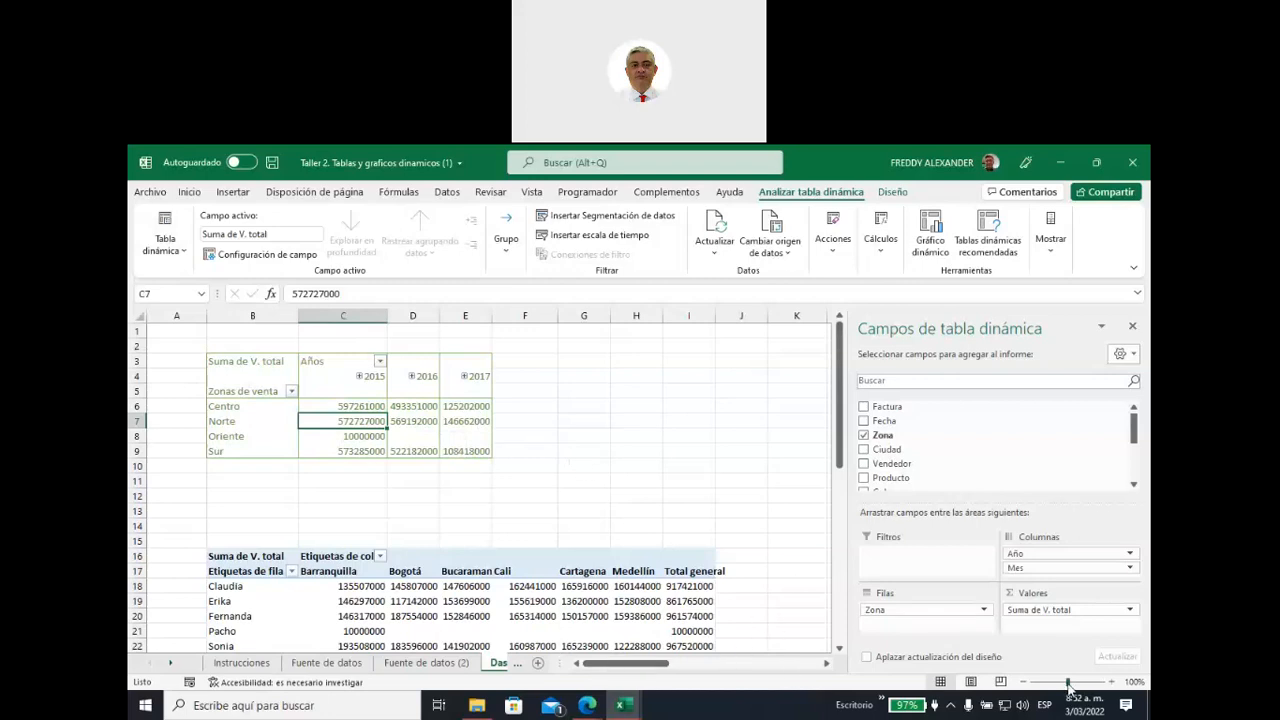
# Examine the Oriente row's 2016 and 2017 cells in the zone-by-year pivot table at a larger magnification
pyautogui.moveTo(1067, 682); pyautogui.dragTo(1067, 684)
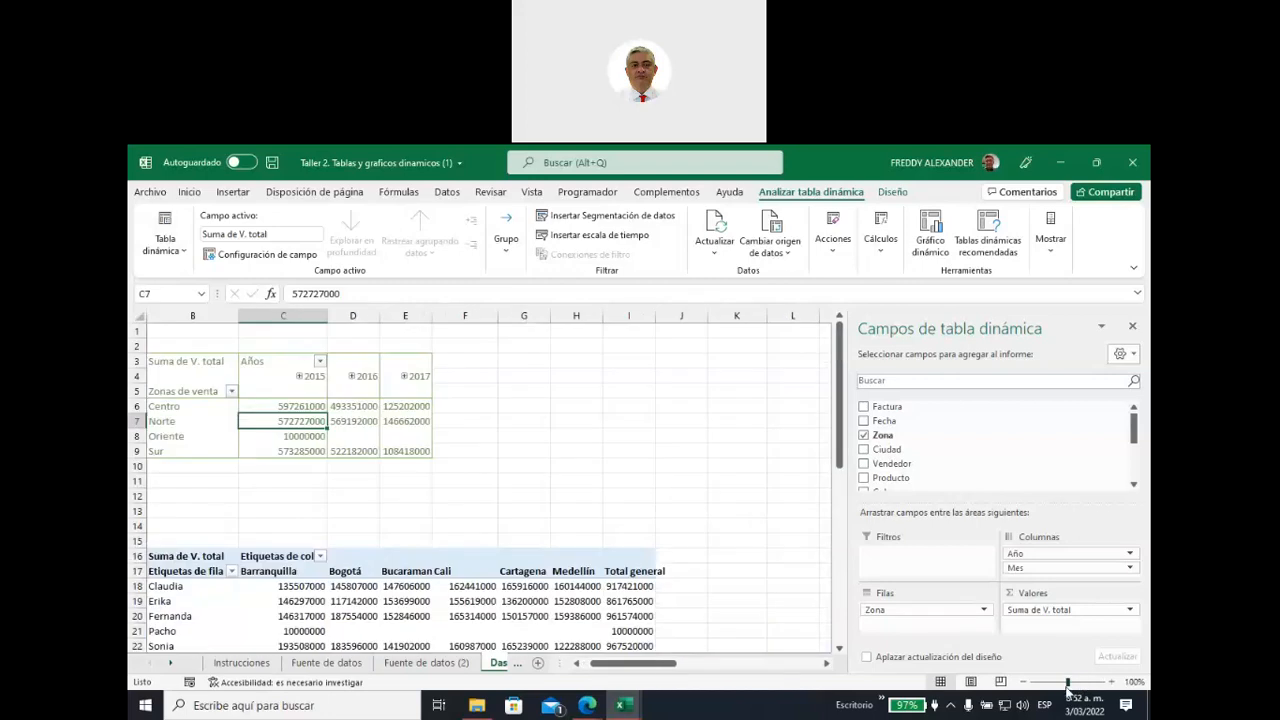
pyautogui.moveTo(620, 664); pyautogui.dragTo(585, 671)
pyautogui.click(522, 465)
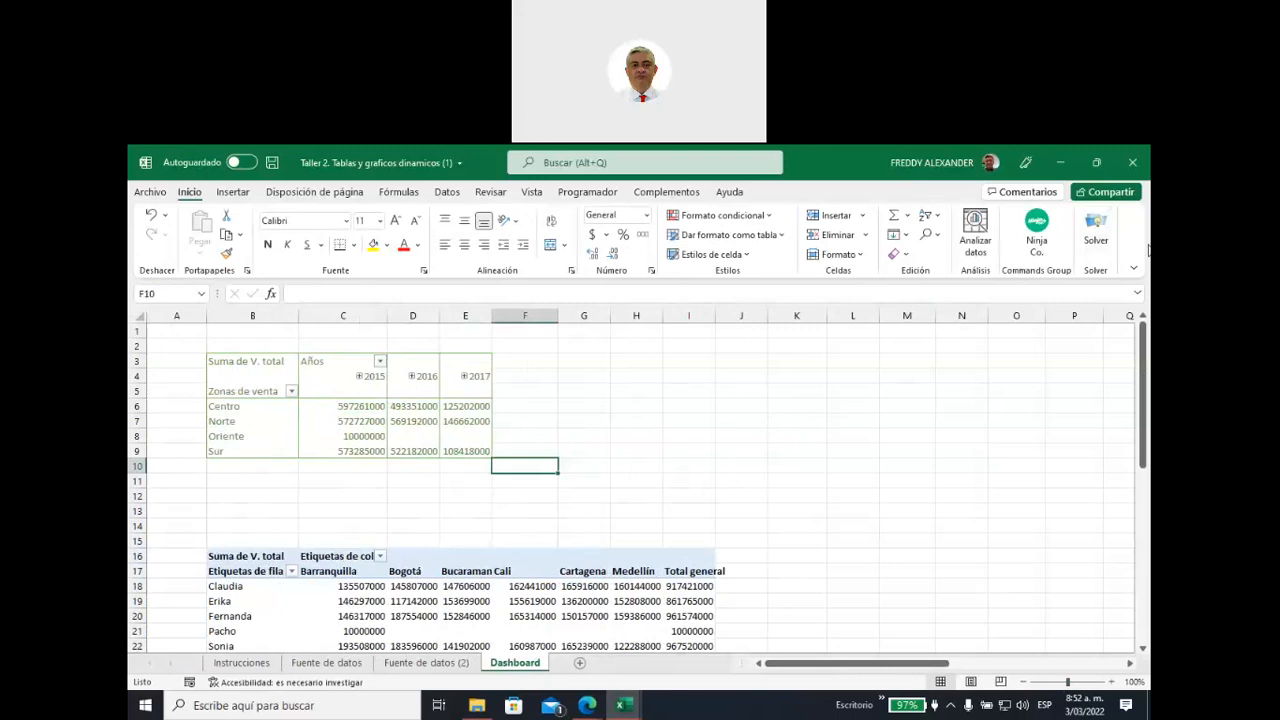
pyautogui.click(407, 436)
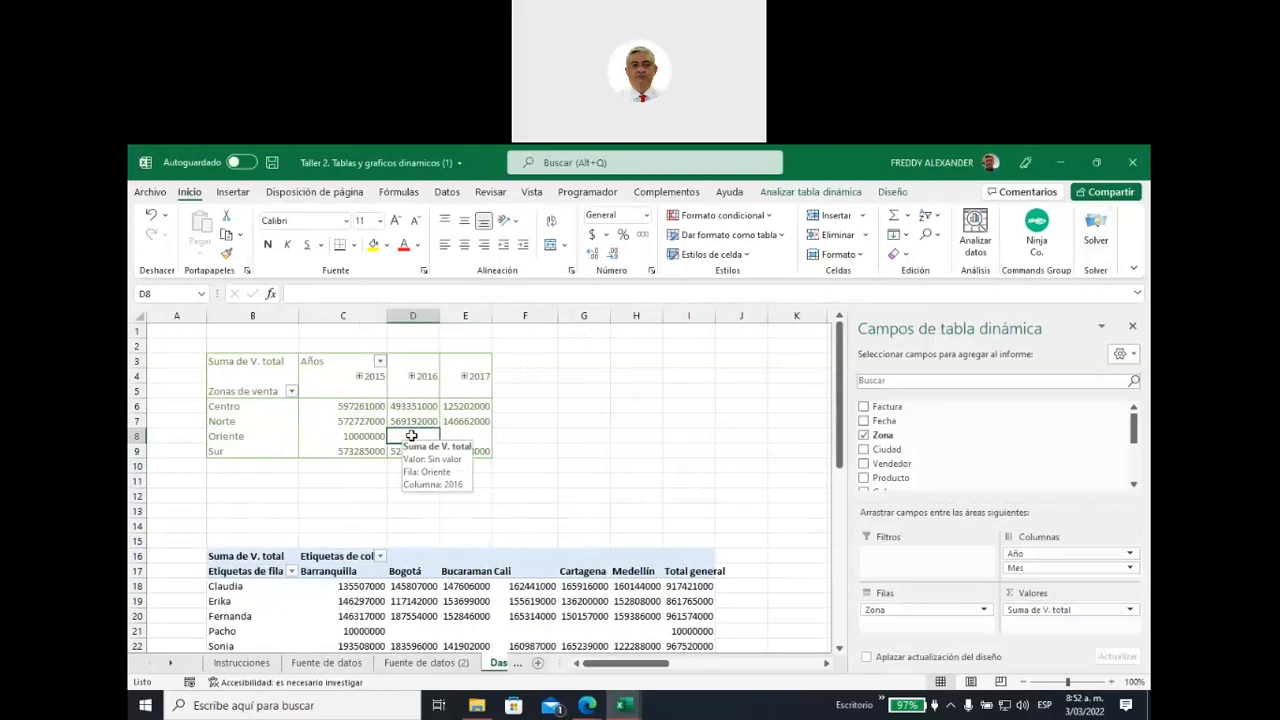
pyautogui.click(465, 436)
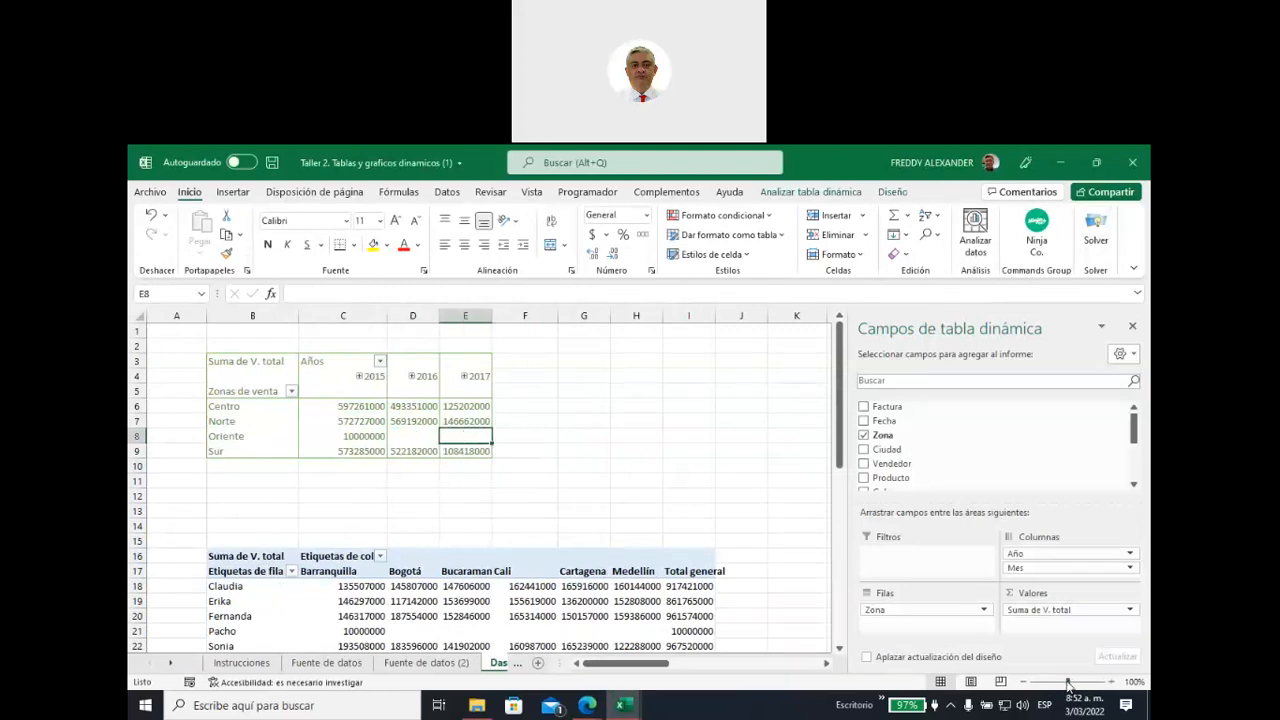
pyautogui.moveTo(1067, 684); pyautogui.dragTo(1064, 685)
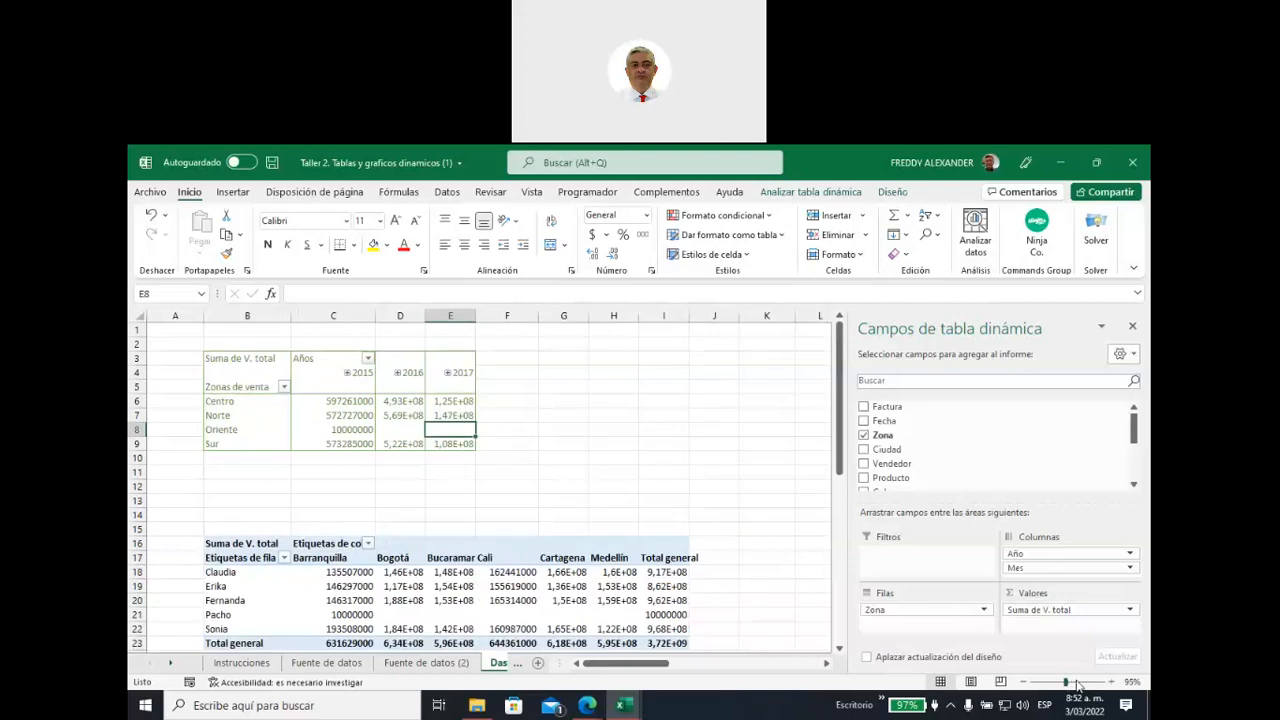
pyautogui.click(1078, 684)
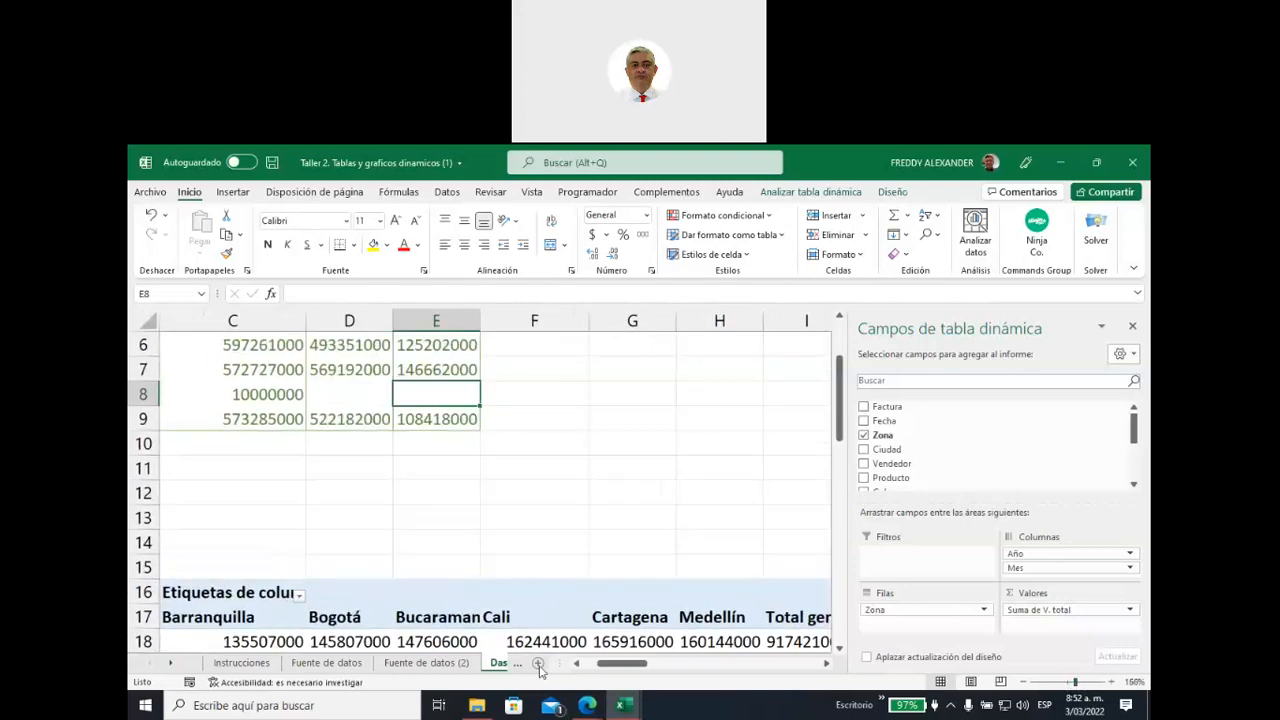
pyautogui.moveTo(606, 671); pyautogui.dragTo(592, 670)
pyautogui.scroll(1, 594, 530)
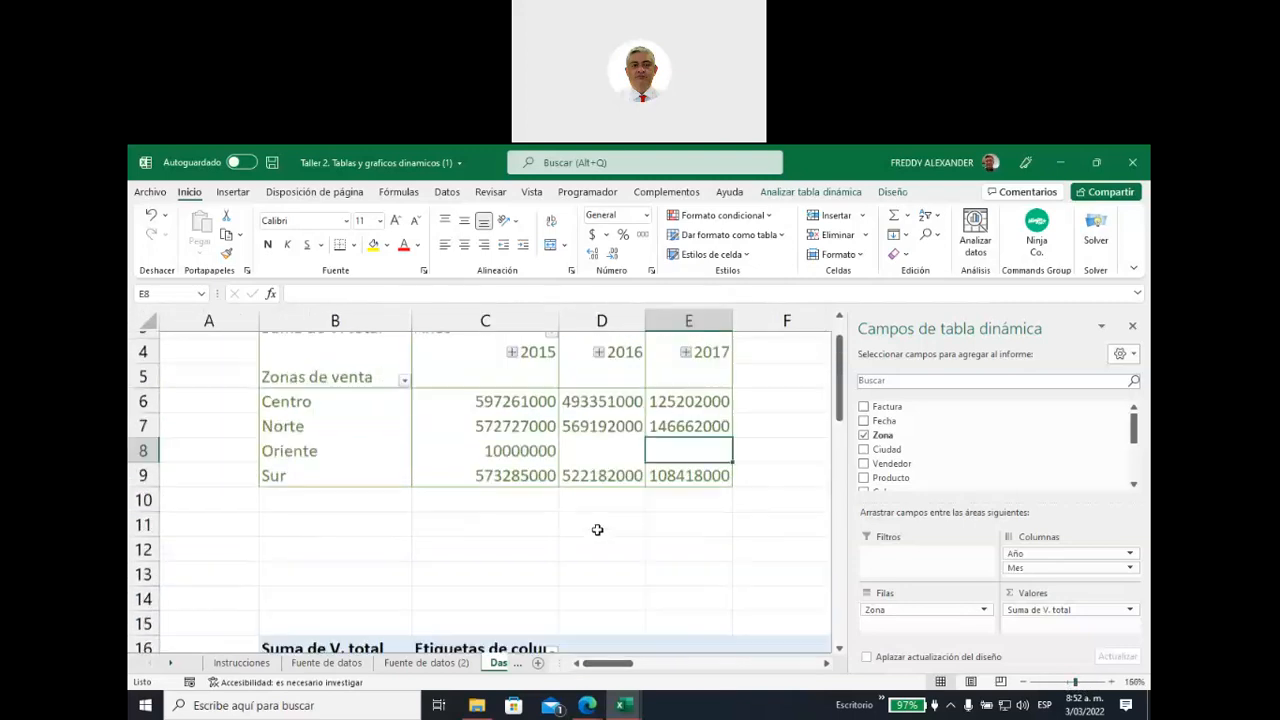
pyautogui.scroll(1, 615, 543)
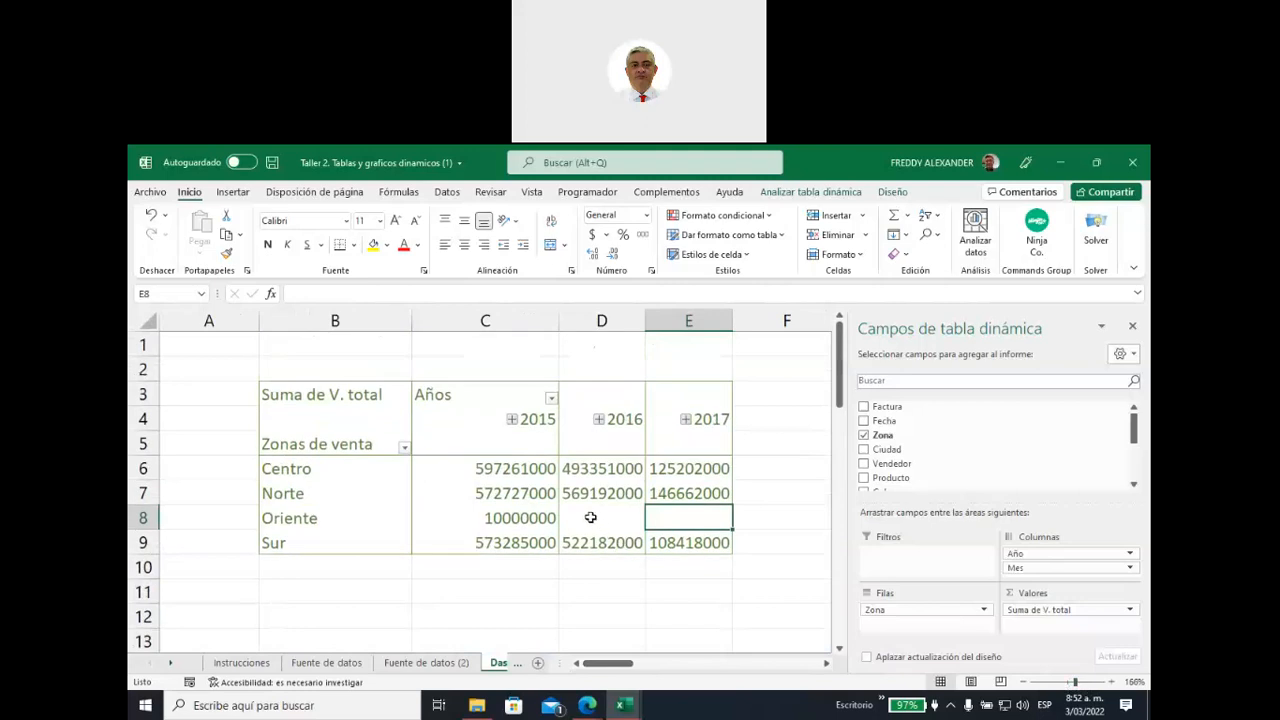
pyautogui.click(594, 518)
pyautogui.click(663, 527)
pyautogui.moveTo(578, 531)
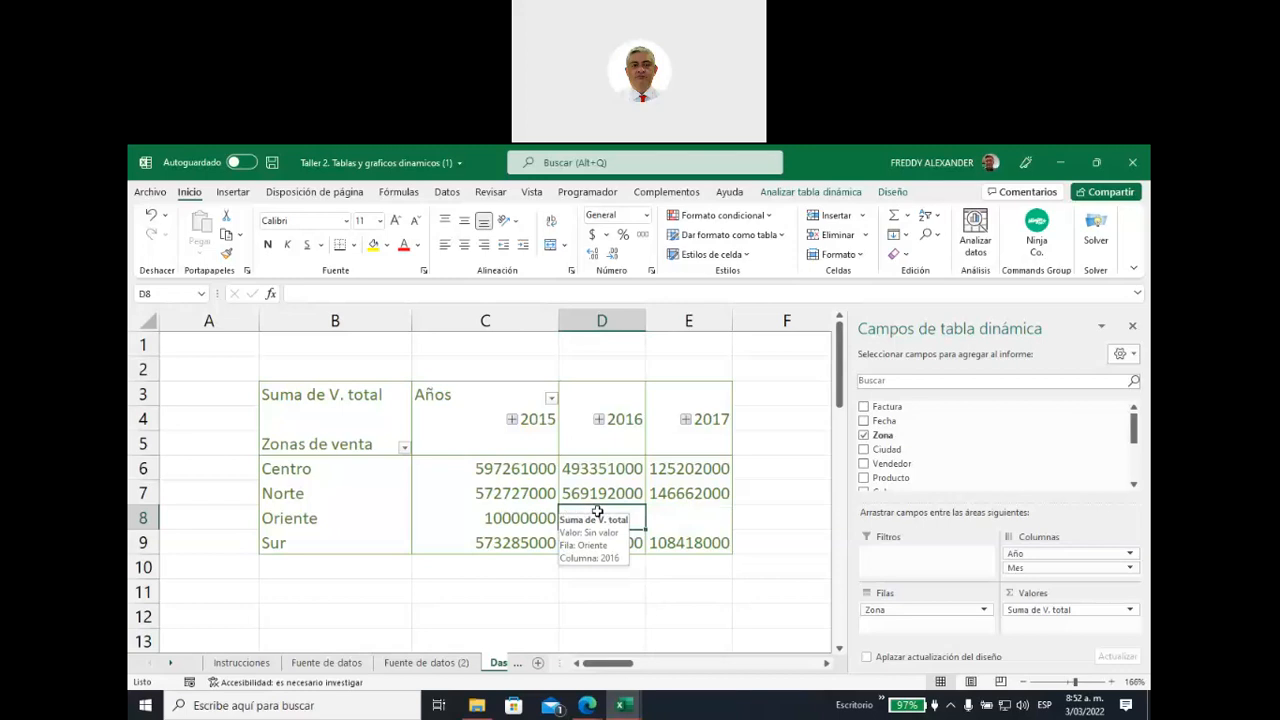
# Hide the field list of the zone-by-year pivot table
pyautogui.click(429, 472)
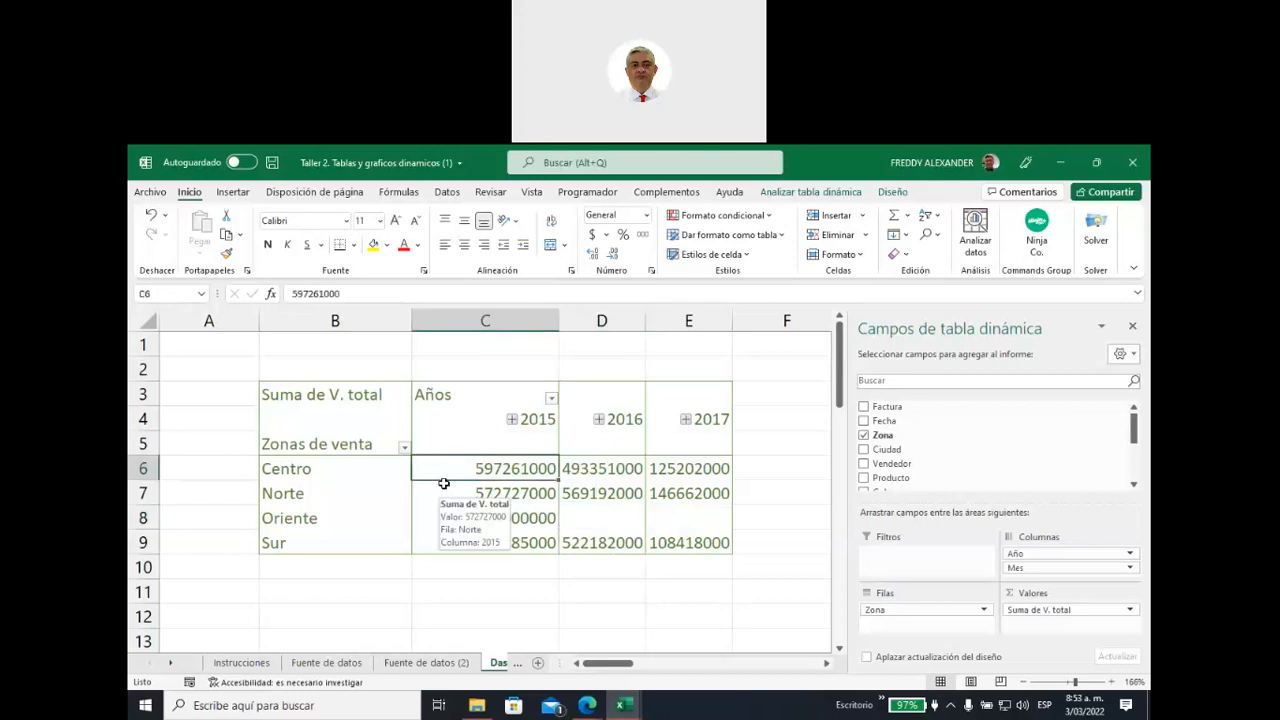
pyautogui.moveTo(437, 467)
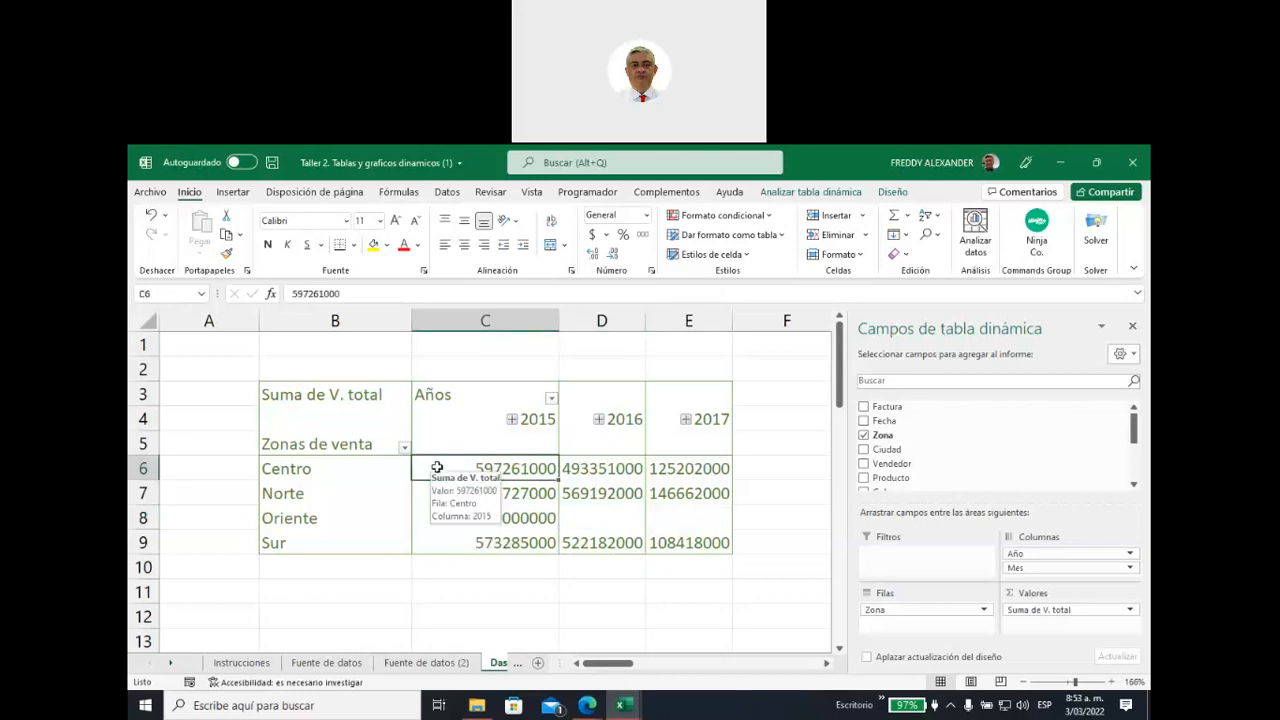
pyautogui.rightClick(437, 468)
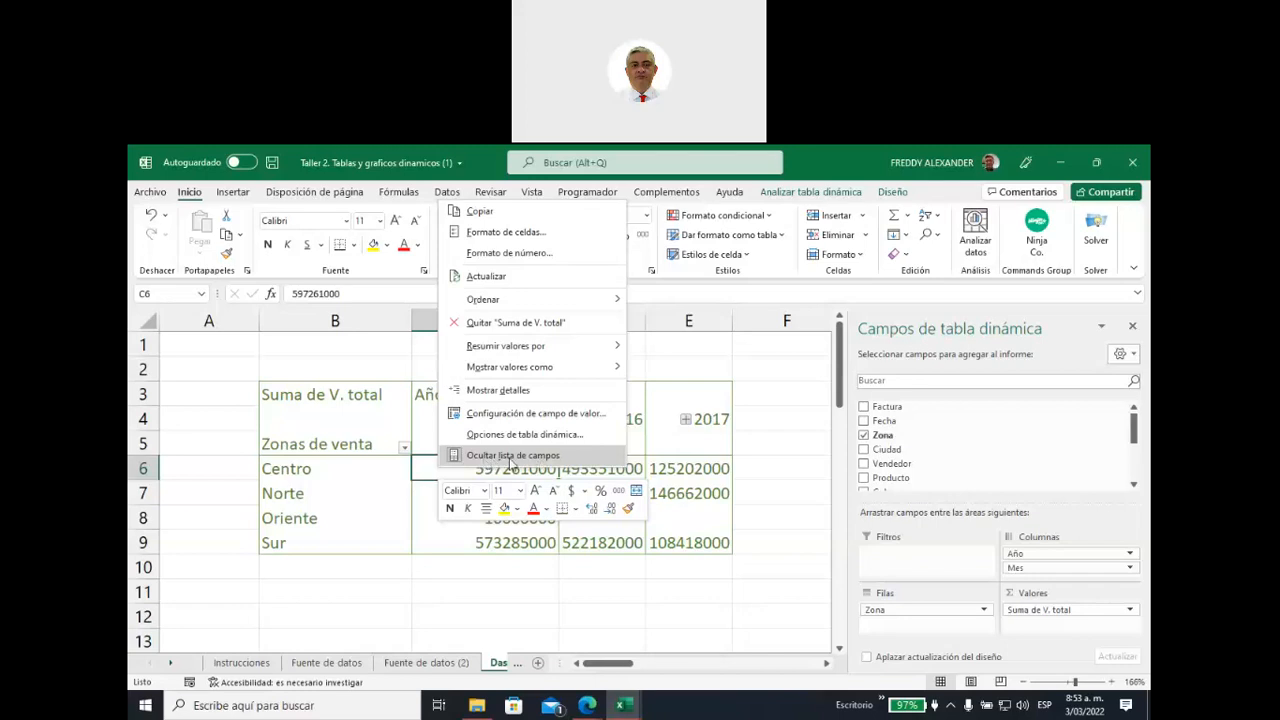
pyautogui.click(508, 458)
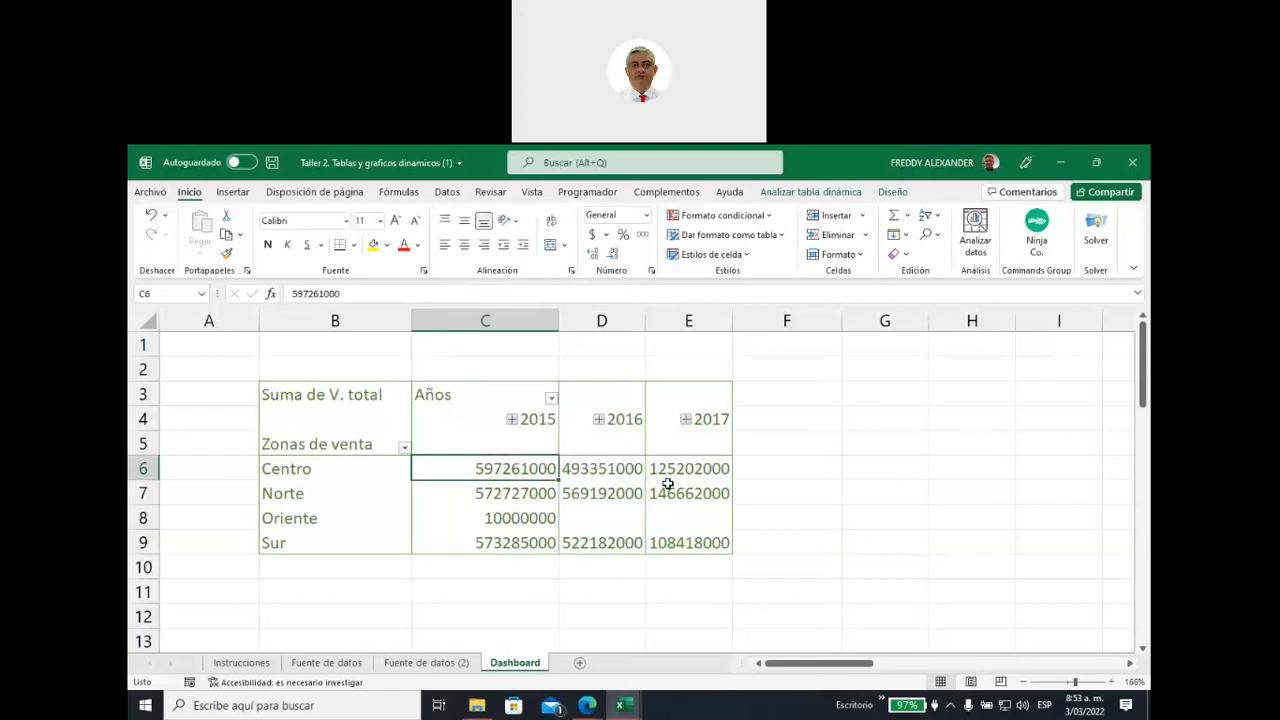
# Show the zone-by-year pivot table's field list again and hide it once more
pyautogui.rightClick(462, 476)
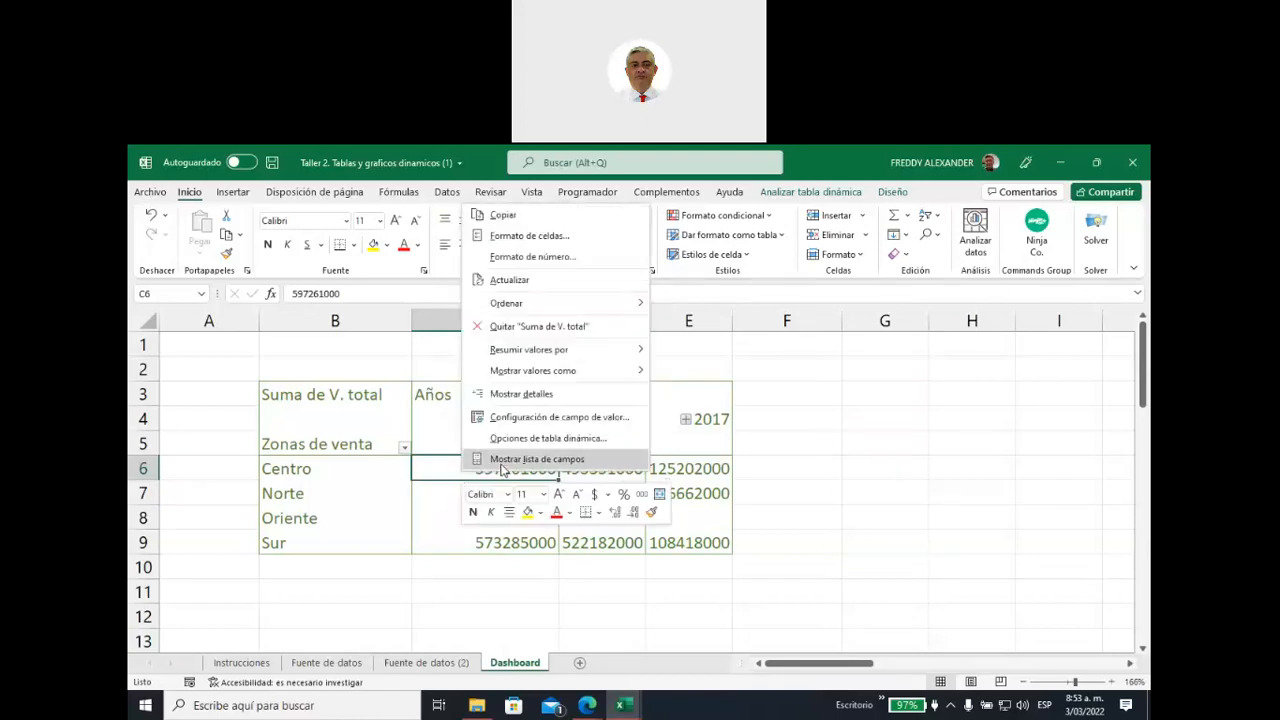
pyautogui.click(503, 460)
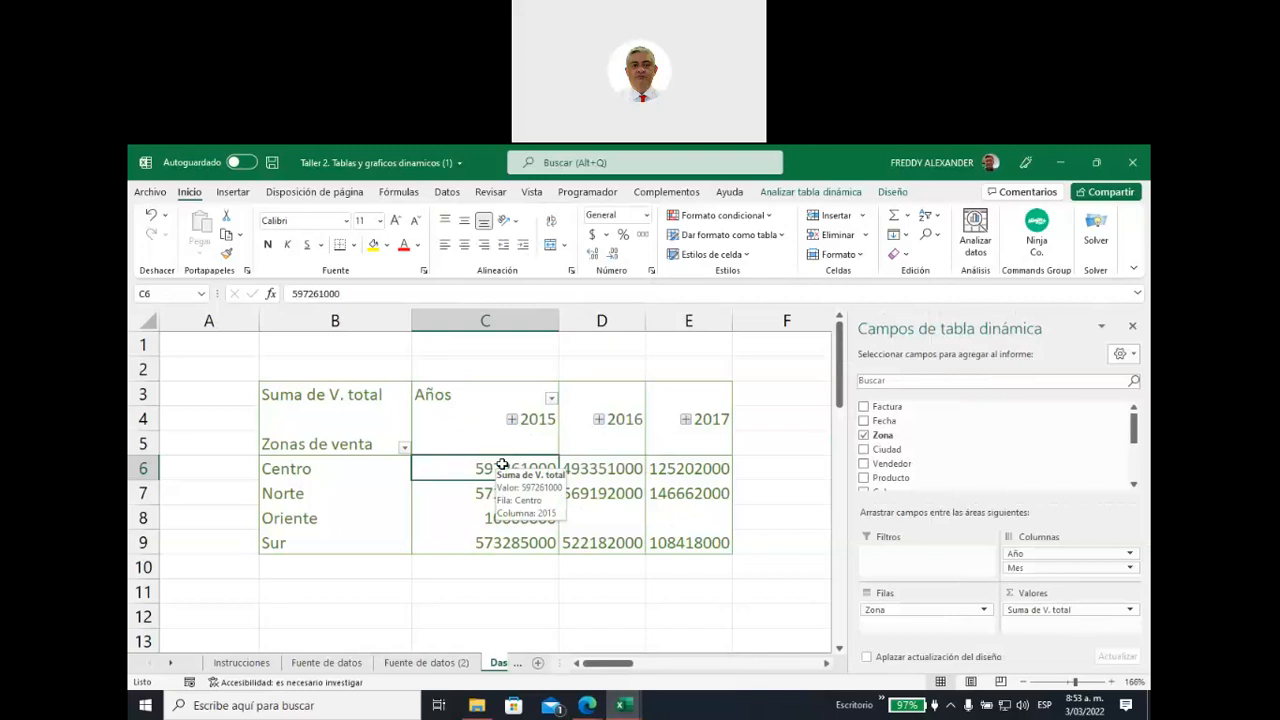
pyautogui.rightClick(496, 466)
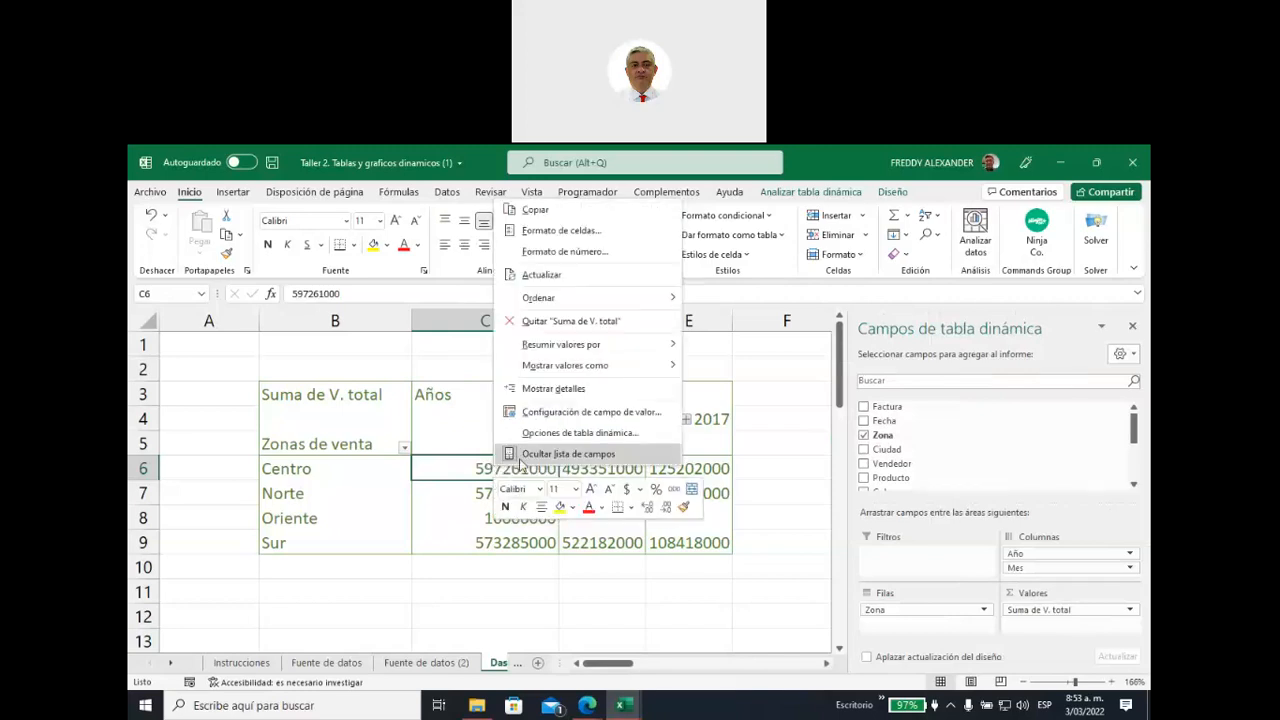
pyautogui.click(550, 455)
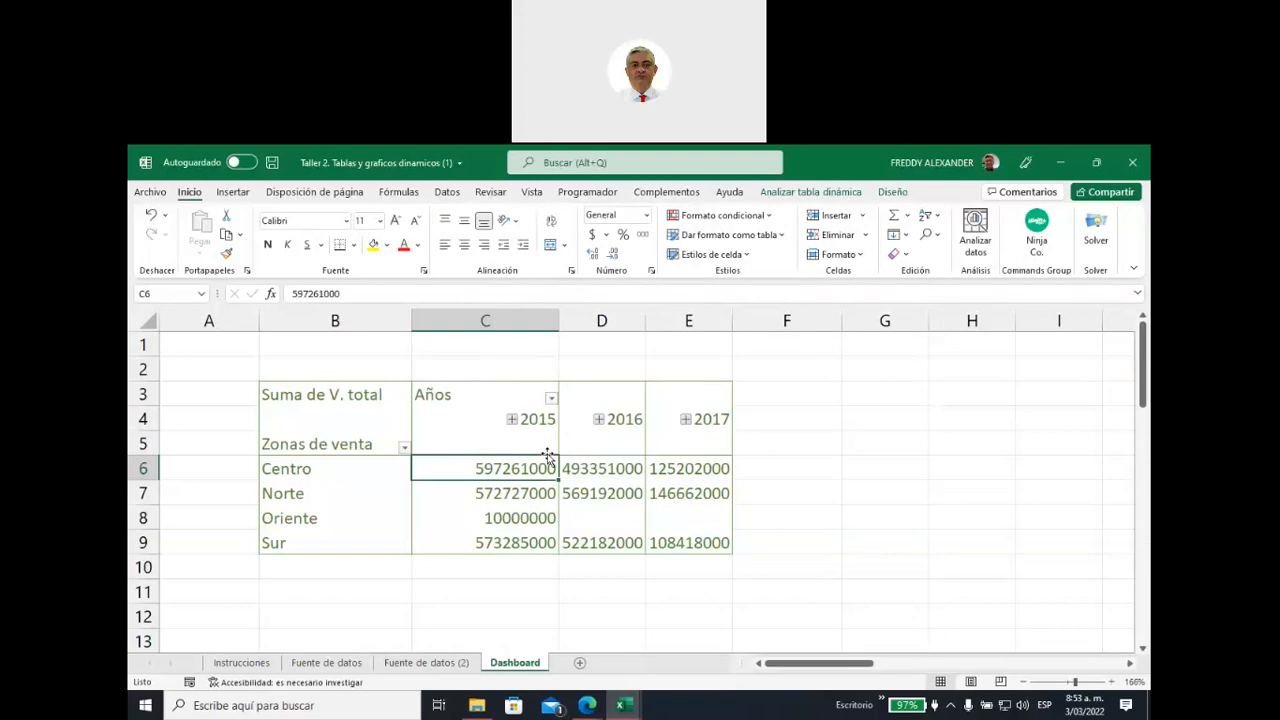
# Set the zone-by-year pivot table to show 0 in empty cells, and select the Oriente row's 2016 and 2017 cells
pyautogui.rightClick(469, 470)
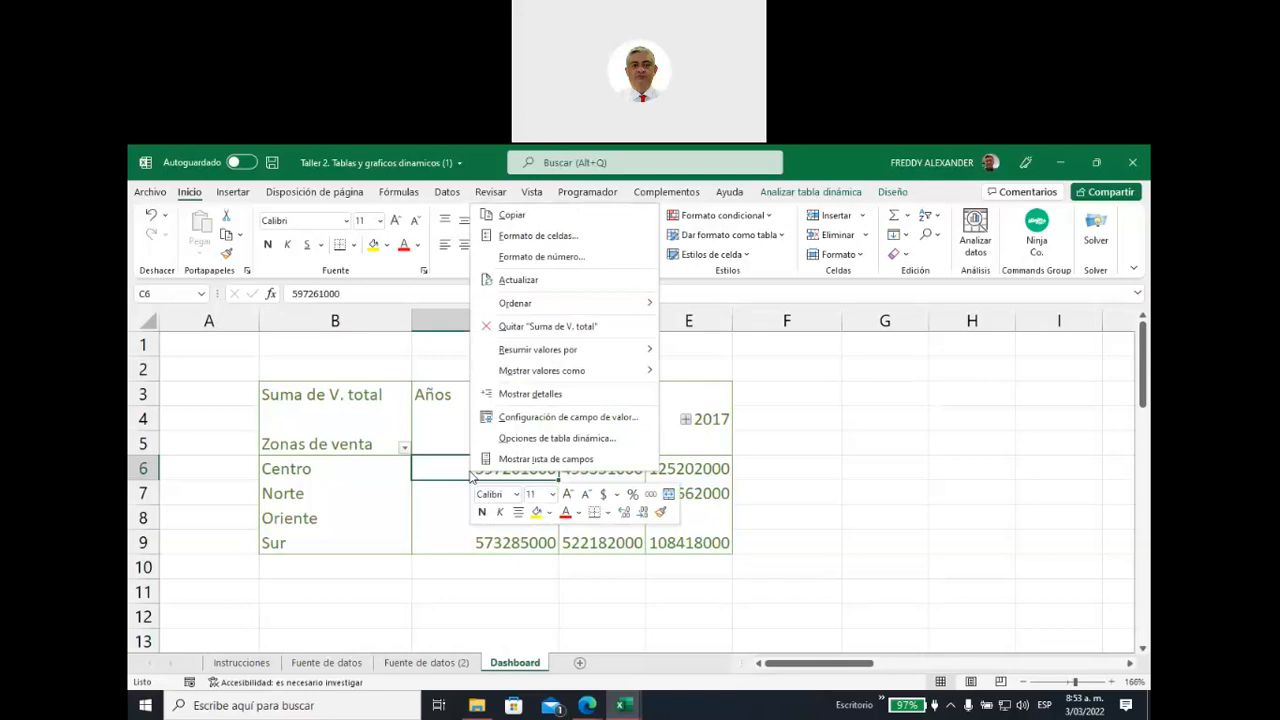
pyautogui.click(551, 441)
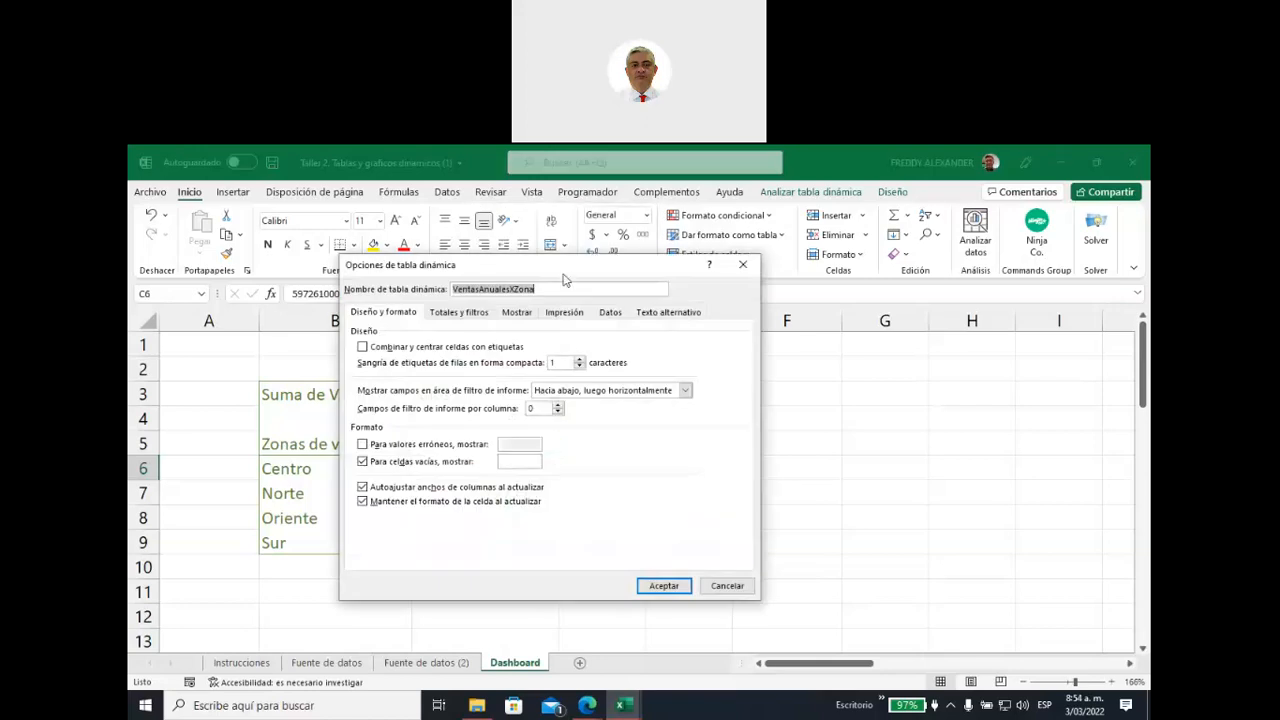
pyautogui.moveTo(558, 268); pyautogui.dragTo(678, 280)
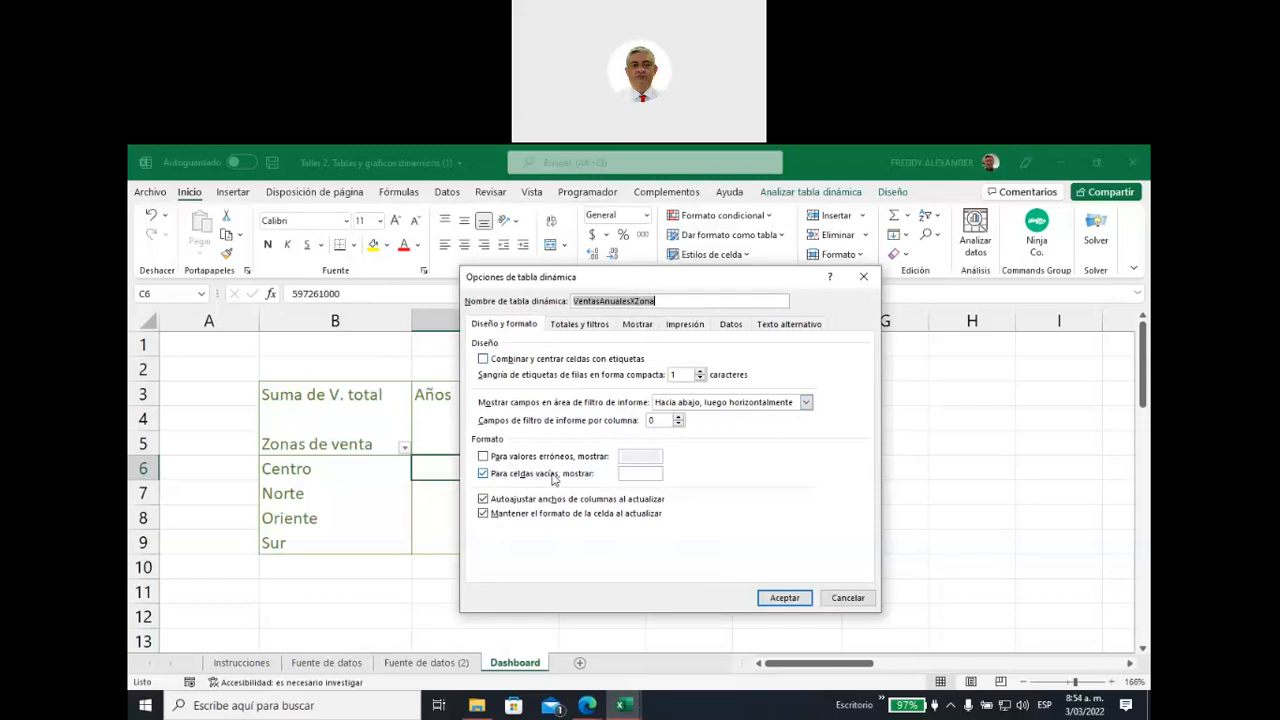
pyautogui.click(645, 473)
pyautogui.write('0')
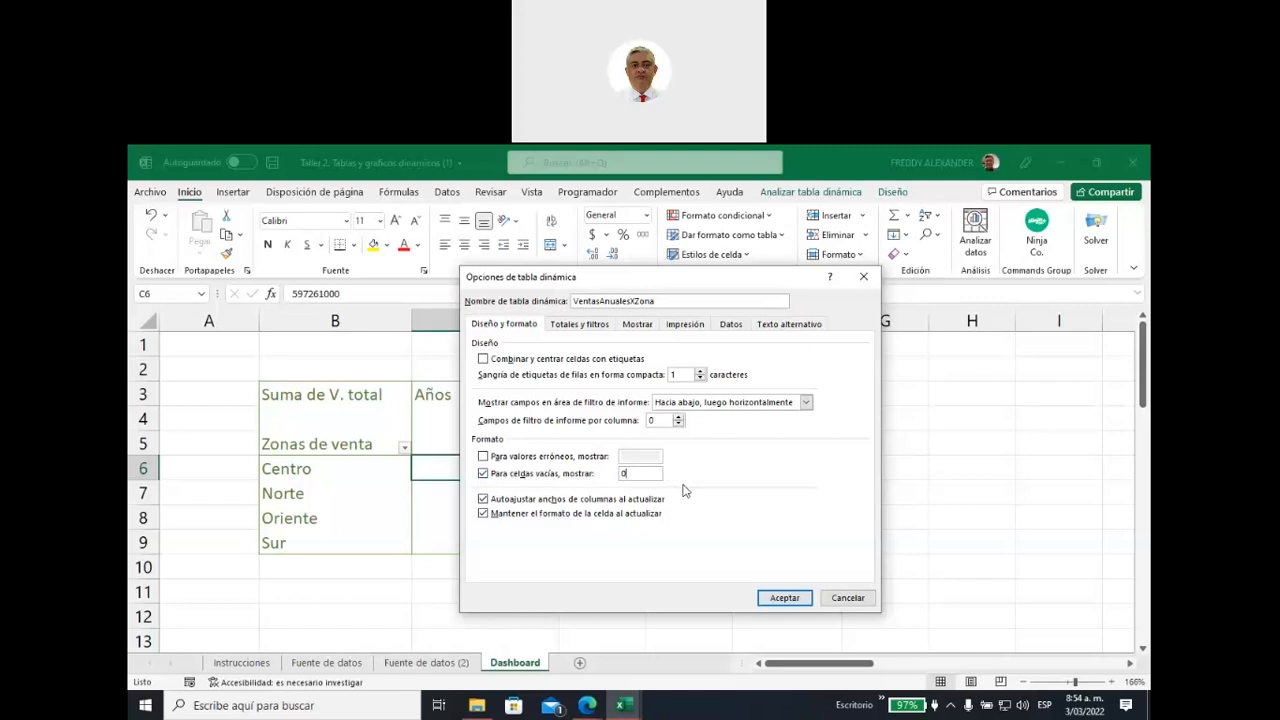
pyautogui.click(783, 599)
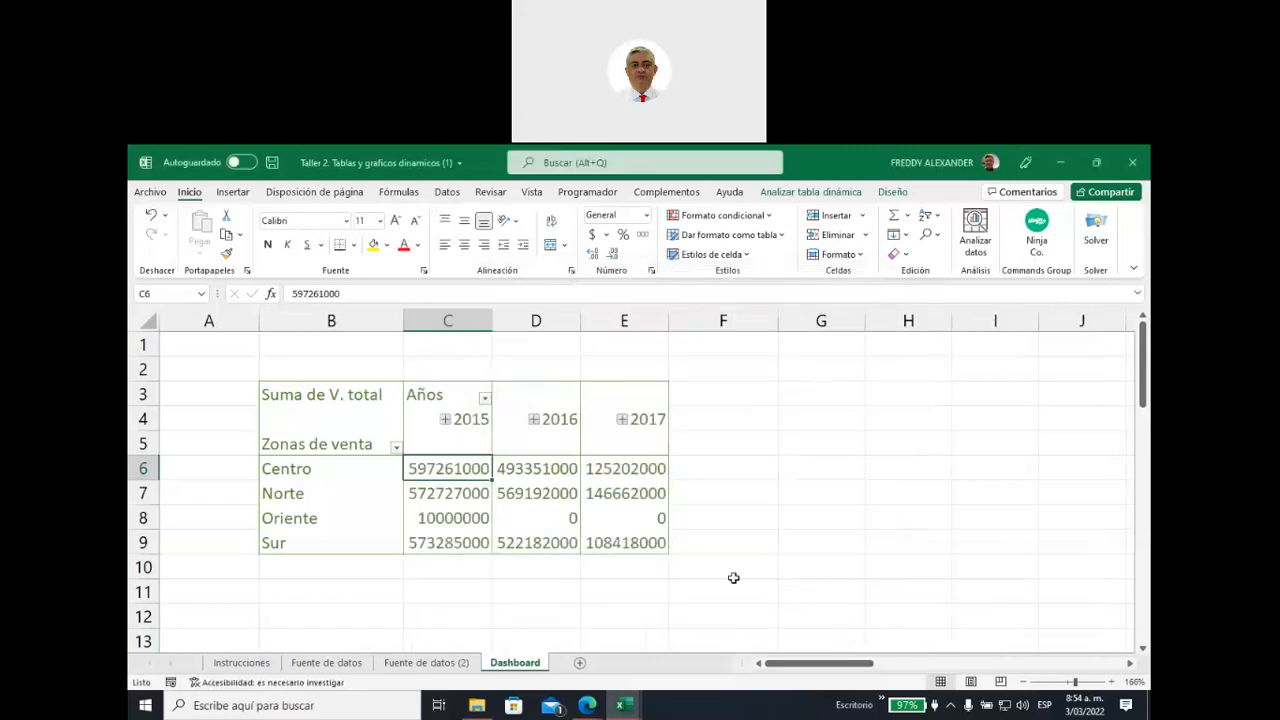
pyautogui.moveTo(536, 515); pyautogui.dragTo(655, 517)
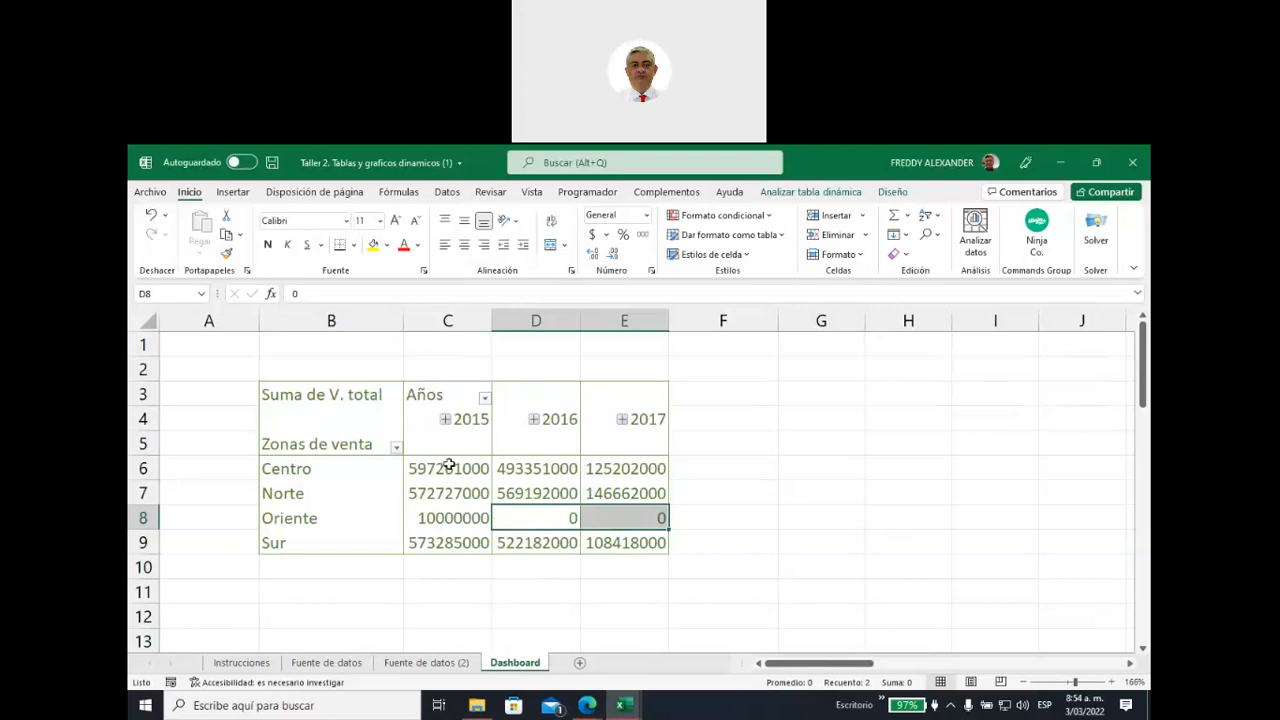
# Define the custom number format #.##0.. for the sales values in C6:E9 of the zone-by-year pivot table
pyautogui.moveTo(450, 467); pyautogui.dragTo(603, 534)
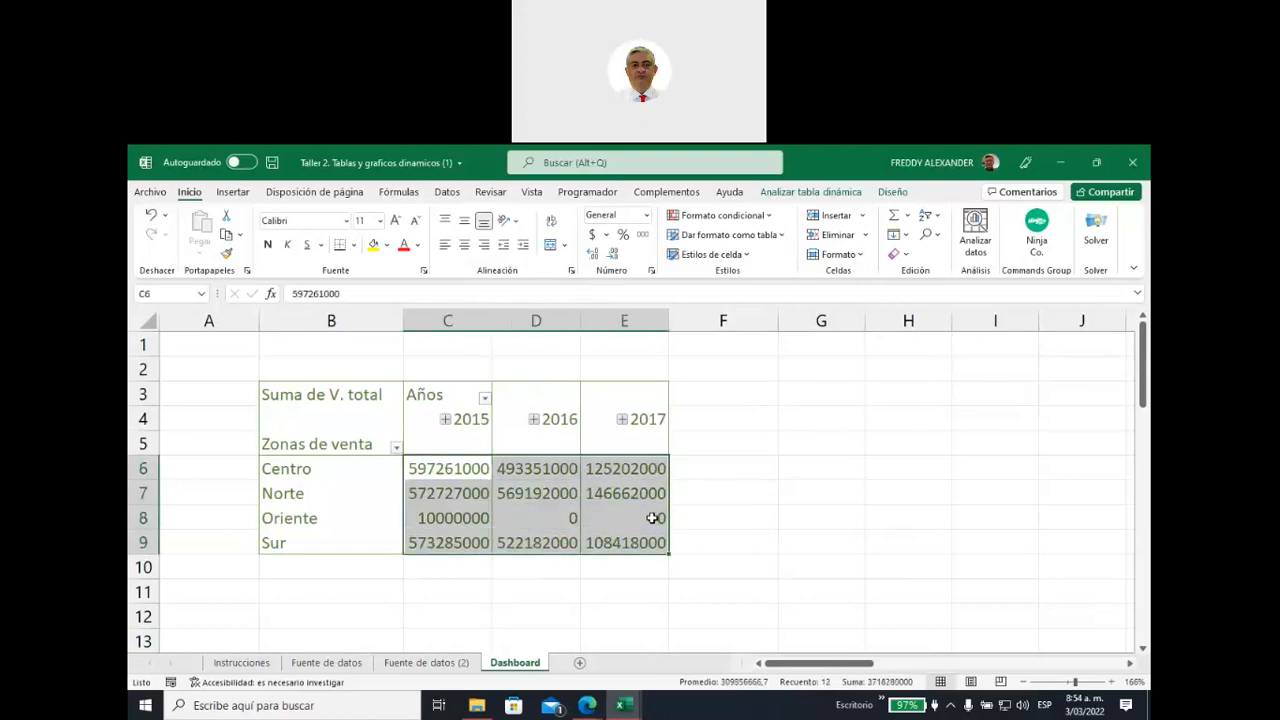
pyautogui.rightClick(517, 489)
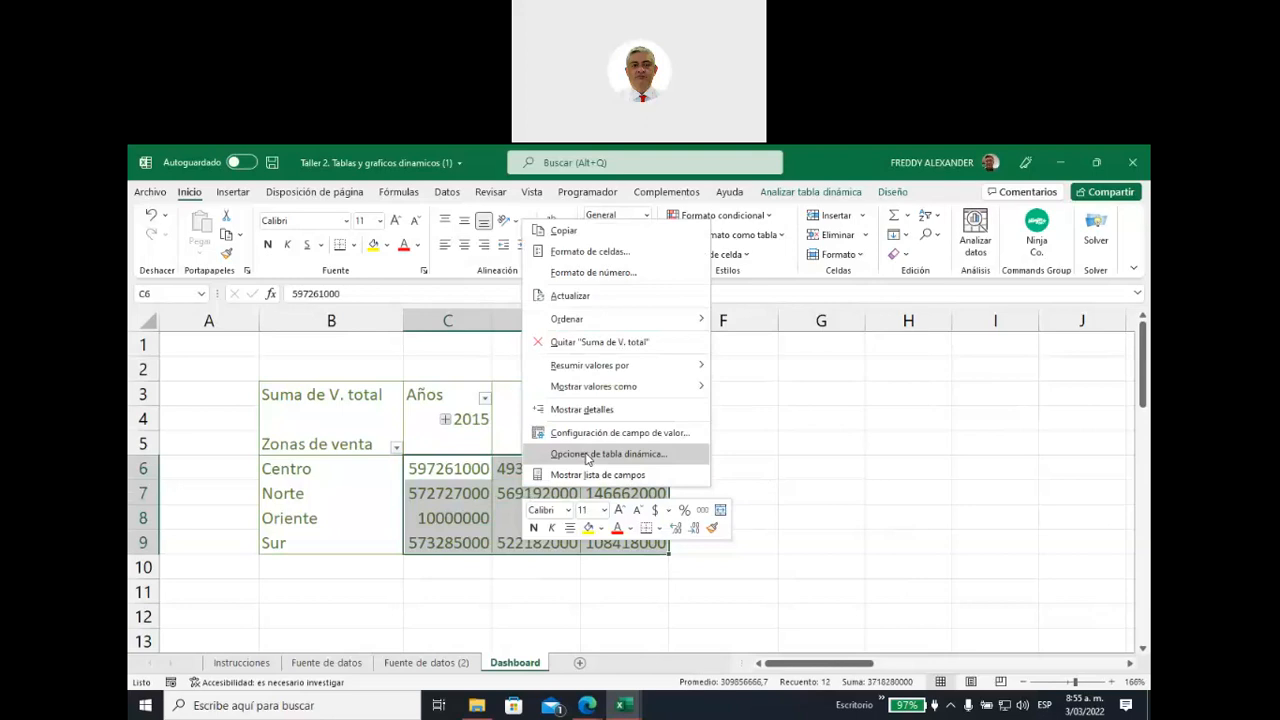
pyautogui.press('Escape')
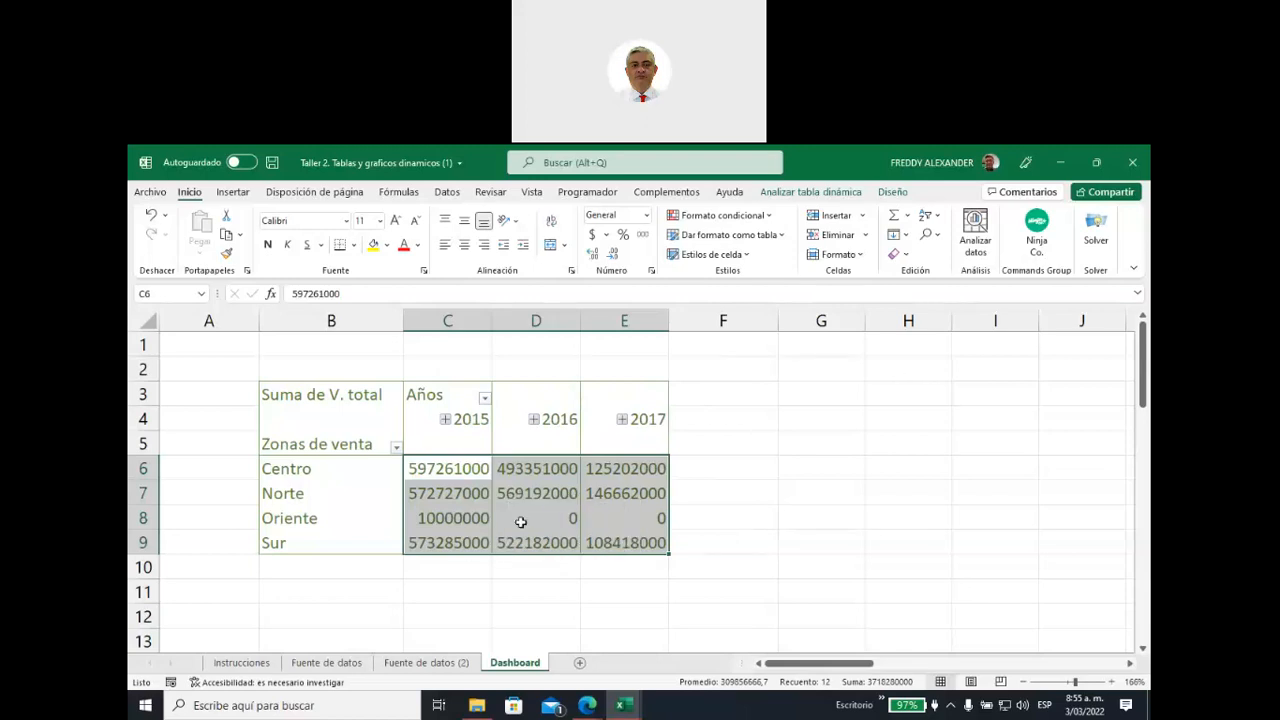
pyautogui.moveTo(521, 522)
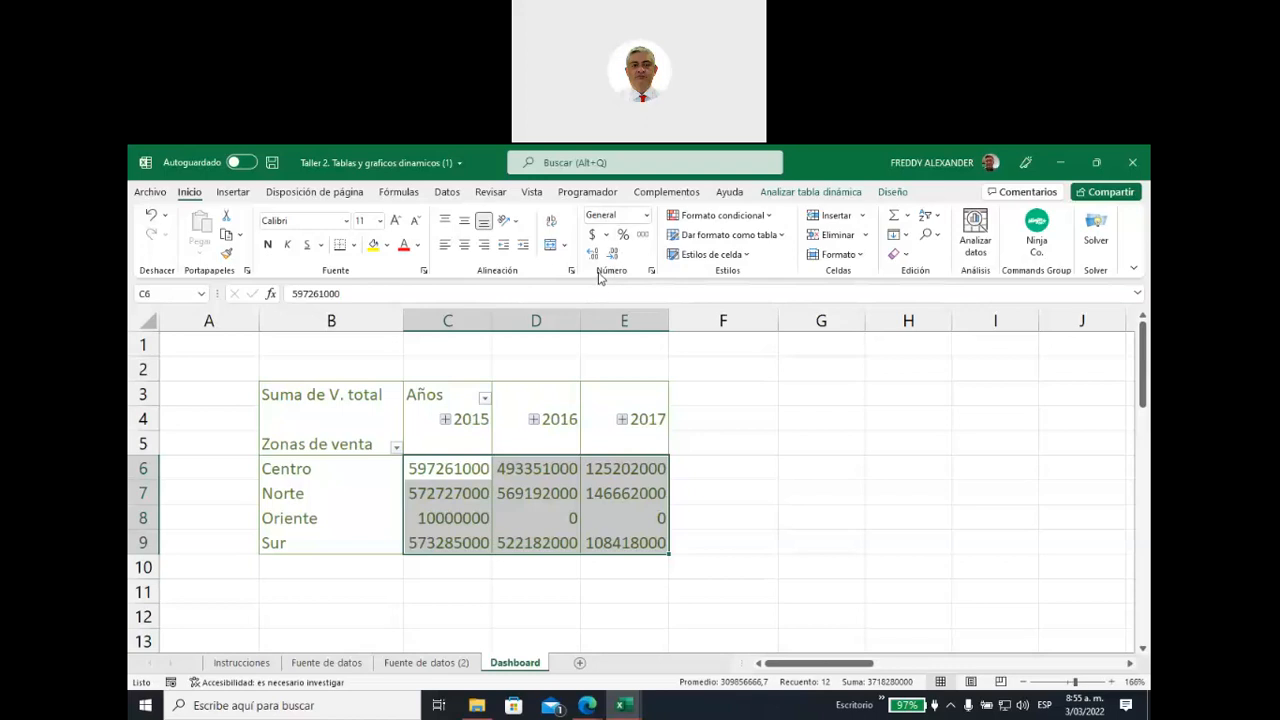
pyautogui.click(653, 272)
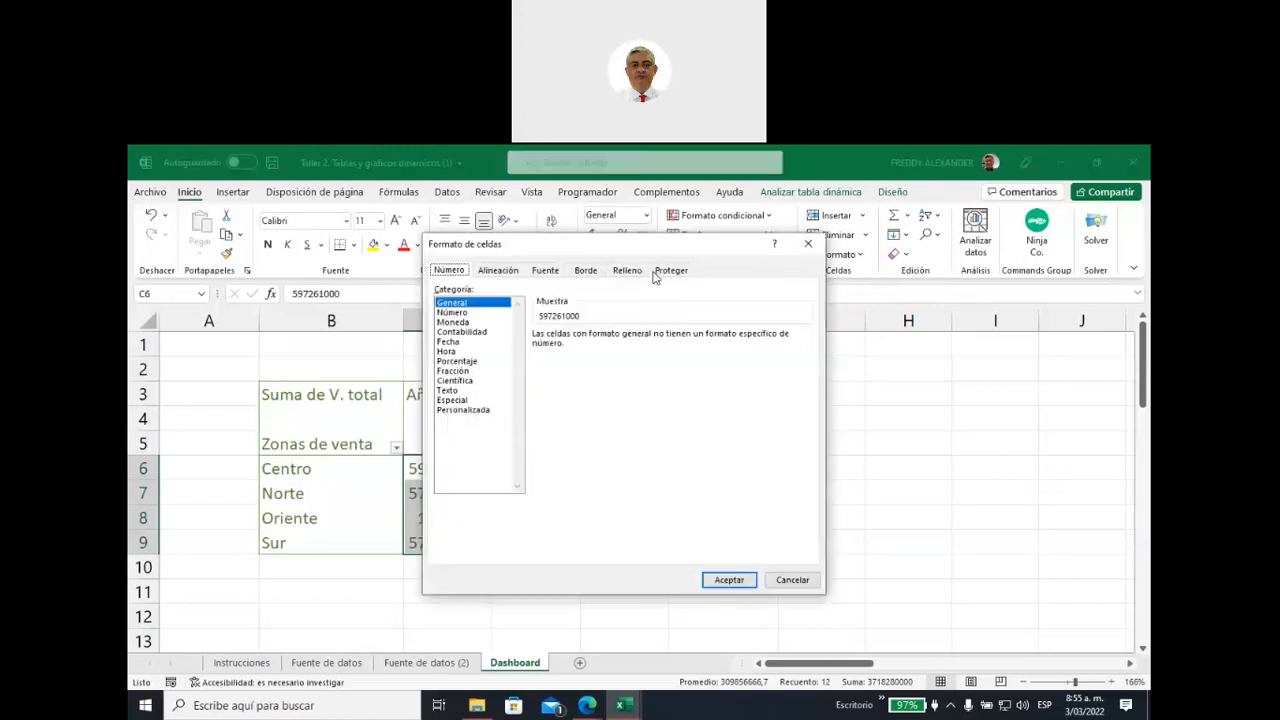
pyautogui.moveTo(600, 248); pyautogui.dragTo(877, 221)
pyautogui.click(740, 383)
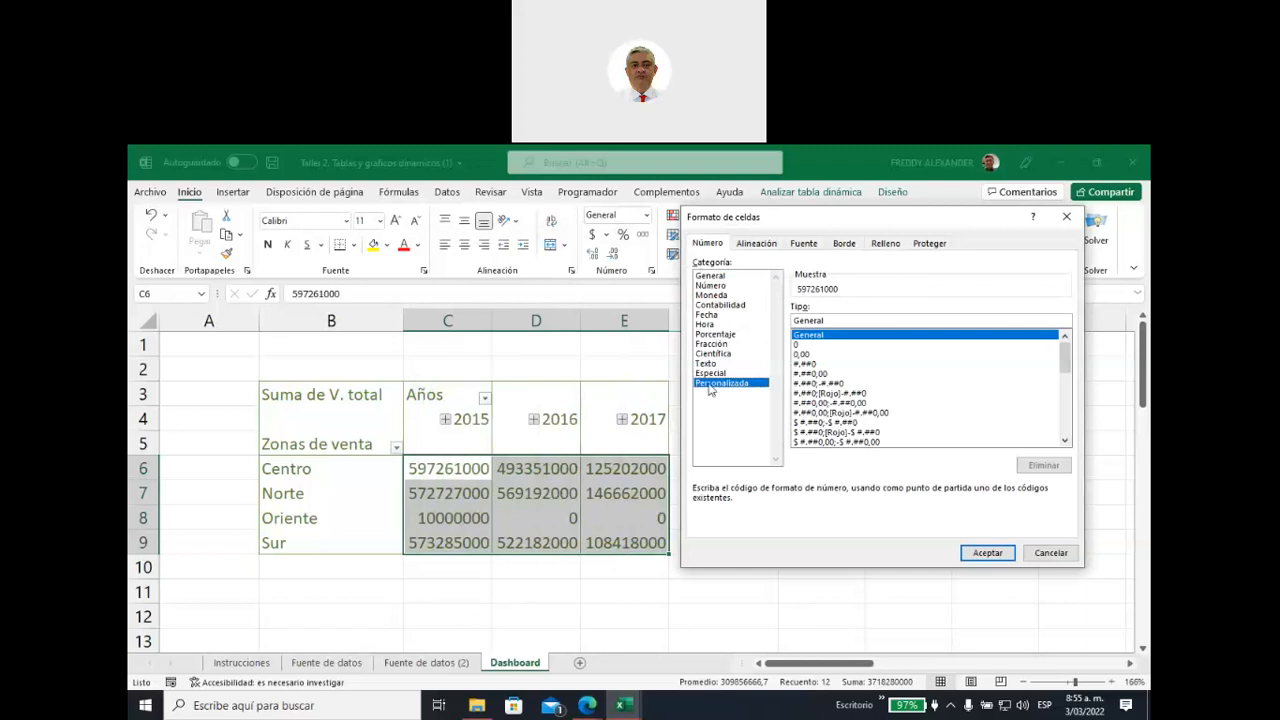
pyautogui.click(810, 374)
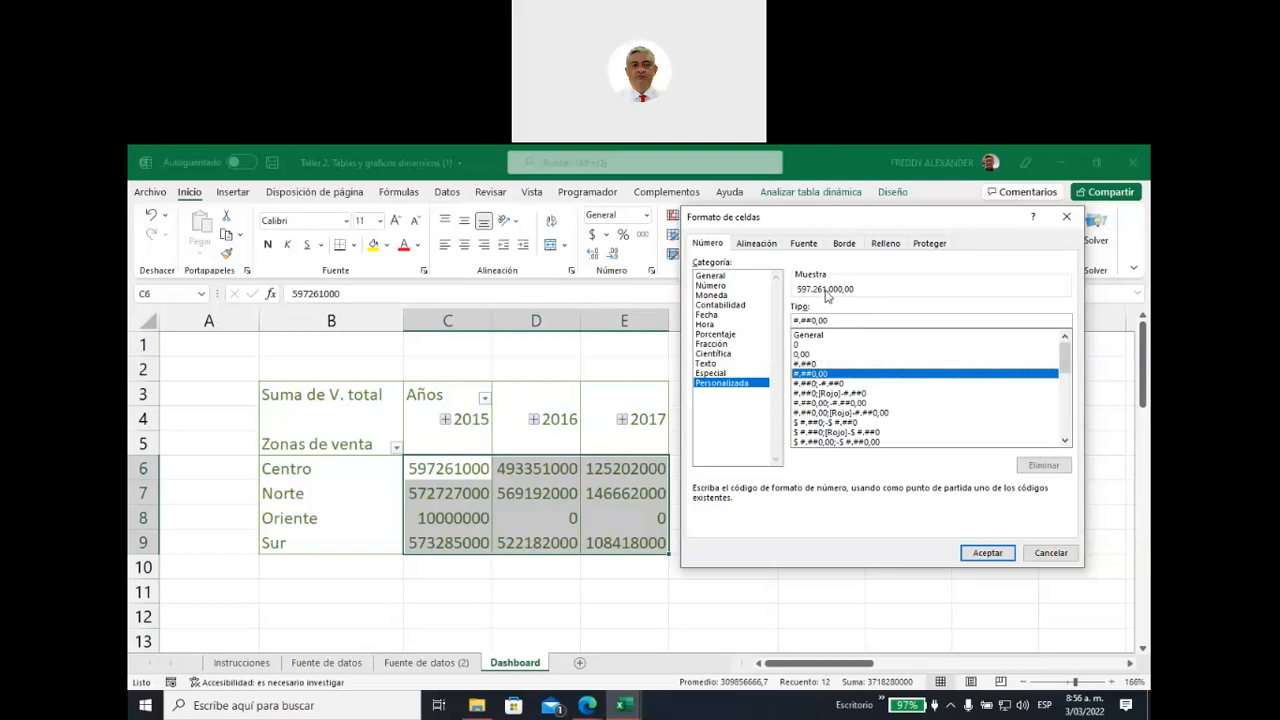
pyautogui.click(814, 364)
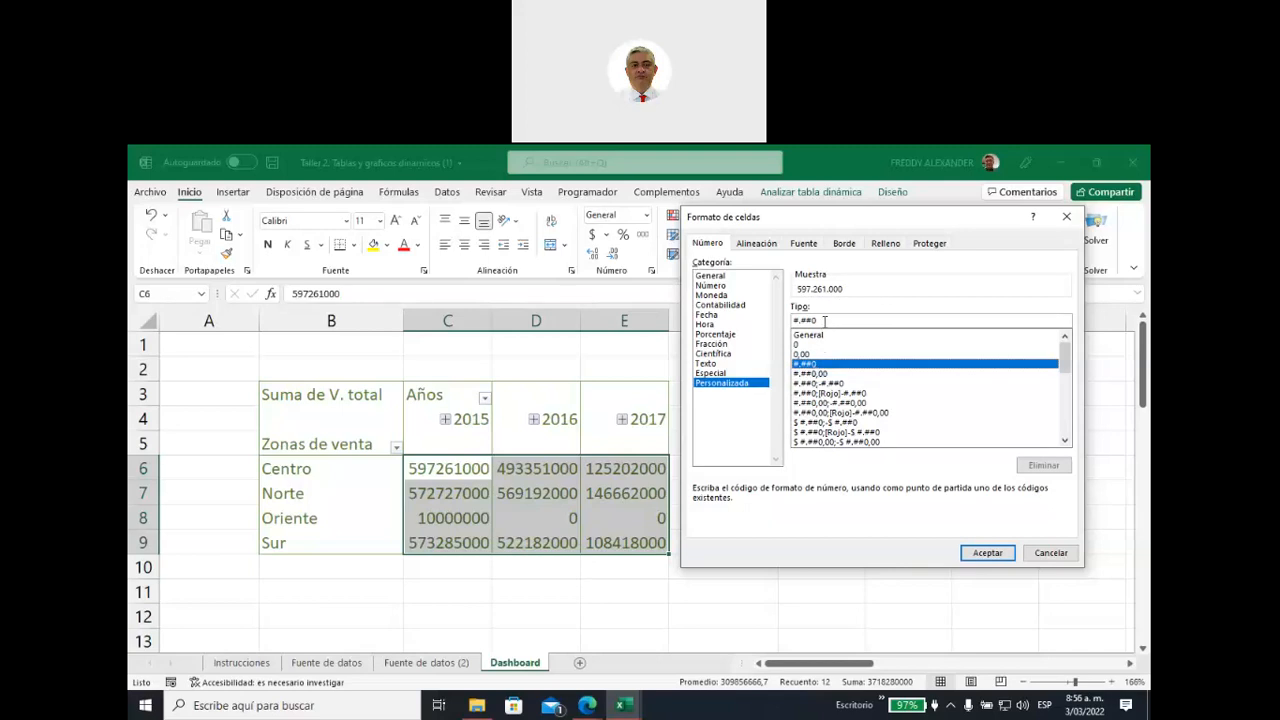
pyautogui.click(848, 322)
pyautogui.write(',')
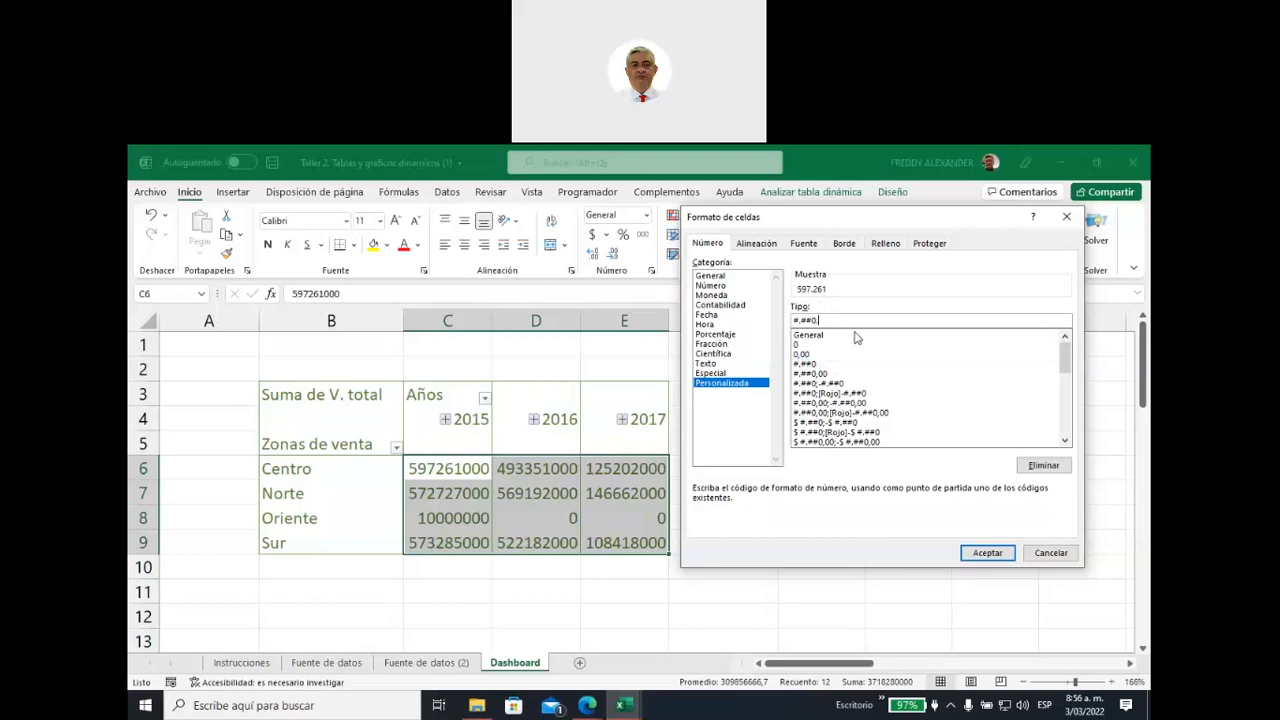
pyautogui.write(',')
# Put the colour code [verde] in front of the sales values' custom number format
pyautogui.moveTo(837, 321); pyautogui.dragTo(785, 321)
pyautogui.click(795, 320)
pyautogui.write('[av')
pyautogui.press('BackSpace')
pyautogui.press('BackSpace')
pyautogui.press('BackSpace')
pyautogui.write('[verde]')
# Replace the colour name in the custom number format with rojo and apply the format to the sales values
pyautogui.moveTo(868, 320); pyautogui.dragTo(774, 320)
pyautogui.click(816, 320)
pyautogui.press('BackSpace')
pyautogui.press('BackSpace')
pyautogui.press('BackSpace')
pyautogui.press('BackSpace')
pyautogui.press('BackSpace')
pyautogui.press('BackSpace')
pyautogui.press('BackSpace')
pyautogui.write('rojo')
pyautogui.click(976, 555)
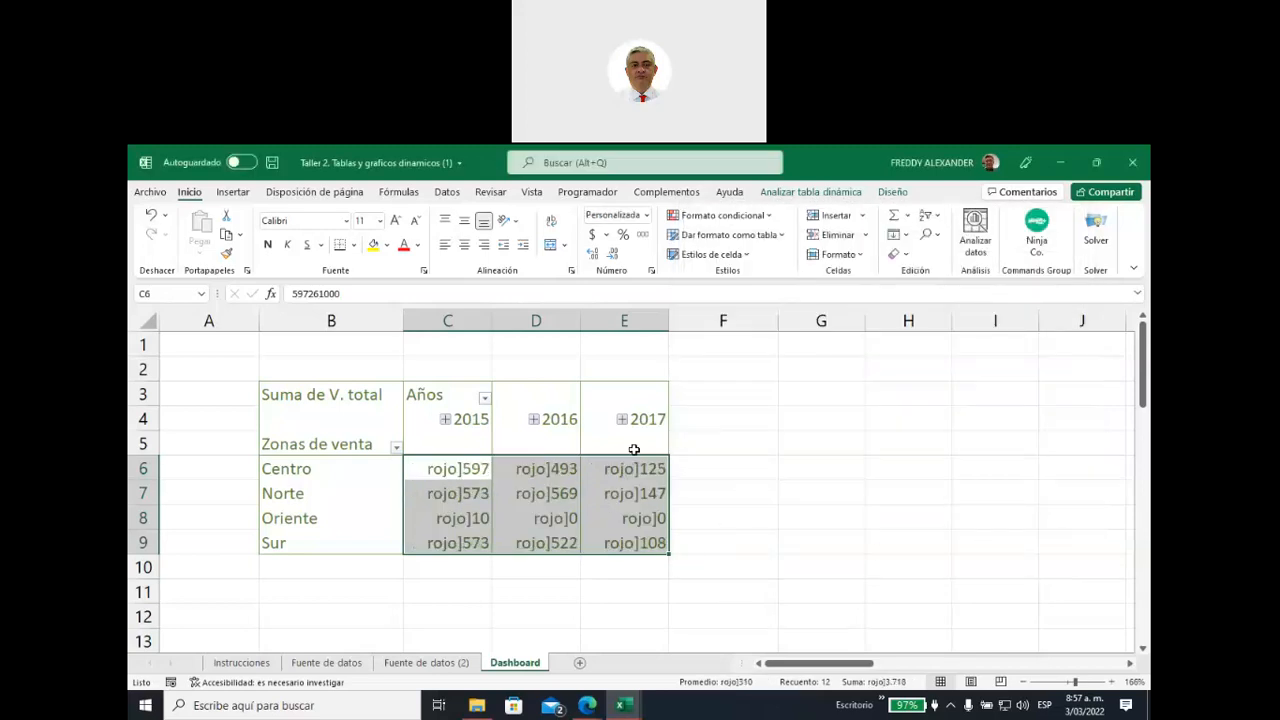
# Correct the sales values' custom number format to [Rojo]#.##0.. by adding the missing opening bracket
pyautogui.click(651, 271)
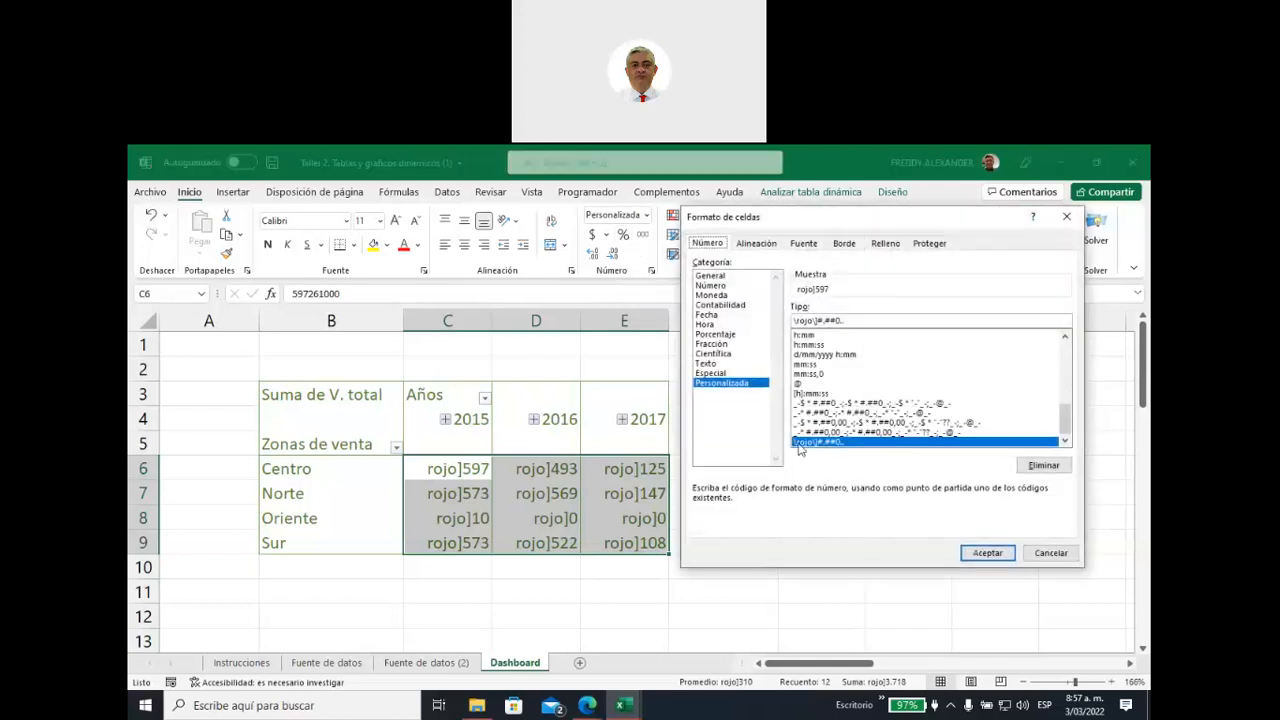
pyautogui.click(800, 320)
pyautogui.press('BackSpace')
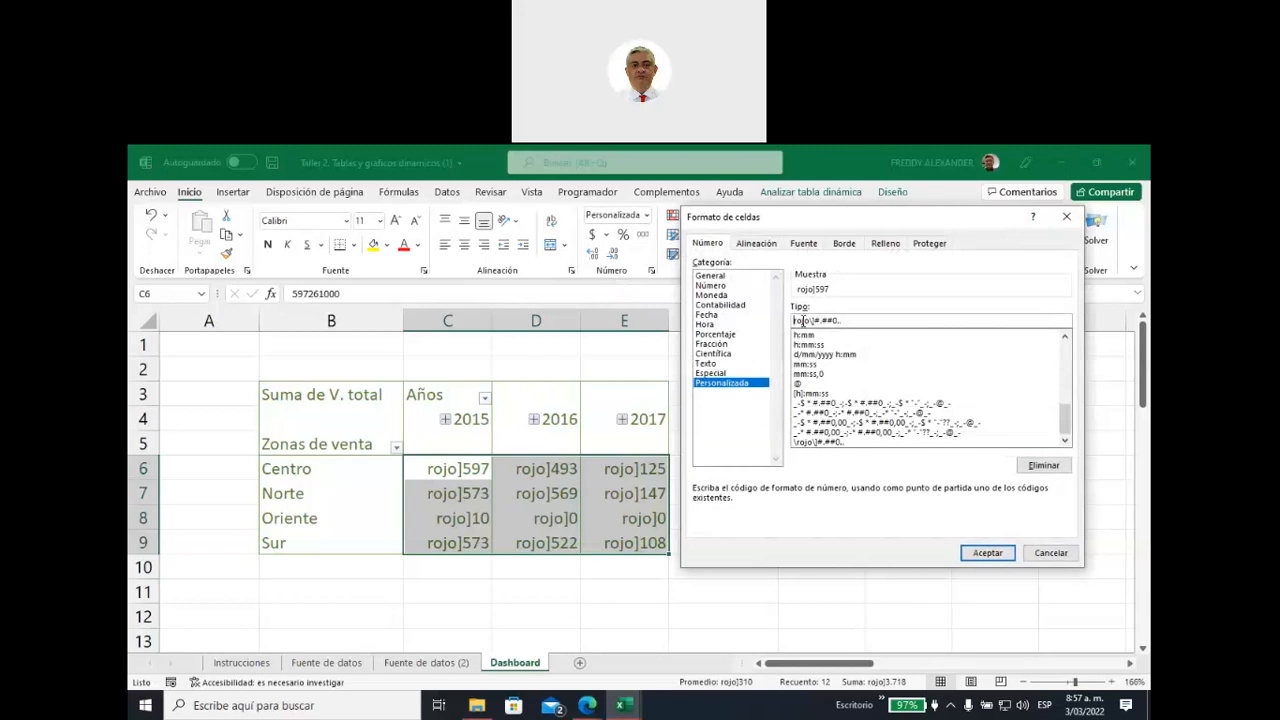
pyautogui.write('[')
pyautogui.click(987, 552)
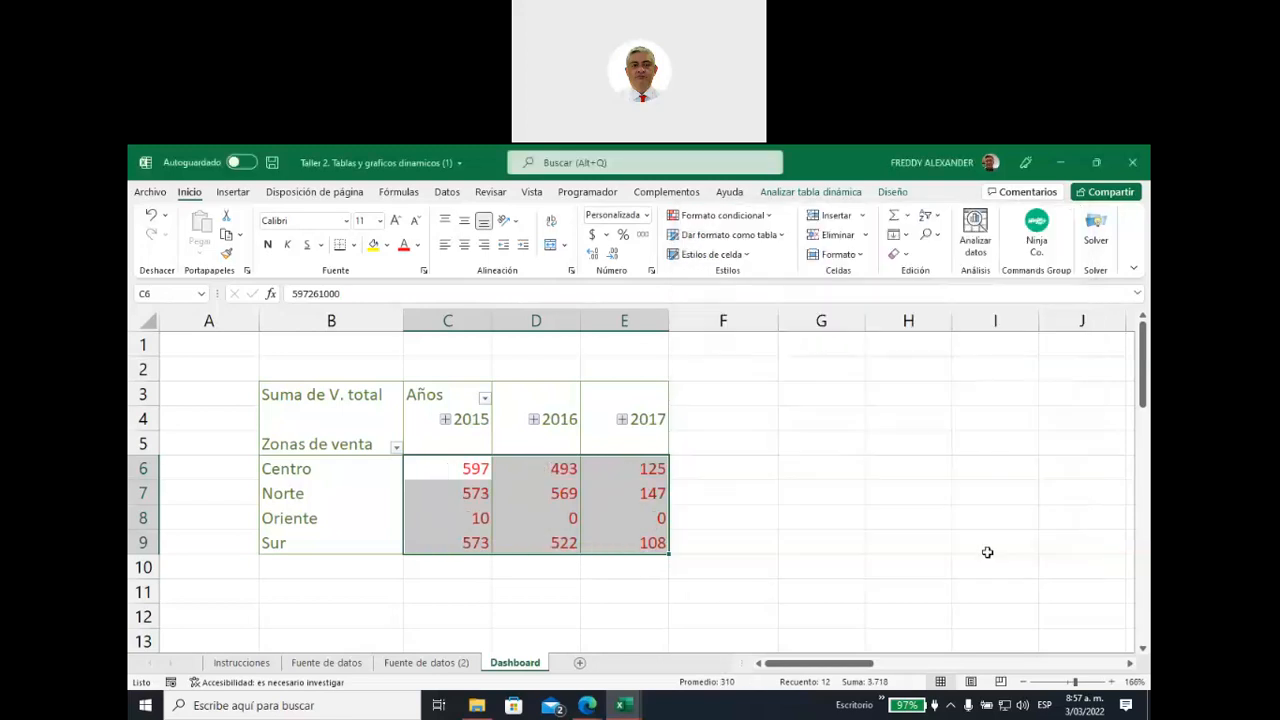
pyautogui.click(786, 476)
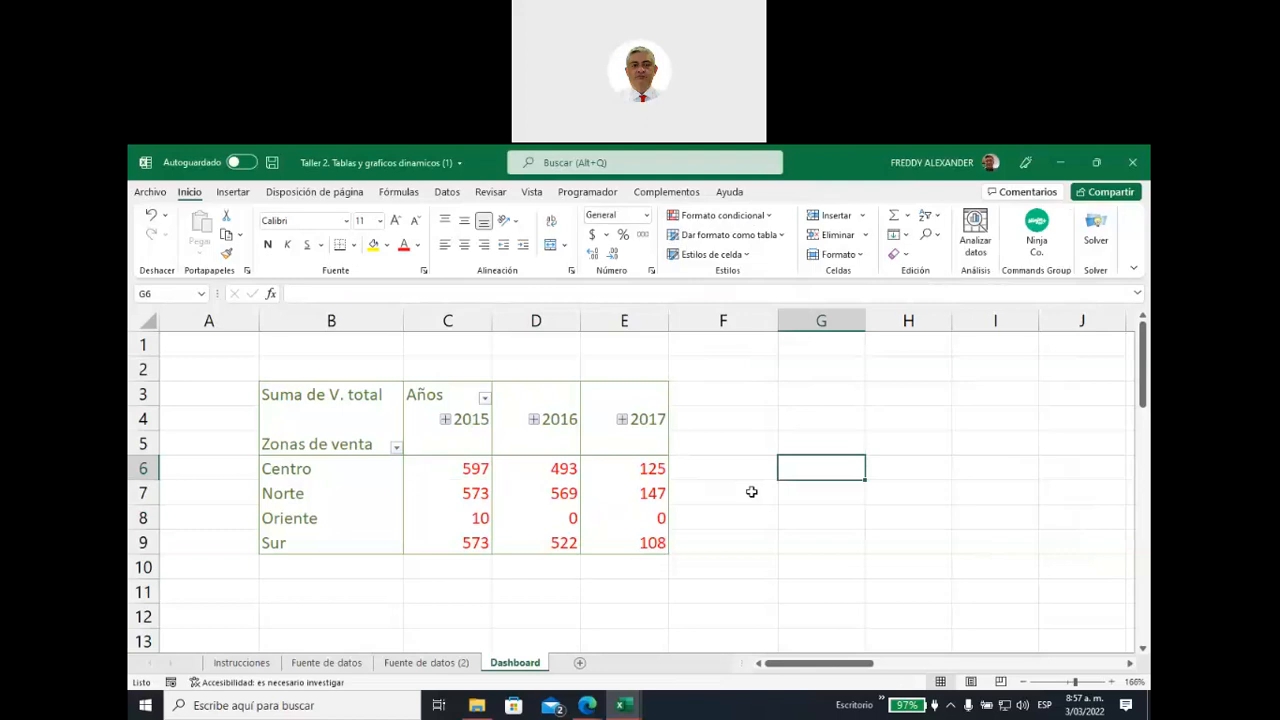
# Compare the formatted Centro 2015 value with its full underlying number, and dismiss the message about editing the pivot table
pyautogui.click(455, 468)
pyautogui.moveTo(549, 468); pyautogui.dragTo(606, 537)
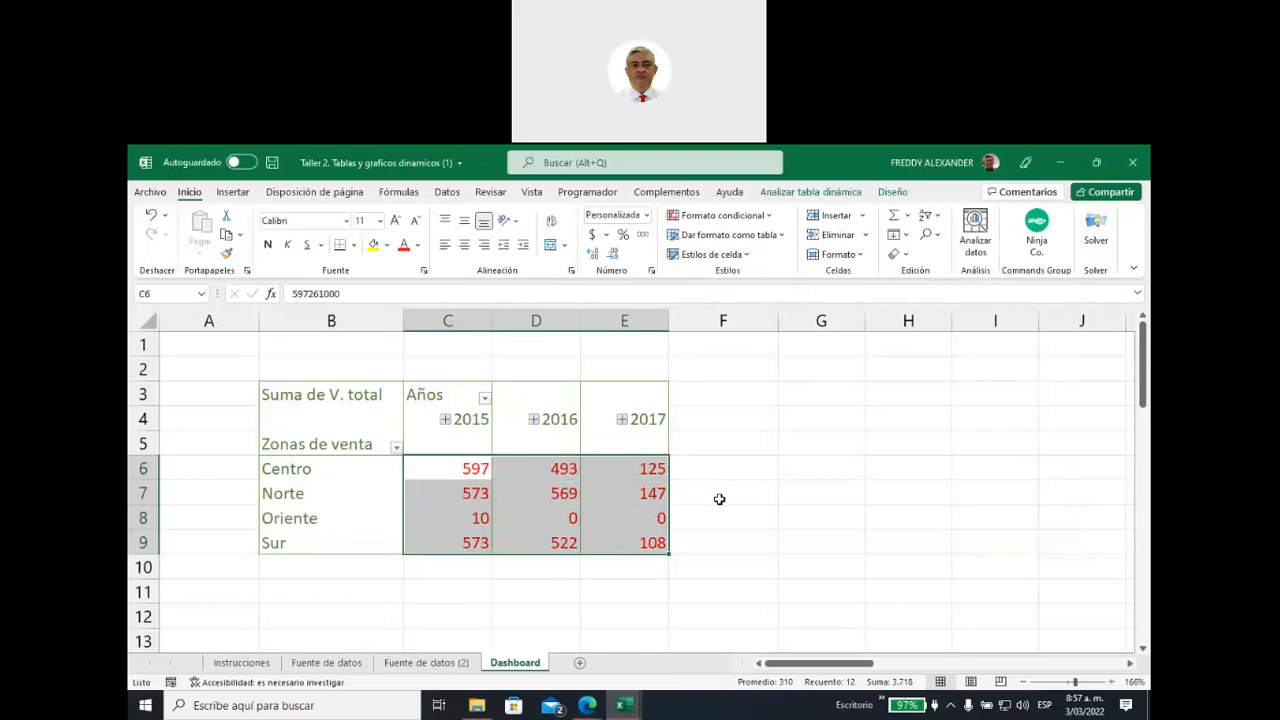
pyautogui.click(444, 469)
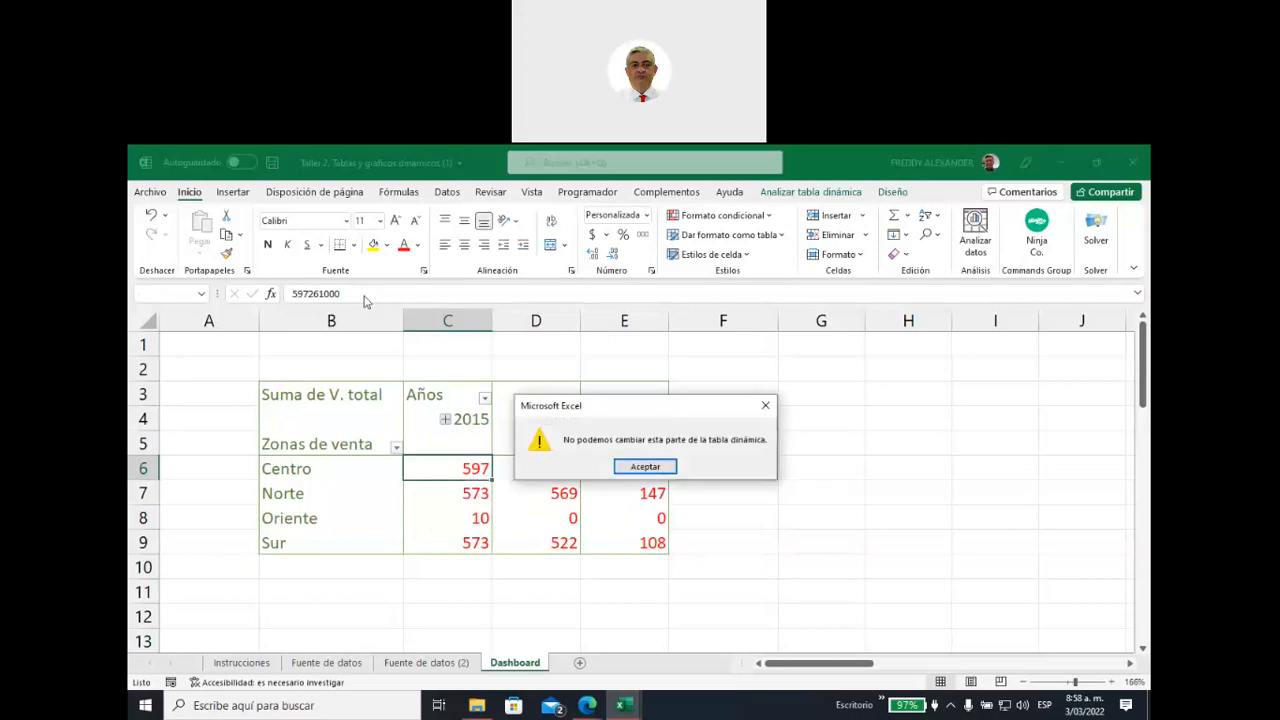
pyautogui.click(646, 466)
pyautogui.click(745, 486)
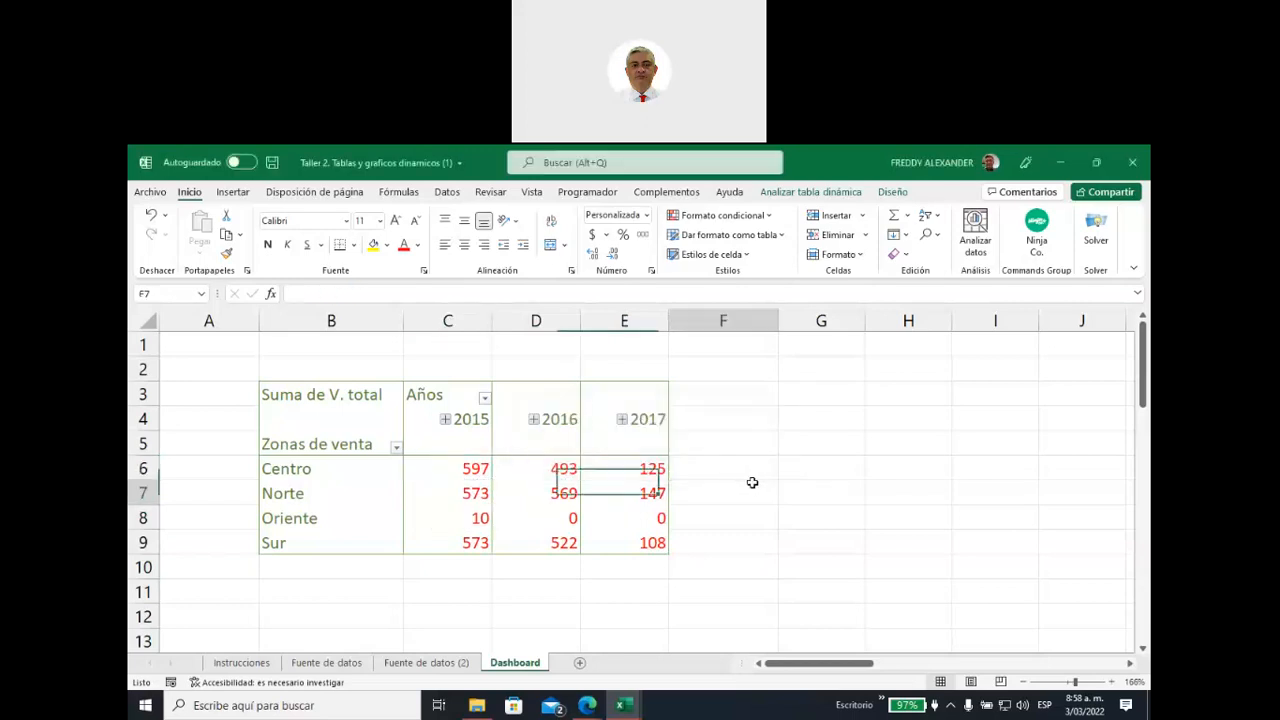
pyautogui.click(447, 464)
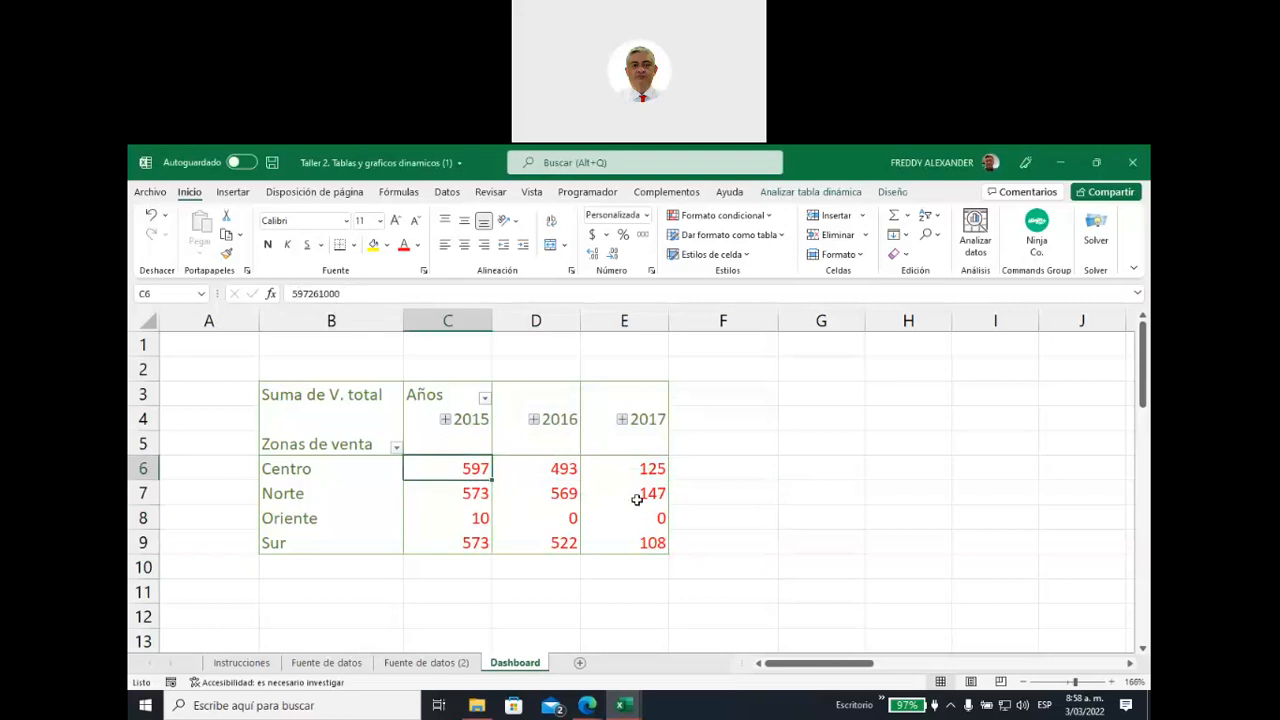
# Try to apply the custom number format [Rojo]M#.##0.. to the sales values in C6:E9
pyautogui.moveTo(459, 470)
pyautogui.moveTo(447, 467); pyautogui.dragTo(624, 543)
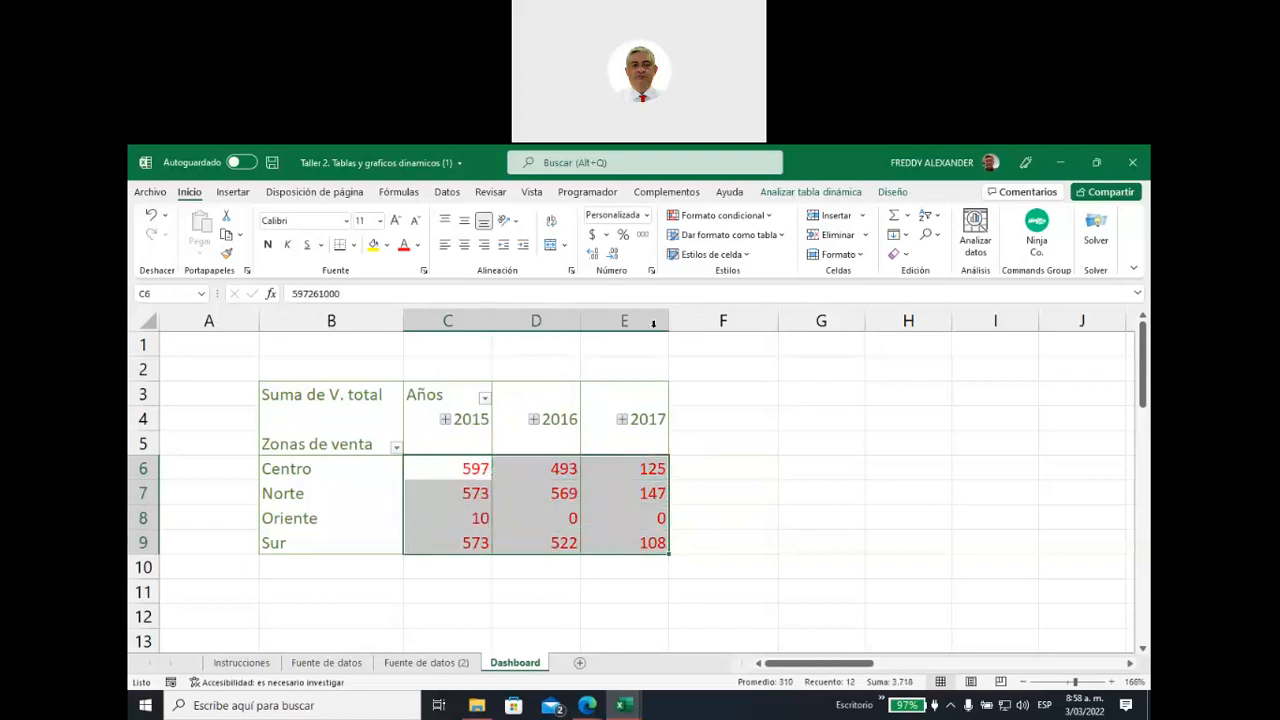
pyautogui.click(651, 270)
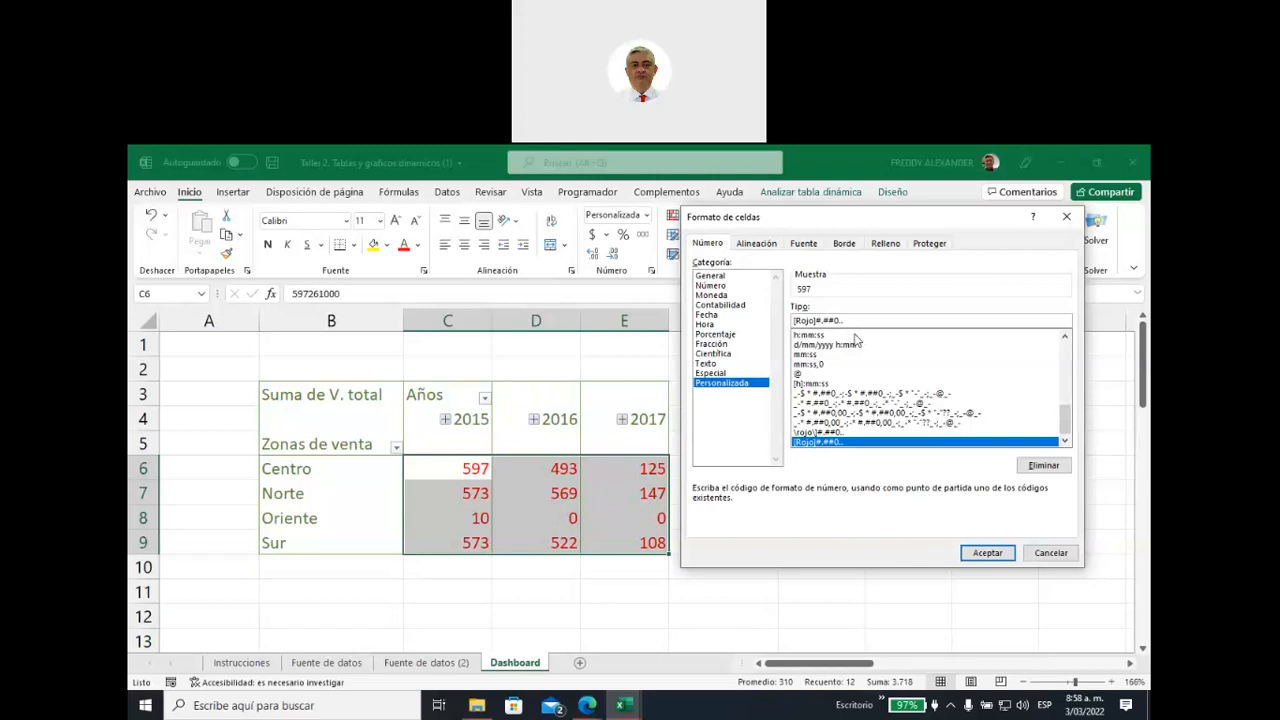
pyautogui.write('M')
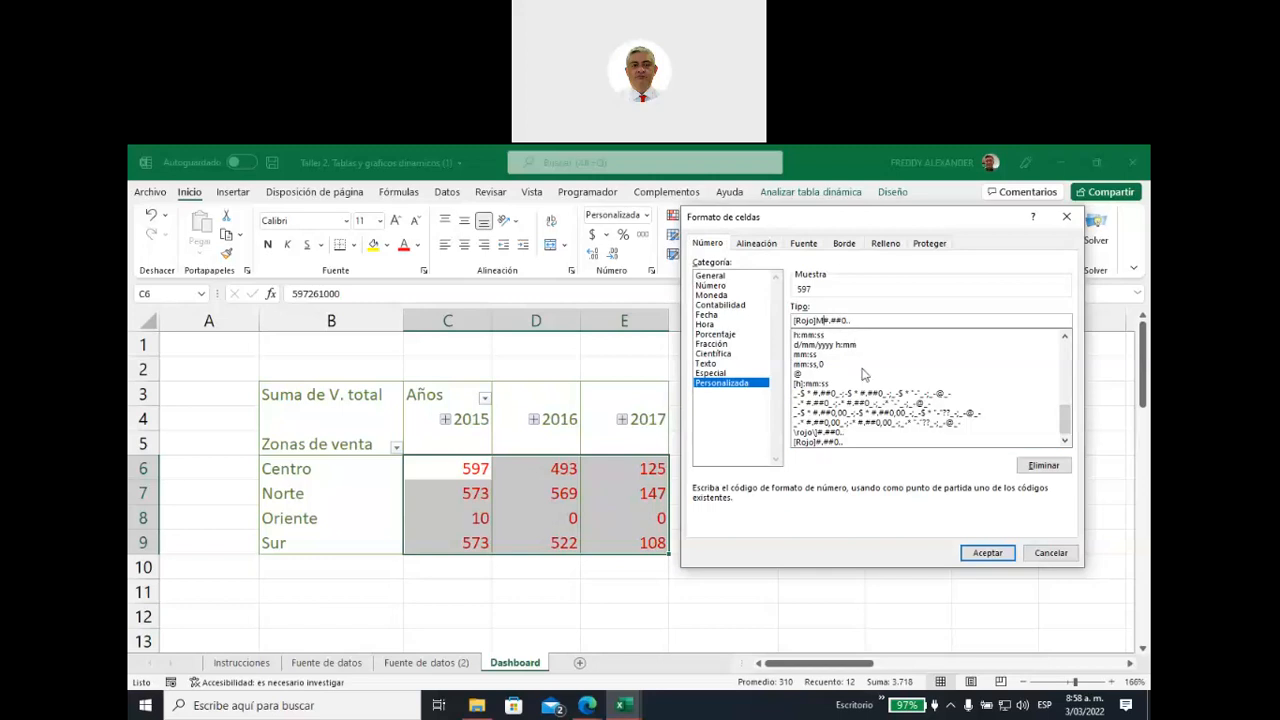
pyautogui.click(986, 552)
pyautogui.click(607, 480)
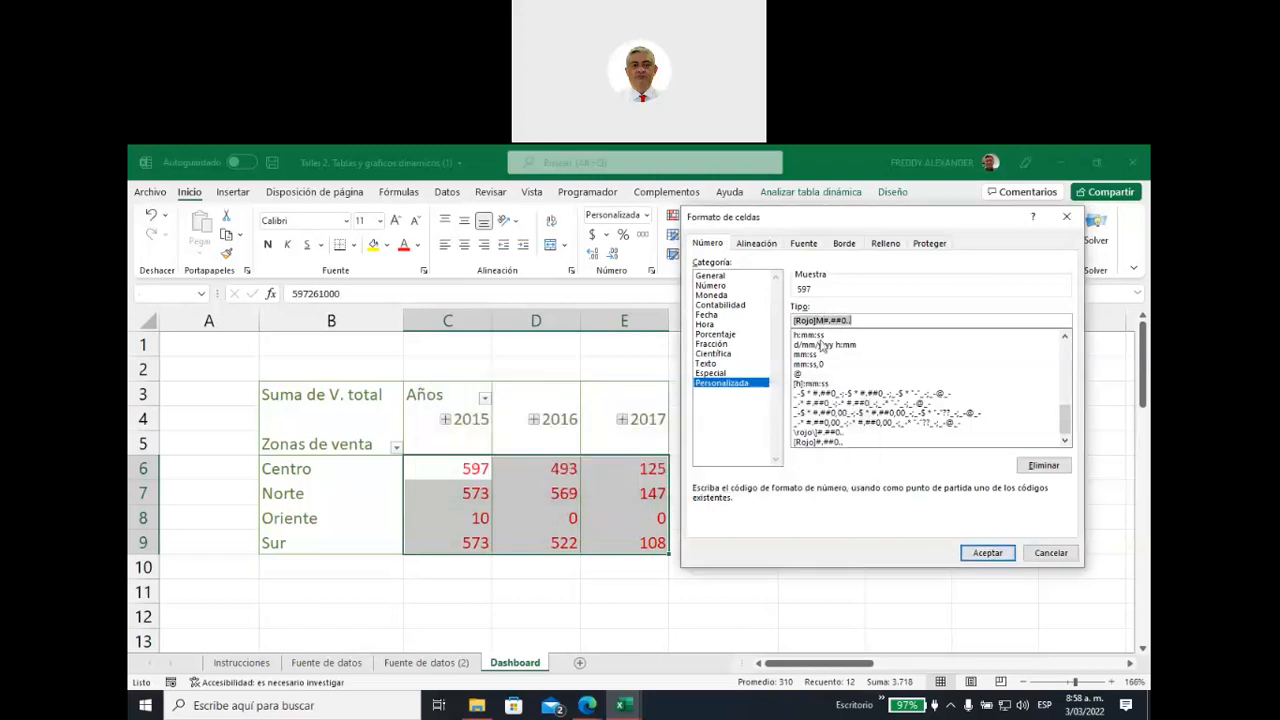
# Change the M in the custom number format to the quoted prefix "M " with a trailing space
pyautogui.click(818, 320)
pyautogui.write('"M"')
pyautogui.scroll(1, 840, 342)
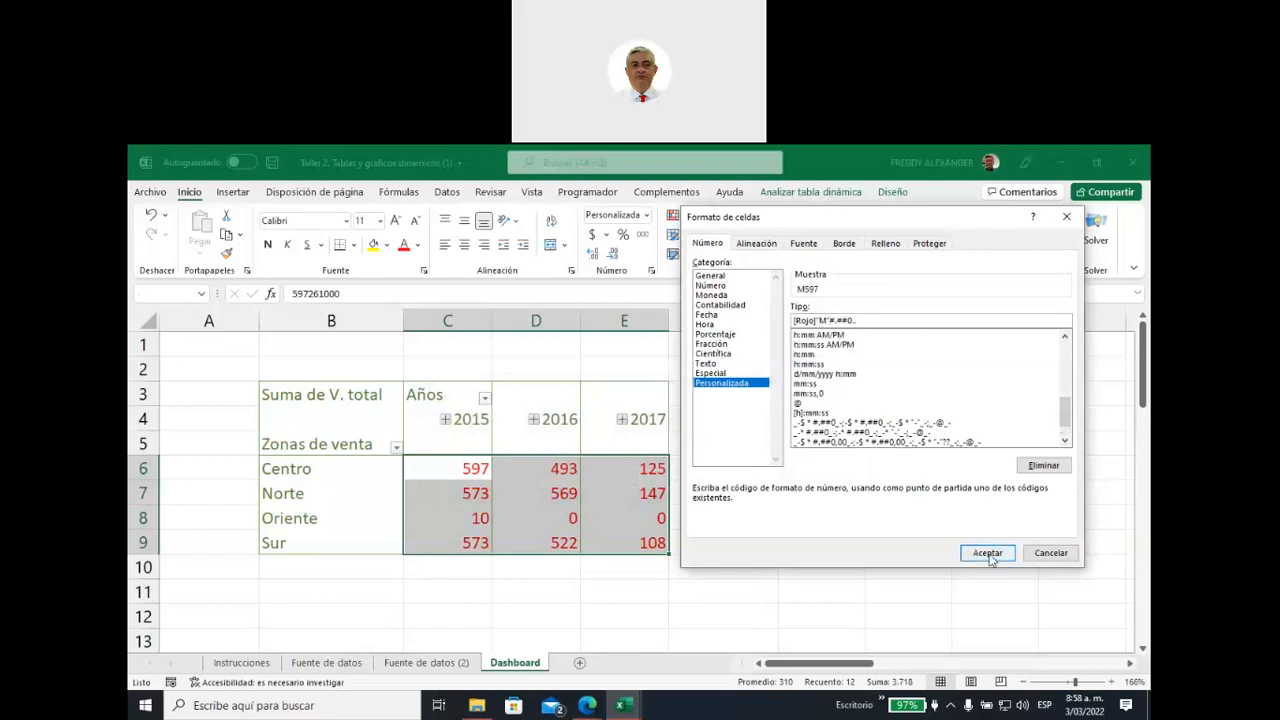
pyautogui.click(826, 320)
pyautogui.scroll(-1, 853, 347)
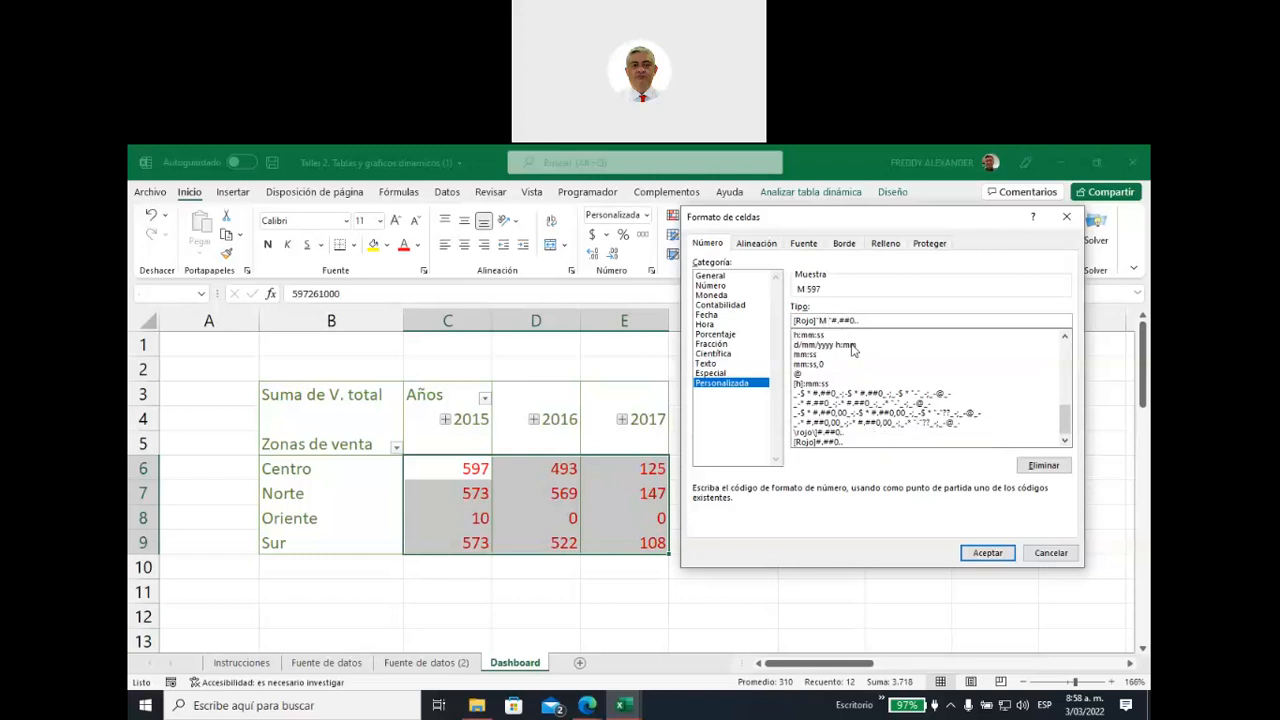
# Move the quoted M behind the number, making the custom format [Rojo]#.##0.. "M", and apply it to the sales values
pyautogui.moveTo(831, 320); pyautogui.dragTo(817, 320)
pyautogui.press('BackSpace')
pyautogui.write('"m')
pyautogui.press('BackSpace')
pyautogui.write('M"')
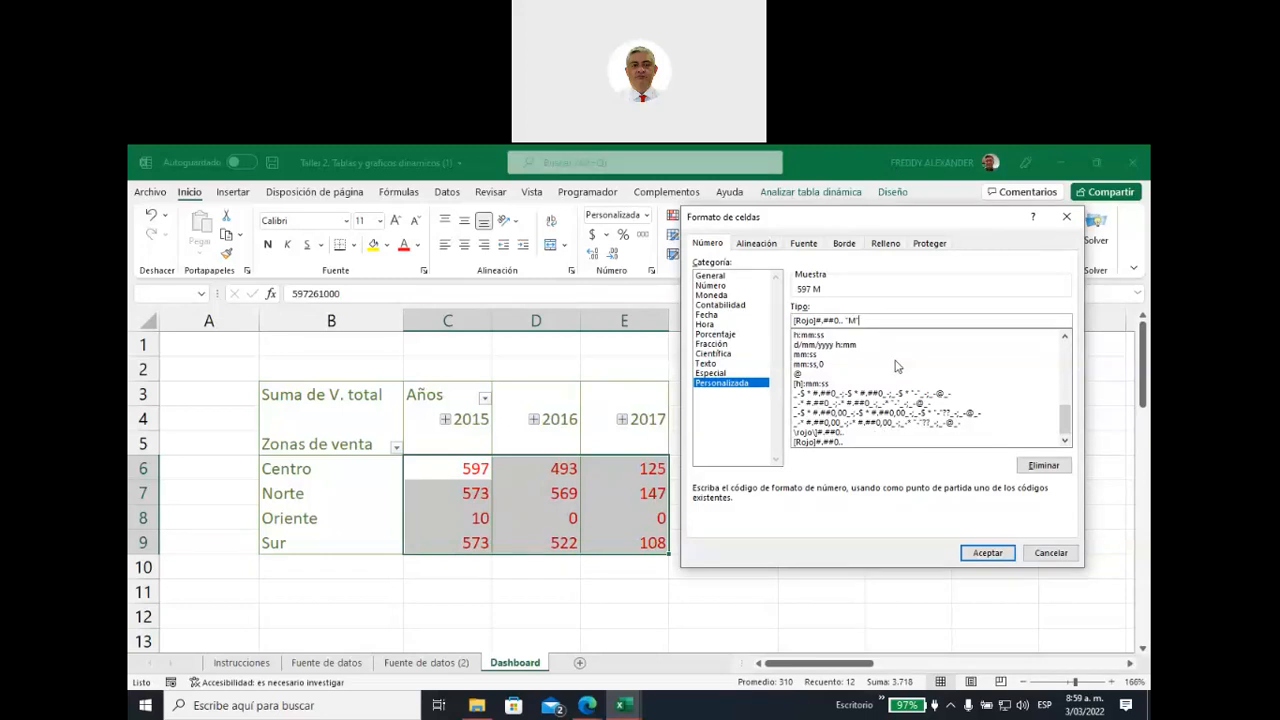
pyautogui.click(987, 553)
pyautogui.click(540, 590)
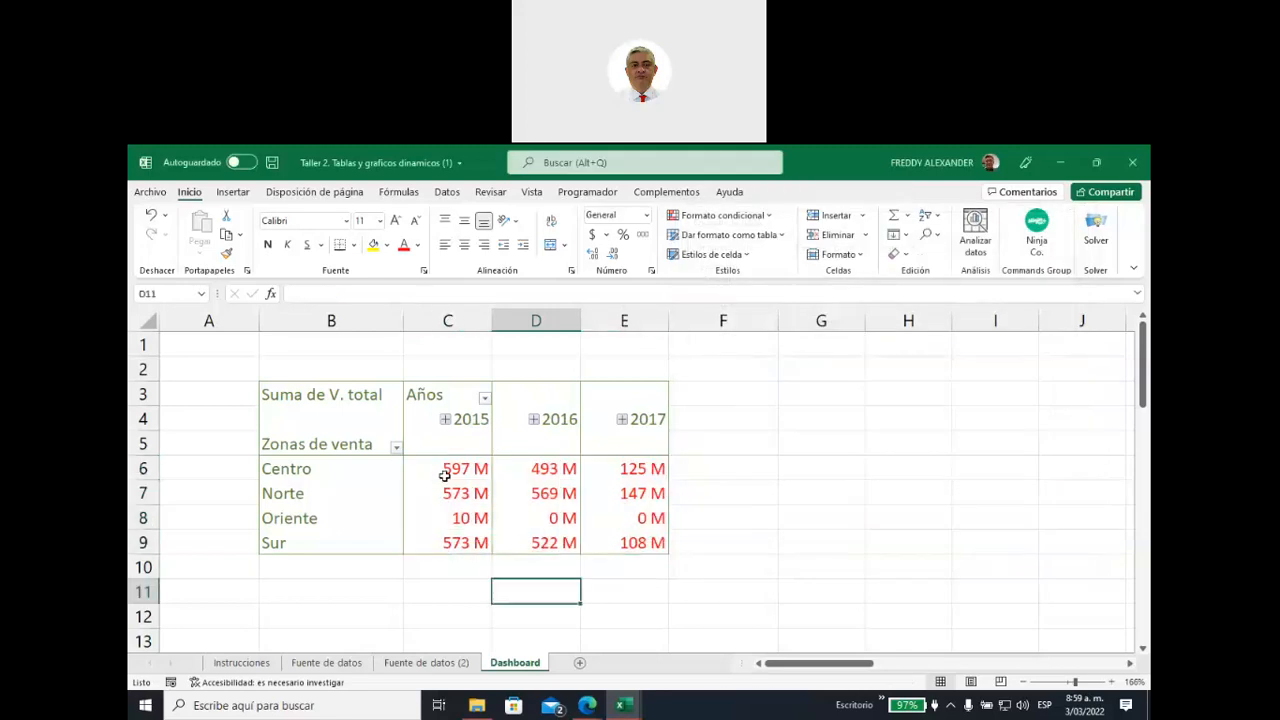
# Examine the details of the Centro 2015 value, and select all sales values in C6:E9
pyautogui.click(446, 470)
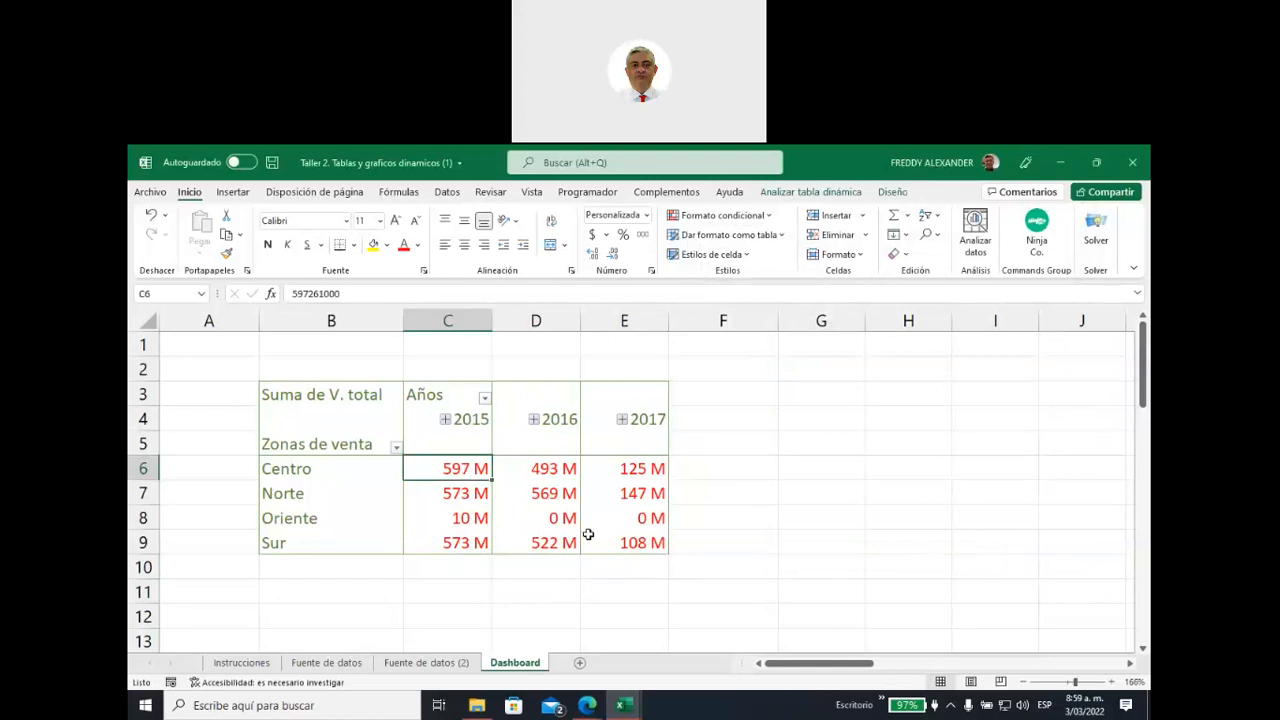
pyautogui.moveTo(588, 535)
pyautogui.moveTo(493, 484)
pyautogui.moveTo(433, 469)
pyautogui.moveTo(438, 505)
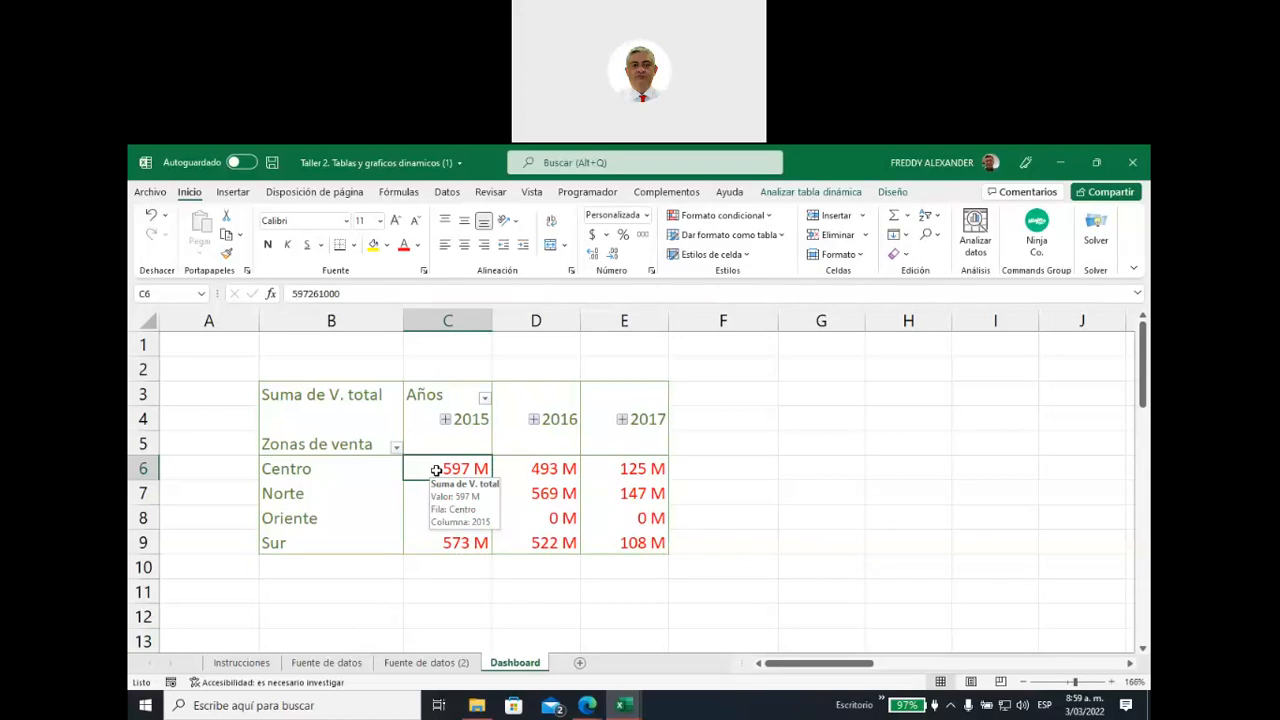
pyautogui.moveTo(436, 471); pyautogui.dragTo(625, 542)
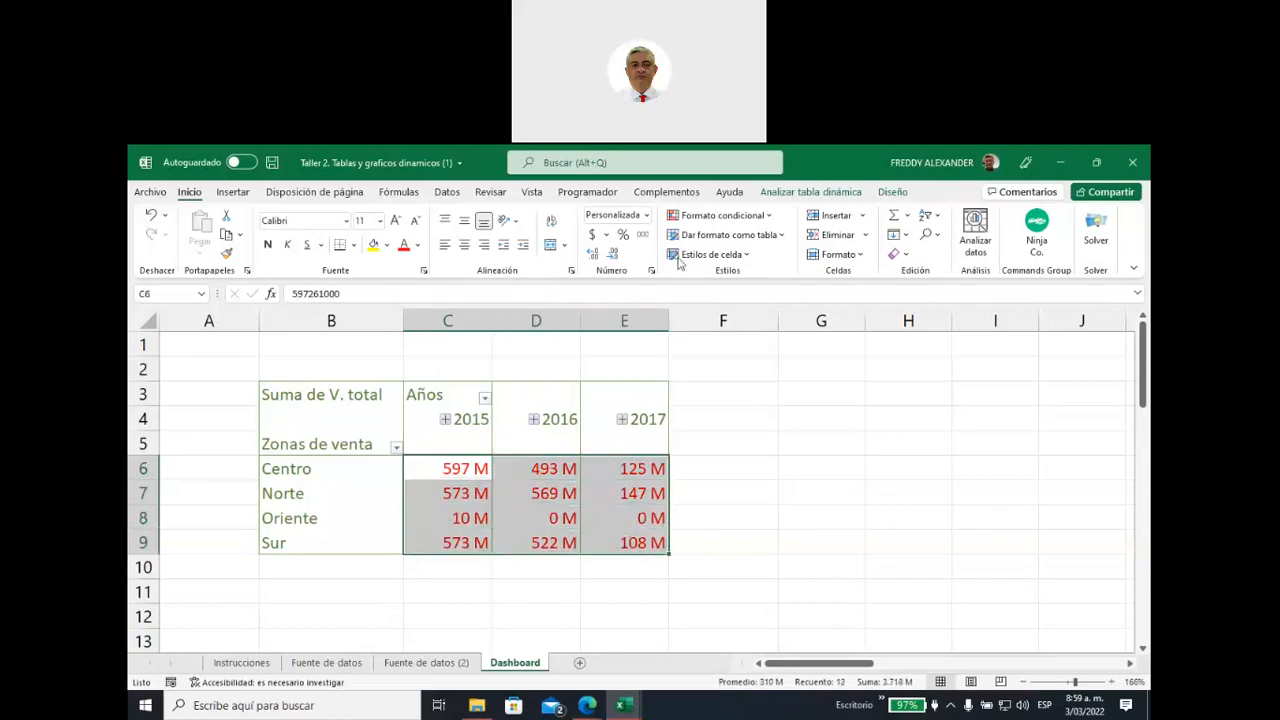
# Add a dollar sign and space before the number in the sales values' custom format, making it [Rojo]$ #.##0.. "M", and apply it
pyautogui.click(651, 270)
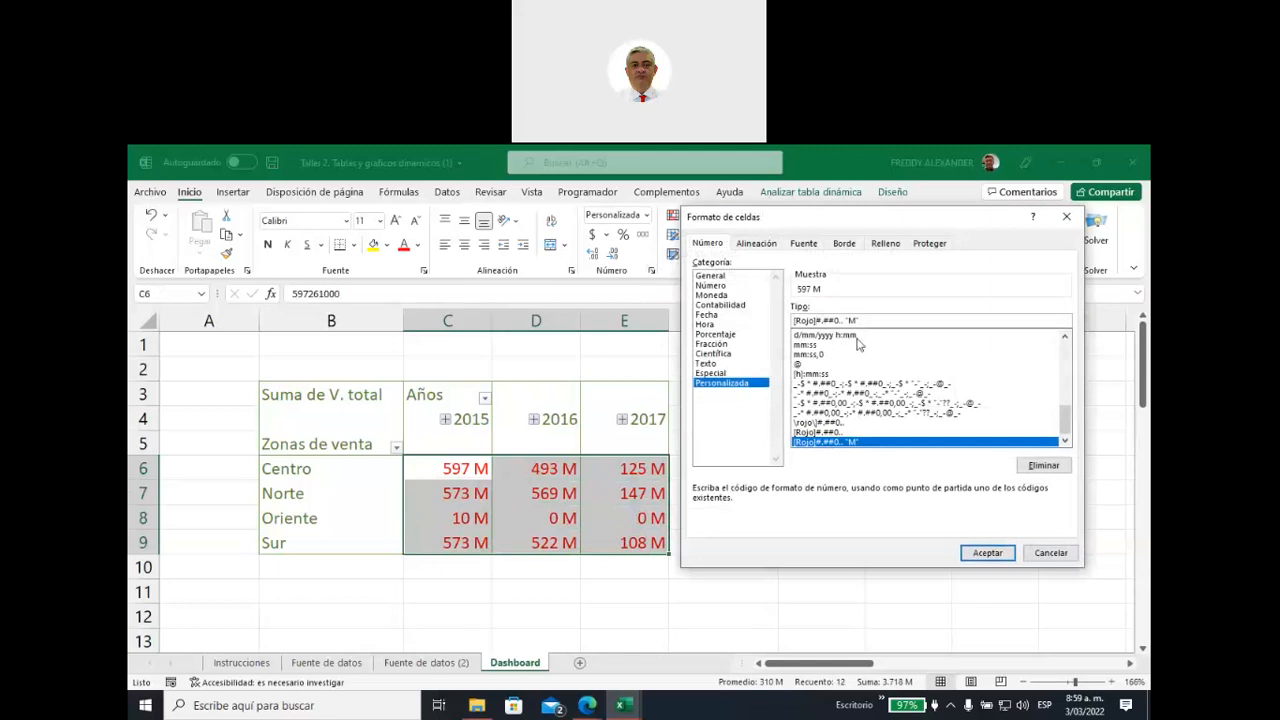
pyautogui.write('$')
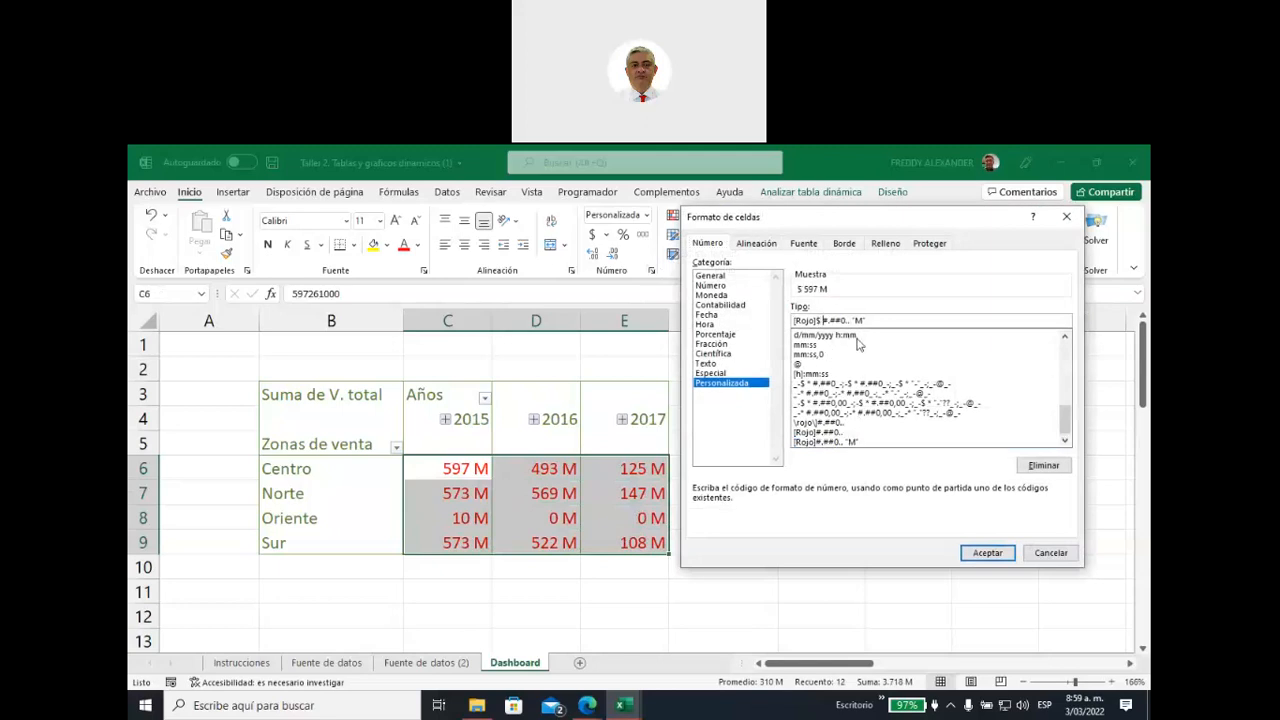
pyautogui.click(987, 553)
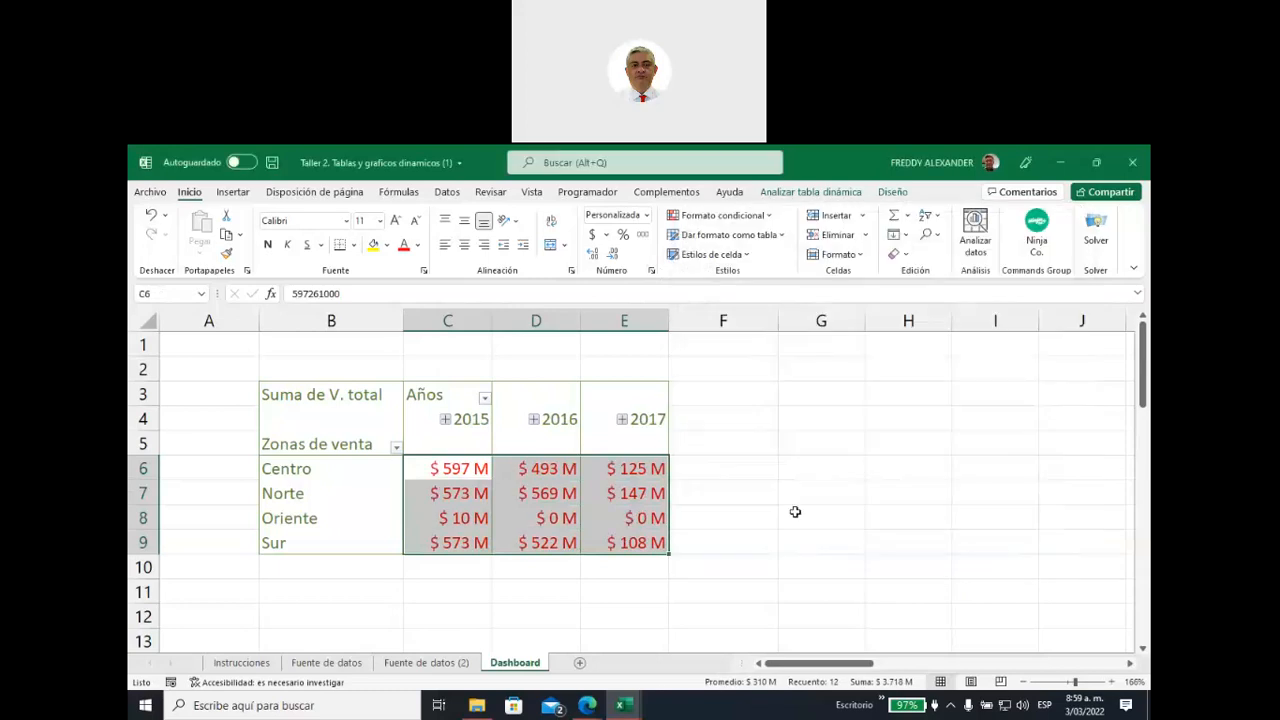
pyautogui.click(745, 492)
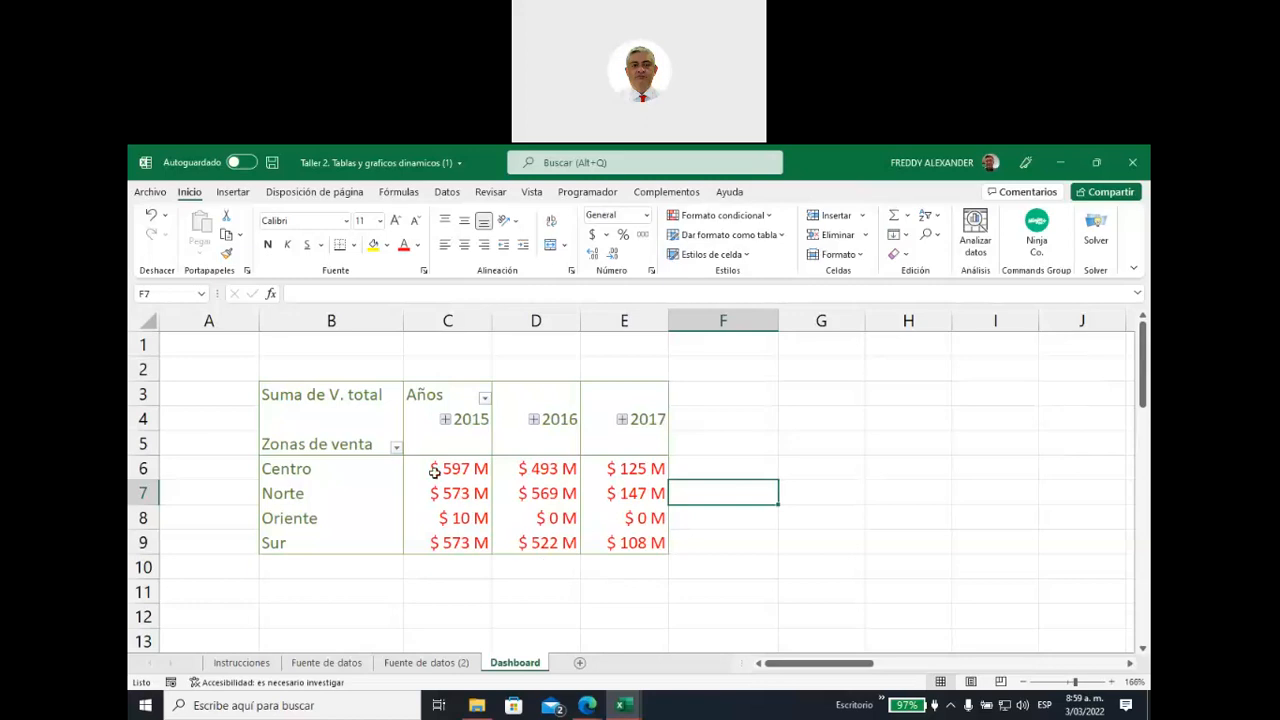
# Insert a clustered column pivot chart from the sales values by zone and year
pyautogui.moveTo(435, 469); pyautogui.dragTo(628, 543)
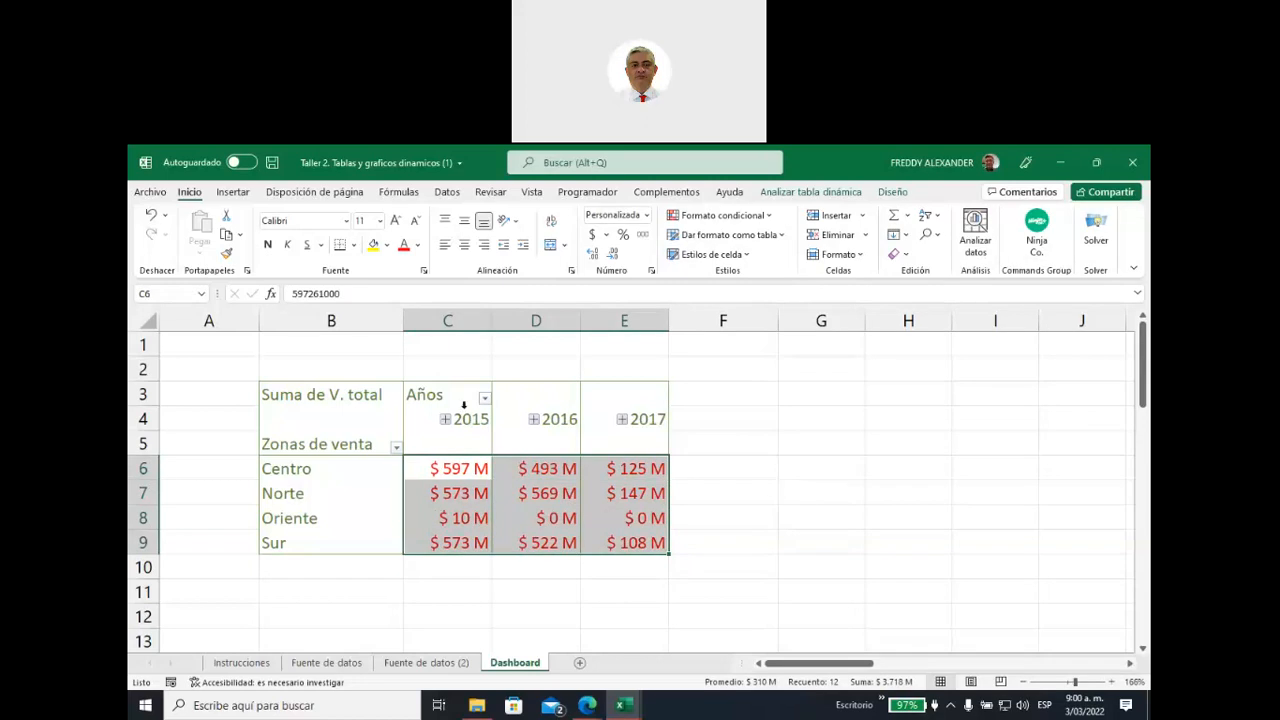
pyautogui.moveTo(411, 458)
pyautogui.click(810, 192)
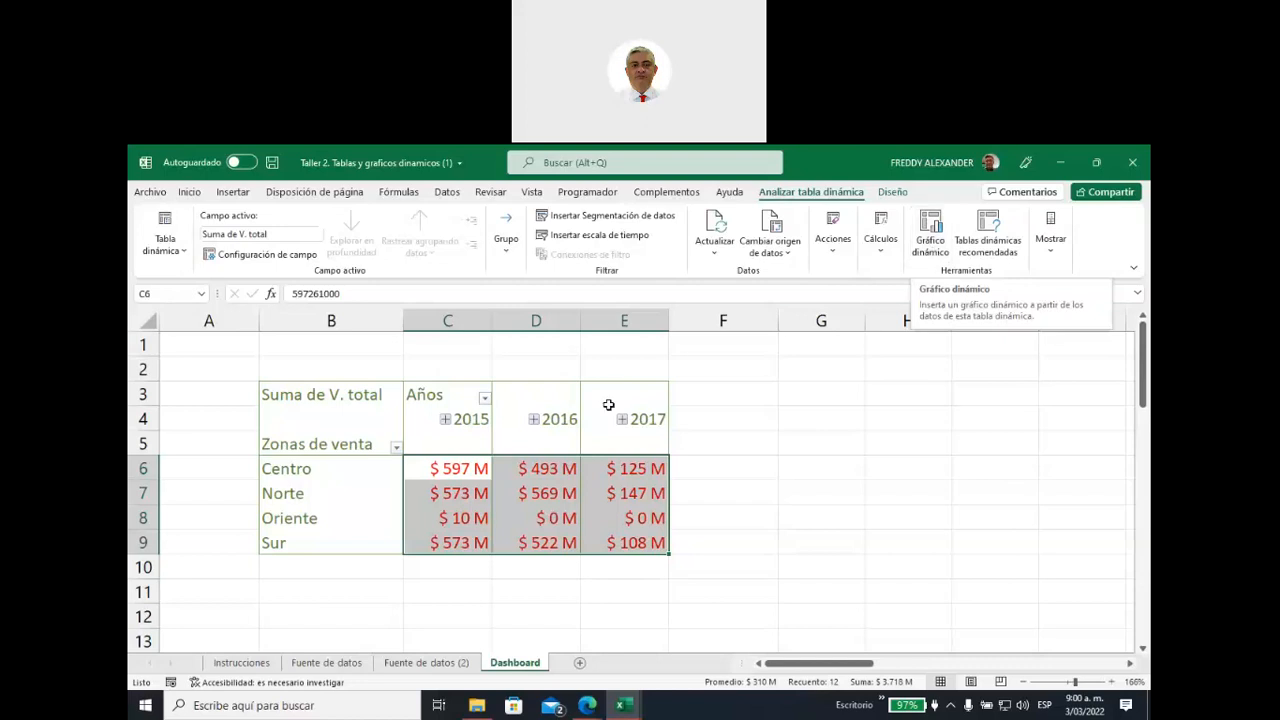
pyautogui.click(928, 246)
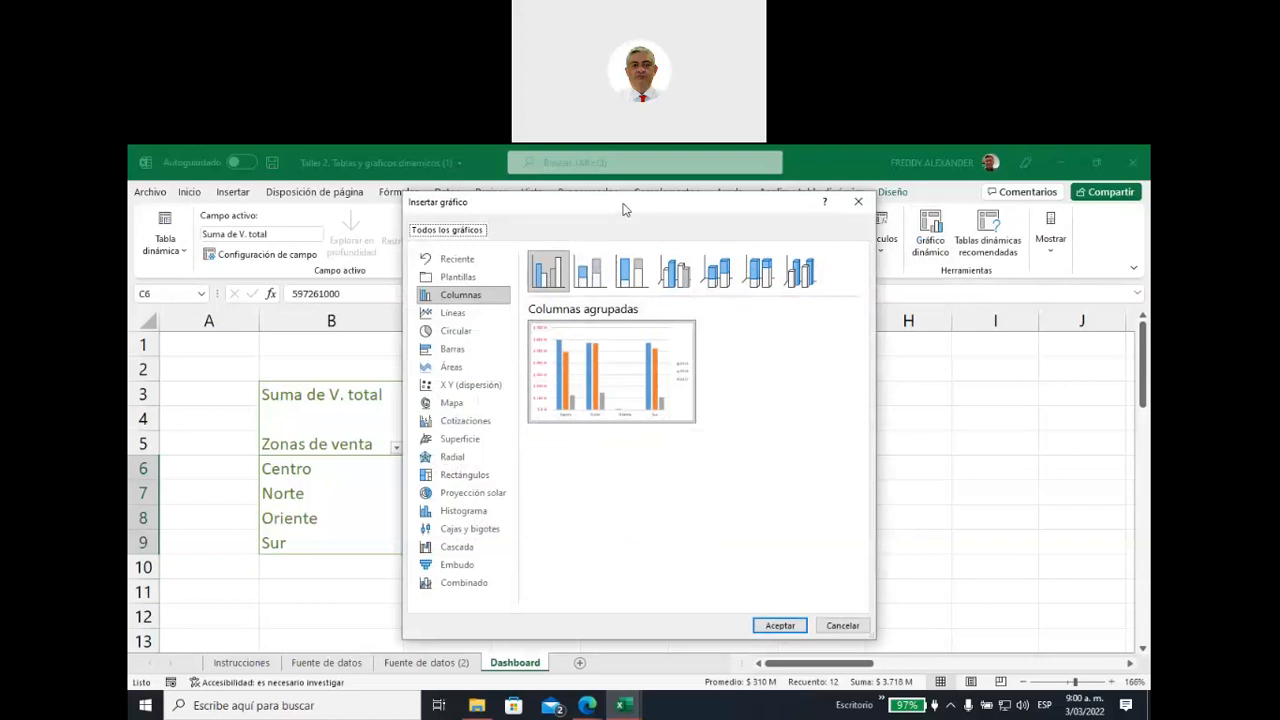
pyautogui.moveTo(622, 208); pyautogui.dragTo(723, 233)
pyautogui.moveTo(774, 389)
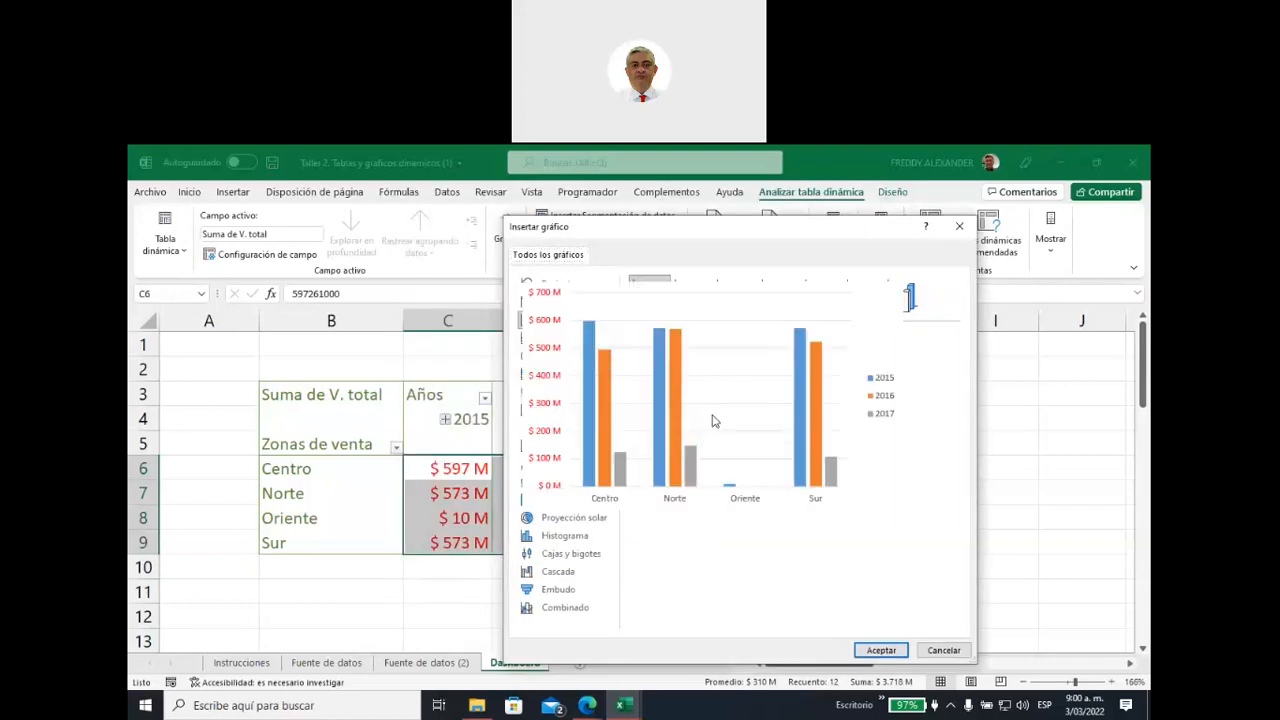
pyautogui.click(881, 650)
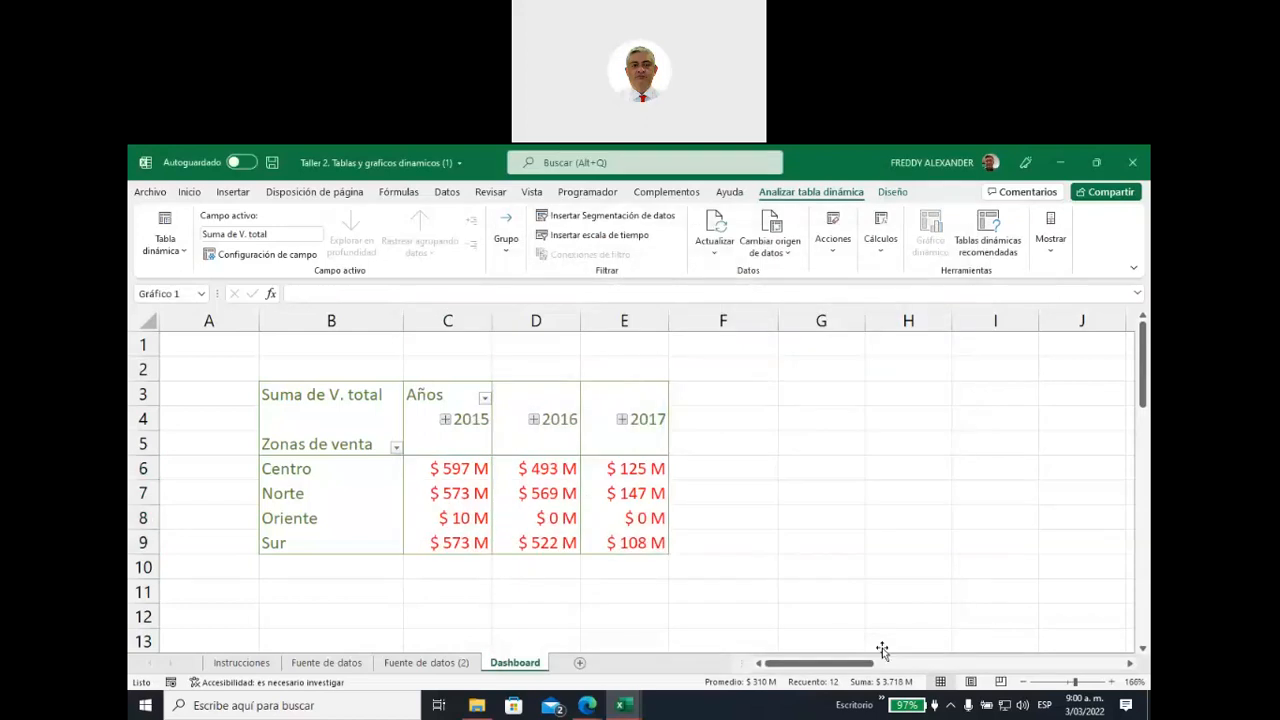
# Shrink the pivot chart to about 6,14 cm high by 11,16 cm wide and place it beside the pivot table, starting at column F
pyautogui.scroll(-1, 982, 428)
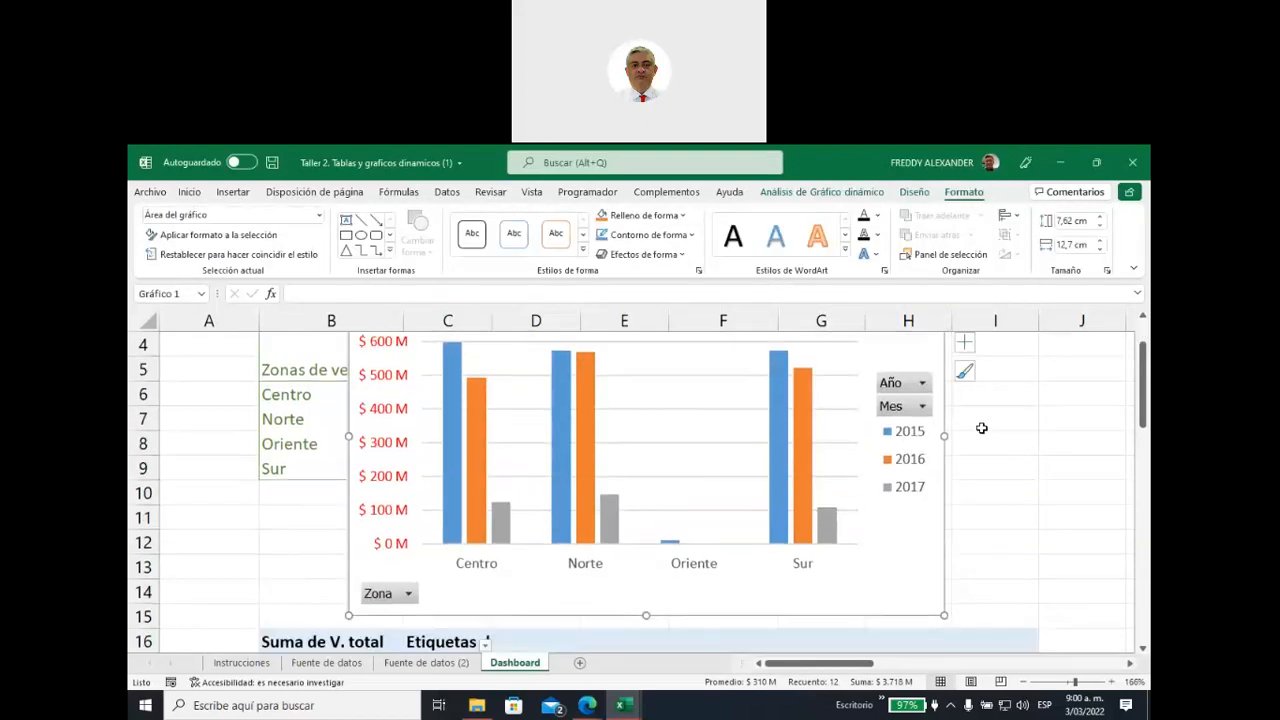
pyautogui.scroll(1, 982, 428)
pyautogui.moveTo(571, 349); pyautogui.dragTo(720, 344)
pyautogui.click(541, 390)
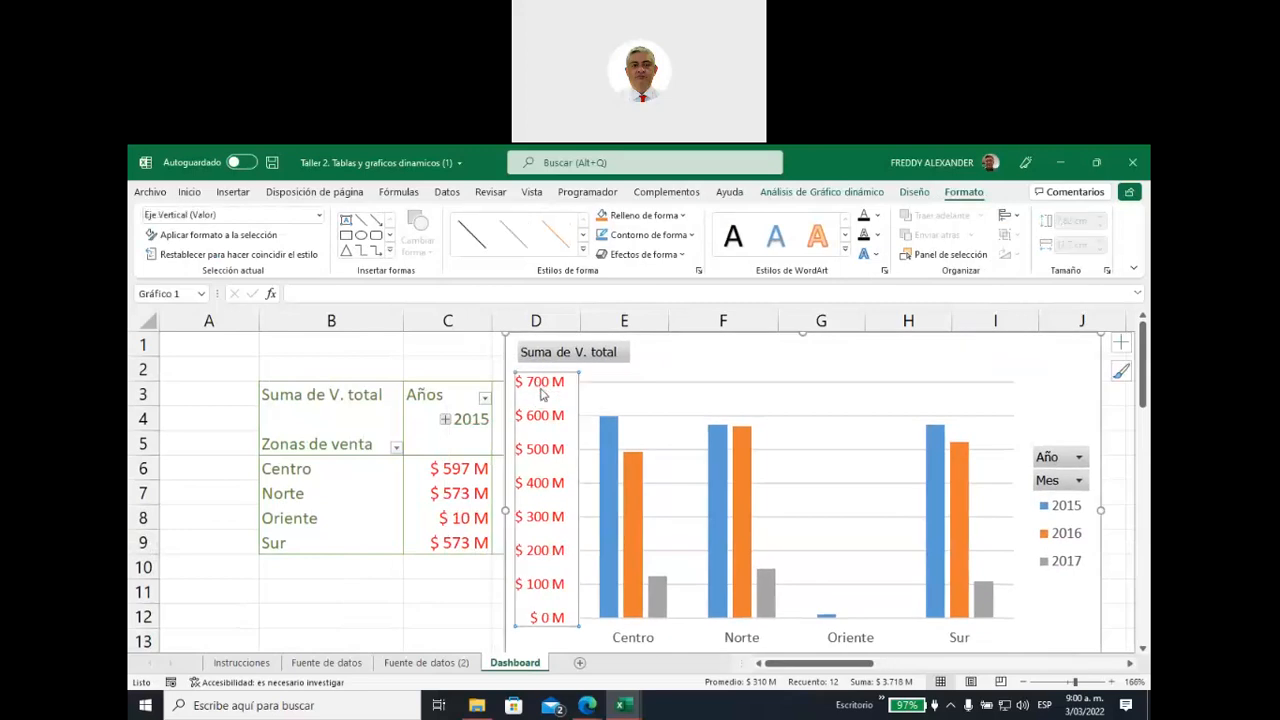
pyautogui.moveTo(650, 357); pyautogui.dragTo(760, 346)
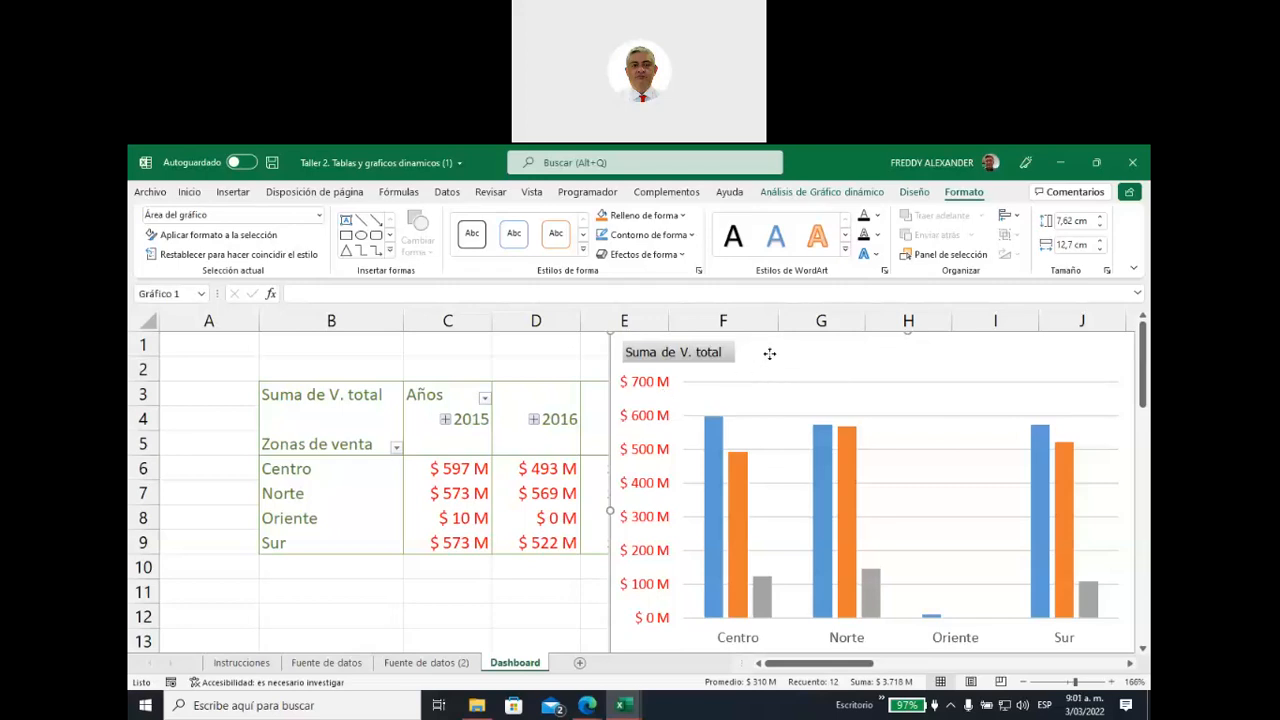
pyautogui.moveTo(783, 351); pyautogui.dragTo(751, 359)
pyautogui.hotkey('ctrl', 'z')
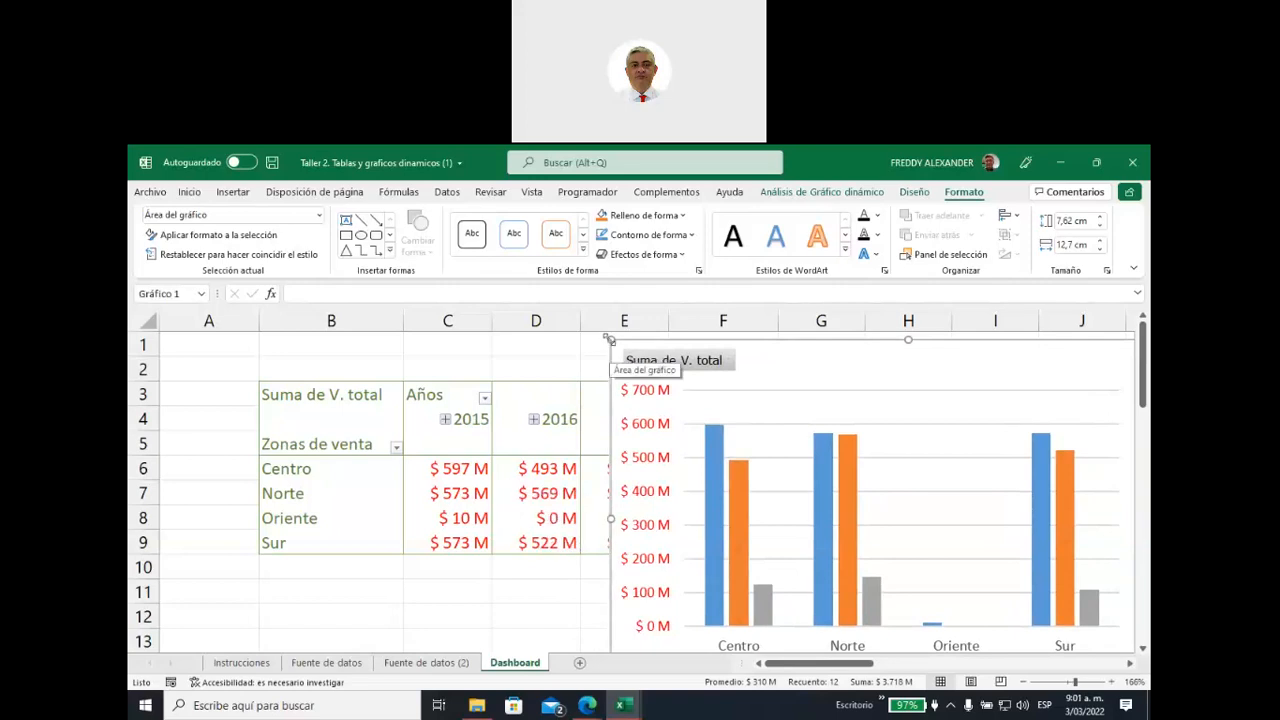
pyautogui.click(669, 391)
pyautogui.moveTo(669, 391); pyautogui.dragTo(865, 359)
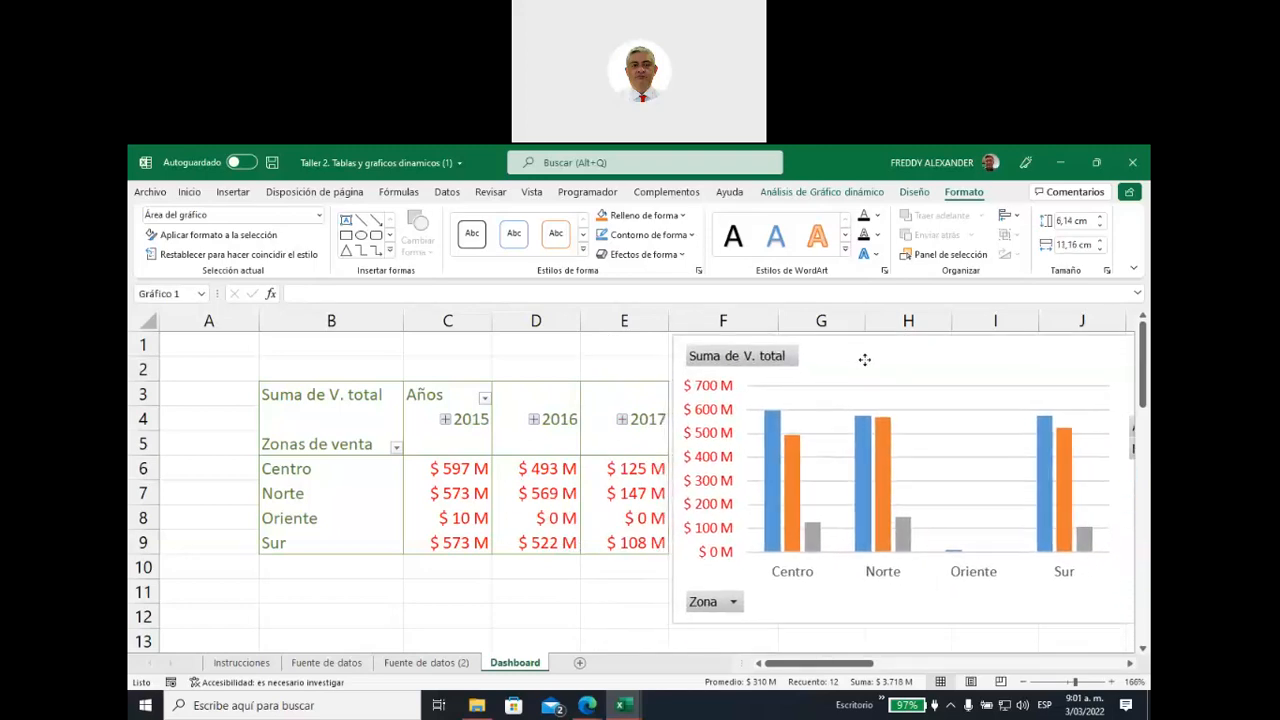
# Compare the chart's vertical axis labels with the formatted sales values in C6:E9
pyautogui.click(711, 393)
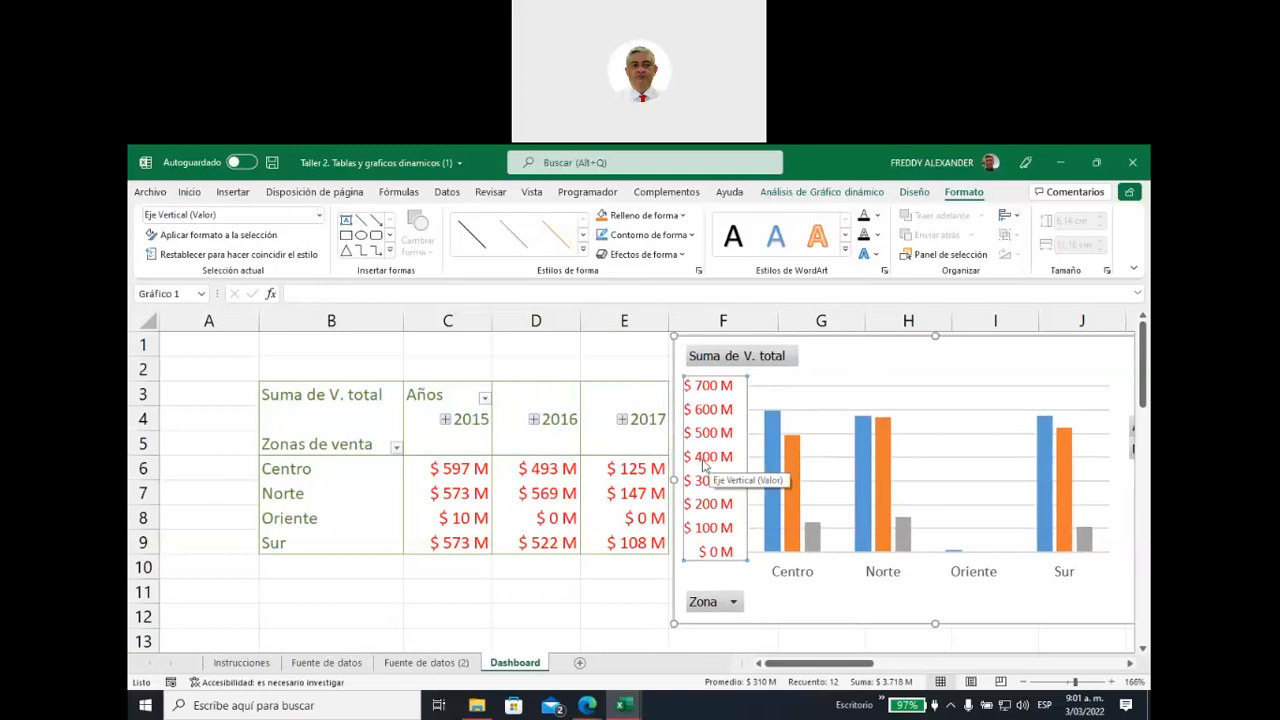
pyautogui.click(466, 469)
pyautogui.moveTo(600, 475); pyautogui.dragTo(611, 543)
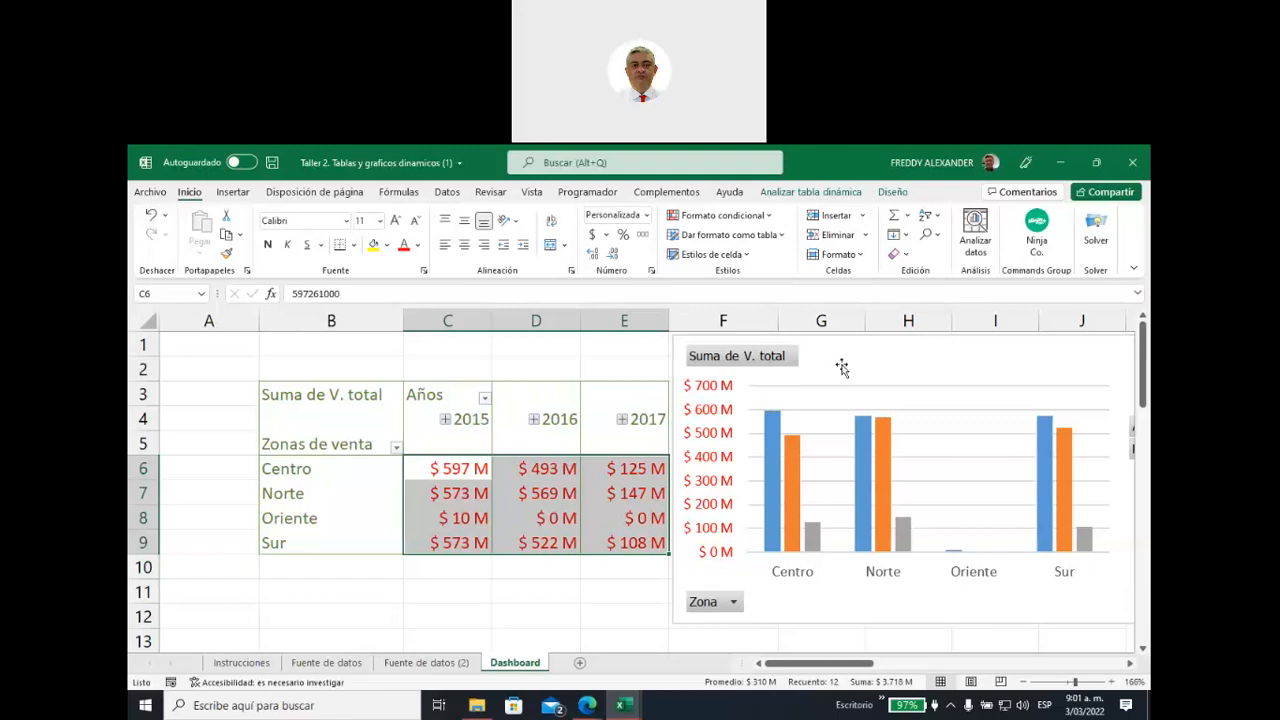
# Move the chart over columns C to H and hide all of its field buttons
pyautogui.moveTo(849, 357); pyautogui.dragTo(601, 355)
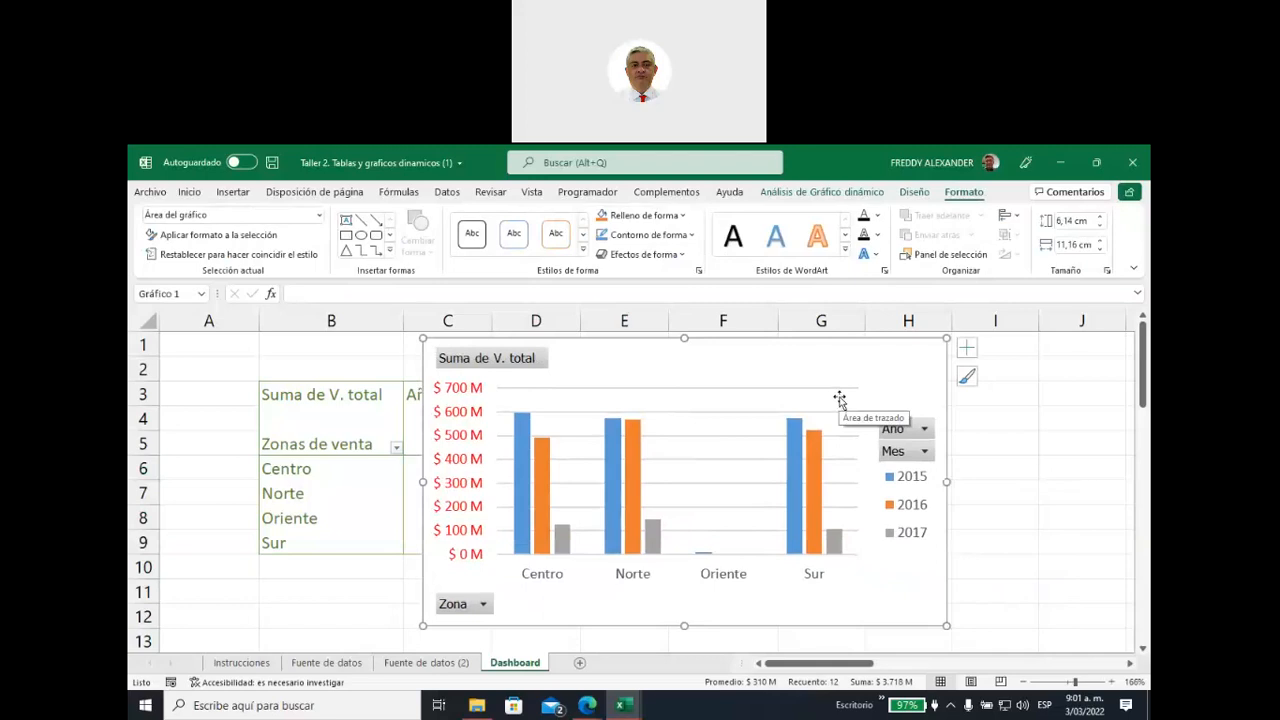
pyautogui.click(926, 430)
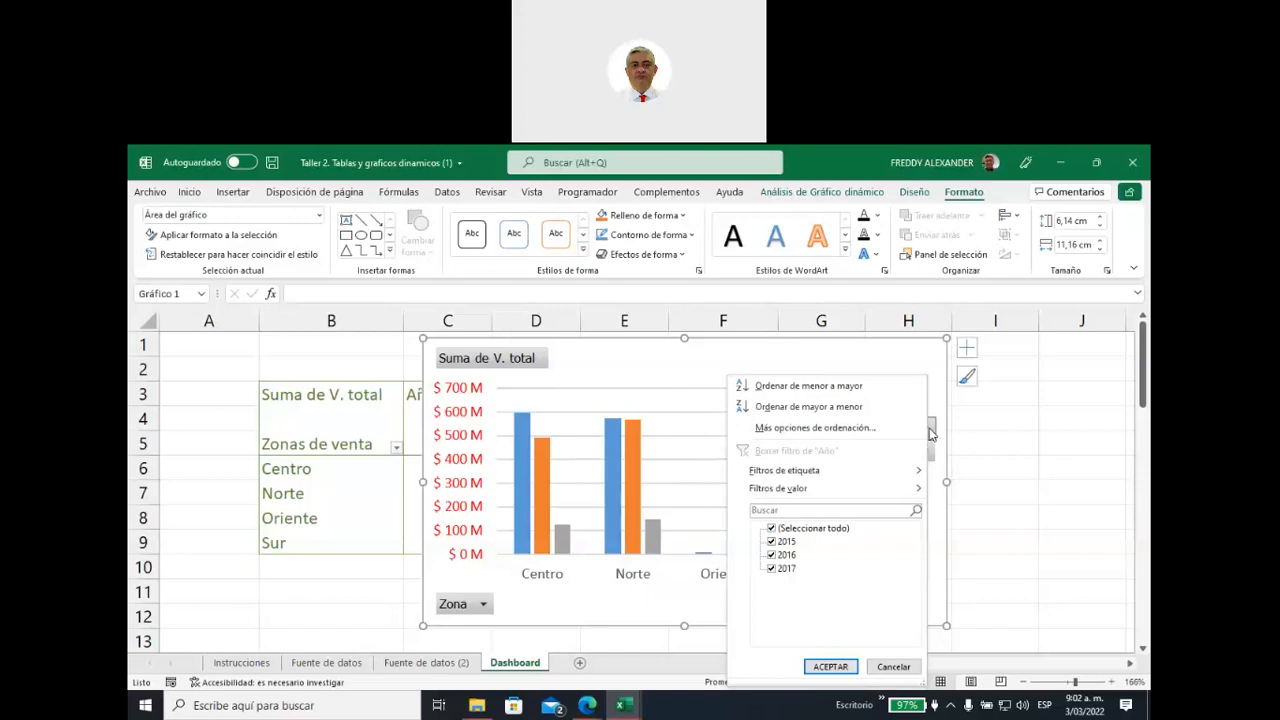
pyautogui.click(929, 430)
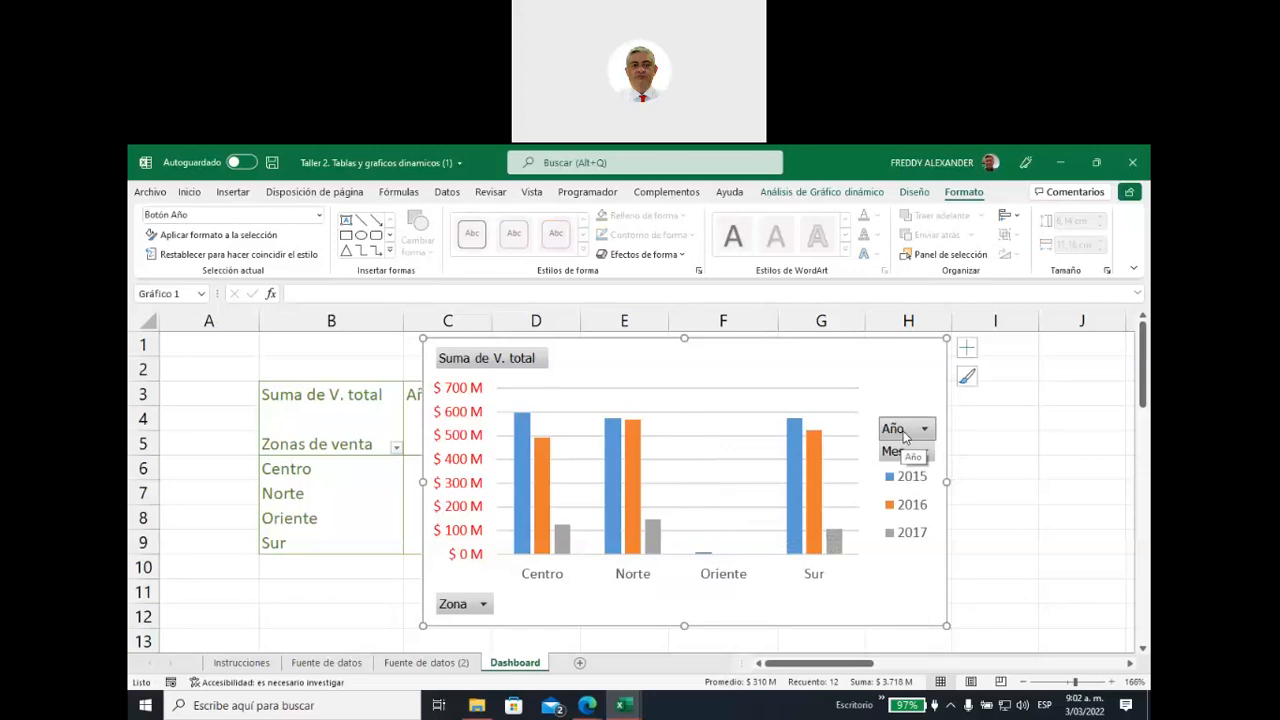
pyautogui.rightClick(904, 434)
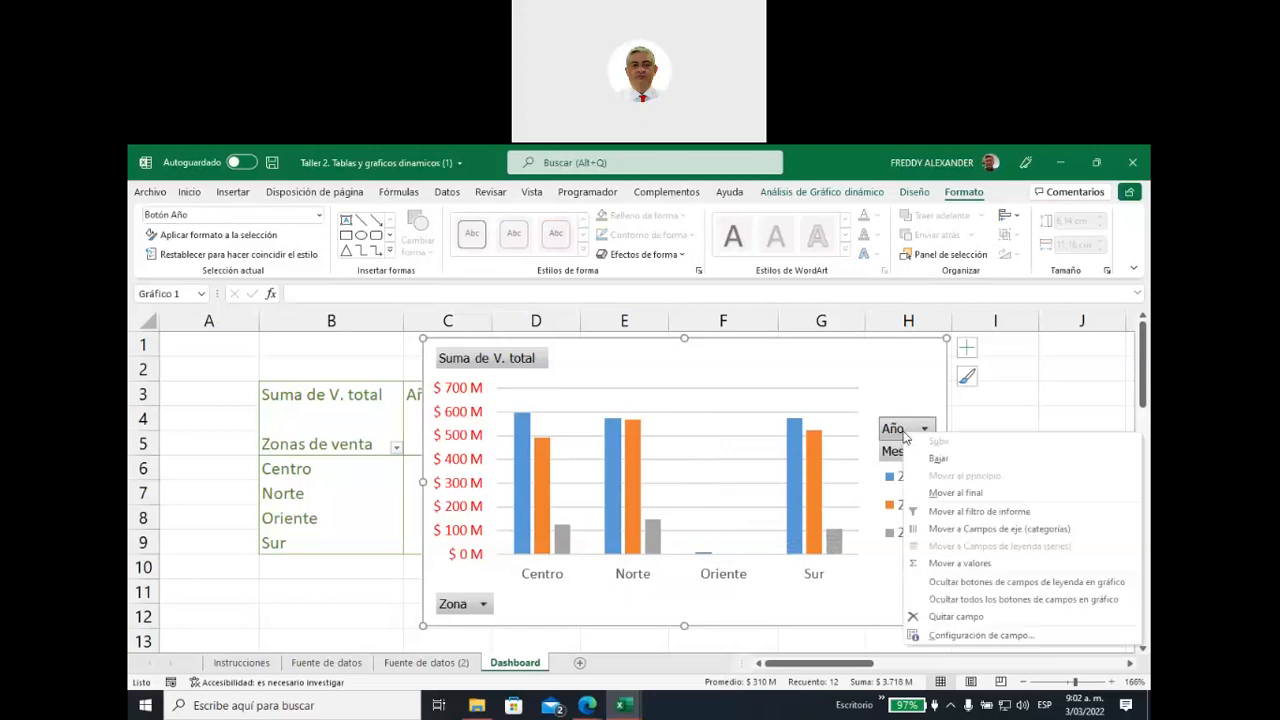
pyautogui.click(957, 602)
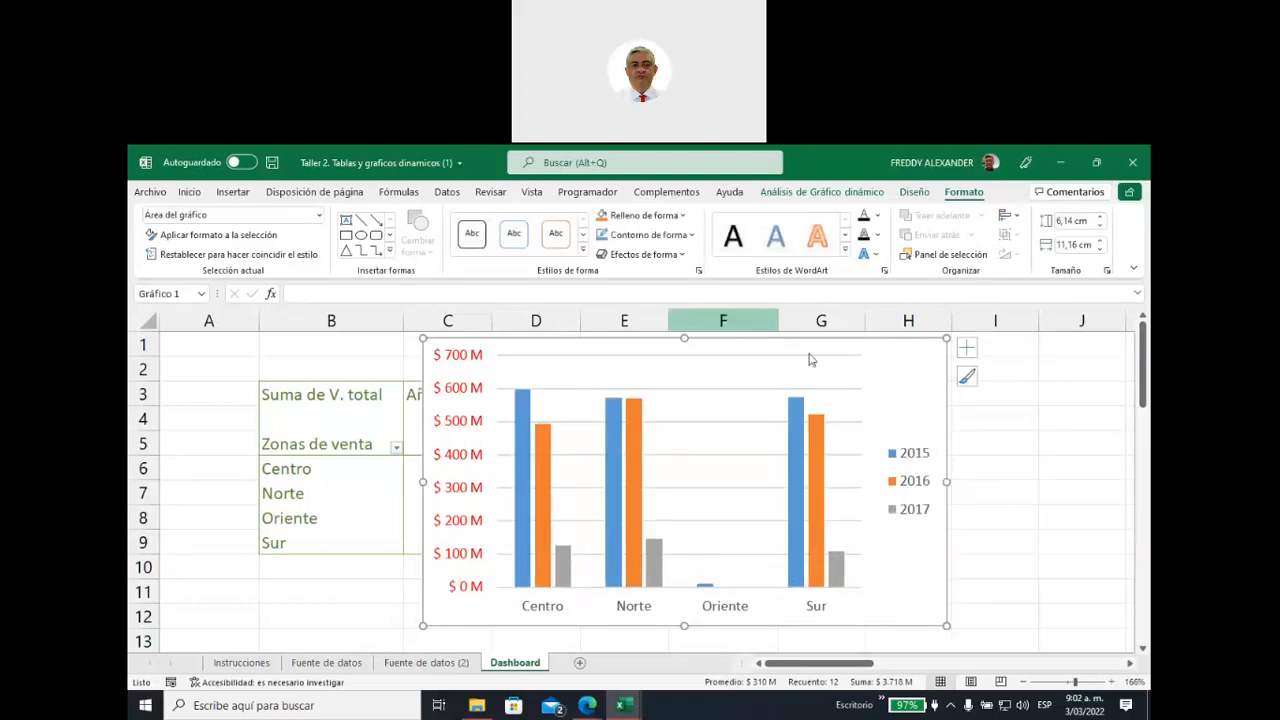
# Move the chart to the sheet's corner at A1 and enlarge it to about 6,3 cm high by 13,17 cm wide, ending at column F
pyautogui.moveTo(909, 357)
pyautogui.mouseDown()
pyautogui.moveTo(717, 369)
pyautogui.moveTo(646, 352)
pyautogui.mouseUp()
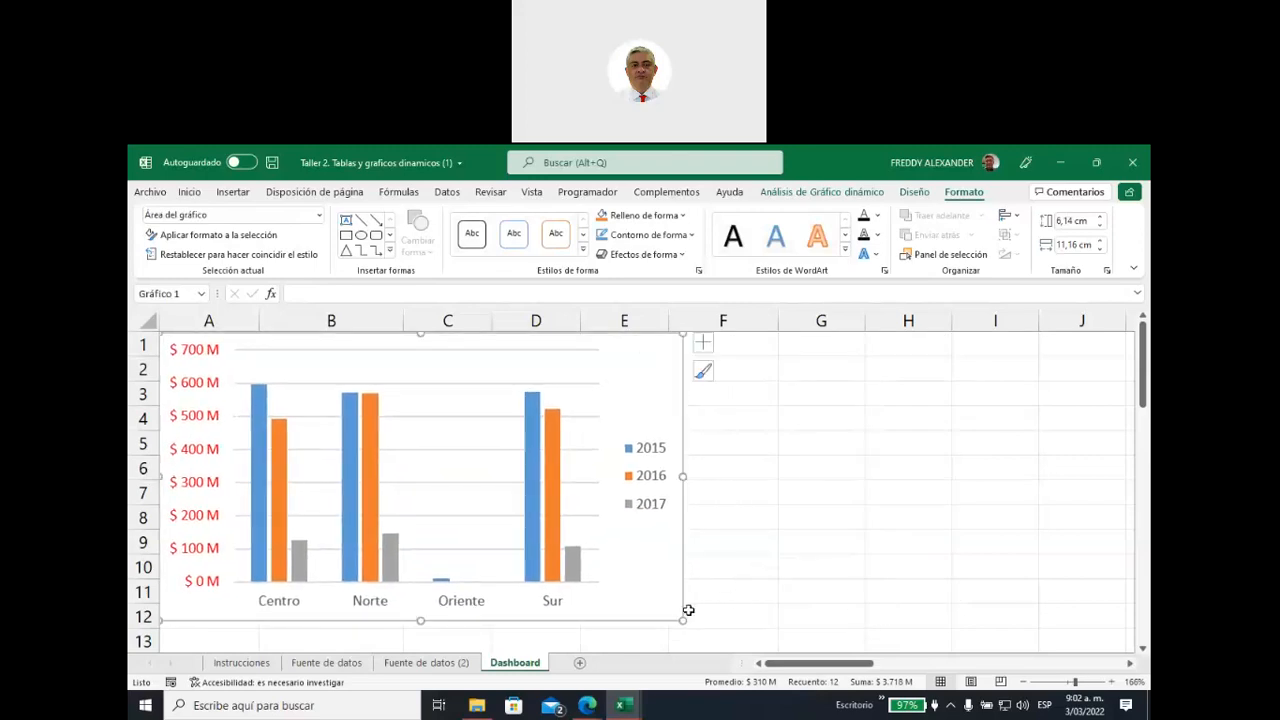
pyautogui.moveTo(682, 621); pyautogui.dragTo(777, 625)
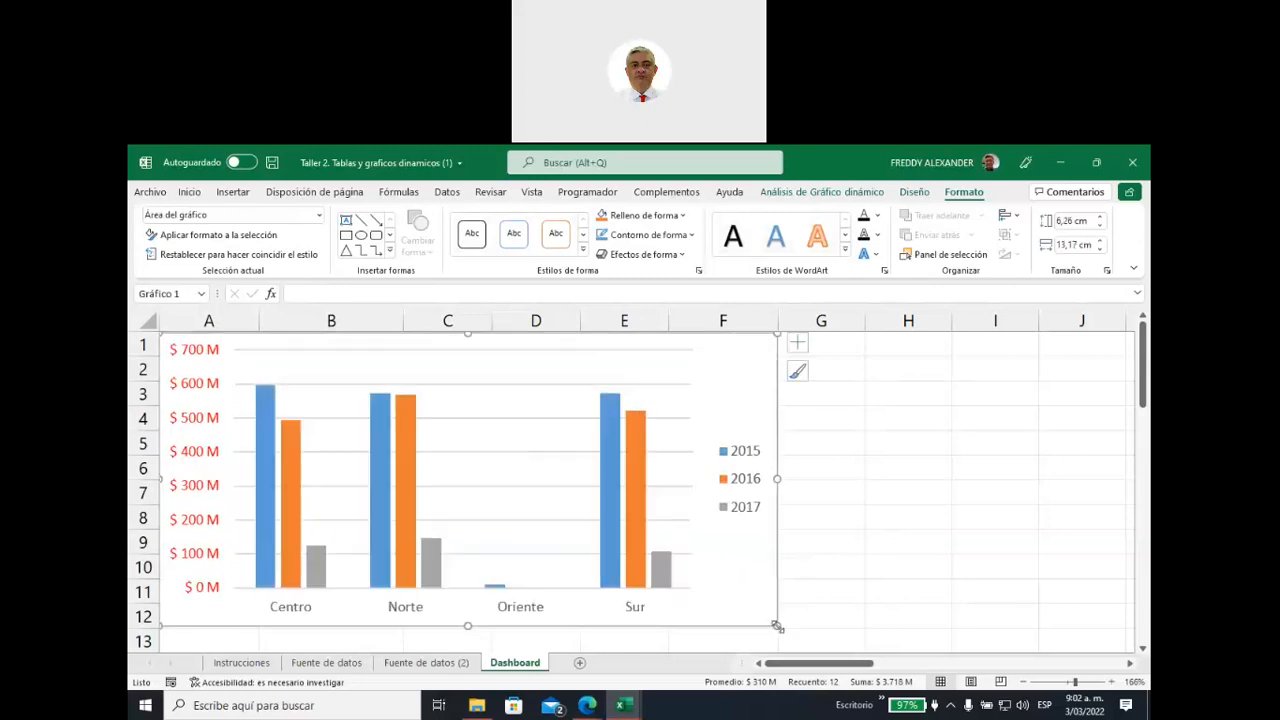
pyautogui.moveTo(468, 624); pyautogui.dragTo(469, 626)
pyautogui.click(880, 476)
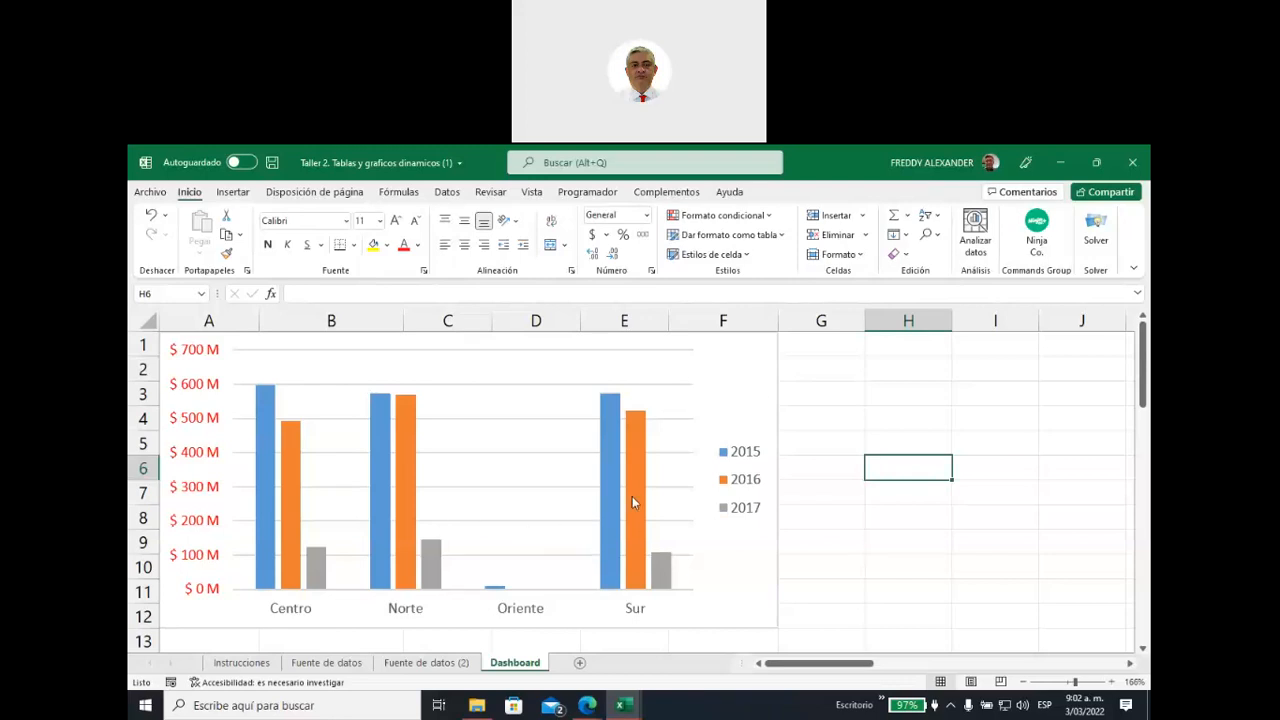
# Apply the last chart style in the gallery, with wide shaded columns, to the pivot chart
pyautogui.moveTo(634, 497)
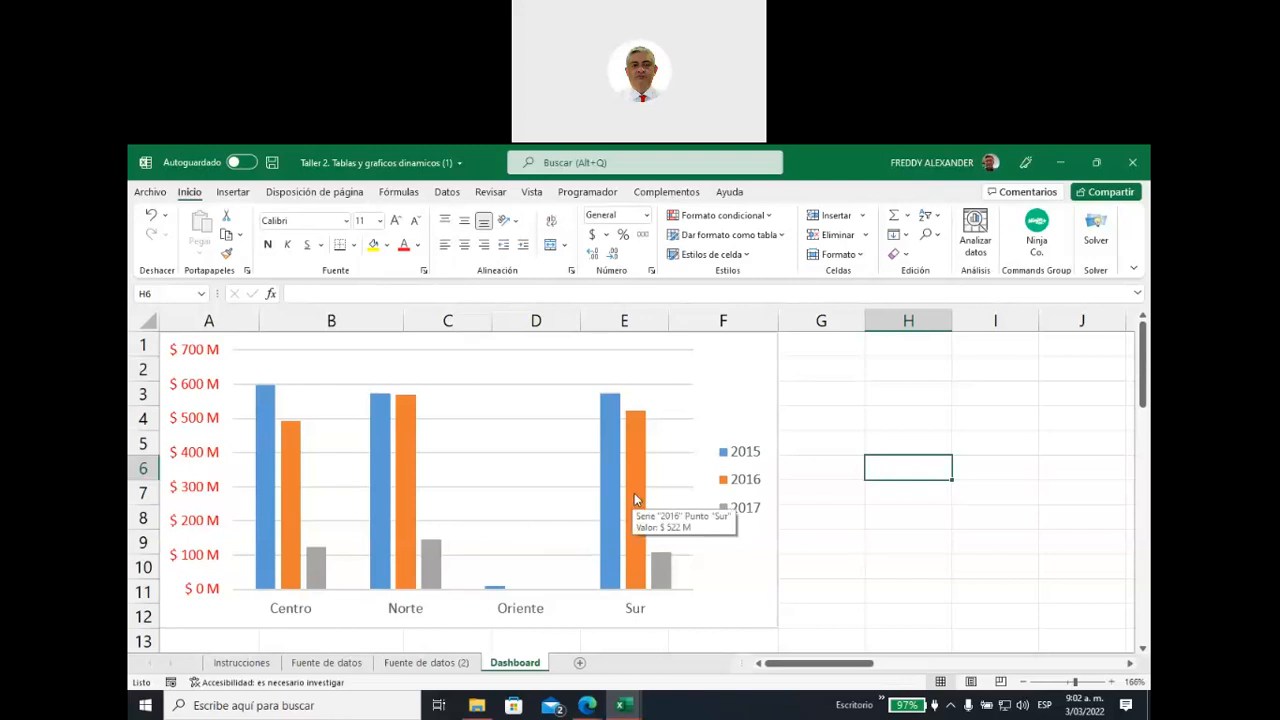
pyautogui.click(722, 435)
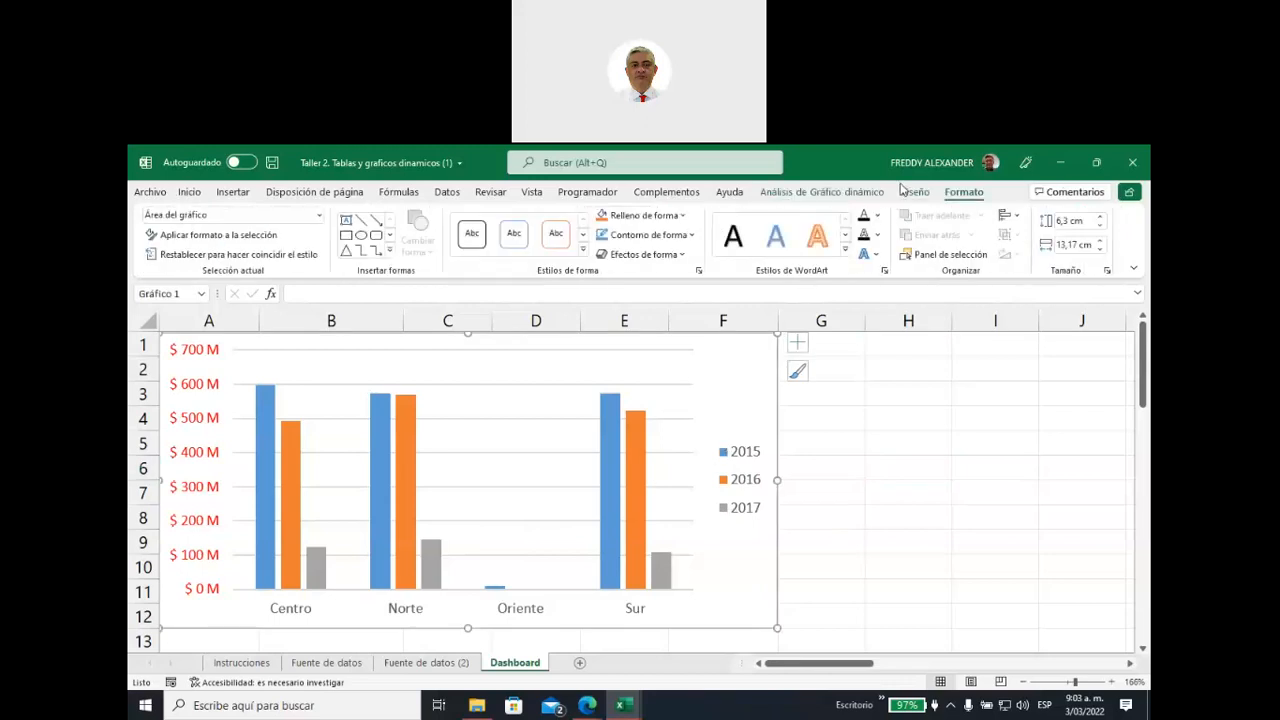
pyautogui.click(913, 193)
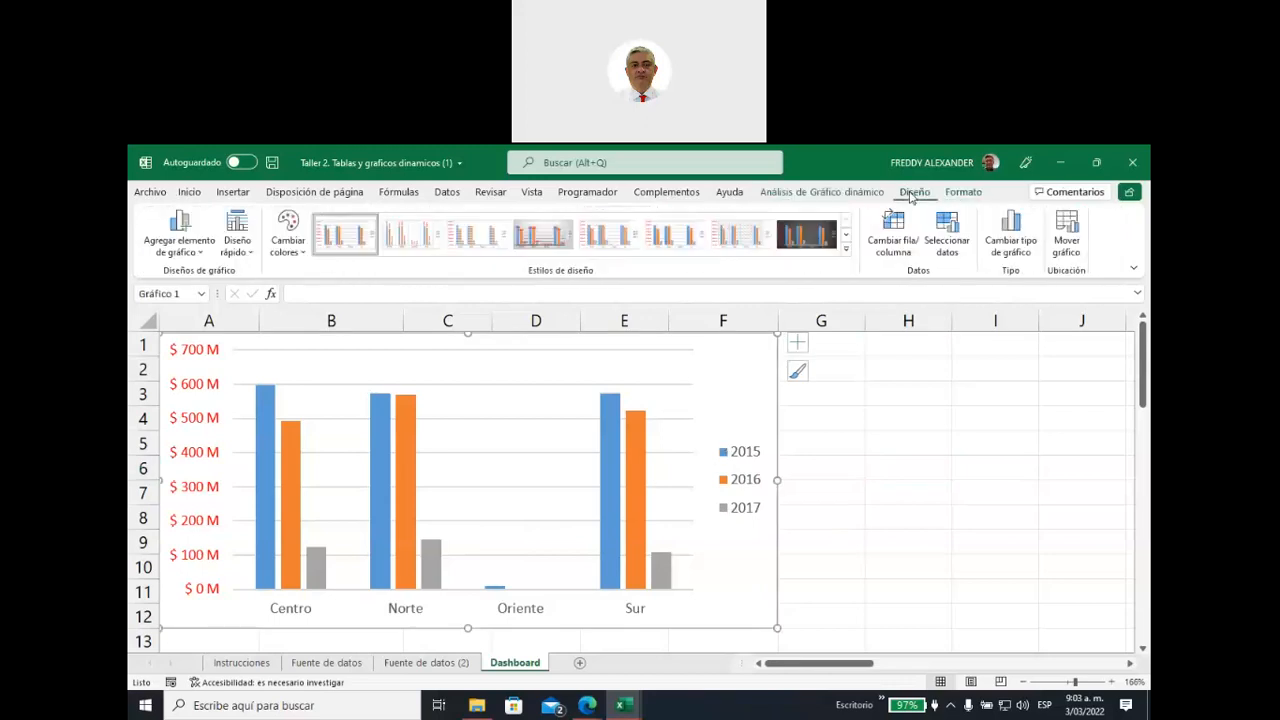
pyautogui.click(849, 252)
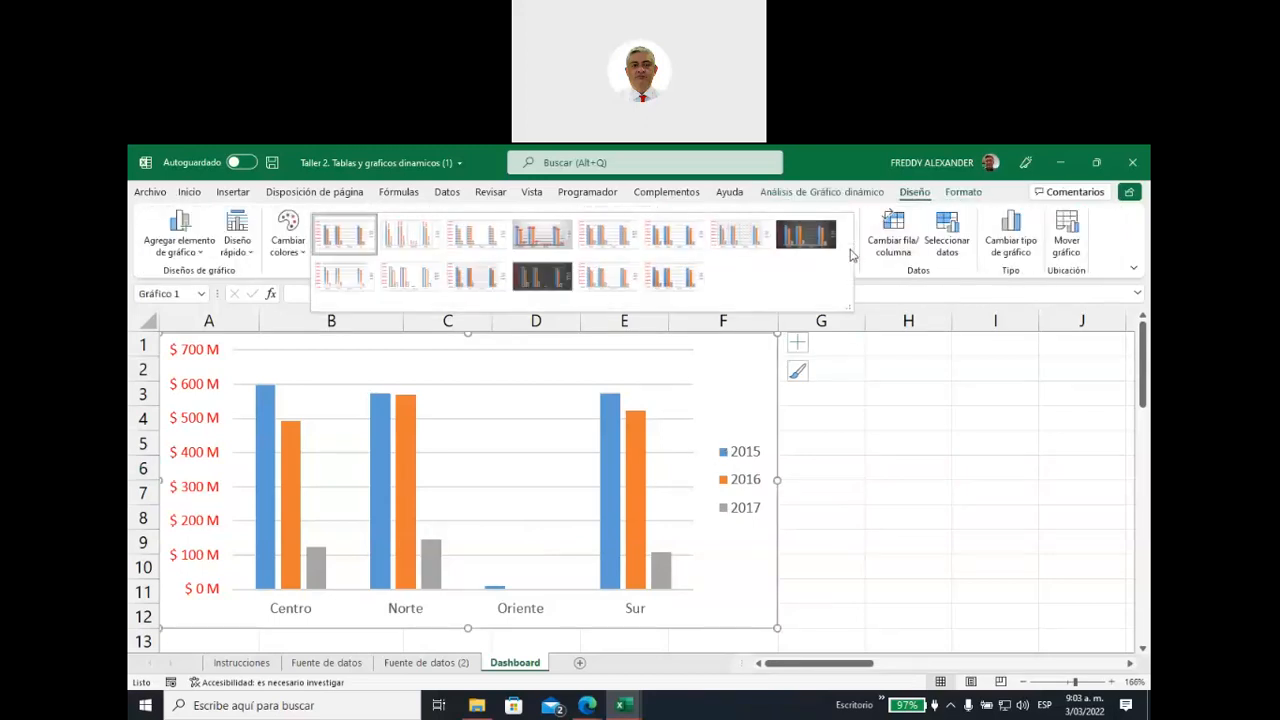
pyautogui.click(681, 287)
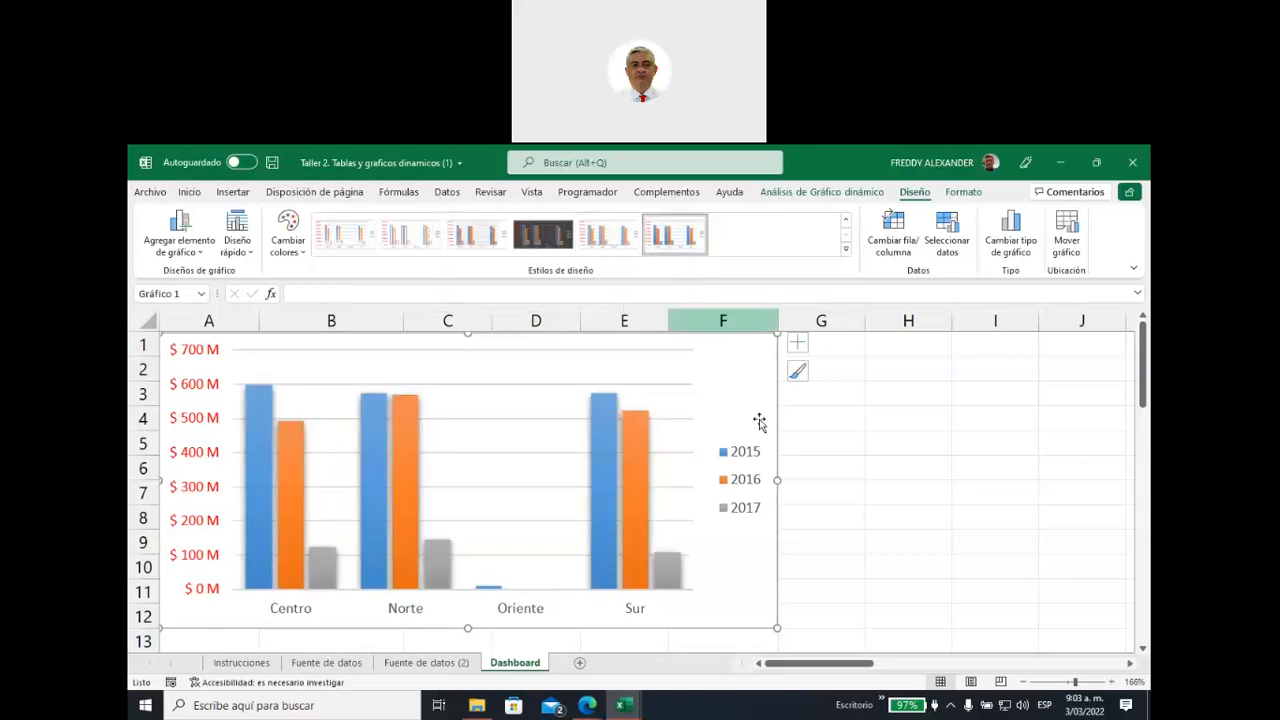
# Recolour the chart's columns with the monochromatic green palette that runs from dark to light
pyautogui.click(302, 262)
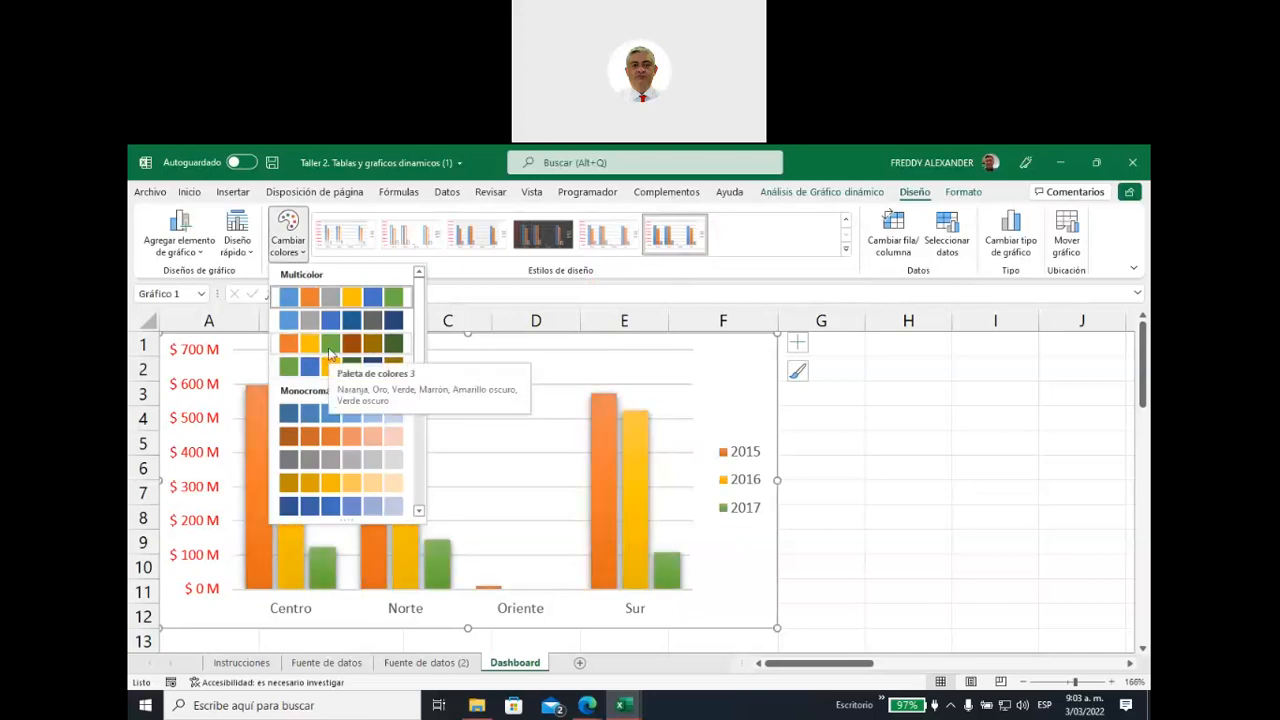
pyautogui.click(330, 368)
pyautogui.click(288, 232)
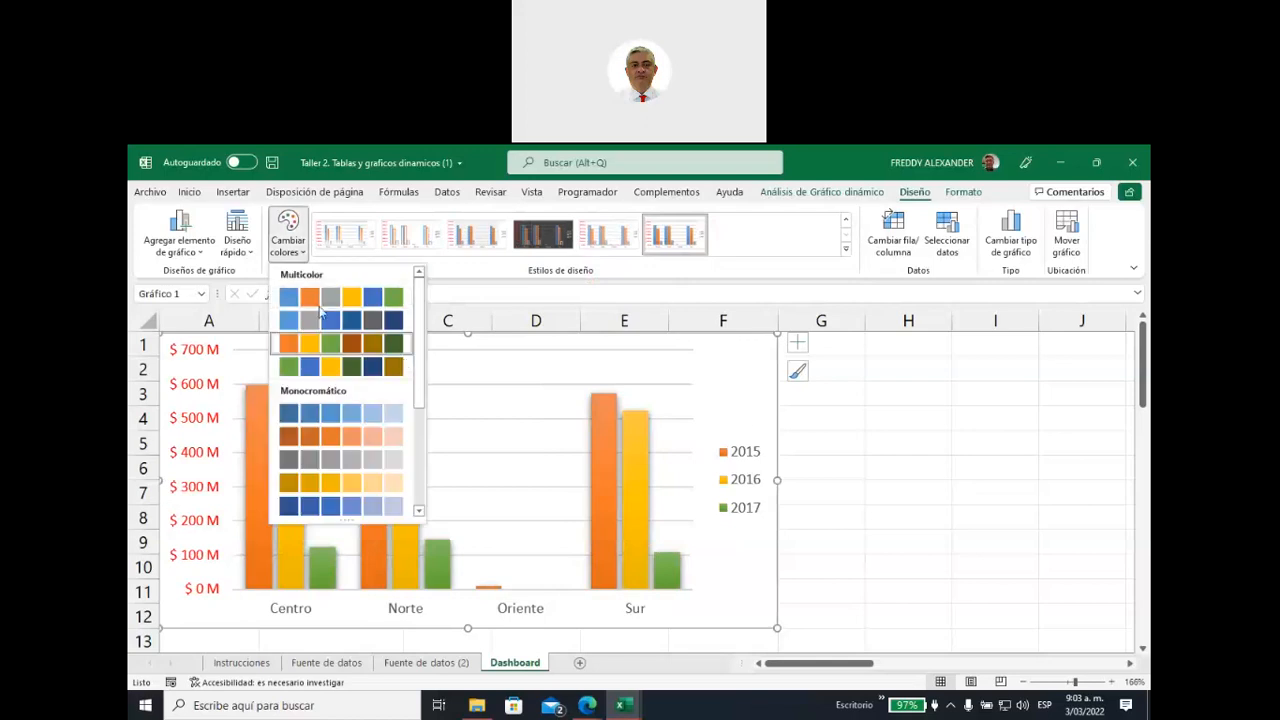
pyautogui.scroll(-3, 421, 375)
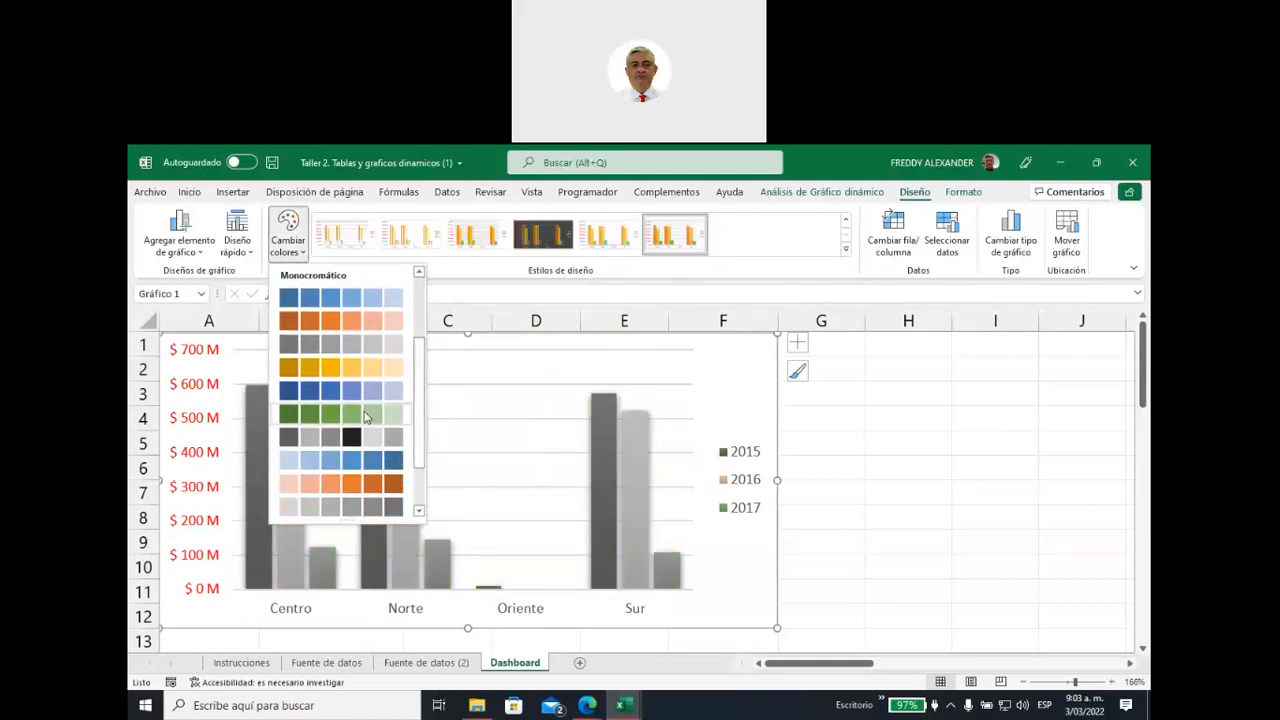
pyautogui.click(365, 415)
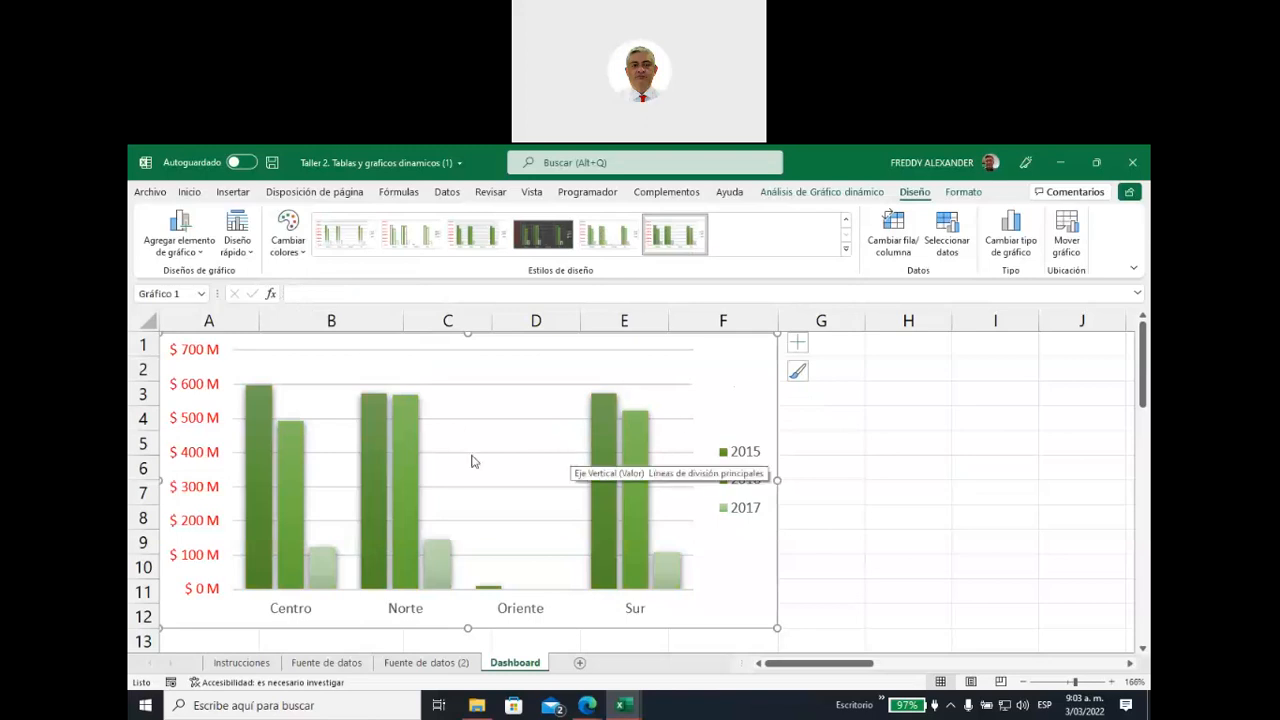
# Set the font colour of the chart's vertical axis labels to standard green
pyautogui.click(198, 356)
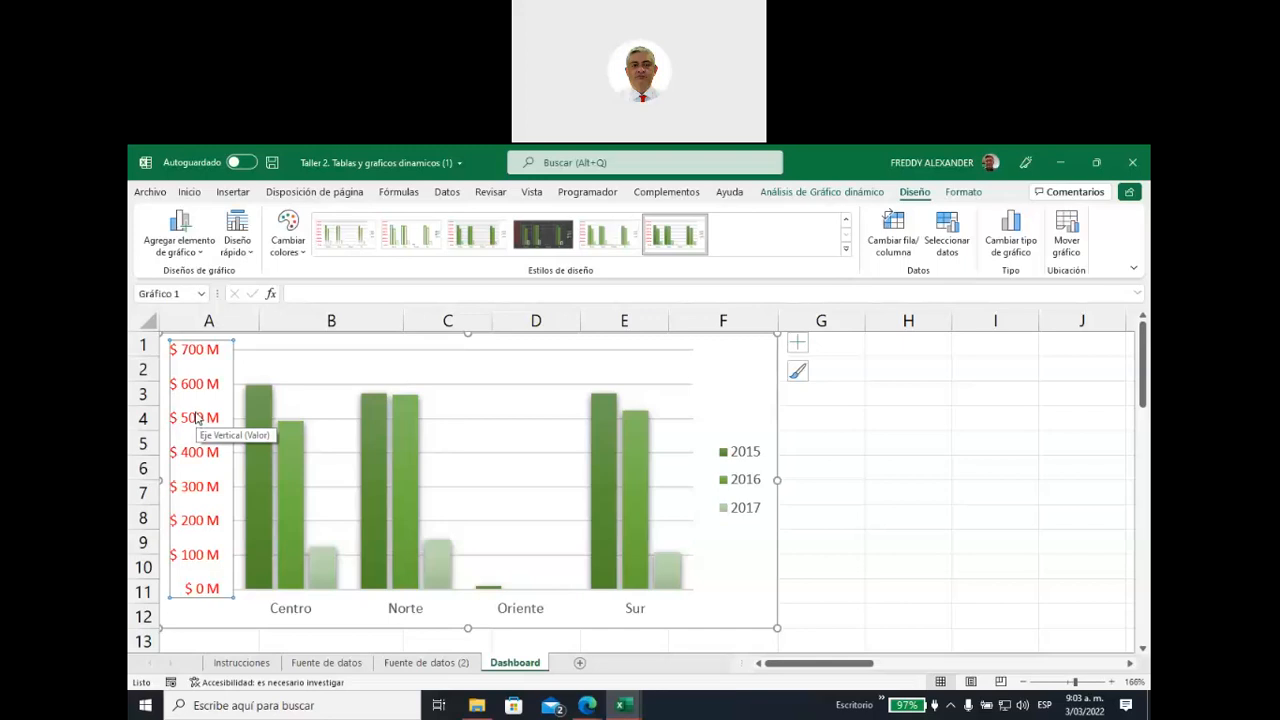
pyautogui.click(189, 192)
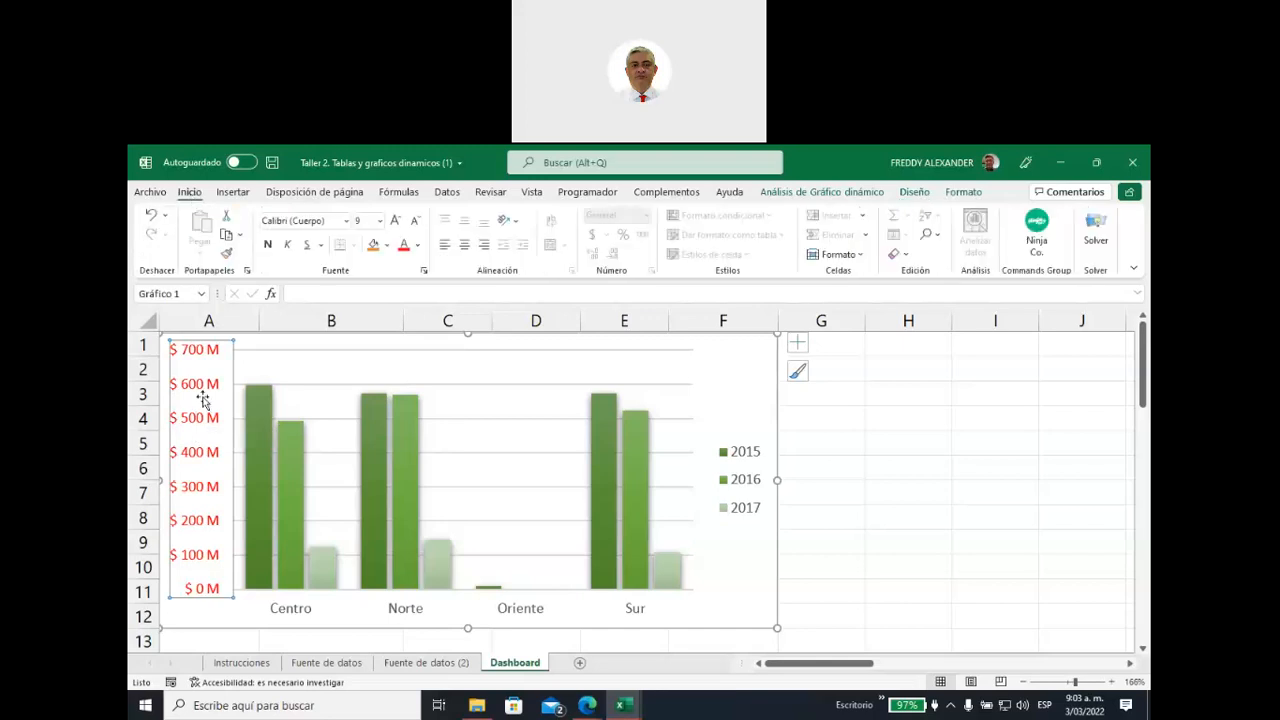
pyautogui.click(417, 245)
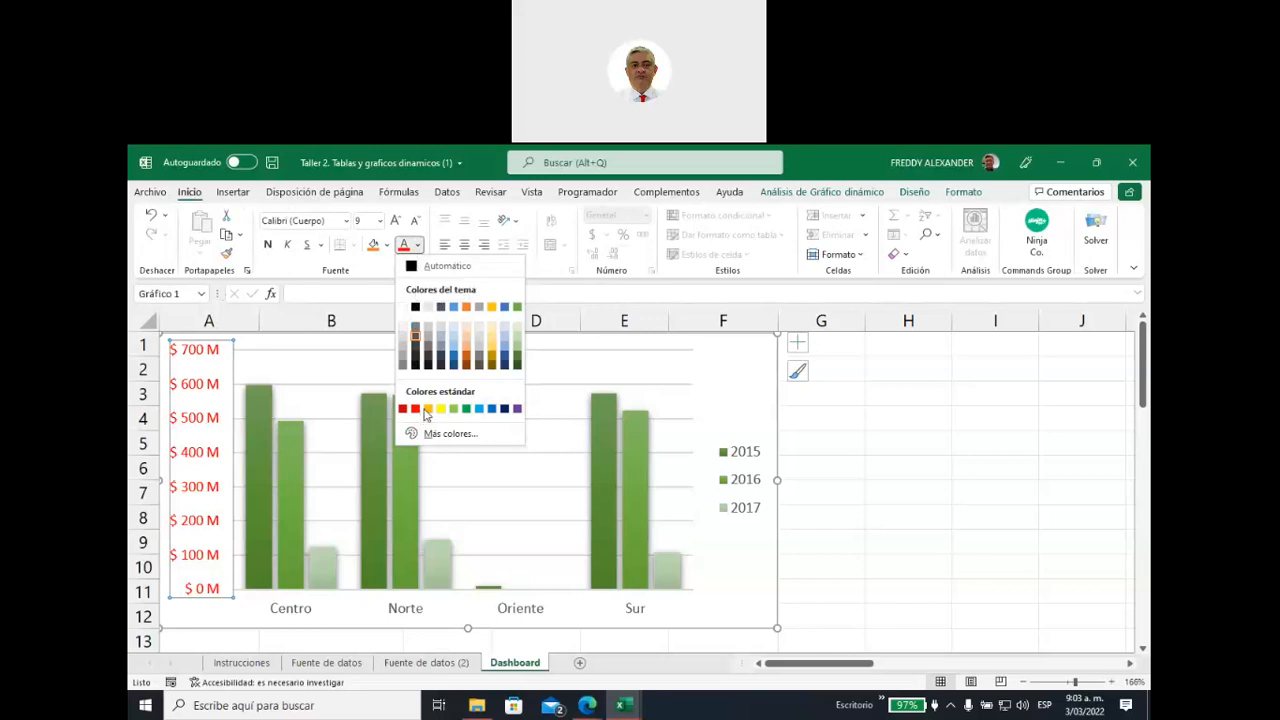
pyautogui.click(465, 410)
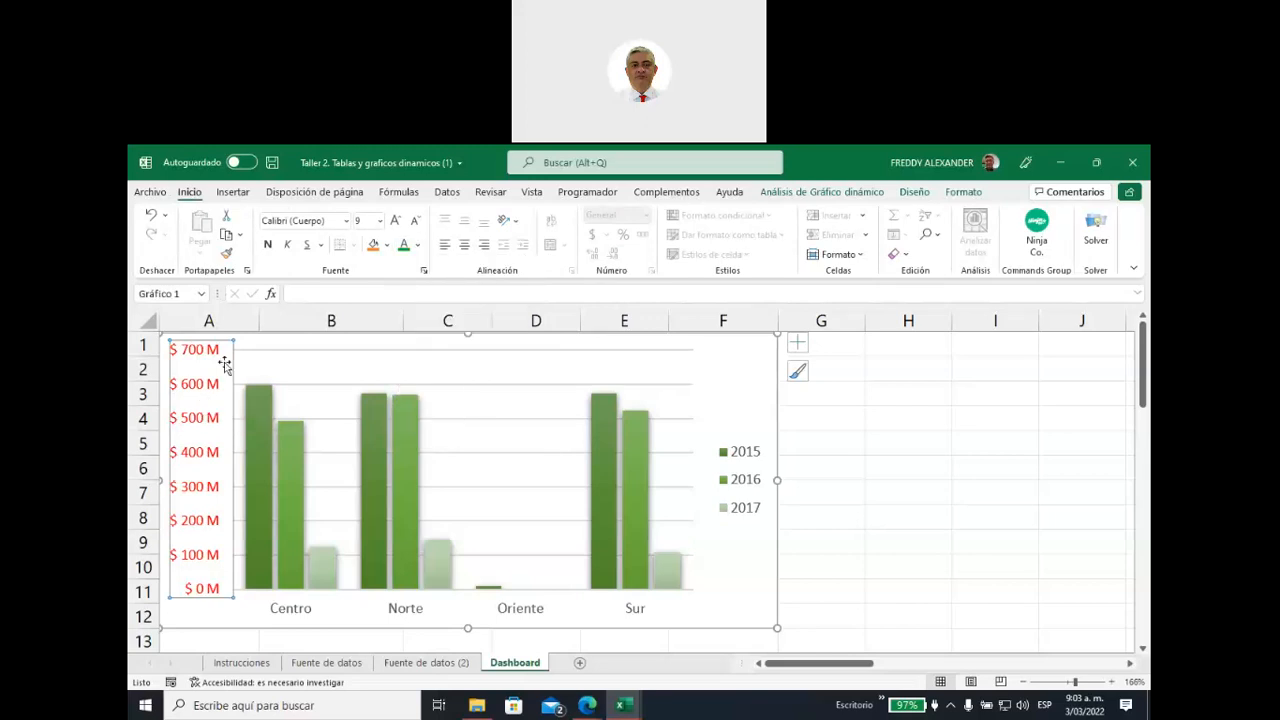
# Open the chart's formatting options with more width and show the fill settings of the vertical axis
pyautogui.click(750, 362)
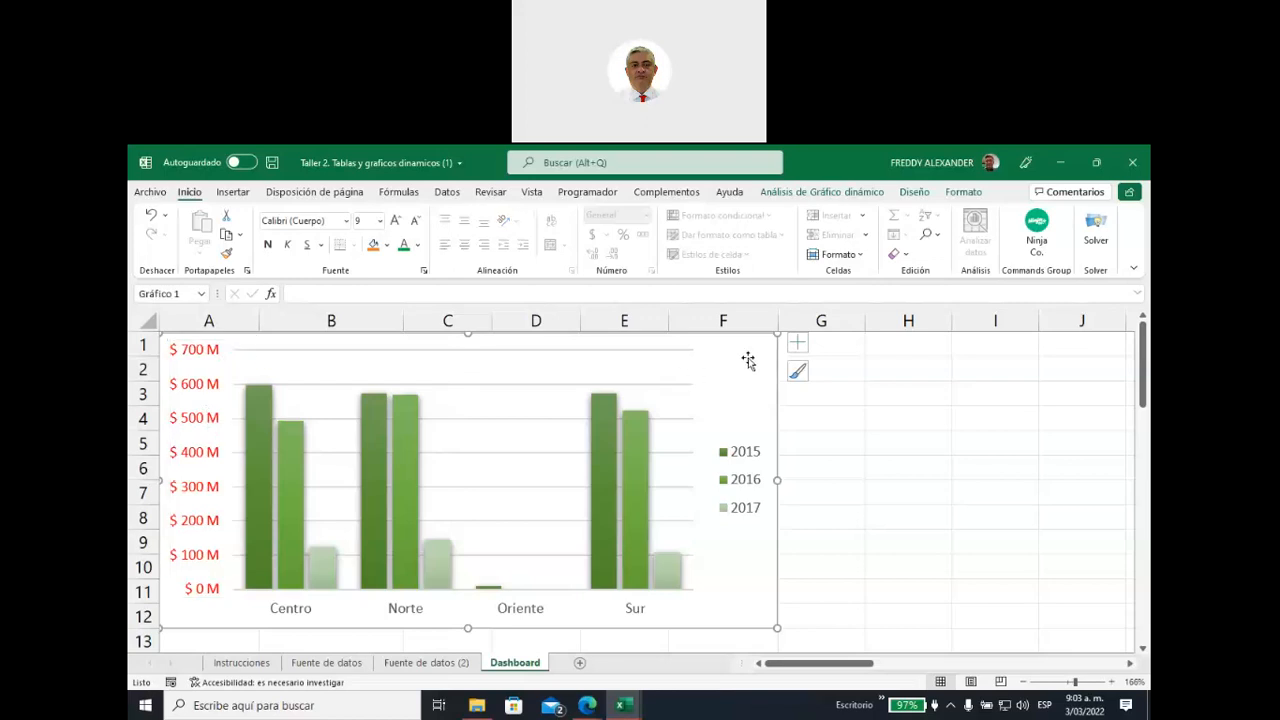
pyautogui.rightClick(750, 347)
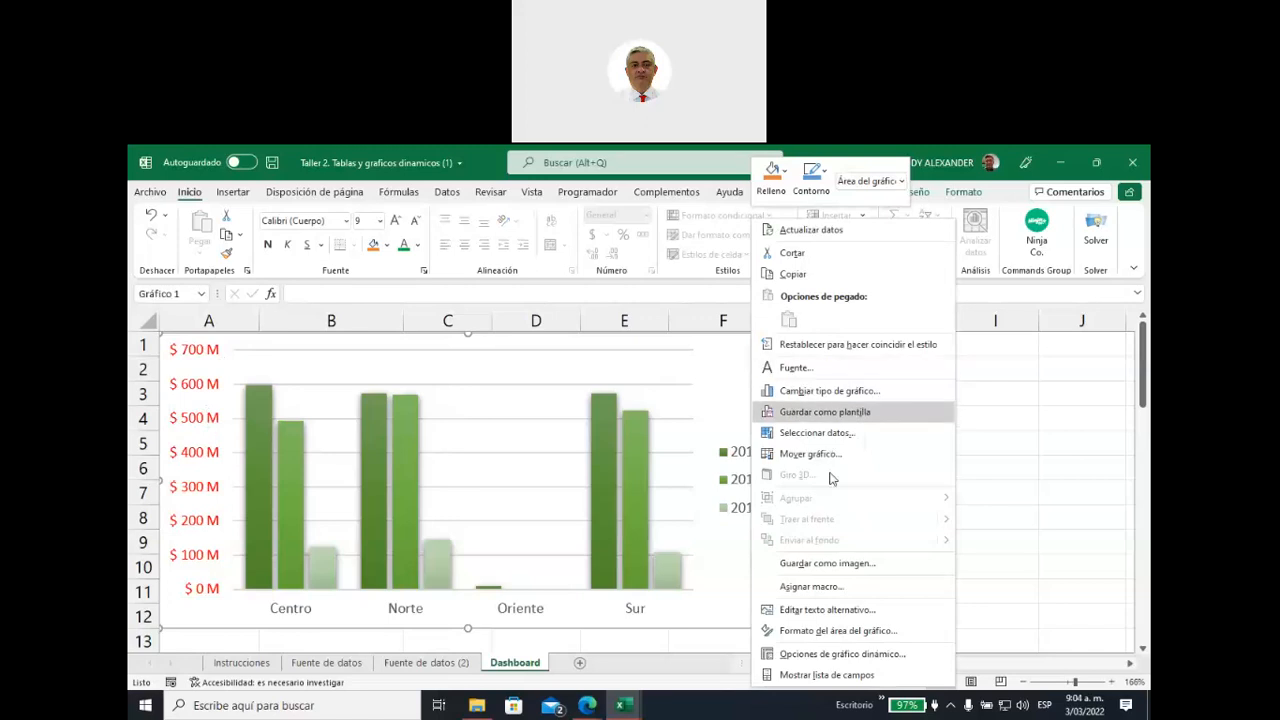
pyautogui.click(865, 631)
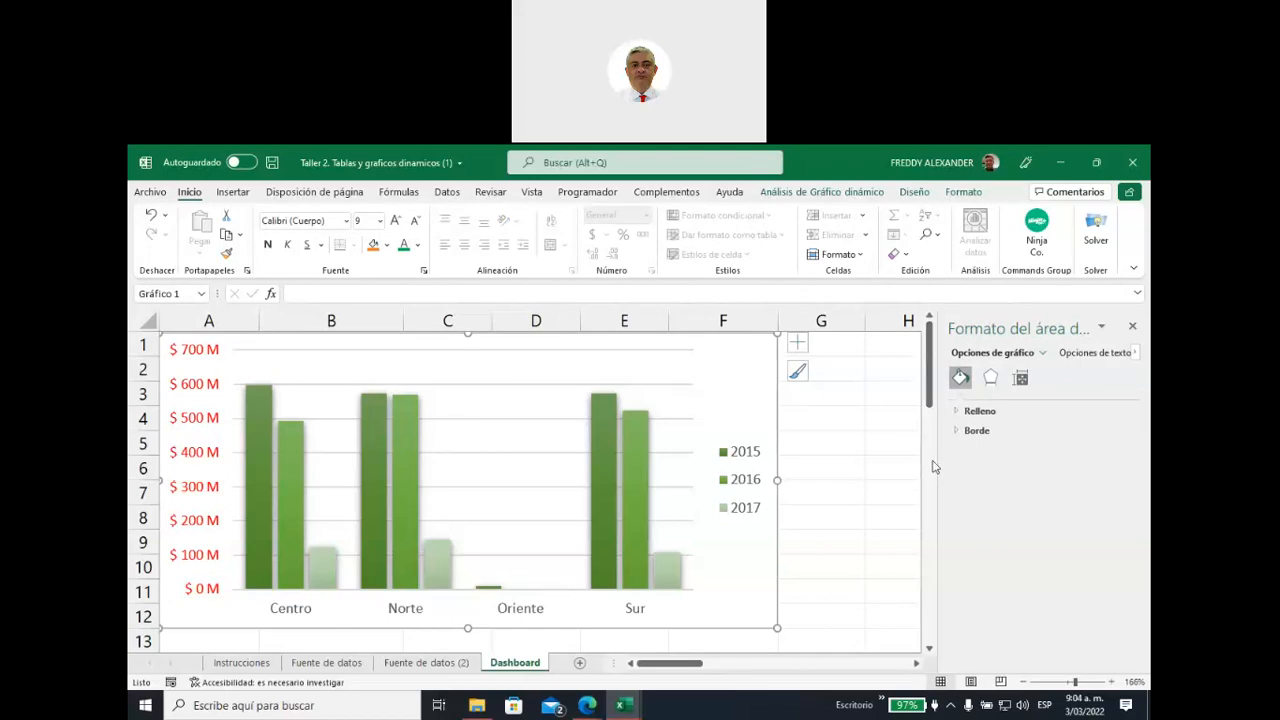
pyautogui.moveTo(935, 466); pyautogui.dragTo(766, 477)
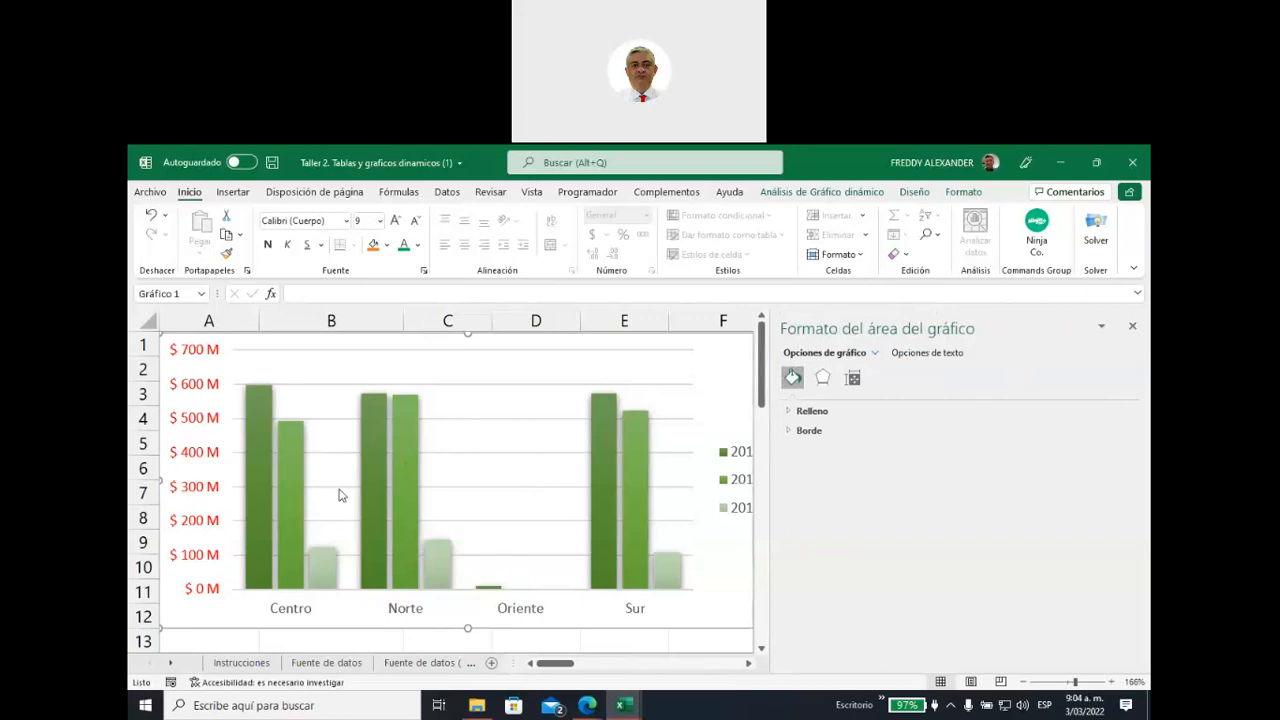
pyautogui.click(204, 356)
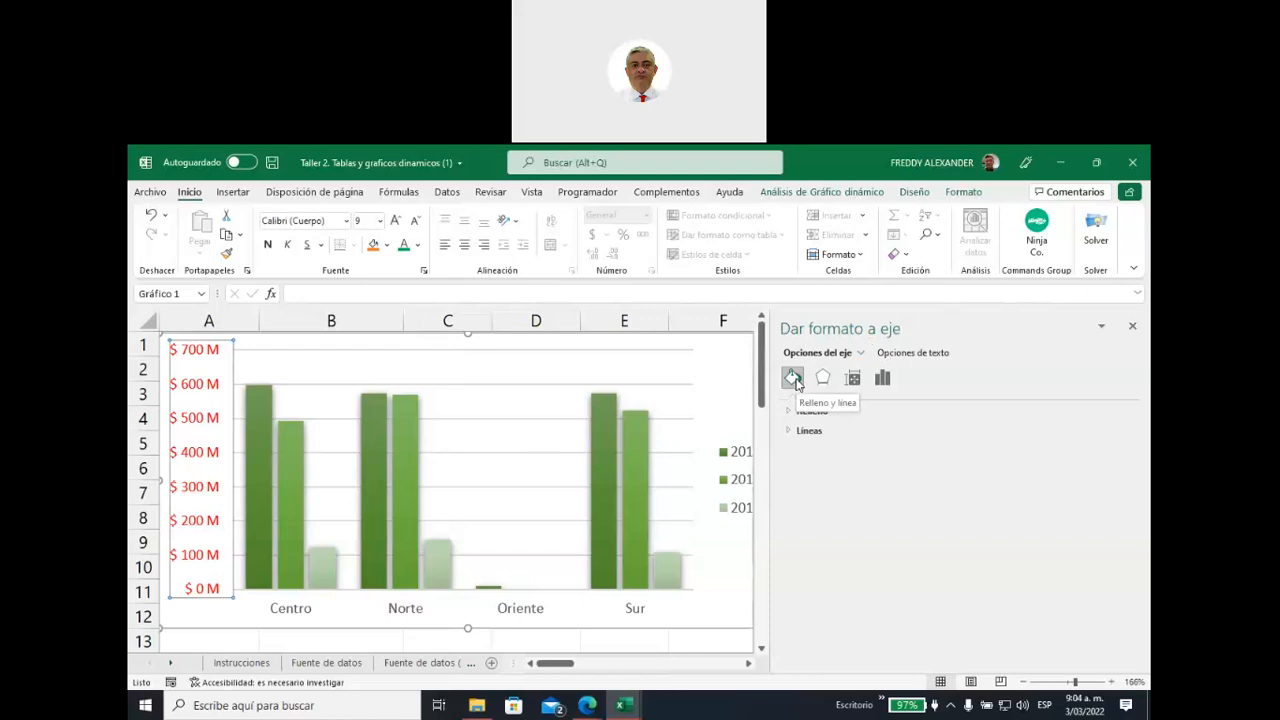
pyautogui.click(791, 412)
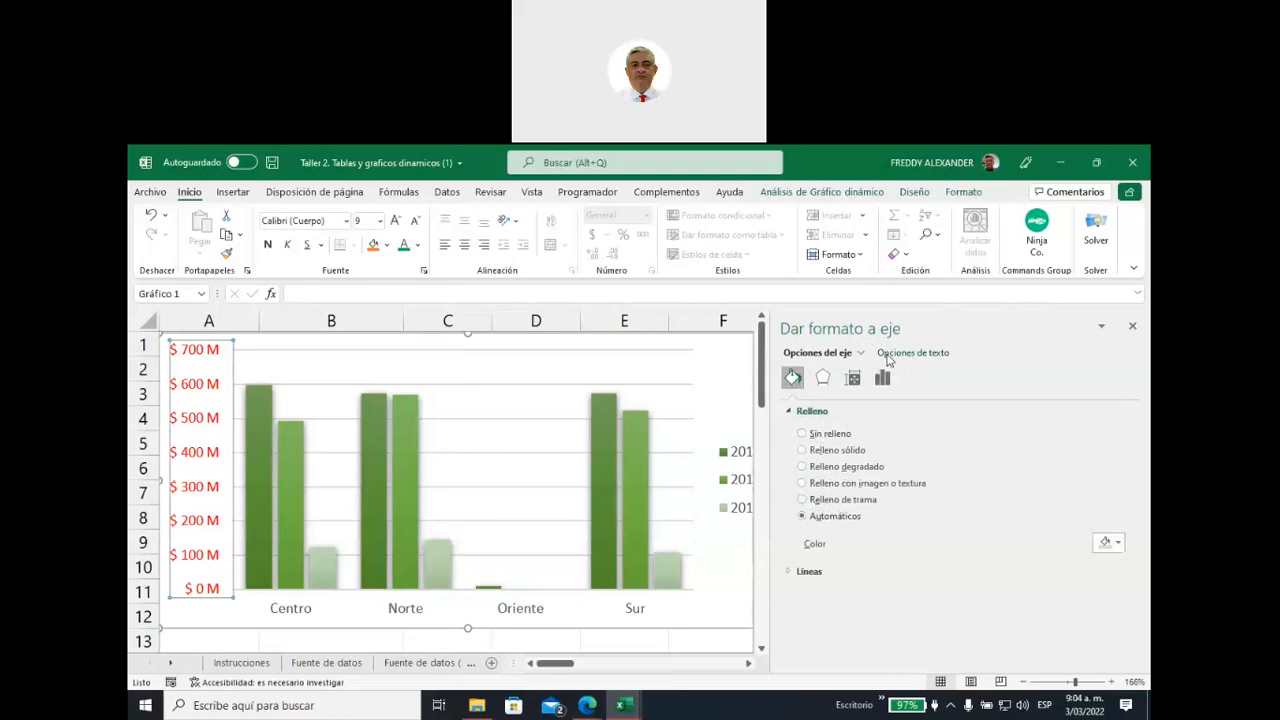
# Try another colour and no fill on the vertical axis text, then restore a solid standard green text fill
pyautogui.click(911, 355)
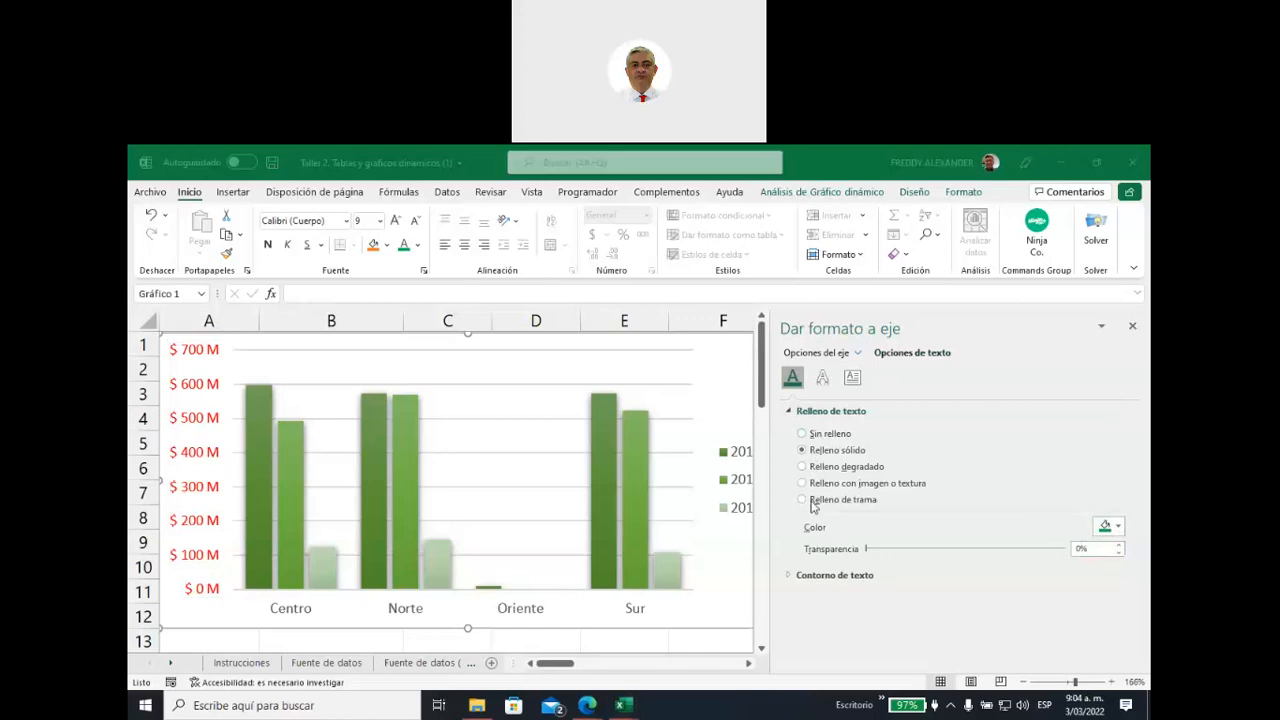
pyautogui.click(1121, 530)
pyautogui.click(1119, 533)
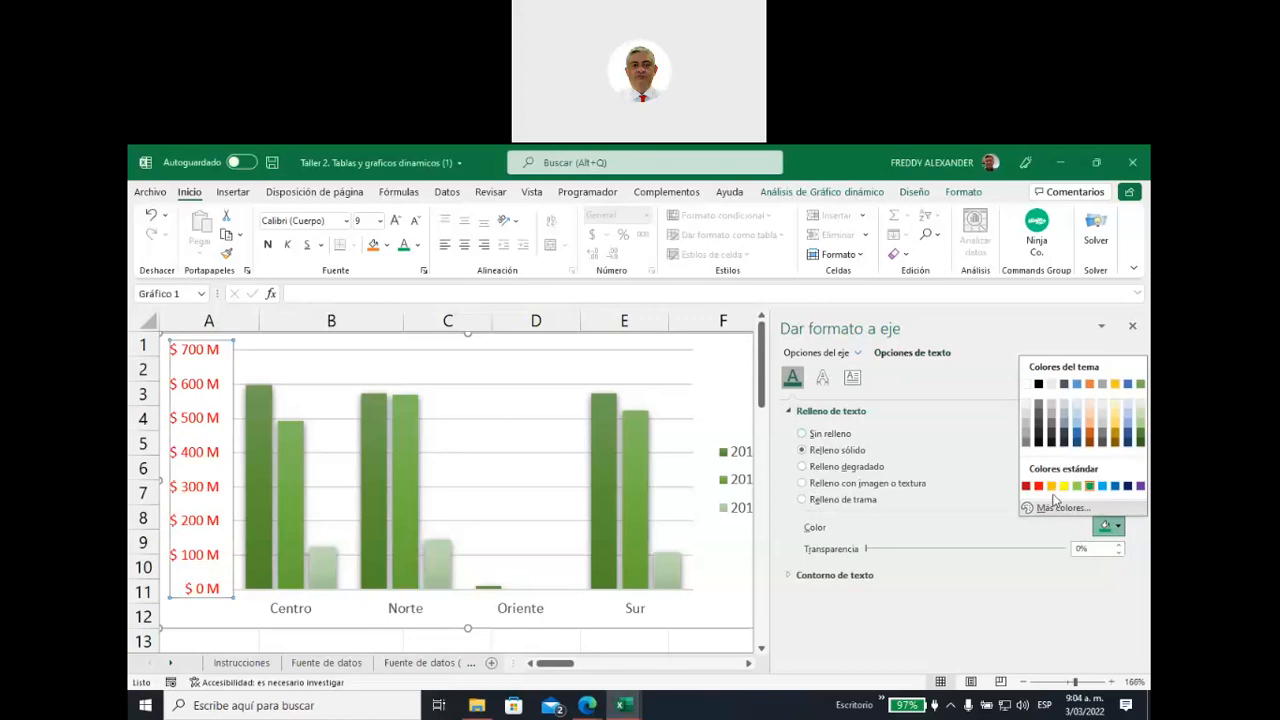
pyautogui.click(1084, 488)
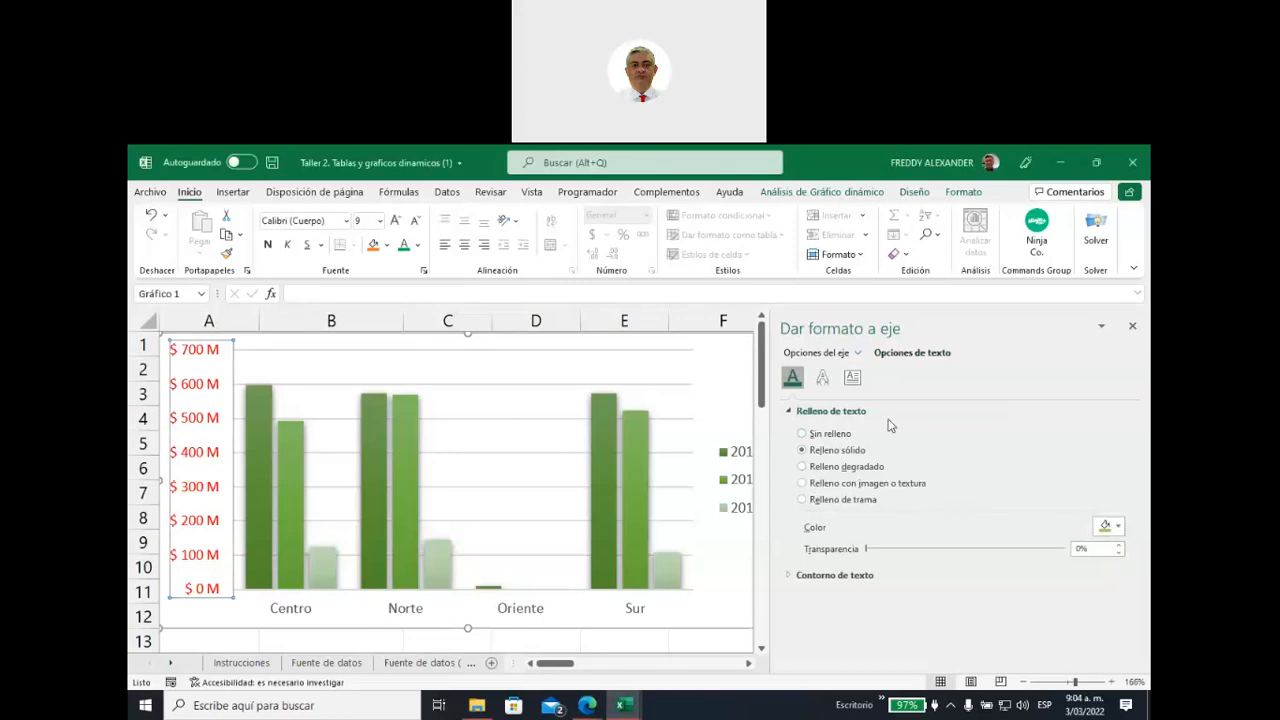
pyautogui.click(803, 435)
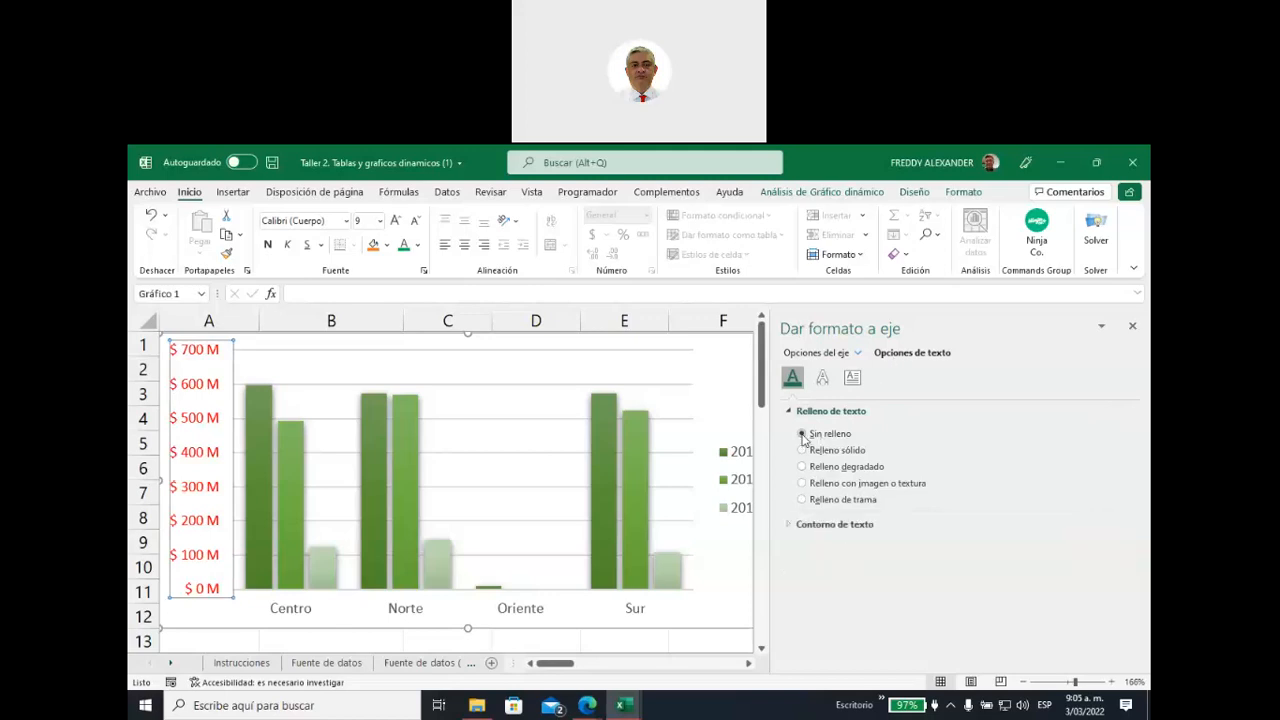
pyautogui.click(803, 451)
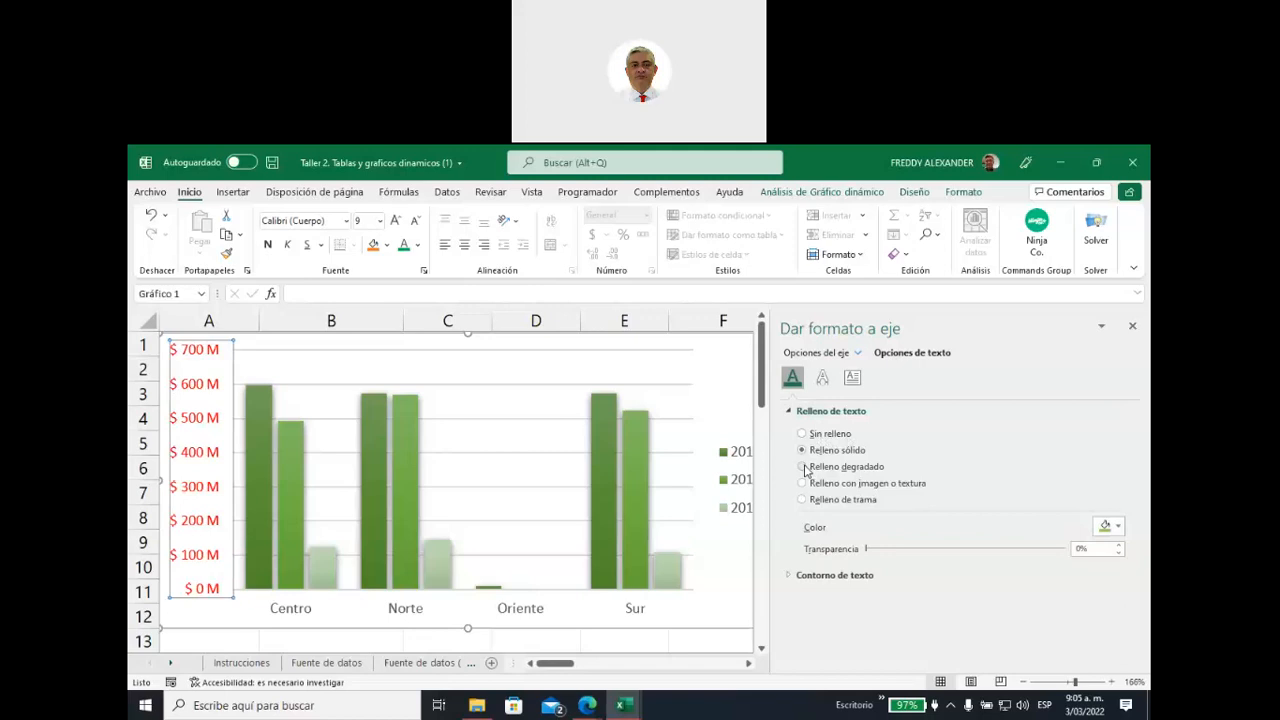
pyautogui.click(1117, 527)
pyautogui.click(1089, 486)
# Look through the vertical axis's text effects, text box, scale, size and effects settings for what controls the label colour
pyautogui.click(823, 382)
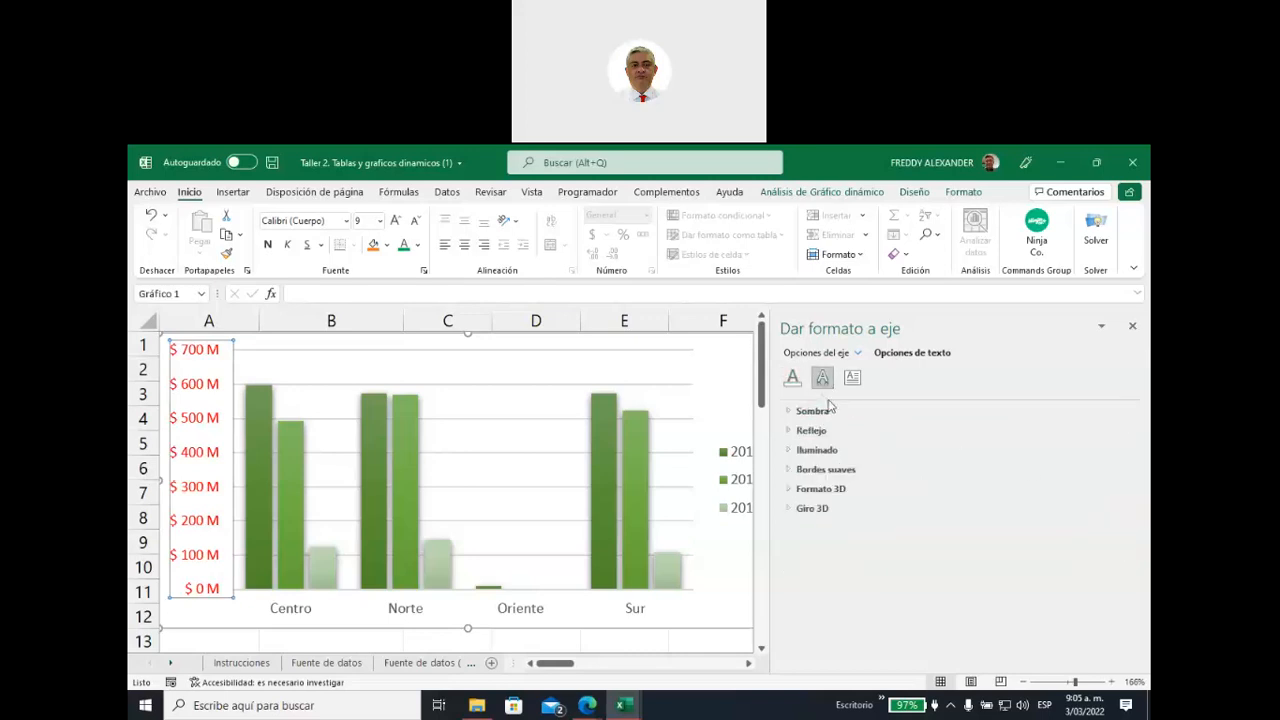
pyautogui.click(851, 381)
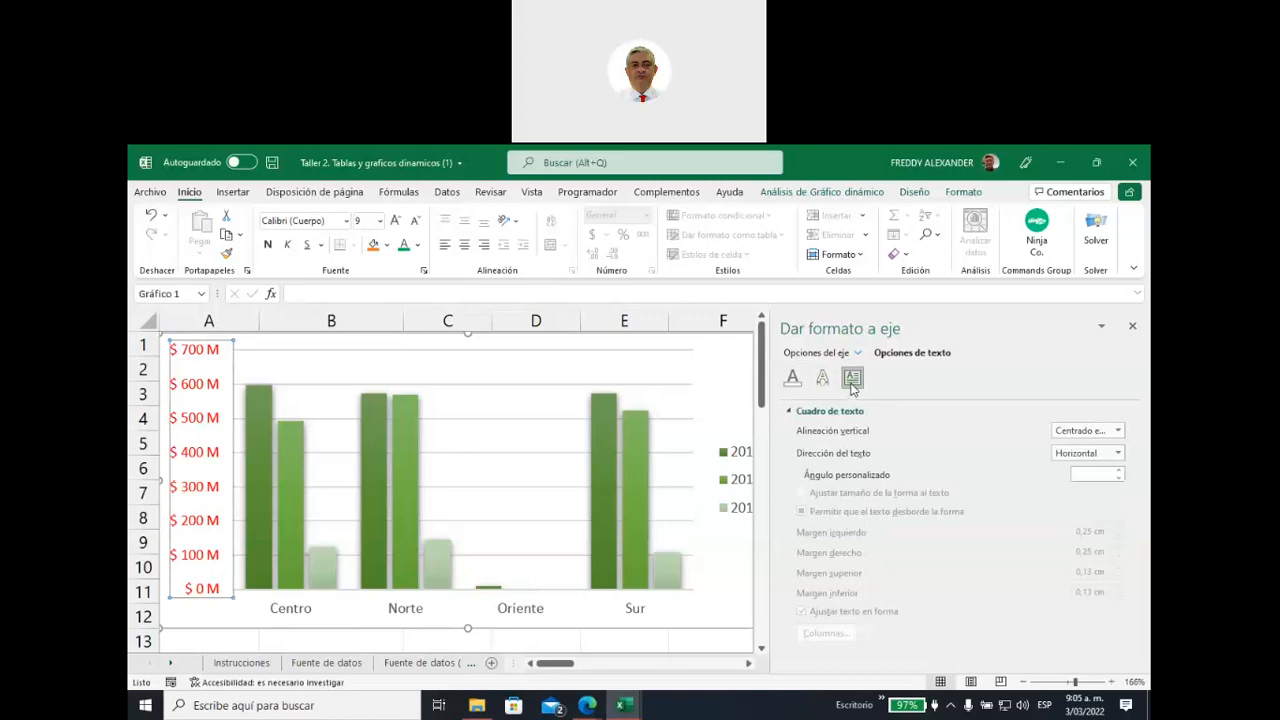
pyautogui.click(1130, 304)
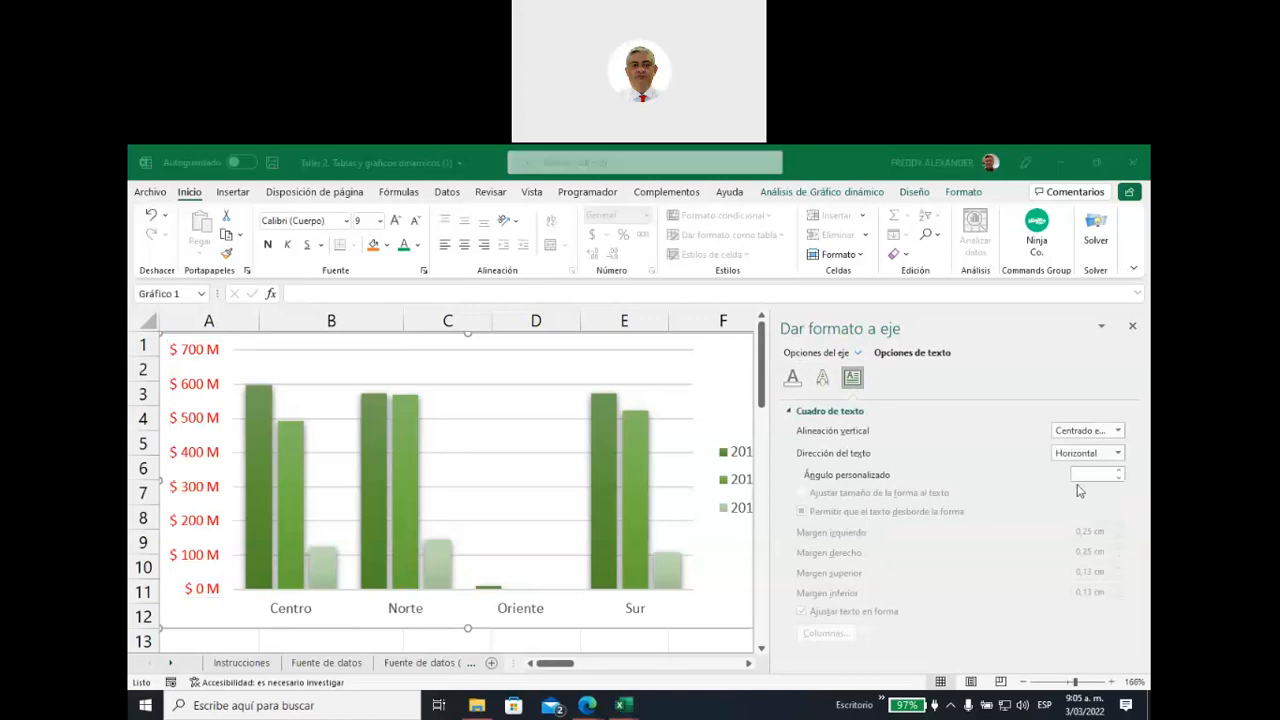
pyautogui.click(824, 381)
pyautogui.click(792, 381)
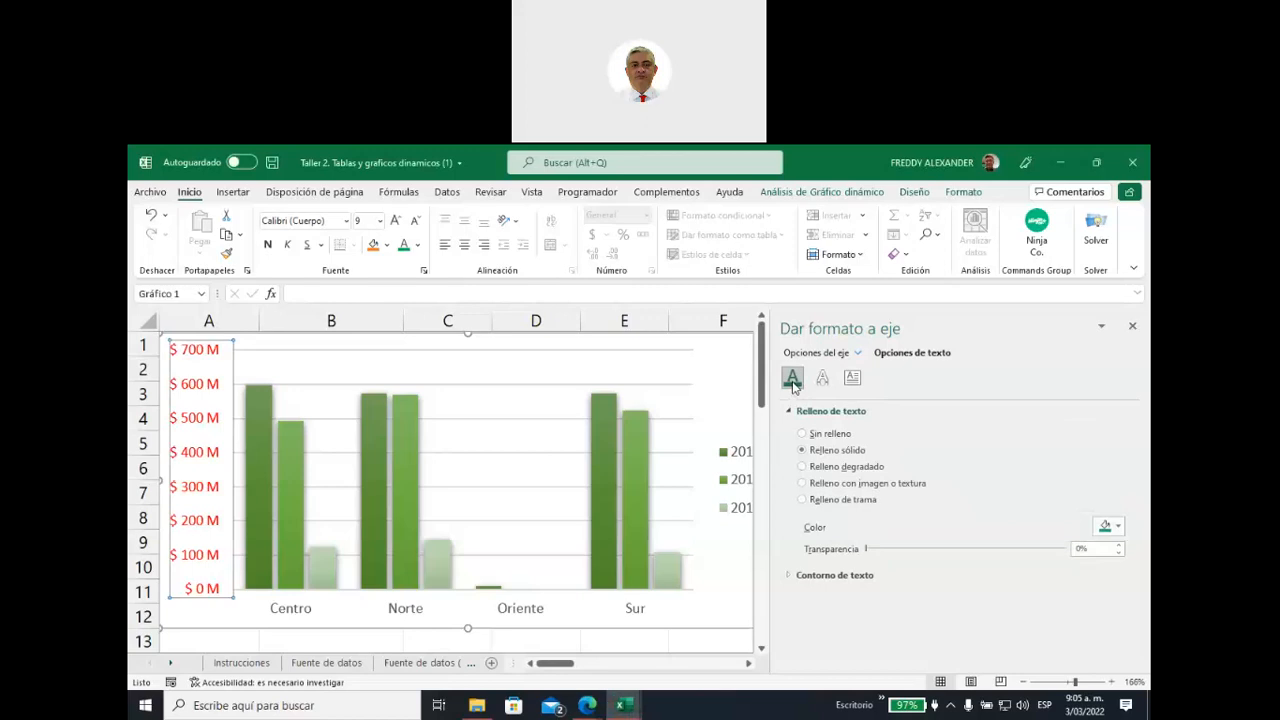
pyautogui.click(815, 356)
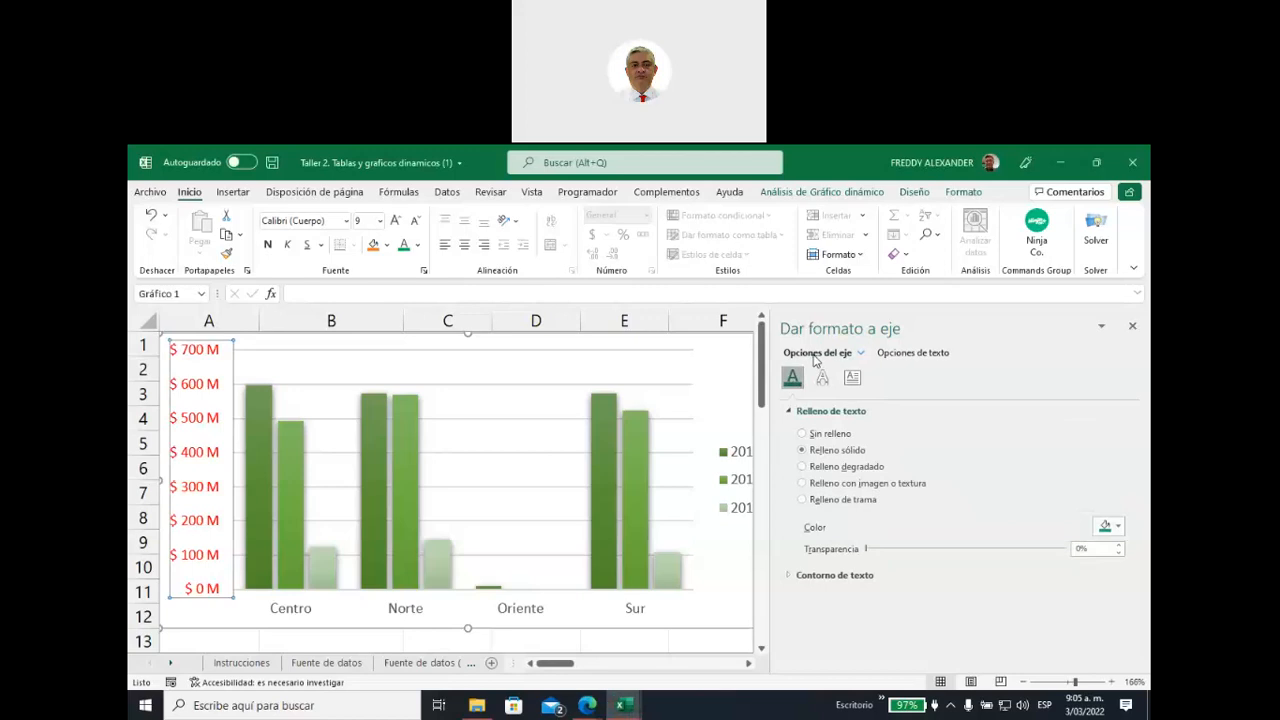
pyautogui.scroll(-2, 918, 492)
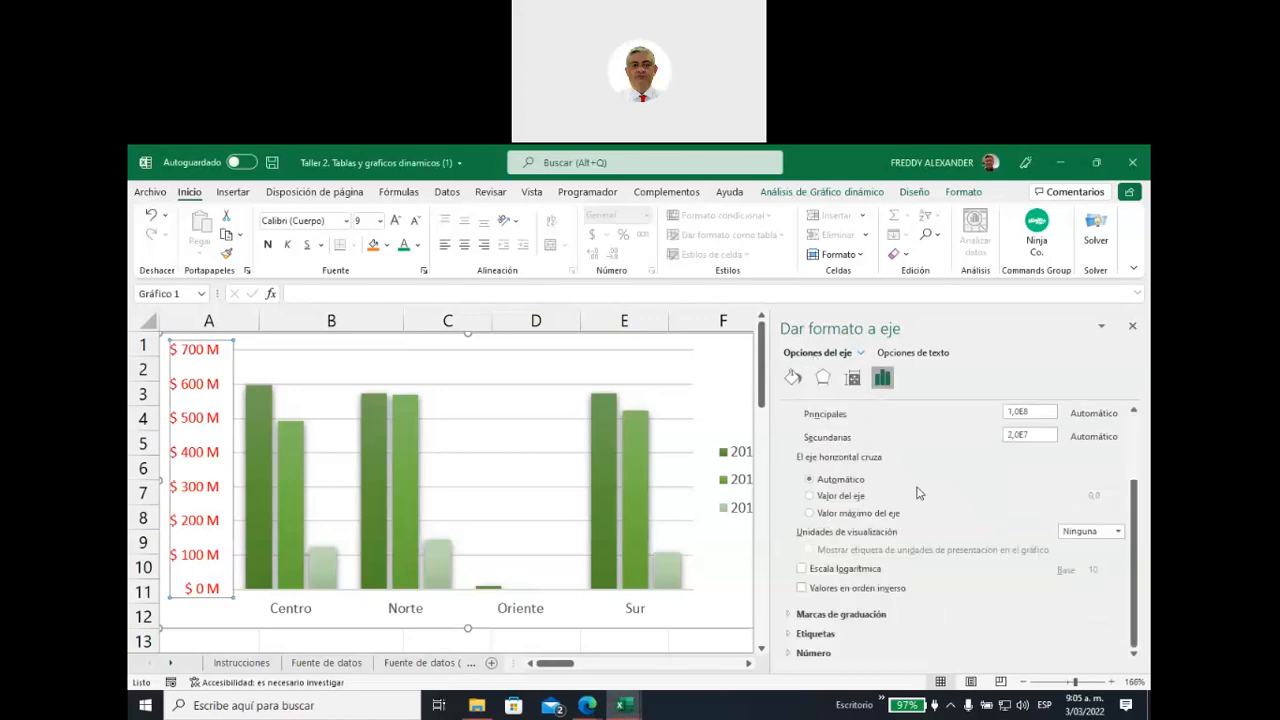
pyautogui.scroll(2, 918, 492)
pyautogui.click(852, 377)
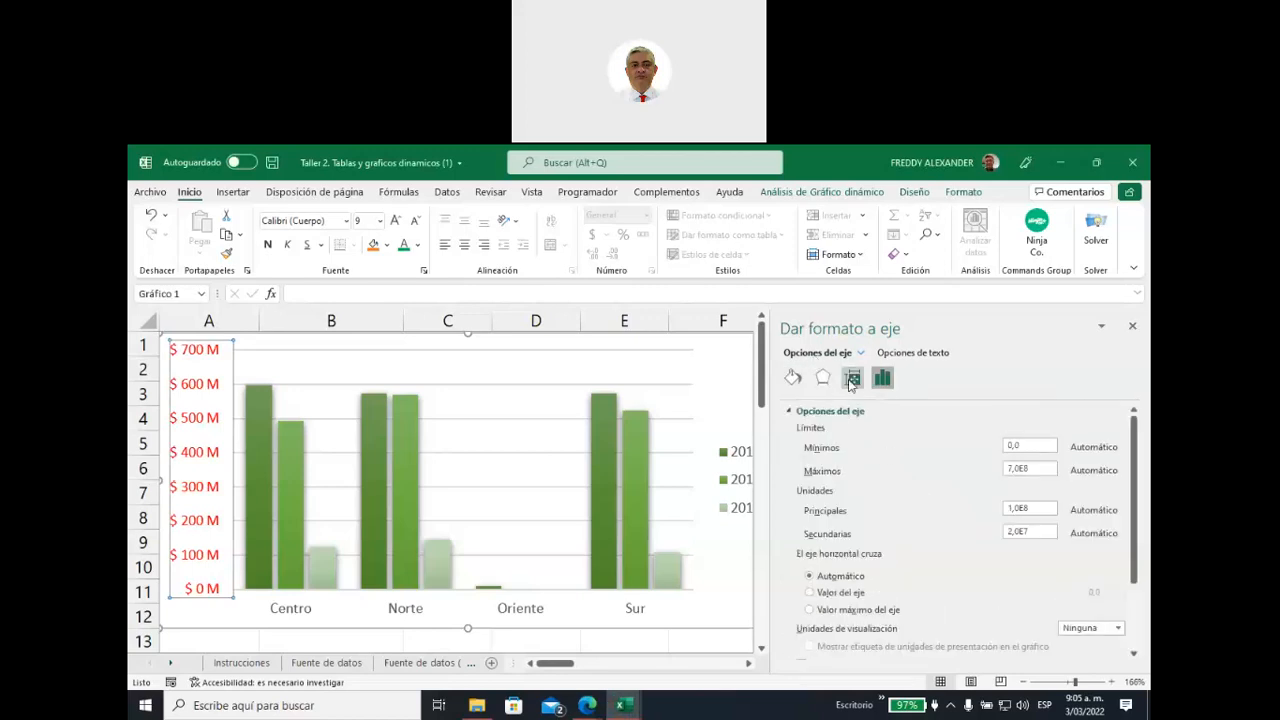
pyautogui.click(822, 378)
# Try a solid standard green fill behind the vertical axis labels, then set the axis to no fill
pyautogui.click(792, 377)
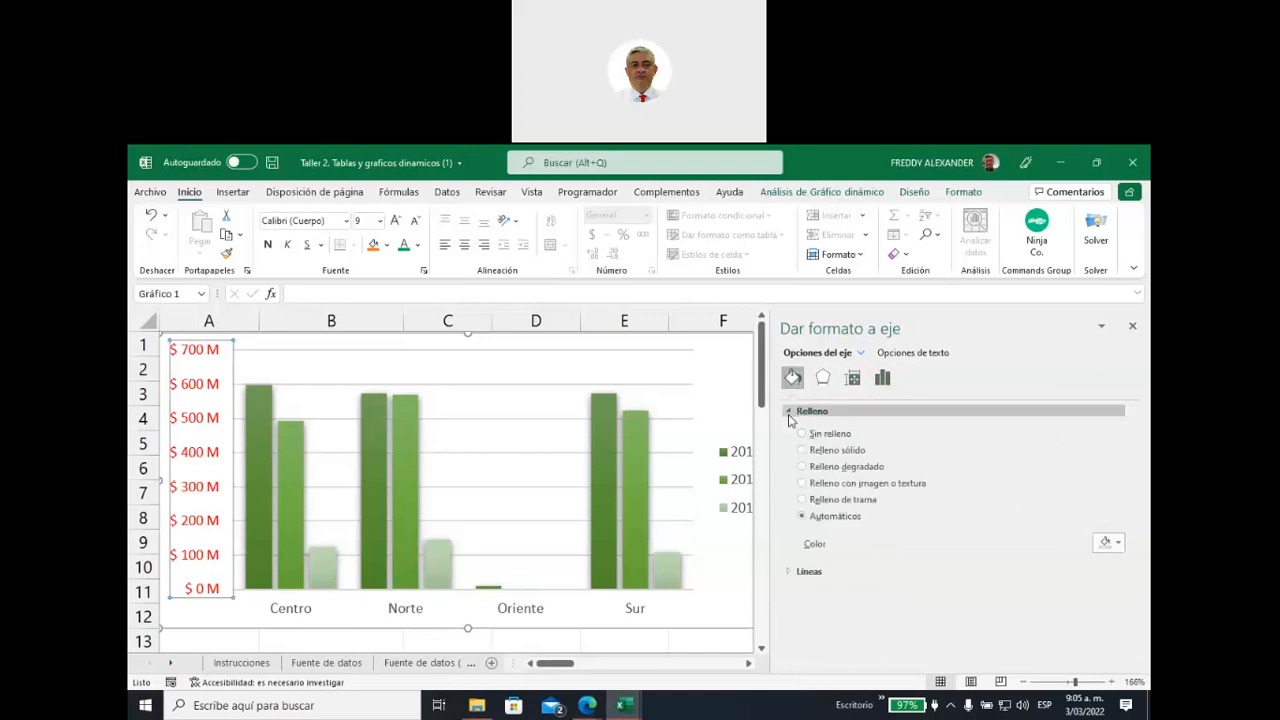
pyautogui.click(1118, 543)
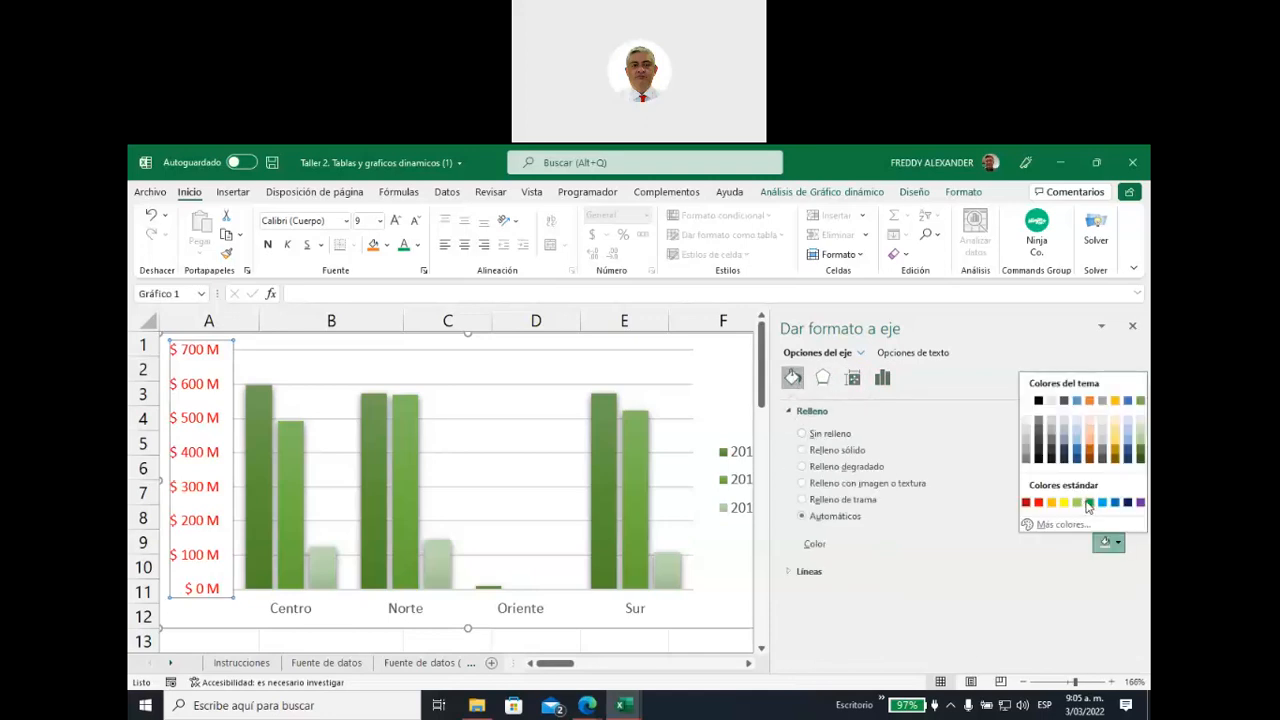
pyautogui.click(1089, 503)
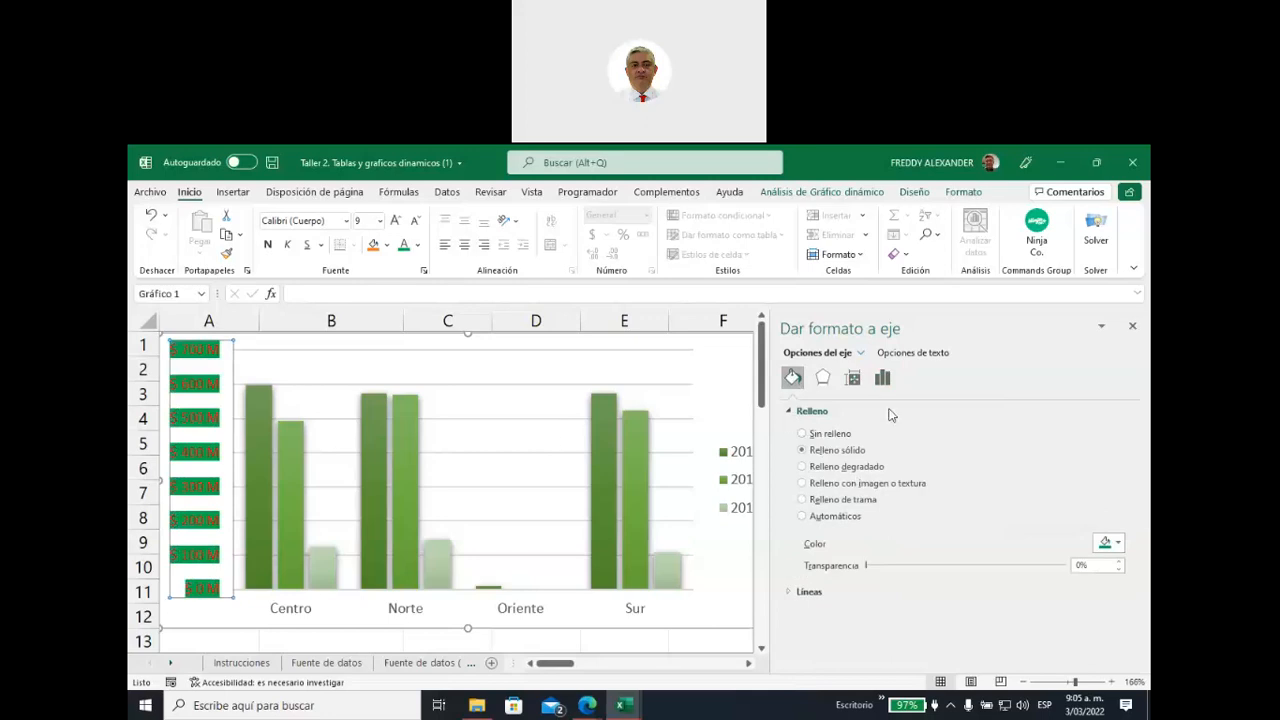
pyautogui.click(1119, 543)
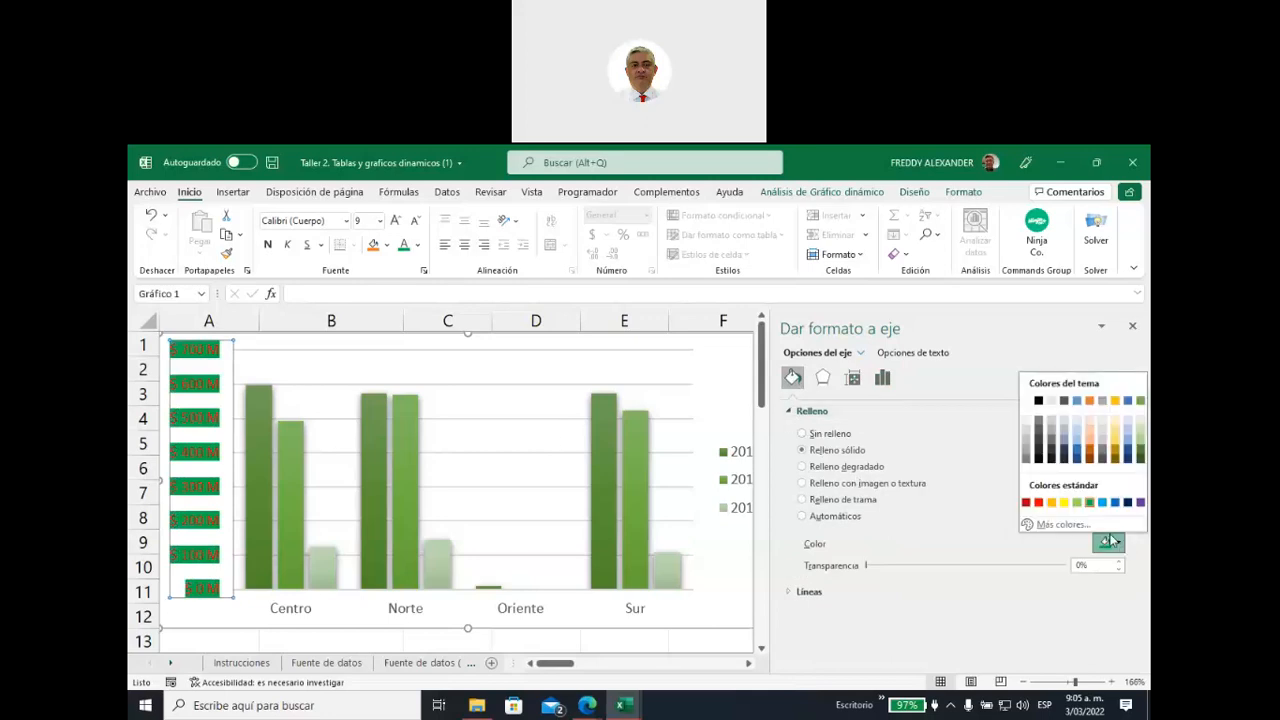
pyautogui.click(808, 434)
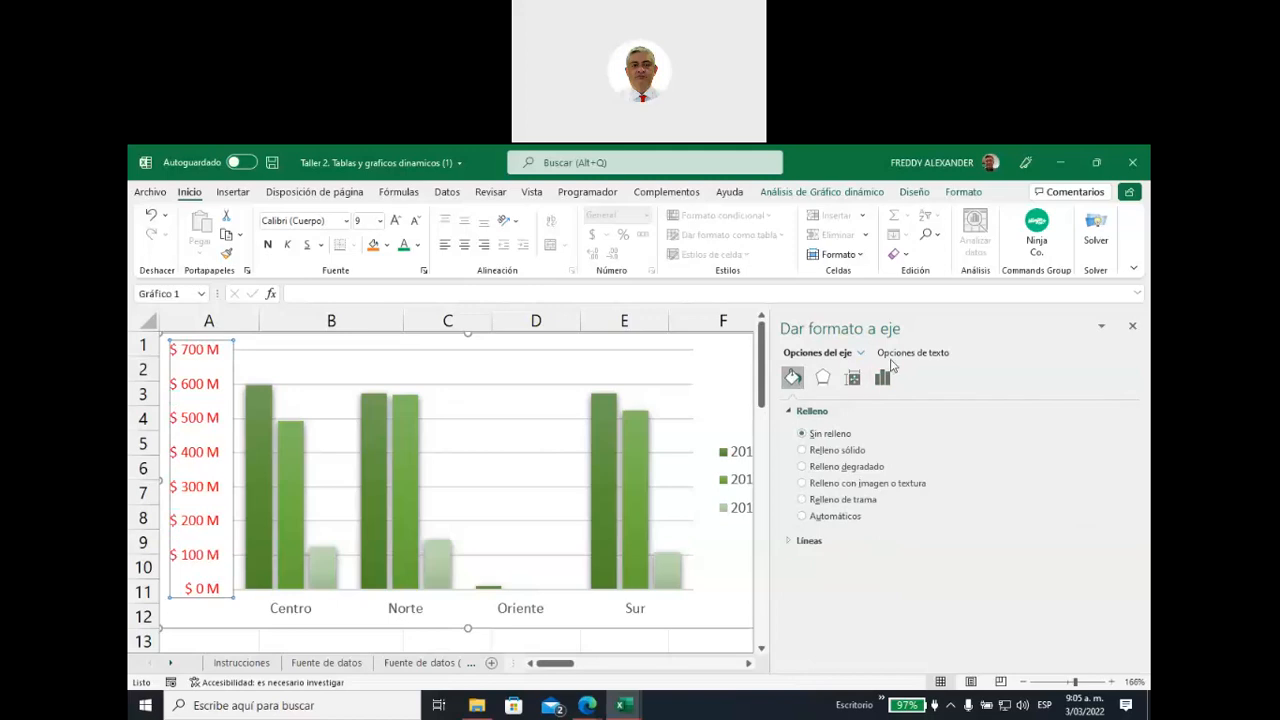
# Remove the [Rojo] code from the vertical axis's custom number format and add the format $ #.##0.. "M"
pyautogui.click(906, 353)
pyautogui.click(826, 353)
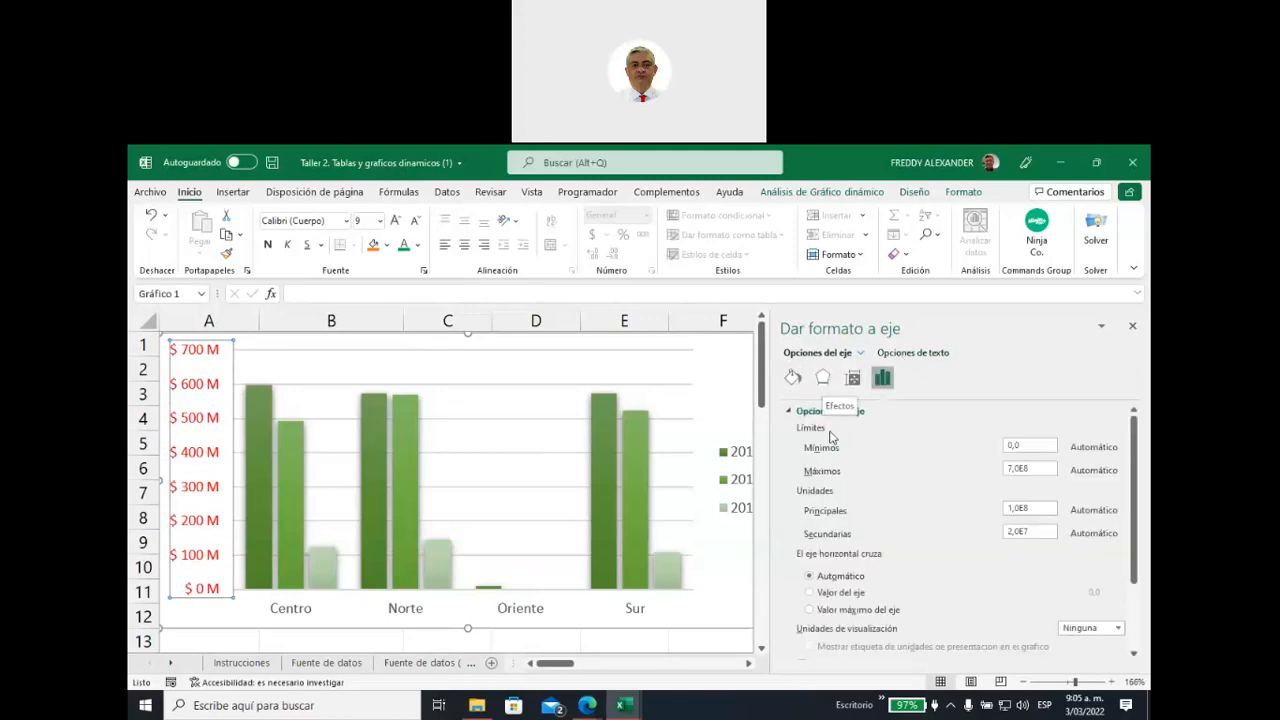
pyautogui.scroll(-2, 830, 467)
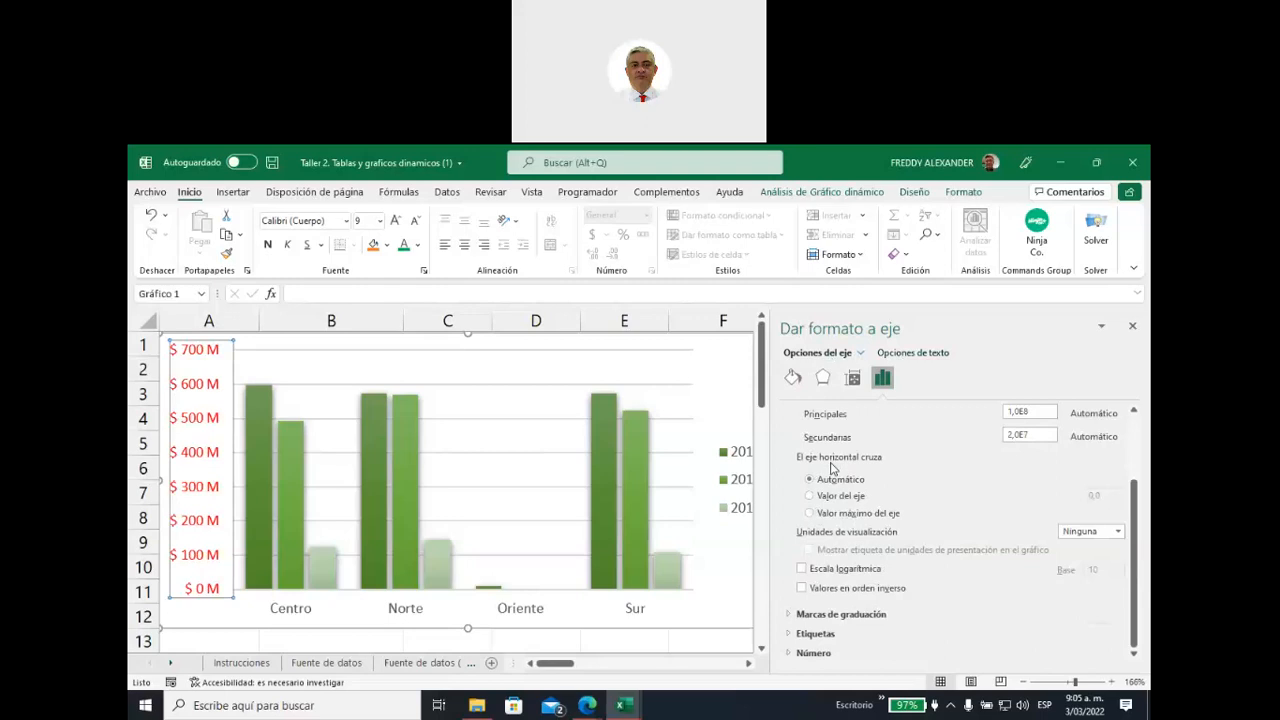
pyautogui.click(813, 653)
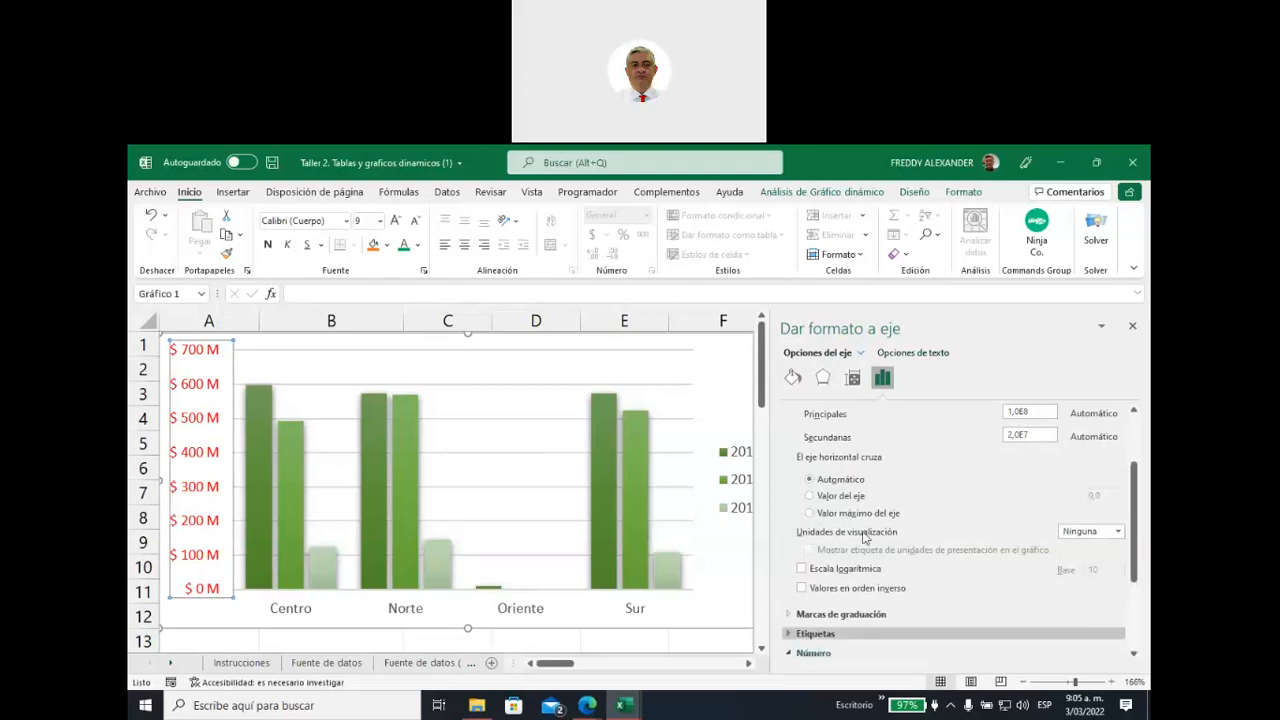
pyautogui.scroll(-3, 870, 530)
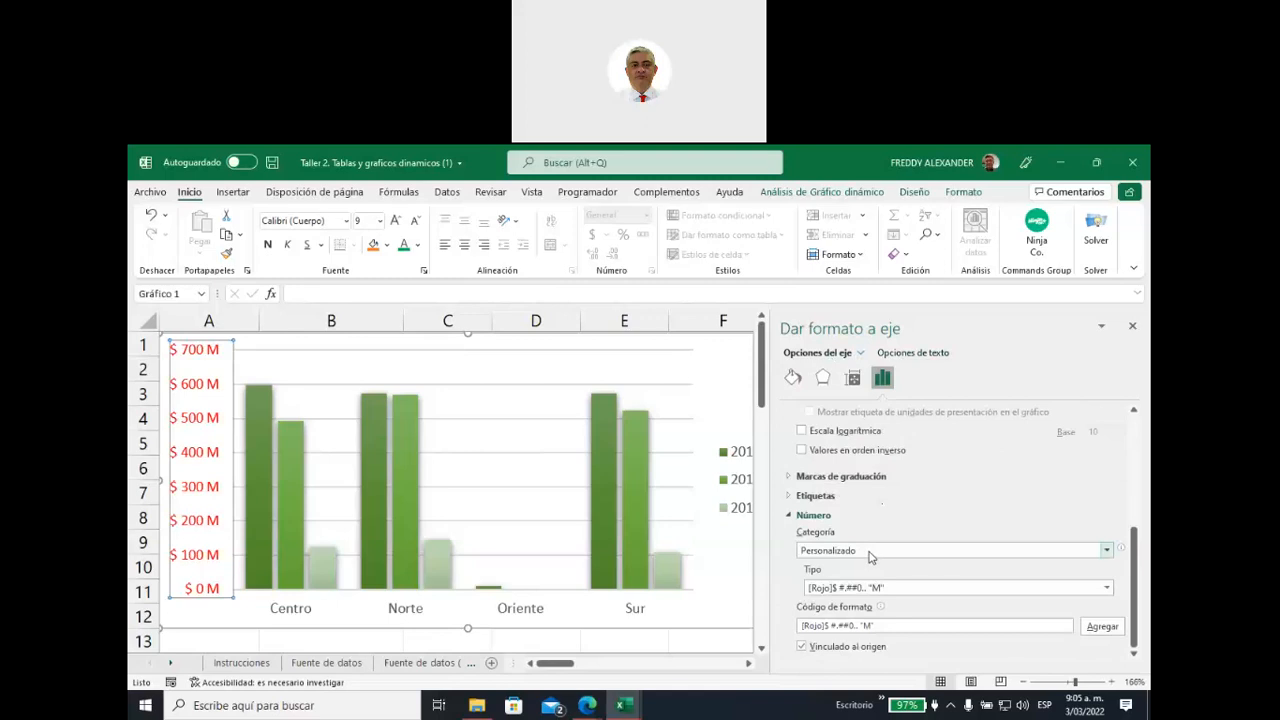
pyautogui.click(834, 590)
pyautogui.click(835, 600)
pyautogui.click(834, 590)
pyautogui.click(835, 601)
pyautogui.click(829, 626)
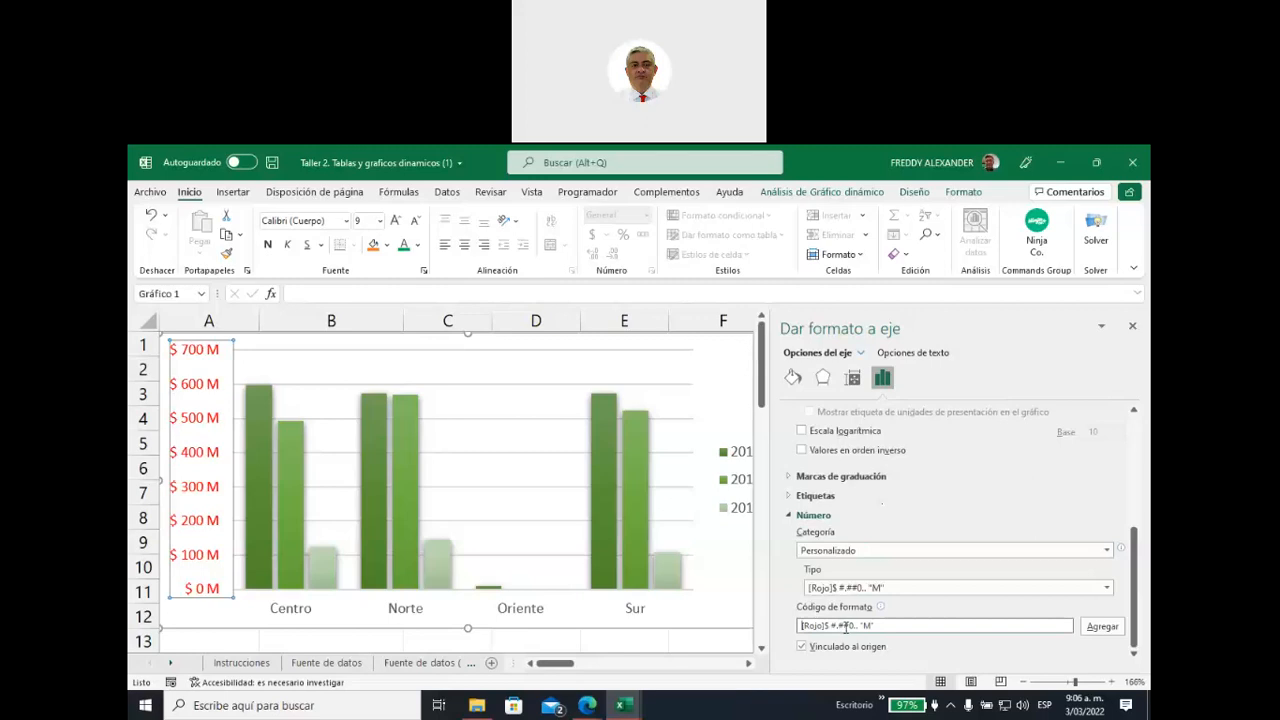
pyautogui.press('BackSpace')
pyautogui.press('BackSpace')
pyautogui.press('BackSpace')
pyautogui.press('BackSpace')
pyautogui.press('BackSpace')
pyautogui.press('BackSpace')
pyautogui.click(1102, 626)
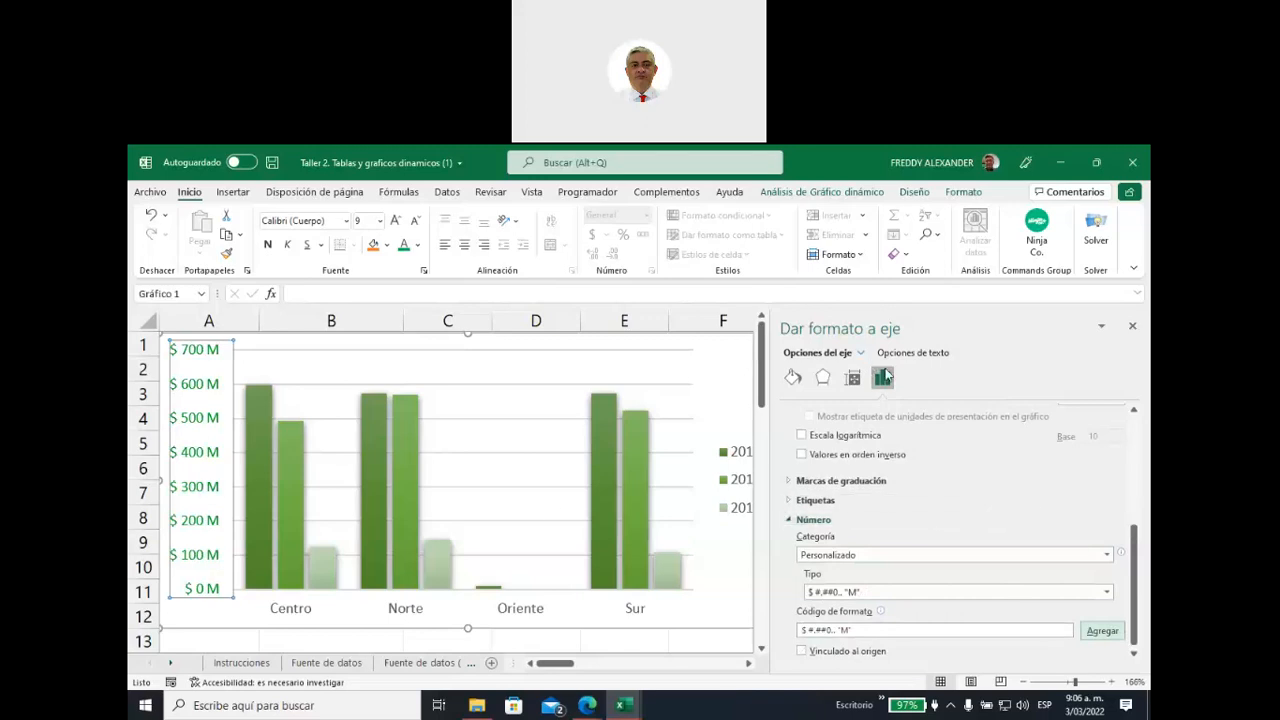
# Set a dark green theme text fill on the vertical axis labels and on the horizontal axis zone labels
pyautogui.click(912, 352)
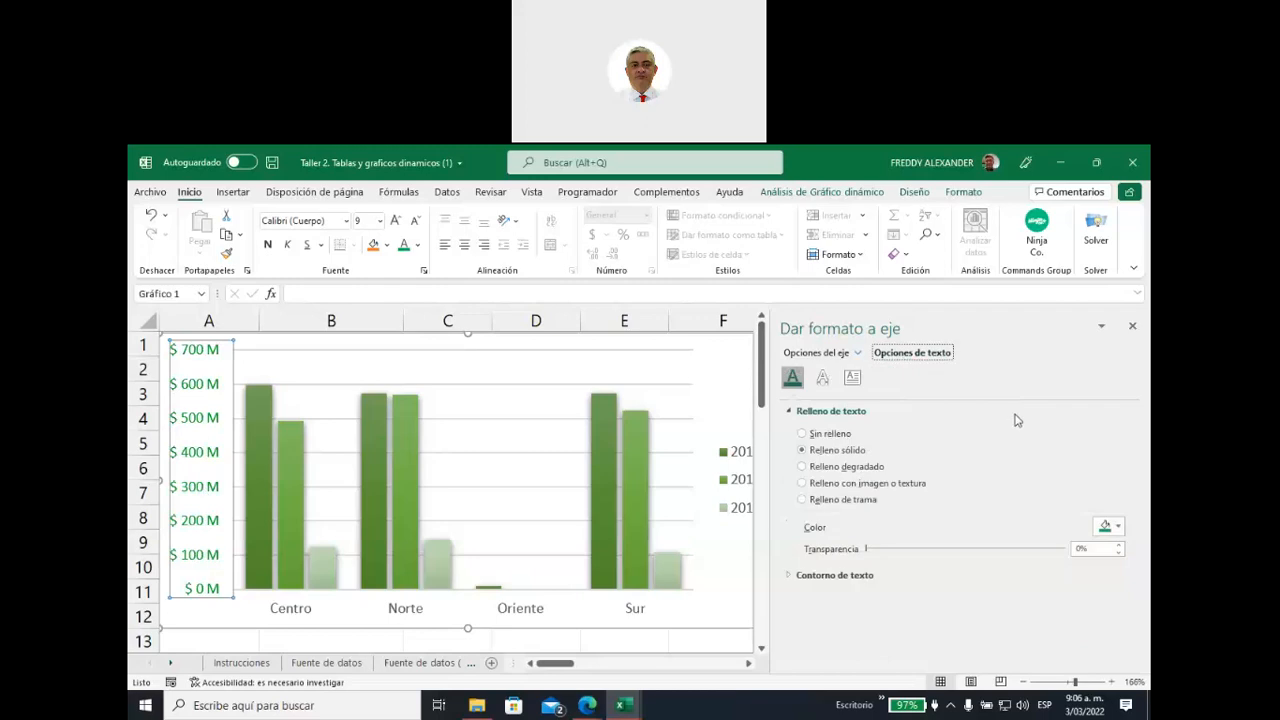
pyautogui.click(1118, 530)
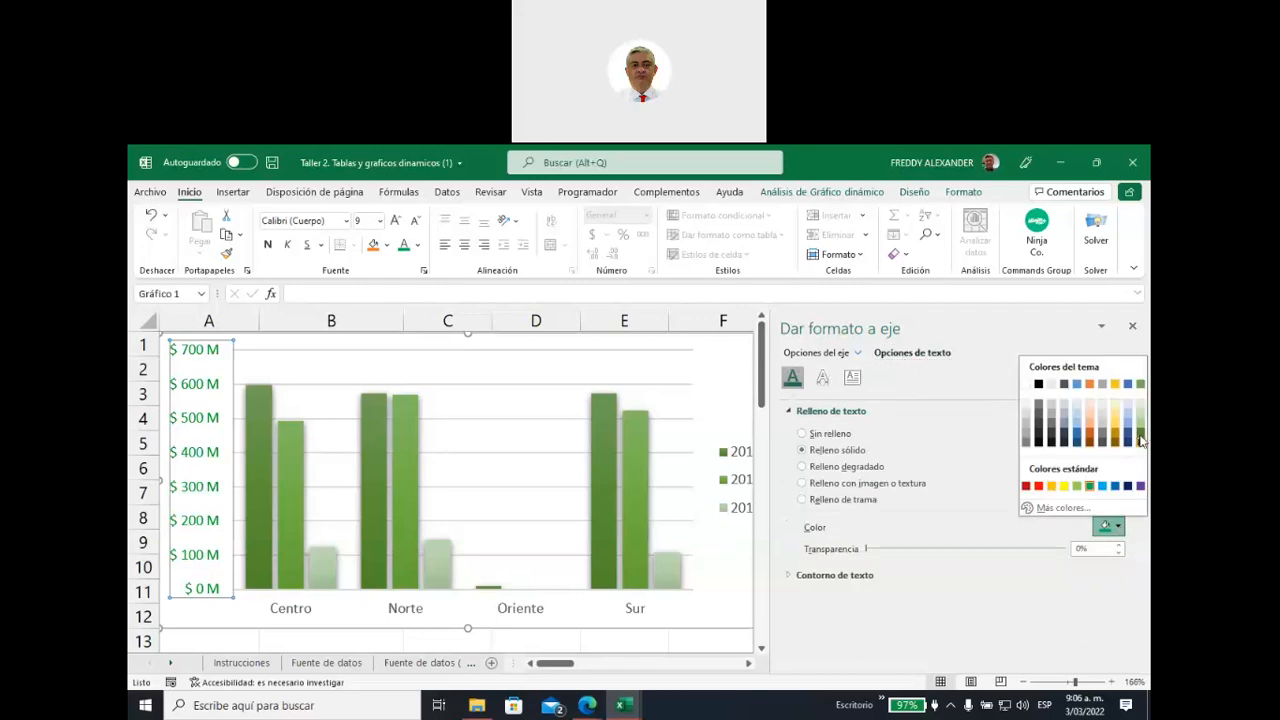
pyautogui.click(1141, 437)
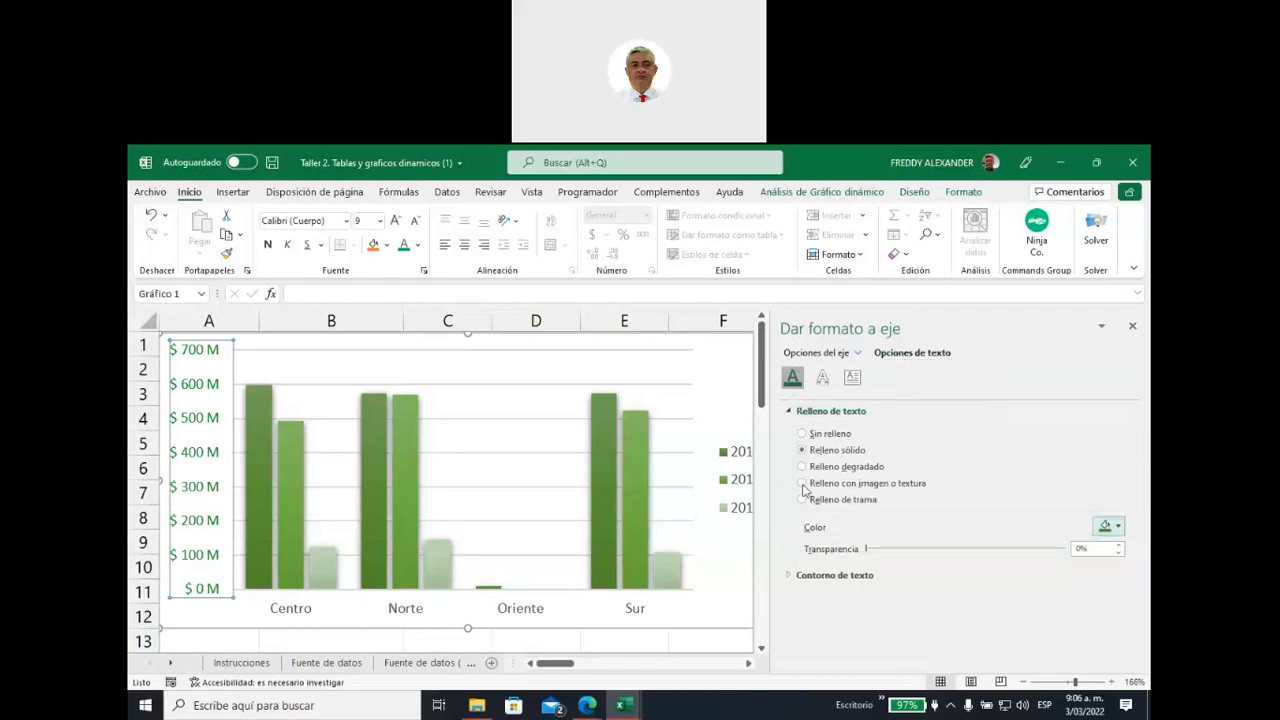
pyautogui.click(514, 617)
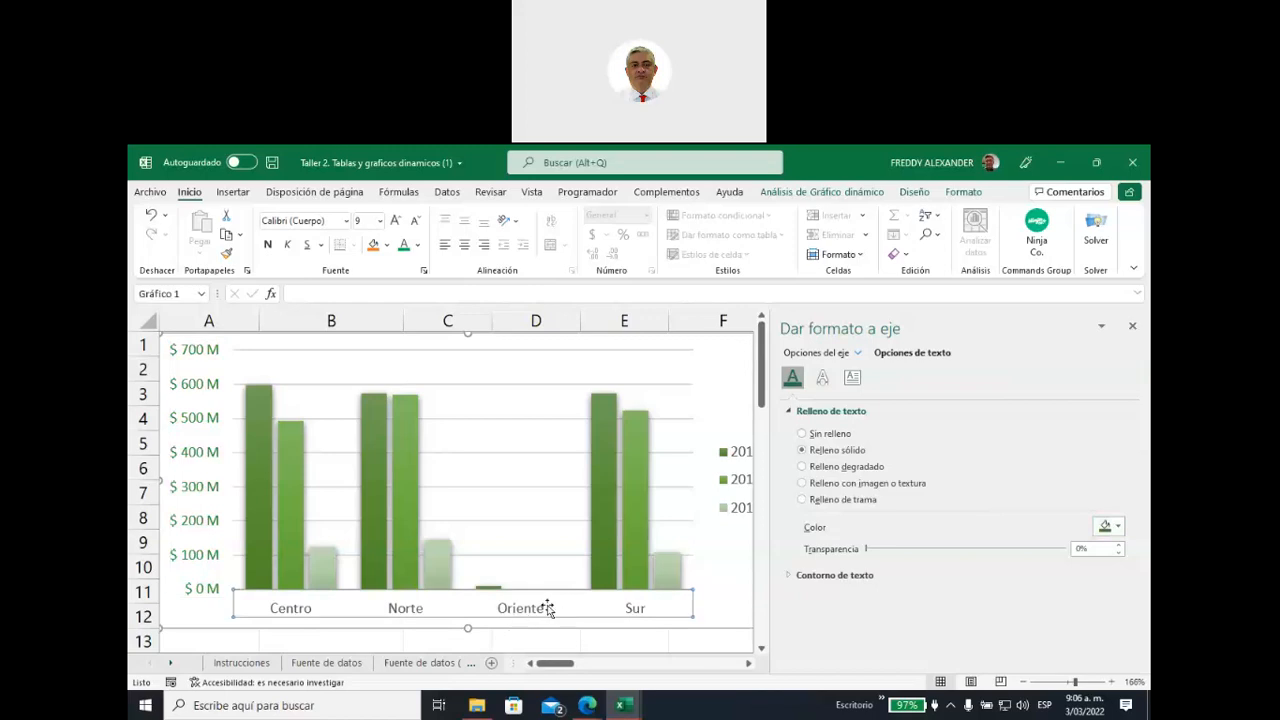
pyautogui.click(1106, 528)
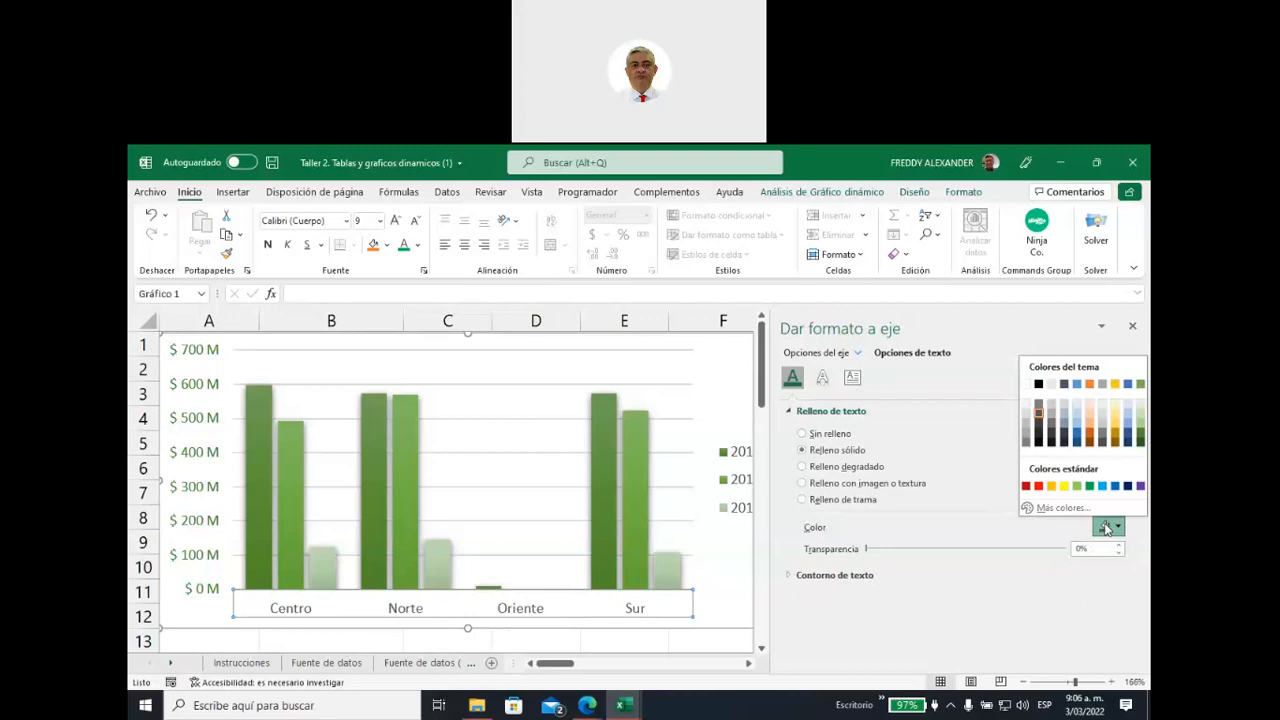
pyautogui.click(1140, 438)
pyautogui.click(729, 601)
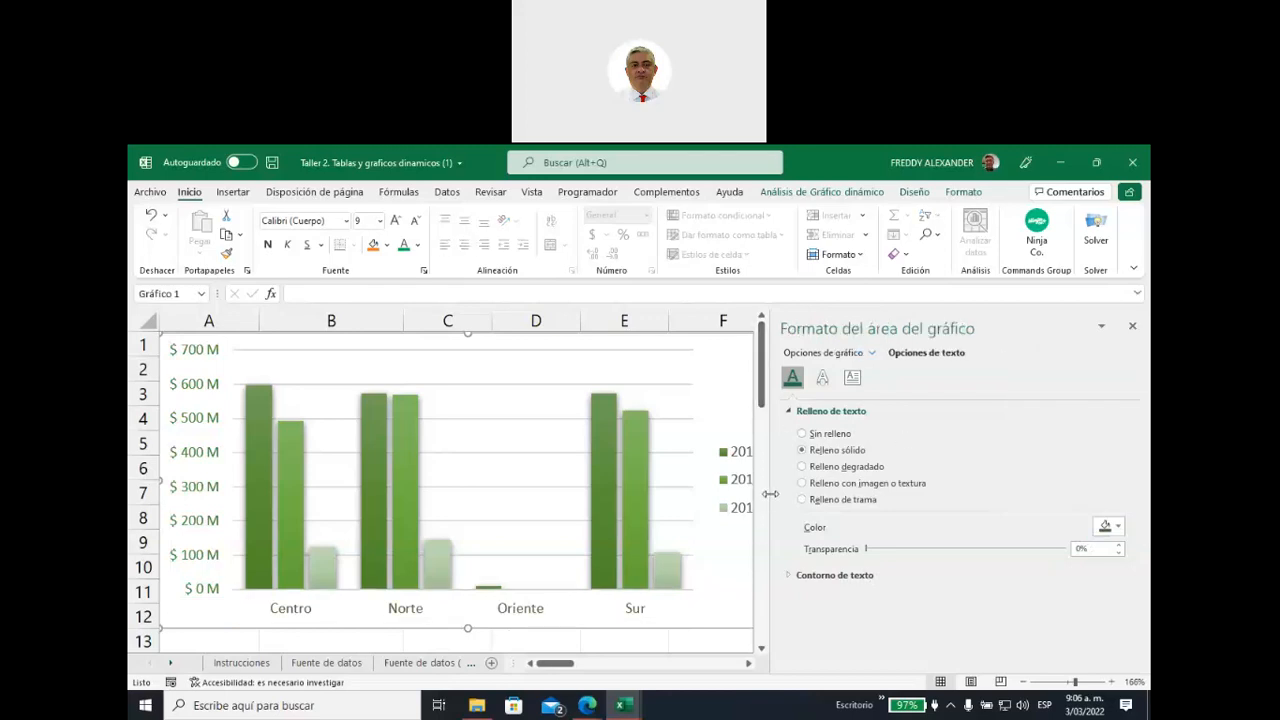
# Enlarge the visible sheet area beside the formatting pane and add a title to the pivot chart
pyautogui.moveTo(773, 507); pyautogui.dragTo(878, 507)
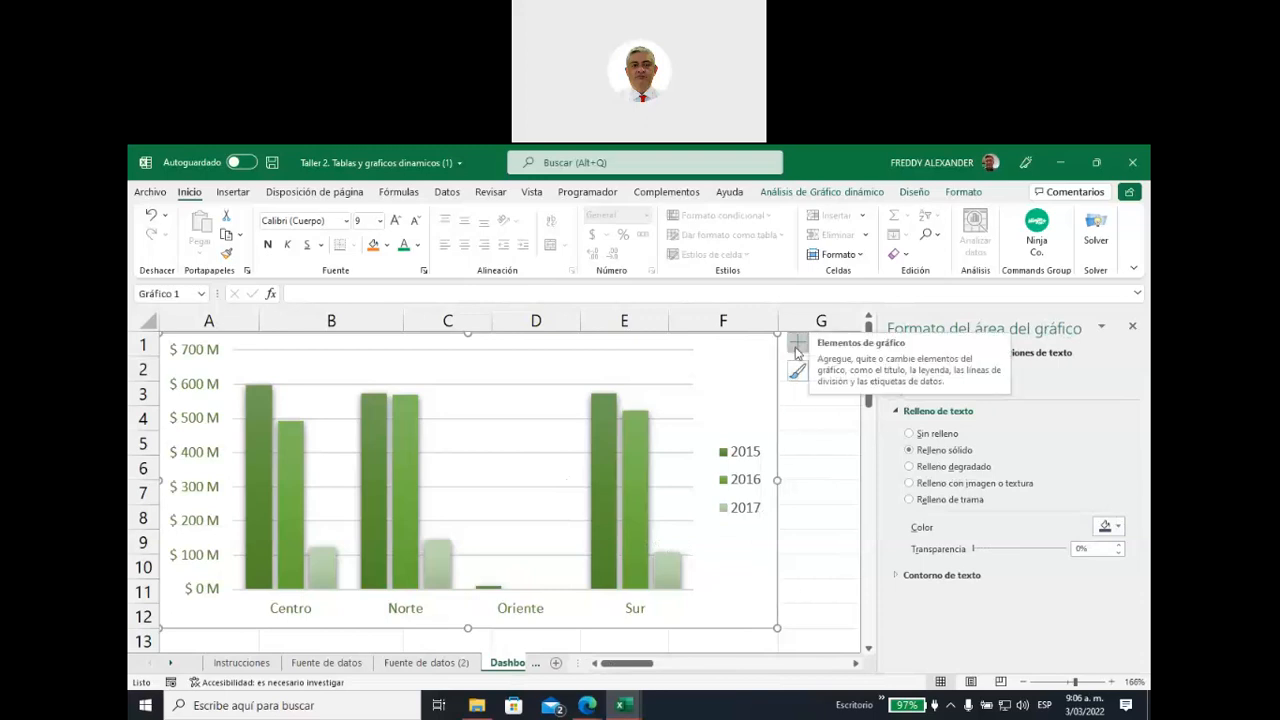
pyautogui.click(797, 345)
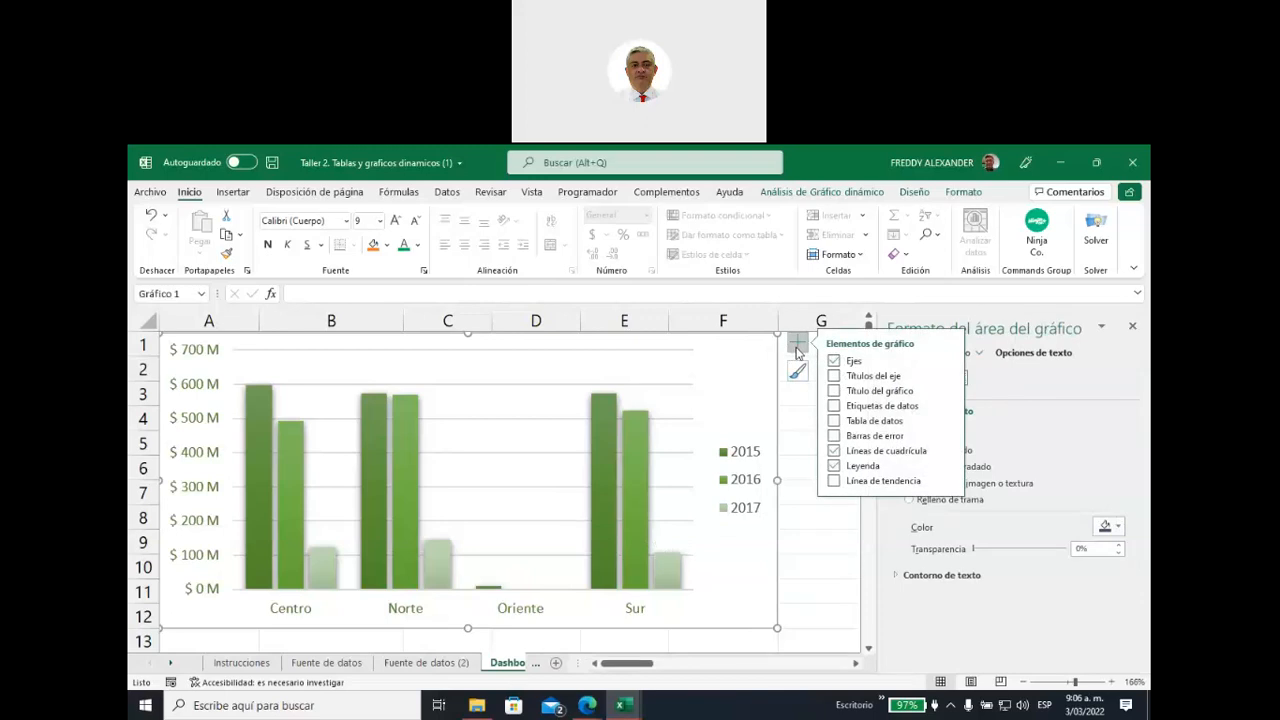
pyautogui.click(835, 392)
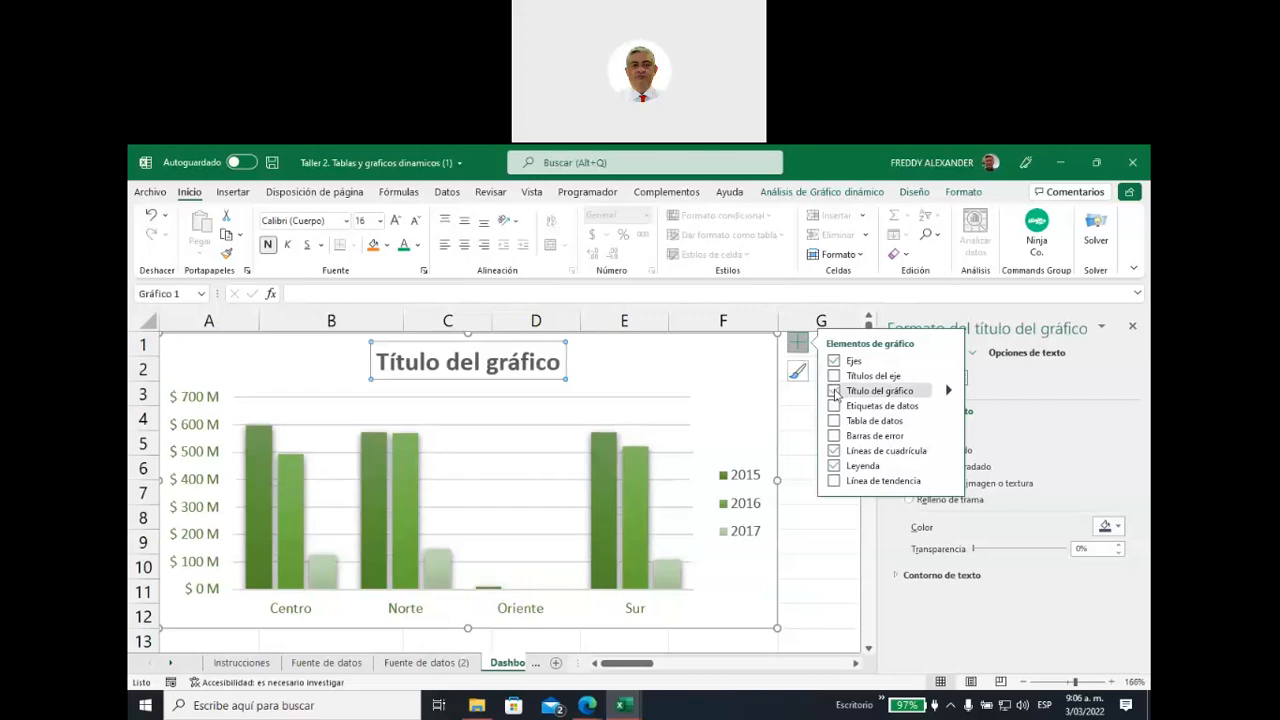
# Replace the placeholder chart title with Ventas Anuales
pyautogui.click(419, 362)
pyautogui.moveTo(380, 362); pyautogui.dragTo(565, 358)
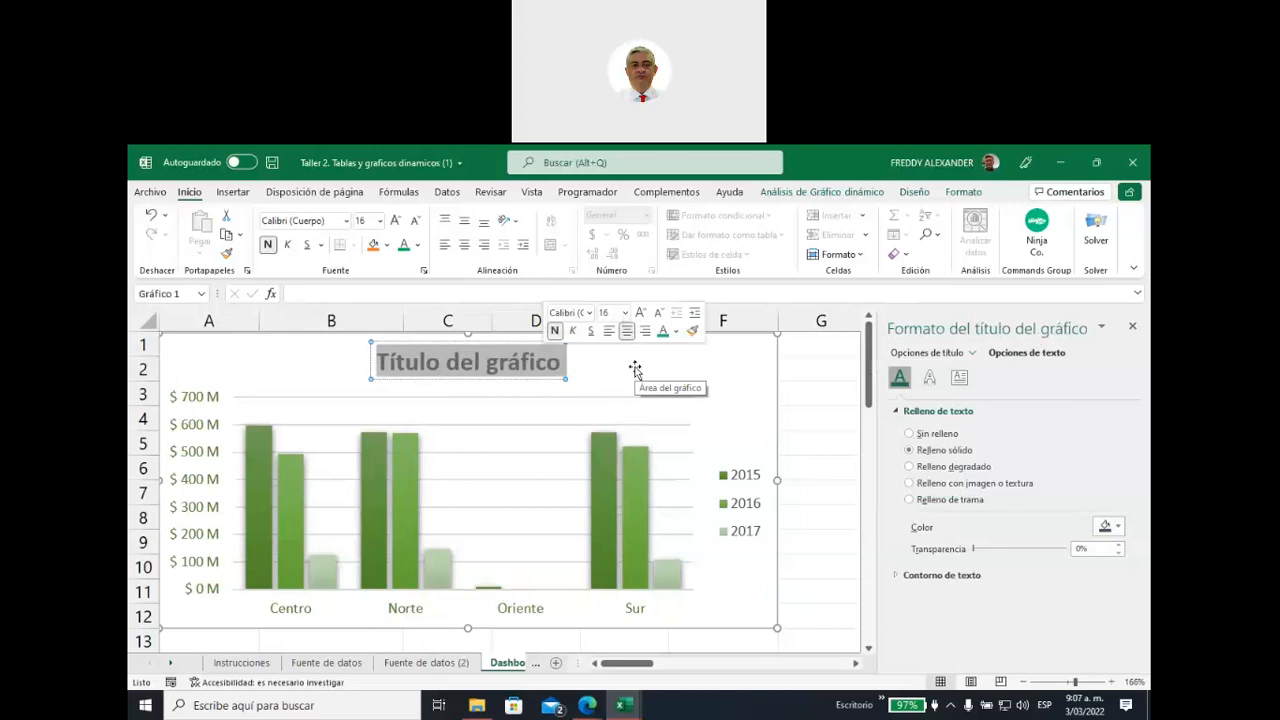
pyautogui.write('VEntas')
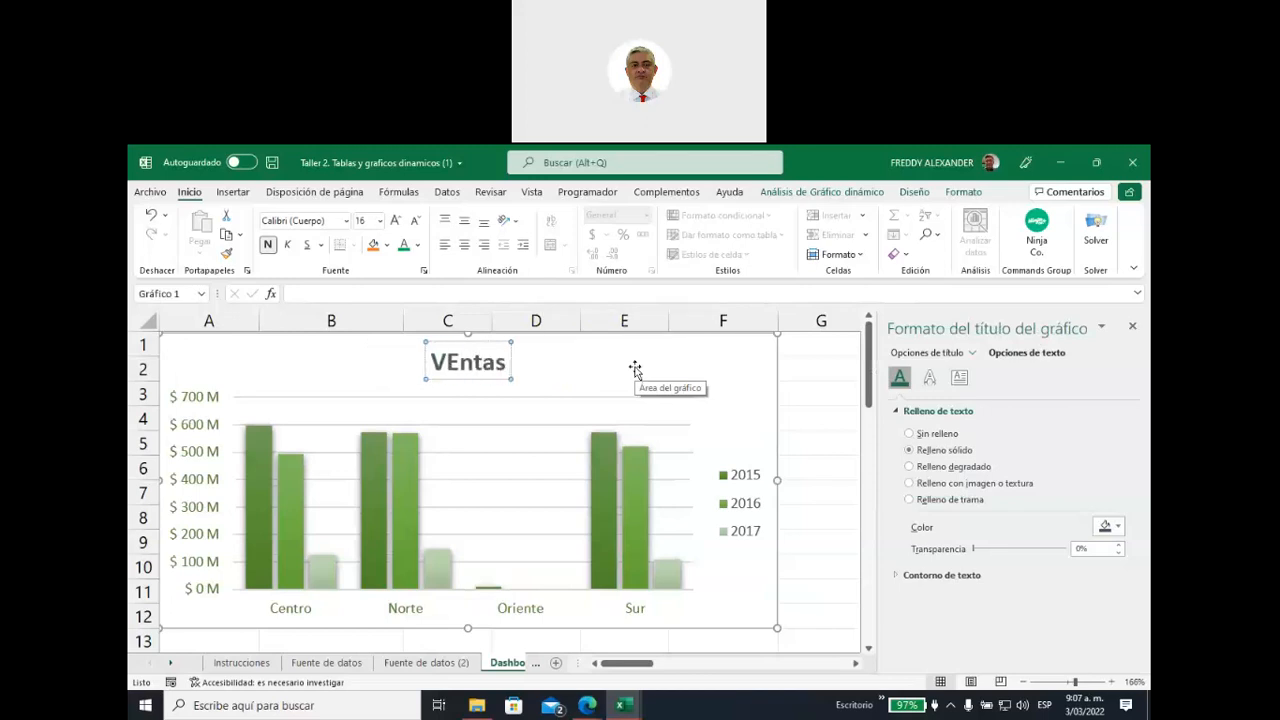
pyautogui.press('BackSpace')
pyautogui.press('BackSpace')
pyautogui.press('BackSpace')
pyautogui.press('BackSpace')
pyautogui.press('BackSpace')
pyautogui.write('entas A')
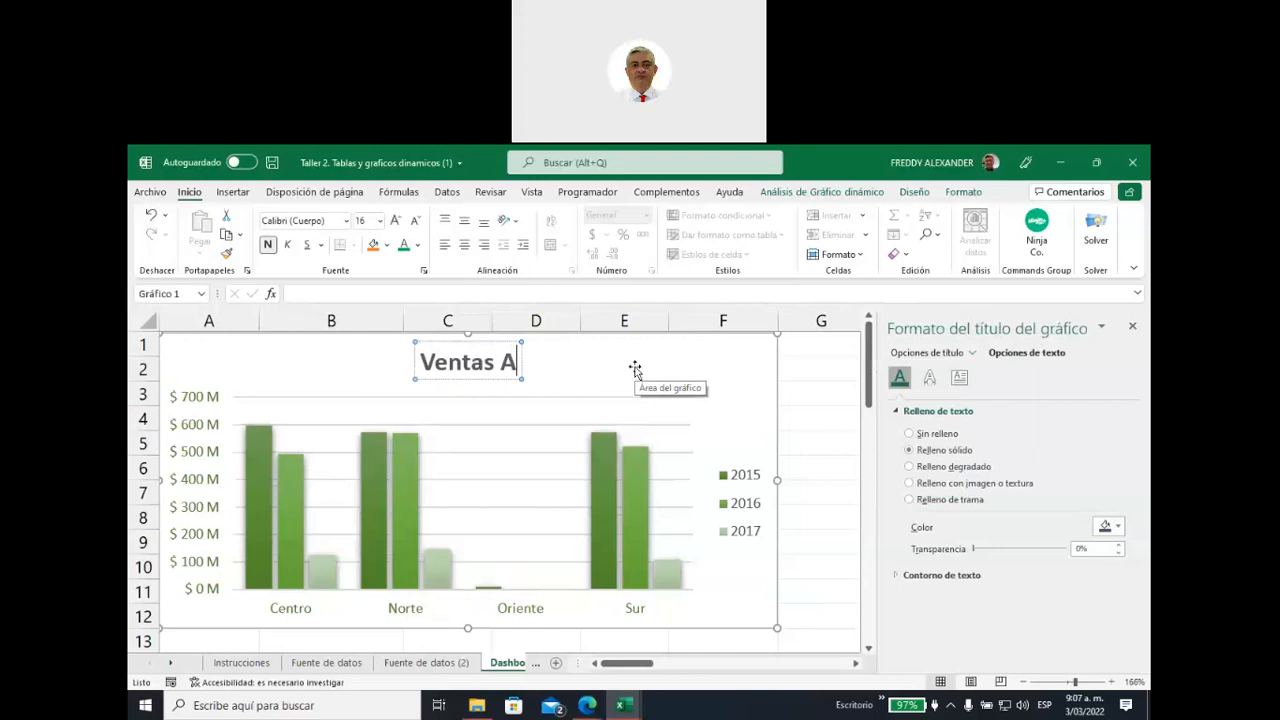
pyautogui.write('nuales')
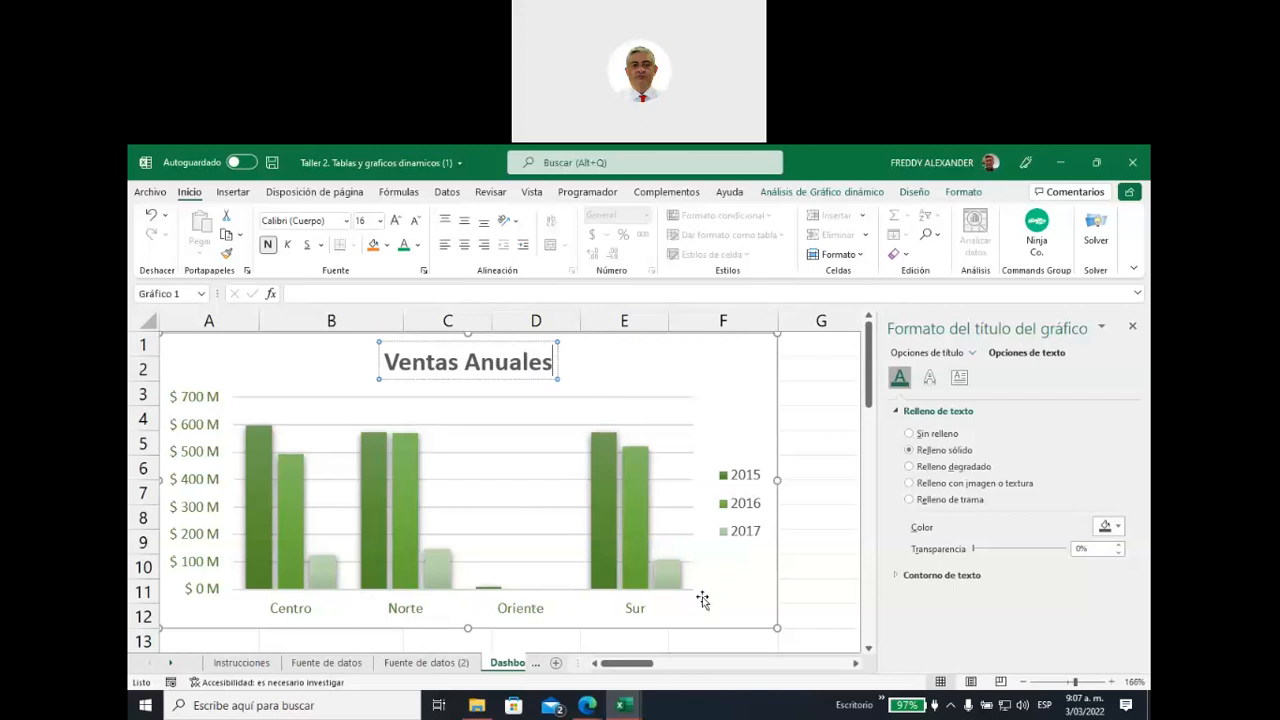
pyautogui.click(743, 594)
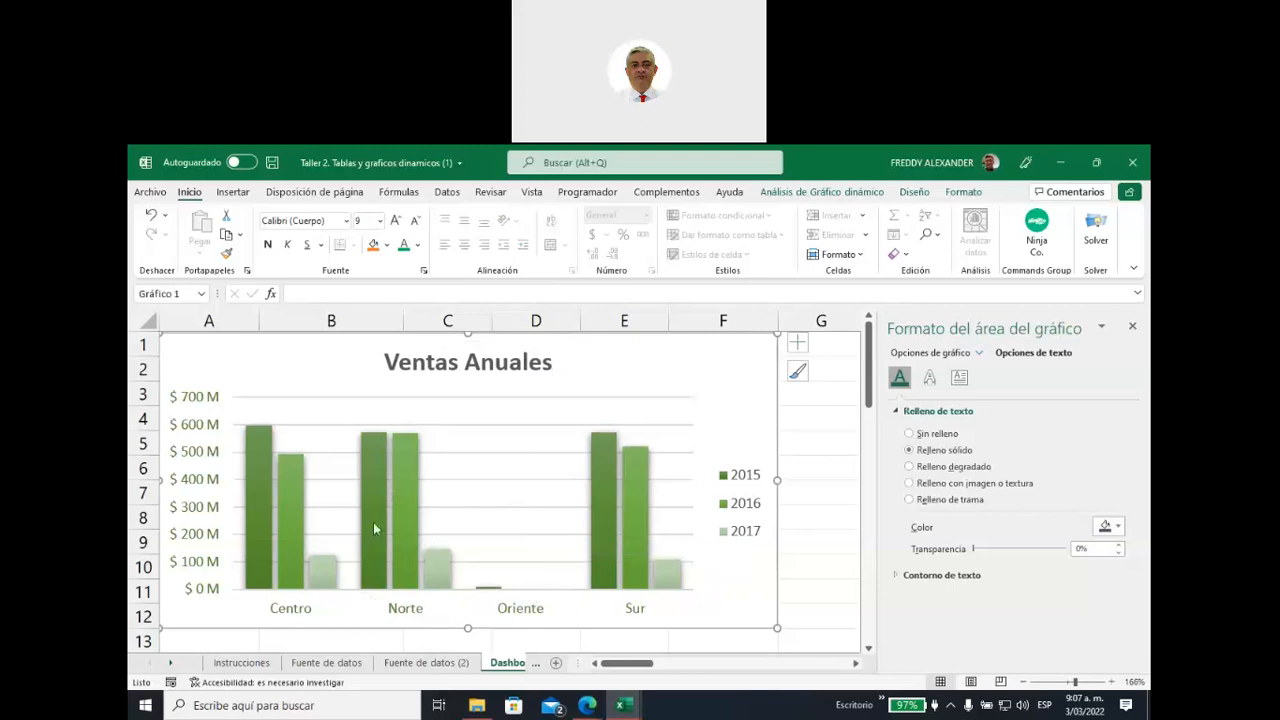
# Add data labels to all the chart's columns, positioned at Extremo externo
pyautogui.click(795, 346)
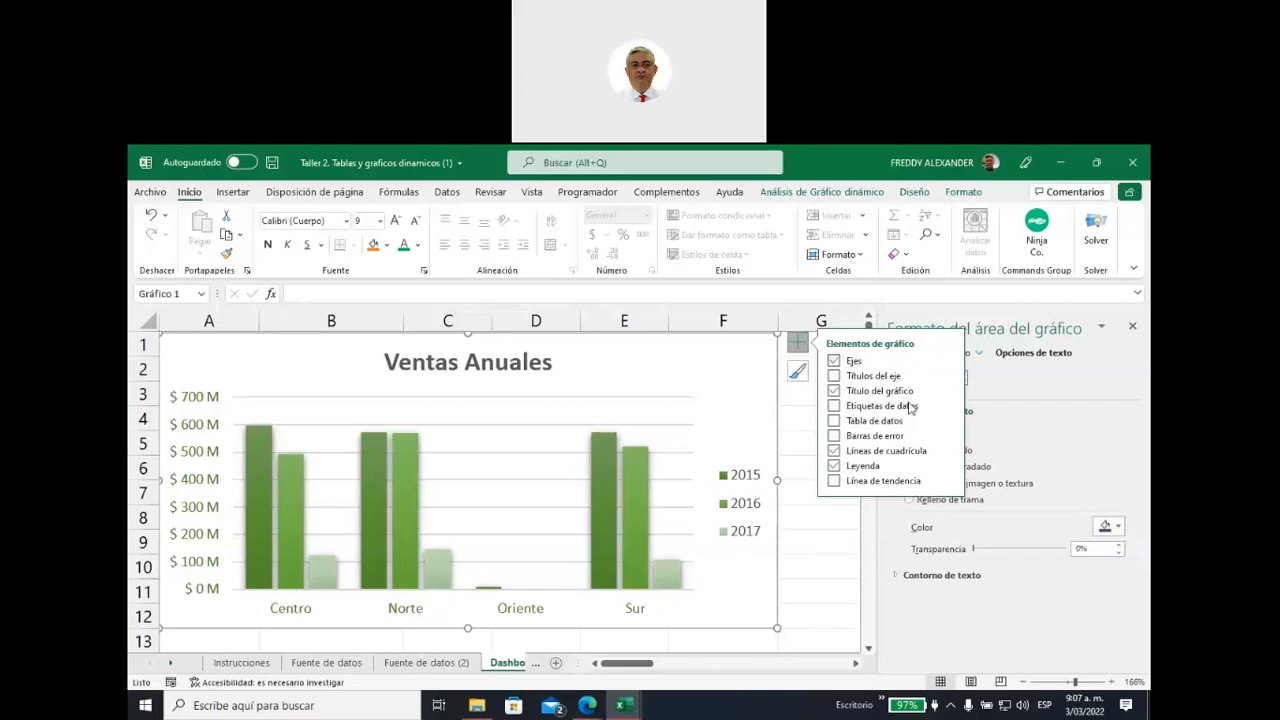
pyautogui.click(834, 407)
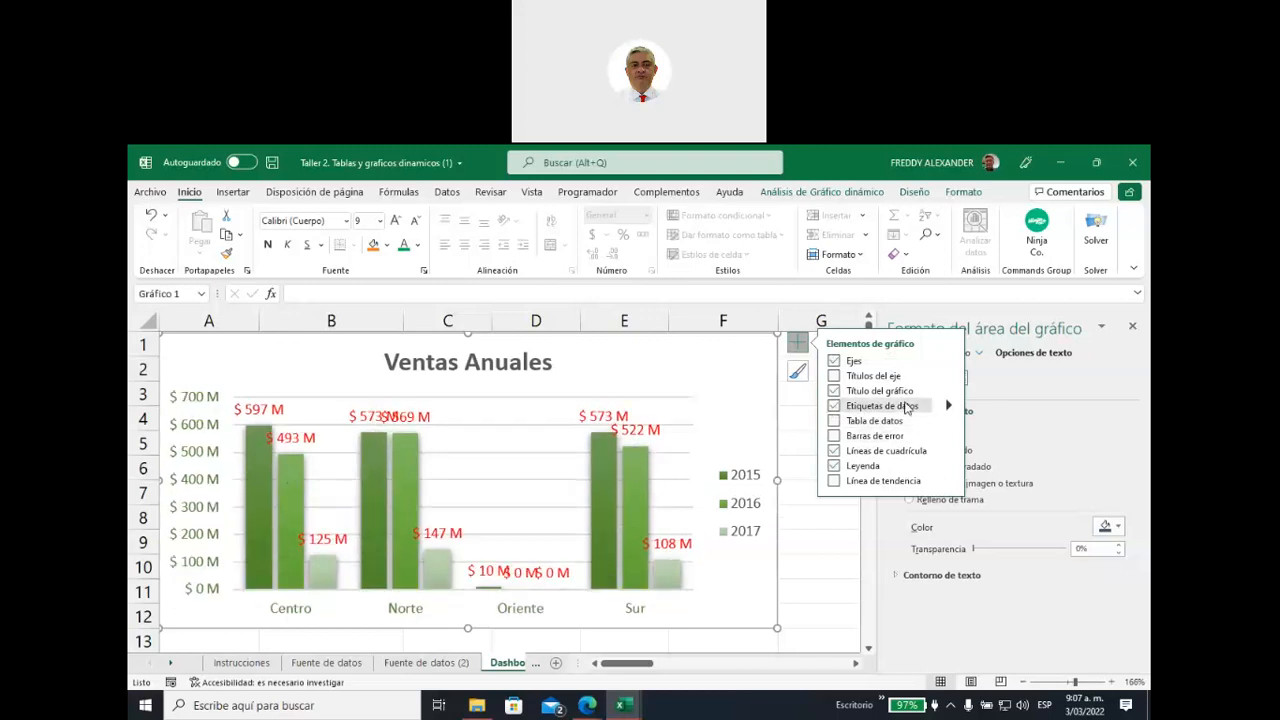
pyautogui.click(949, 407)
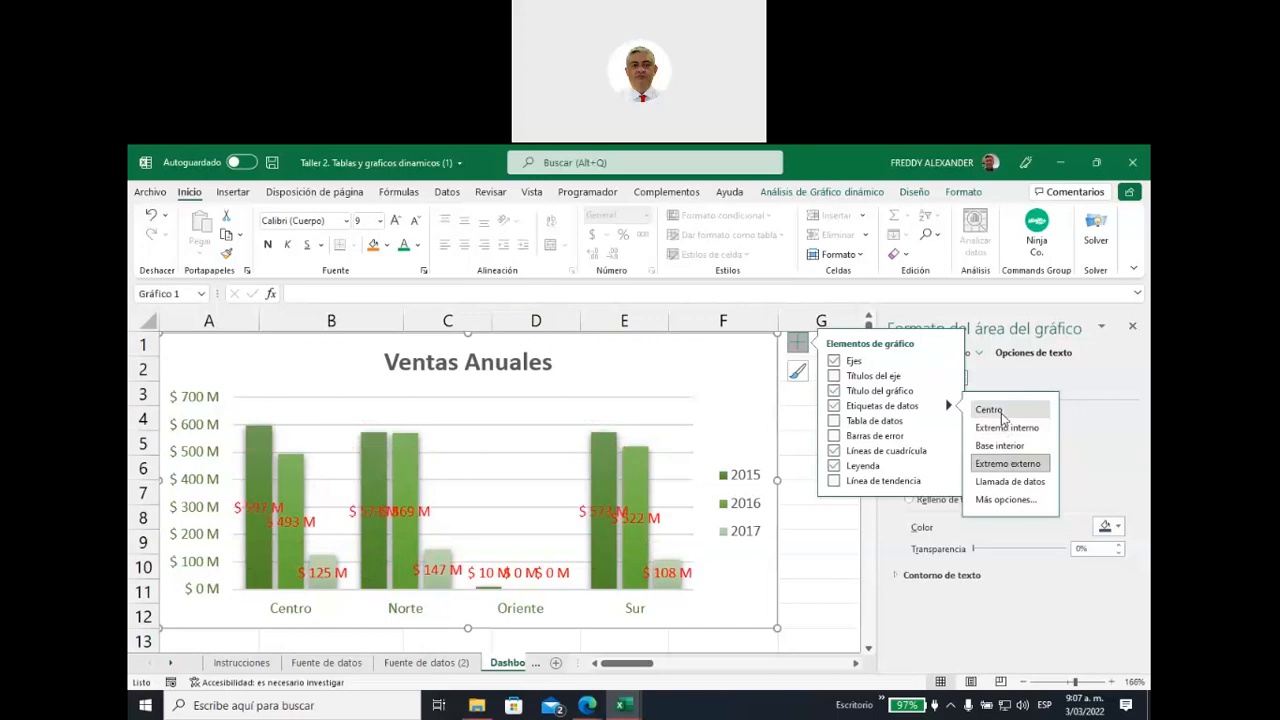
pyautogui.click(1008, 464)
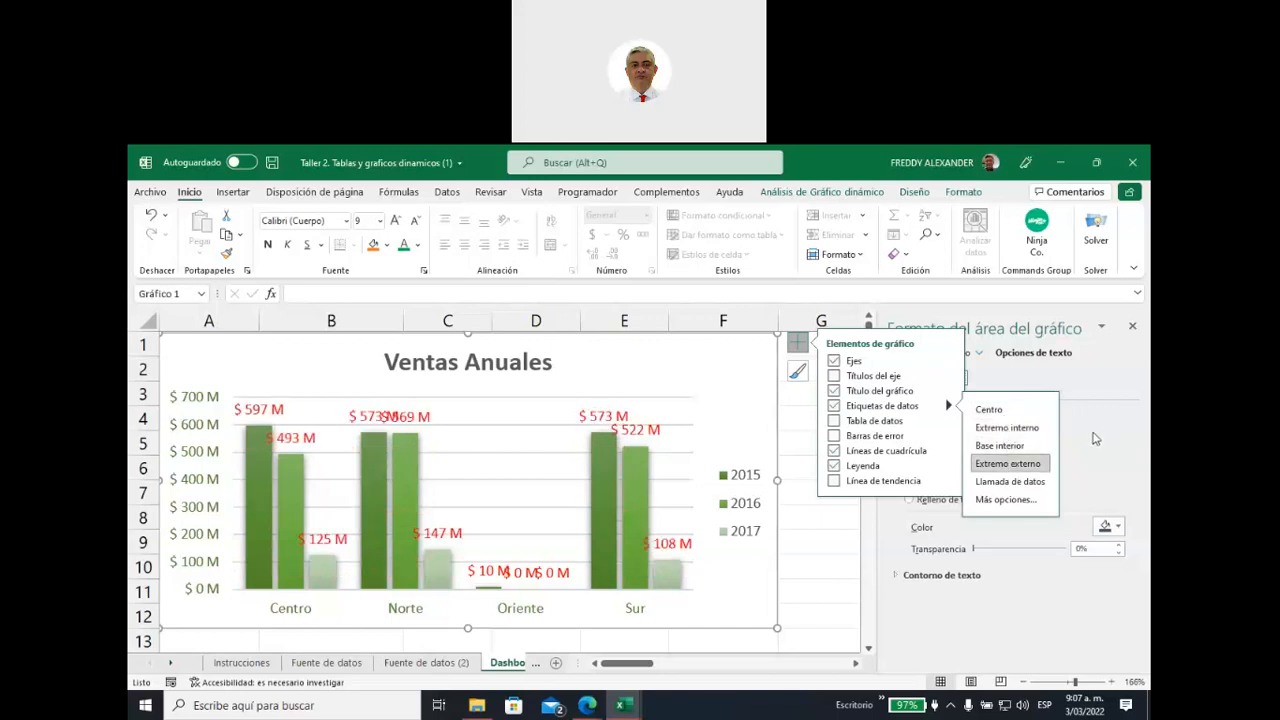
pyautogui.click(797, 343)
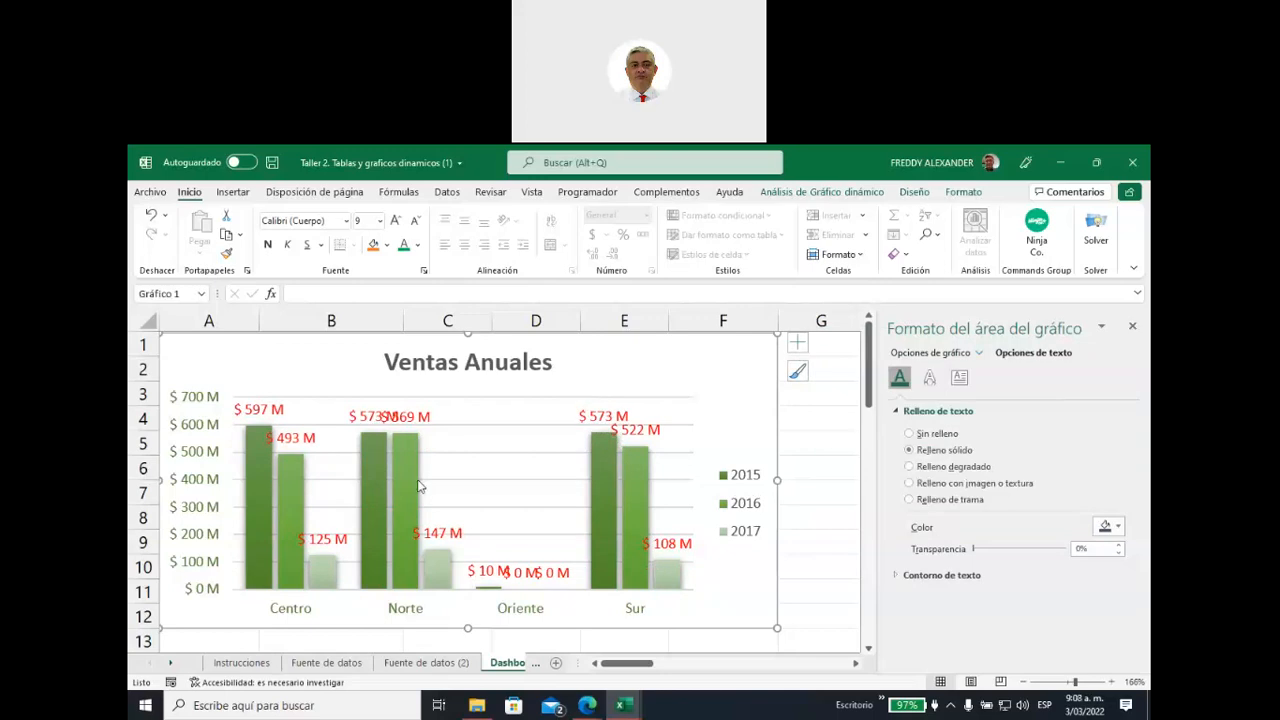
# Examine the 2015 data labels' position, number format, fill, effects and alignment settings for what controls their colour
pyautogui.click(413, 421)
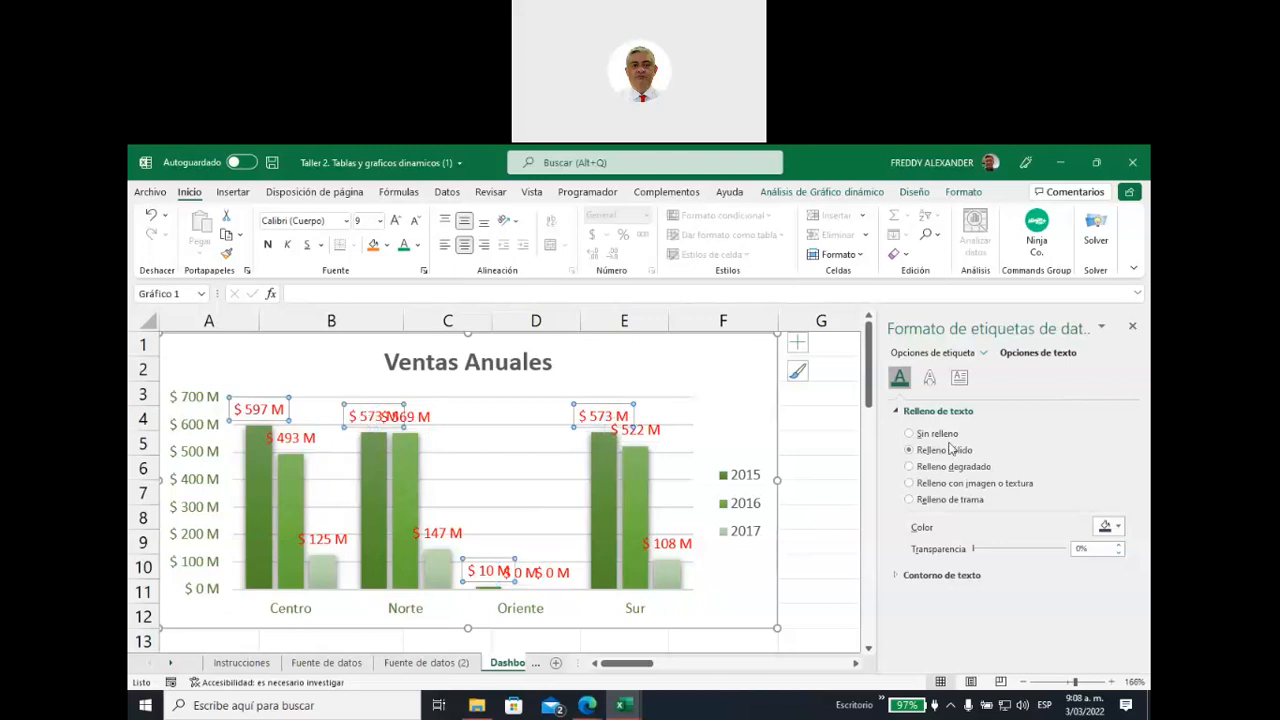
pyautogui.click(932, 353)
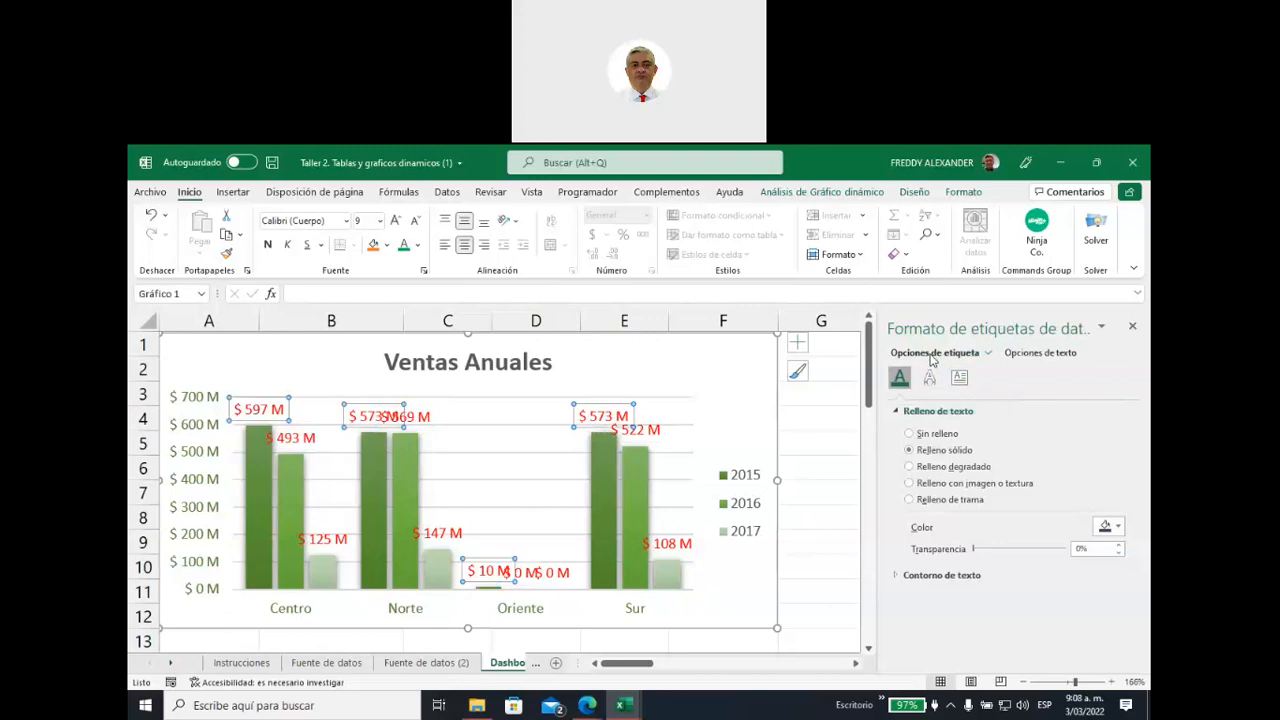
pyautogui.scroll(-1, 938, 470)
pyautogui.scroll(1, 940, 488)
pyautogui.scroll(-1, 945, 536)
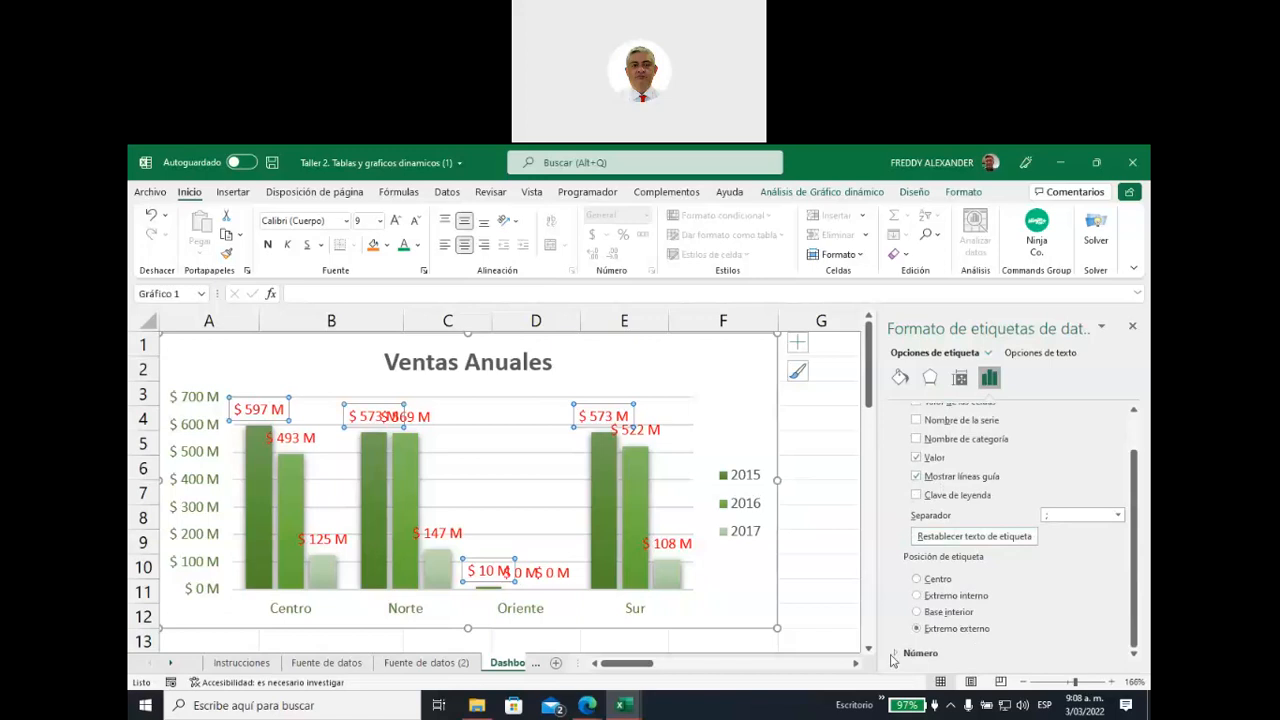
pyautogui.scroll(-3, 957, 585)
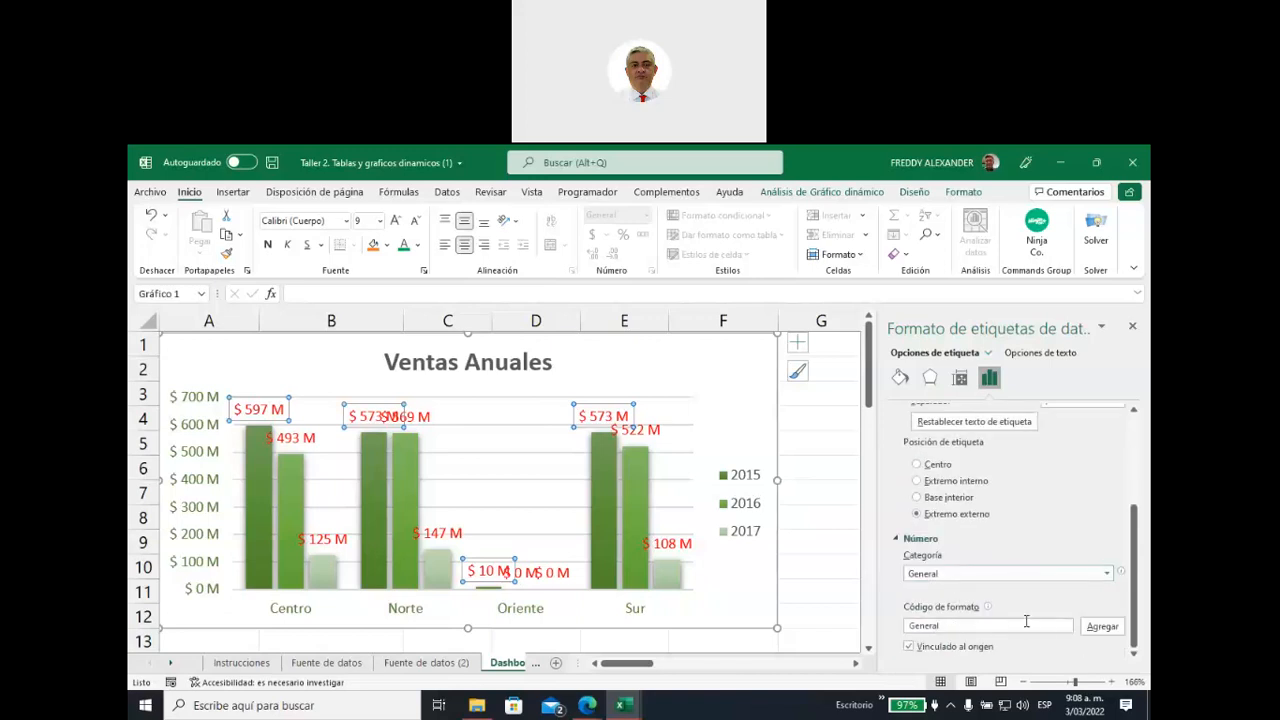
pyautogui.click(1107, 574)
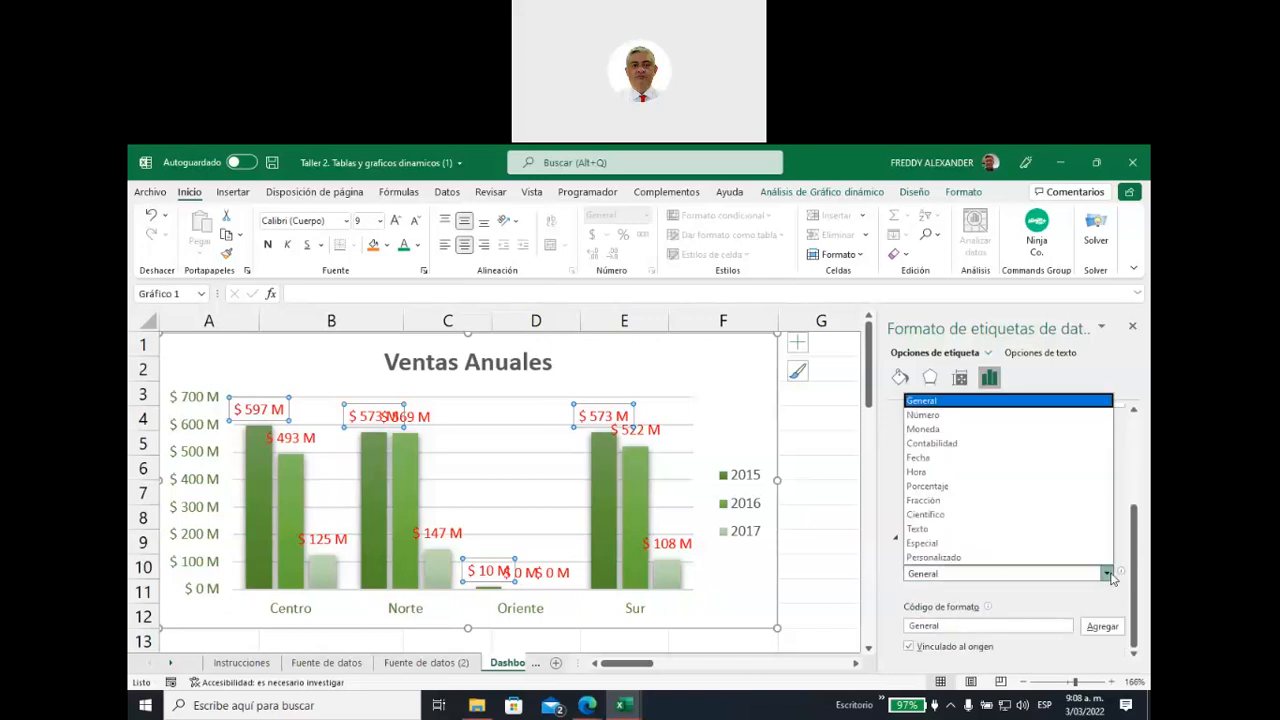
pyautogui.click(1031, 604)
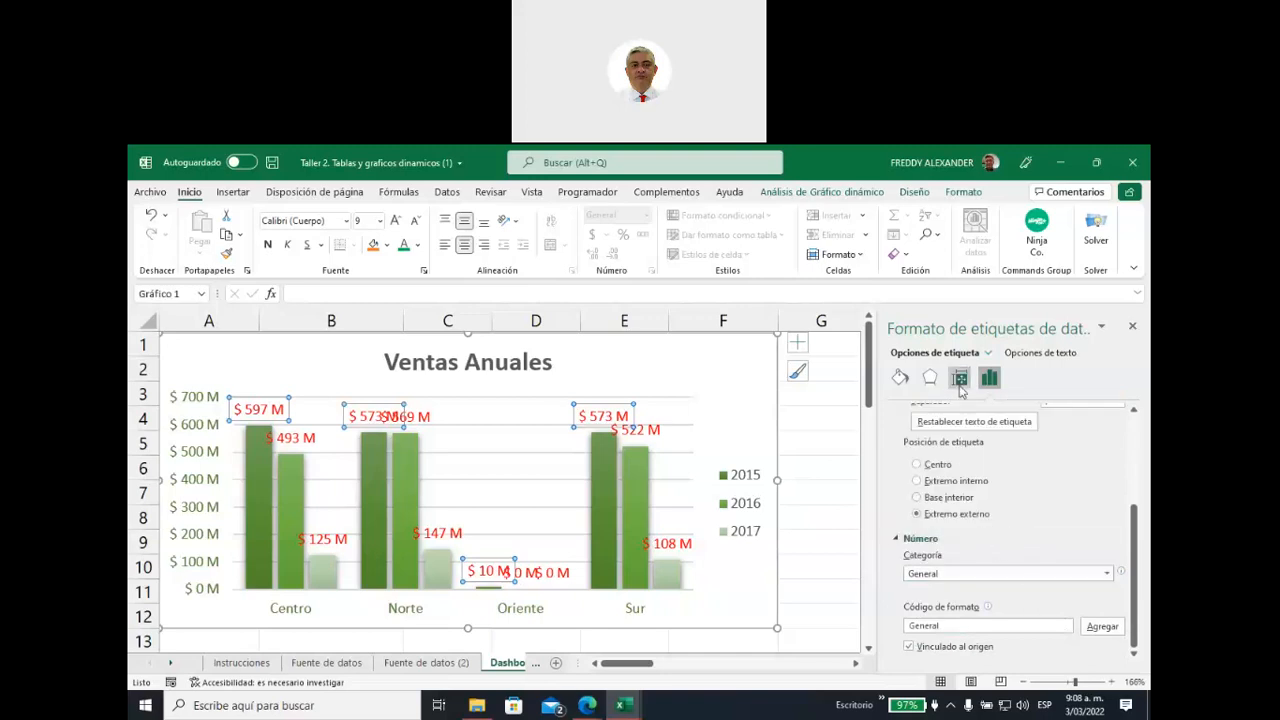
pyautogui.click(900, 377)
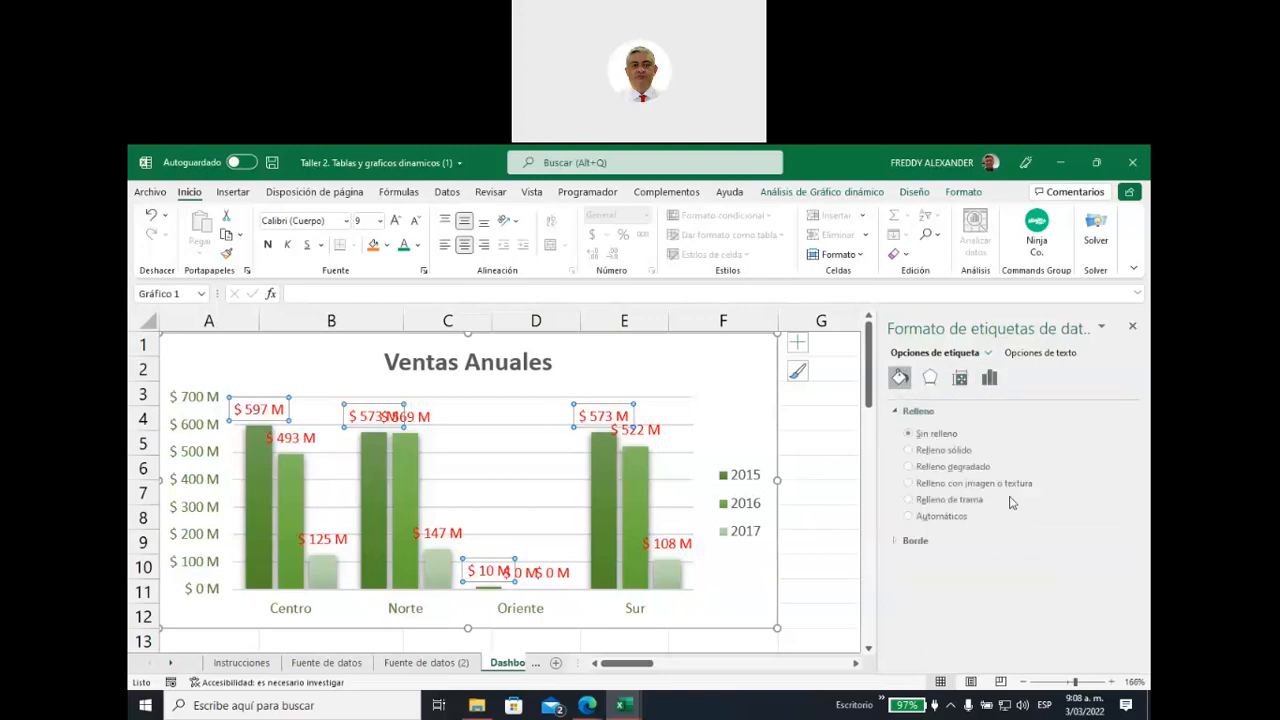
pyautogui.click(929, 380)
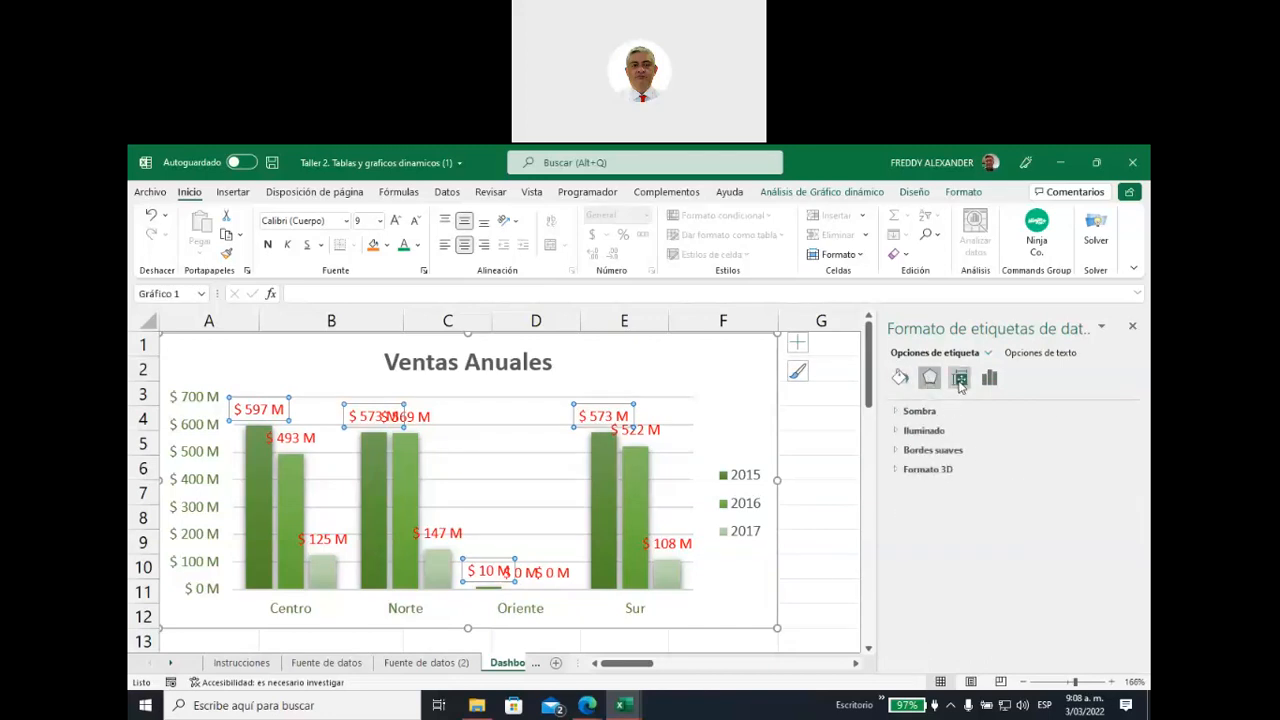
pyautogui.click(960, 383)
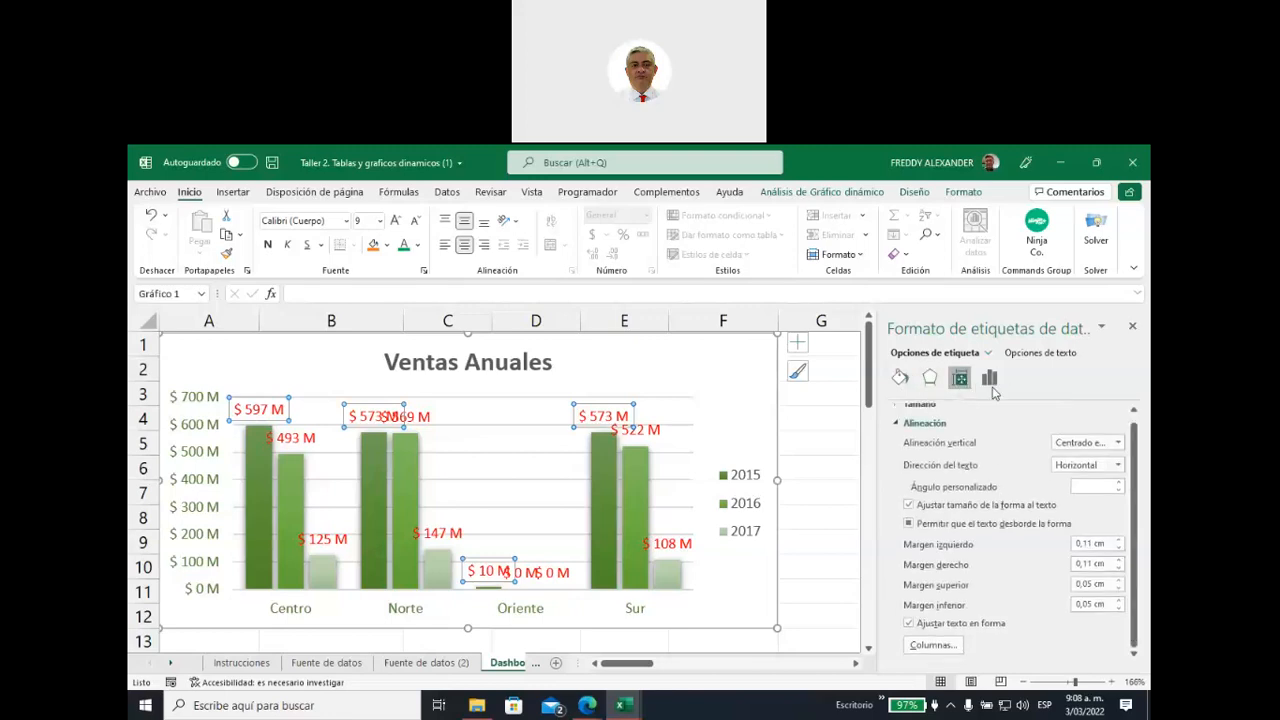
# Set the text fill of the 2015 series data labels to a dark green theme colour
pyautogui.click(1020, 355)
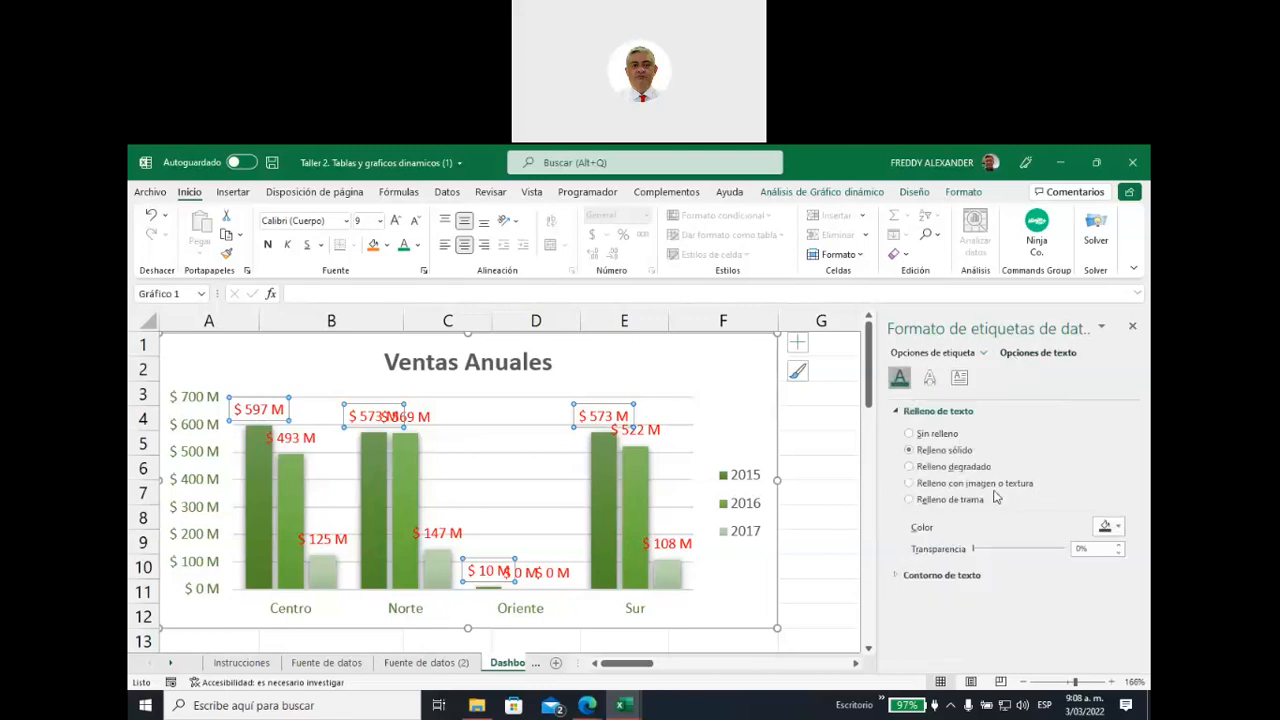
pyautogui.click(1118, 527)
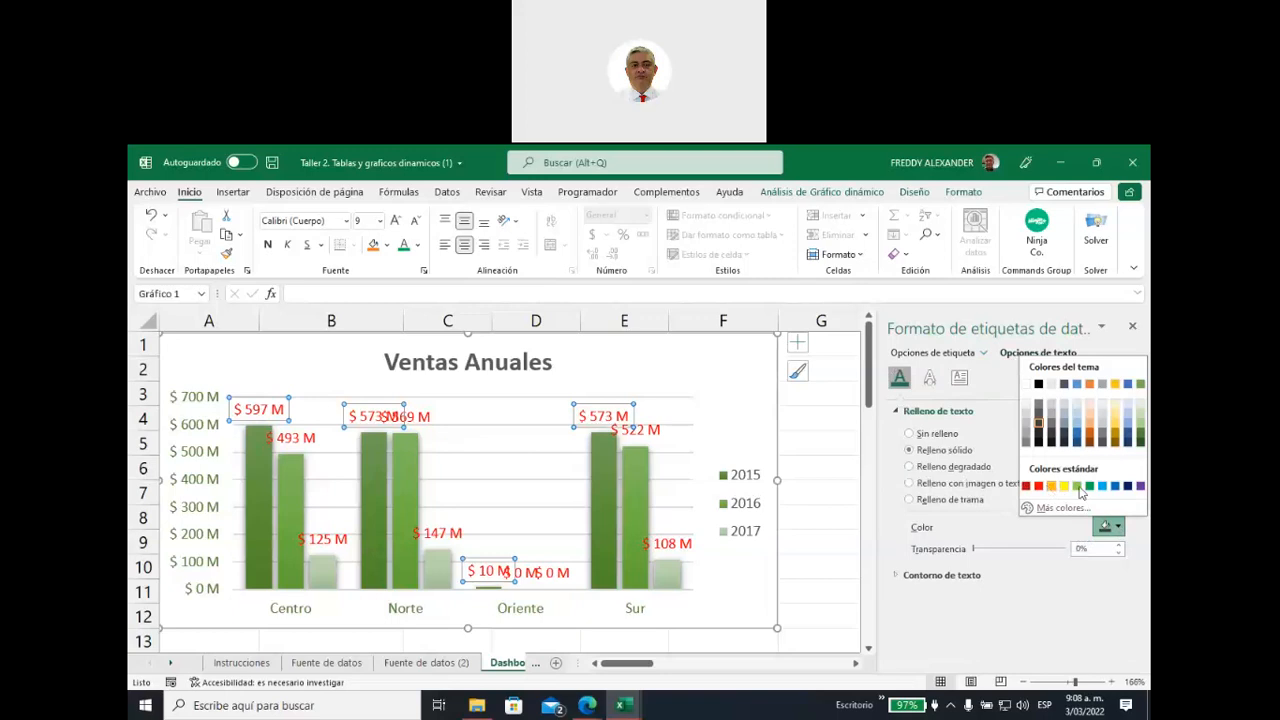
pyautogui.click(1141, 439)
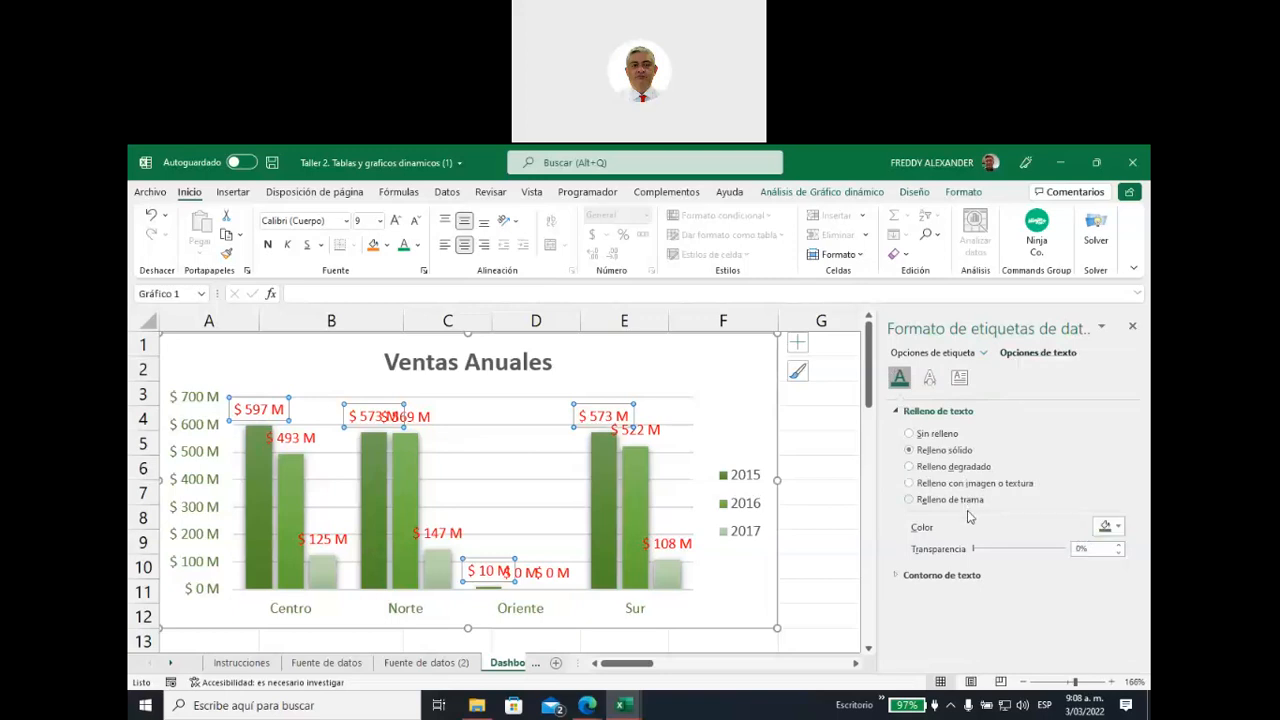
pyautogui.click(392, 415)
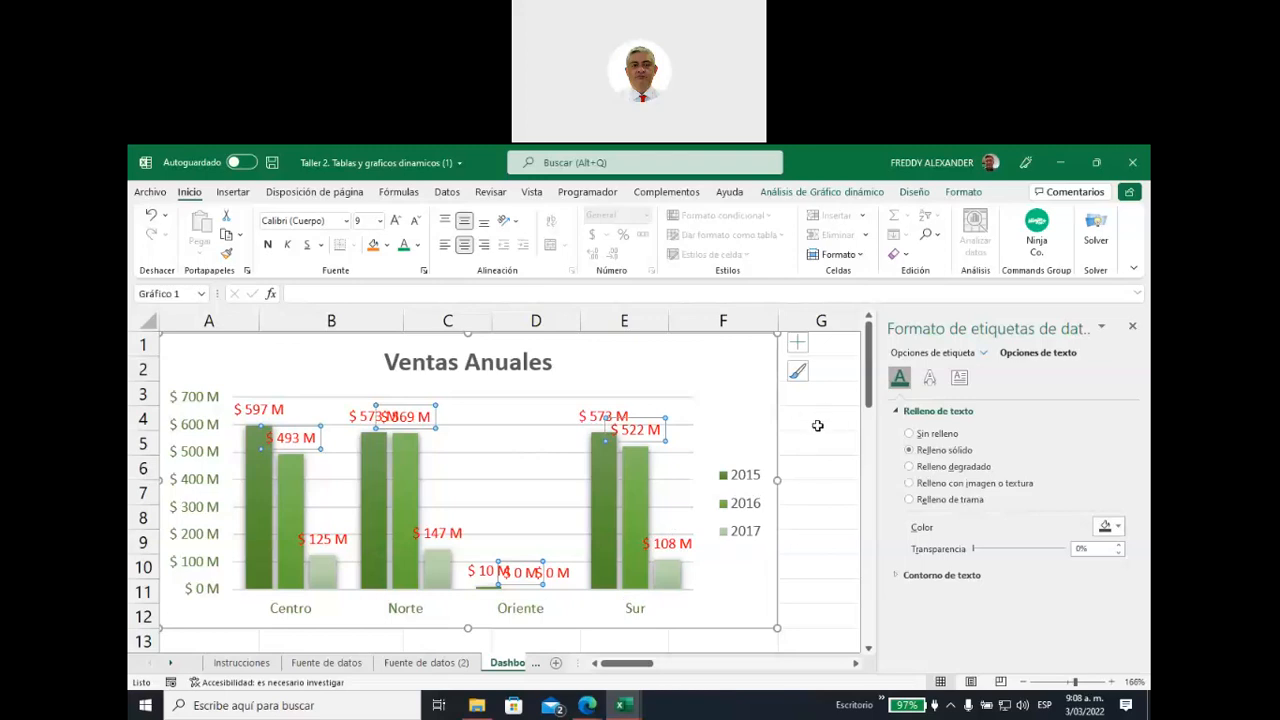
pyautogui.click(835, 493)
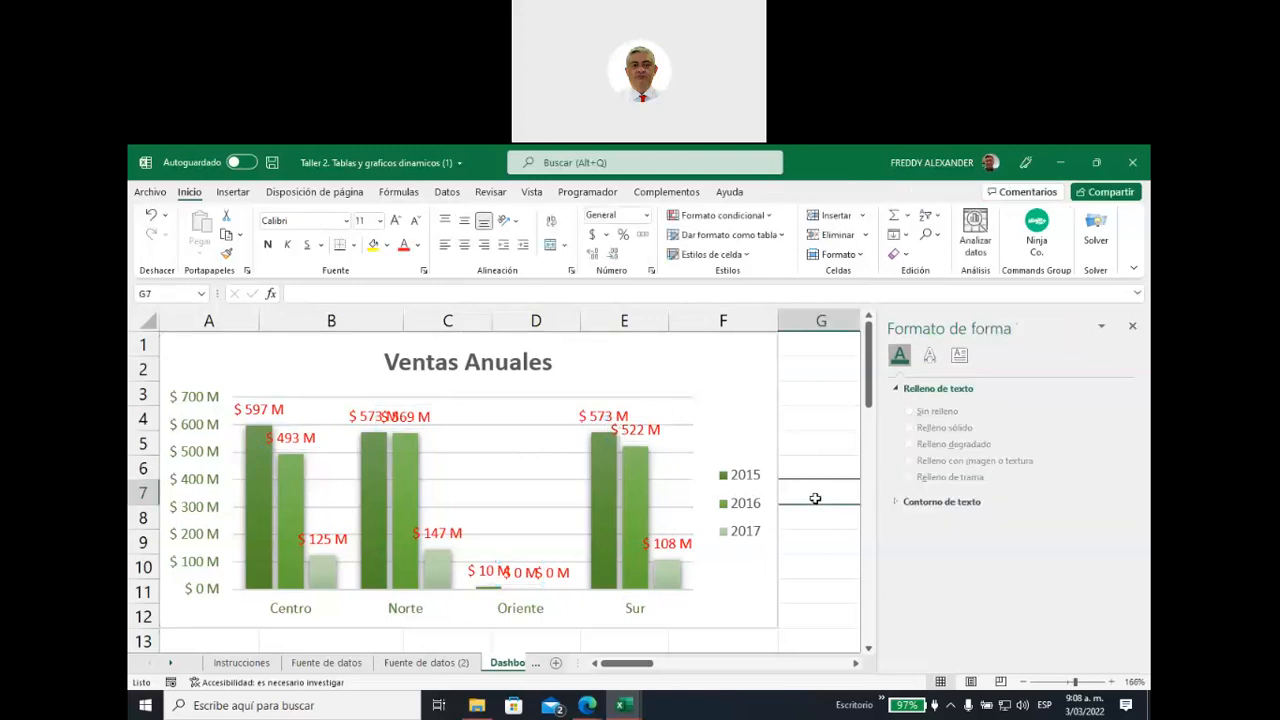
# Rotate the data labels of the 2015 series to a custom angle of -50°
pyautogui.click(600, 424)
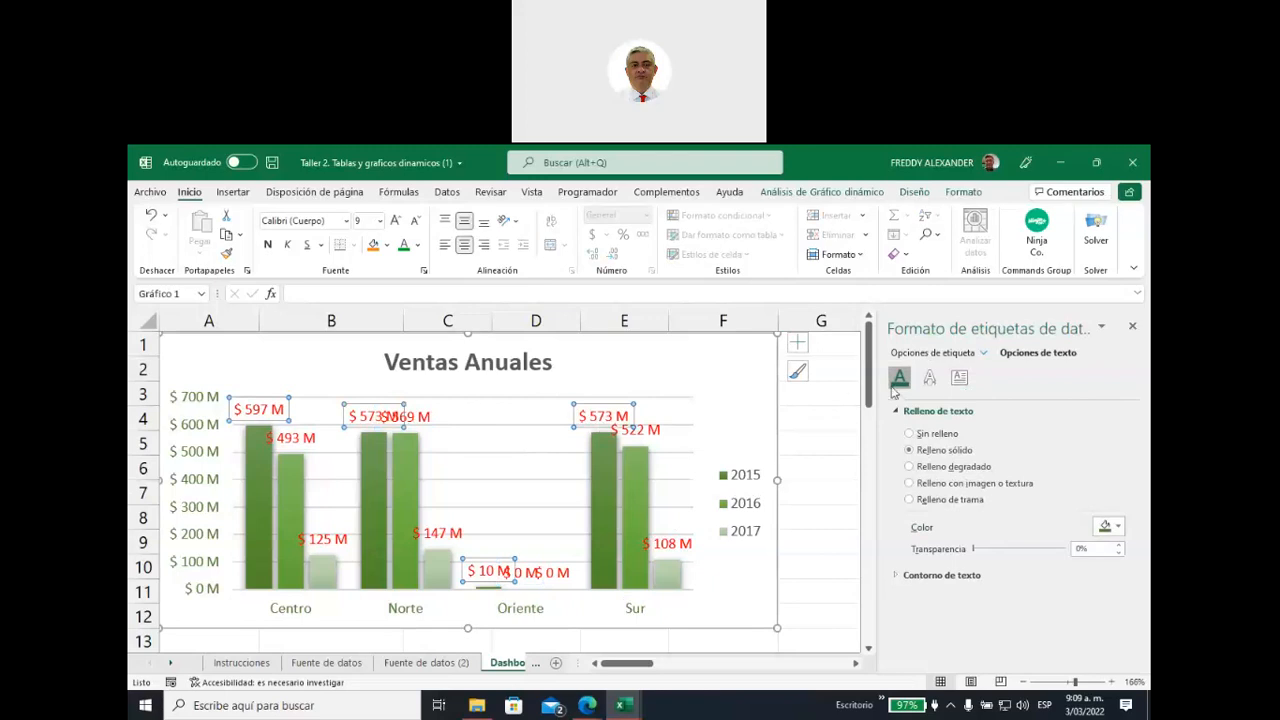
pyautogui.click(932, 352)
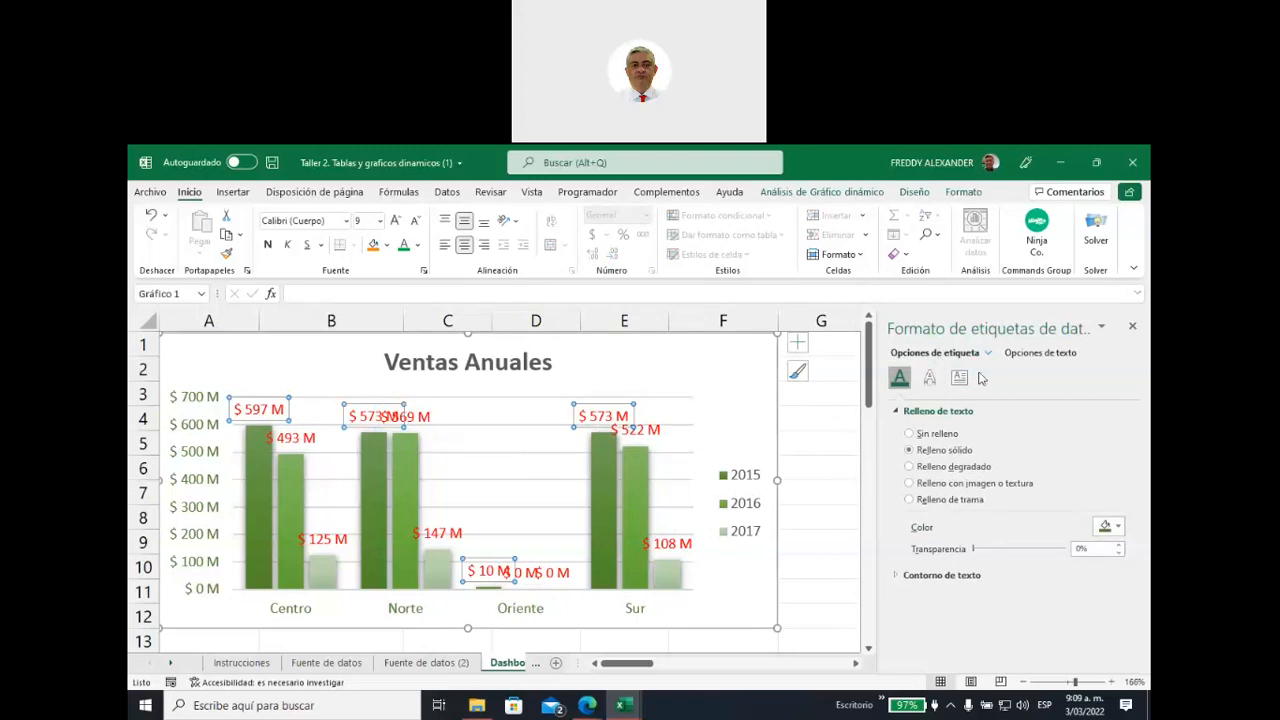
pyautogui.scroll(-1, 1030, 477)
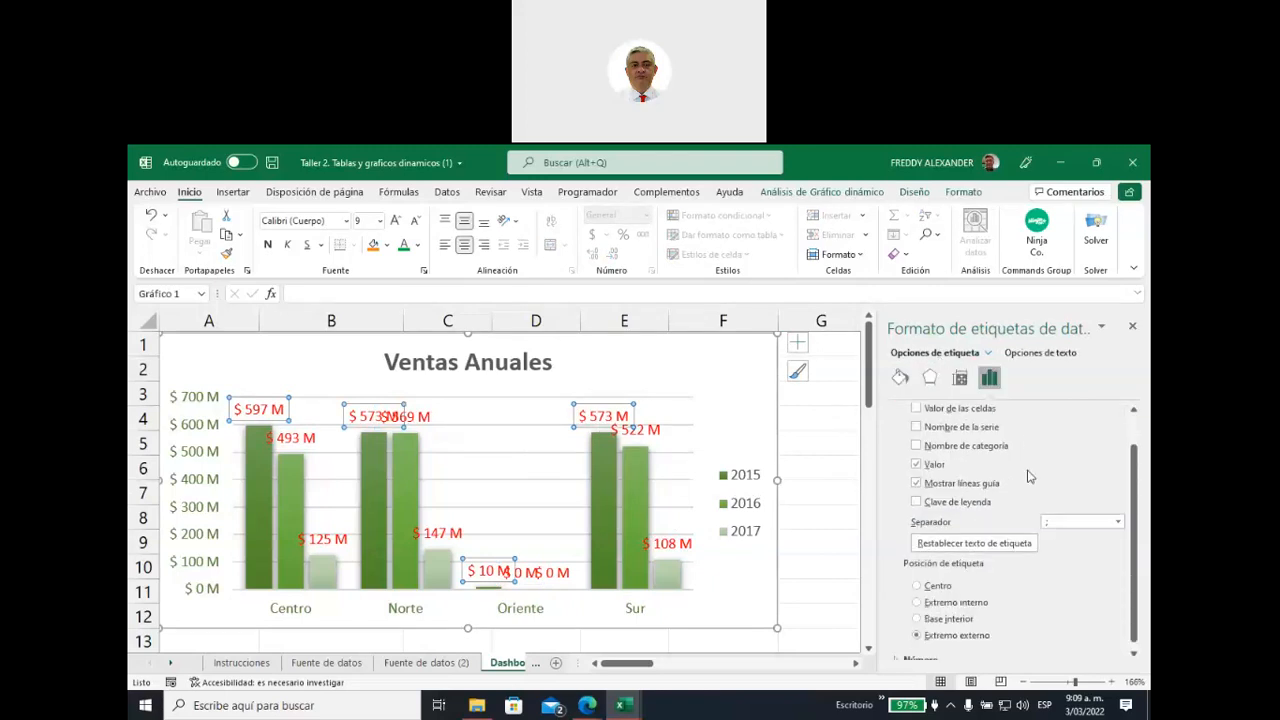
pyautogui.scroll(-1, 1030, 477)
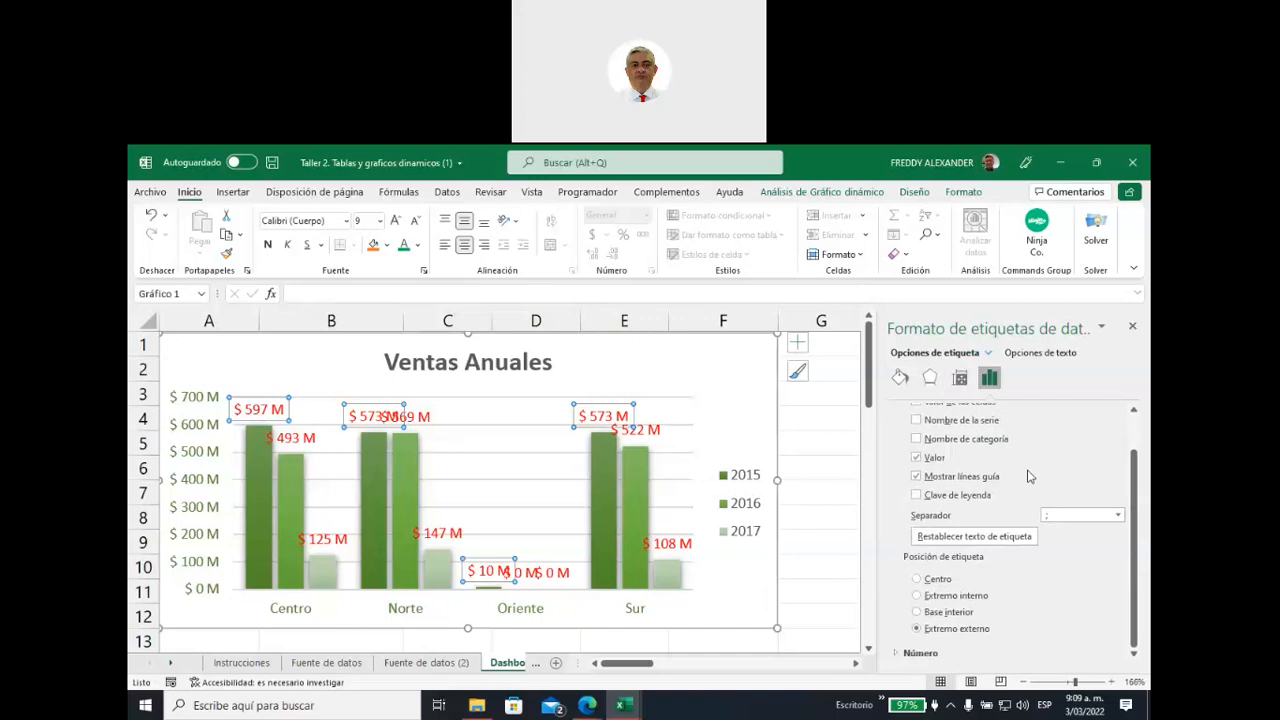
pyautogui.scroll(2, 1030, 477)
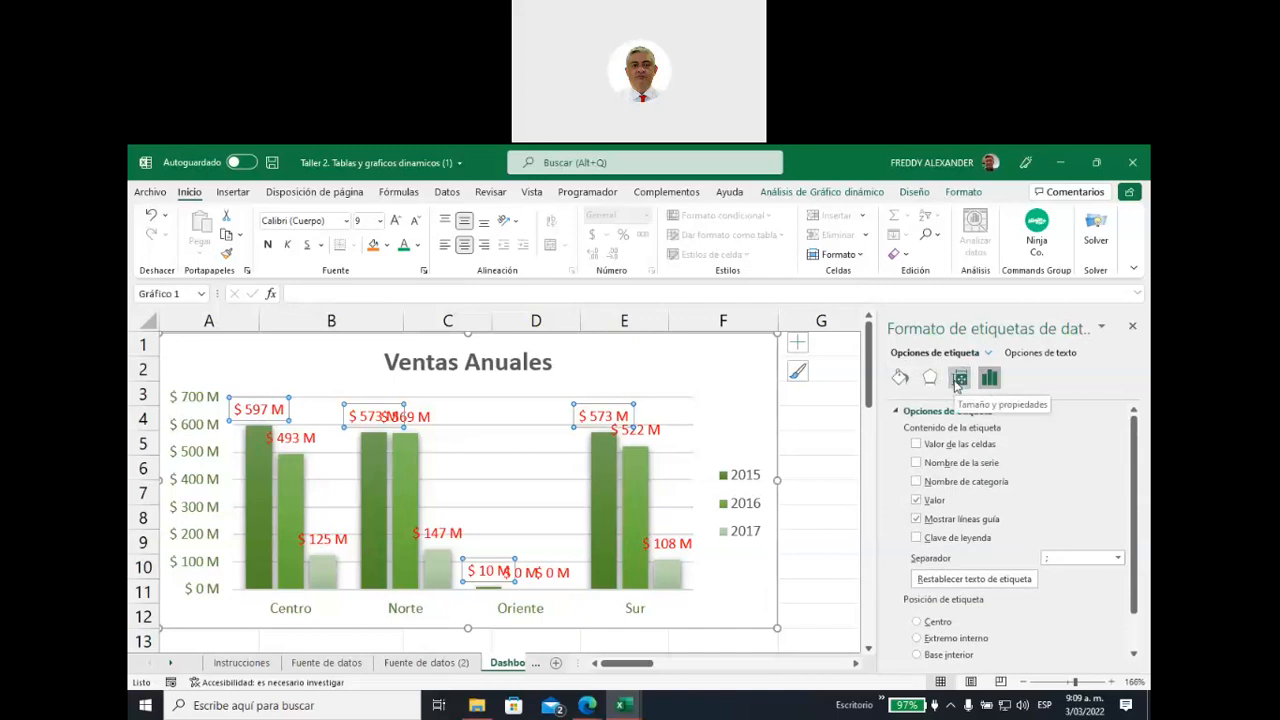
pyautogui.scroll(-1, 1015, 480)
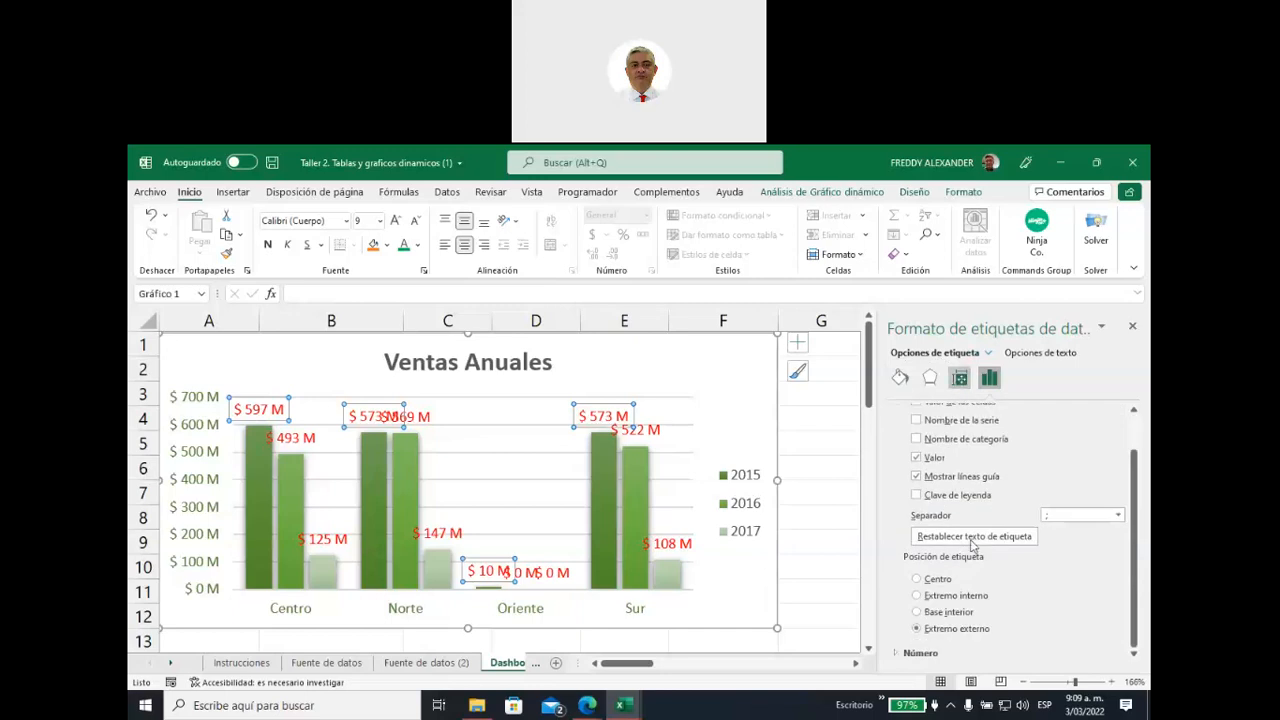
pyautogui.click(918, 652)
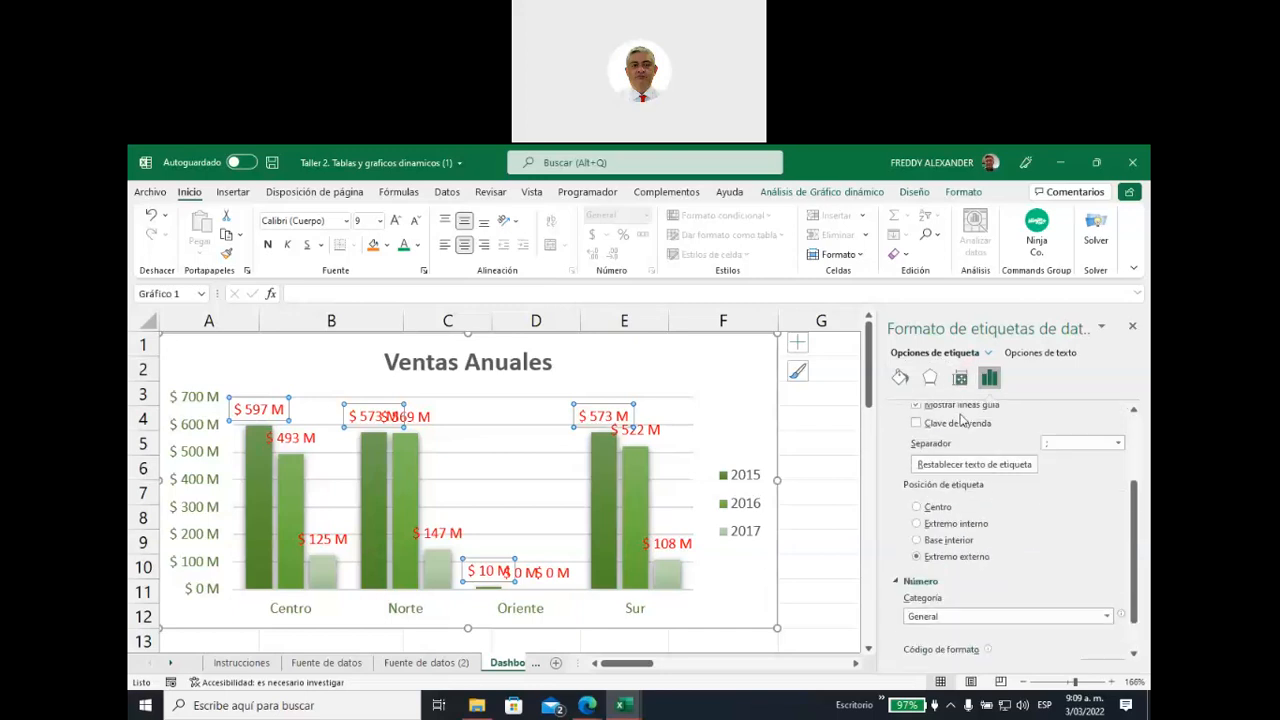
pyautogui.click(960, 377)
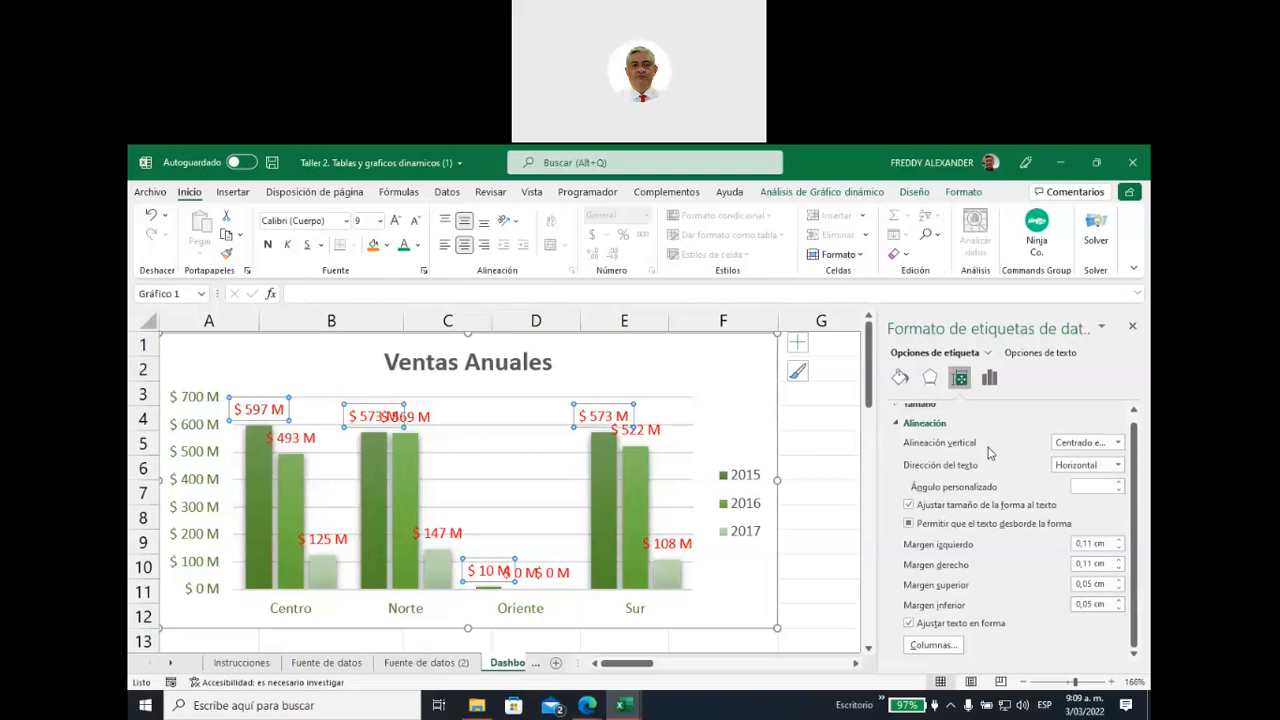
pyautogui.click(1118, 466)
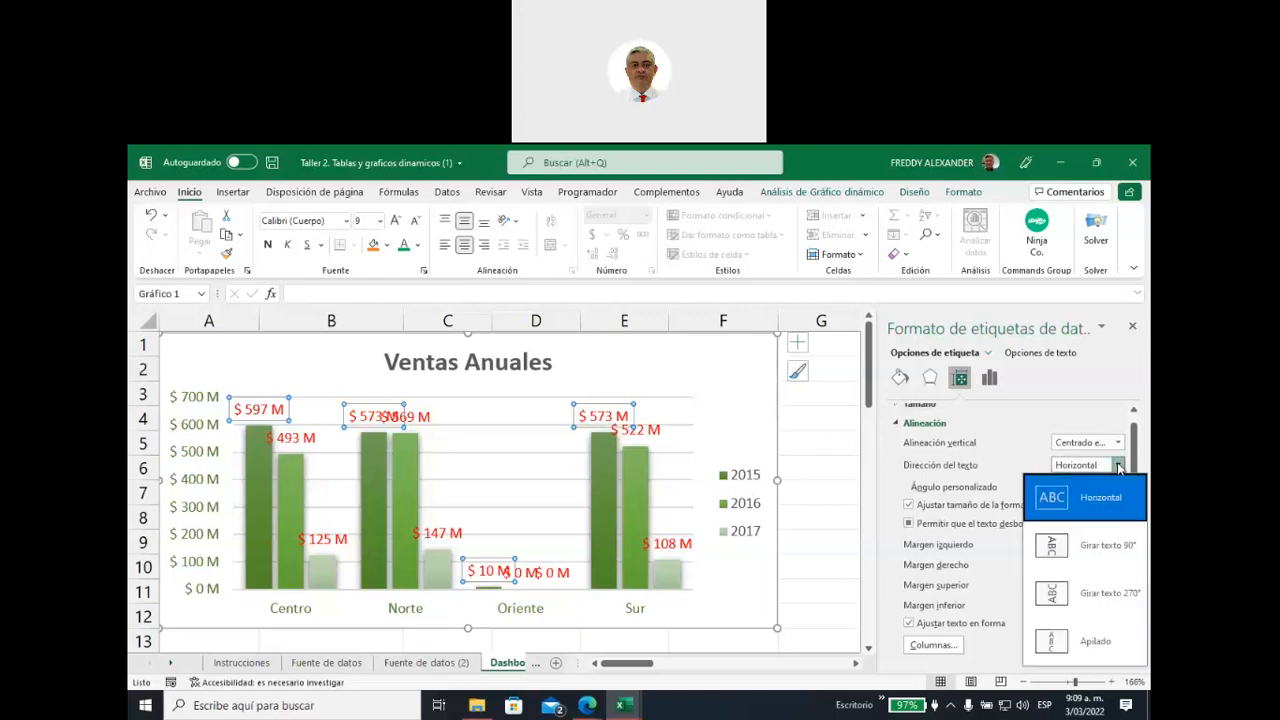
pyautogui.click(1118, 466)
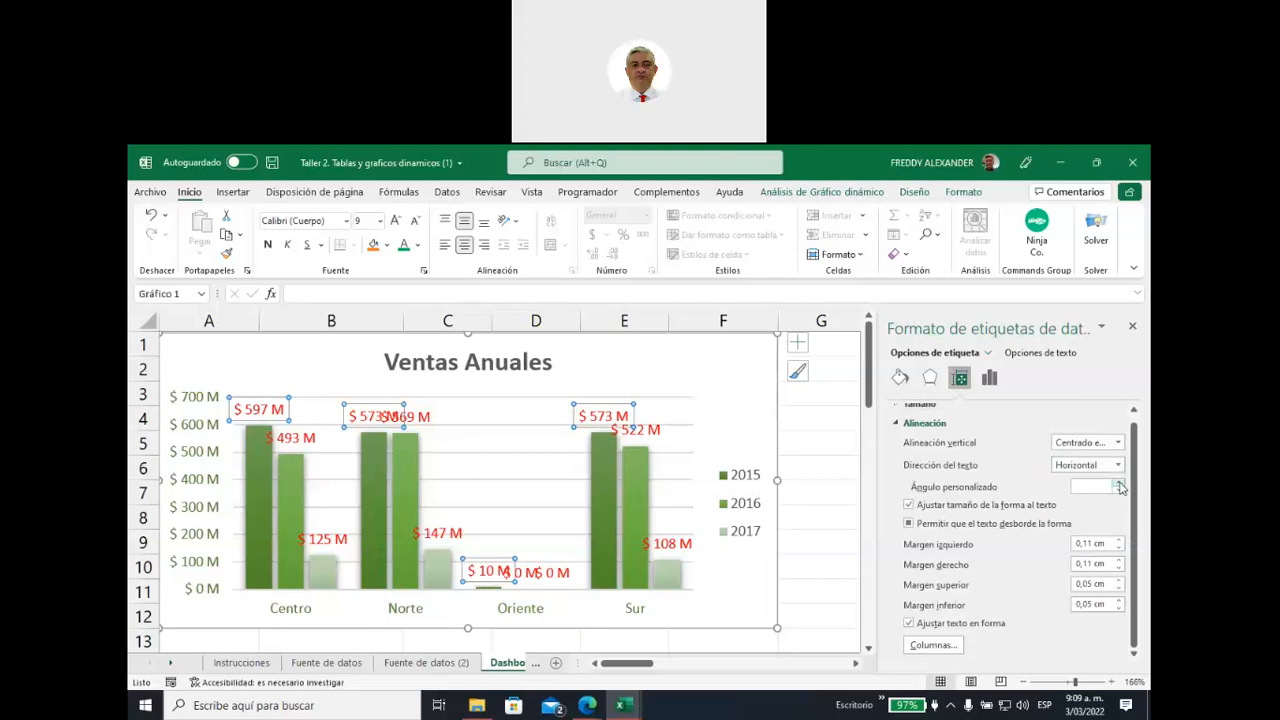
pyautogui.click(1119, 483)
pyautogui.click(1119, 483)
pyautogui.click(1119, 483)
pyautogui.click(1119, 483)
pyautogui.click(1119, 491)
pyautogui.click(1119, 491)
pyautogui.click(1119, 491)
pyautogui.click(1119, 491)
pyautogui.click(1119, 491)
pyautogui.click(1119, 491)
pyautogui.click(1119, 491)
pyautogui.click(1119, 491)
pyautogui.click(1119, 491)
pyautogui.click(1119, 491)
pyautogui.click(1119, 491)
pyautogui.click(1119, 491)
pyautogui.click(1119, 491)
pyautogui.click(1119, 491)
pyautogui.click(1119, 491)
pyautogui.click(1119, 491)
pyautogui.click(1119, 491)
pyautogui.click(1119, 491)
pyautogui.click(1119, 491)
pyautogui.click(1119, 491)
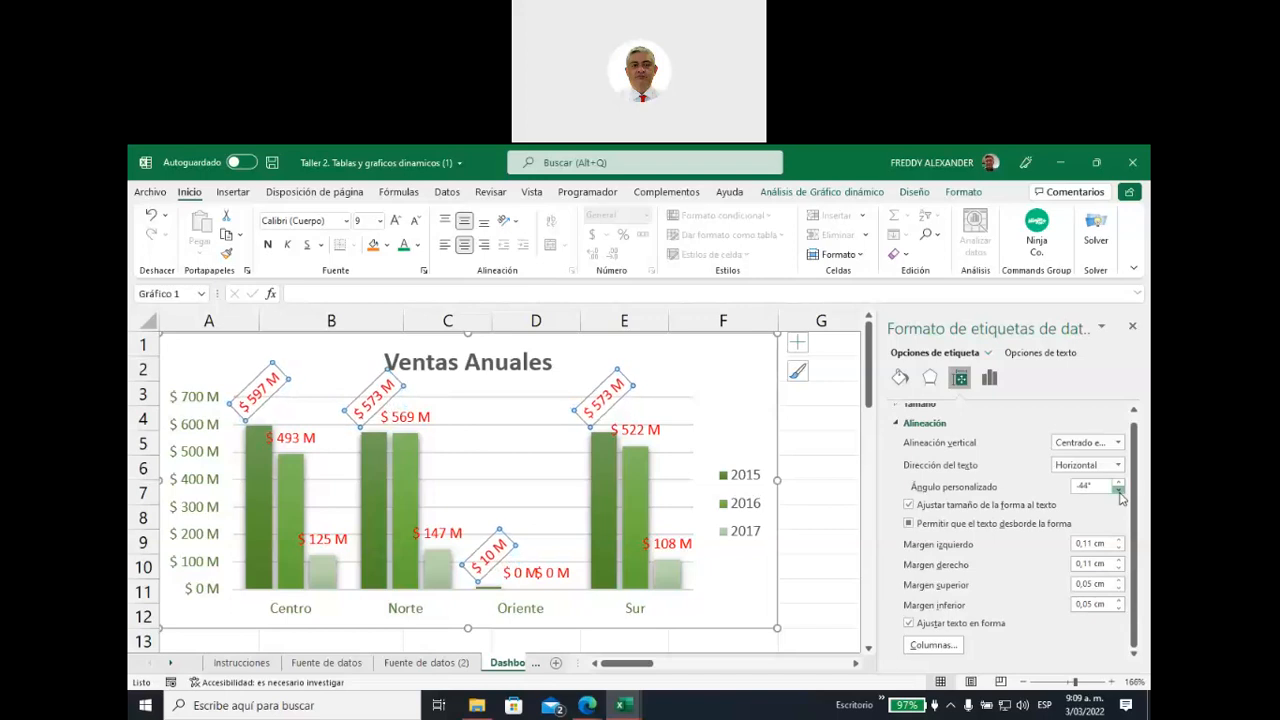
pyautogui.click(1119, 491)
pyautogui.click(1119, 491)
pyautogui.click(1119, 491)
pyautogui.click(1119, 491)
pyautogui.click(1119, 491)
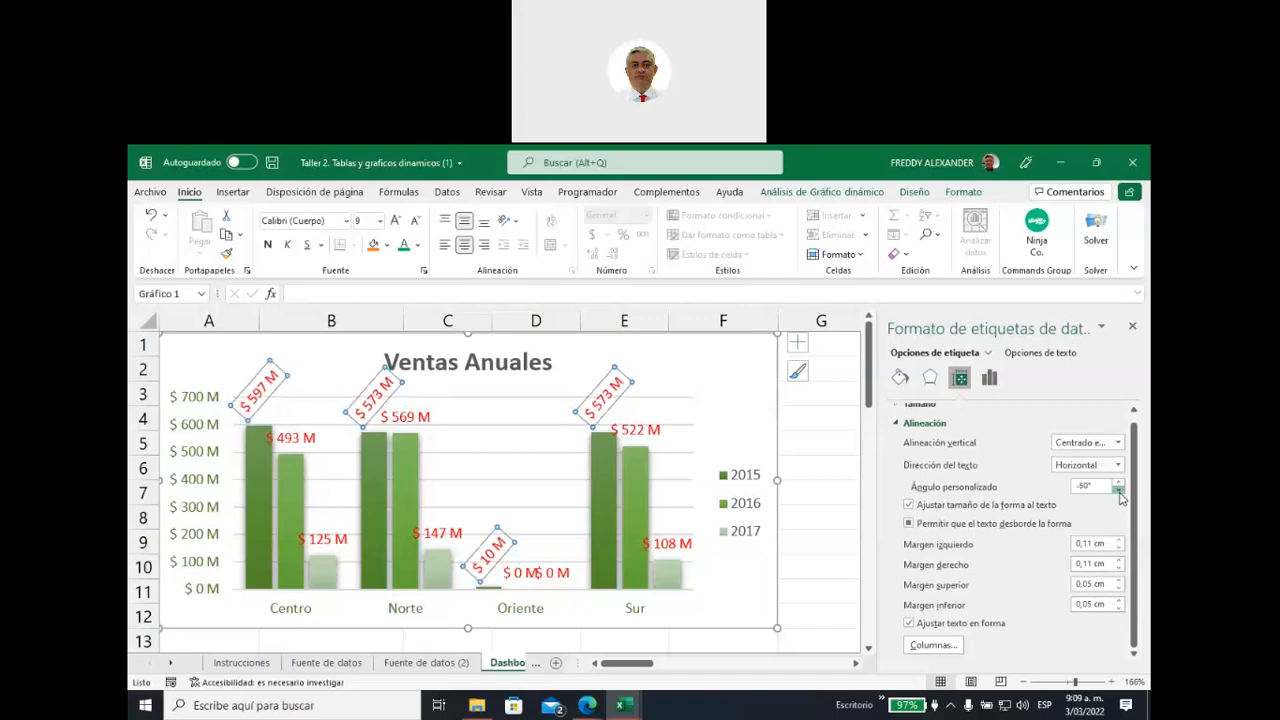
# Set the custom text angle of the 2016 series data labels to -50°
pyautogui.click(638, 434)
pyautogui.click(1120, 491)
pyautogui.click(1120, 491)
pyautogui.click(1120, 491)
pyautogui.click(1120, 491)
pyautogui.click(1120, 491)
pyautogui.click(1120, 491)
pyautogui.click(1120, 491)
pyautogui.click(1120, 491)
pyautogui.click(1120, 491)
pyautogui.click(1120, 491)
pyautogui.click(1120, 491)
pyautogui.click(1120, 491)
pyautogui.click(1120, 491)
pyautogui.click(1120, 491)
pyautogui.click(1120, 491)
pyautogui.click(1120, 491)
pyautogui.click(1120, 491)
pyautogui.click(1120, 491)
pyautogui.click(1120, 491)
pyautogui.click(1120, 491)
pyautogui.click(1120, 491)
pyautogui.click(1120, 491)
pyautogui.click(1120, 491)
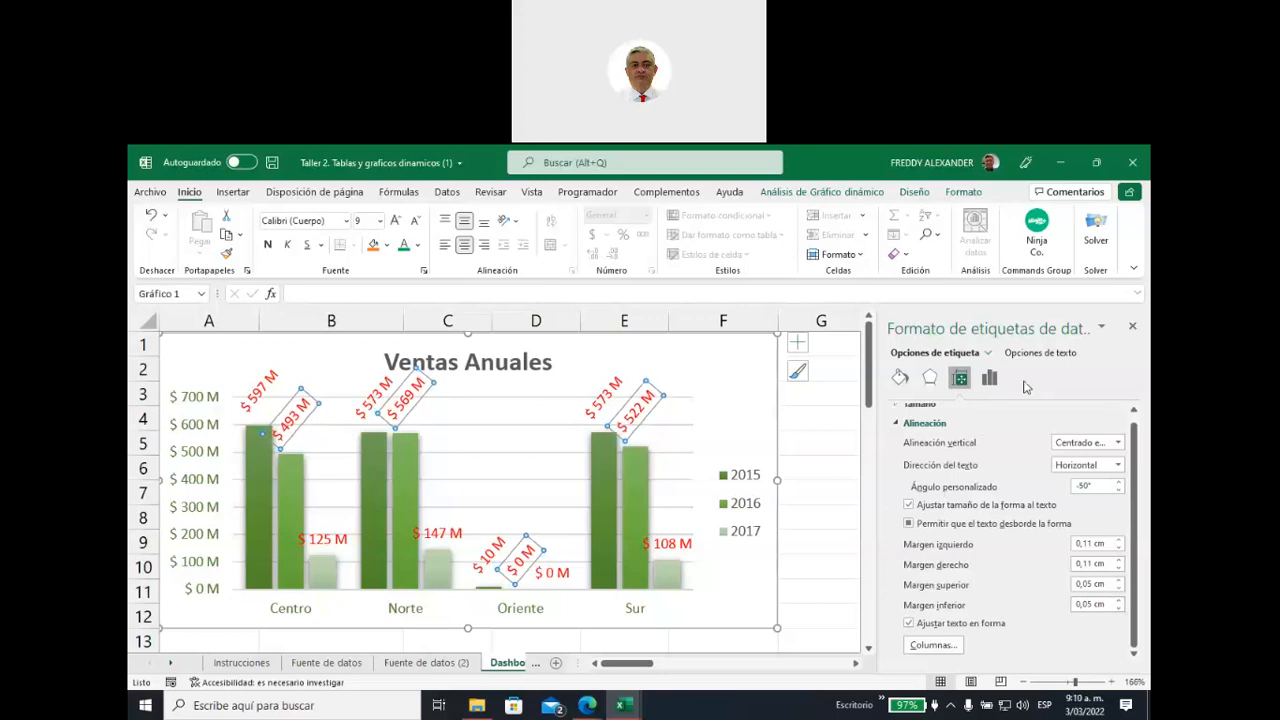
# Give the 2017 series data labels the same slant, with a custom angle of -50°, and deselect the chart
pyautogui.click(491, 478)
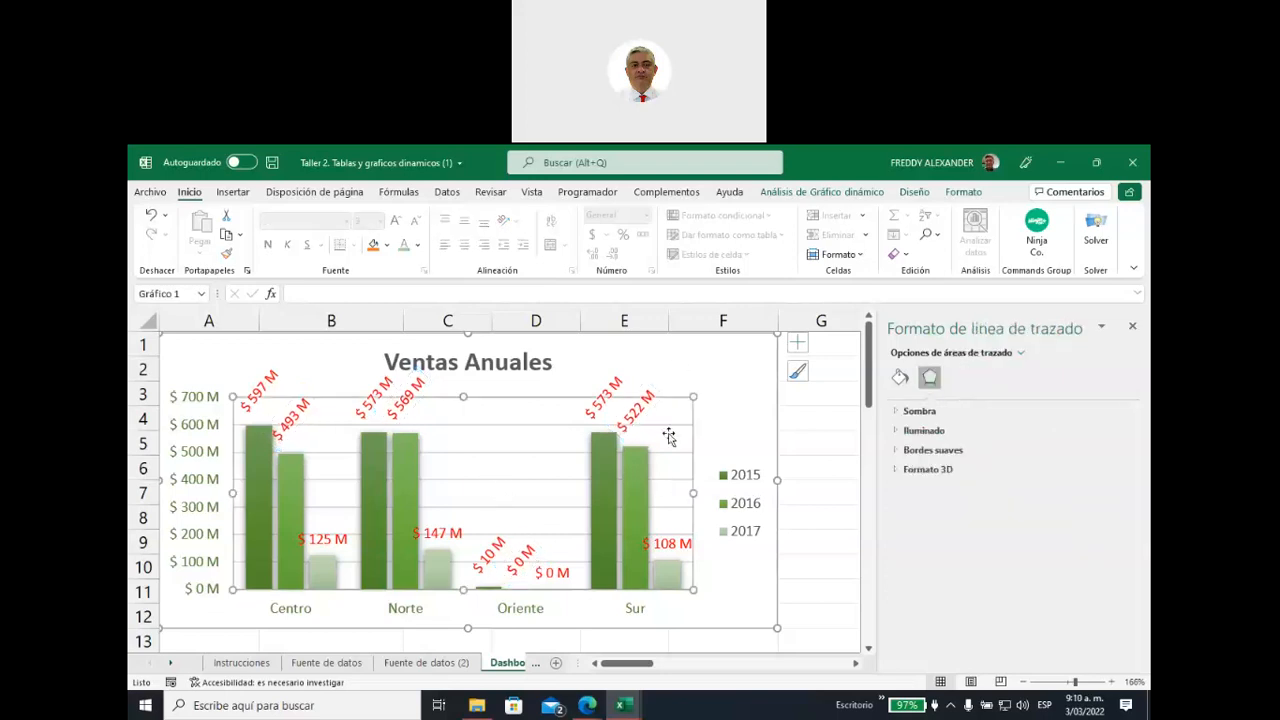
pyautogui.click(676, 546)
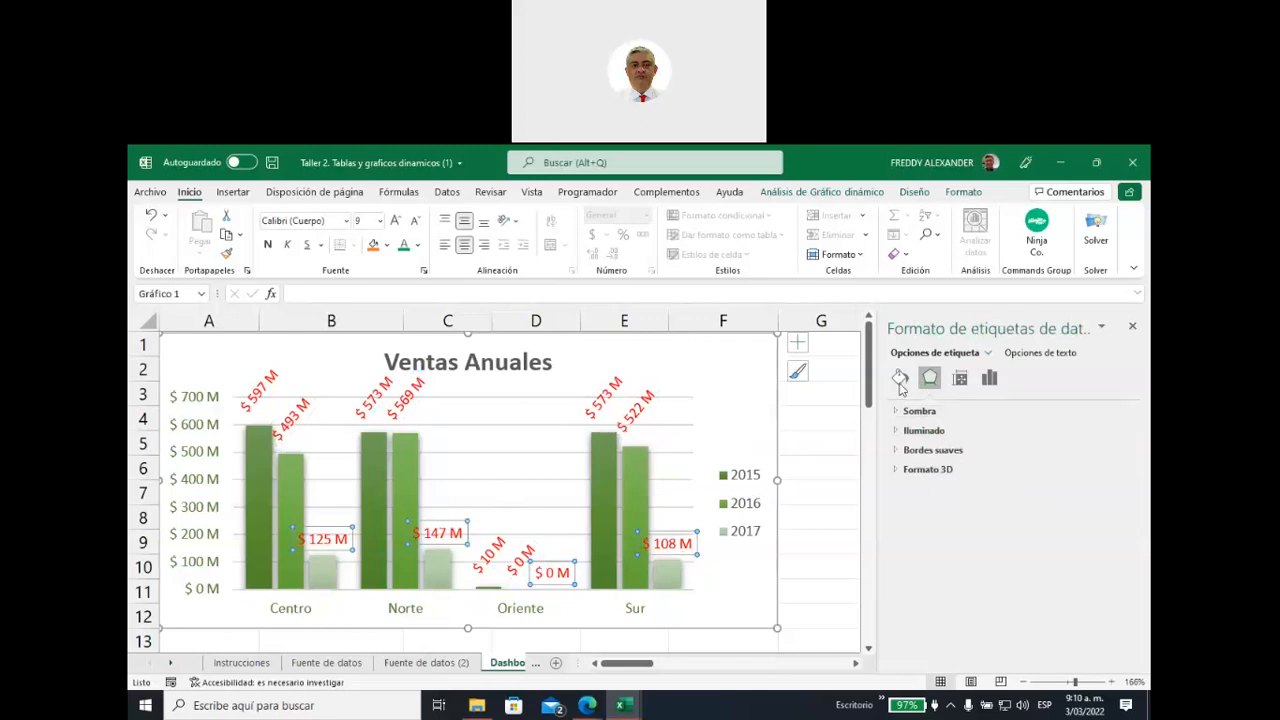
pyautogui.click(955, 384)
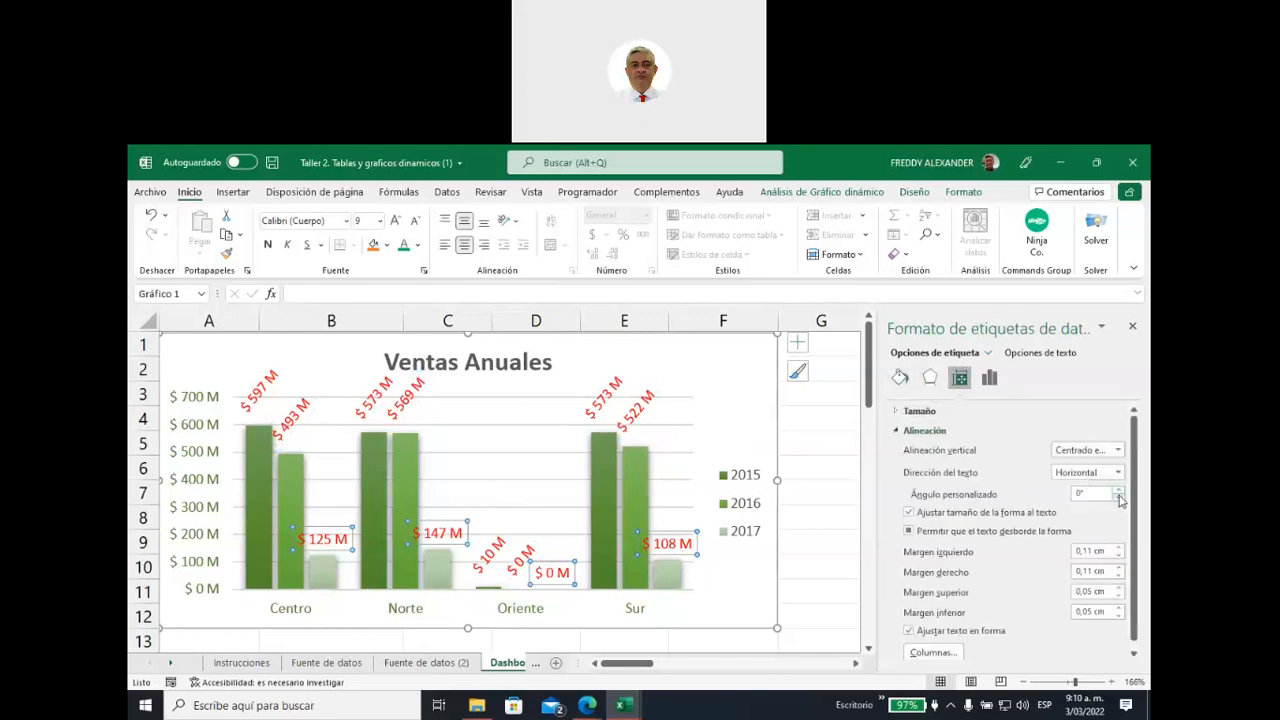
pyautogui.click(1120, 498)
pyautogui.click(1120, 498)
pyautogui.click(1120, 498)
pyautogui.click(1120, 498)
pyautogui.click(1120, 498)
pyautogui.click(1120, 498)
pyautogui.click(1120, 498)
pyautogui.click(1120, 498)
pyautogui.click(1119, 498)
pyautogui.click(1119, 498)
pyautogui.click(1119, 498)
pyautogui.click(1119, 498)
pyautogui.click(1119, 498)
pyautogui.click(1119, 498)
pyautogui.click(1119, 498)
pyautogui.click(1119, 498)
pyautogui.click(1120, 499)
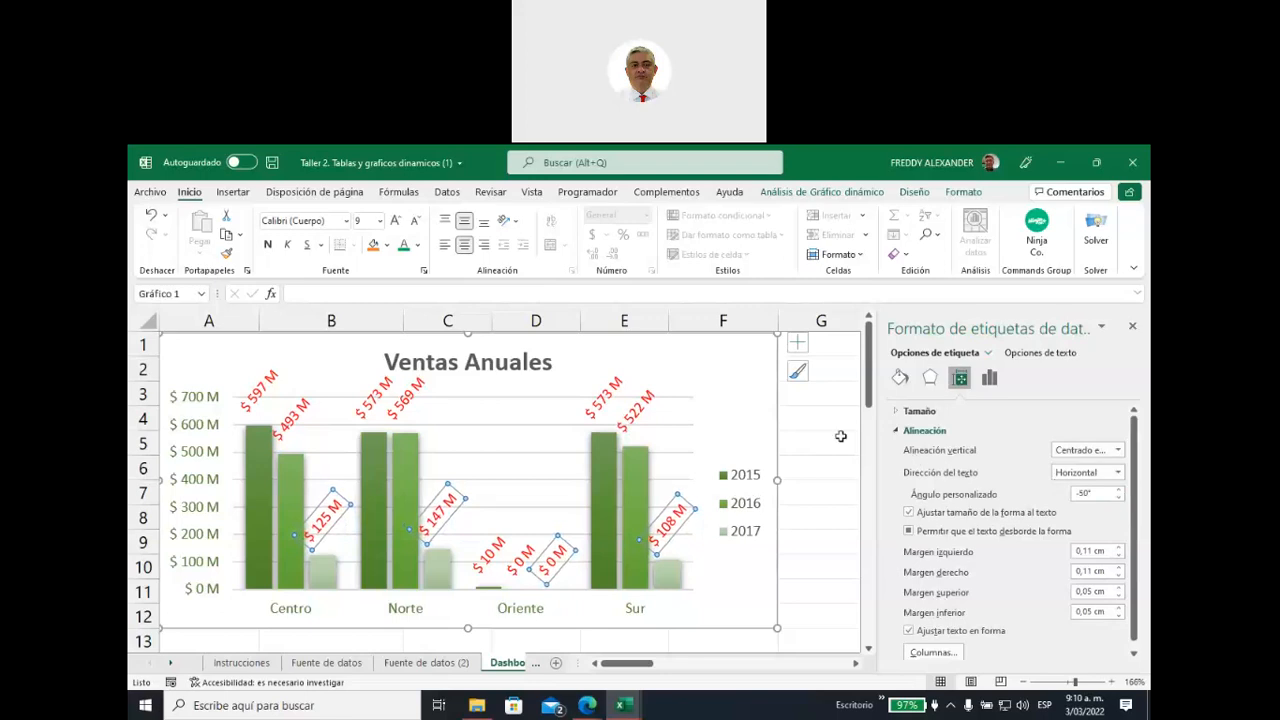
pyautogui.click(839, 445)
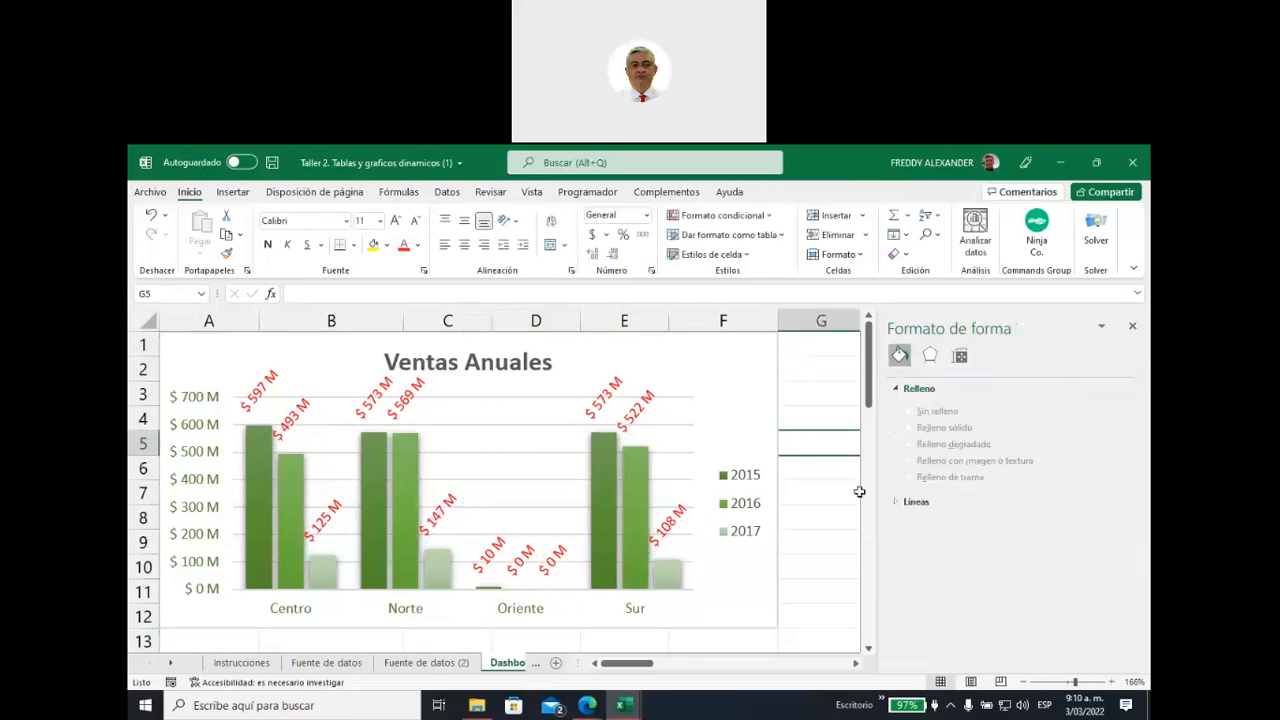
pyautogui.click(629, 413)
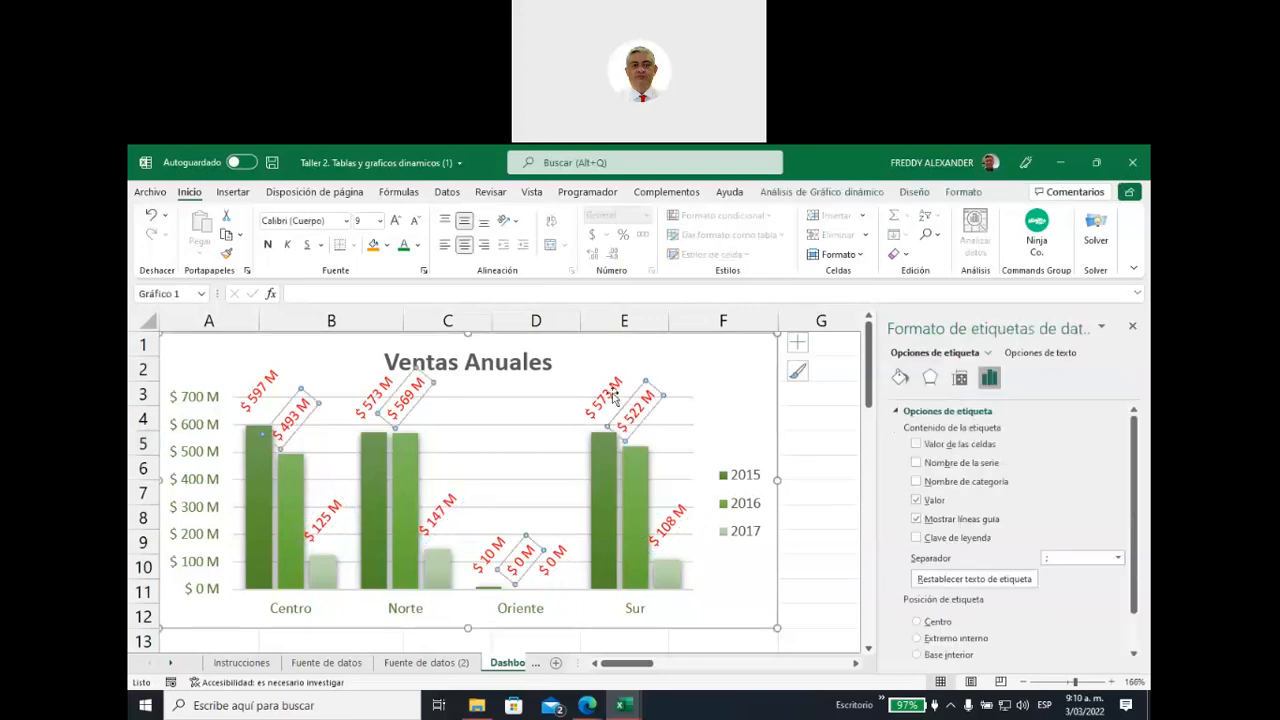
pyautogui.click(699, 373)
pyautogui.click(404, 400)
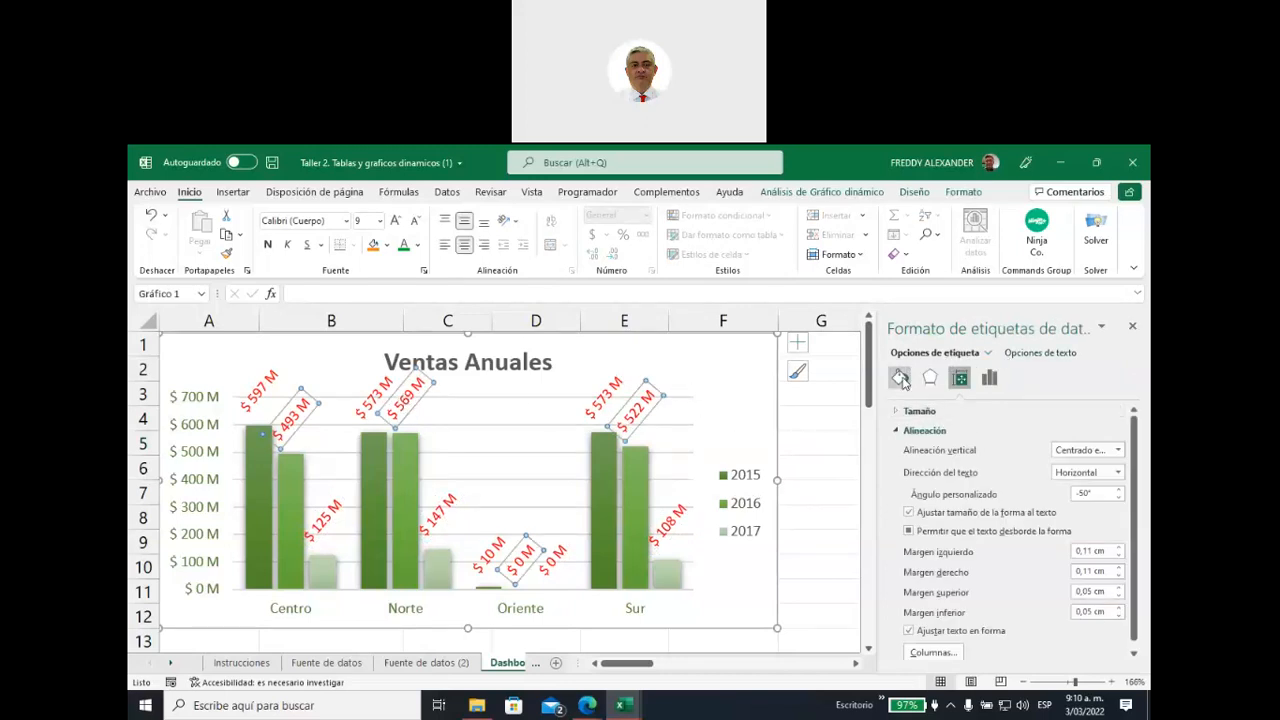
pyautogui.click(754, 414)
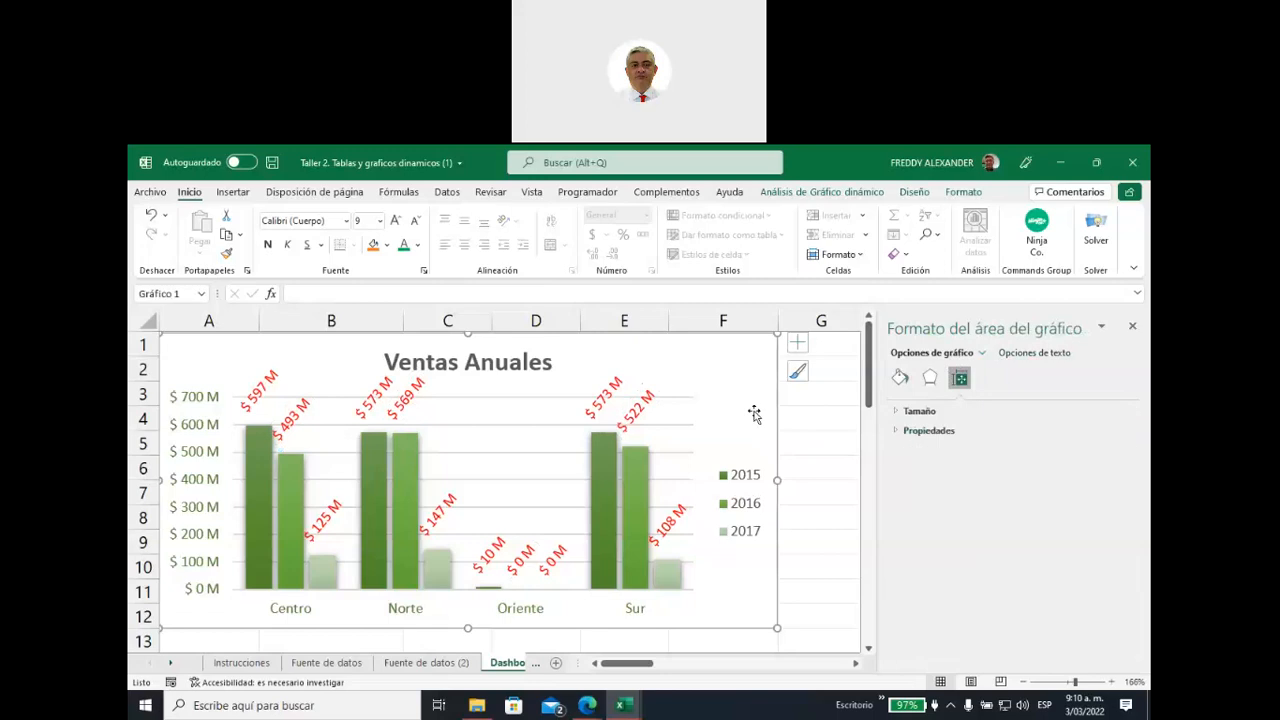
# Enlarge the Ventas Anuales chart so that it reaches the end of column G and row 14, above the city pivot table
pyautogui.click(1023, 682)
pyautogui.click(1025, 682)
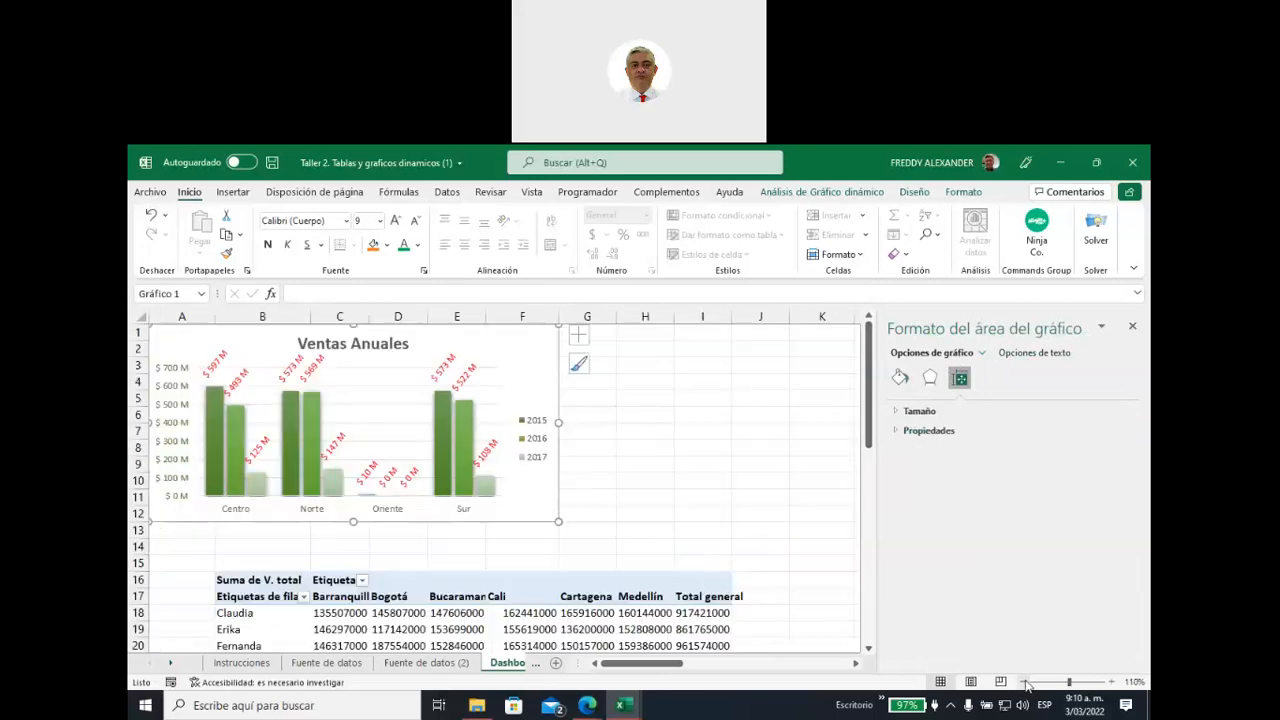
pyautogui.click(661, 442)
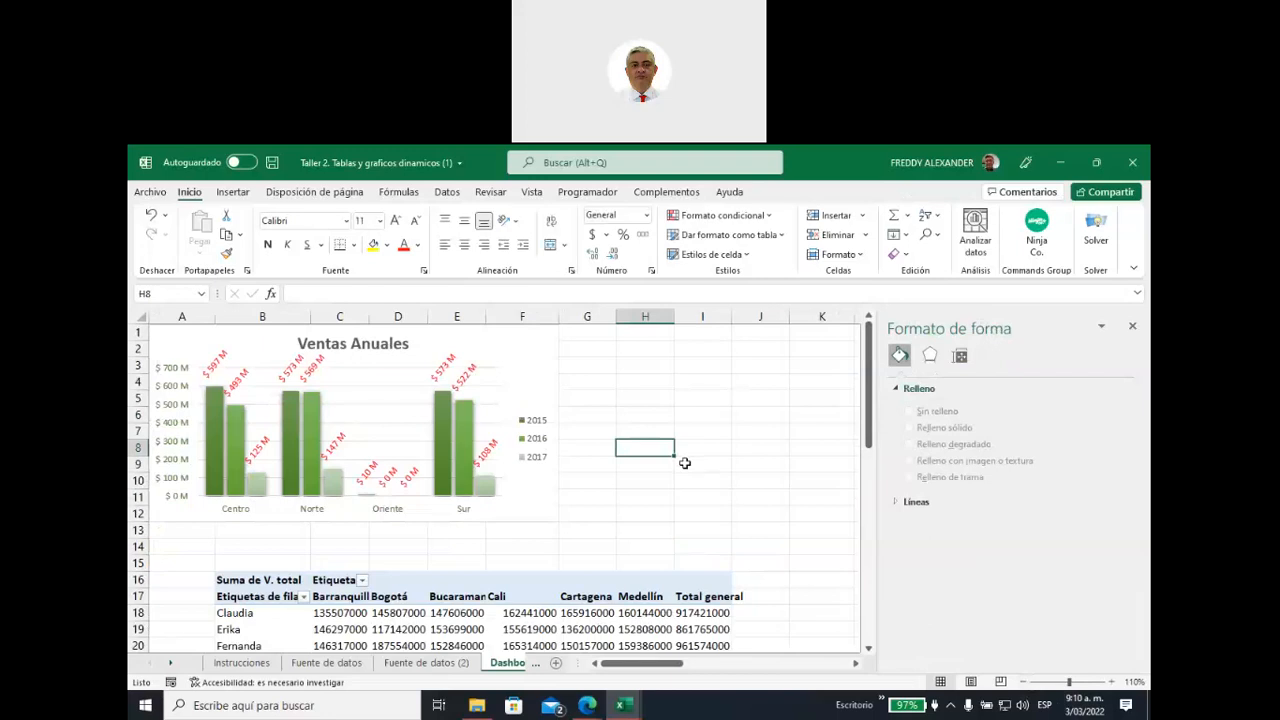
pyautogui.scroll(-3, 684, 463)
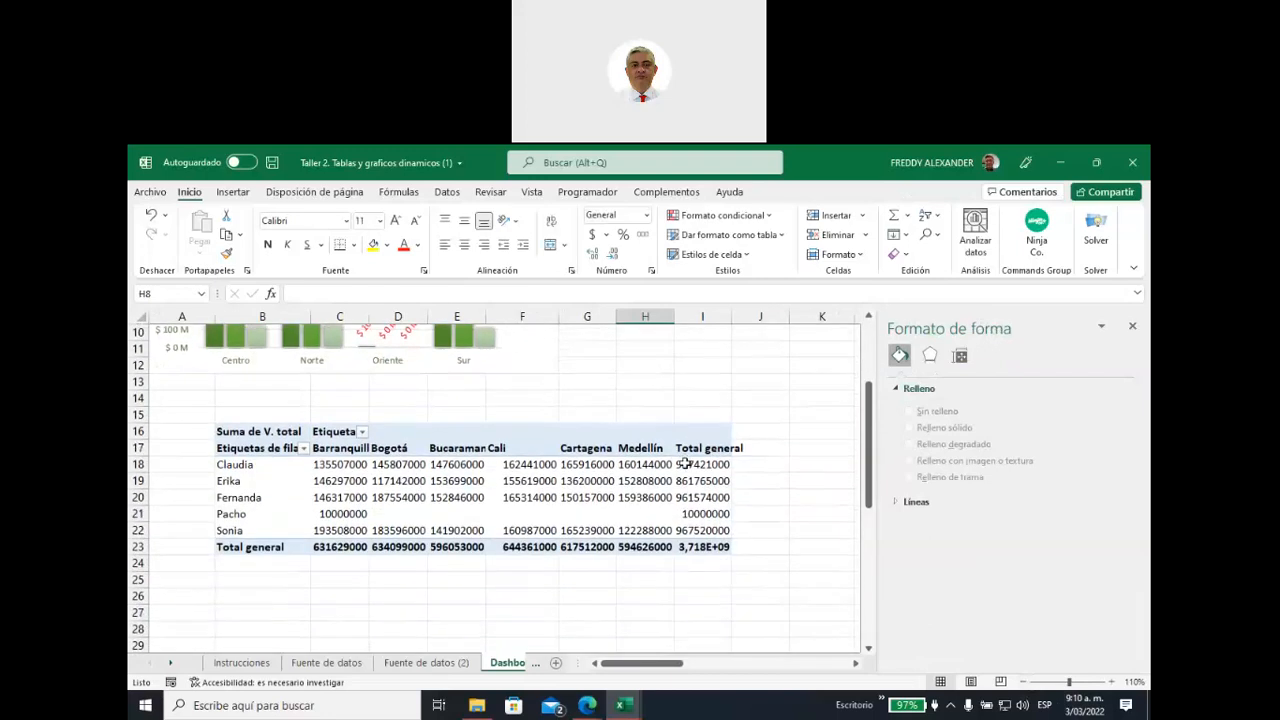
pyautogui.moveTo(684, 463)
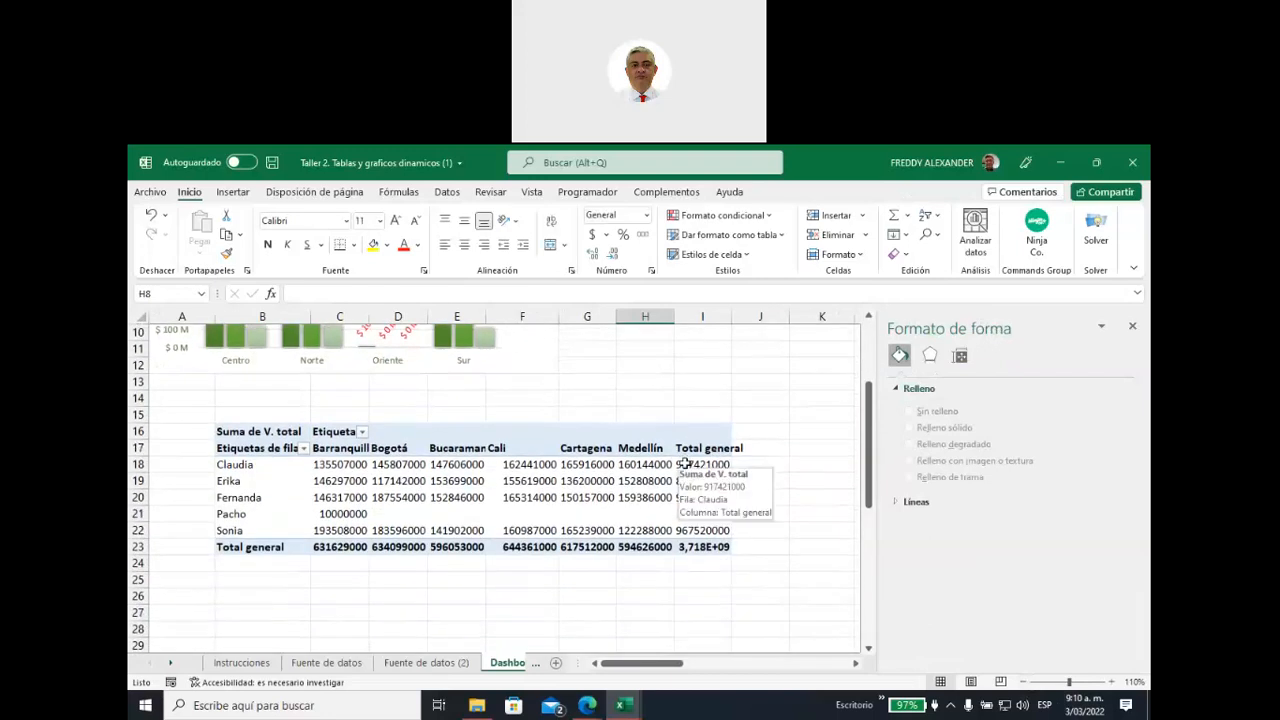
pyautogui.click(442, 462)
pyautogui.scroll(3, 618, 474)
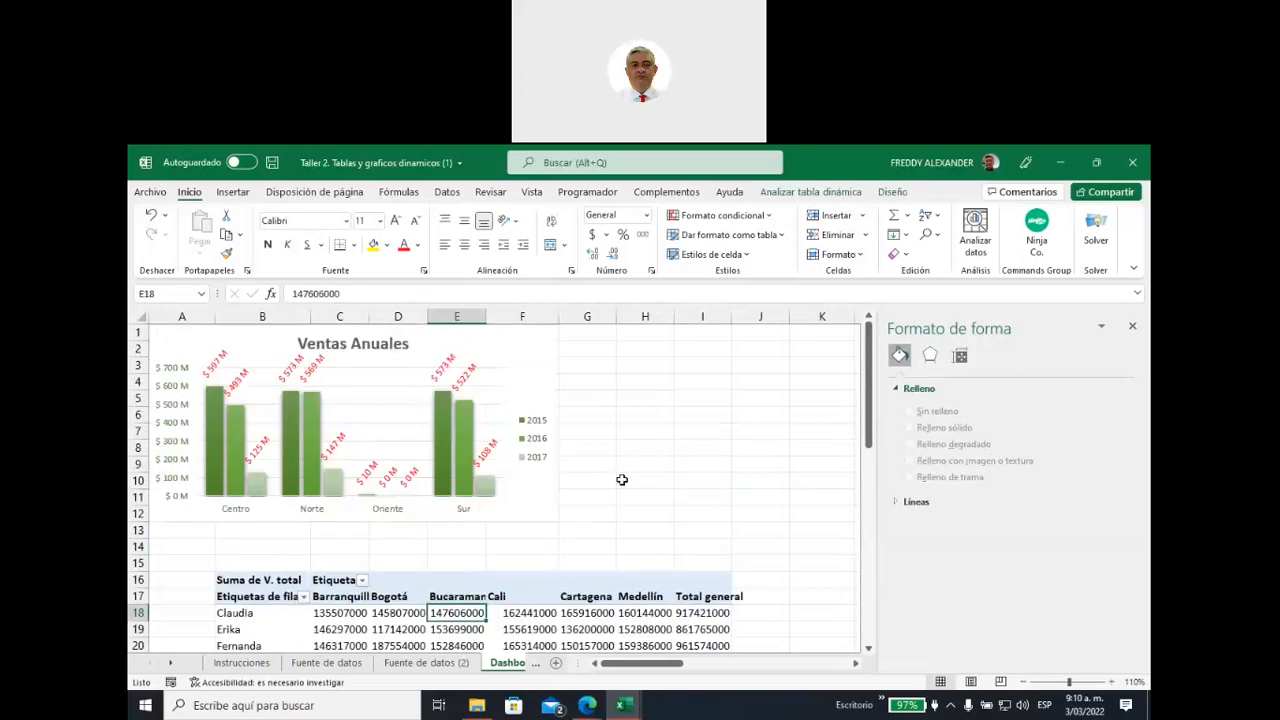
pyautogui.click(527, 476)
pyautogui.moveTo(558, 521); pyautogui.dragTo(616, 554)
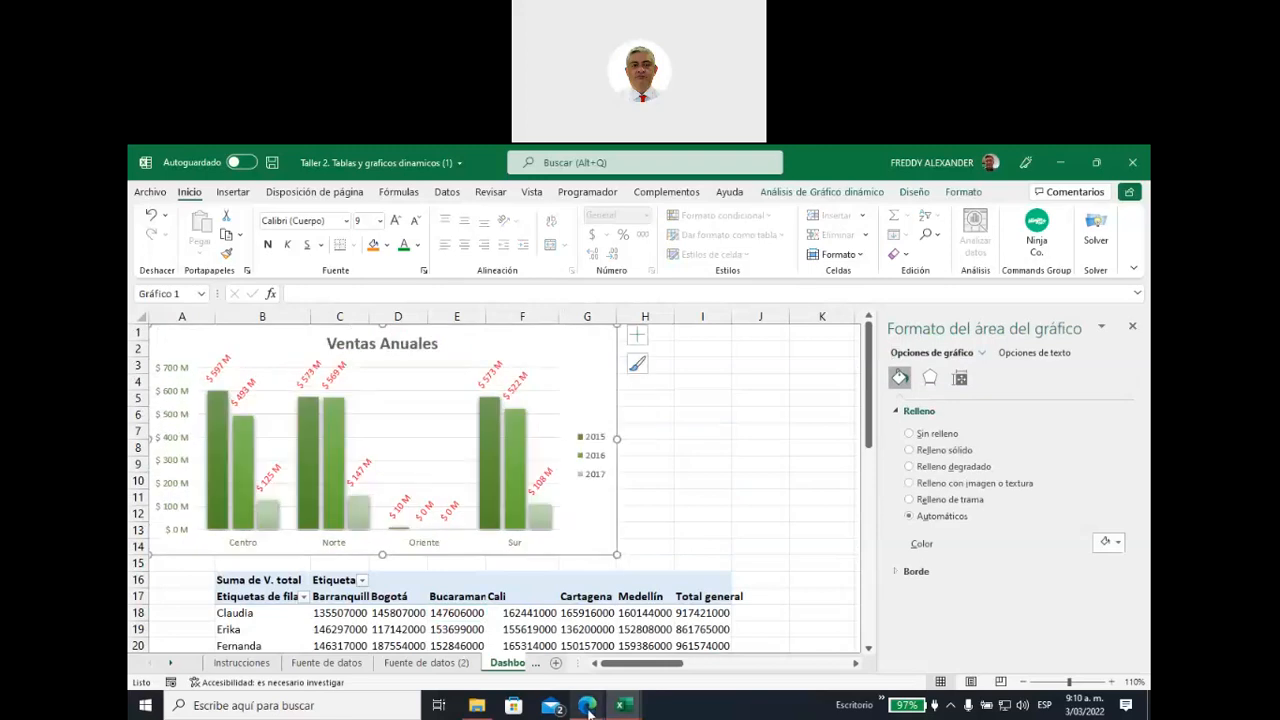
# Switch to Edge to view the sample Excel dashboard in the dashboard image search, and return to the Excel workbook
pyautogui.click(559, 668)
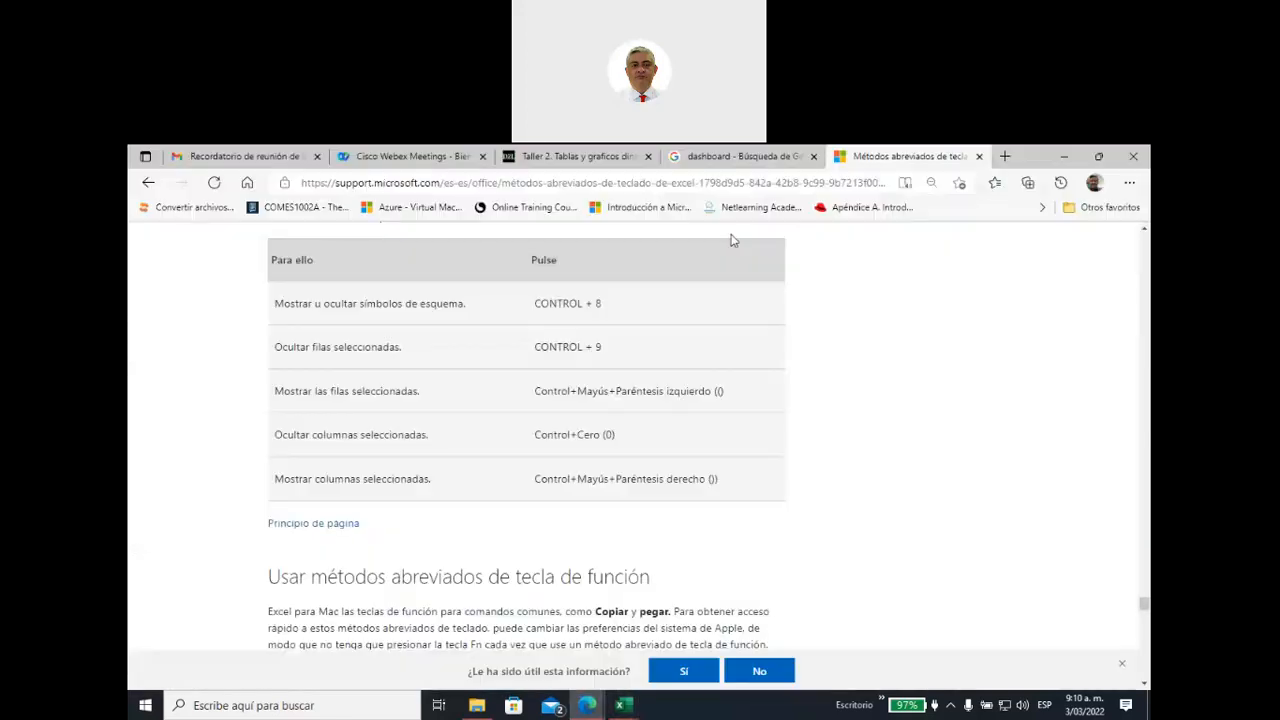
pyautogui.click(745, 157)
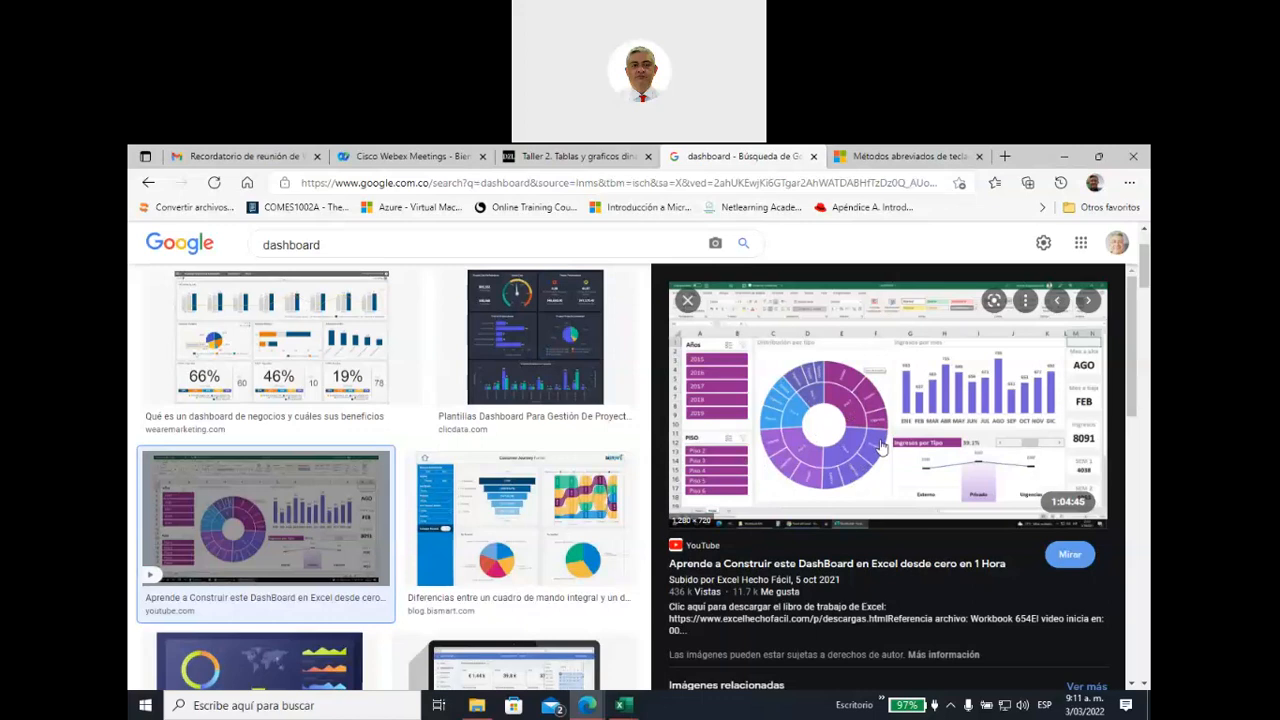
pyautogui.click(621, 705)
pyautogui.click(641, 672)
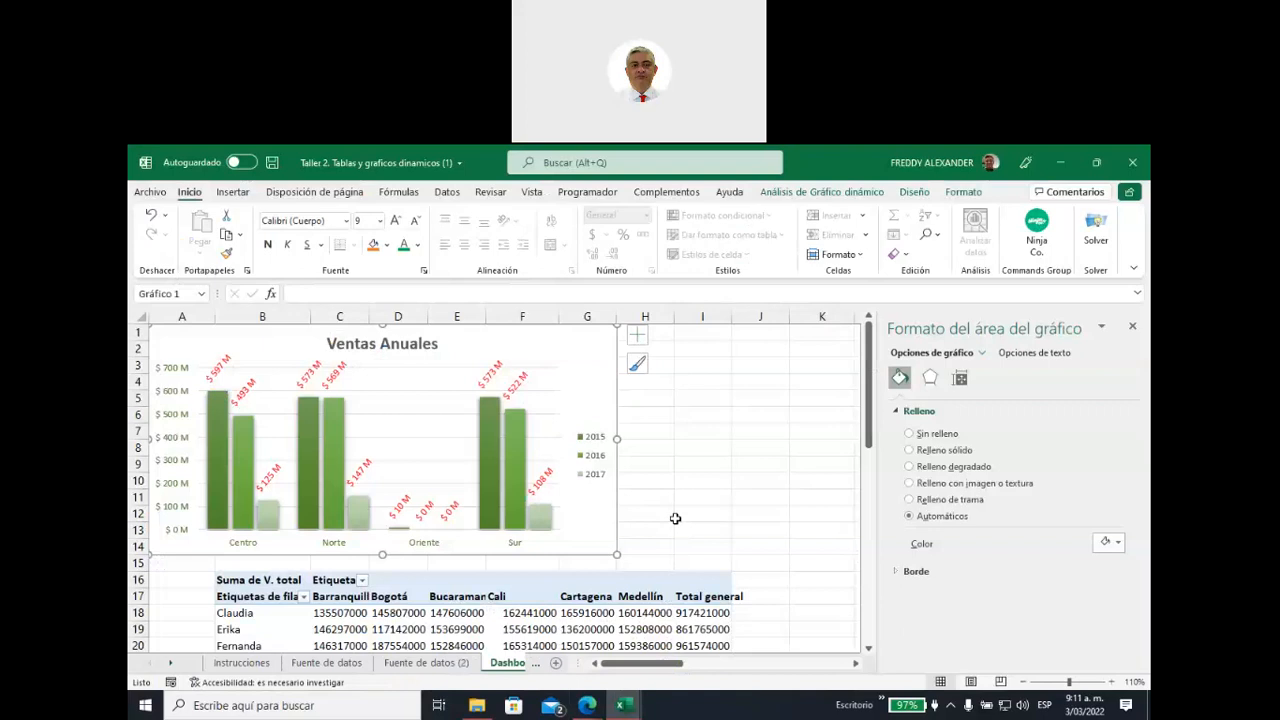
pyautogui.scroll(-1, 675, 519)
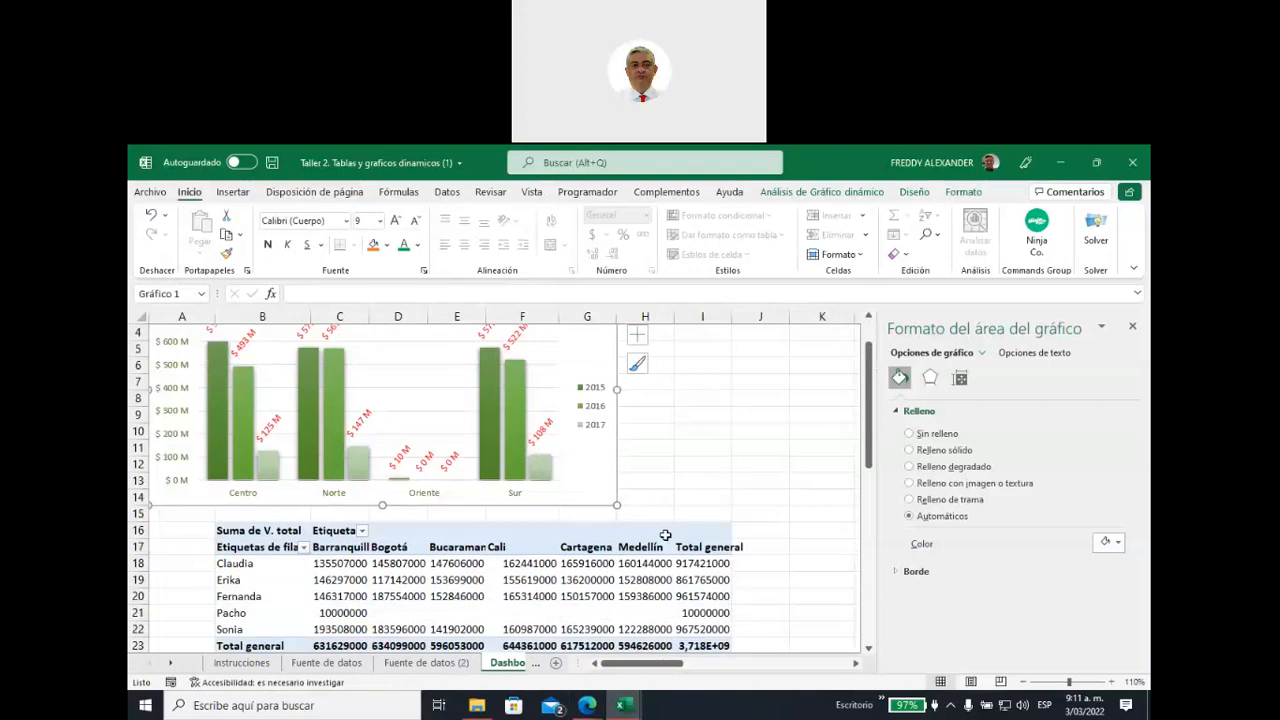
pyautogui.scroll(1, 681, 476)
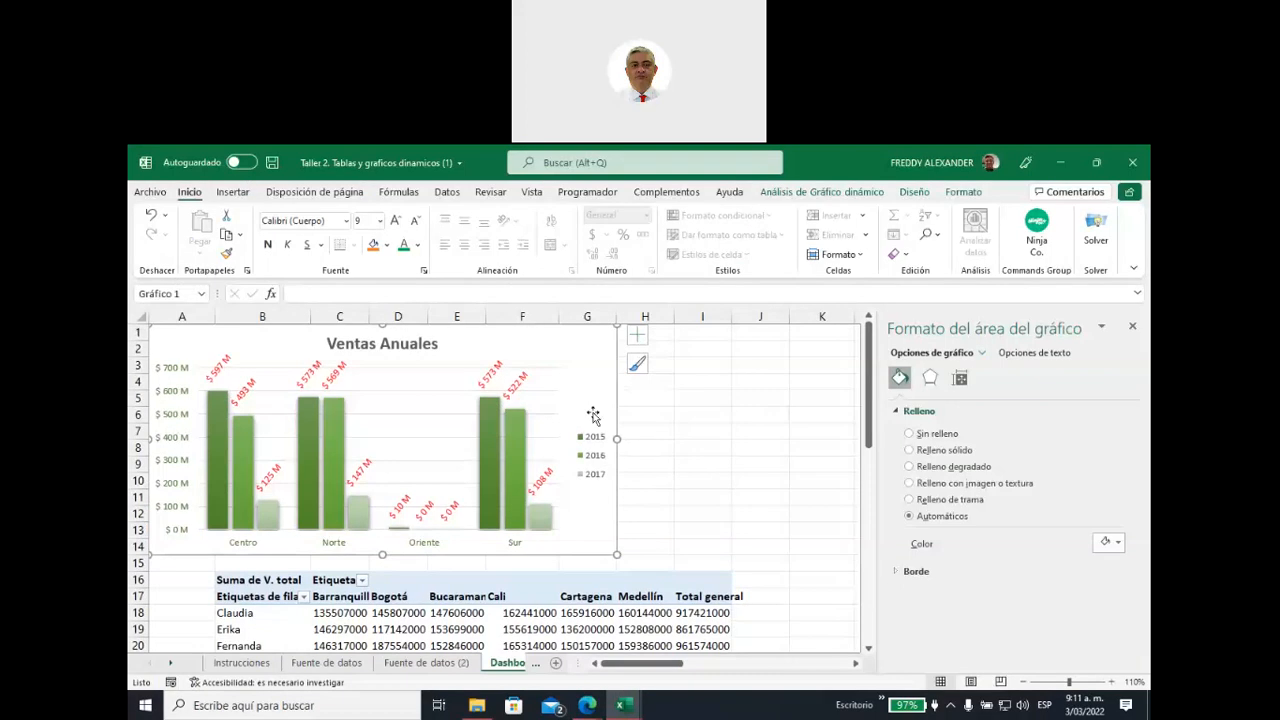
pyautogui.moveTo(529, 337)
pyautogui.mouseDown()
pyautogui.moveTo(567, 497)
pyautogui.moveTo(727, 489)
pyautogui.moveTo(755, 522)
pyautogui.moveTo(528, 337)
pyautogui.mouseUp()
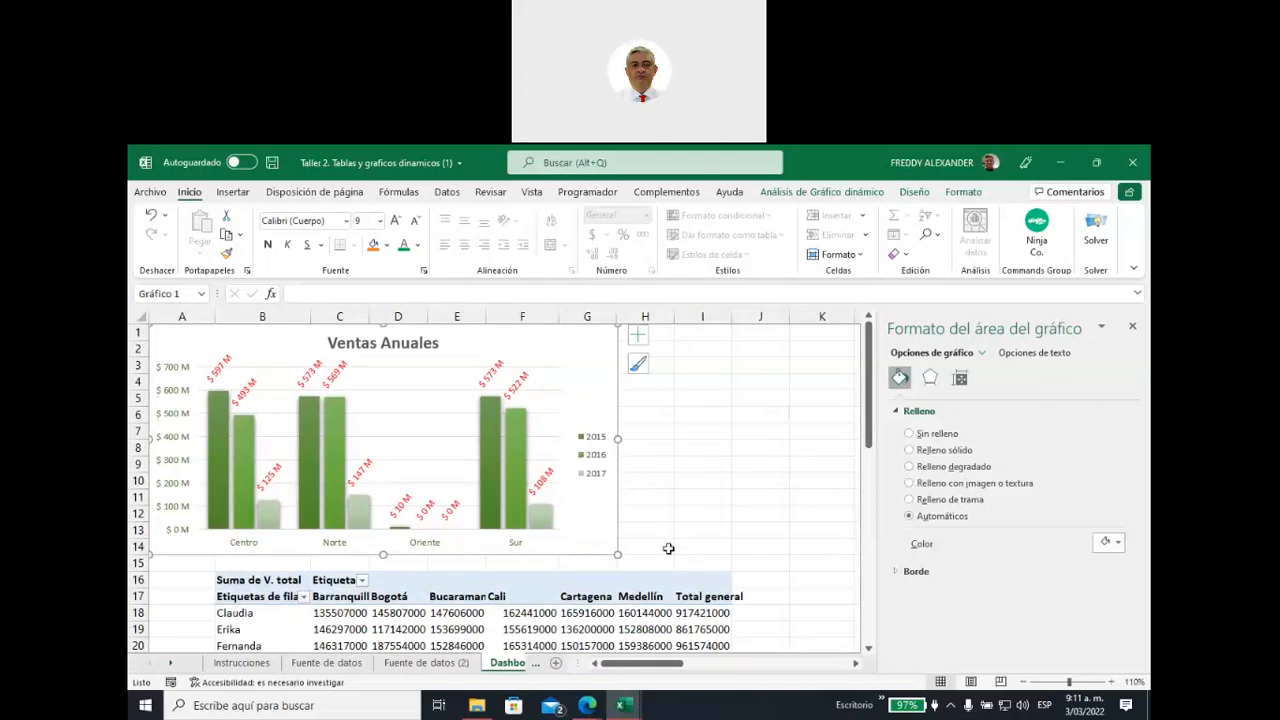
pyautogui.click(716, 466)
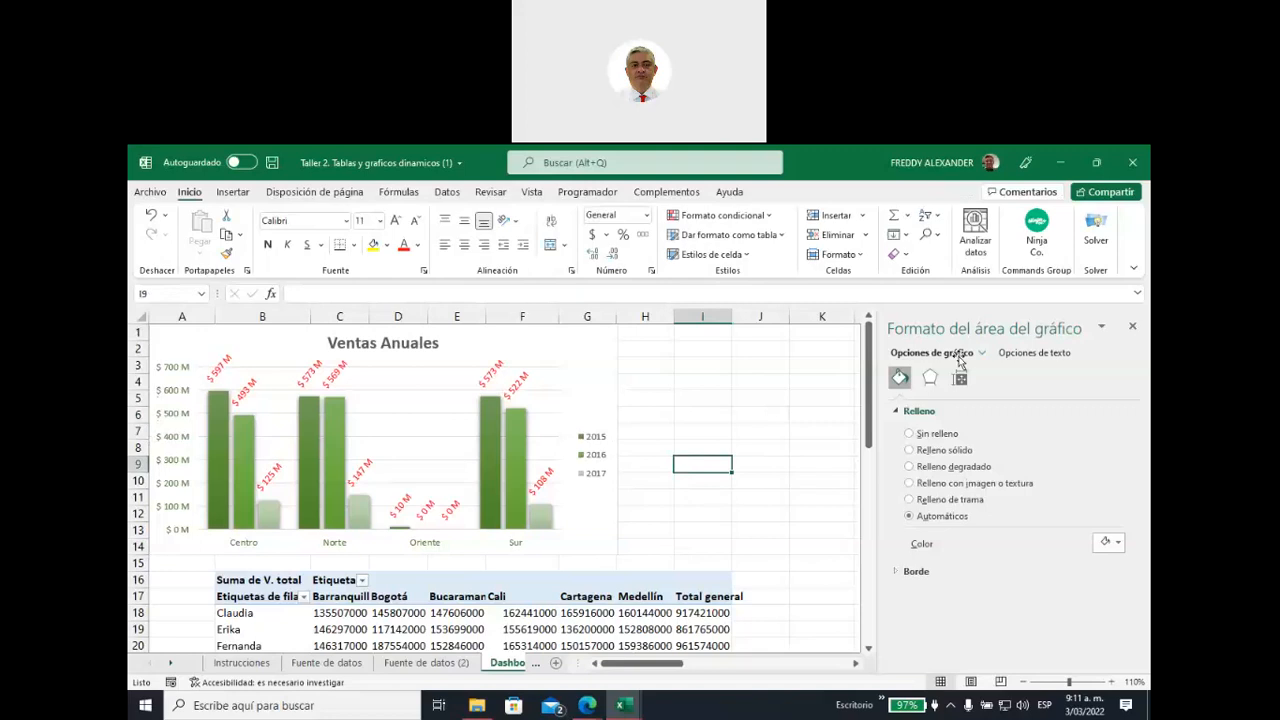
pyautogui.click(1149, 261)
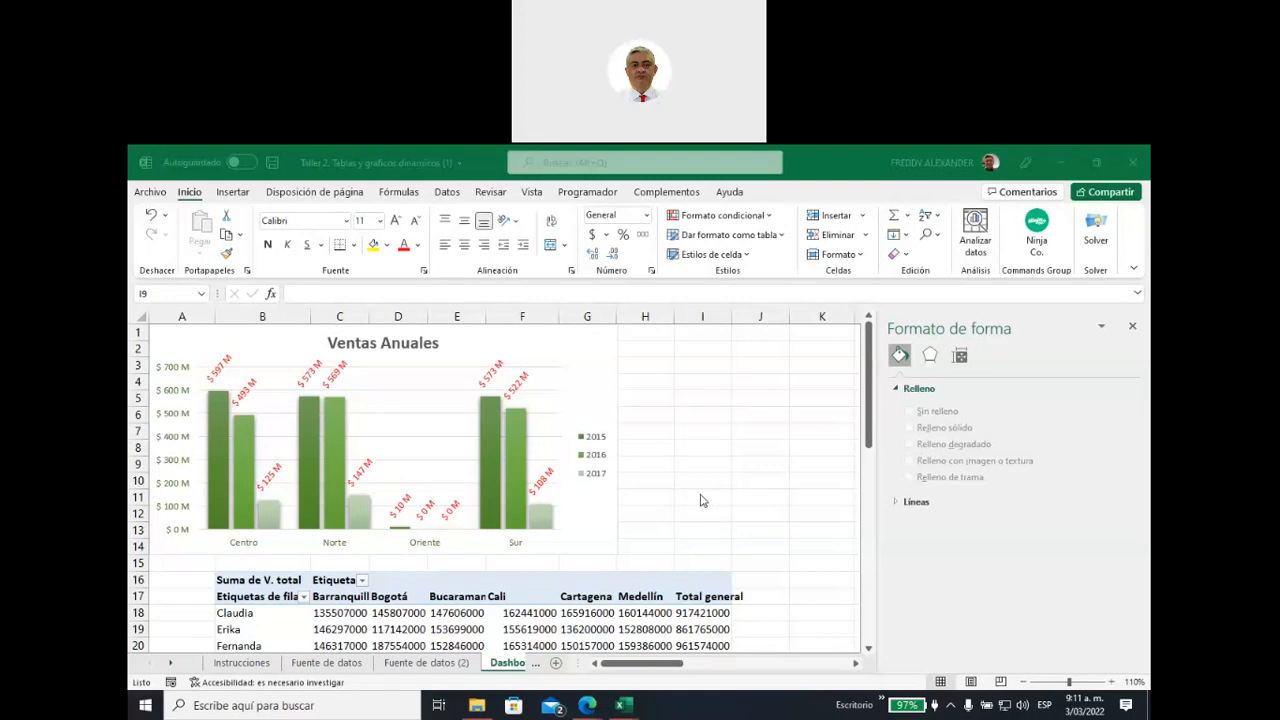
# Examine the sales per seller and city in the pivot table below the chart, and close the shape formatting pane
pyautogui.click(530, 600)
pyautogui.click(530, 598)
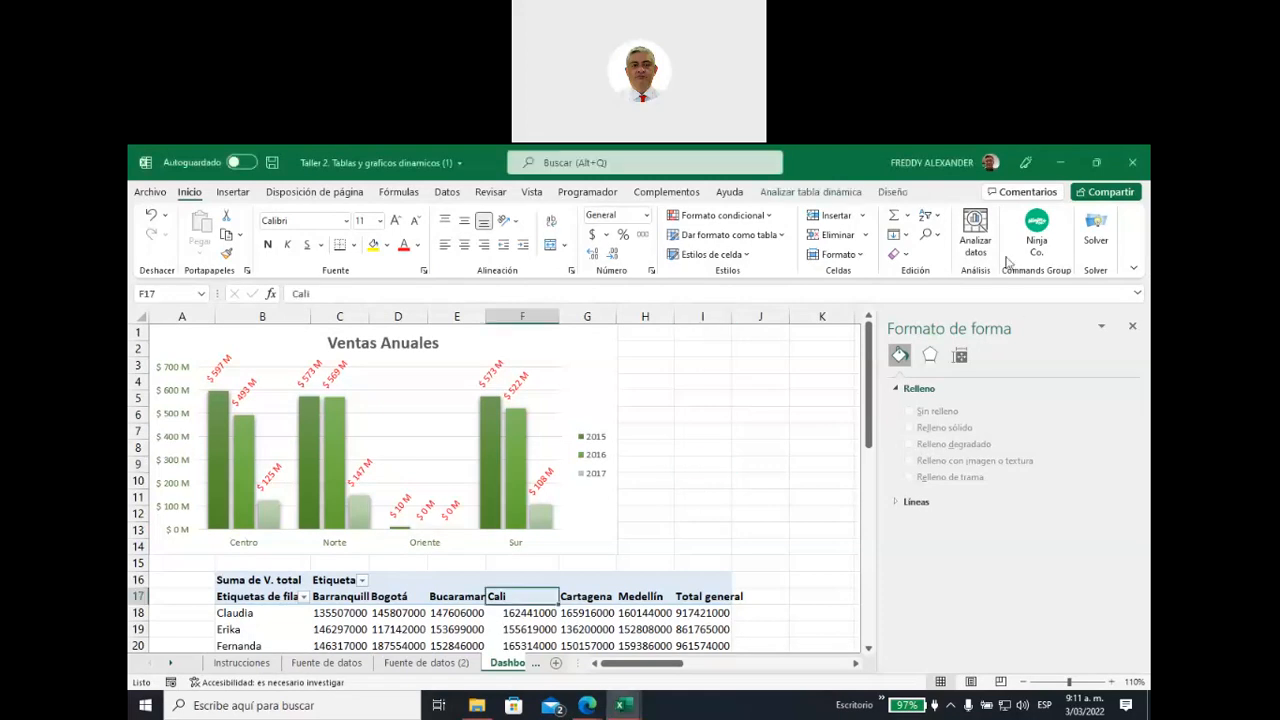
pyautogui.click(948, 278)
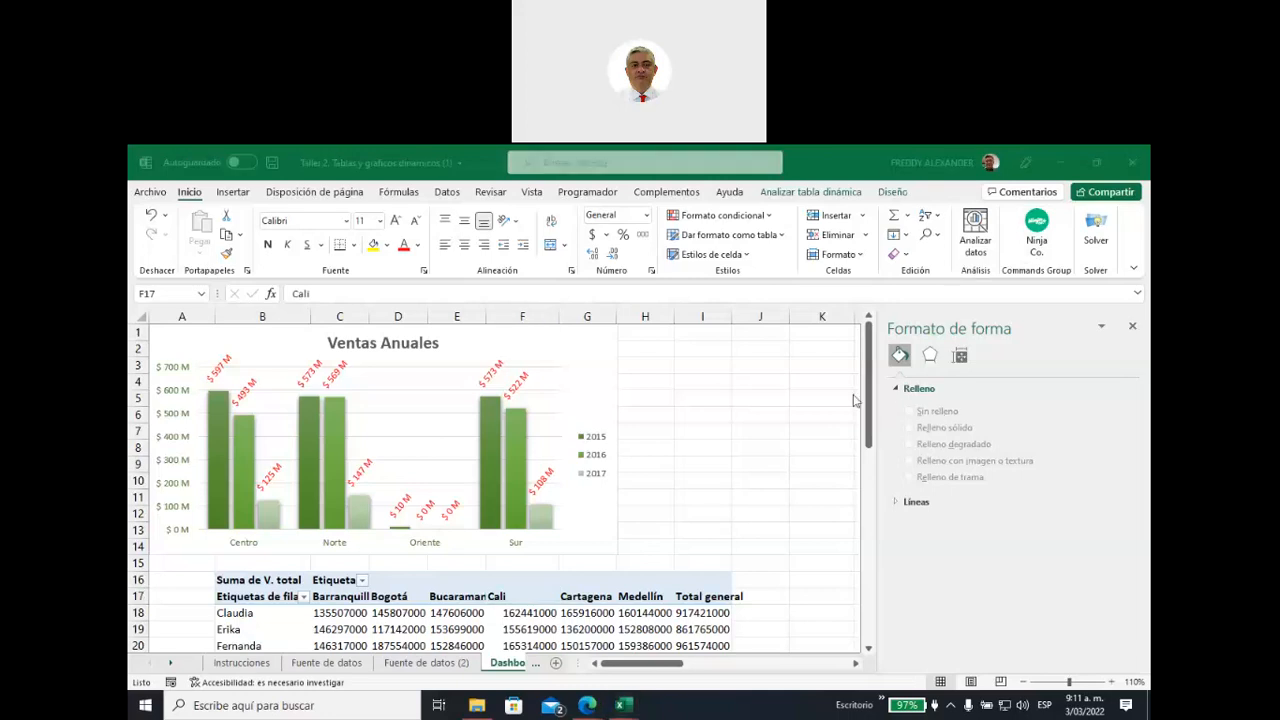
pyautogui.click(529, 613)
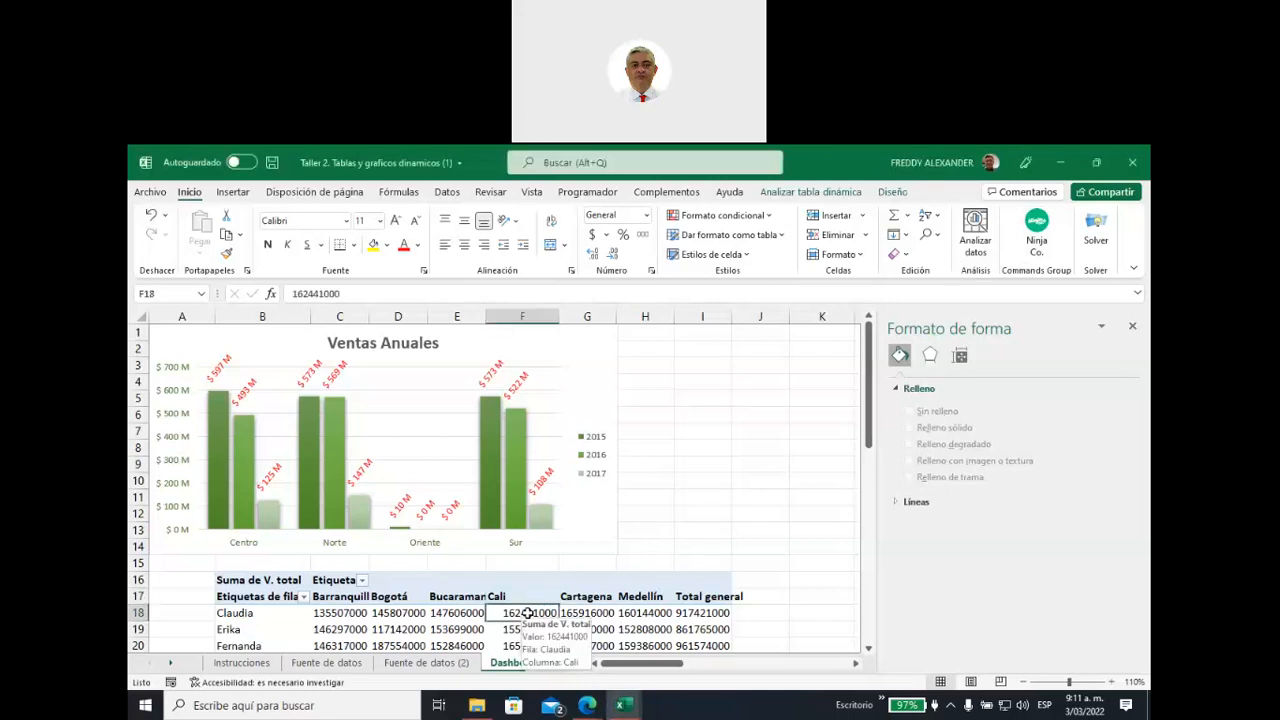
pyautogui.scroll(-3, 548, 596)
pyautogui.click(527, 496)
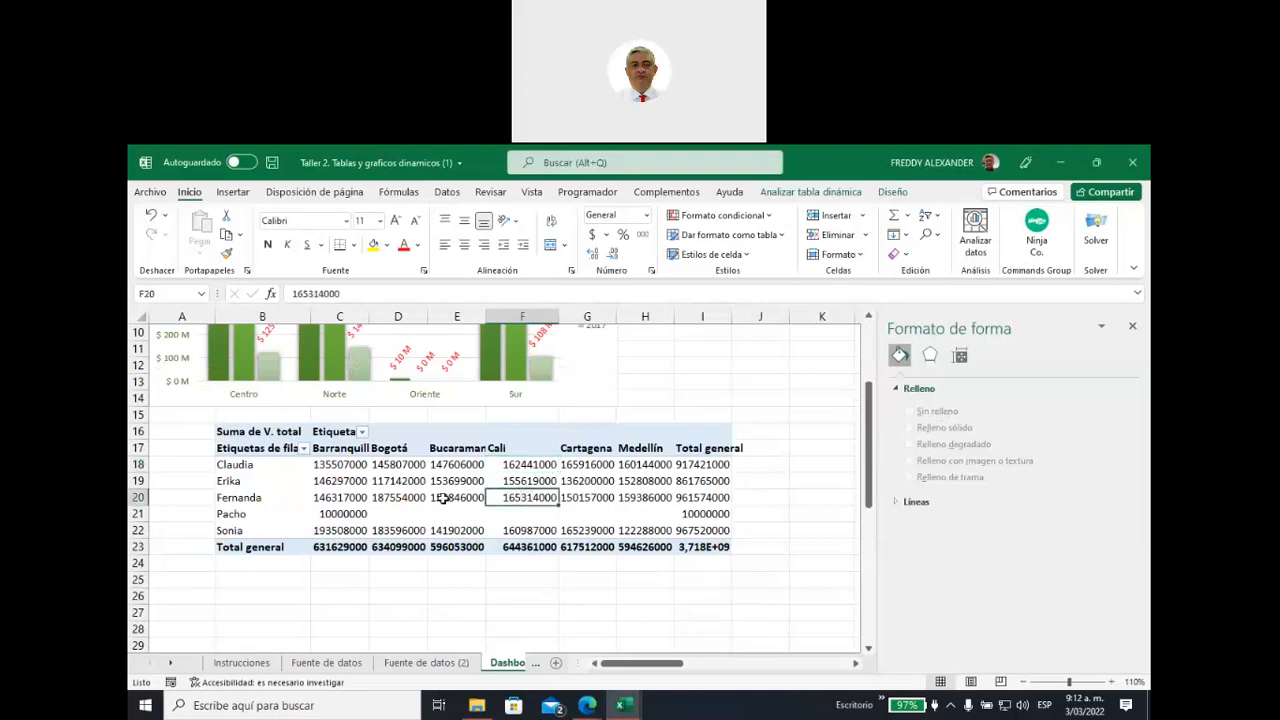
pyautogui.moveTo(451, 449); pyautogui.dragTo(445, 546)
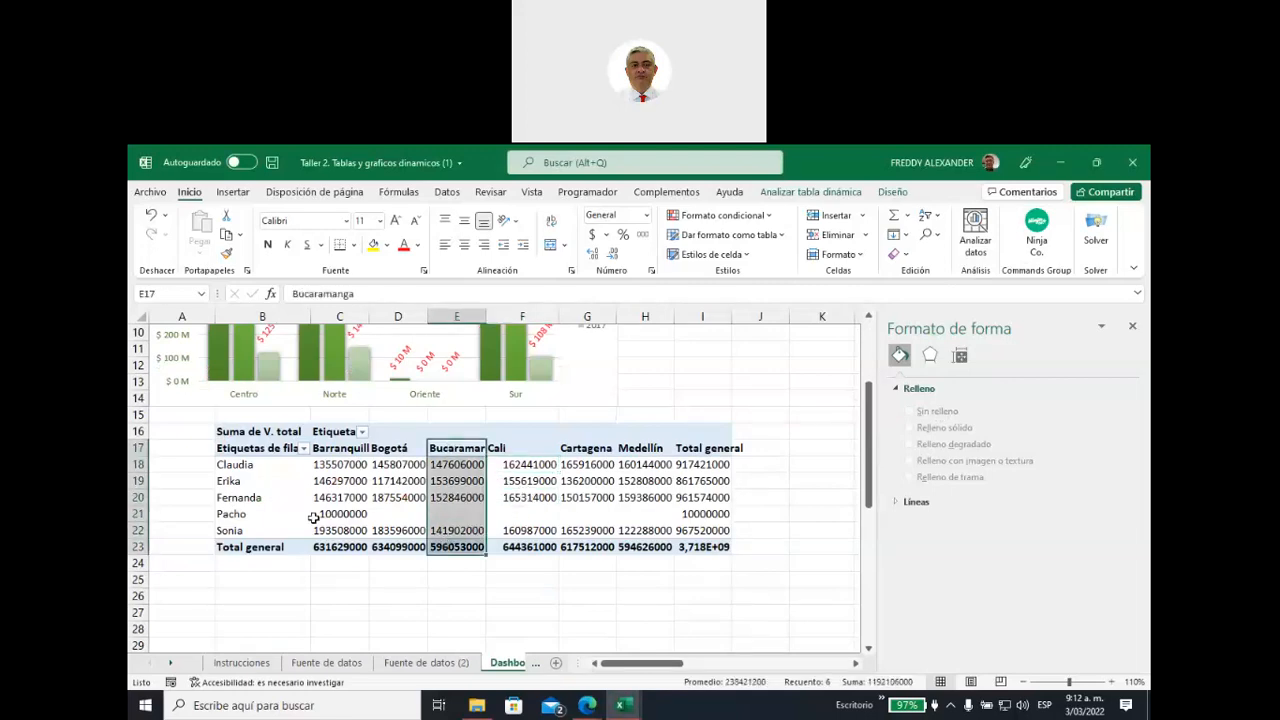
pyautogui.click(259, 481)
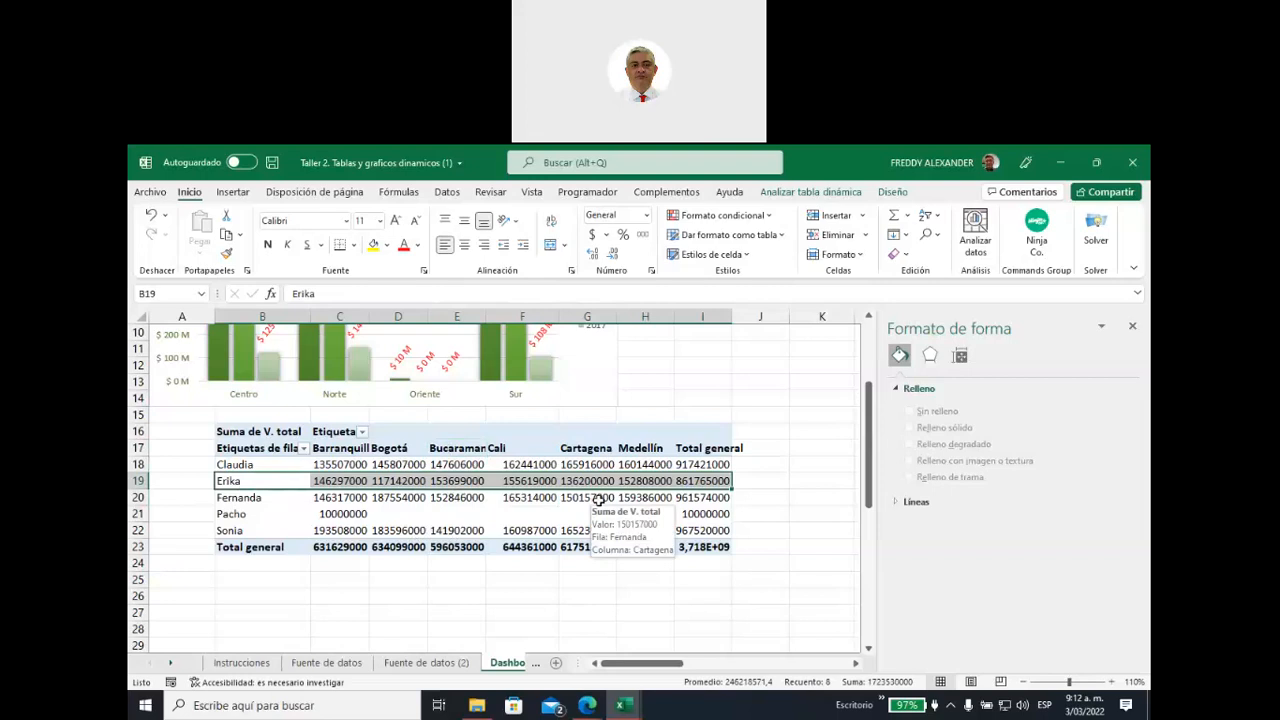
pyautogui.click(816, 479)
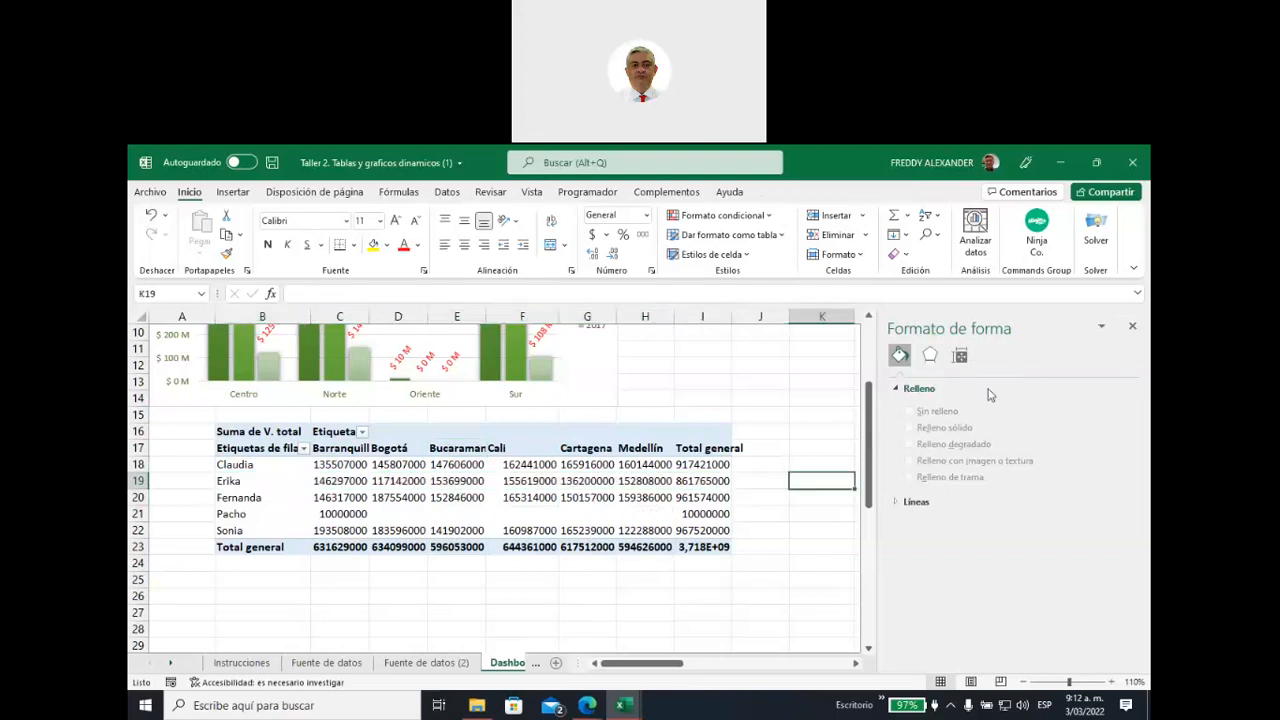
pyautogui.click(1133, 328)
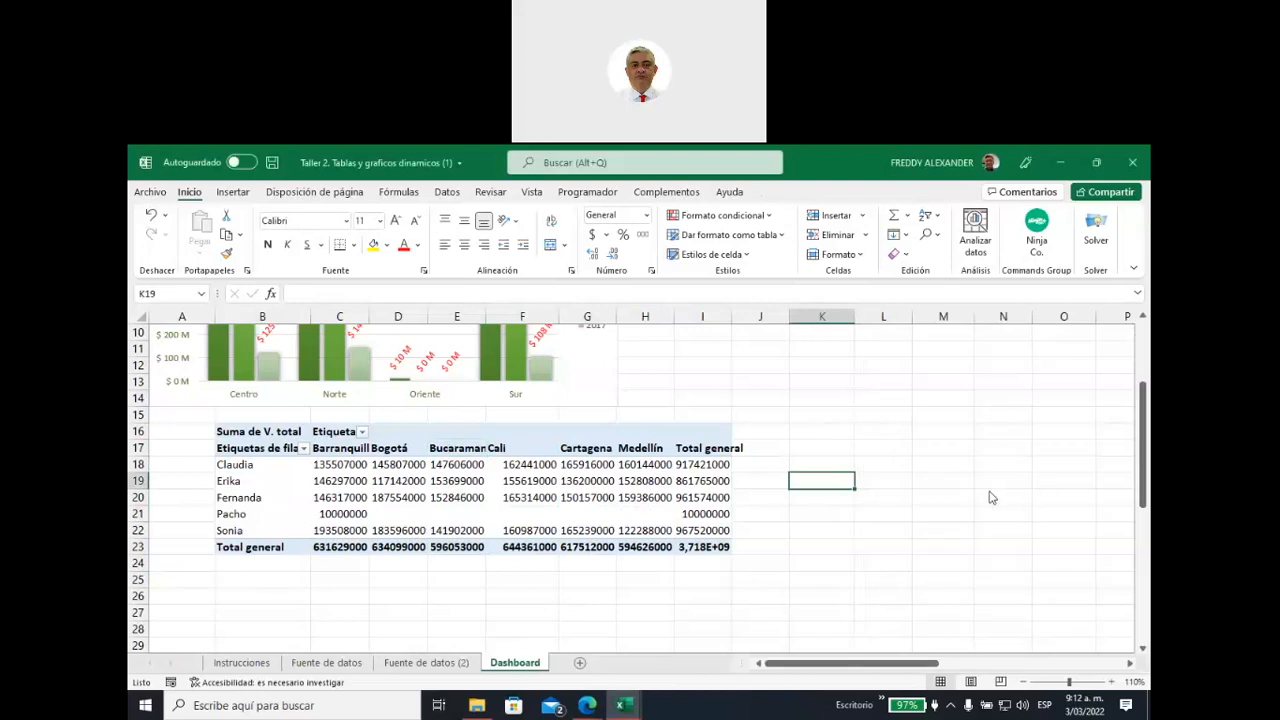
# Review the Dashboard's chart, the pivot table's city headers and the Fuente de datos (2) sheet, ending back at the pivot table
pyautogui.scroll(3, 786, 506)
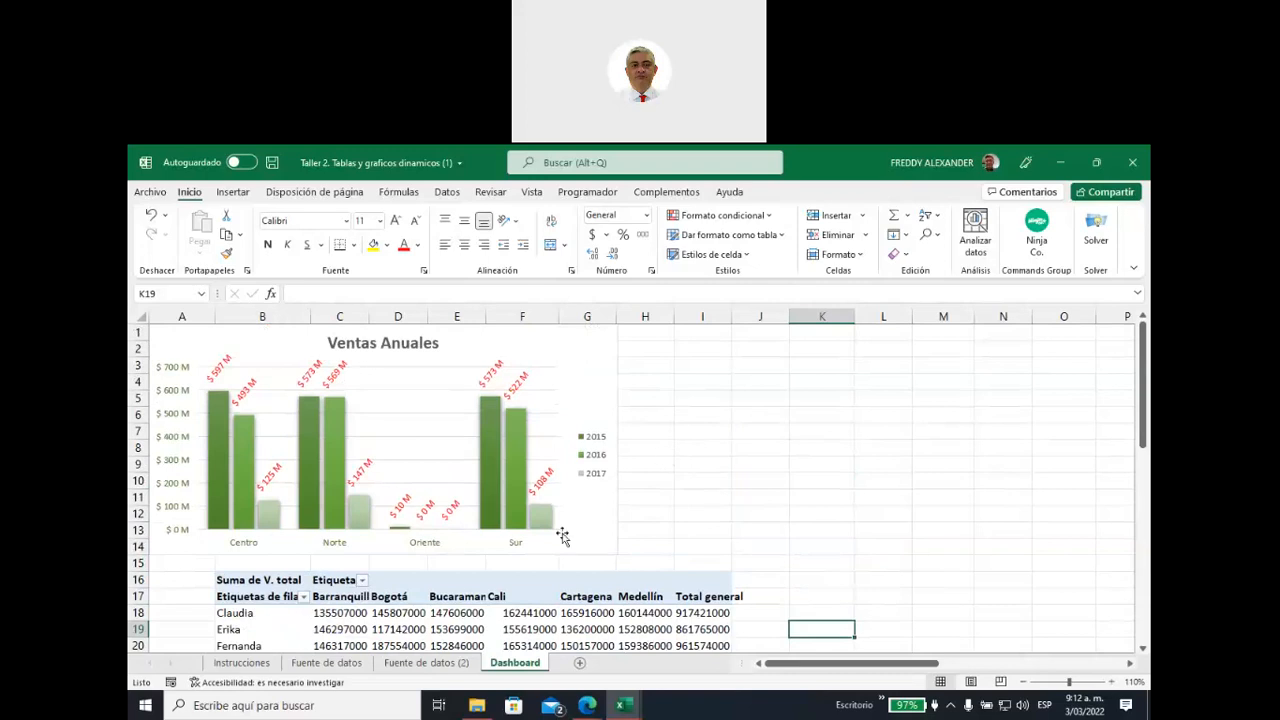
pyautogui.moveTo(437, 598); pyautogui.dragTo(737, 596)
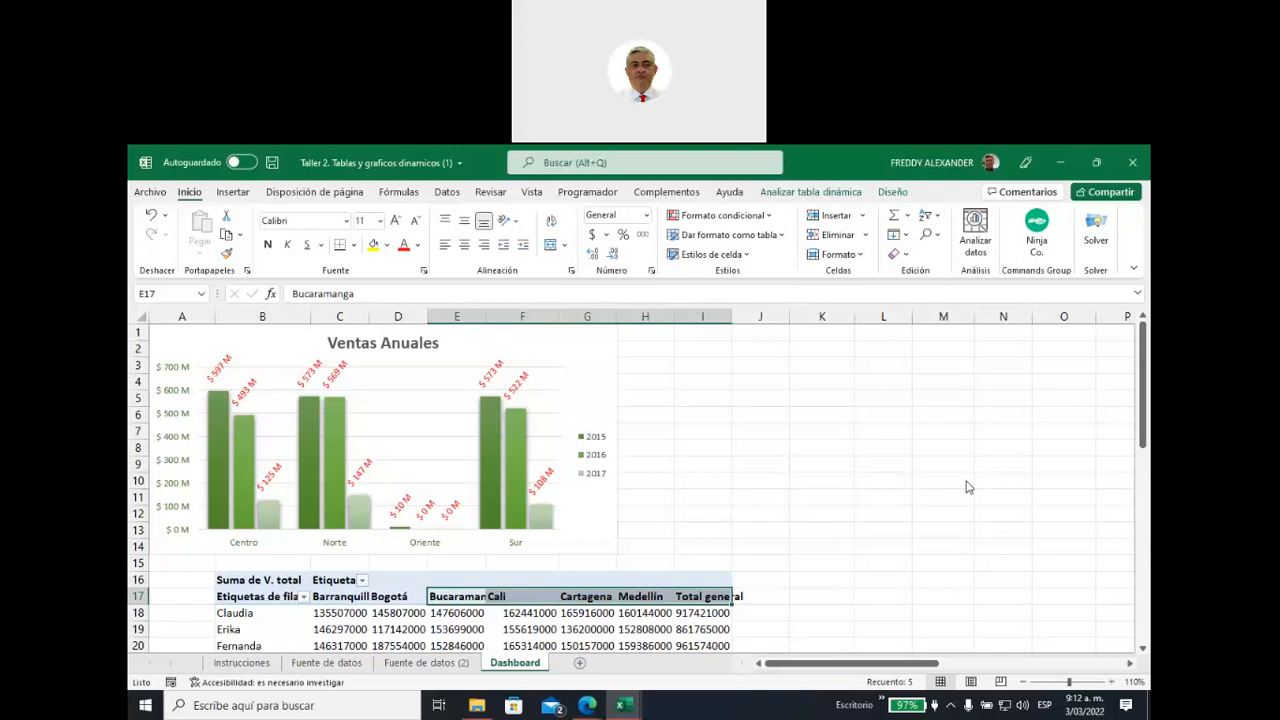
pyautogui.scroll(-2, 777, 531)
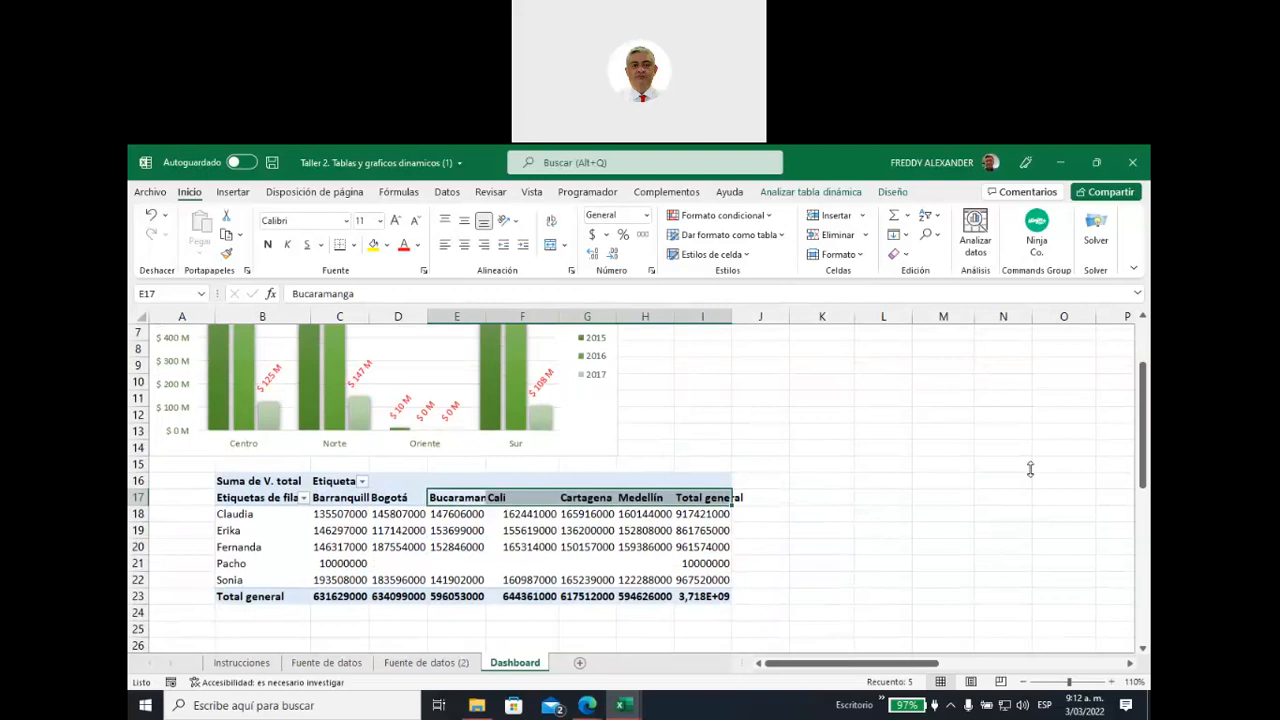
pyautogui.click(1000, 487)
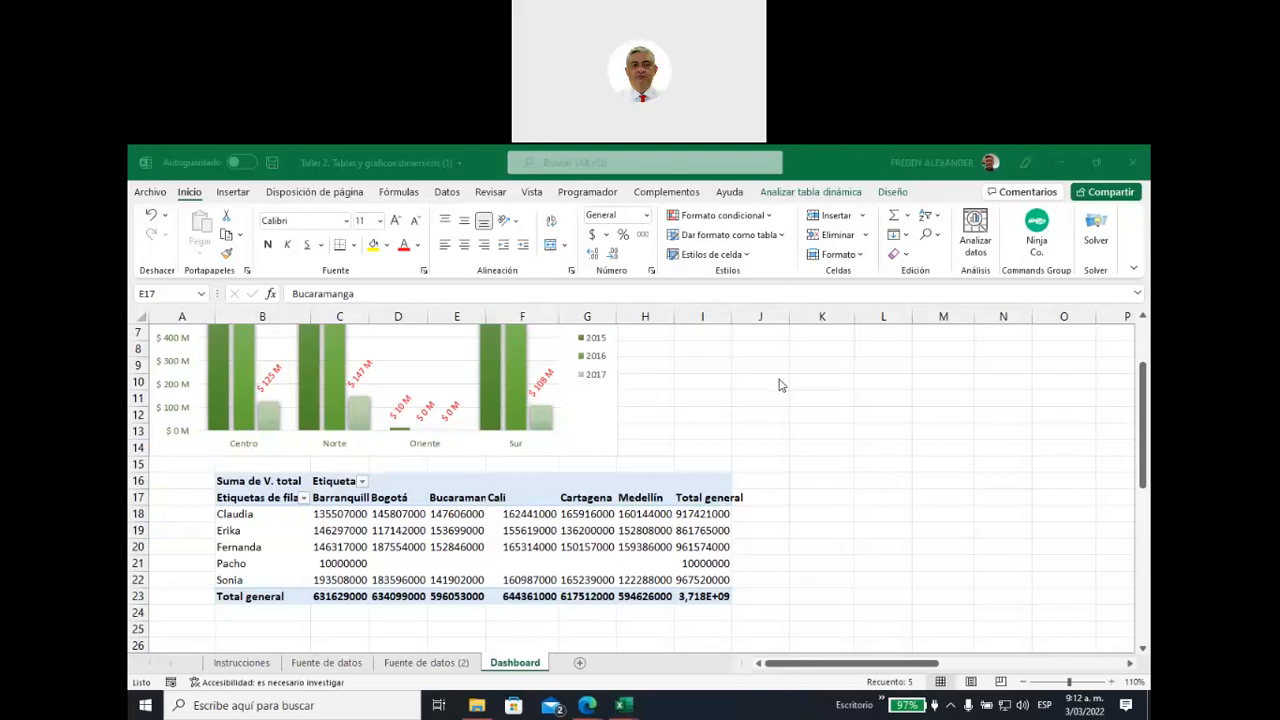
pyautogui.scroll(2, 770, 430)
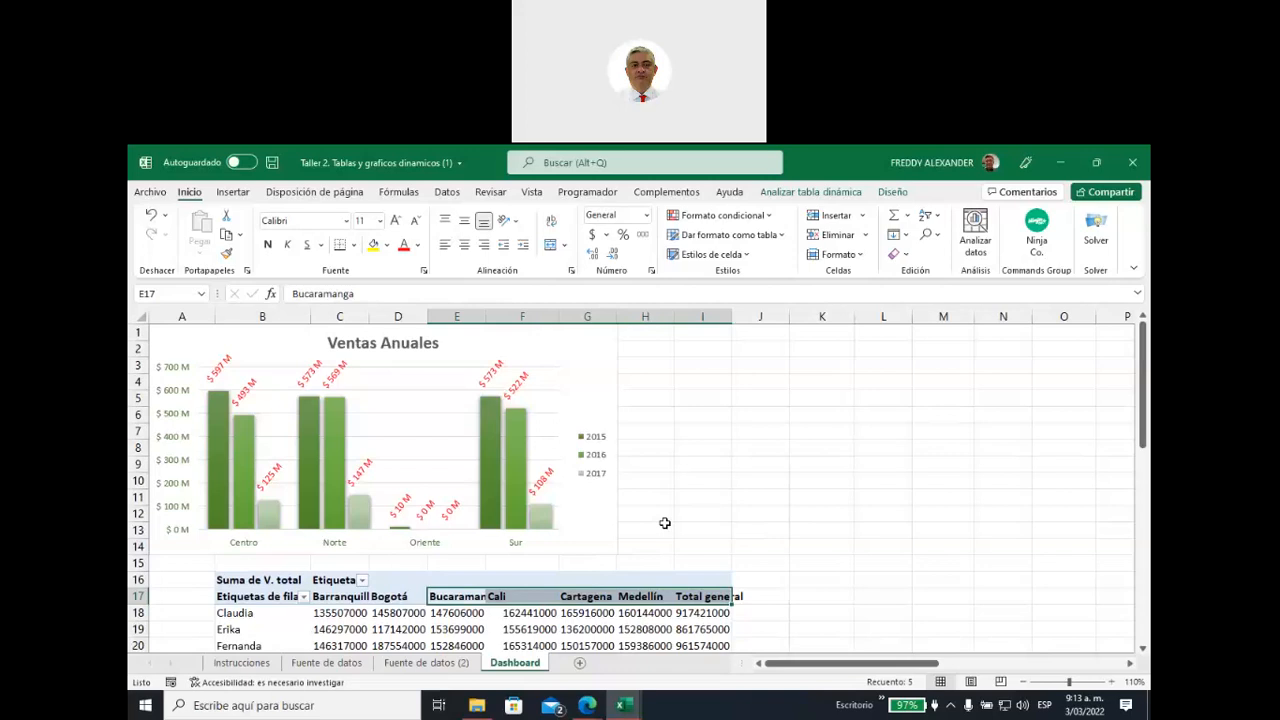
pyautogui.scroll(-1, 665, 523)
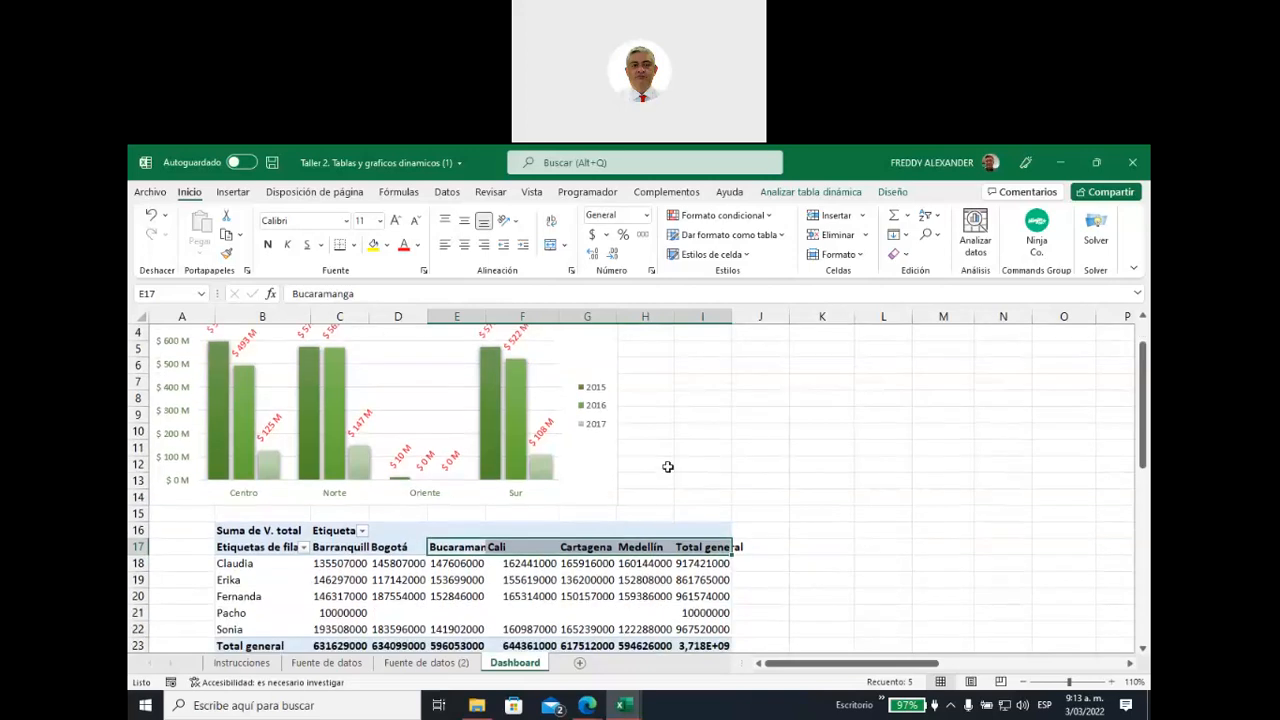
pyautogui.click(444, 667)
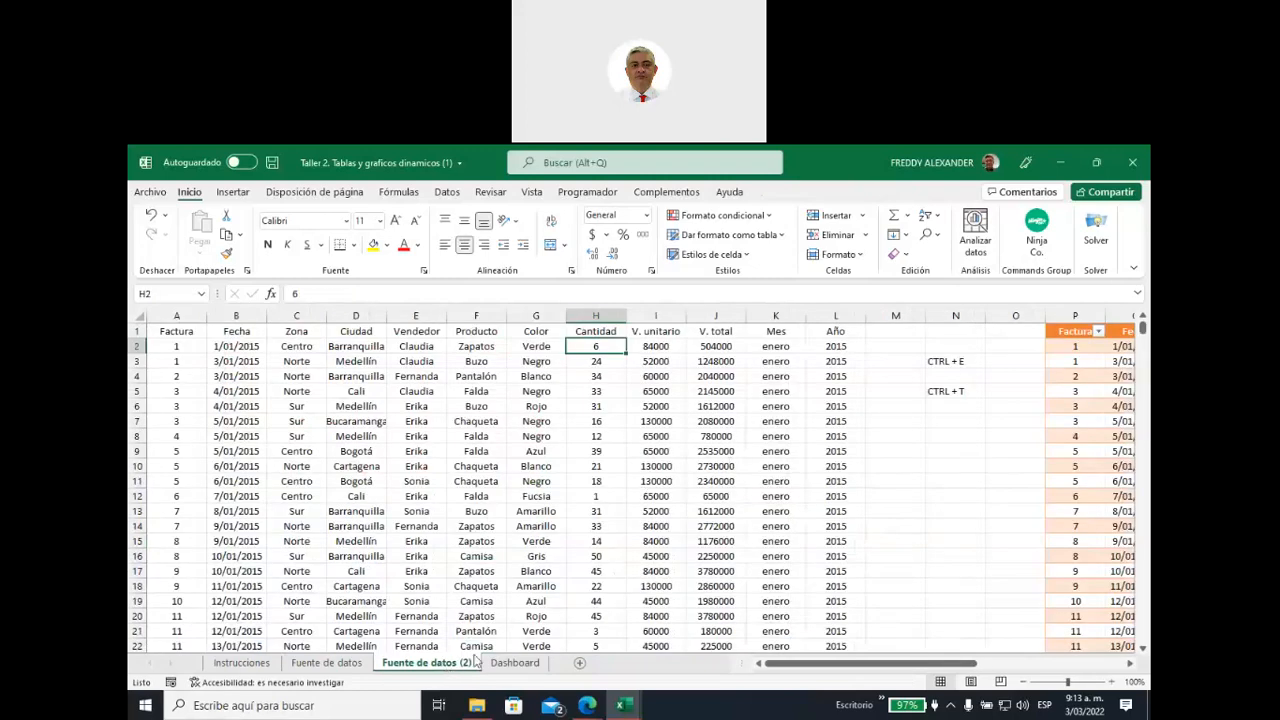
pyautogui.click(512, 663)
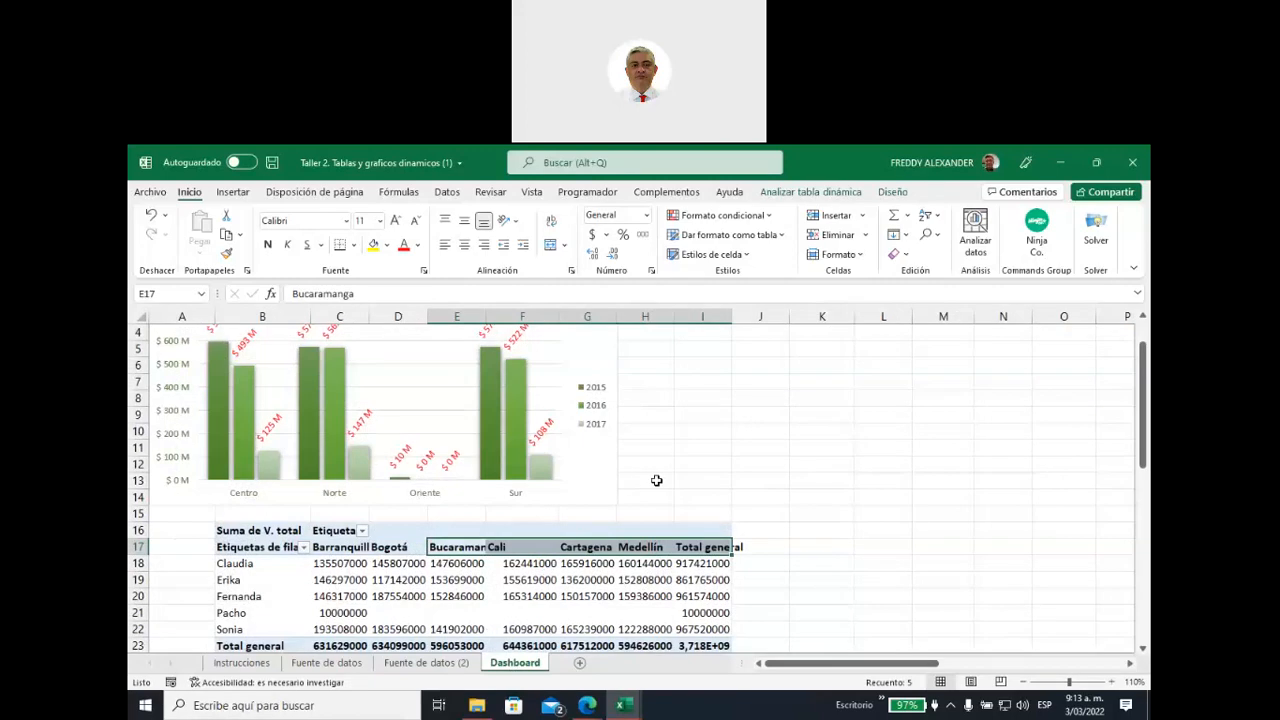
pyautogui.scroll(-2, 656, 480)
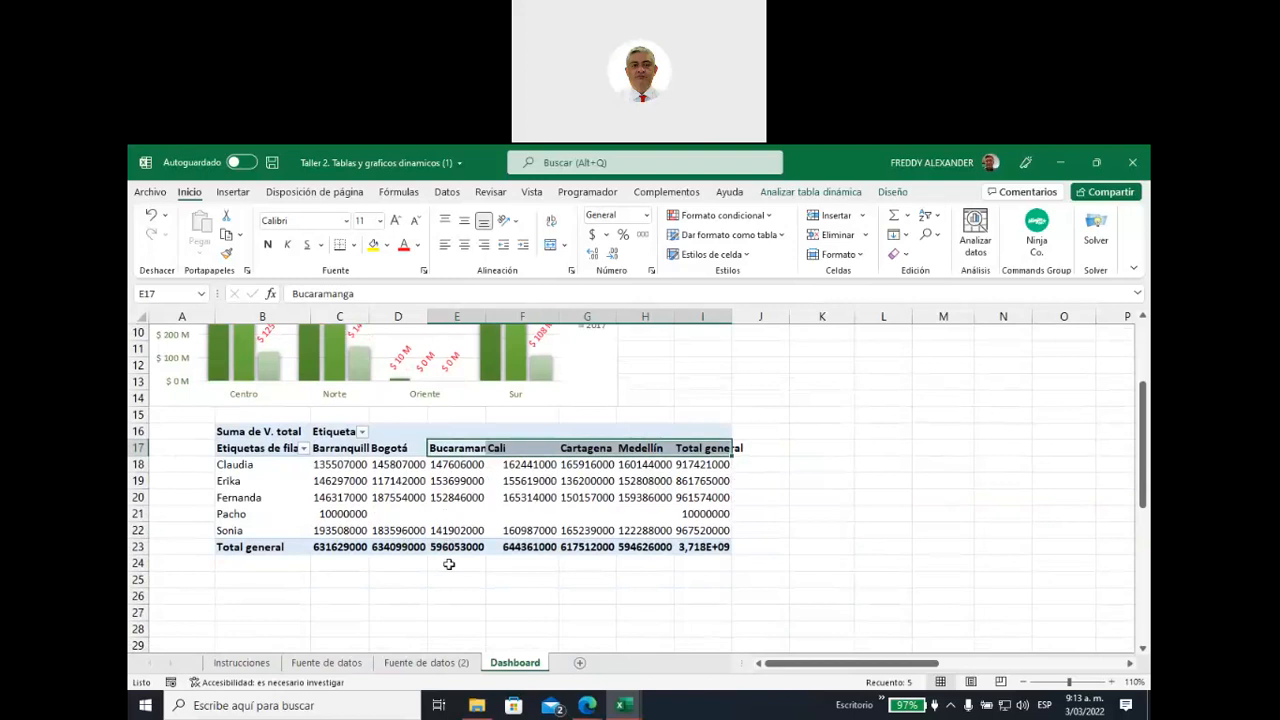
# Show the field list of the seller-by-city pivot table
pyautogui.moveTo(343, 462); pyautogui.dragTo(587, 514)
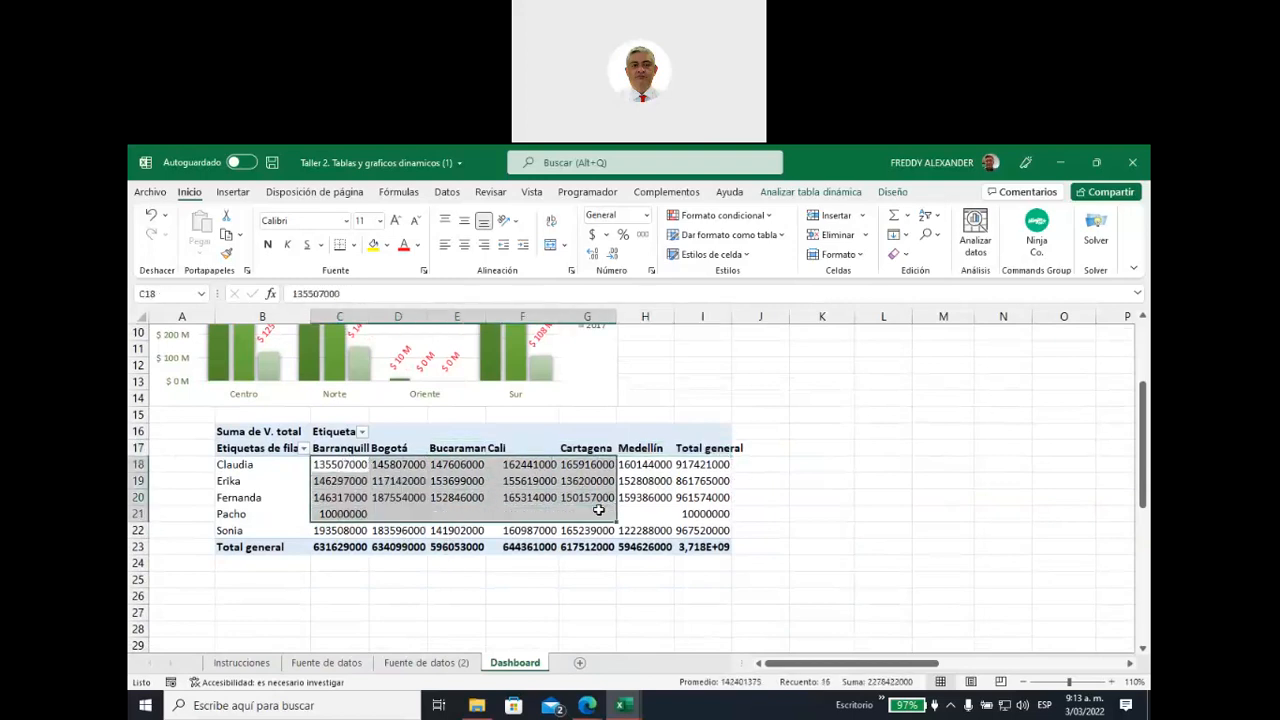
pyautogui.rightClick(543, 466)
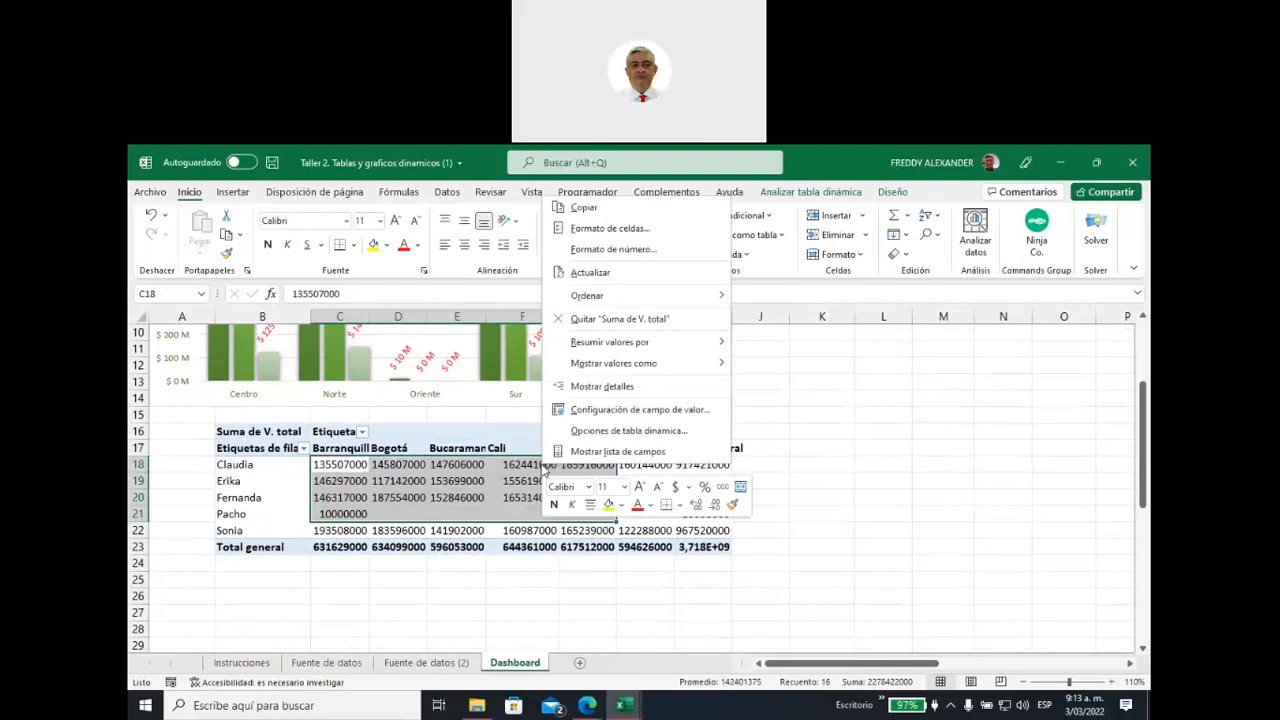
pyautogui.click(634, 452)
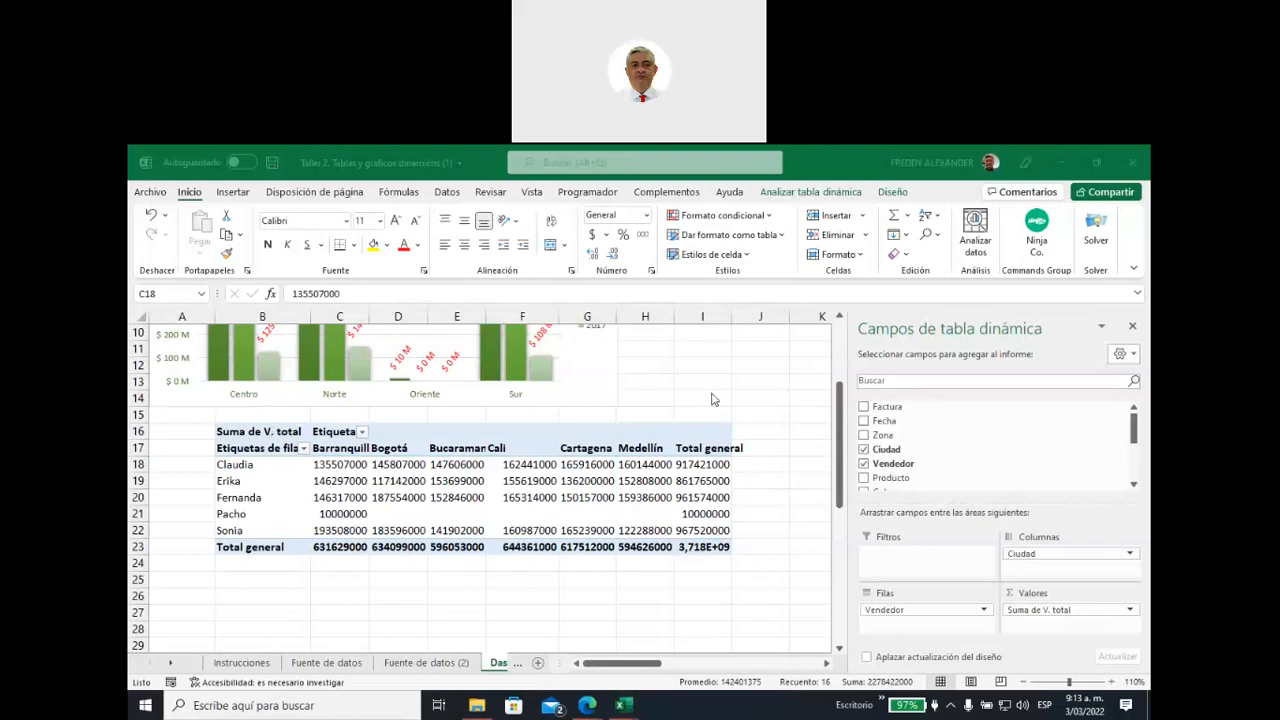
# Insert three blank rows at row 15, between the Ventas Anuales chart and the seller-by-city pivot table
pyautogui.click(138, 414)
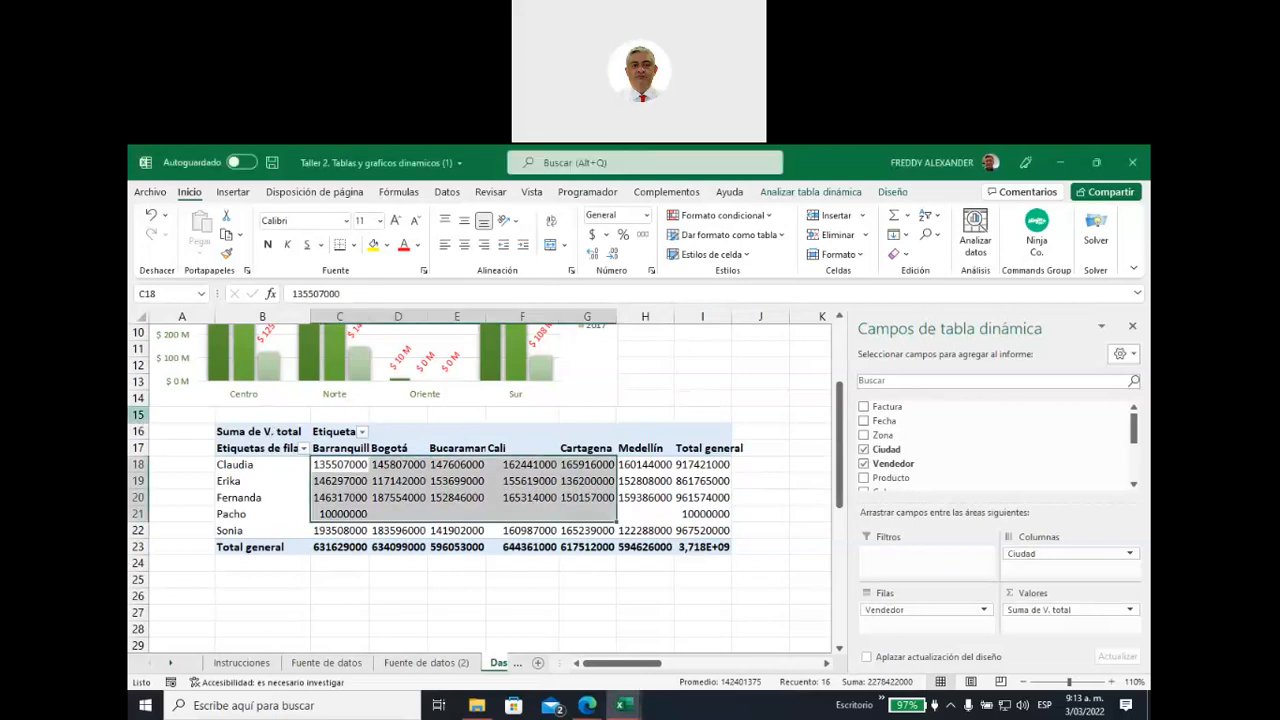
pyautogui.rightClick(140, 415)
pyautogui.click(185, 539)
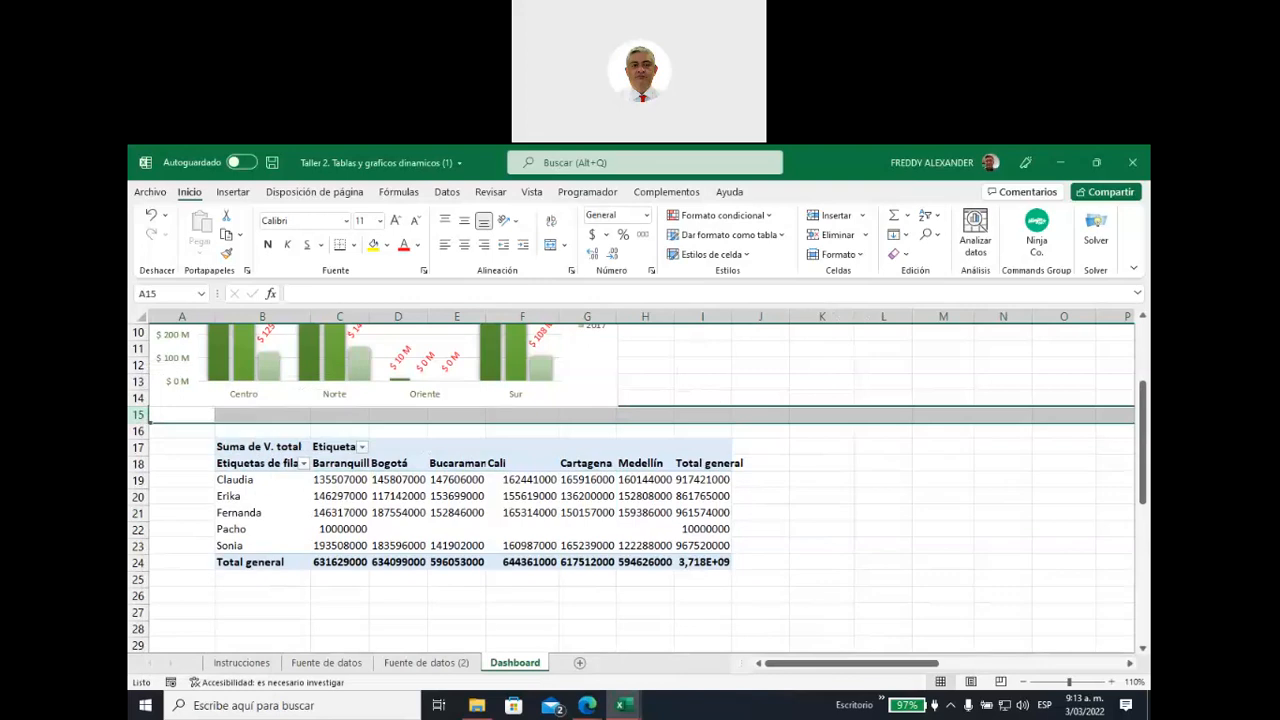
pyautogui.moveTo(138, 414); pyautogui.dragTo(138, 431)
pyautogui.rightClick(140, 422)
pyautogui.click(185, 545)
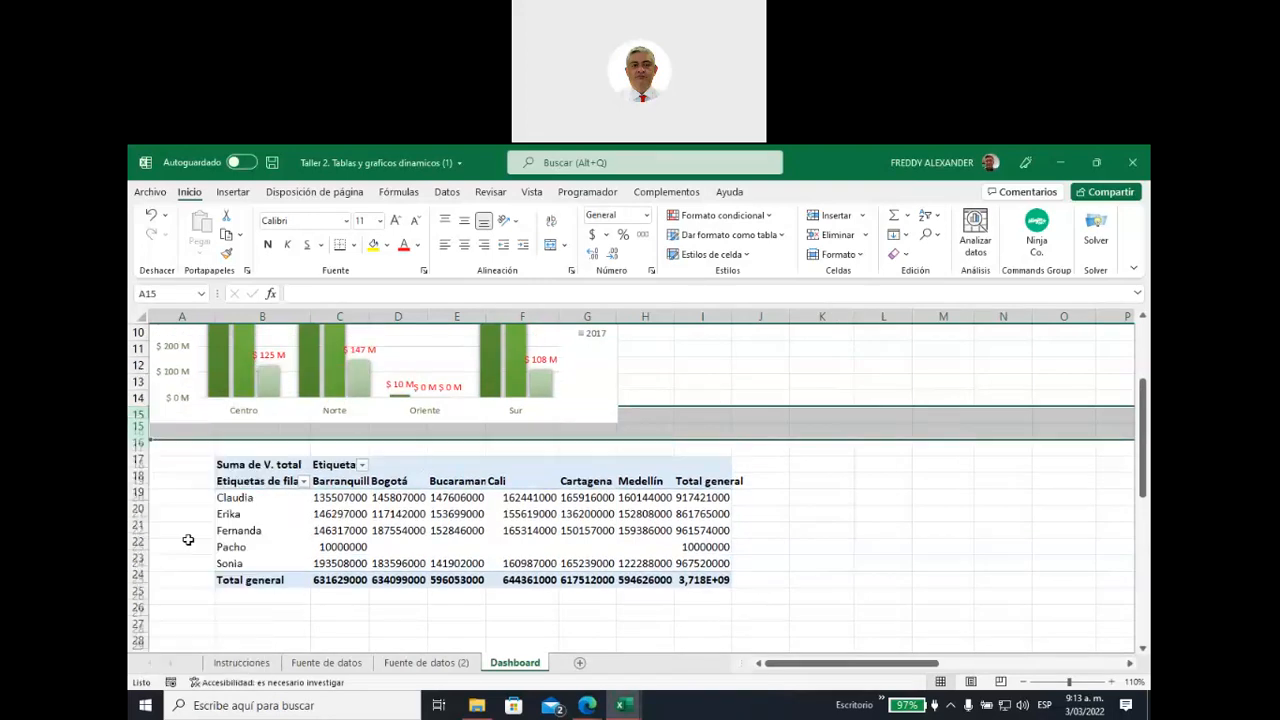
# Shorten the Ventas Anuales chart so that its lower edge sits at row 14, and deselect it
pyautogui.click(426, 452)
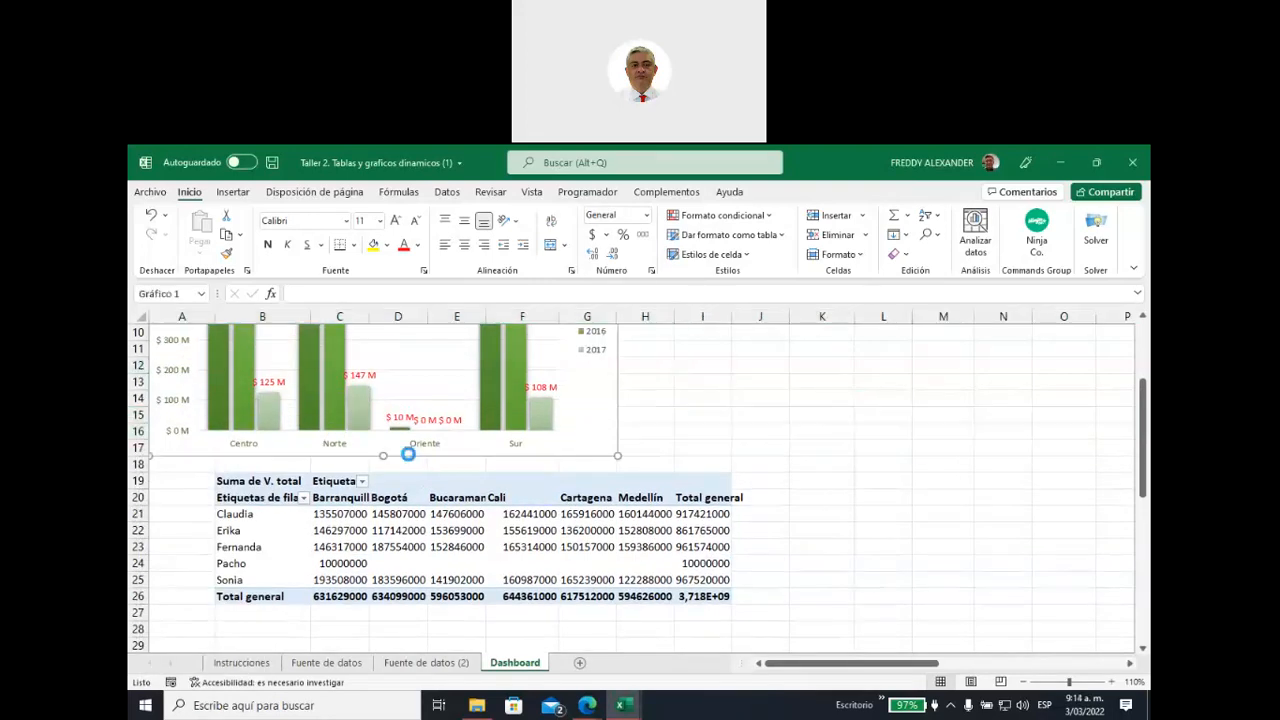
pyautogui.moveTo(383, 456); pyautogui.dragTo(423, 400)
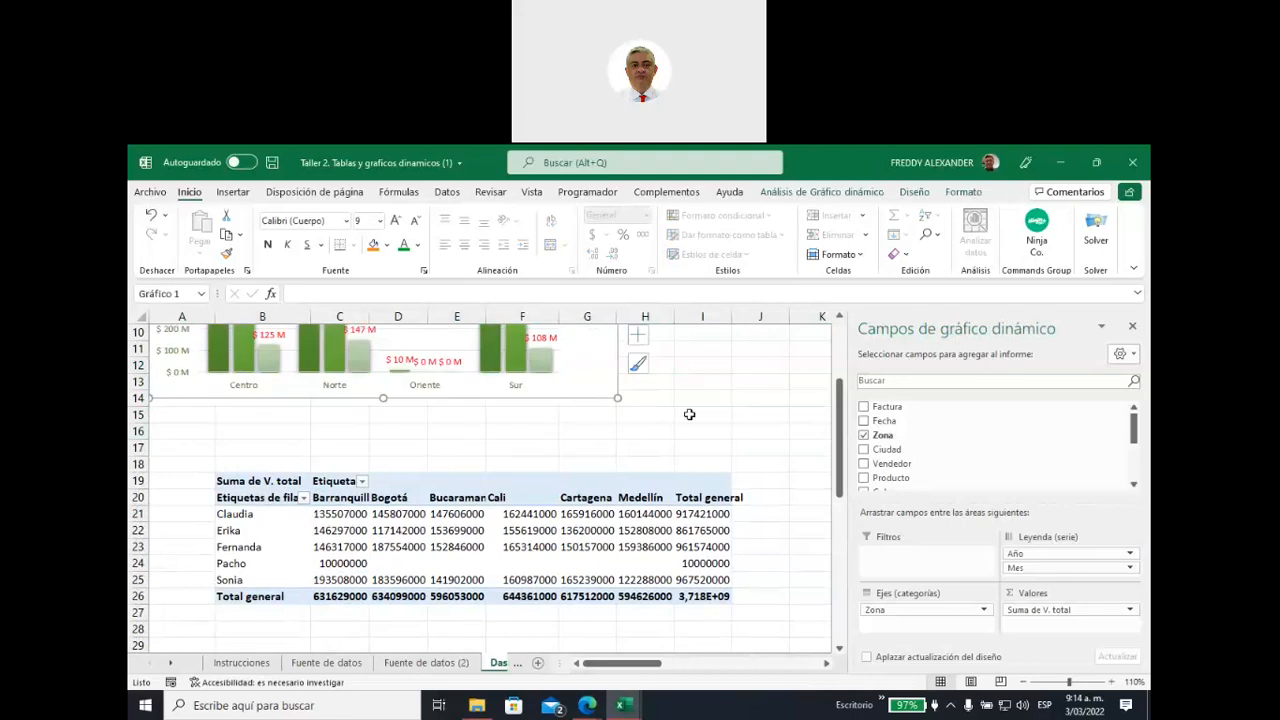
pyautogui.click(740, 432)
# Add the Año field as a report filter of the seller-by-city pivot table
pyautogui.click(546, 510)
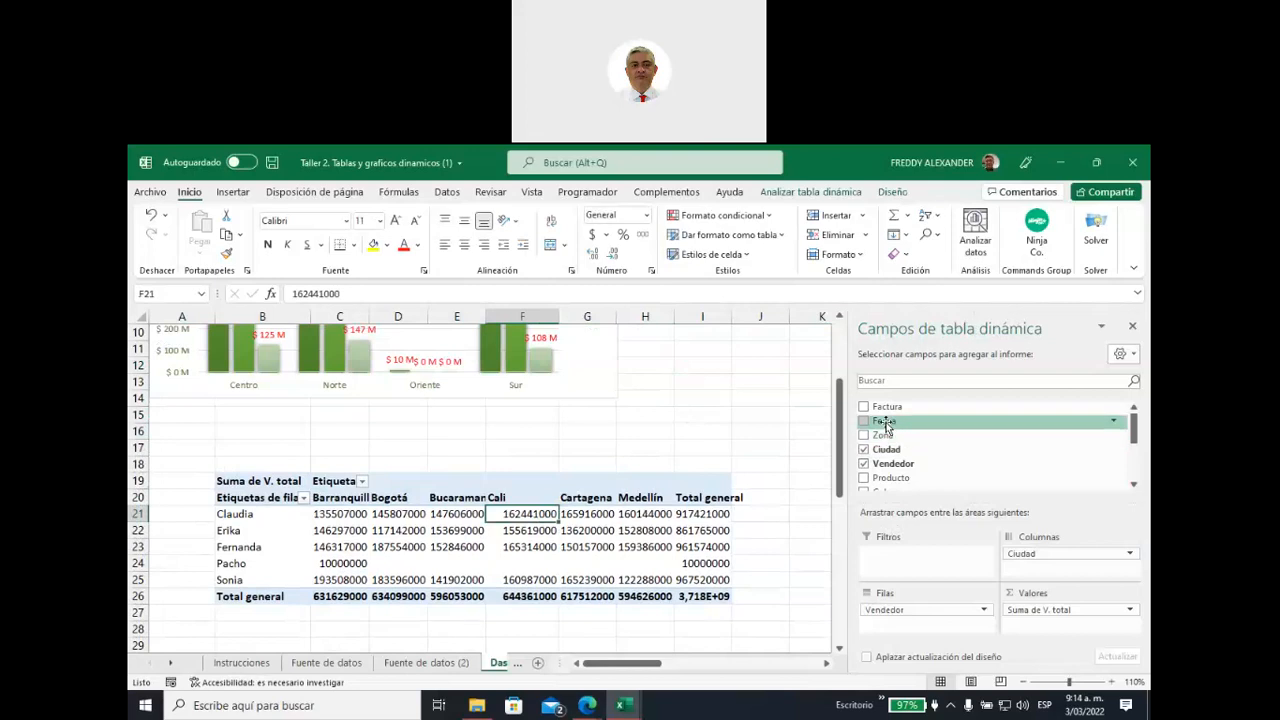
pyautogui.scroll(-4, 884, 424)
pyautogui.moveTo(889, 461); pyautogui.dragTo(900, 560)
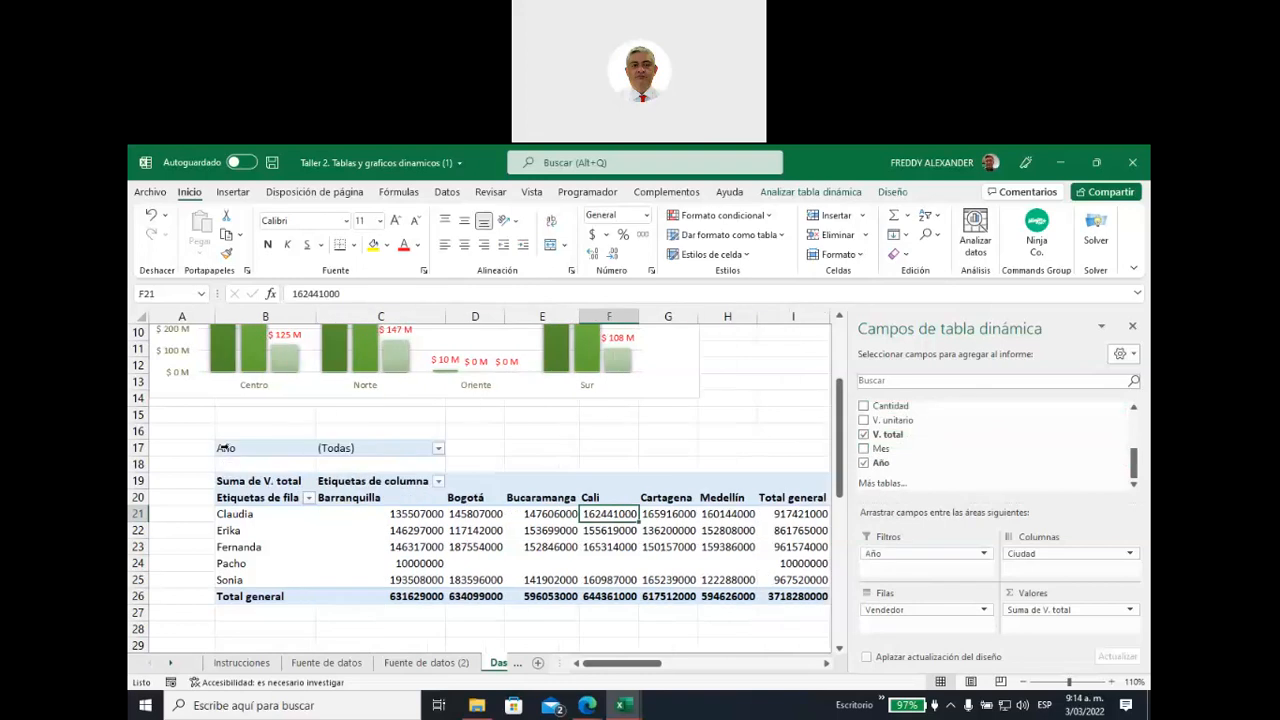
# Filter the seller-by-city pivot table by Año to show only 2015
pyautogui.click(224, 448)
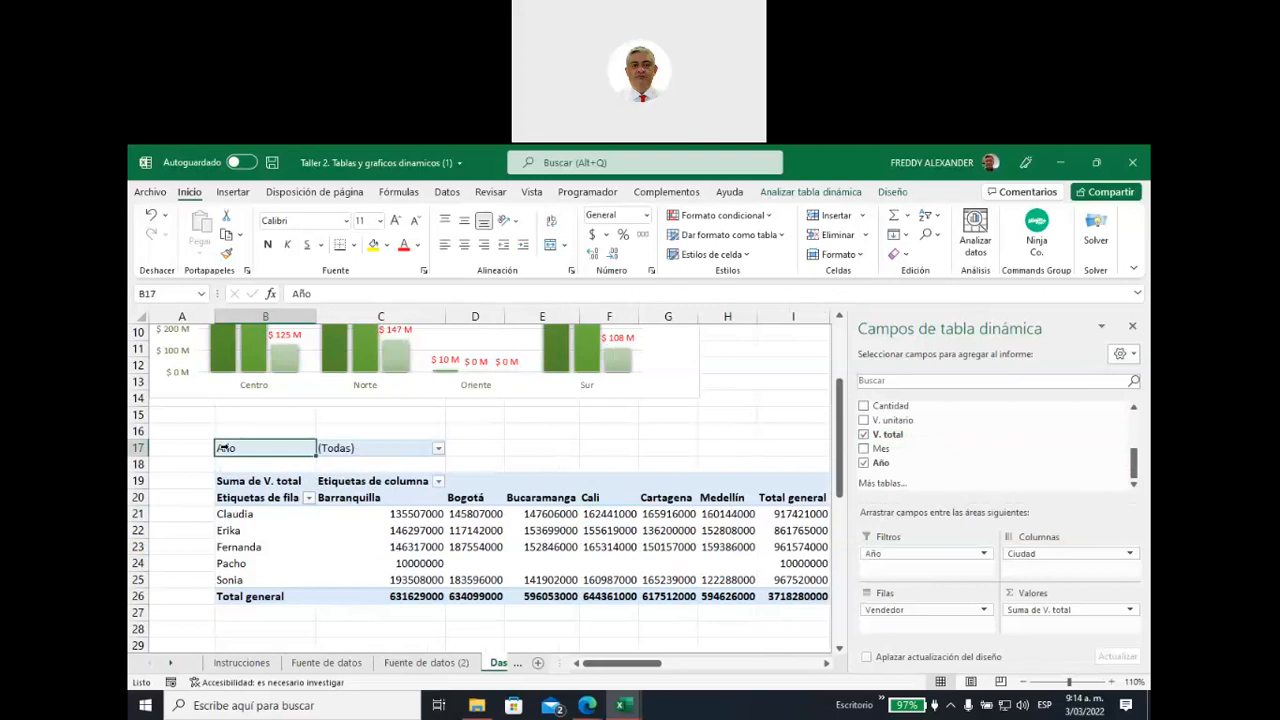
pyautogui.click(438, 452)
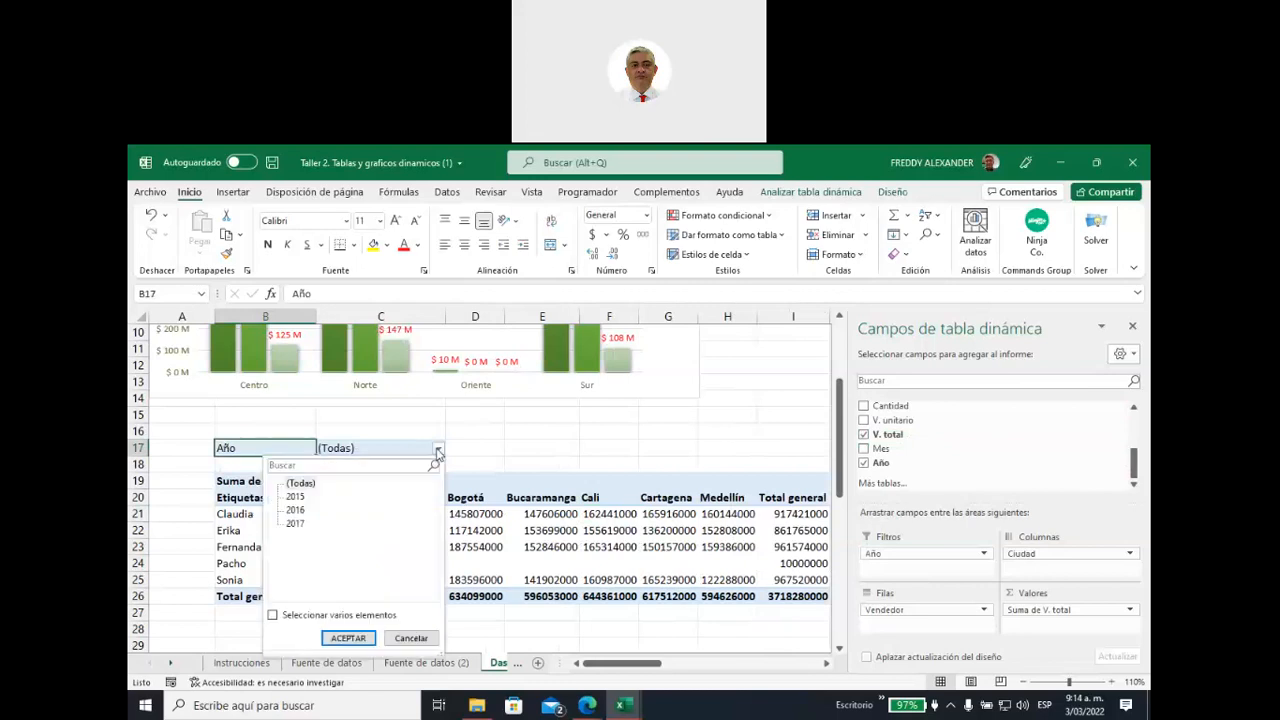
pyautogui.click(296, 498)
pyautogui.click(355, 639)
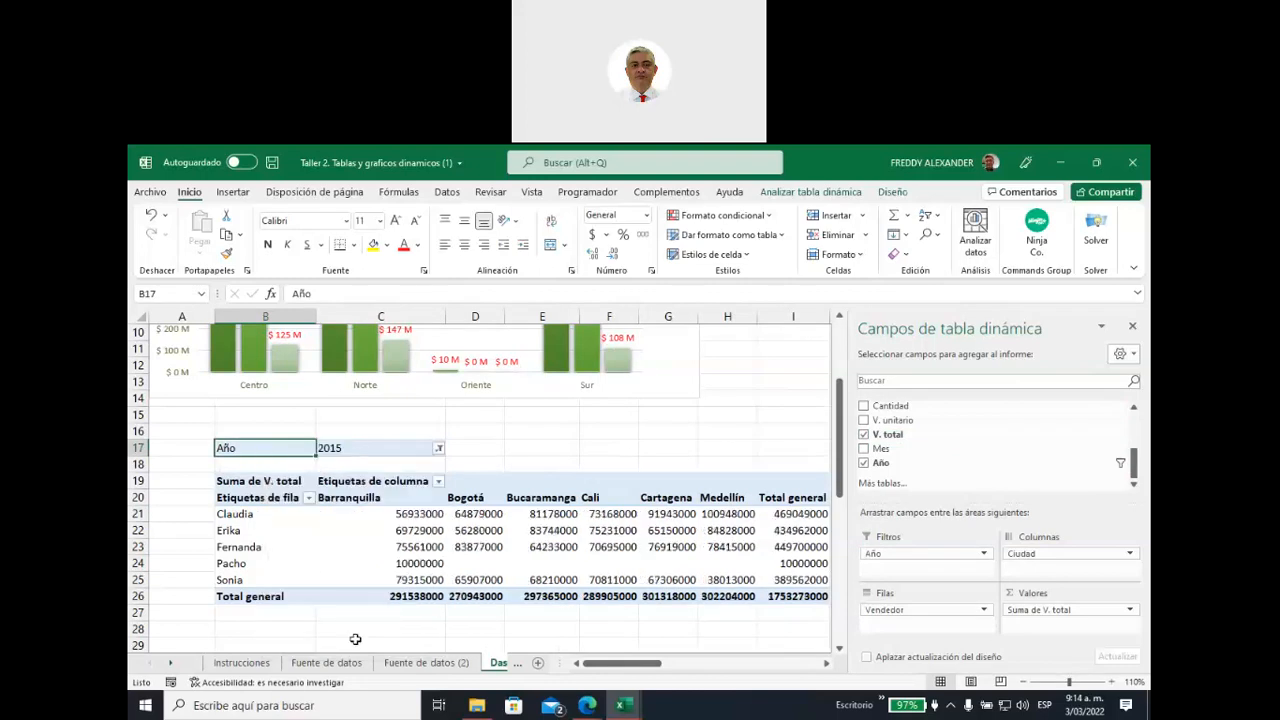
# Review the filtered pivot table's sales per seller and city along with its Año filter, and deselect the table
pyautogui.moveTo(391, 516); pyautogui.dragTo(805, 566)
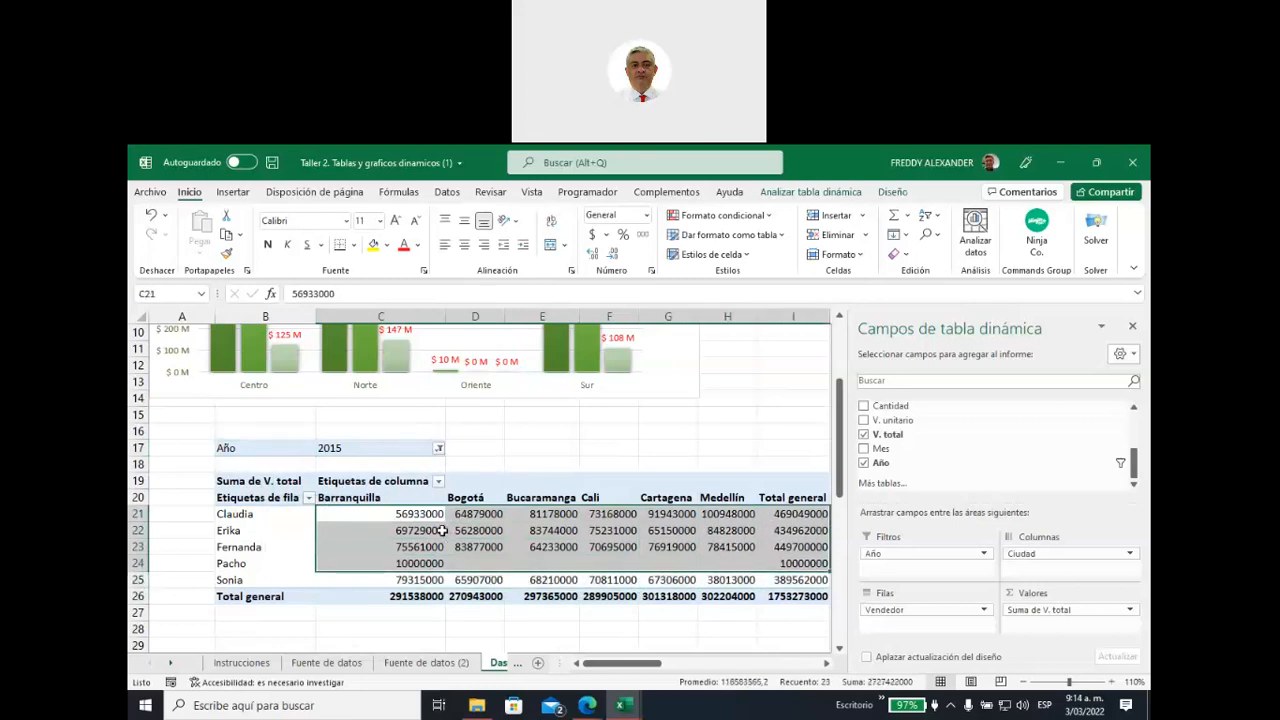
pyautogui.moveTo(482, 546)
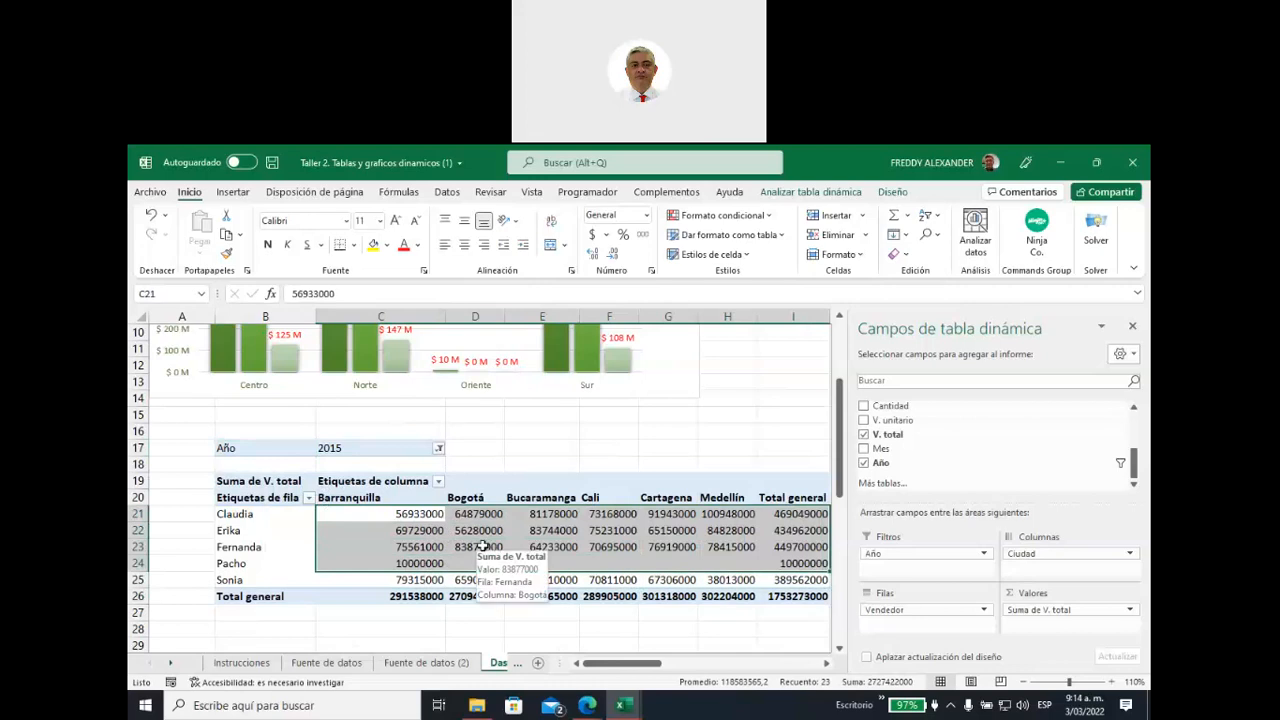
pyautogui.click(390, 448)
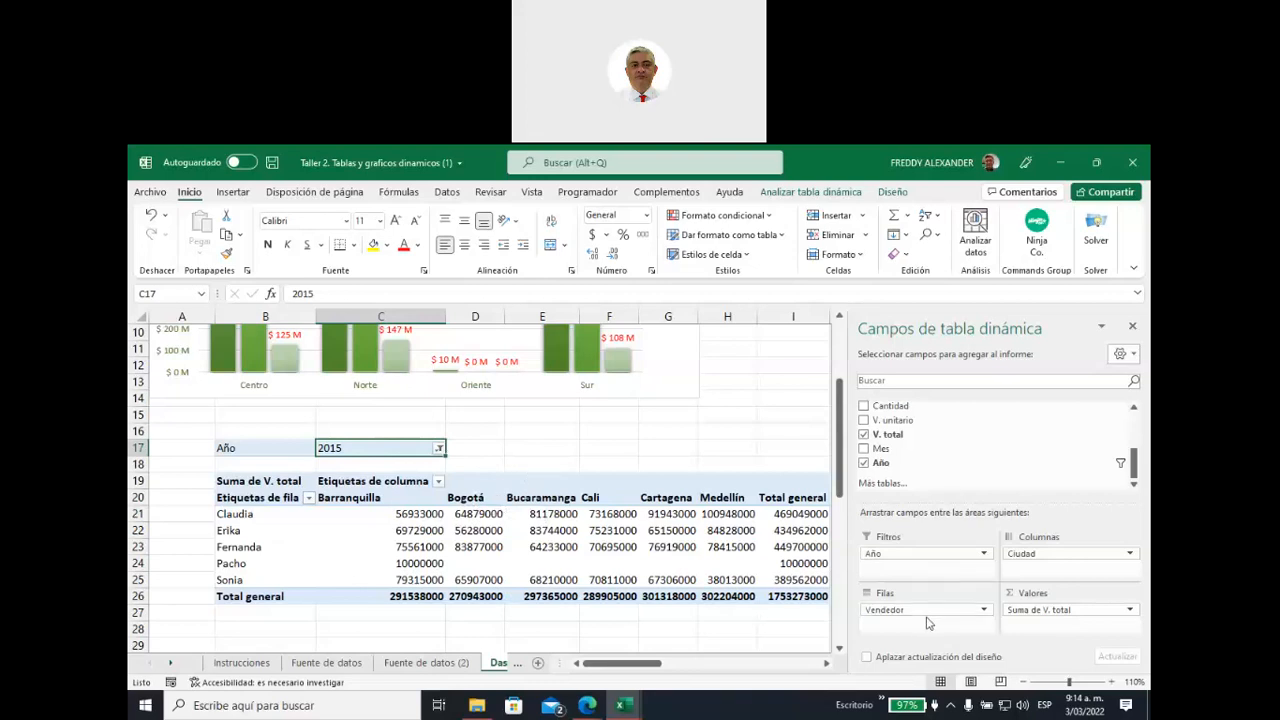
pyautogui.click(594, 464)
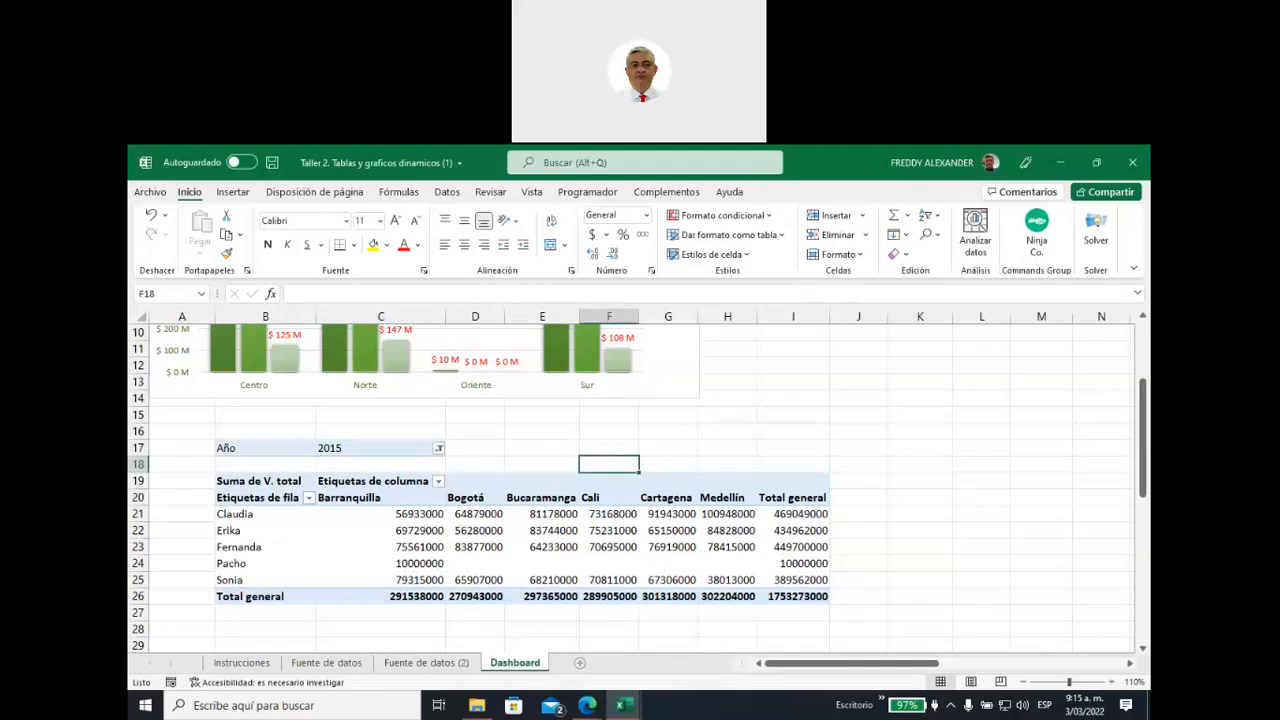
pyautogui.moveTo(586, 706)
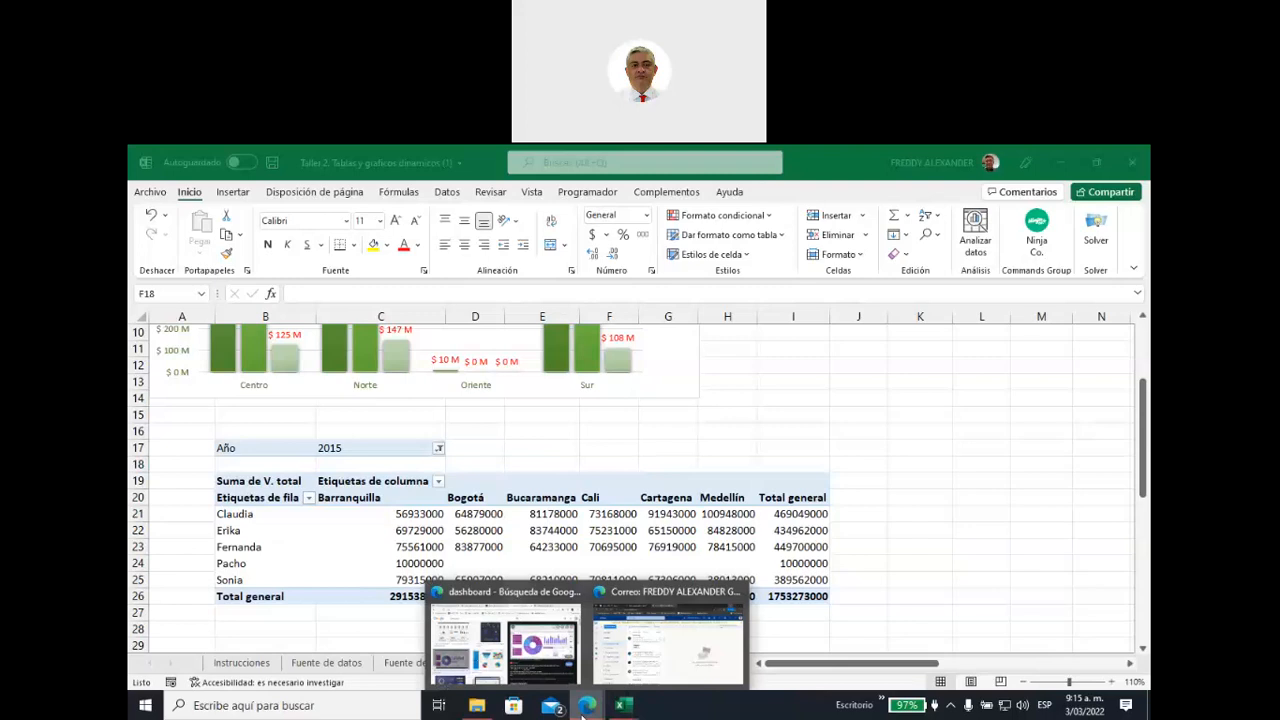
# Switch to Microsoft Edge and open the course's Tabla de contenido from the Taller 2. Tablas y graficos dinamicos page
pyautogui.click(508, 645)
pyautogui.click(532, 160)
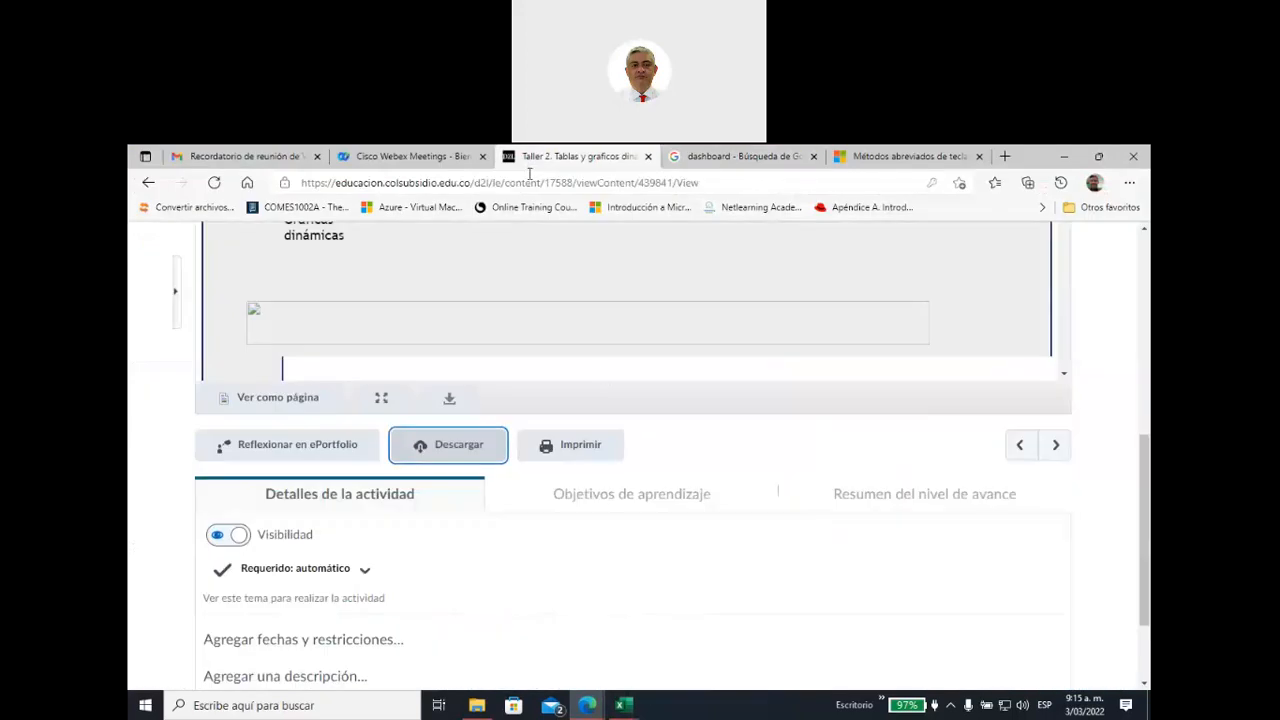
pyautogui.scroll(4, 579, 462)
pyautogui.scroll(3, 579, 462)
pyautogui.scroll(-1, 406, 306)
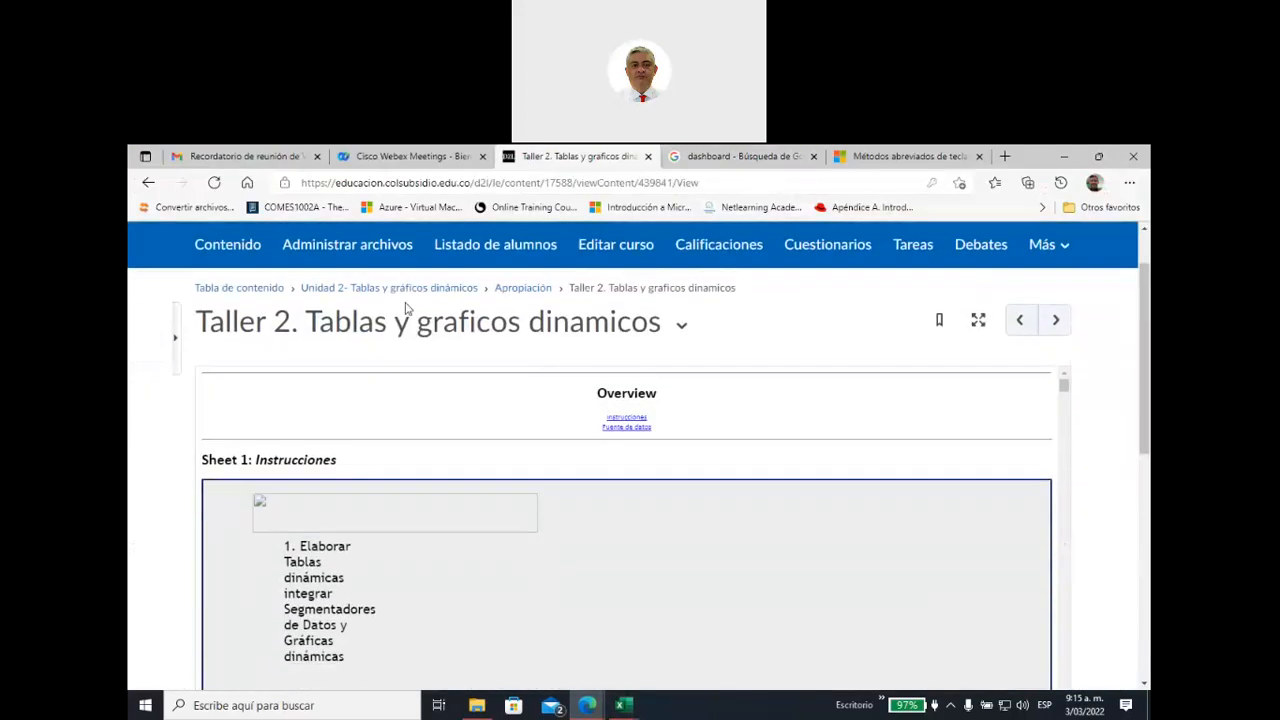
pyautogui.click(270, 289)
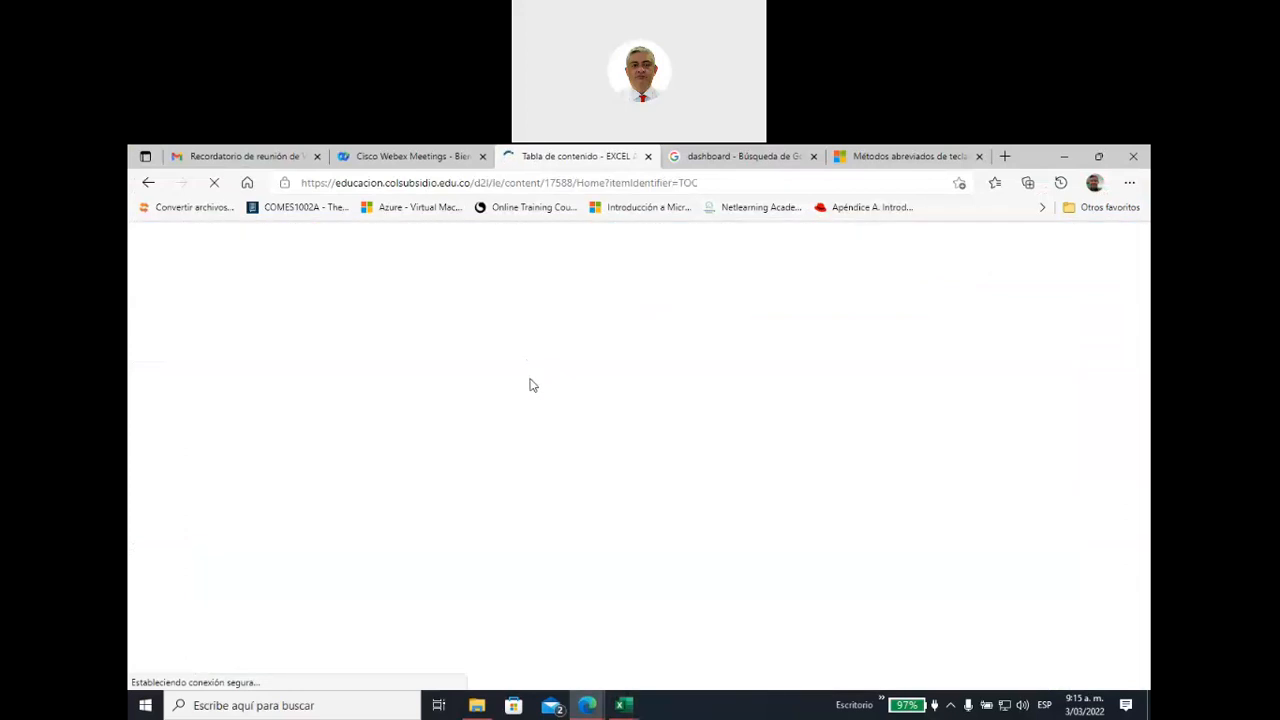
# View the Demostración section of Unidad 1- Condicionales and the overview of Unidad 2- Tablas y gráficos dinámicos
pyautogui.scroll(-1, 531, 379)
pyautogui.scroll(-2, 531, 379)
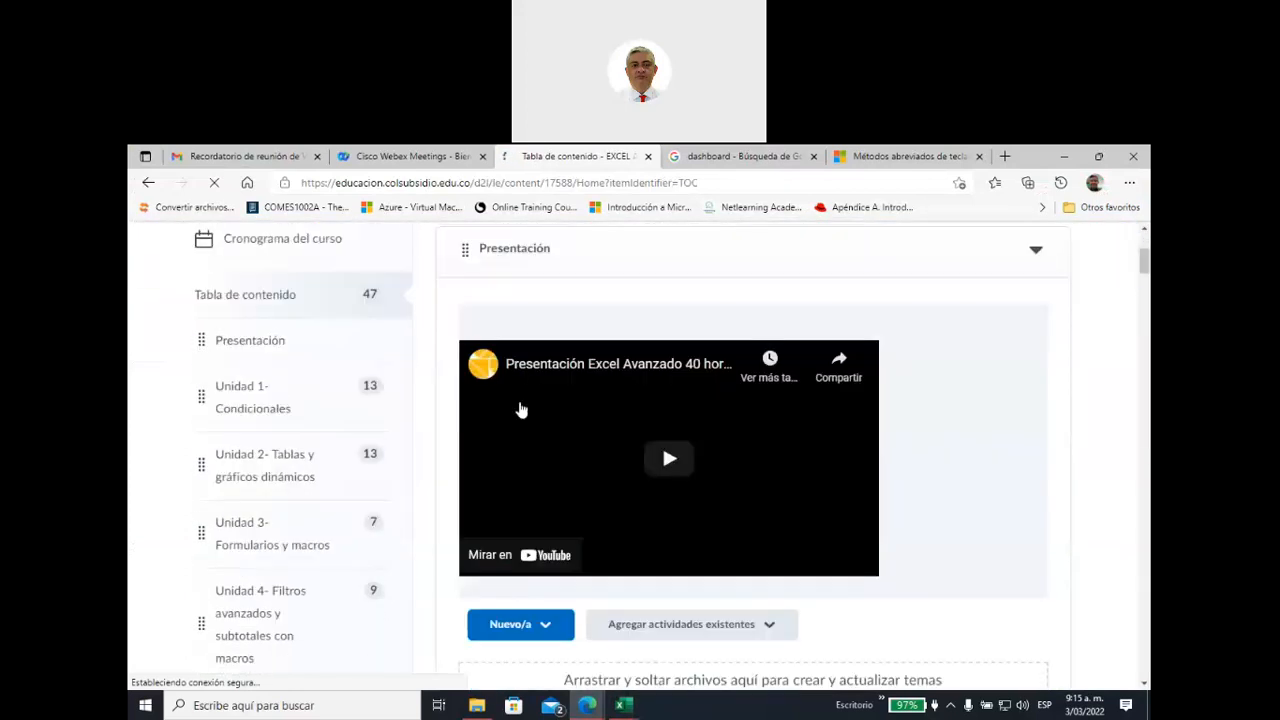
pyautogui.scroll(1, 420, 442)
pyautogui.click(252, 467)
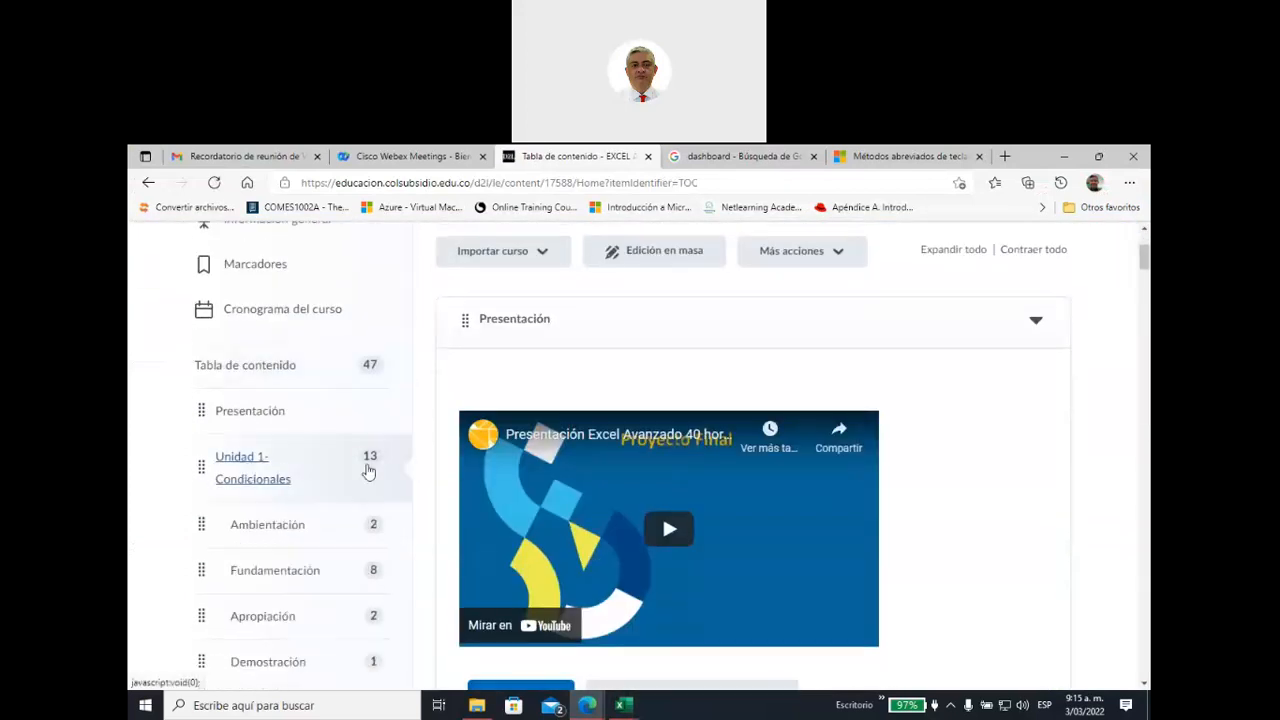
pyautogui.scroll(-1, 270, 540)
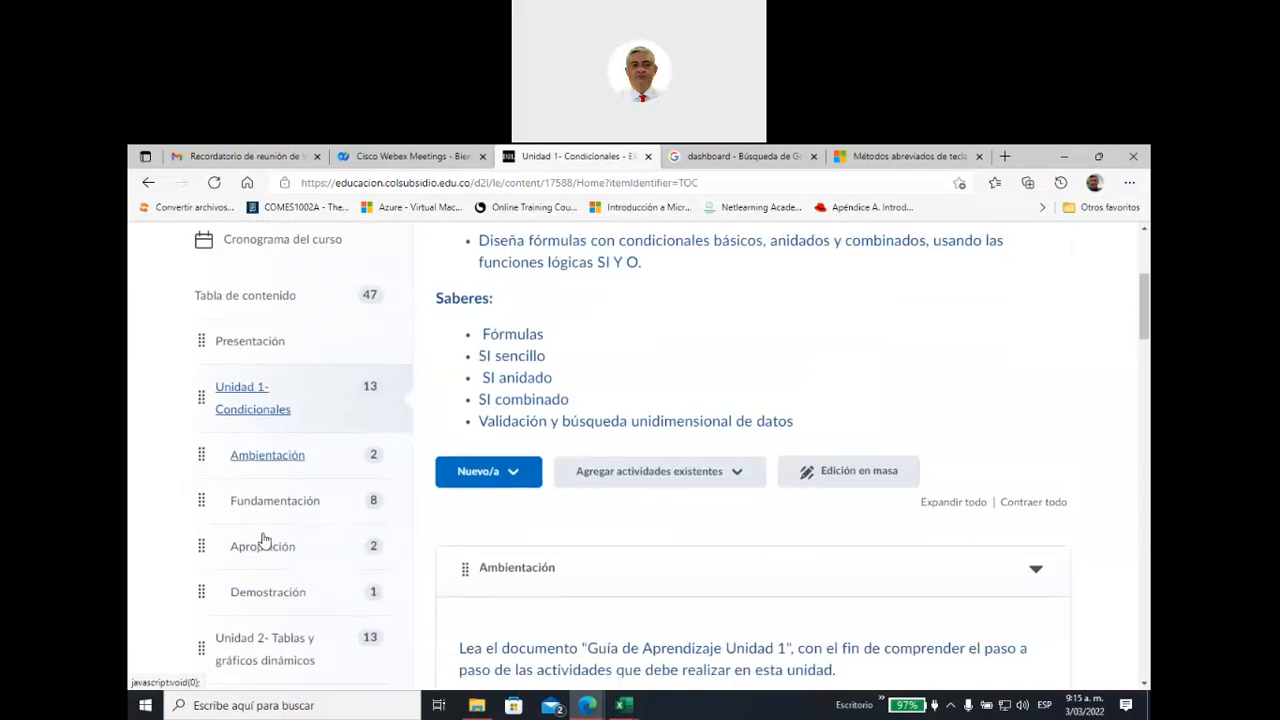
pyautogui.click(268, 592)
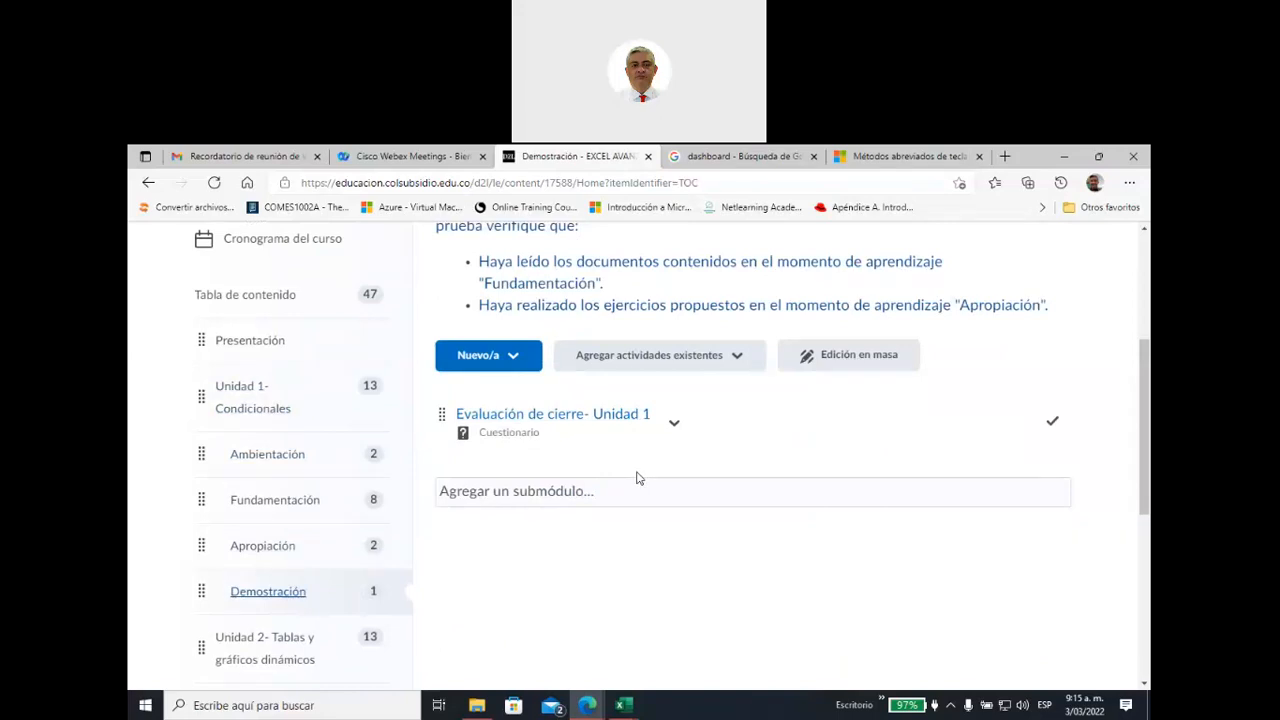
pyautogui.scroll(-2, 391, 590)
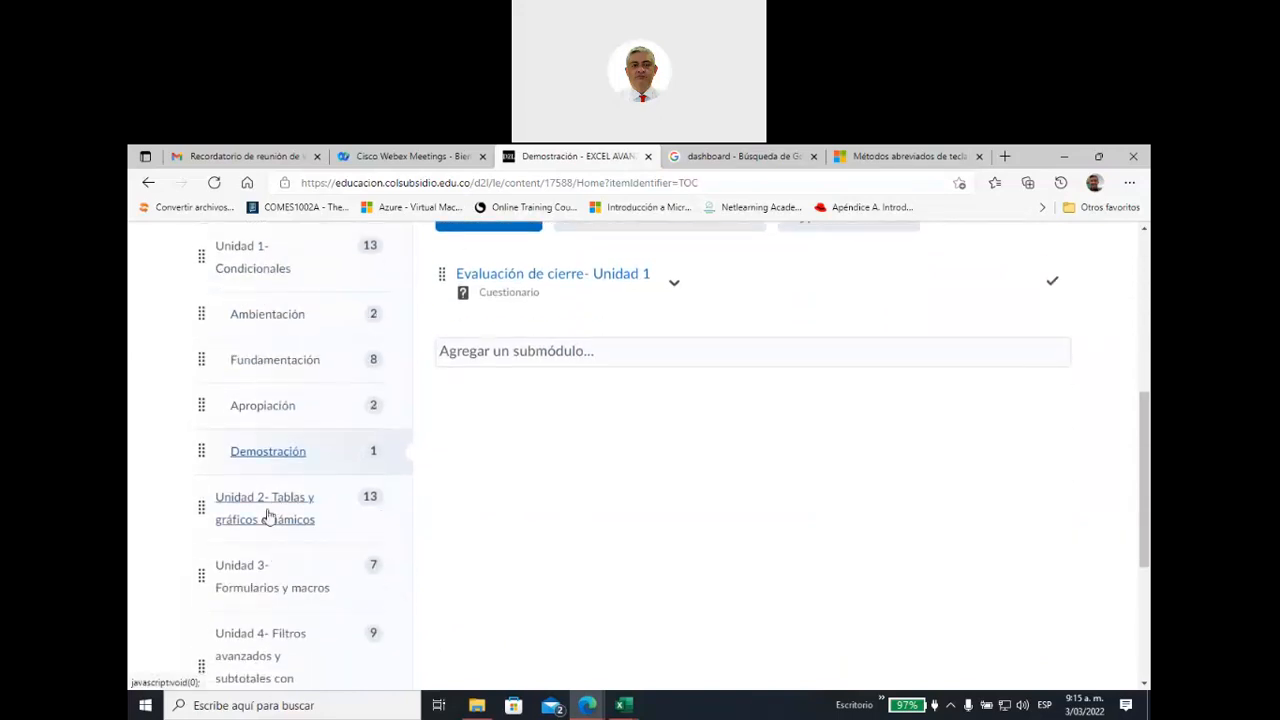
pyautogui.click(276, 508)
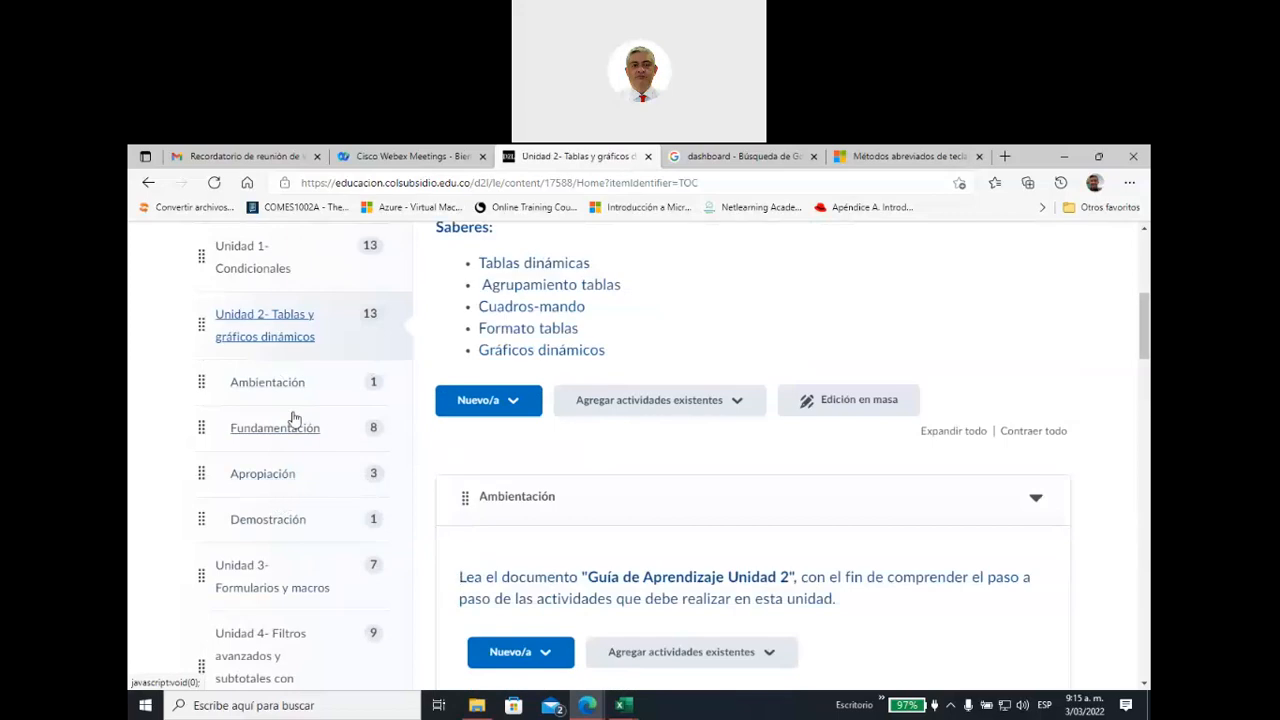
# Switch back to the Taller 2 workbook in Excel and review the Dashboard sheet's chart and pivot table
pyautogui.moveTo(628, 708)
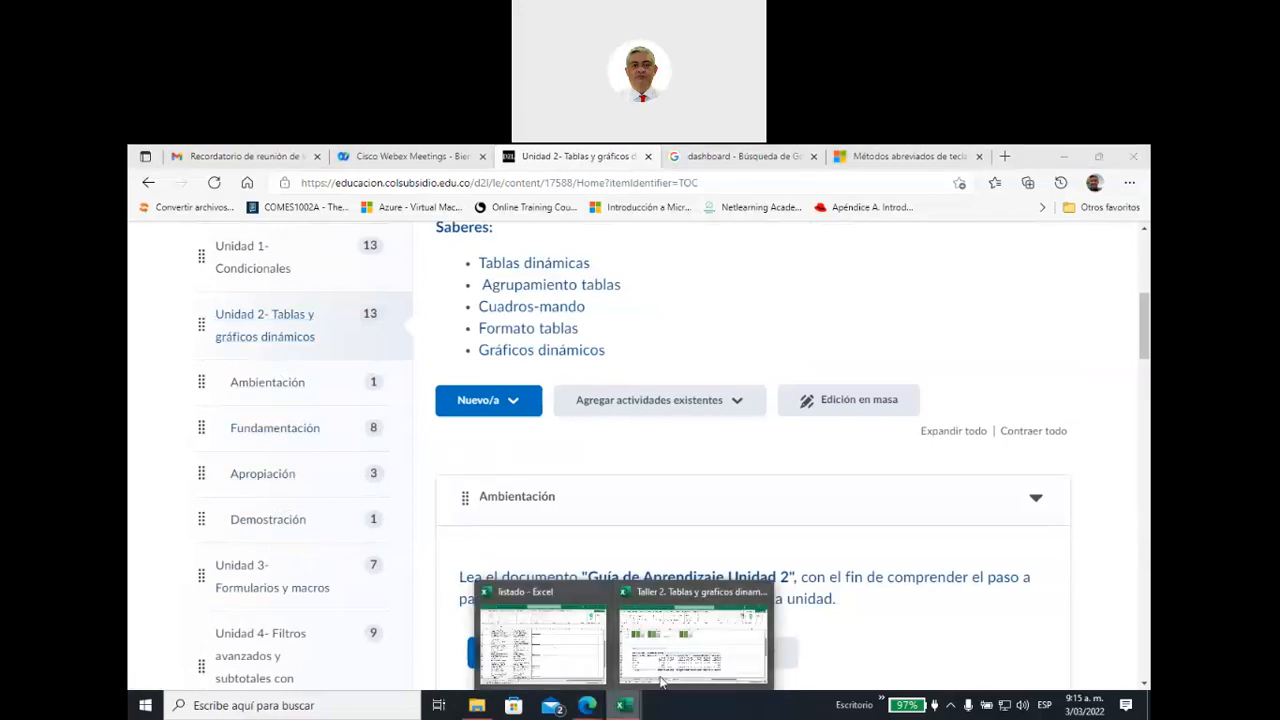
pyautogui.click(690, 630)
pyautogui.scroll(2, 690, 440)
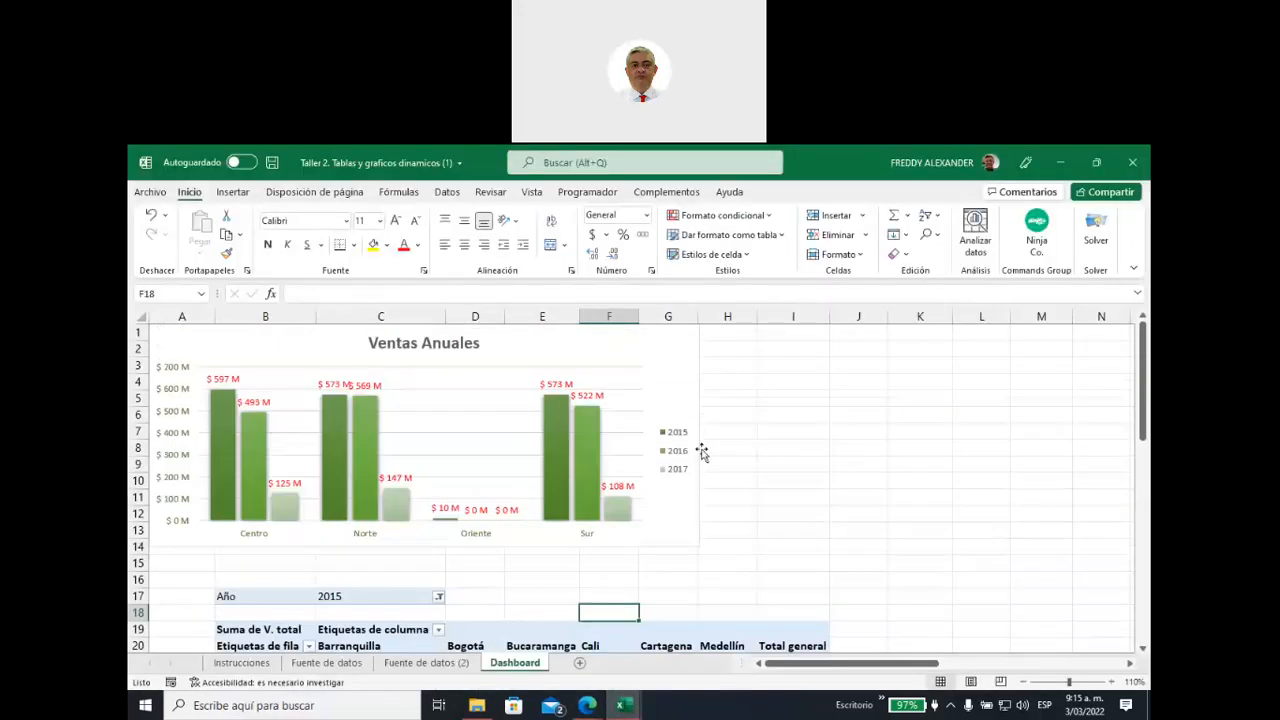
pyautogui.scroll(-5, 700, 455)
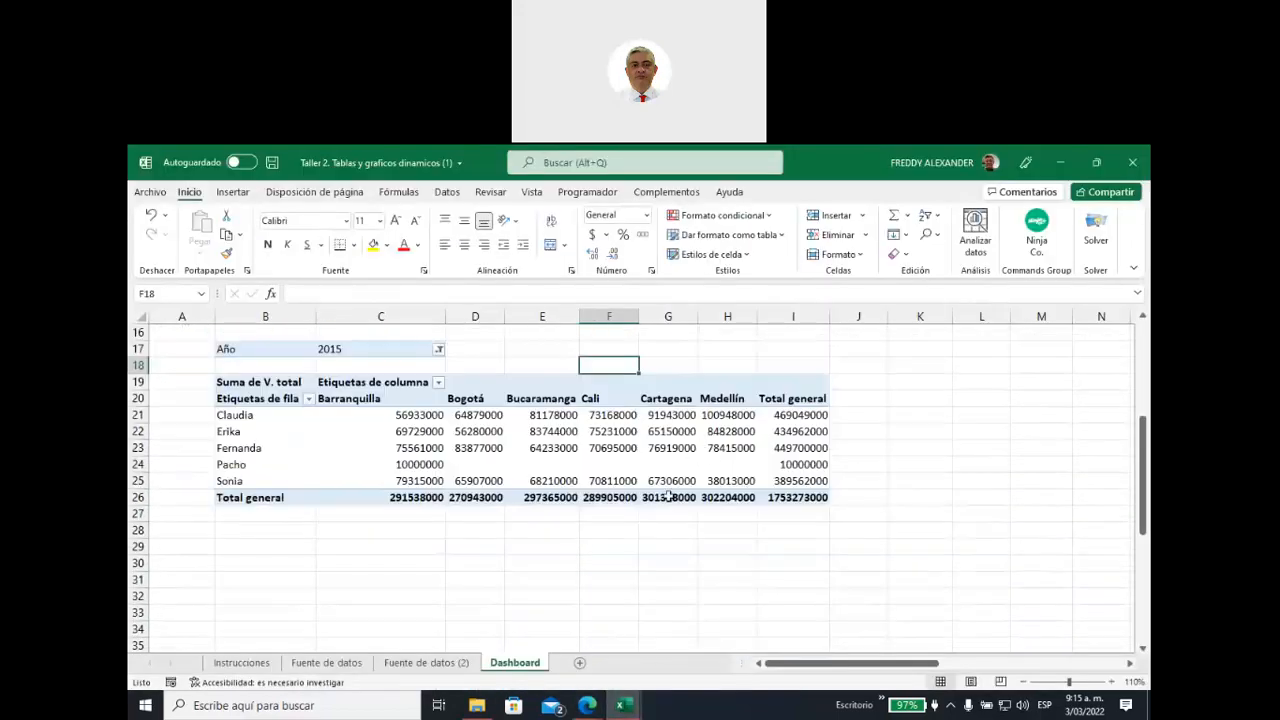
# Examine the columns of the orange data table on the Fuente de datos (2) sheet and return to the Dashboard's Ventas Anuales chart
pyautogui.click(420, 663)
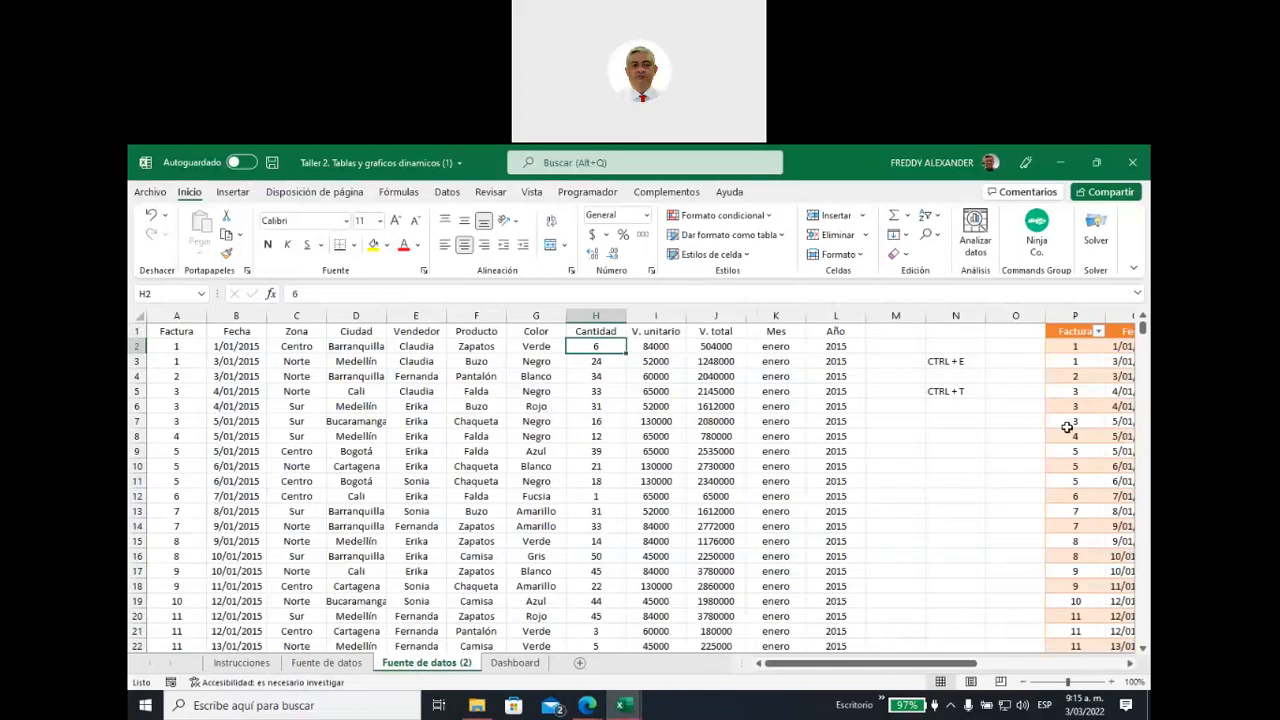
pyautogui.moveTo(784, 673); pyautogui.dragTo(966, 654)
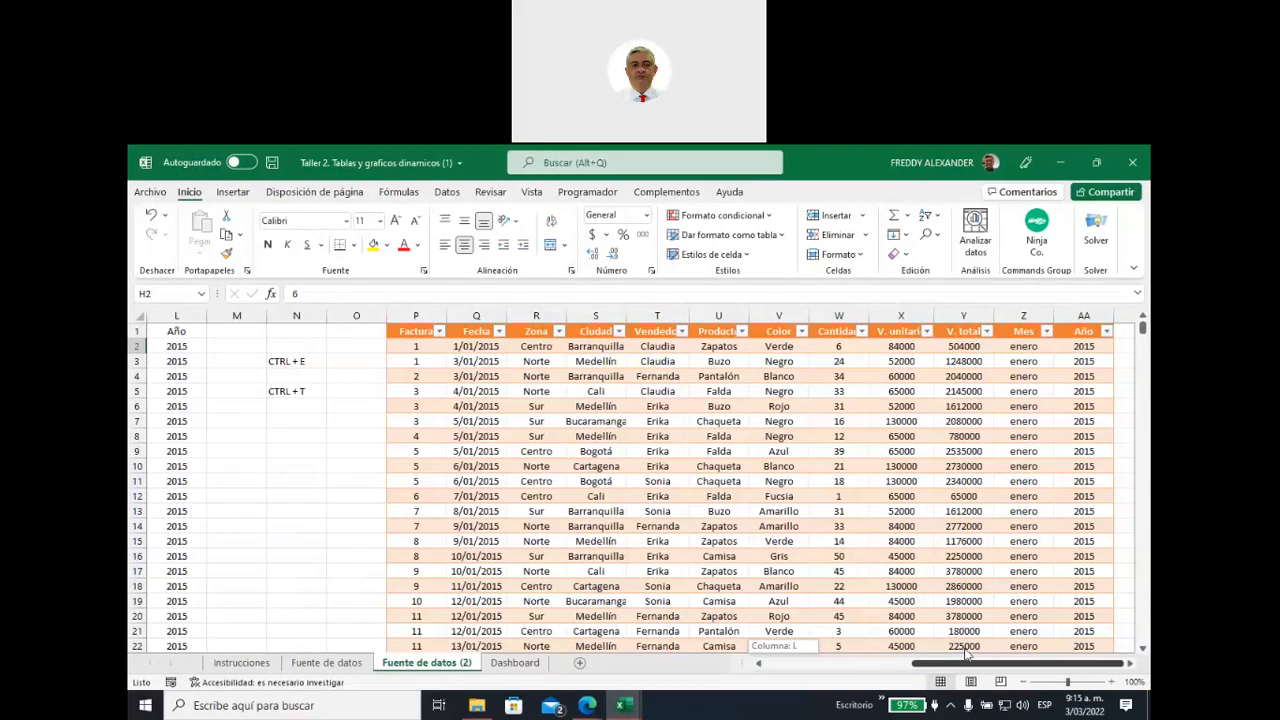
pyautogui.moveTo(966, 654); pyautogui.dragTo(966, 654)
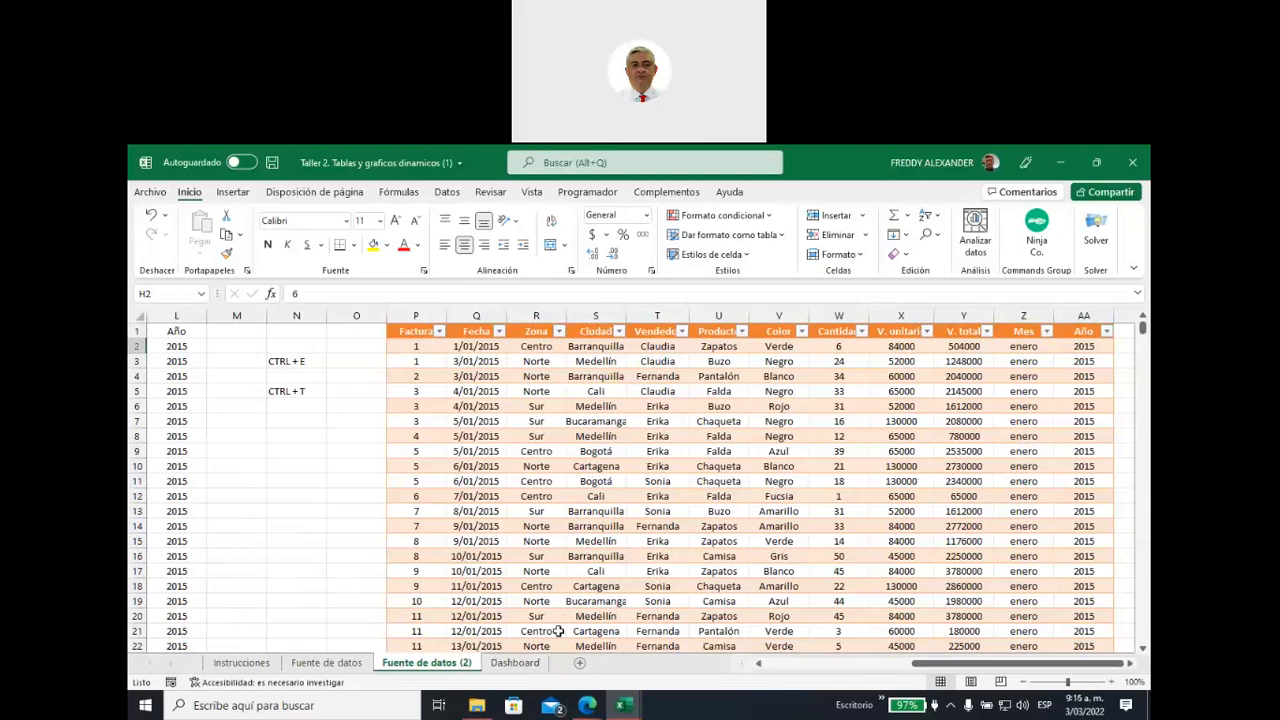
pyautogui.click(512, 668)
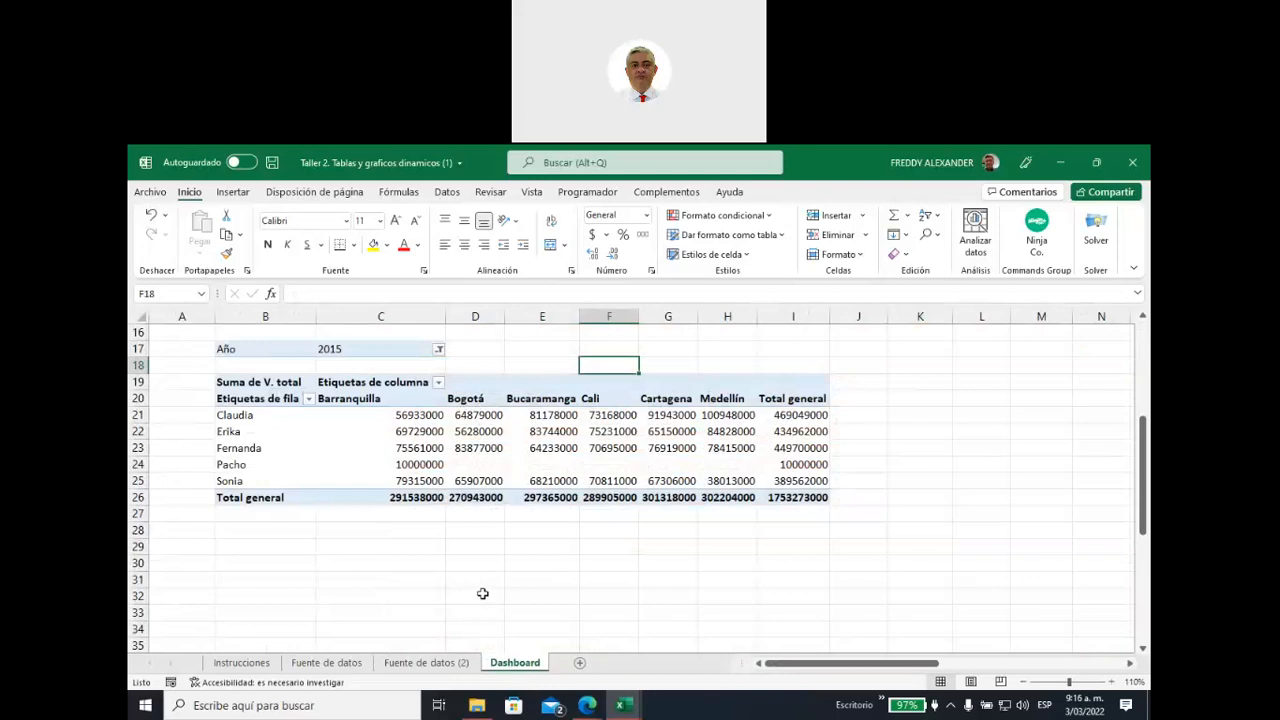
pyautogui.scroll(5, 484, 594)
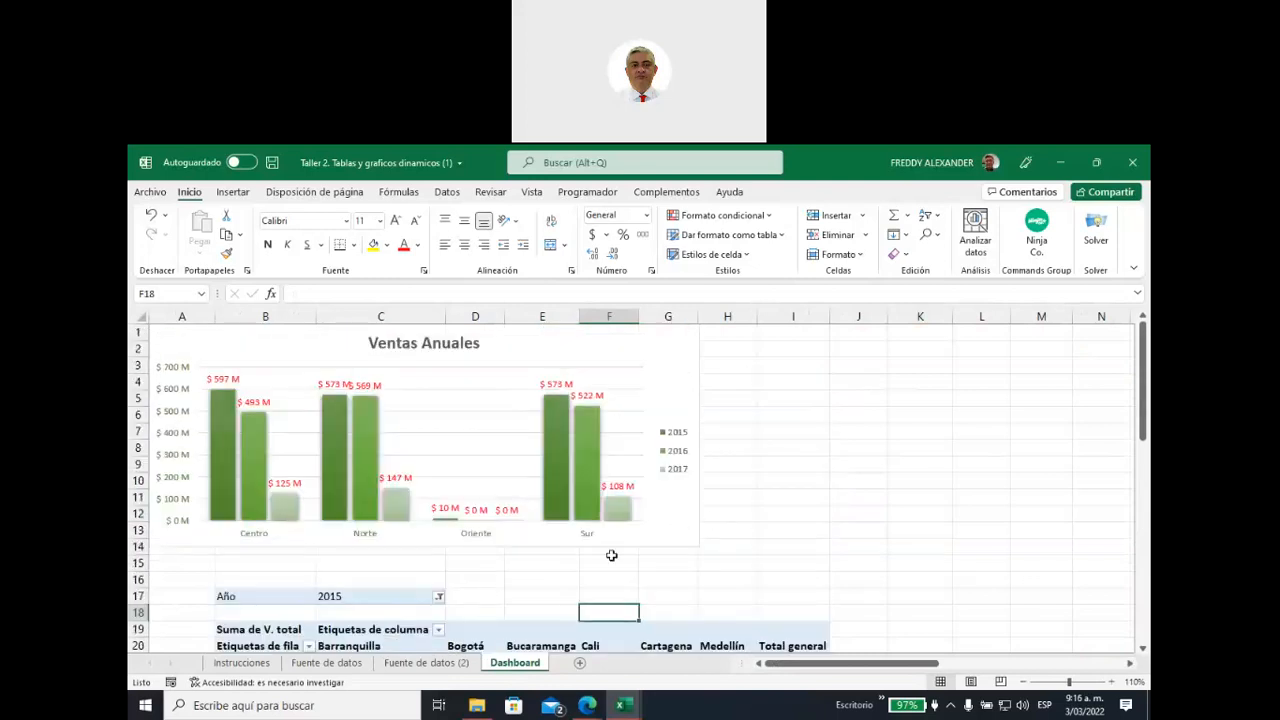